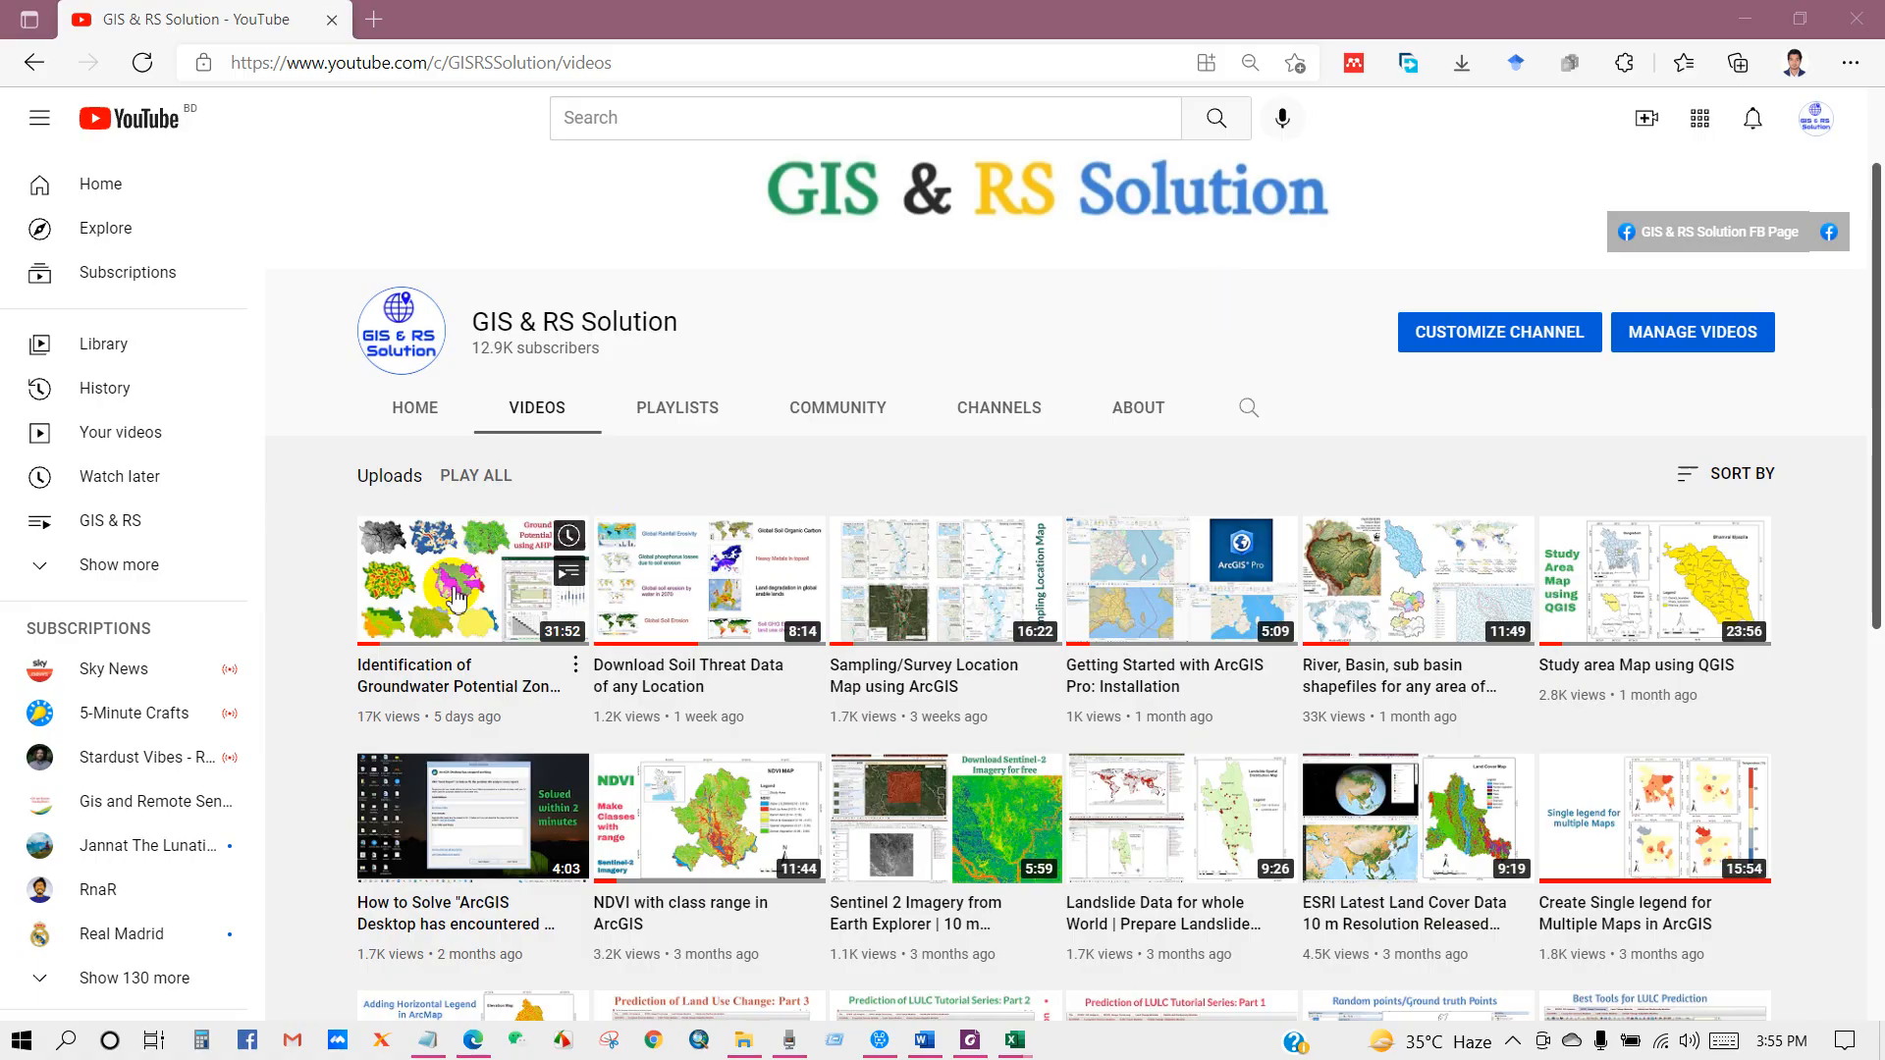
# Open the groundwater potential zone AHP (Part-1) video and skim its timeline from the AHP worksheet through to the rainfall interpolation section
pyautogui.click(420, 667)
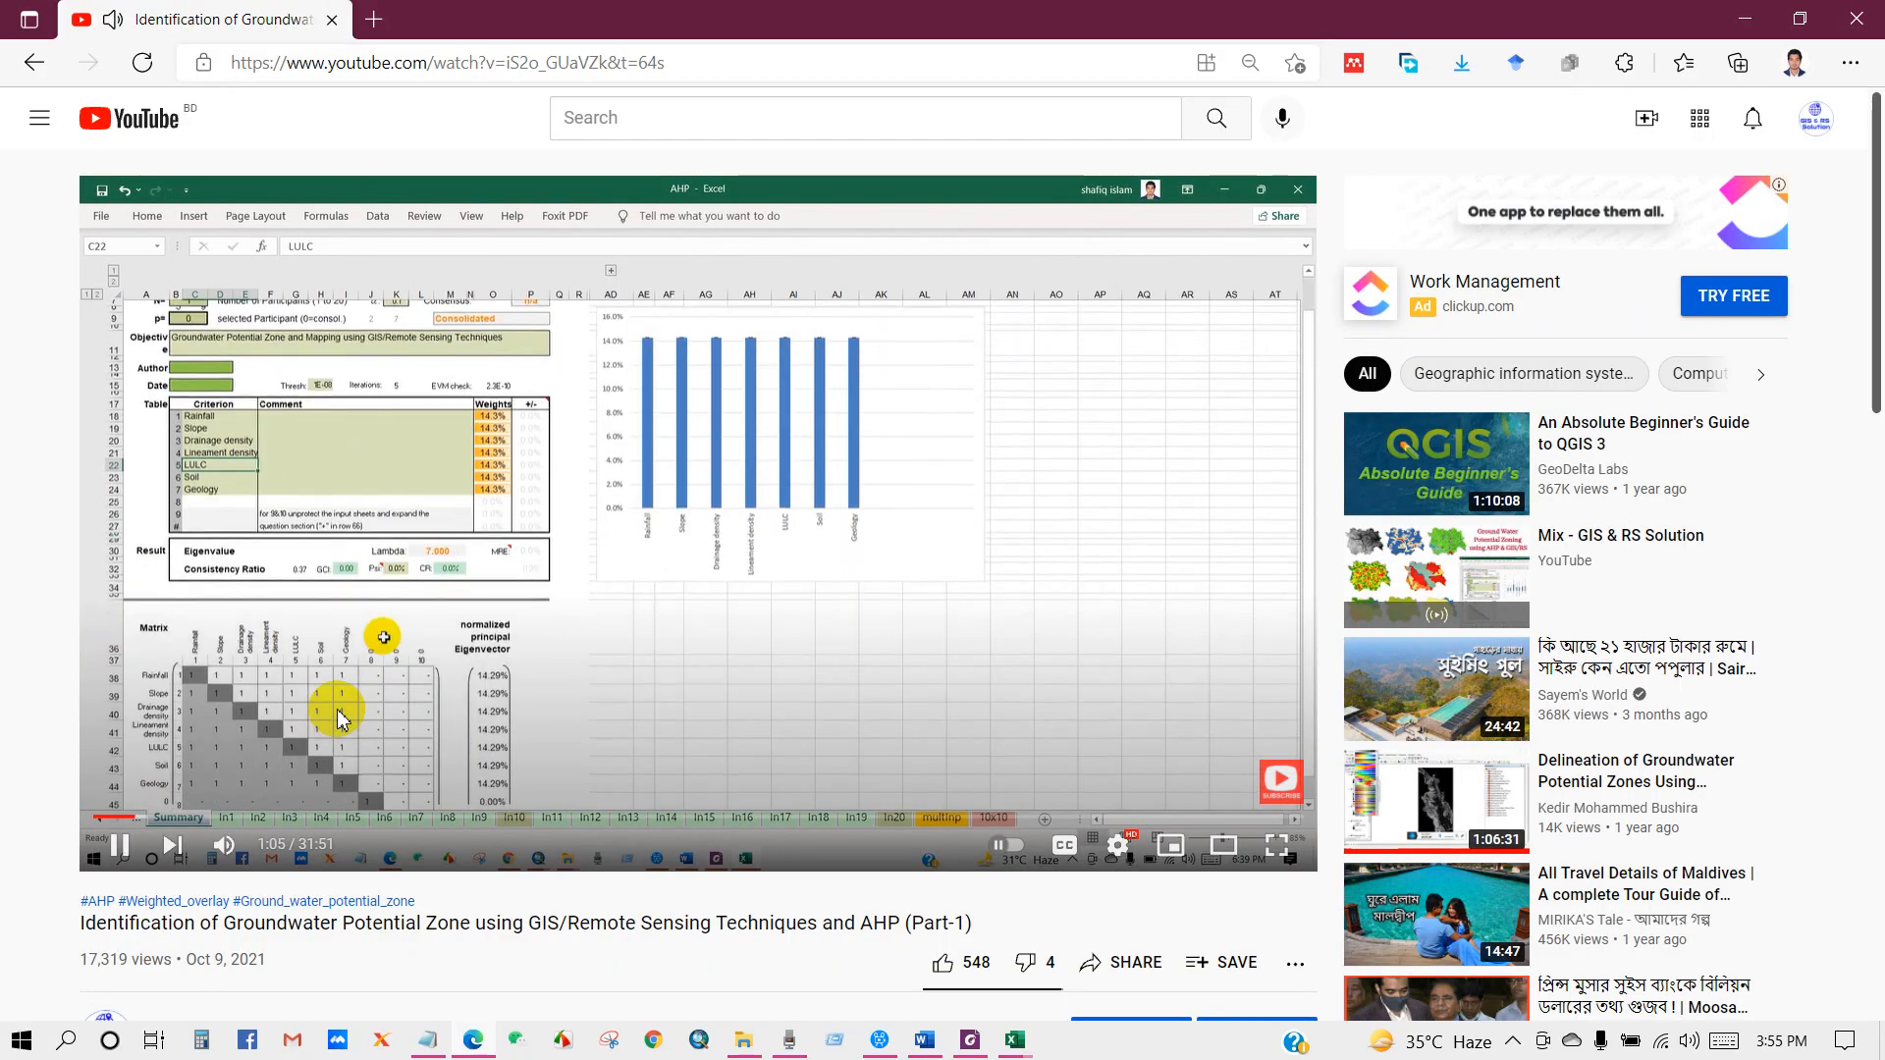
pyautogui.click(186, 816)
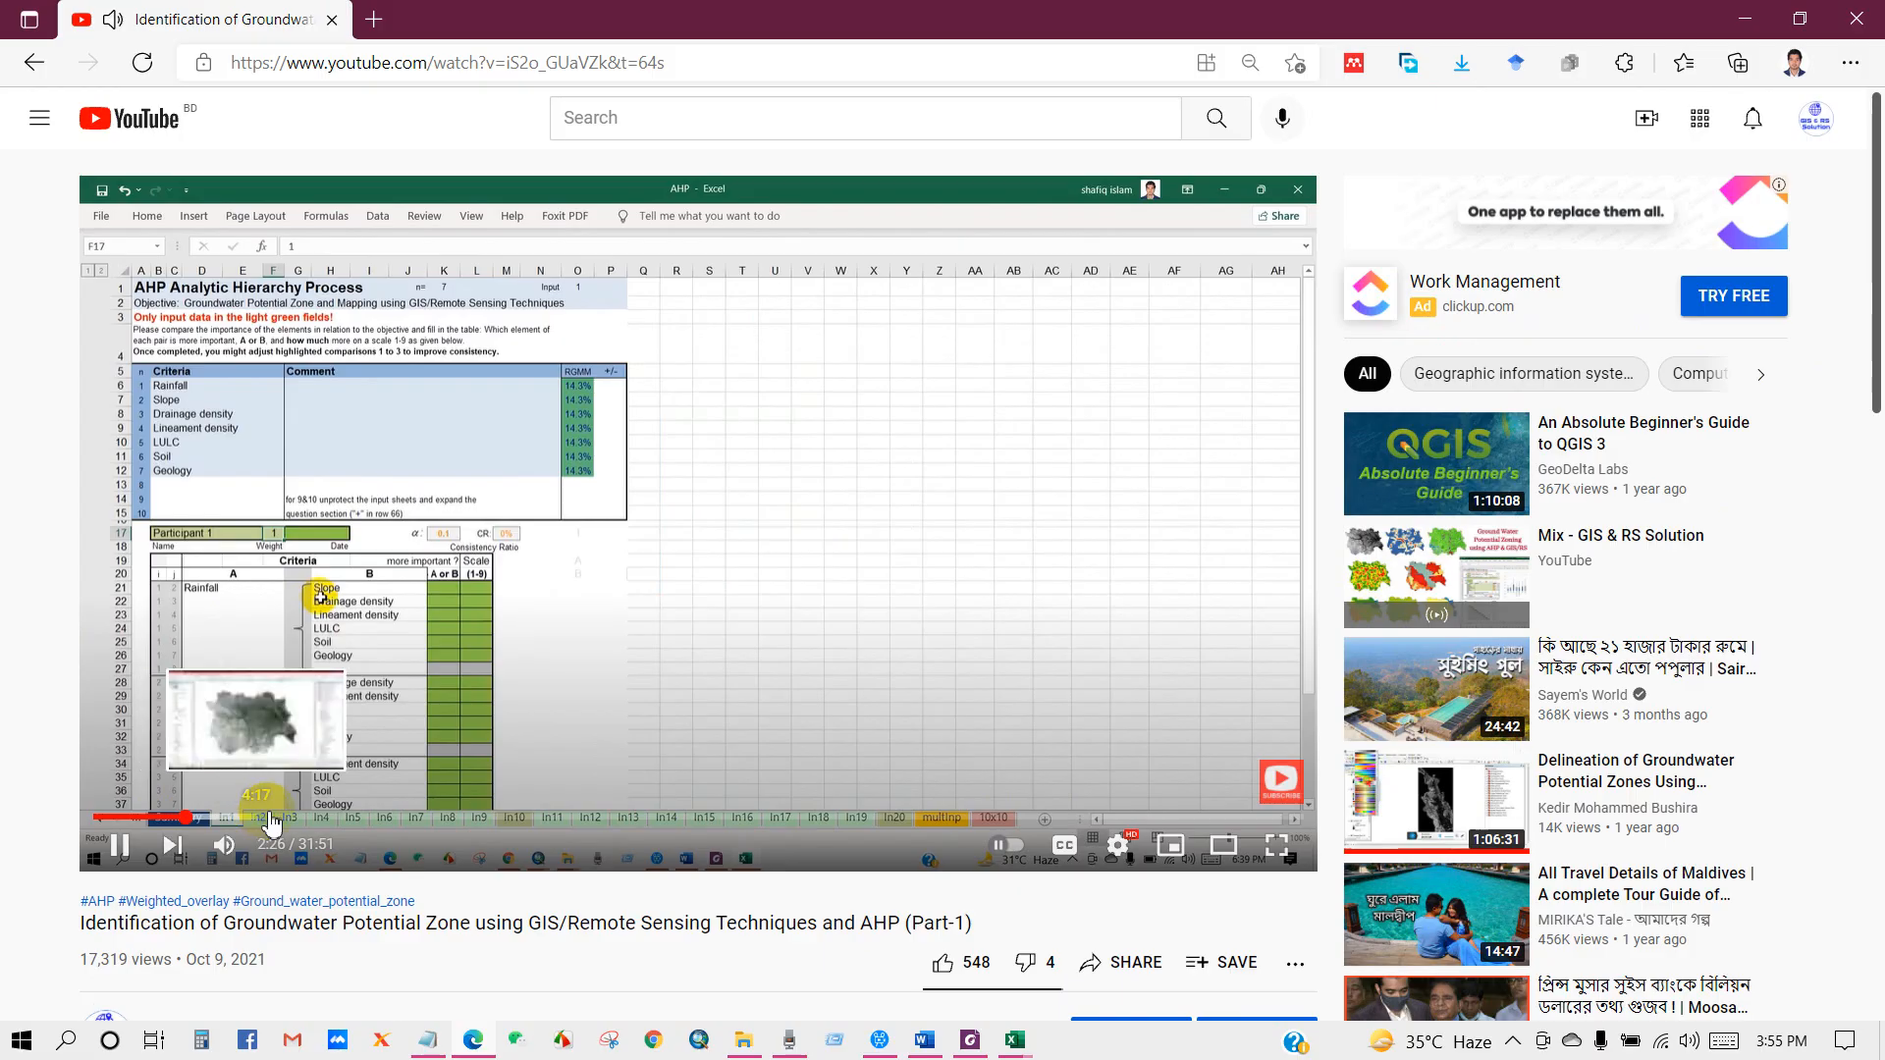
pyautogui.click(272, 816)
pyautogui.click(355, 817)
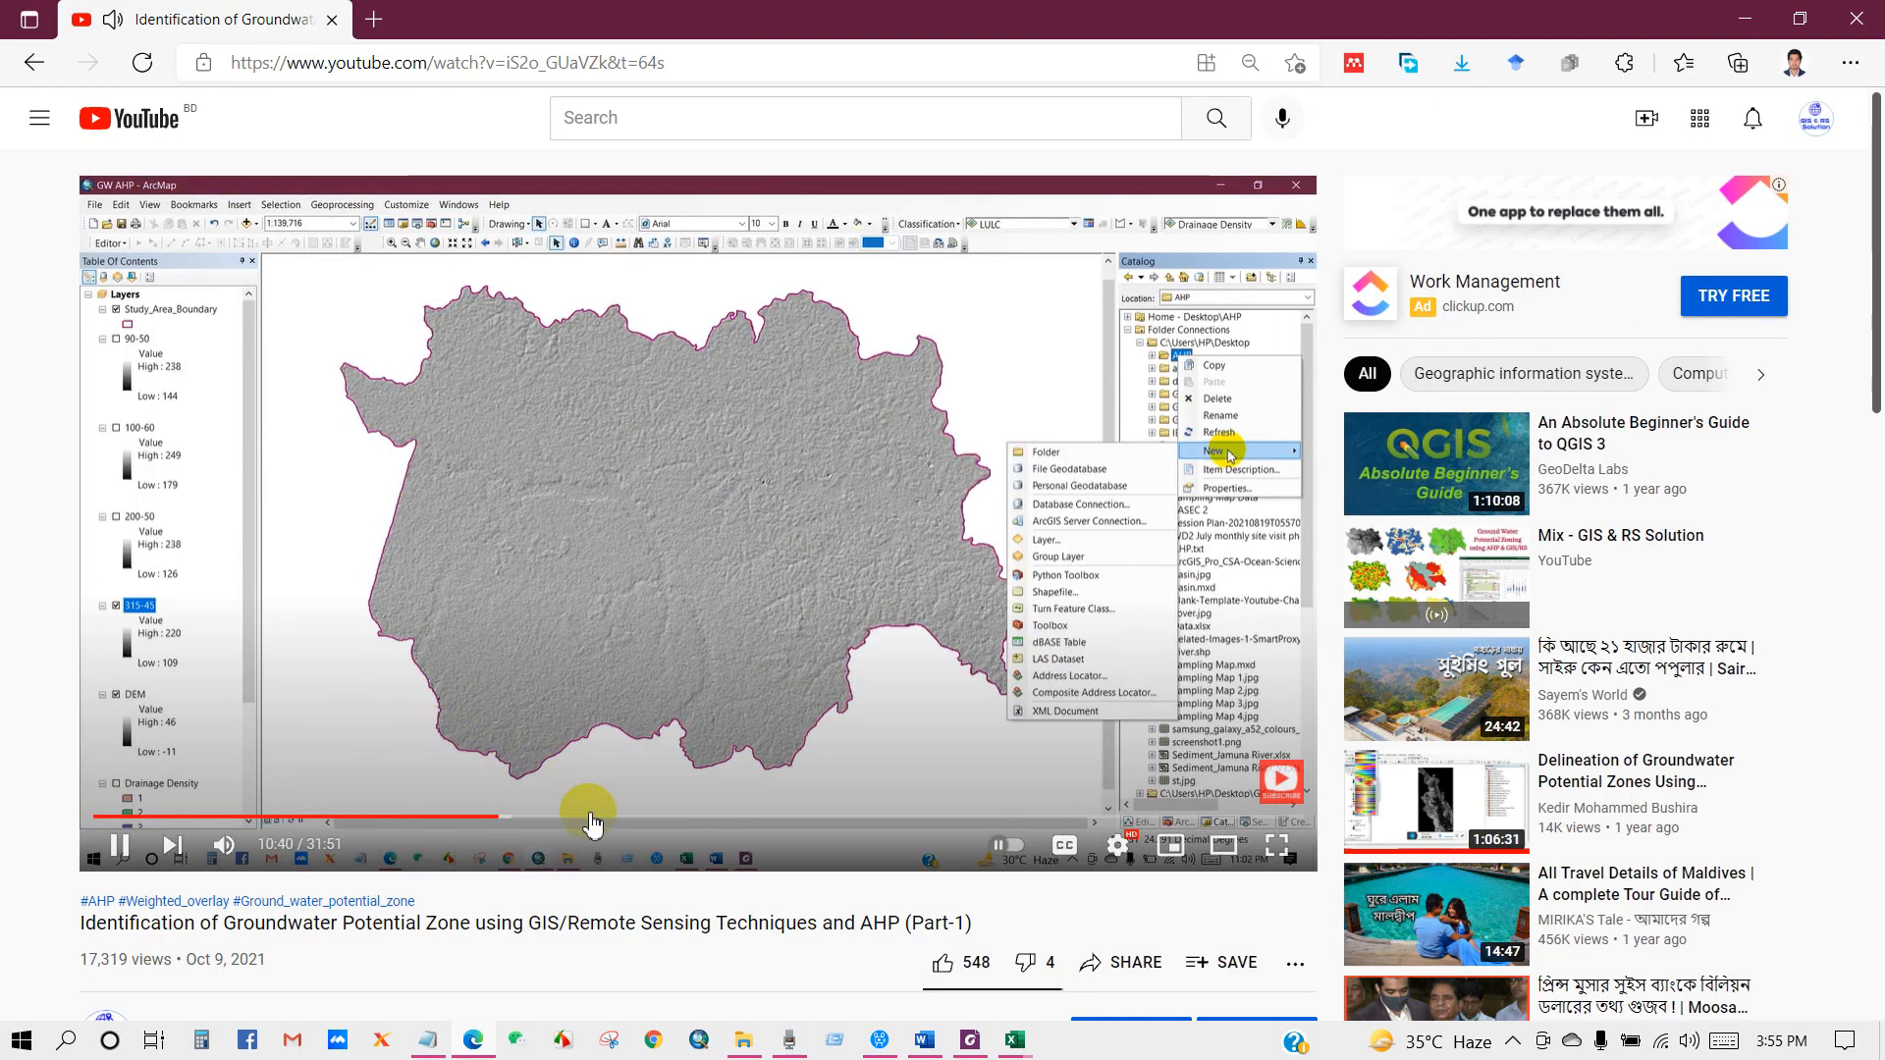
pyautogui.click(656, 829)
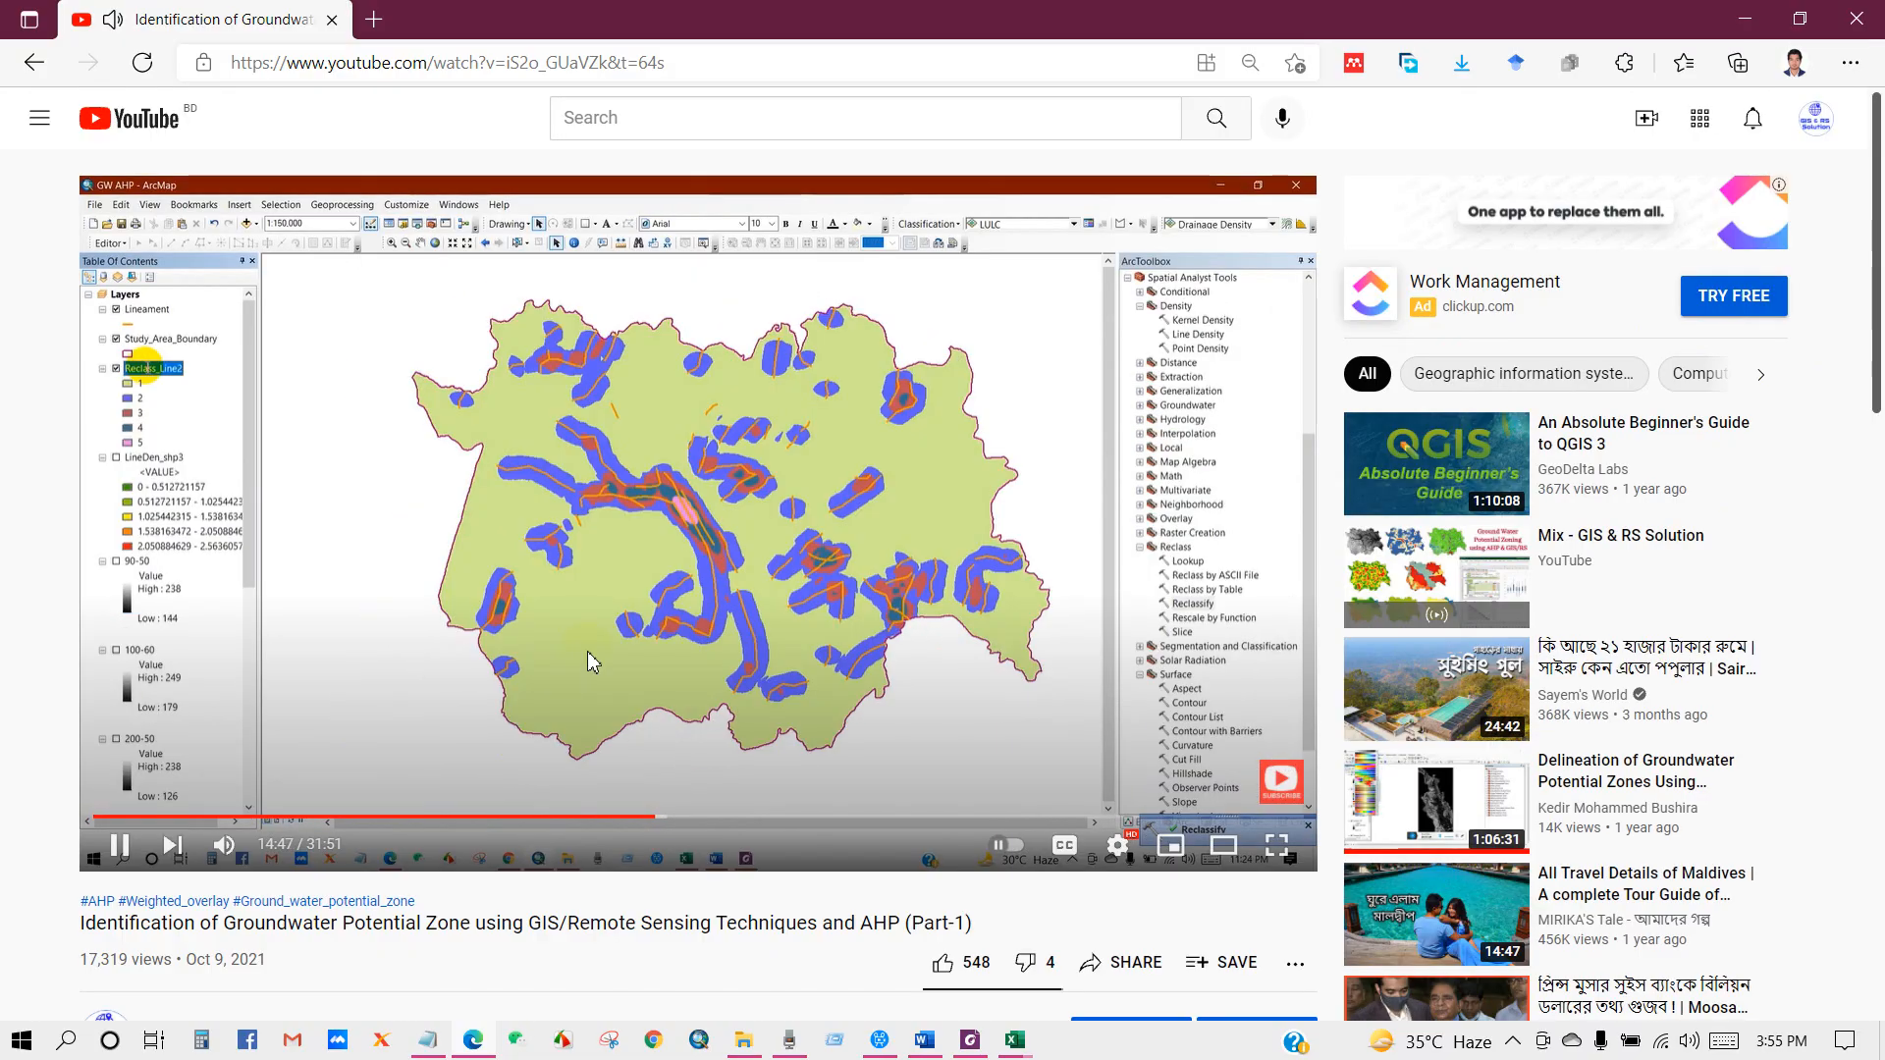
pyautogui.click(766, 828)
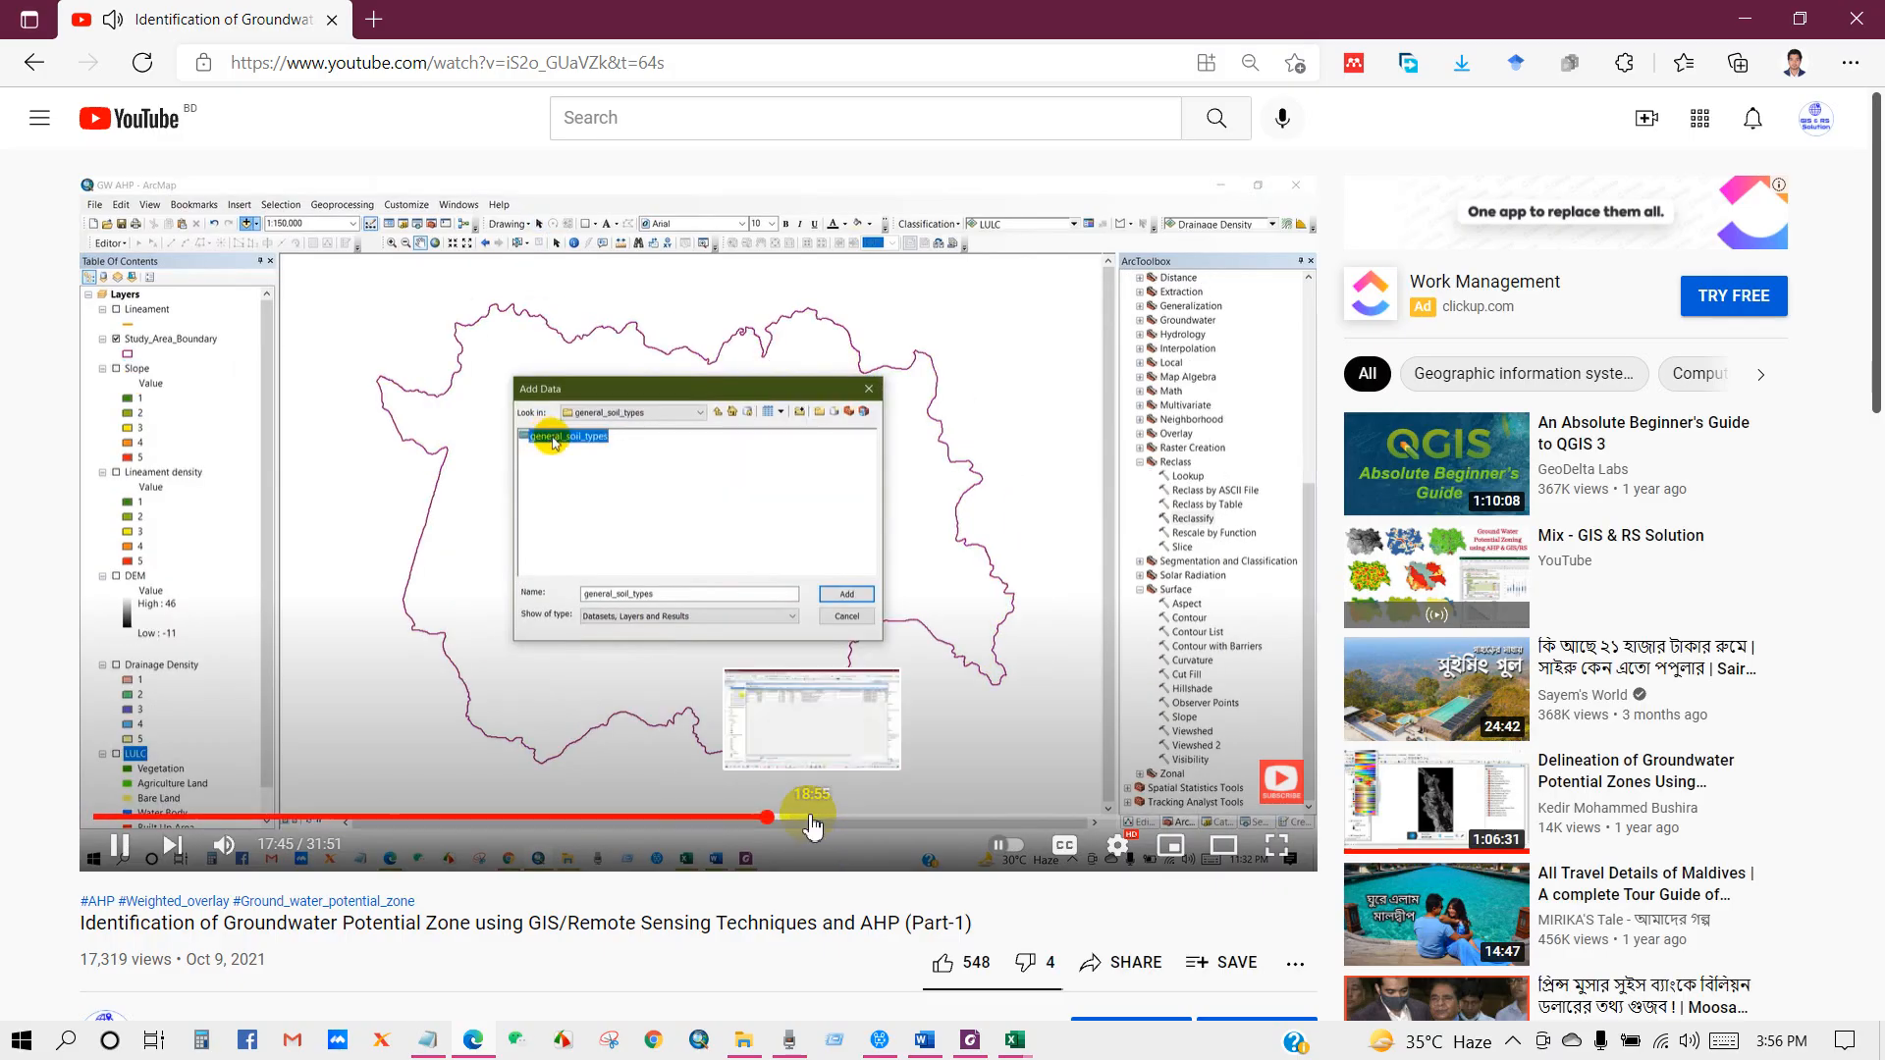
pyautogui.click(832, 828)
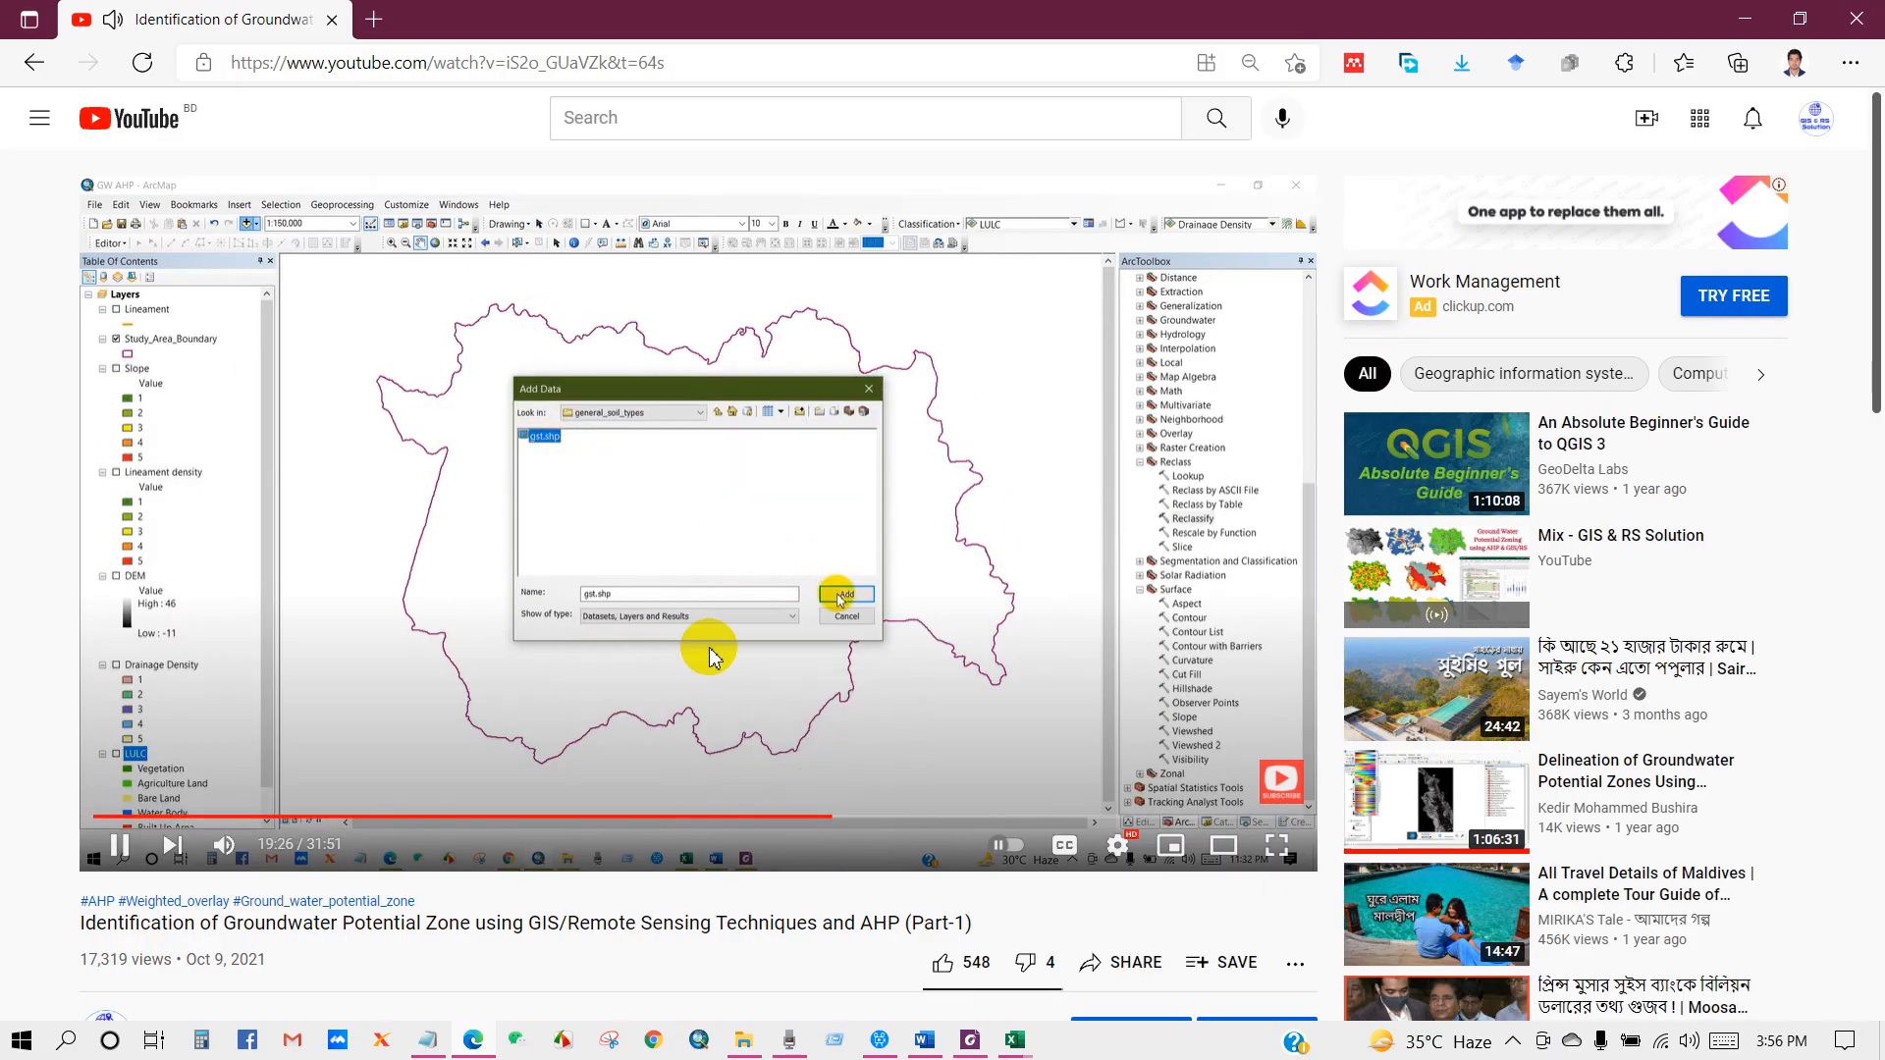
pyautogui.click(981, 816)
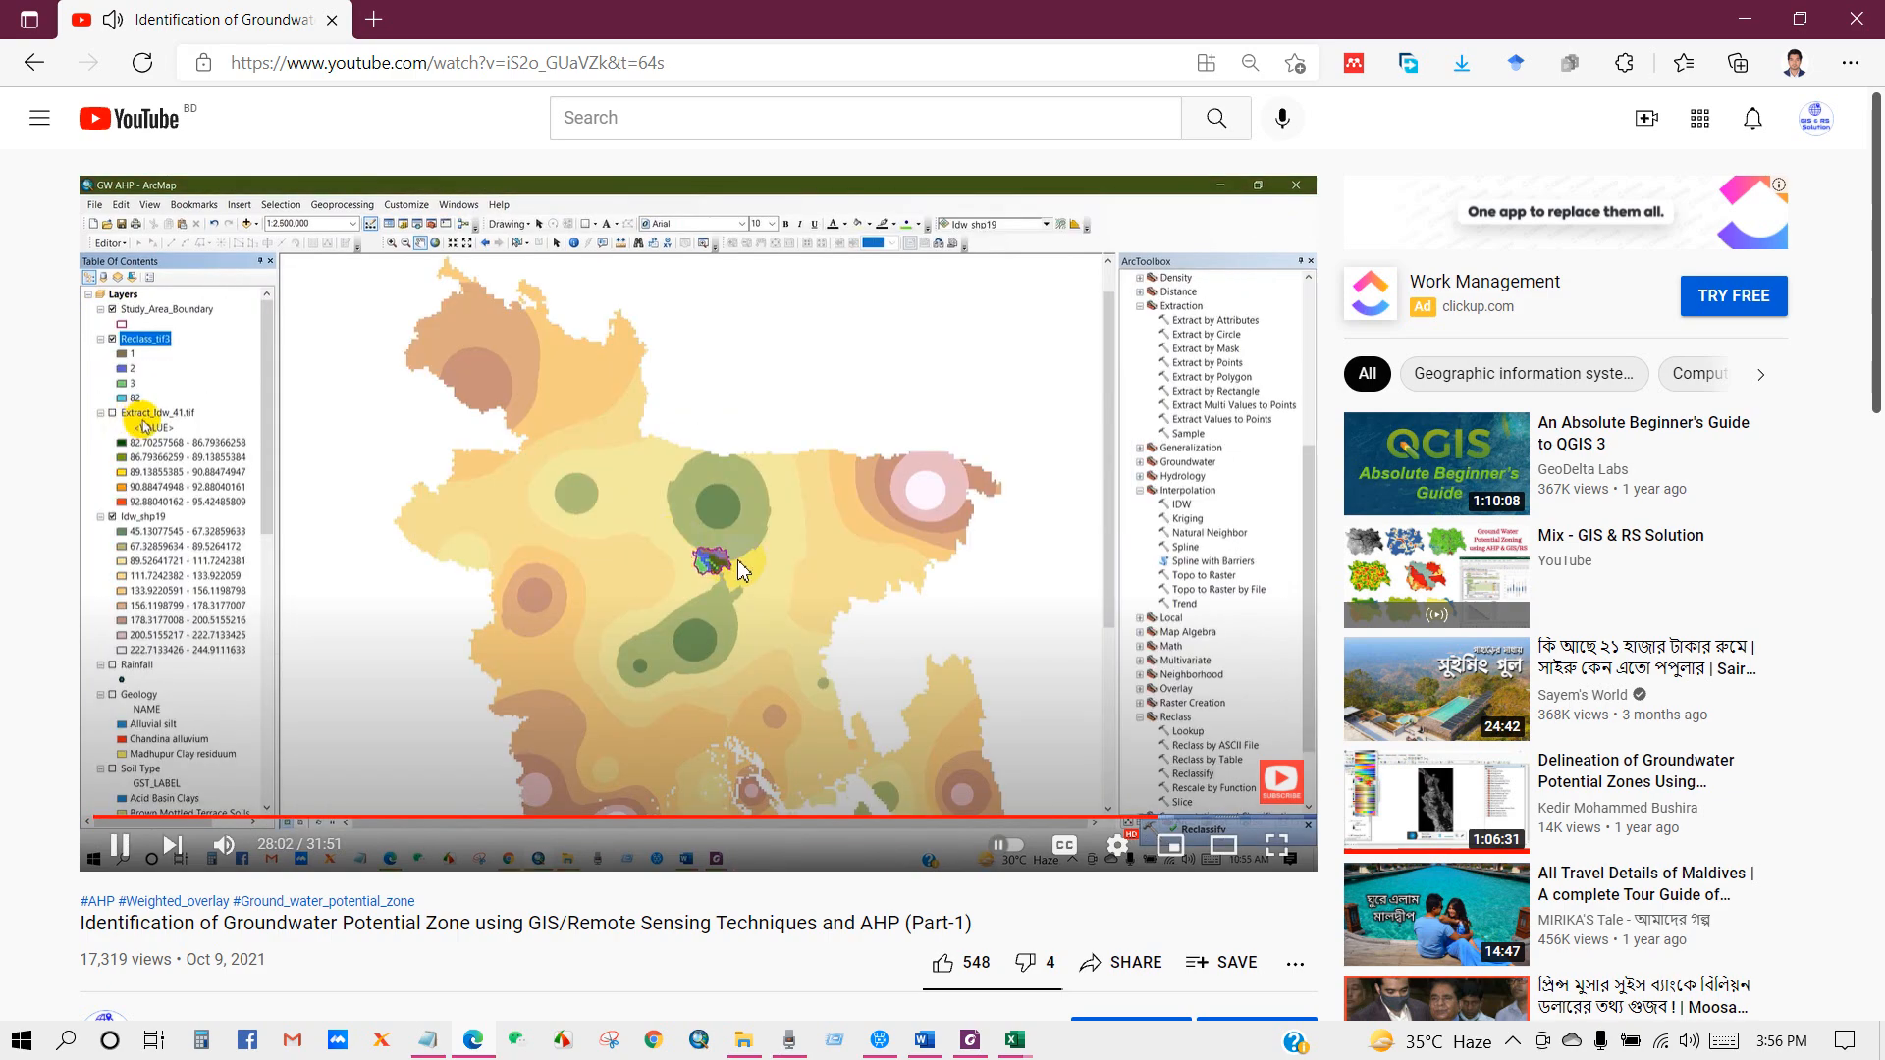
pyautogui.scroll(-3, 375, 719)
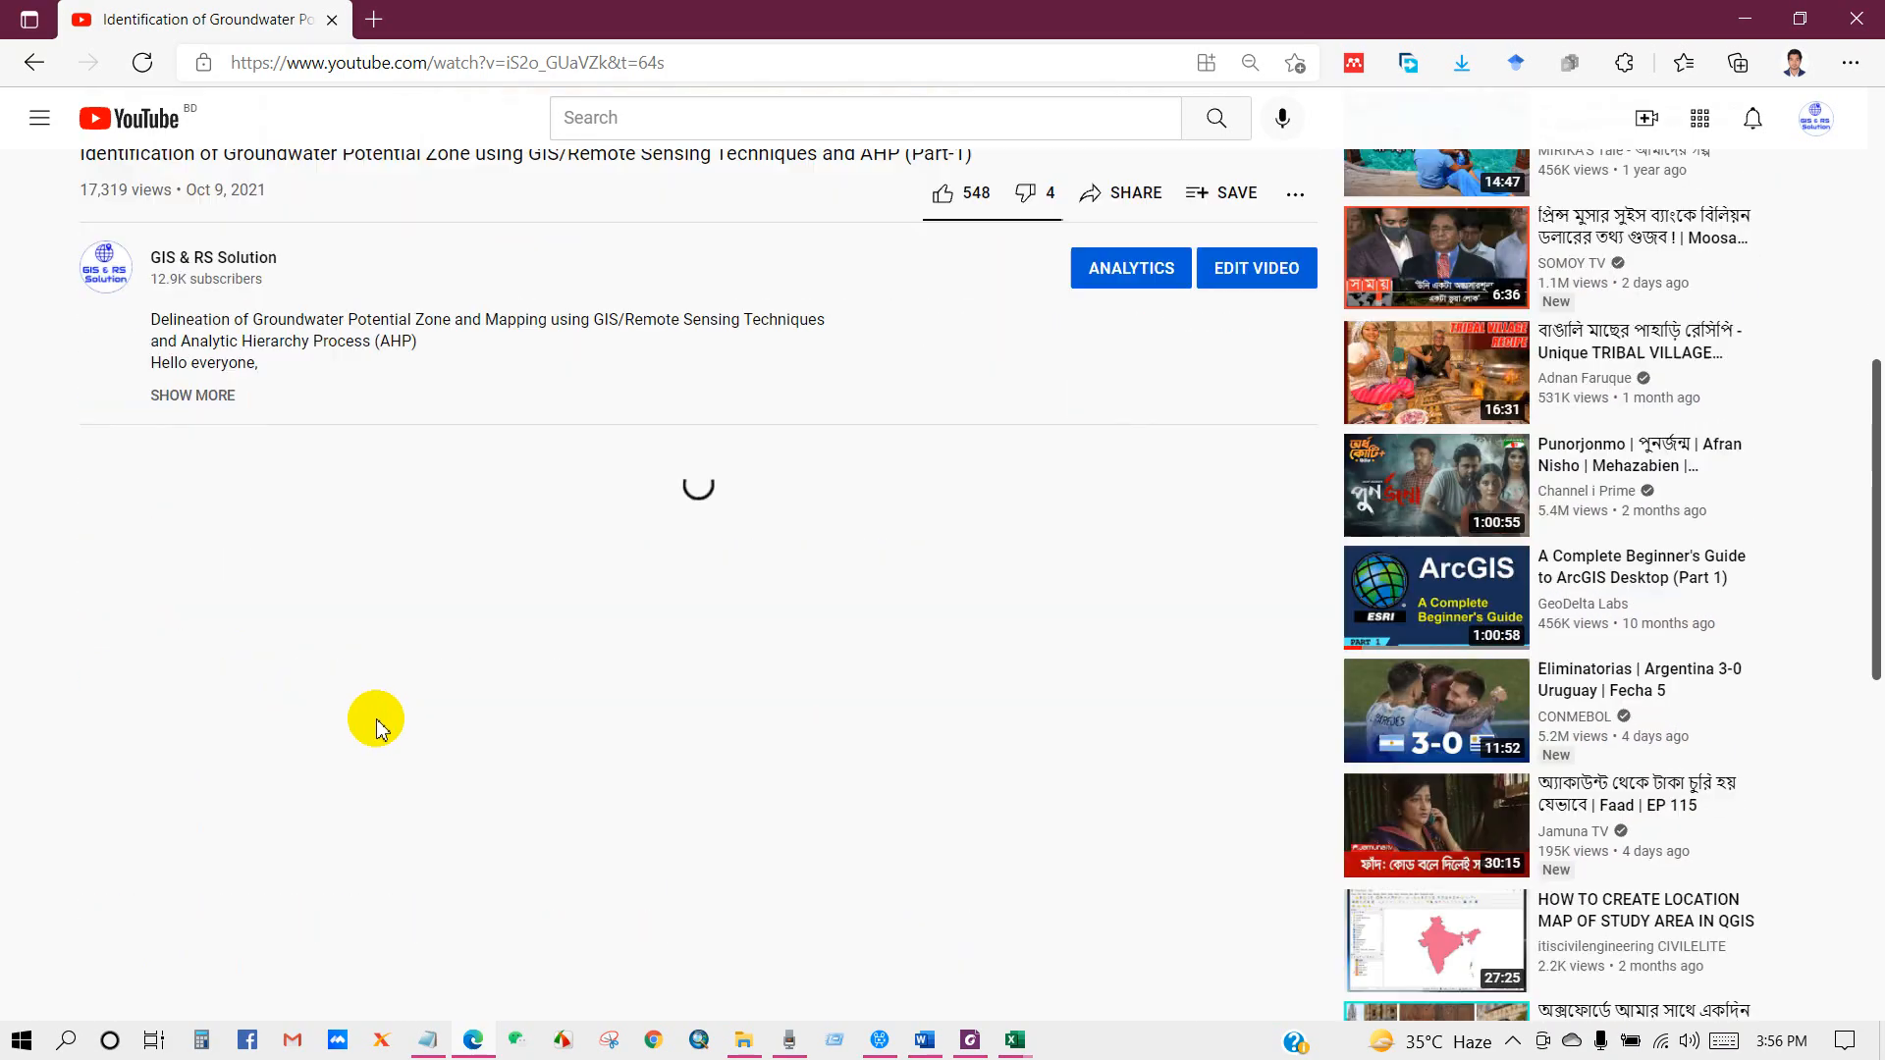
pyautogui.scroll(3, 375, 726)
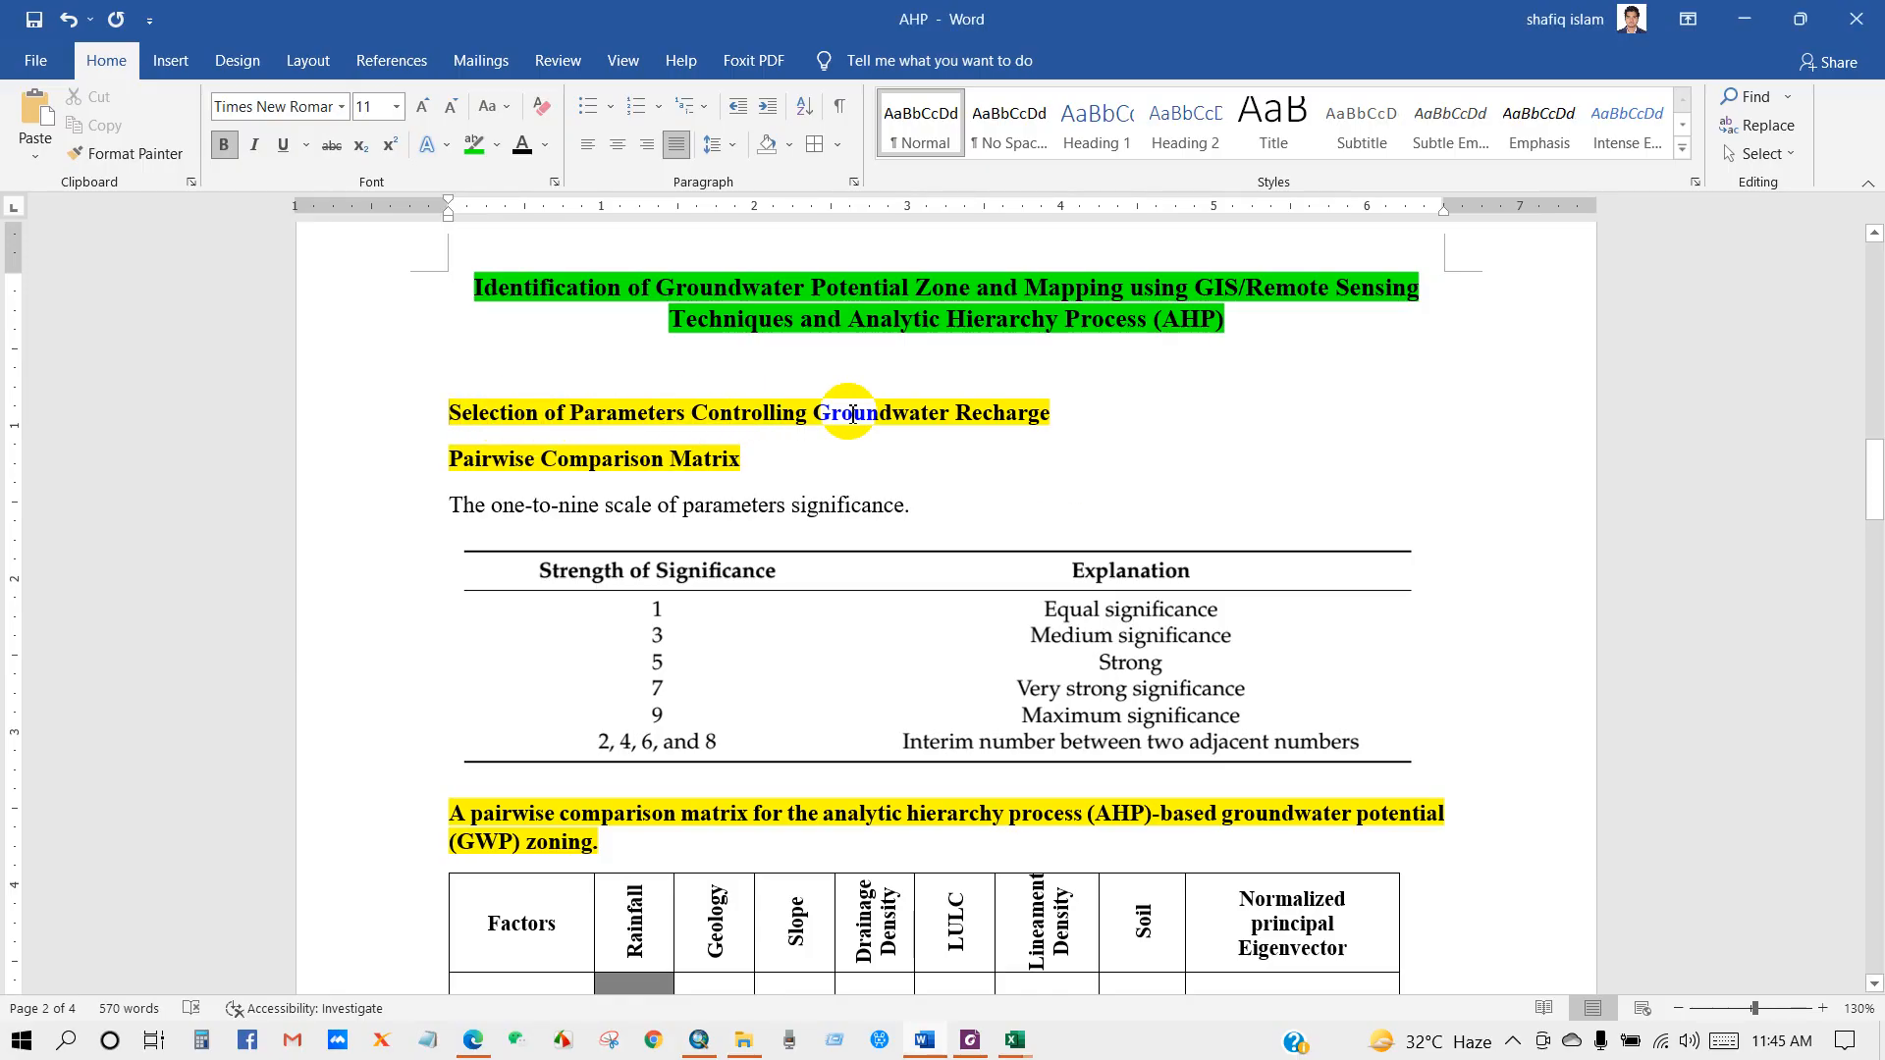
# Review the heading "Selection of Parameters Controlling Groundwater Recharge" in the AHP Word document
pyautogui.moveTo(1067, 413); pyautogui.dragTo(461, 414)
pyautogui.click(471, 417)
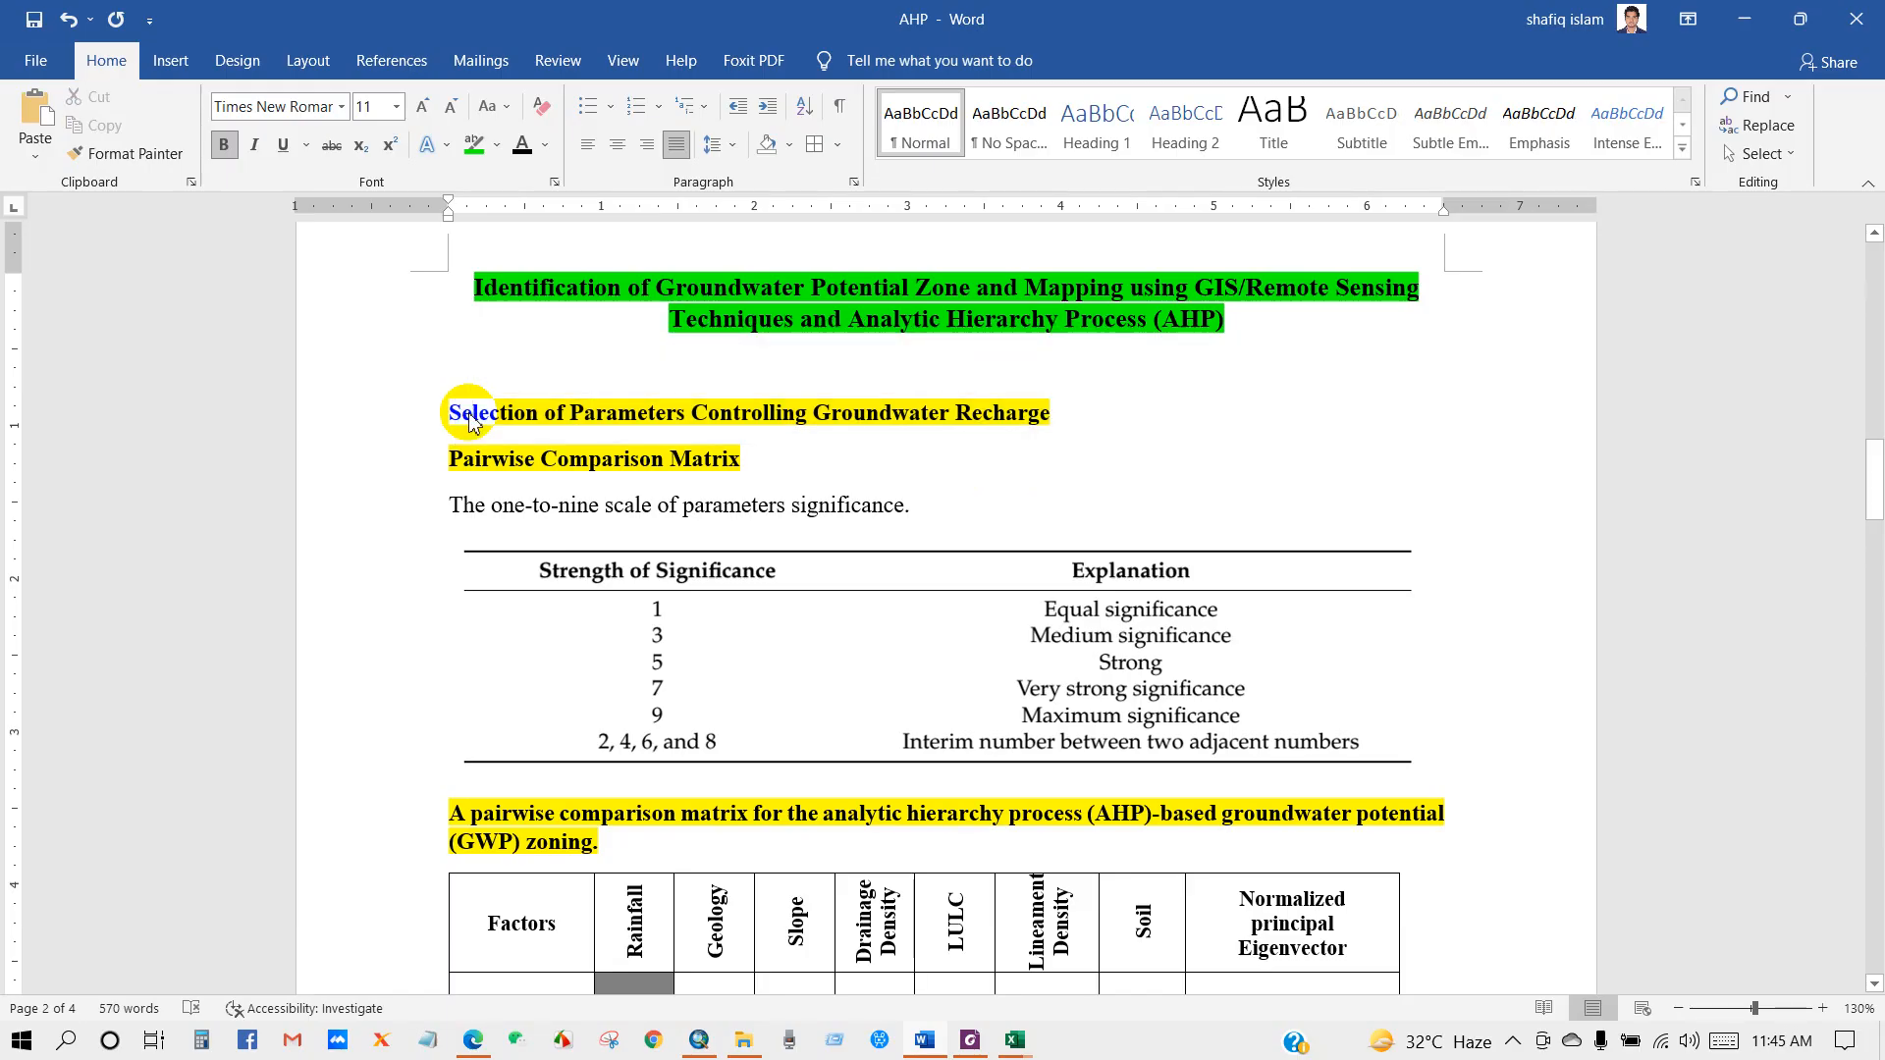
# Switch to the GW AHP map in ArcMap and preview the LULC and Soil Type layers one at a time, hiding each again
pyautogui.click(699, 1041)
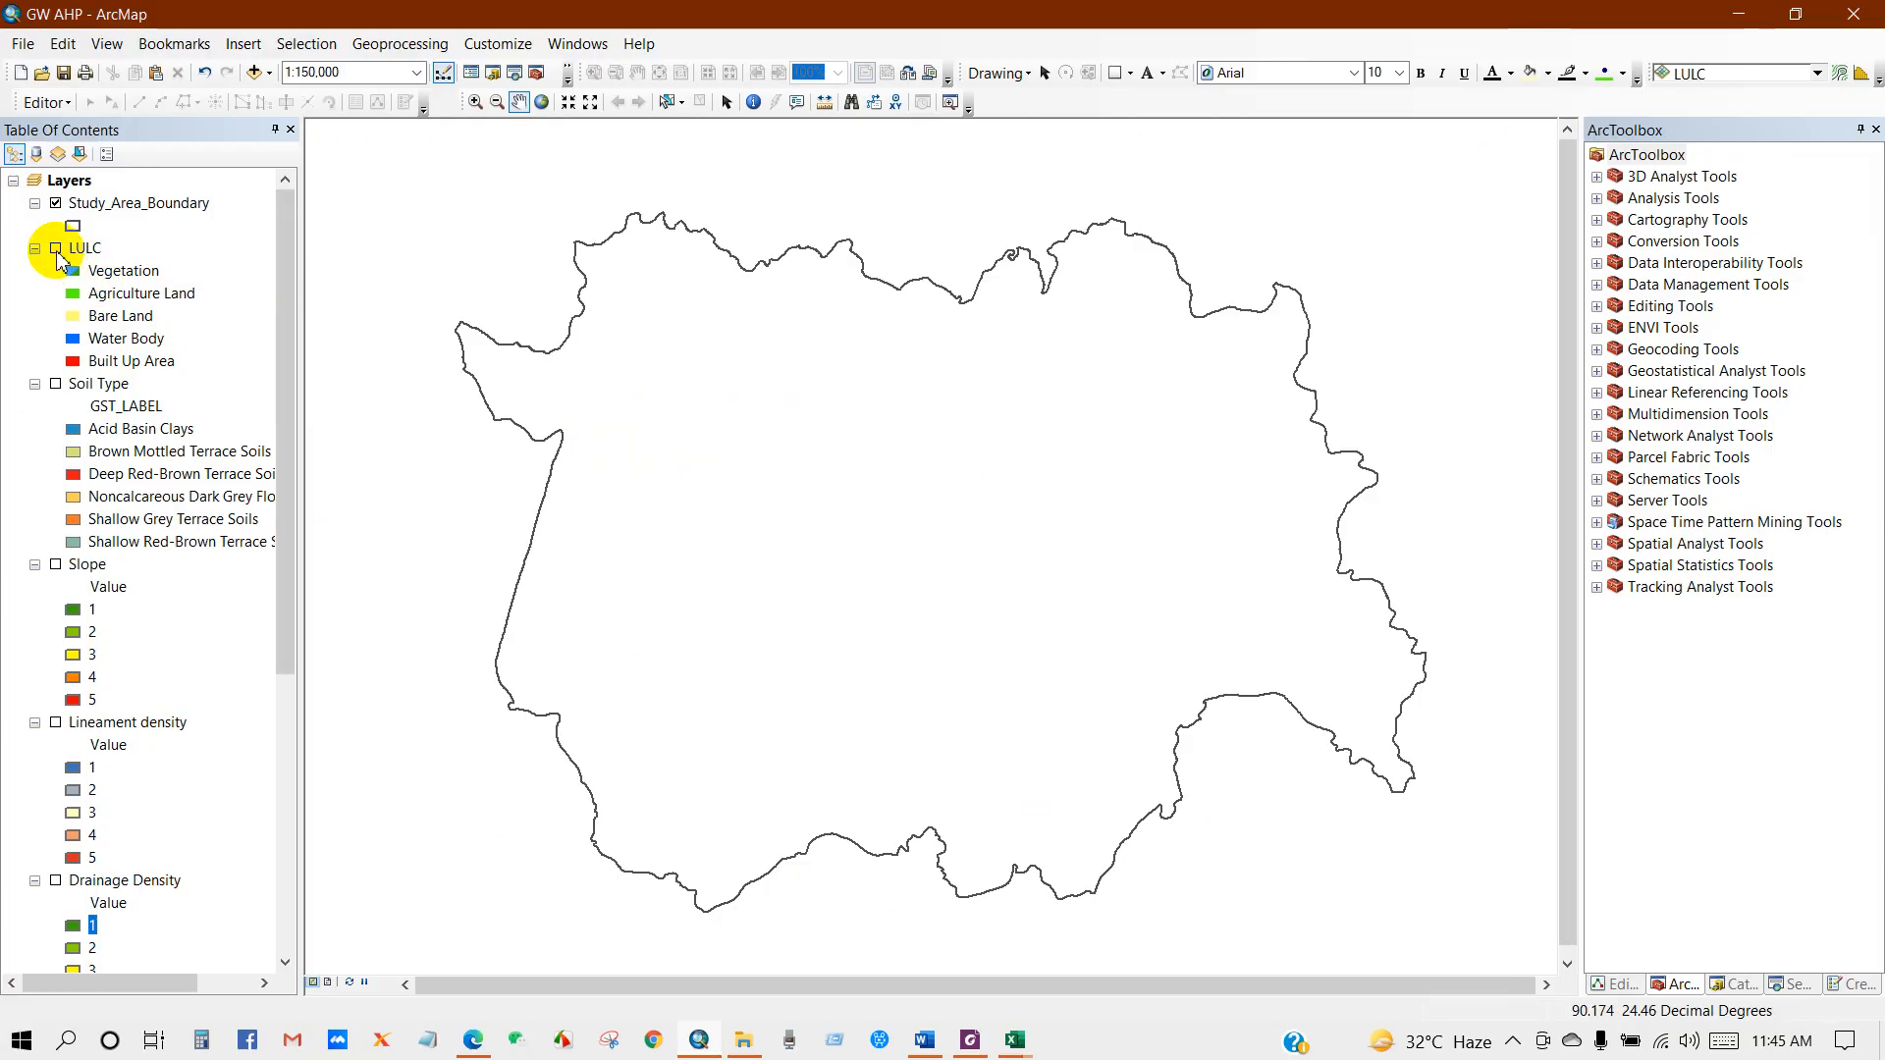
pyautogui.click(55, 248)
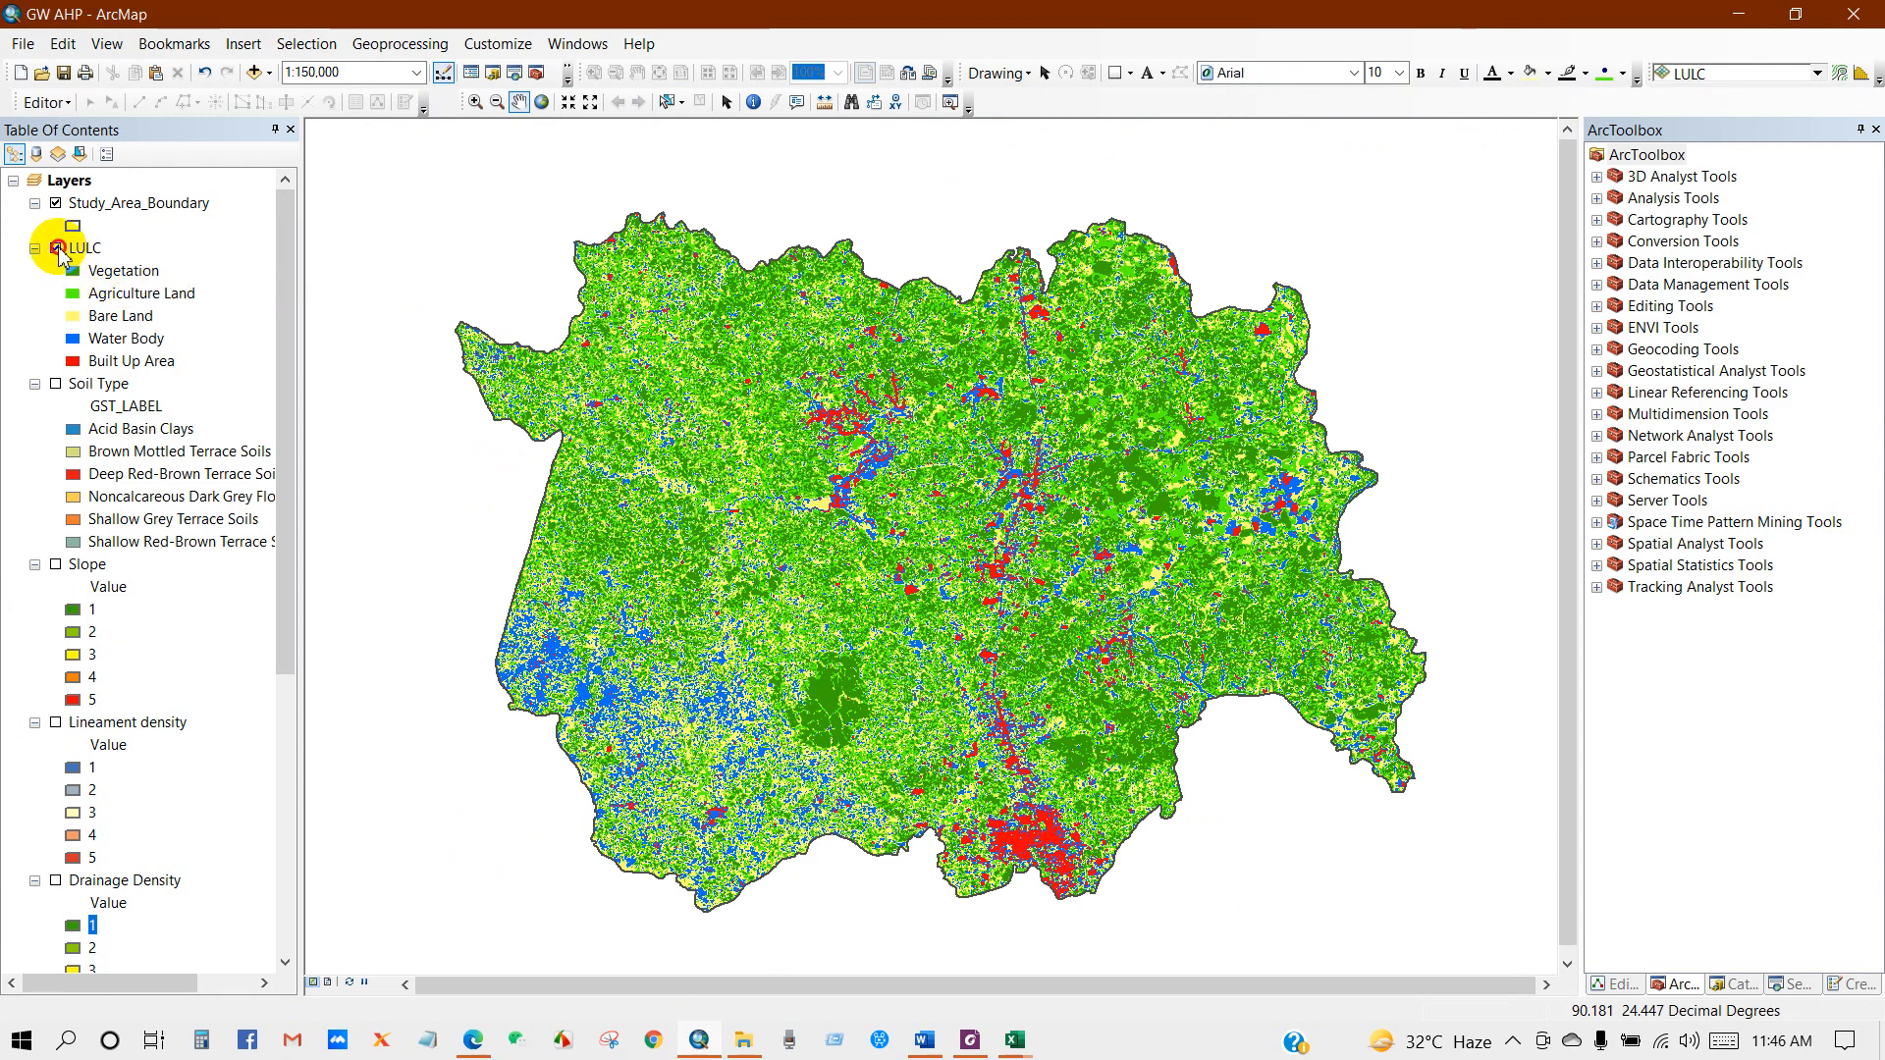
pyautogui.click(55, 248)
pyautogui.click(55, 383)
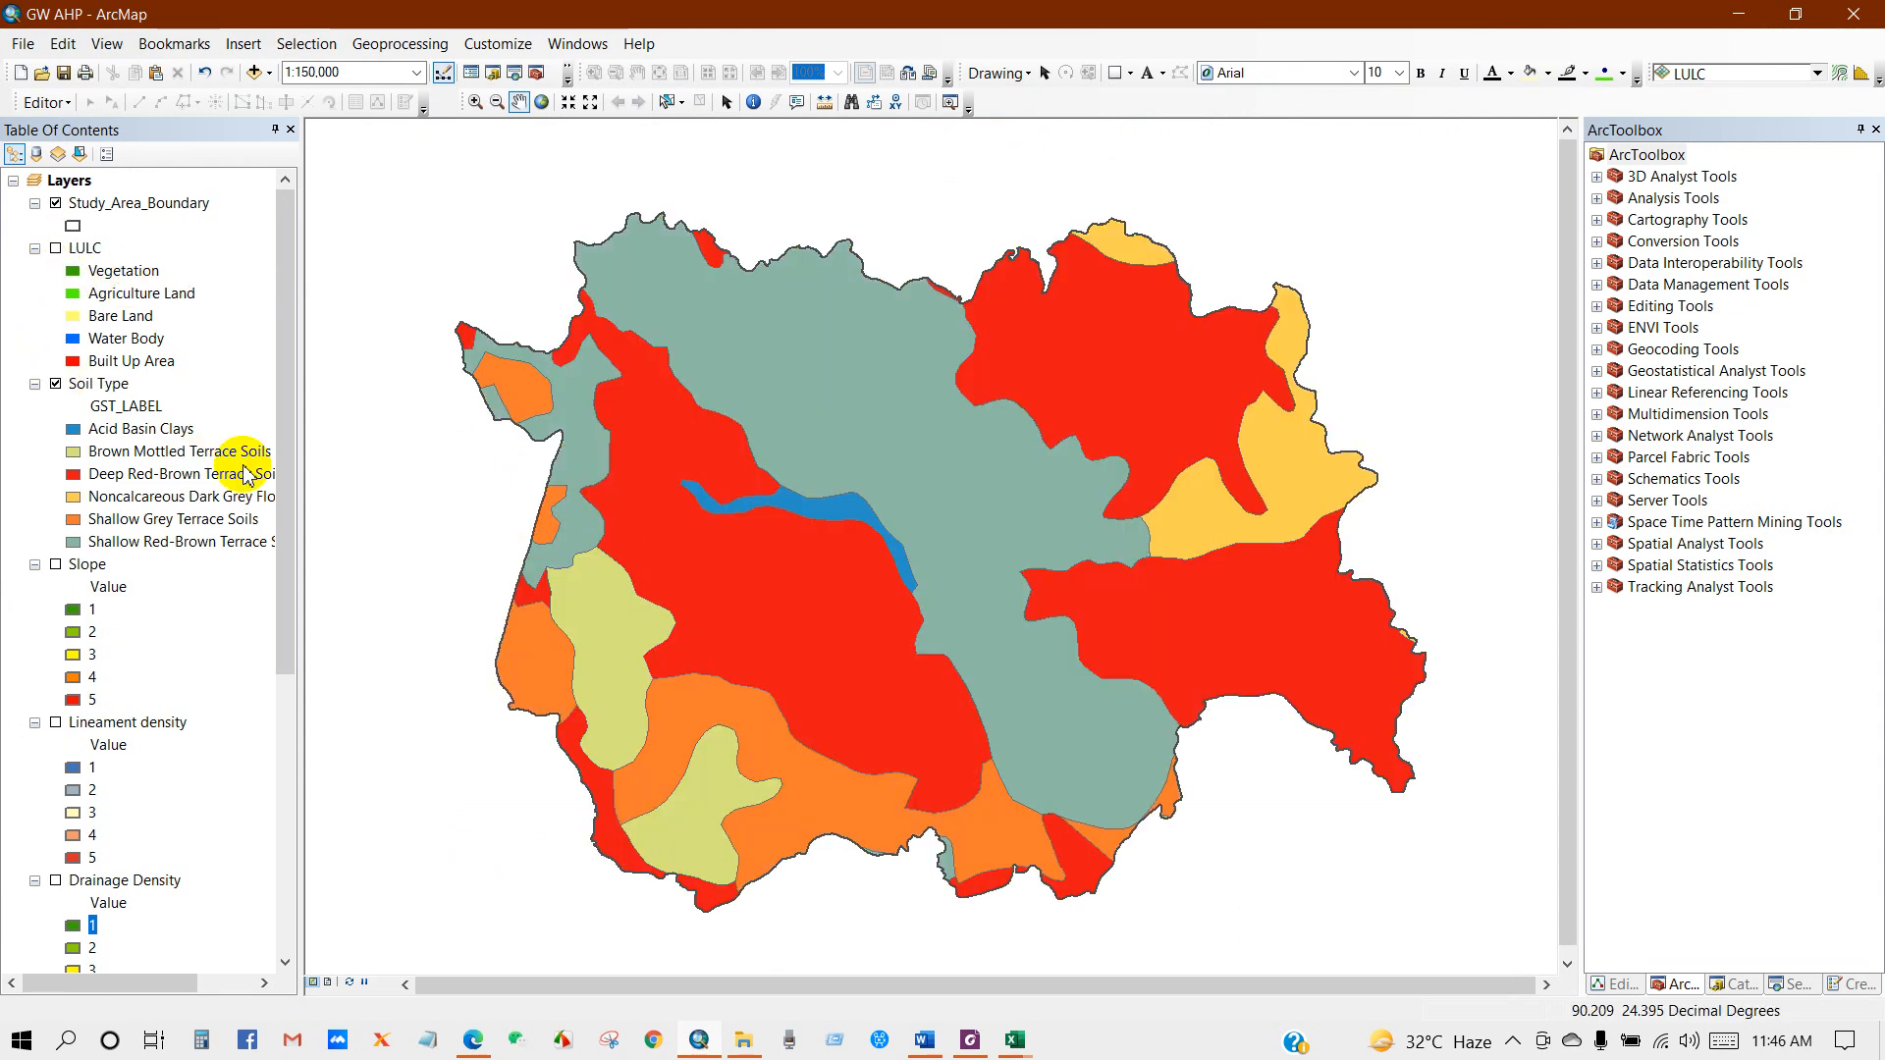
pyautogui.click(55, 384)
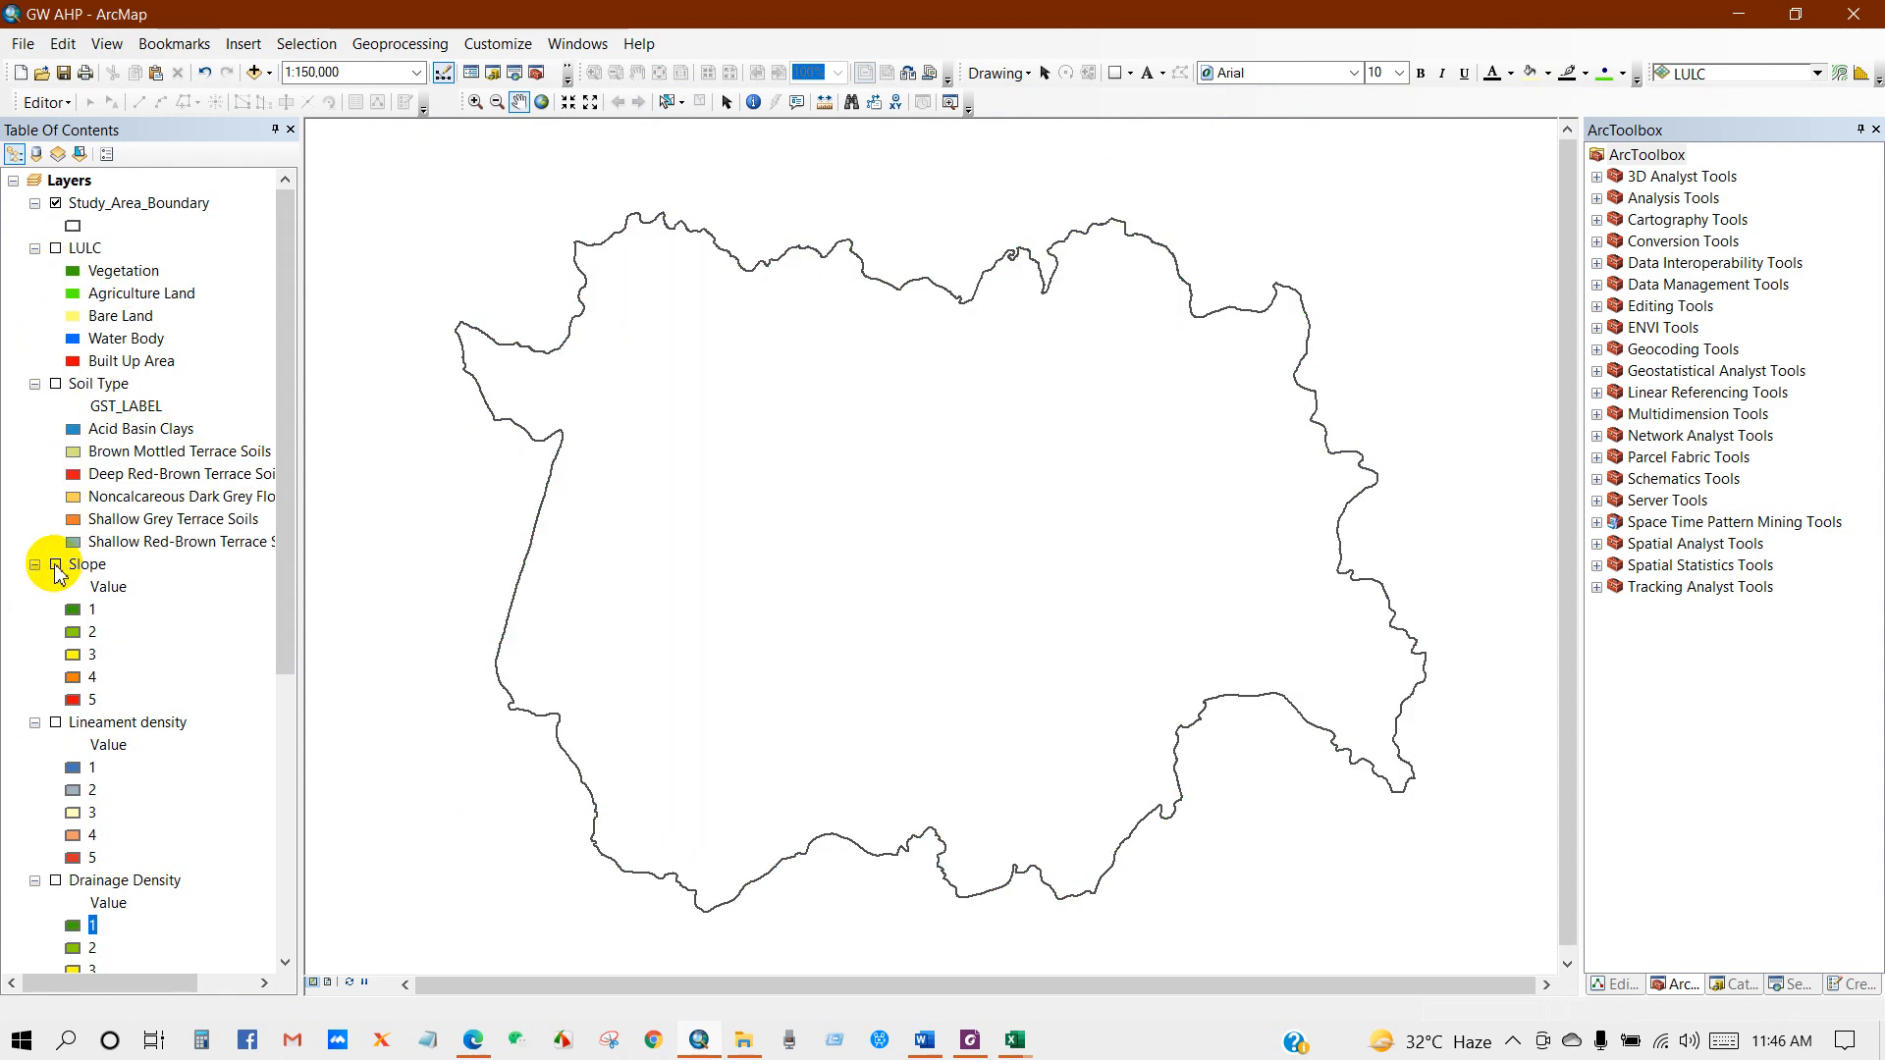
# Preview the Slope and Lineament density layers one at a time, hiding each again
pyautogui.click(55, 564)
pyautogui.scroll(-3, 169, 599)
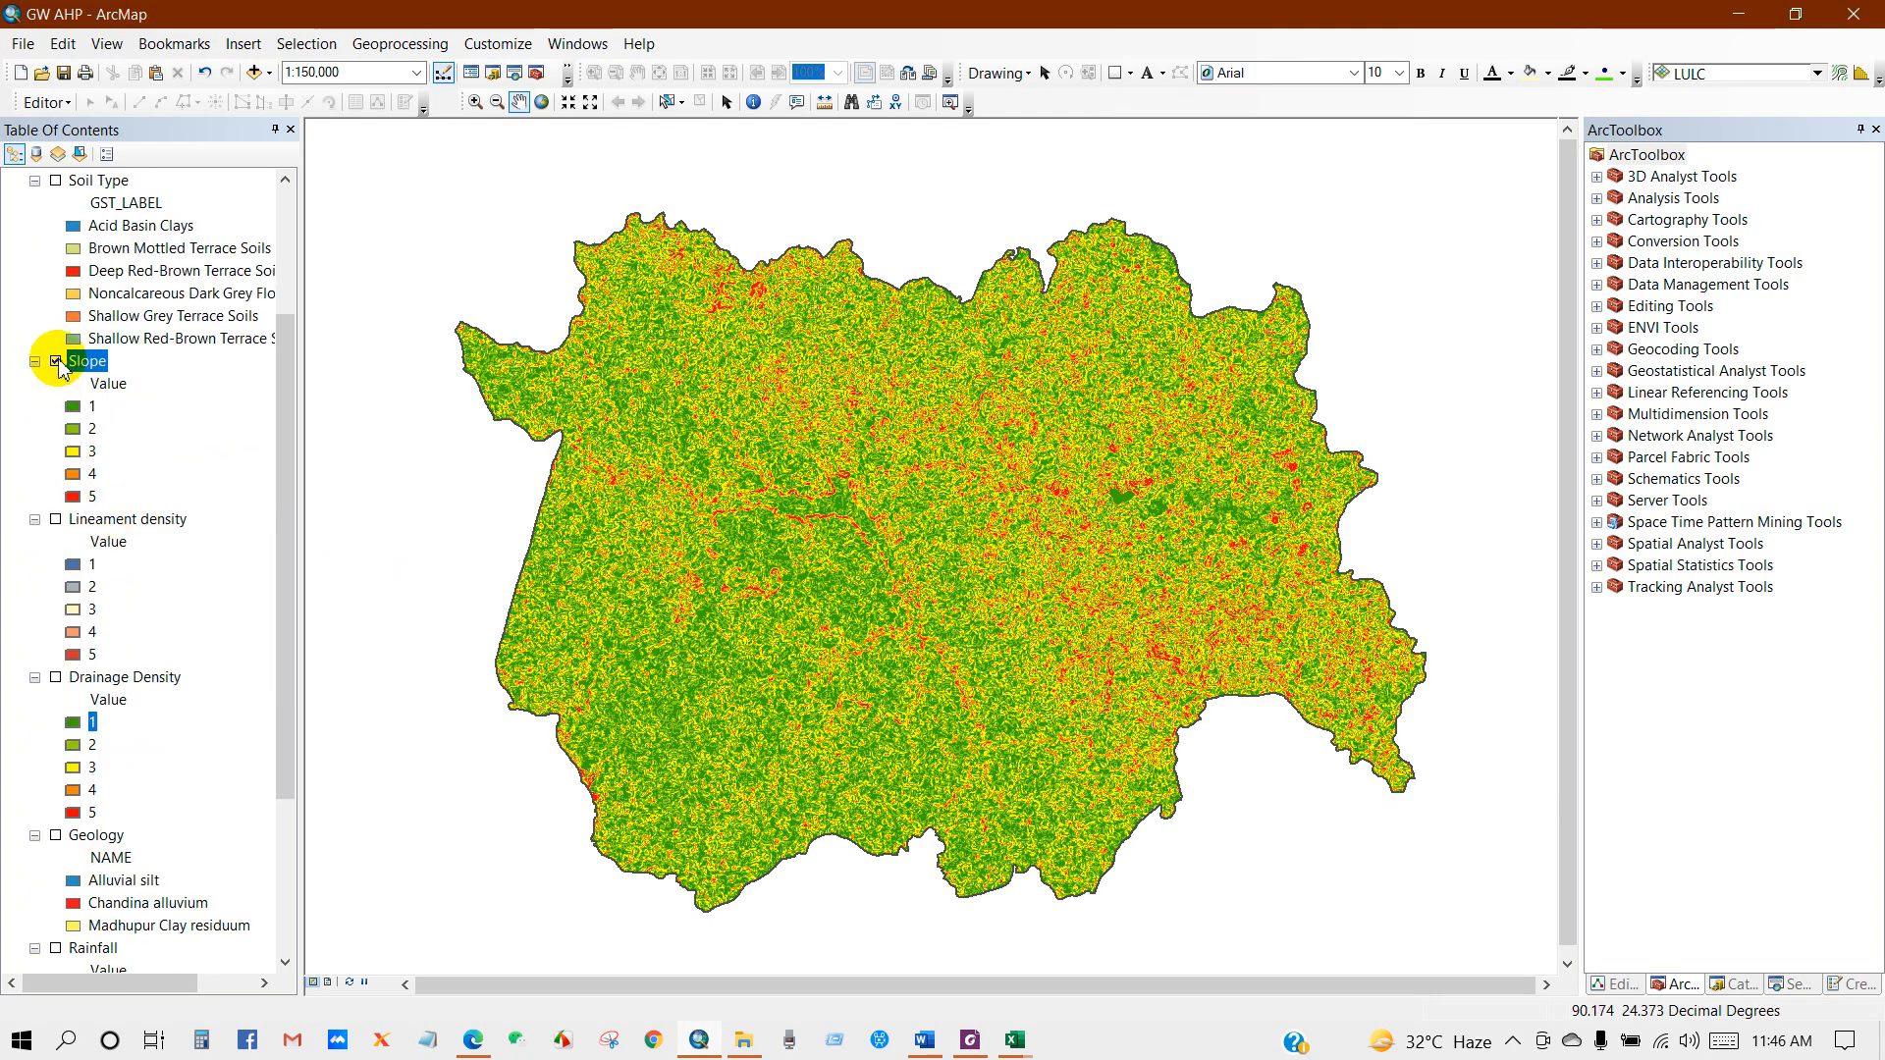
pyautogui.click(56, 362)
pyautogui.click(56, 520)
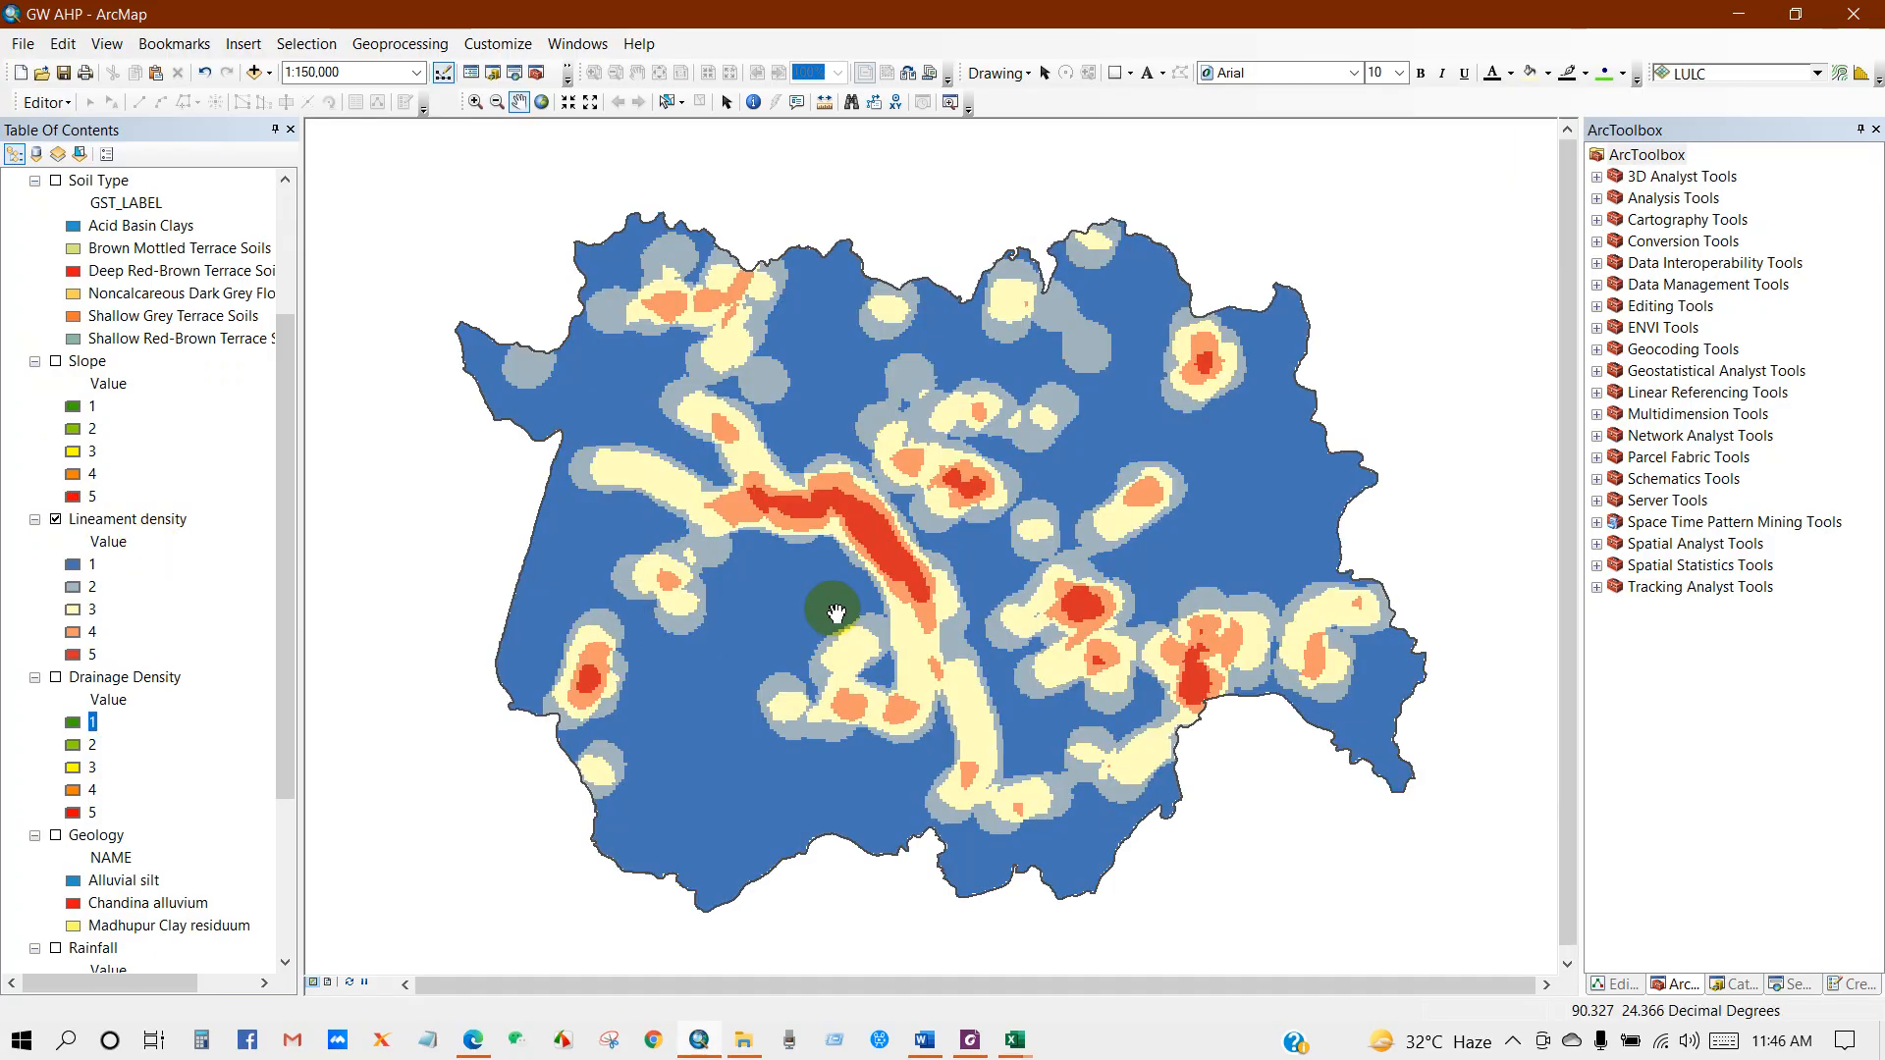
pyautogui.click(56, 520)
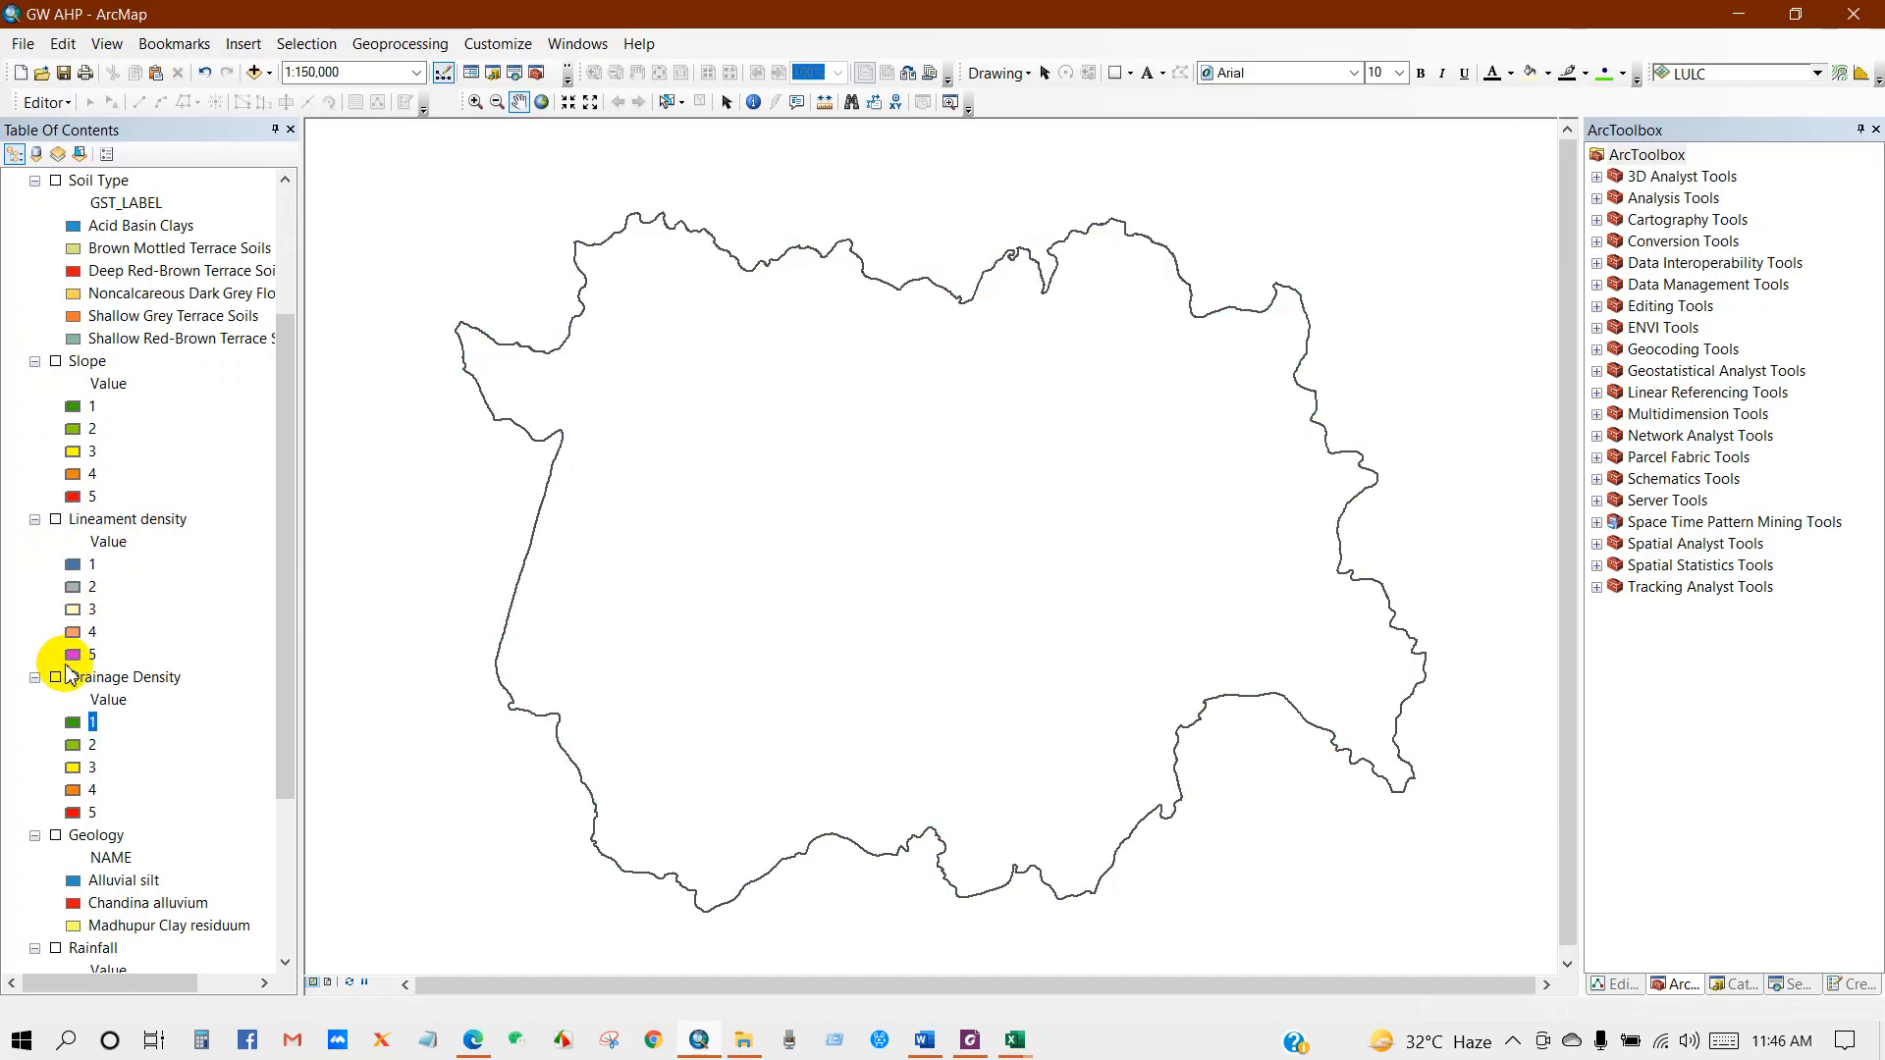
# Preview the Drainage Density and Geology layers one at a time, hiding each again
pyautogui.click(57, 680)
pyautogui.scroll(-4, 244, 615)
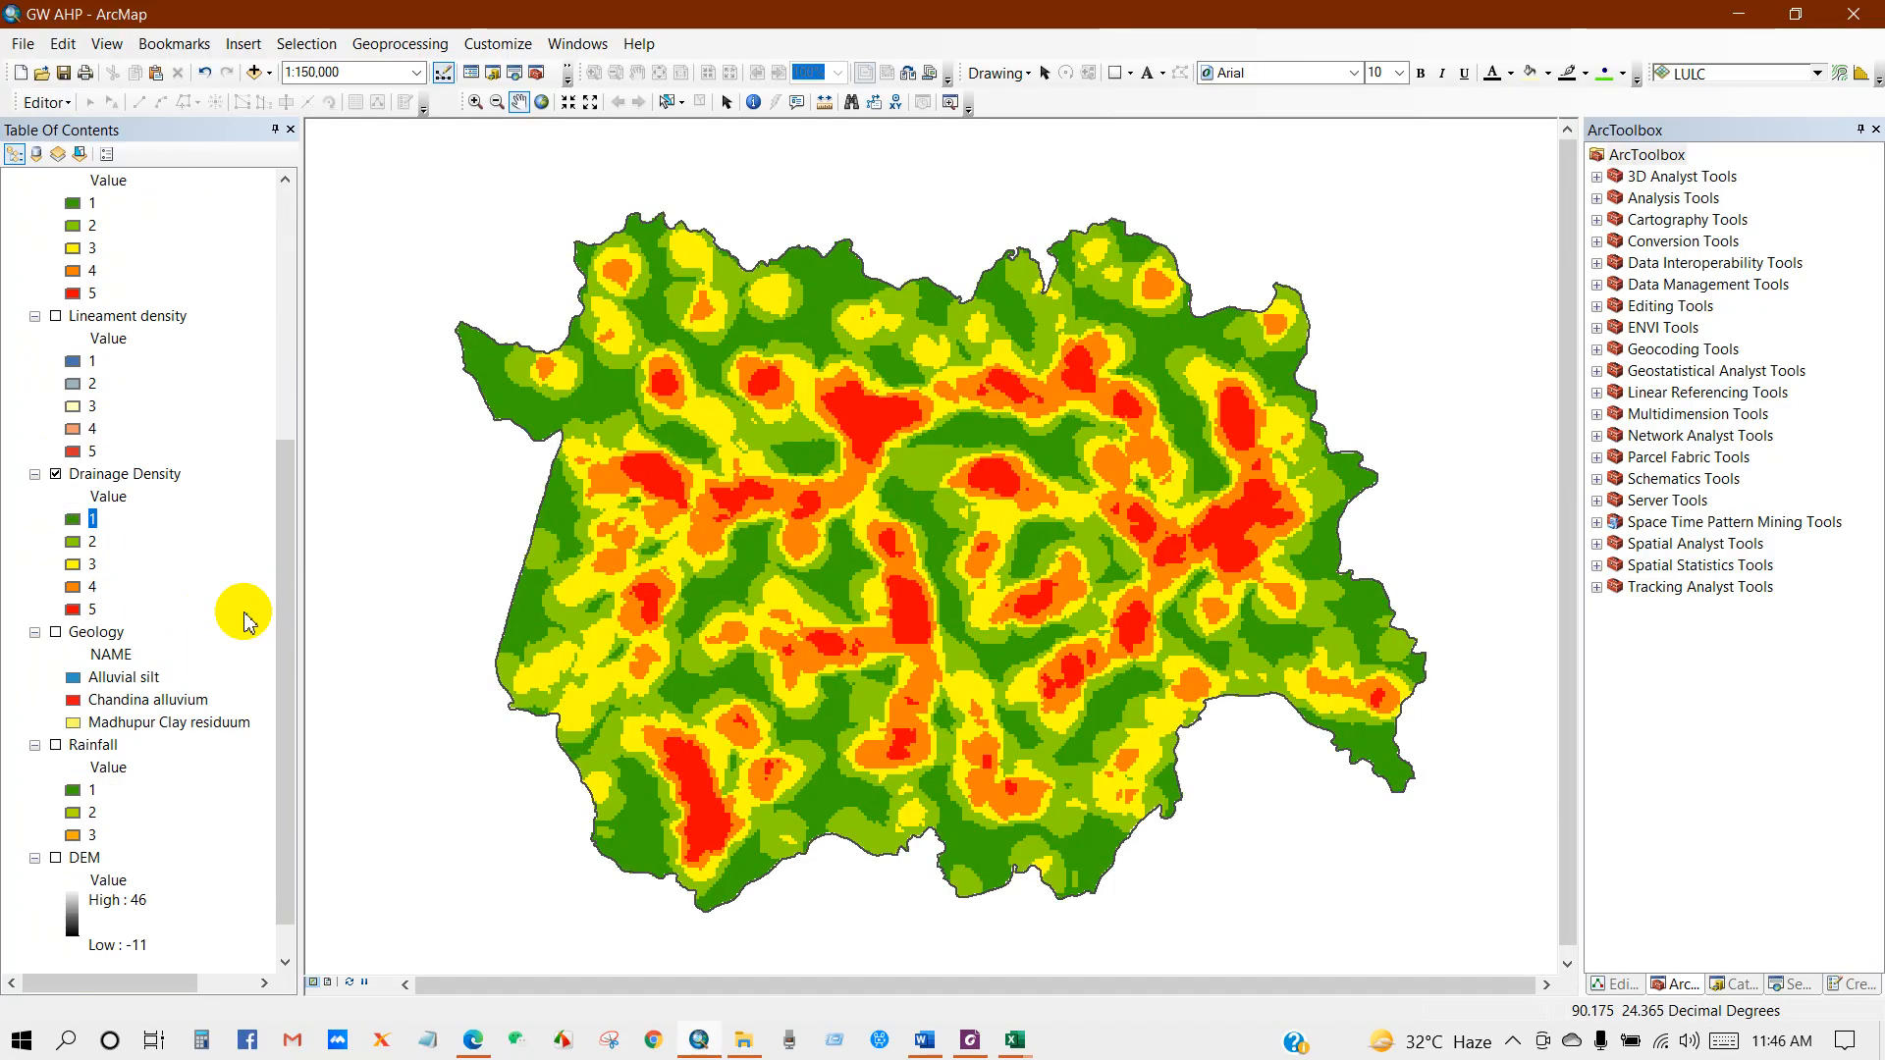
pyautogui.click(56, 429)
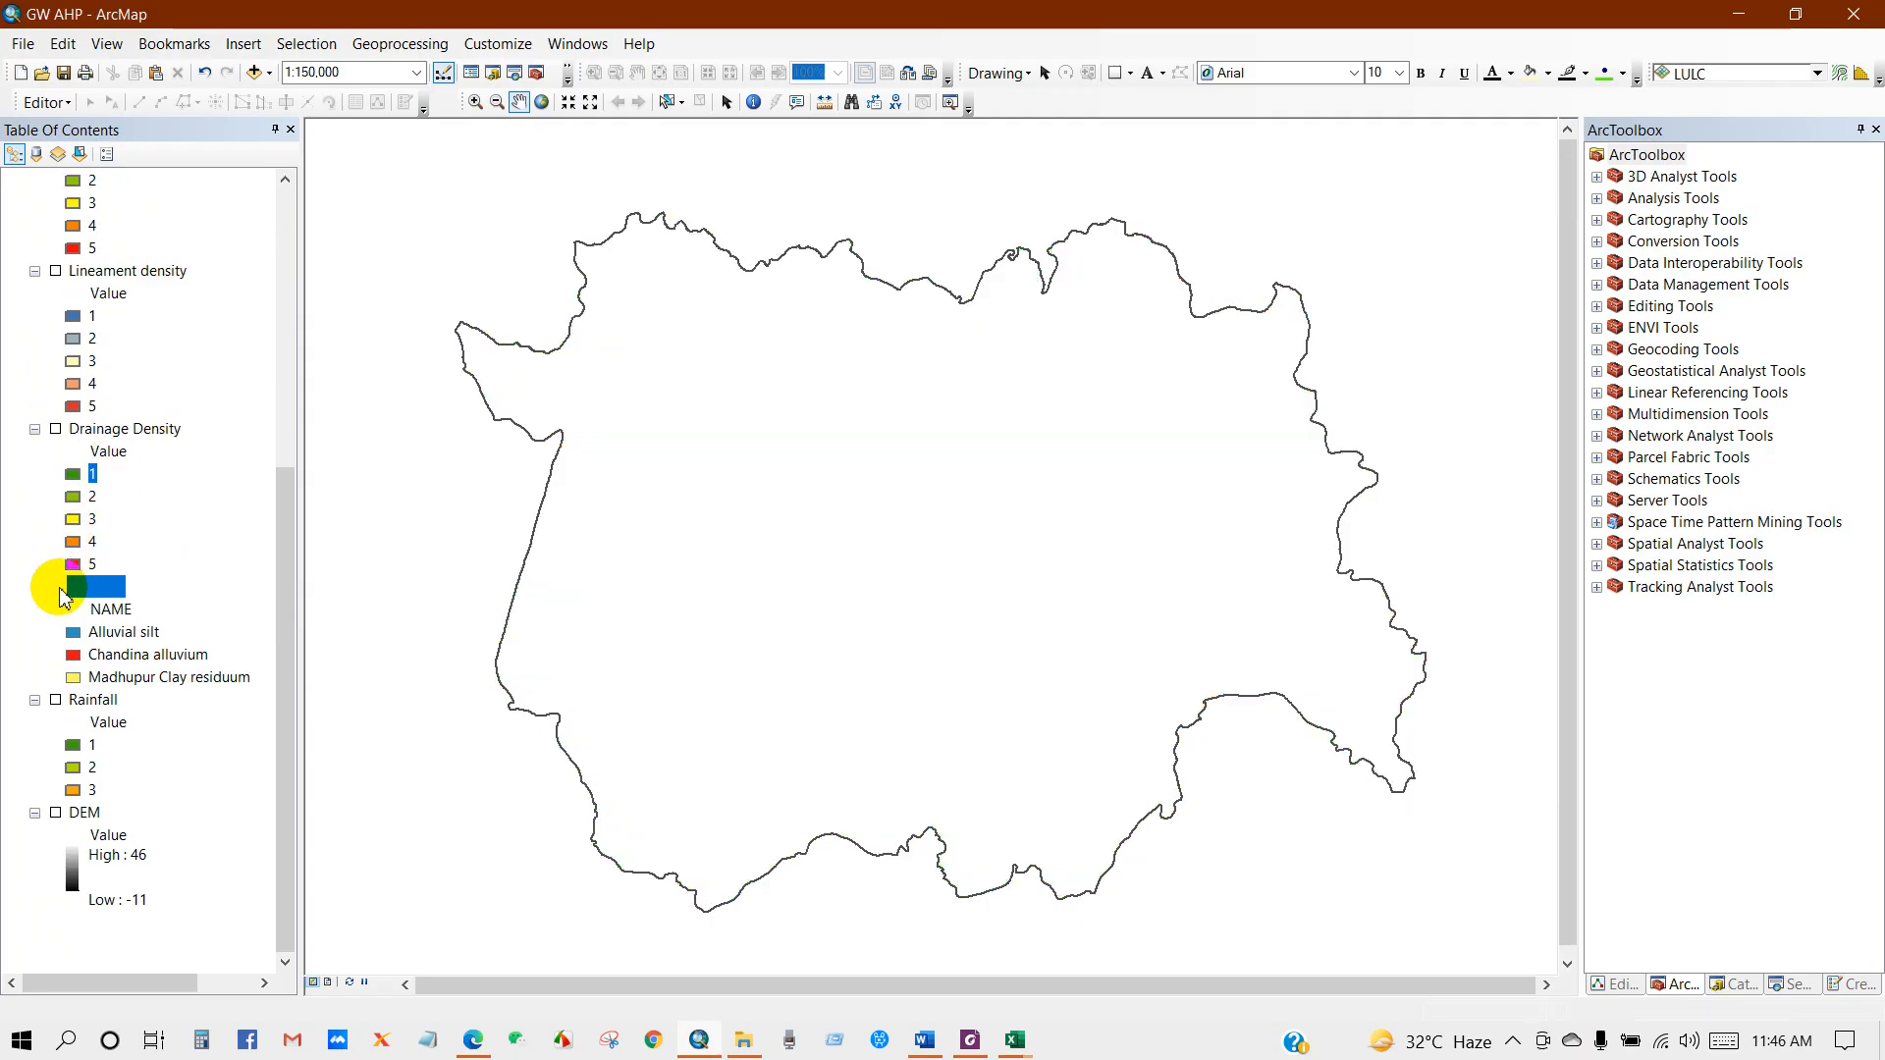
pyautogui.click(57, 587)
pyautogui.click(56, 587)
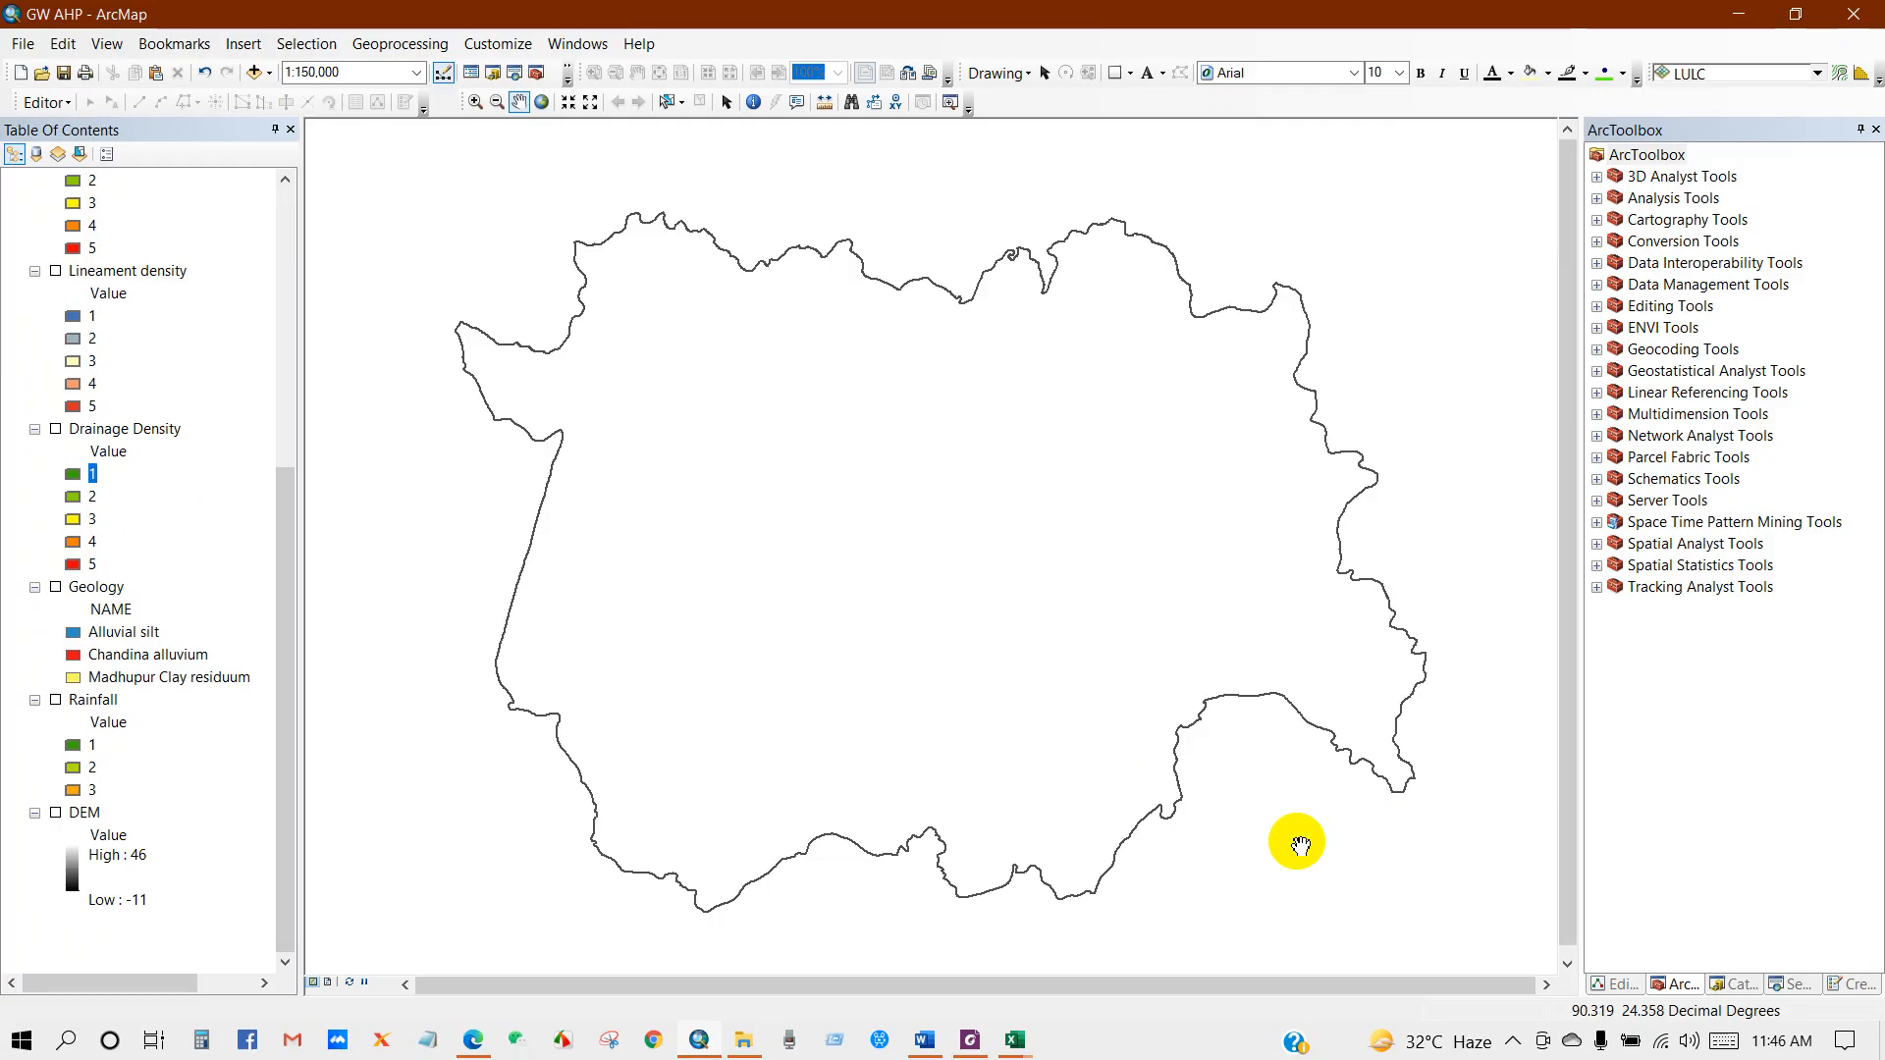
# Switch to the AHP document in Word and review the one-to-nine significance scale and the pairwise comparison matrix of the factors
pyautogui.click(923, 1038)
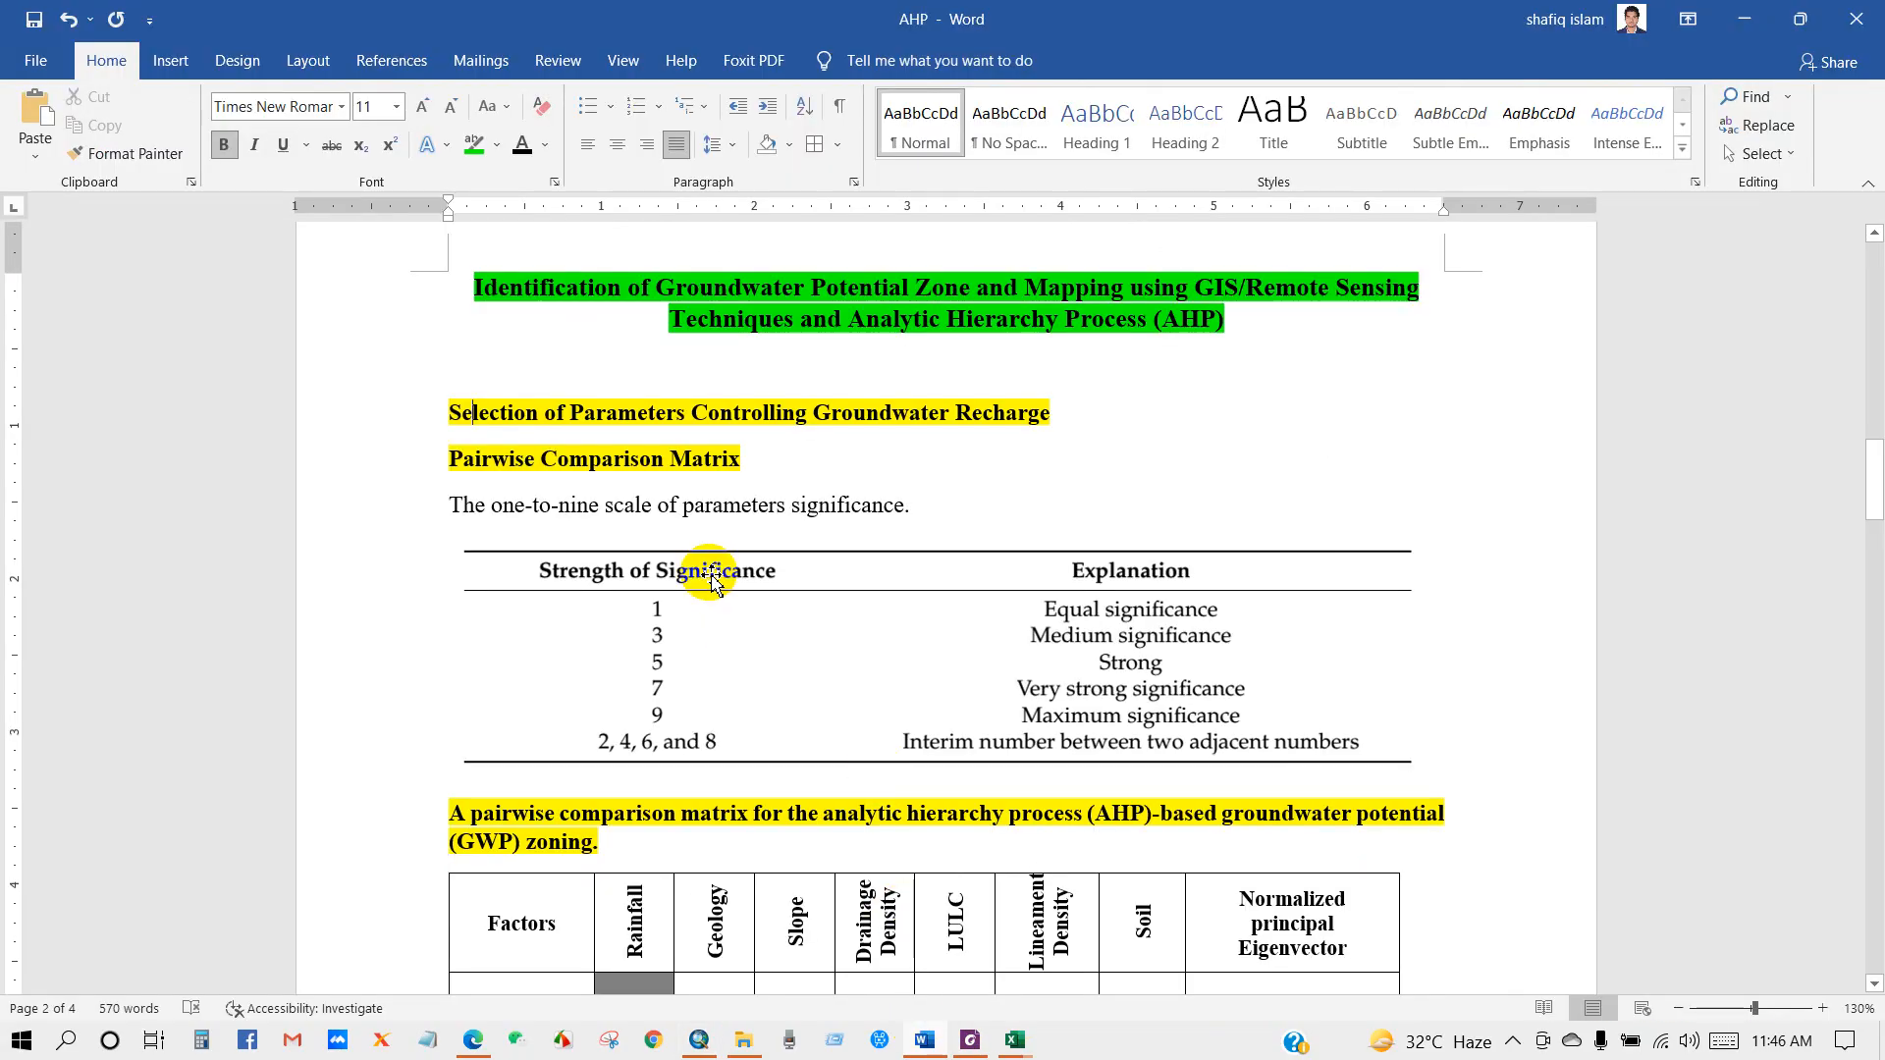
pyautogui.scroll(-1, 589, 490)
pyautogui.moveTo(451, 381); pyautogui.dragTo(743, 373)
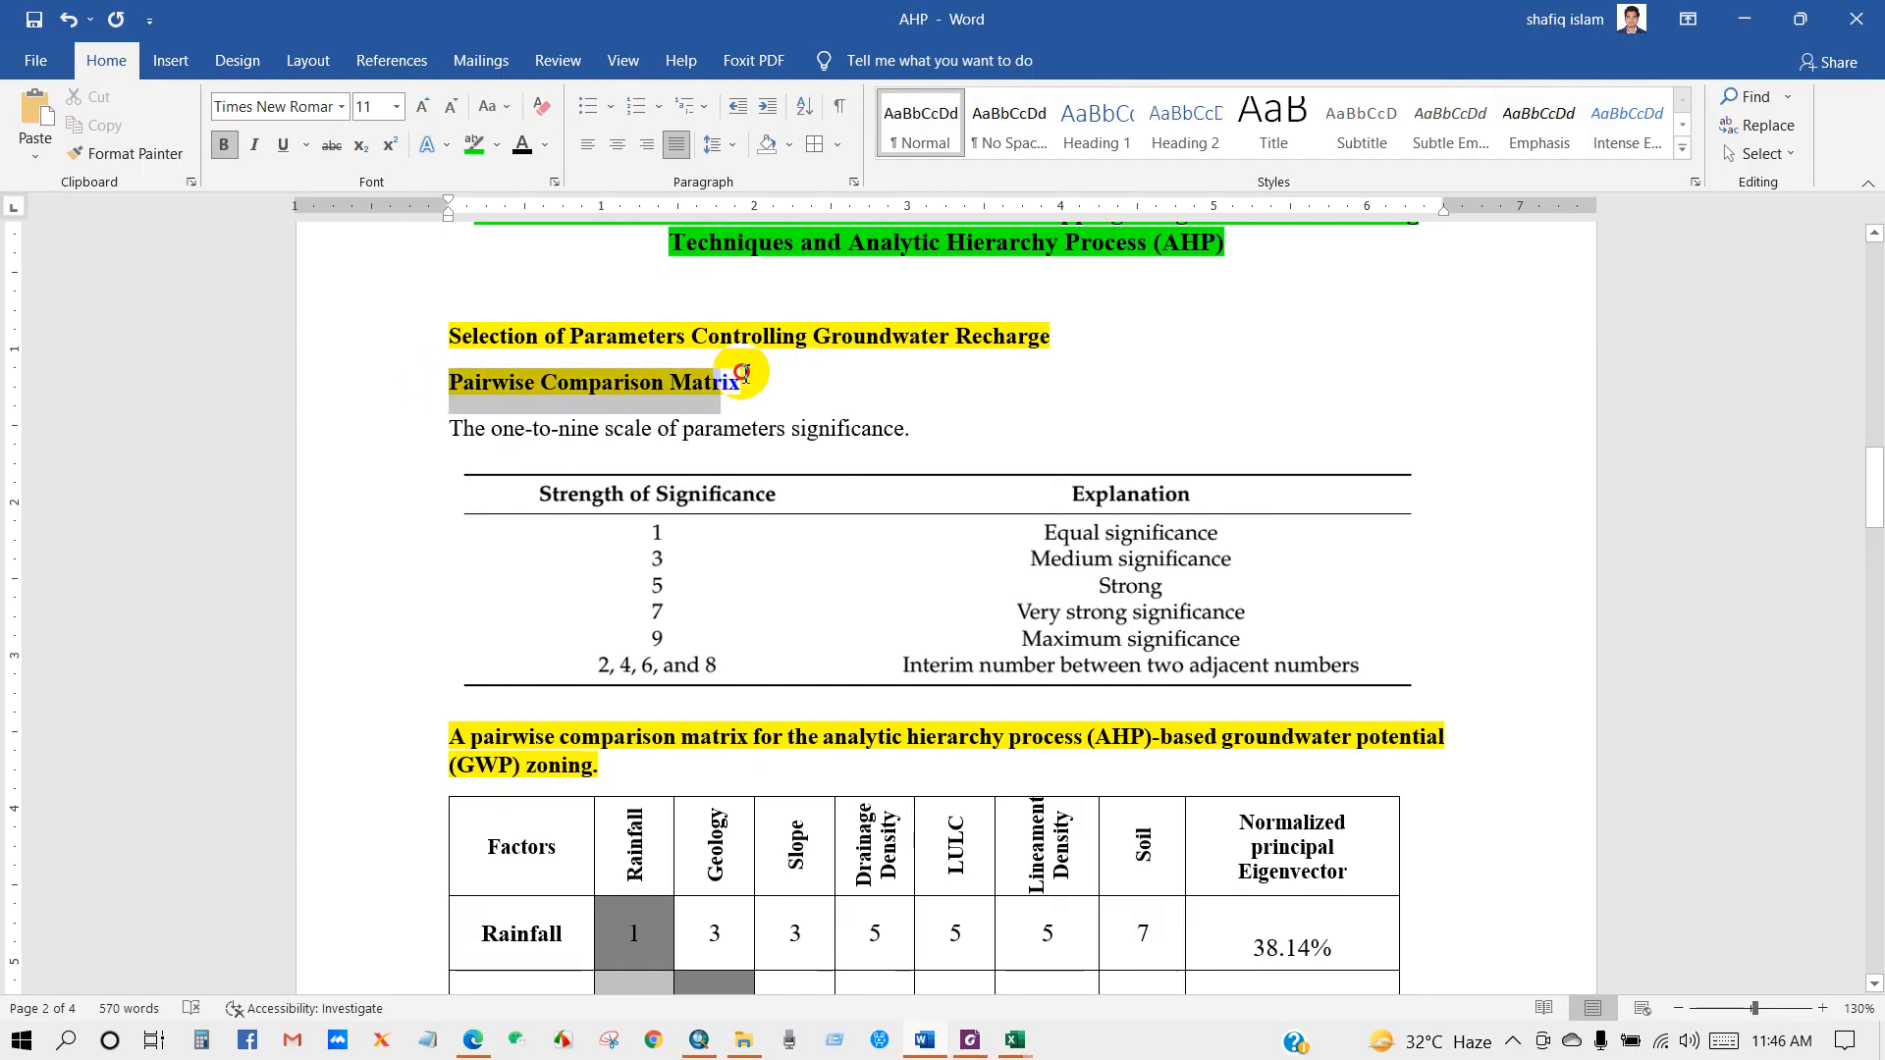
pyautogui.click(720, 383)
pyautogui.scroll(-1, 589, 388)
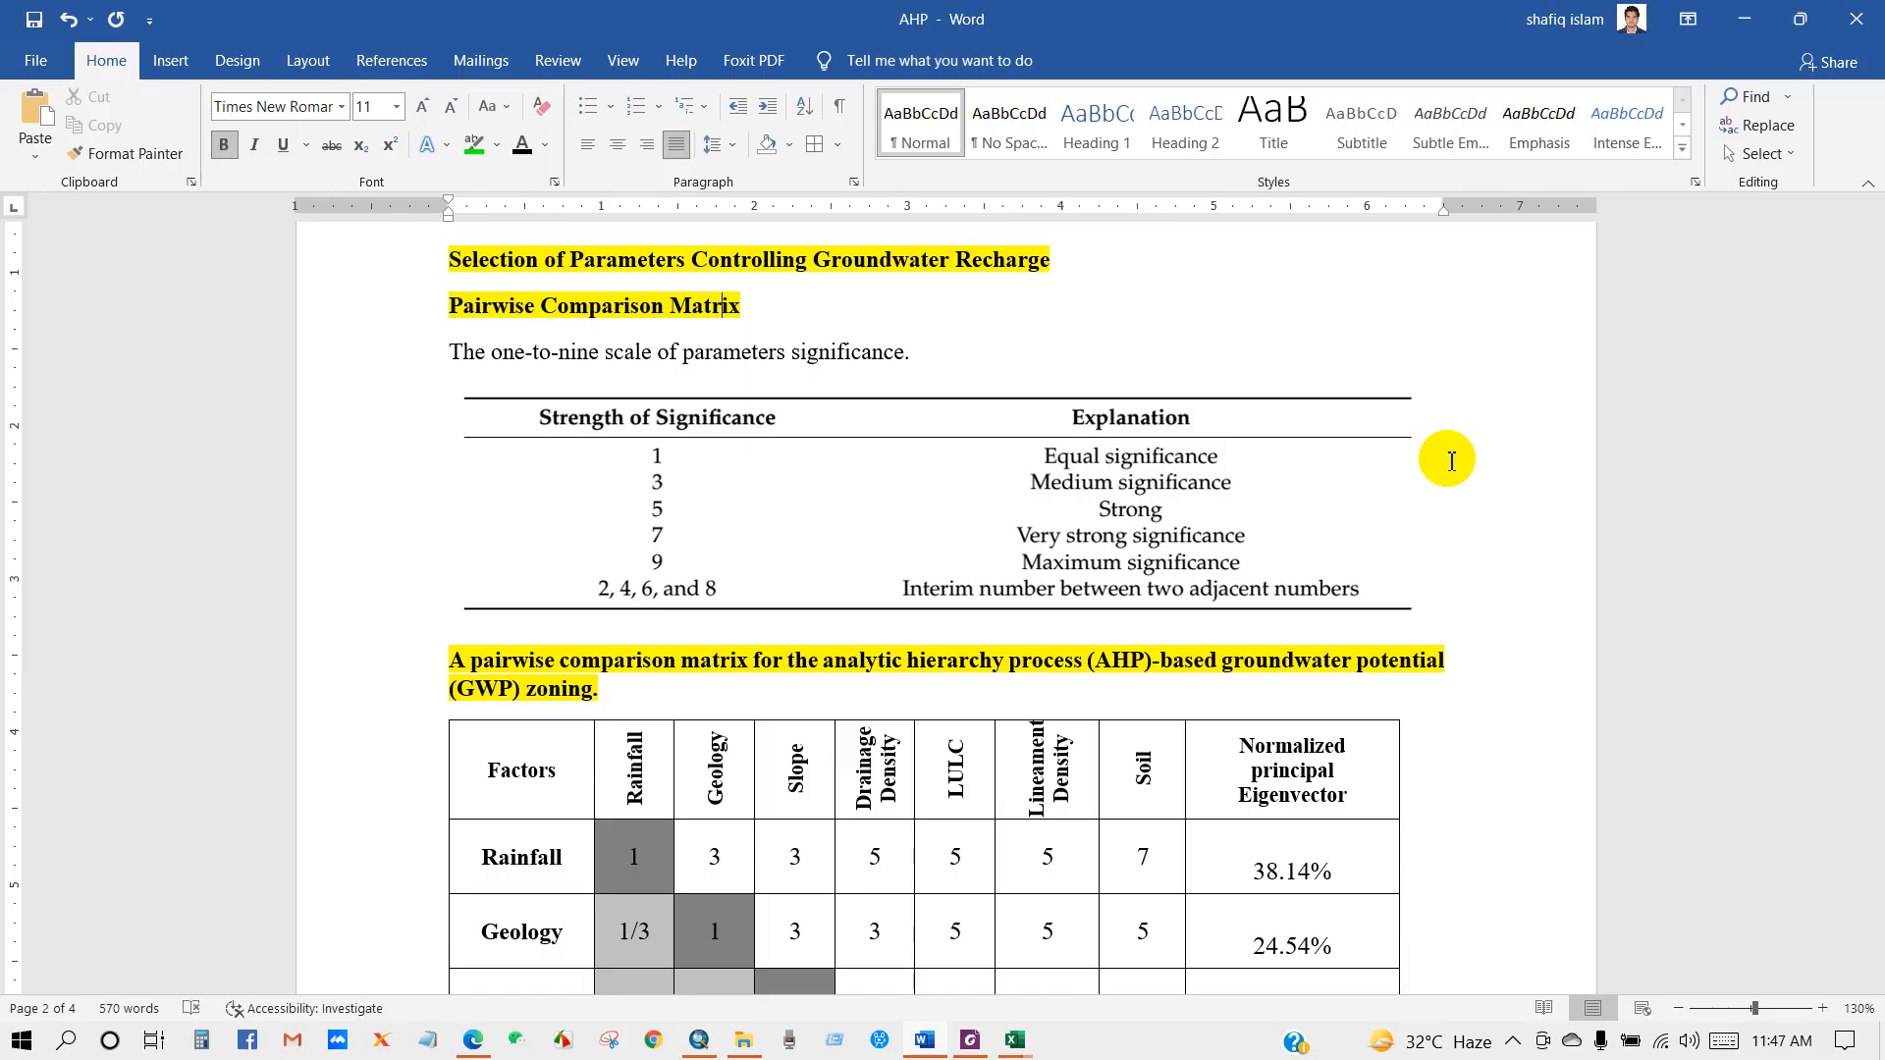
pyautogui.scroll(-3, 1451, 460)
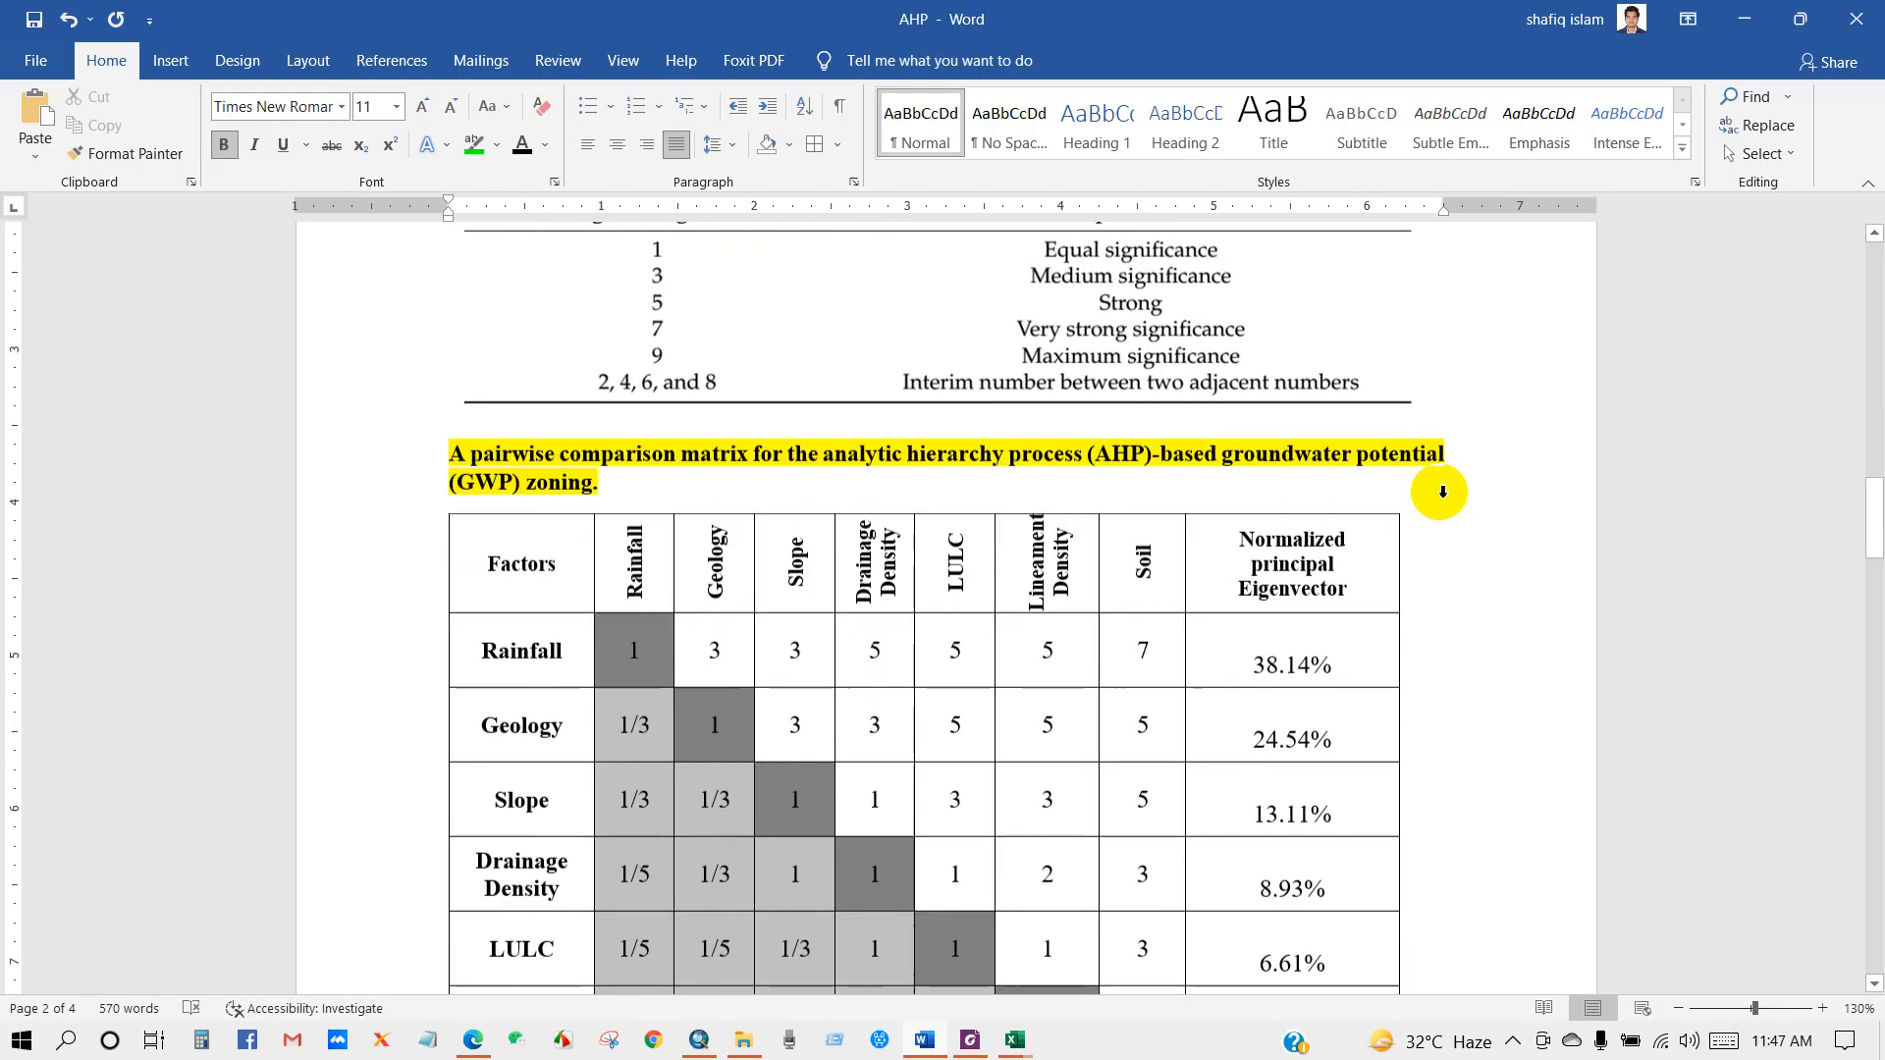
pyautogui.scroll(-1, 1441, 493)
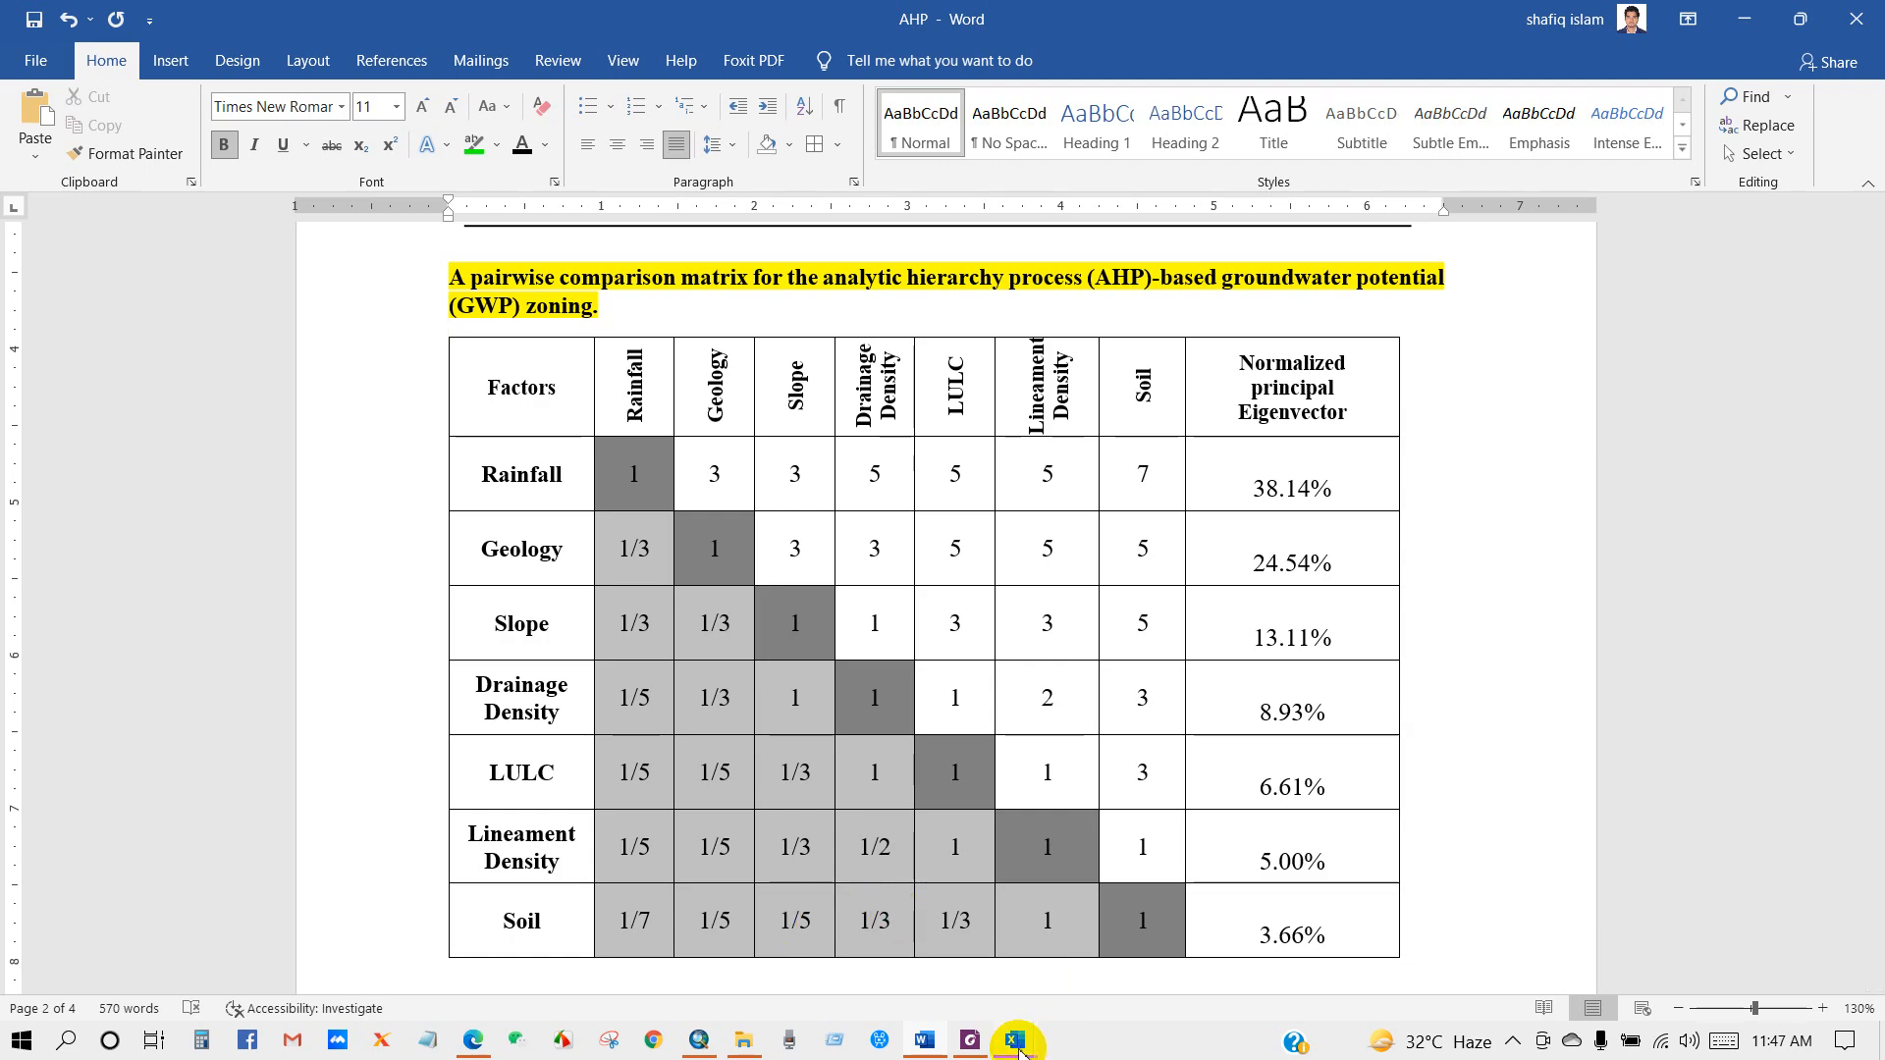
# Switch to the AHP_Cal_GIS & RS Solution Video workbook in Excel and examine its Summary and In1 sheets, returning to Summary
pyautogui.moveTo(1018, 1048)
pyautogui.click(1104, 976)
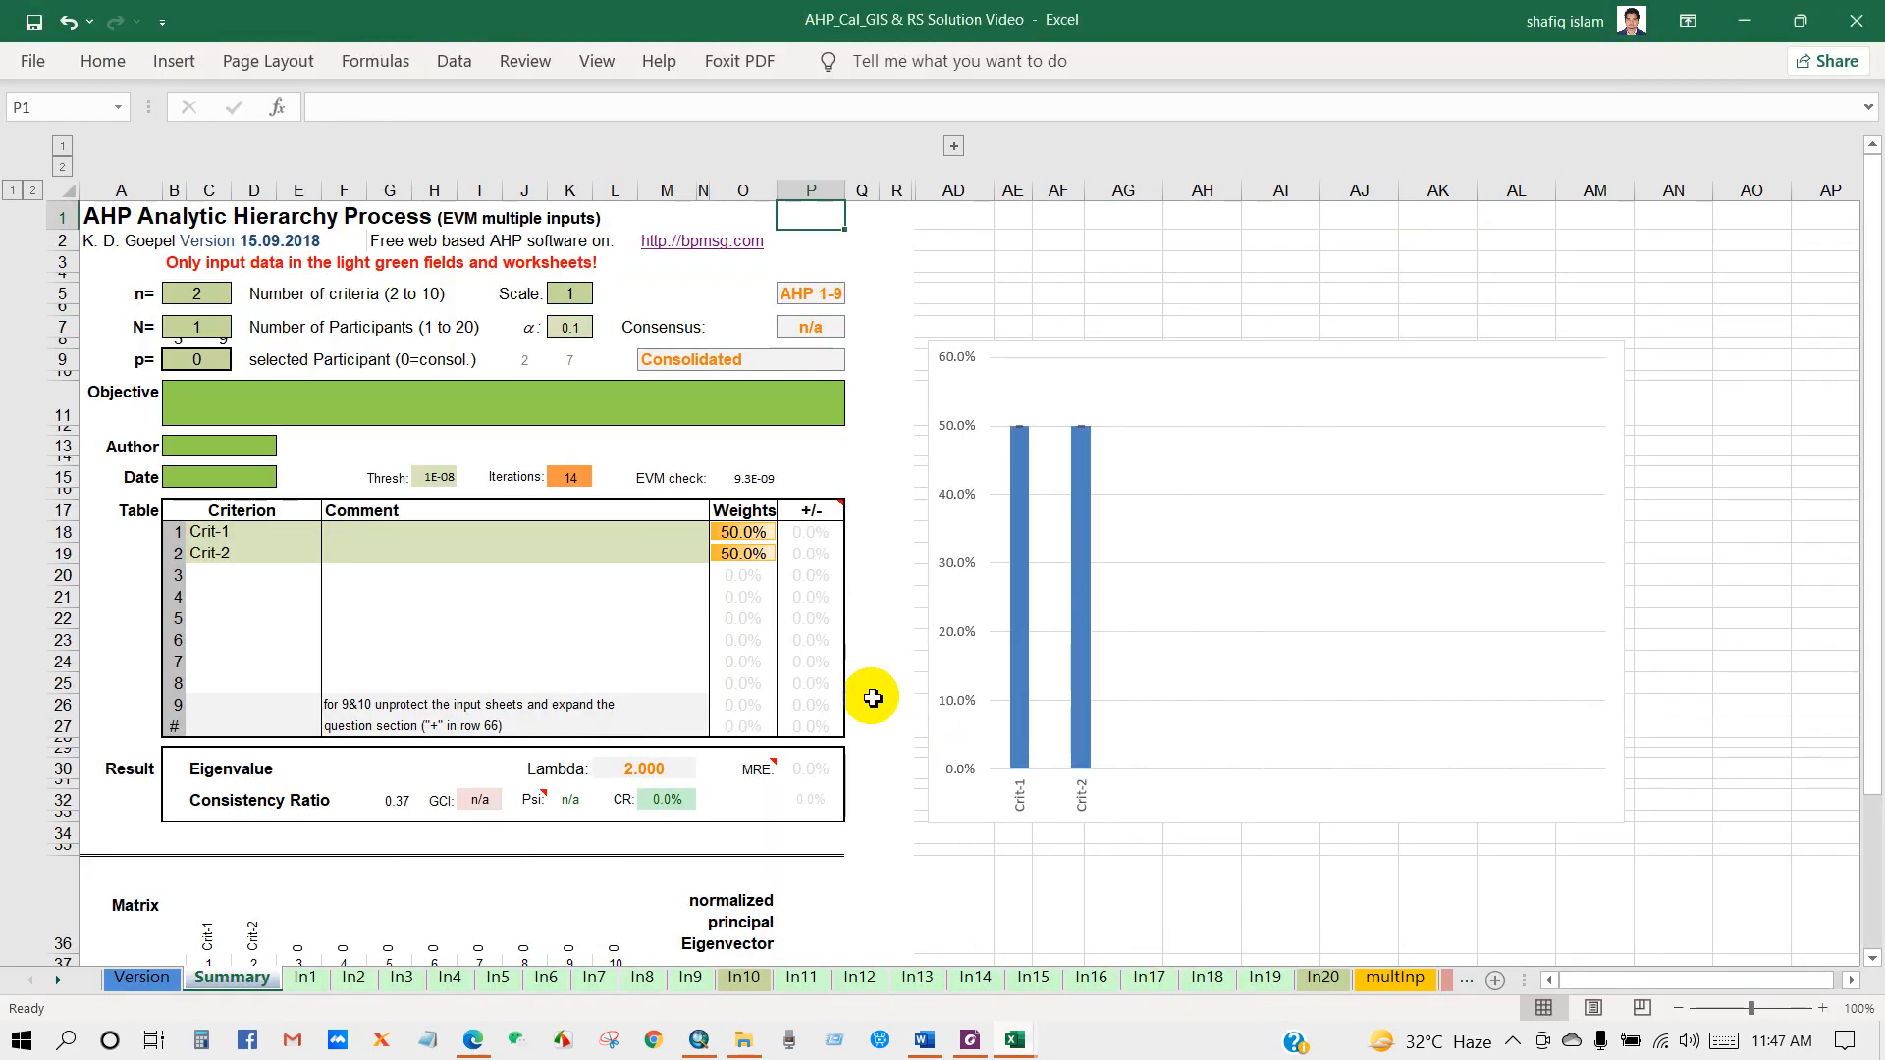
pyautogui.scroll(-8, 358, 346)
pyautogui.scroll(-3, 361, 357)
pyautogui.scroll(10, 362, 358)
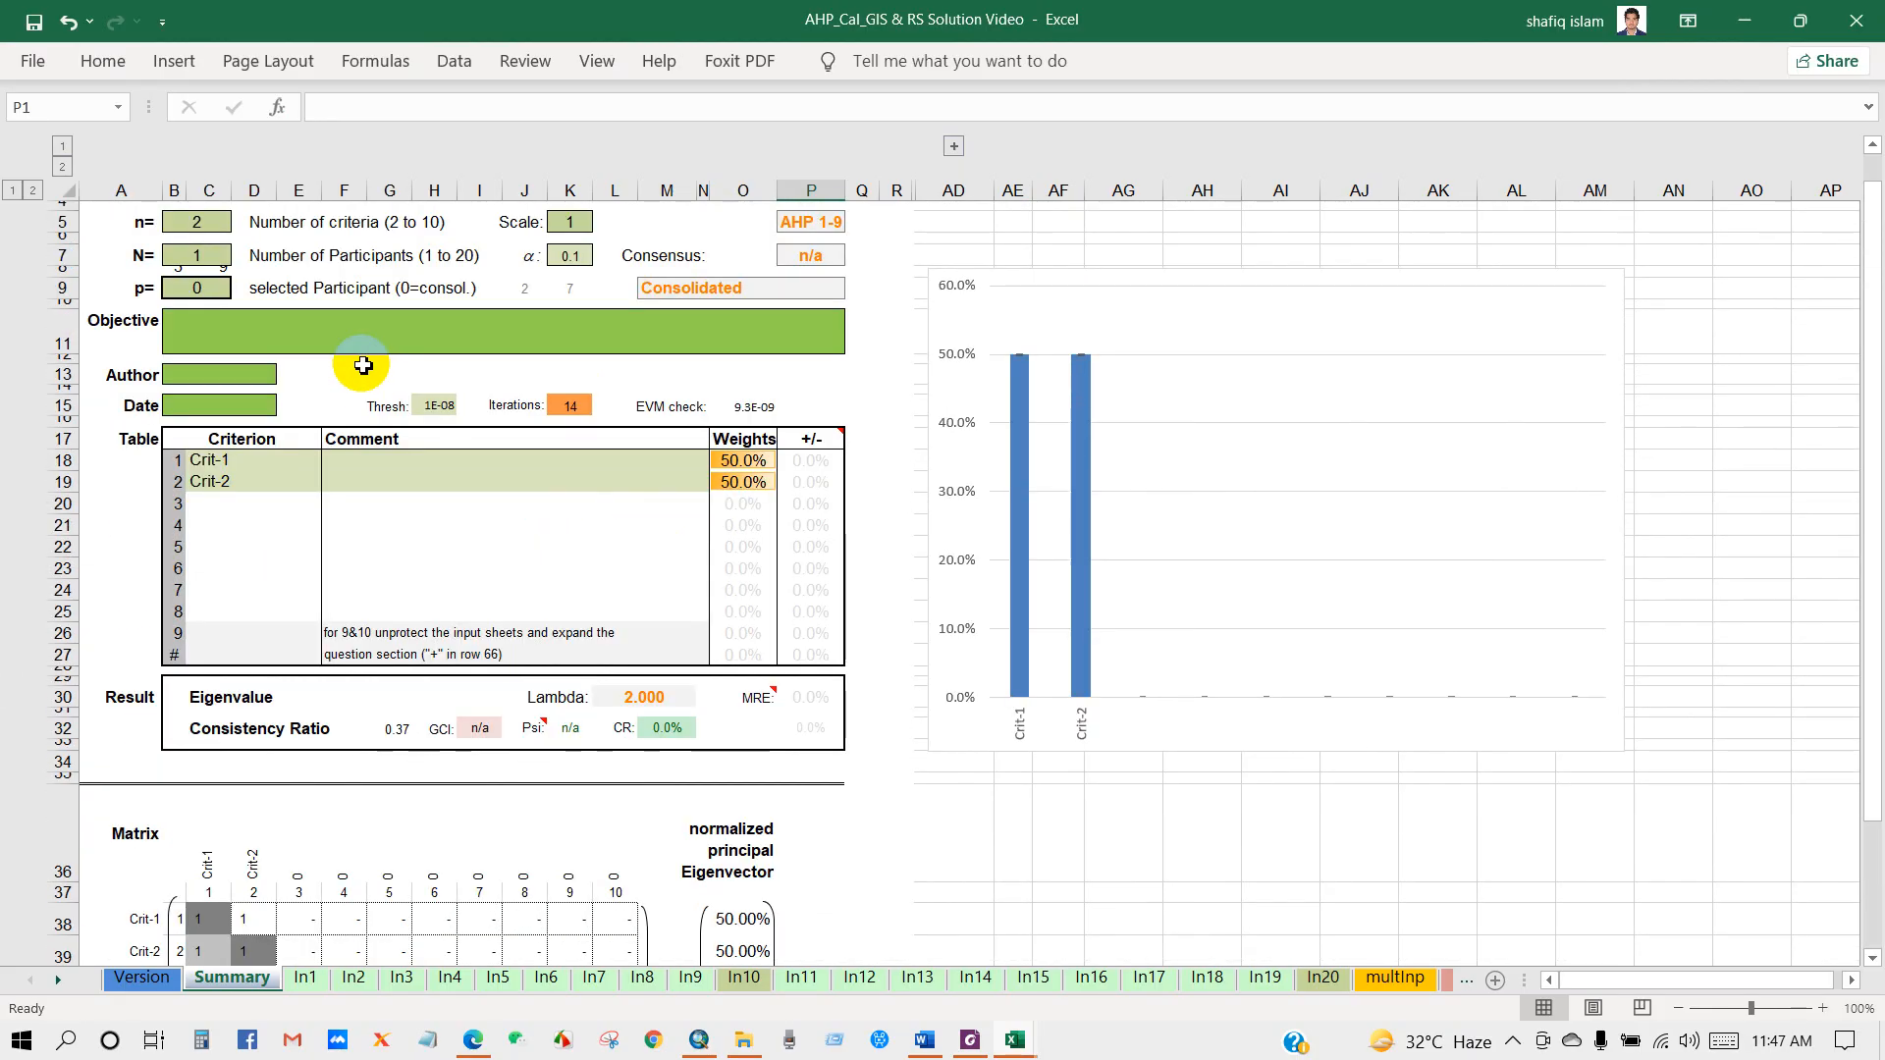
pyautogui.scroll(2, 363, 365)
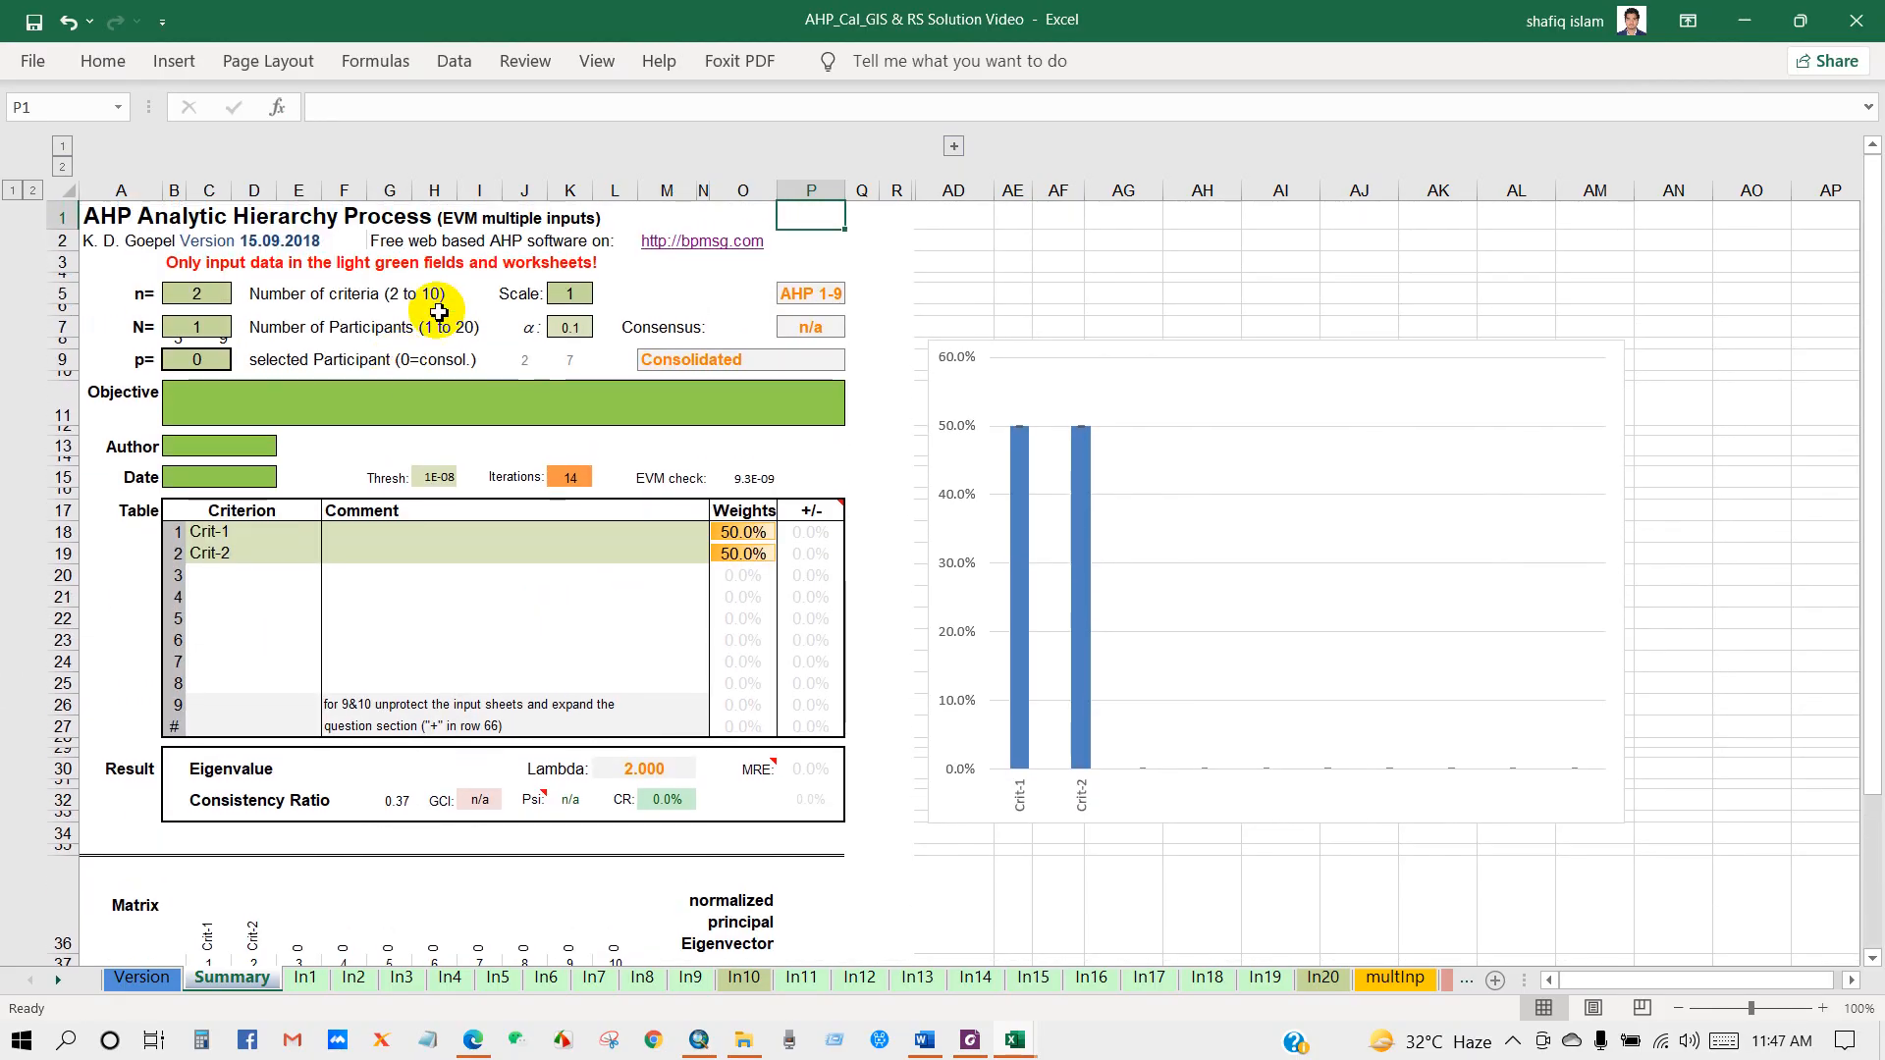
pyautogui.click(302, 979)
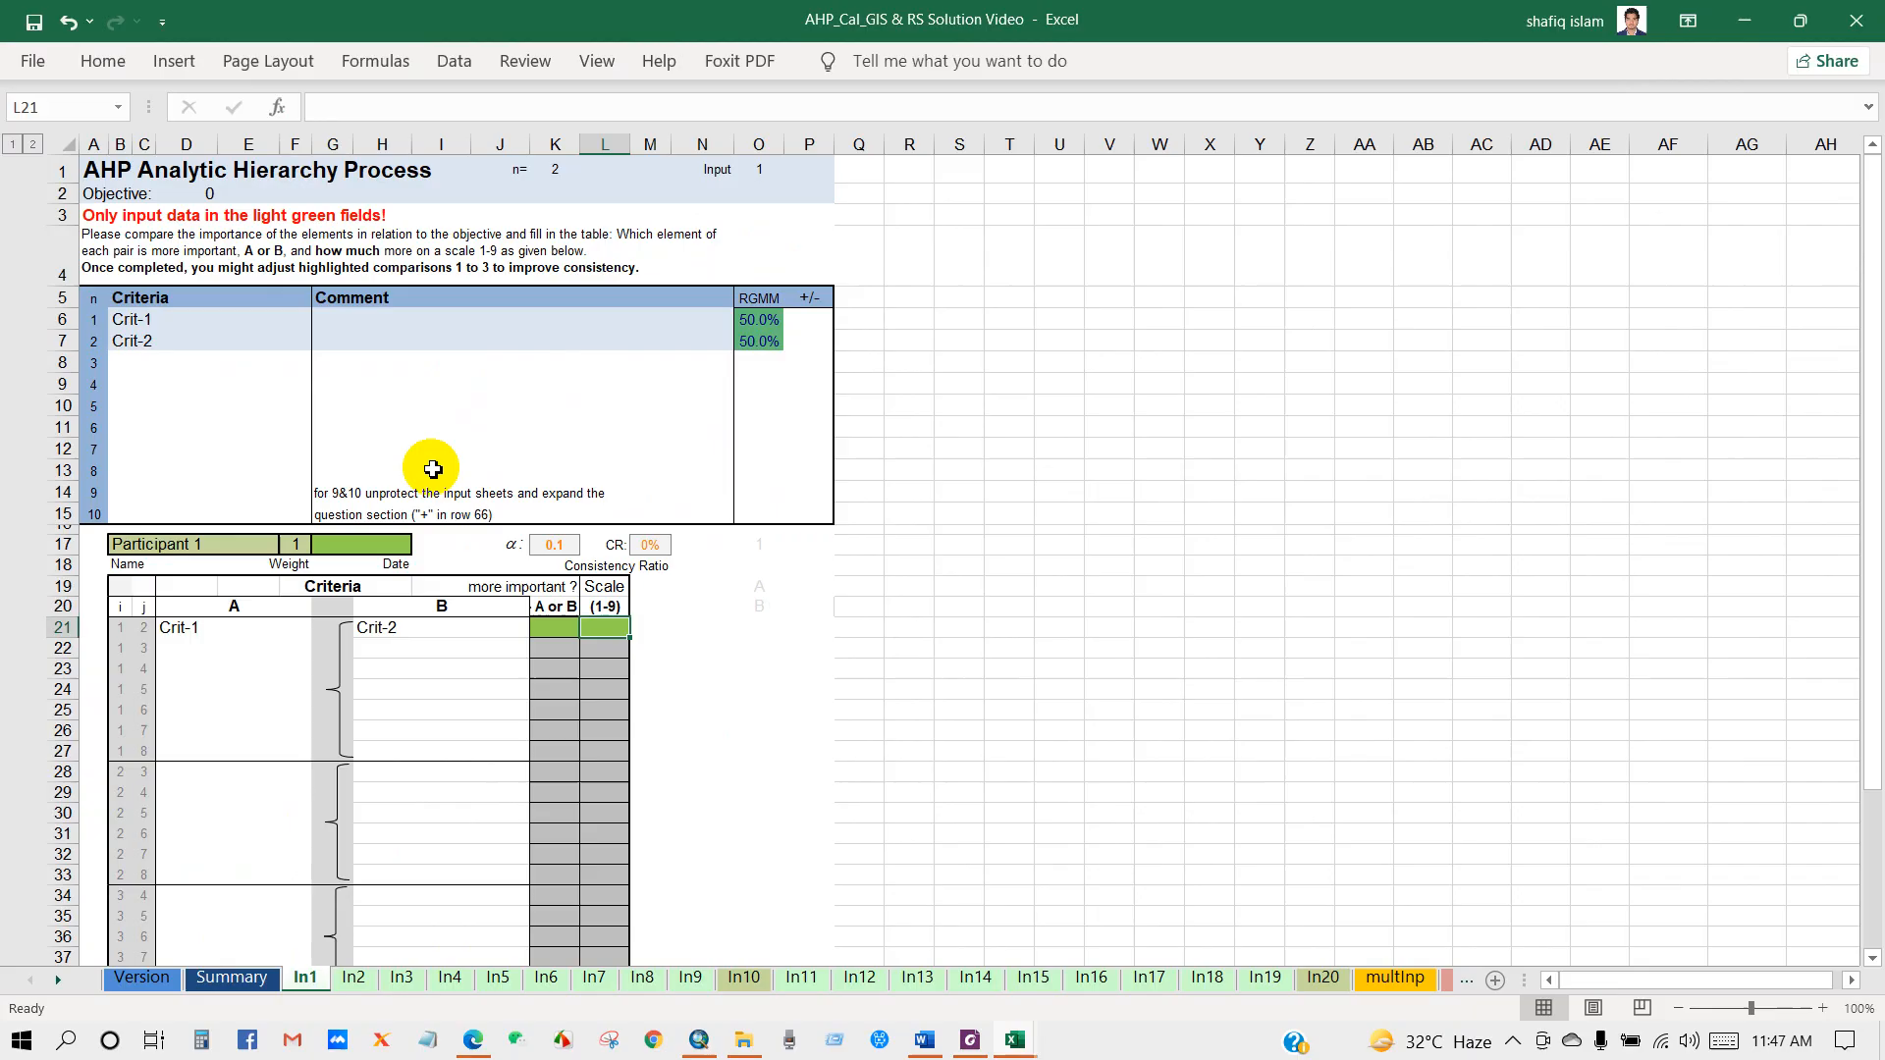
pyautogui.click(230, 979)
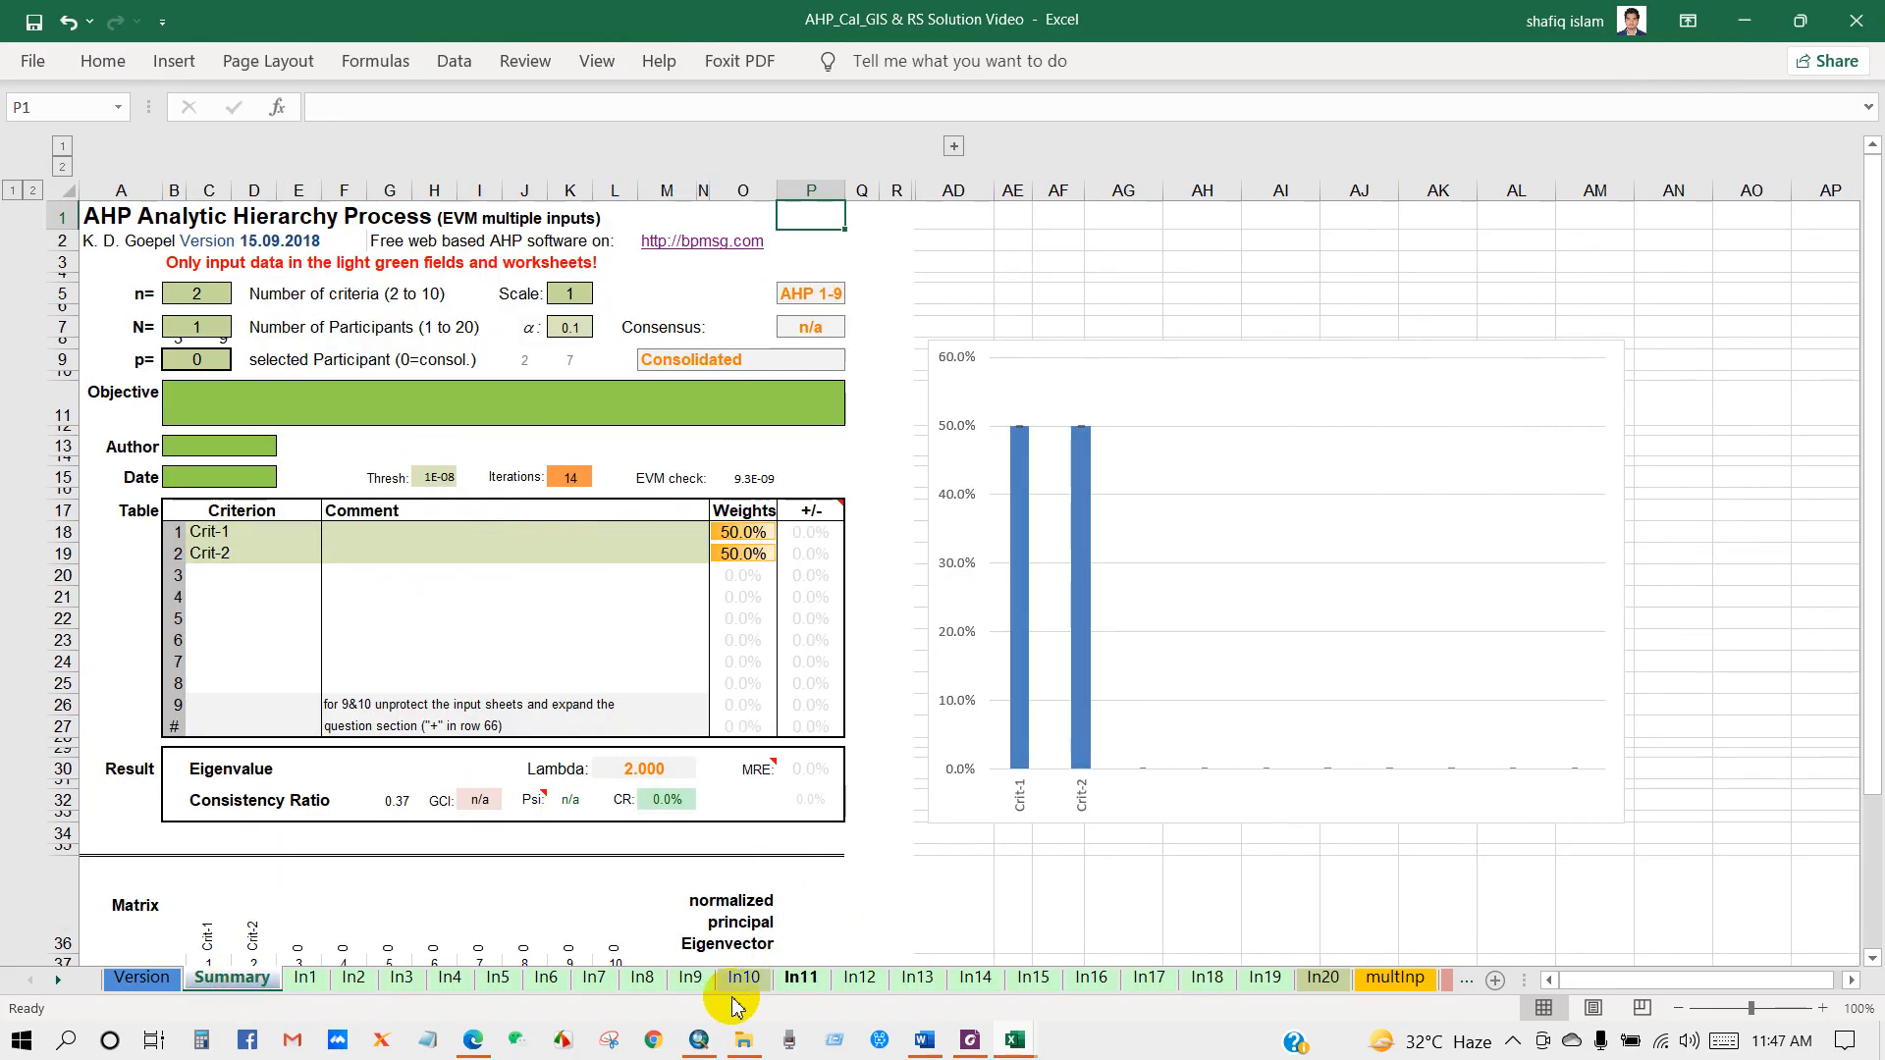
# Switch back to ArcMap and display the LULC layer beneath the study area boundary
pyautogui.click(695, 1041)
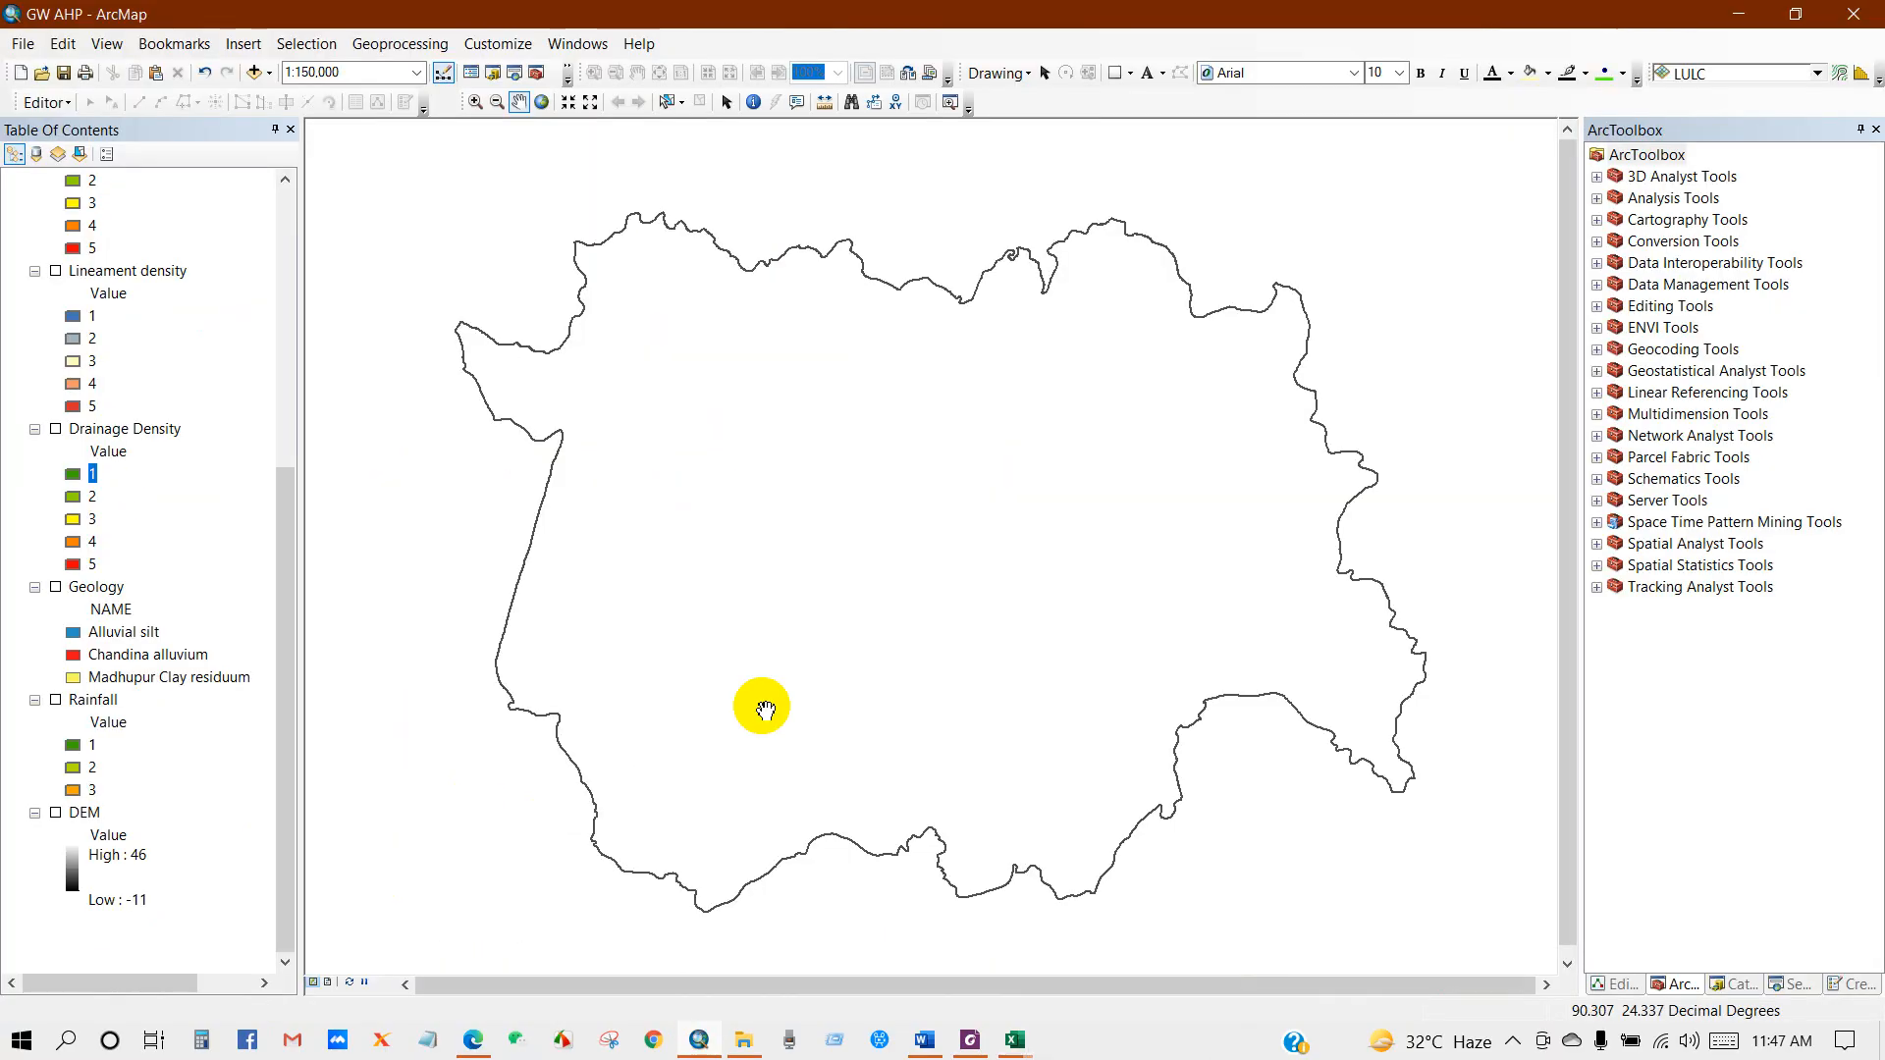
pyautogui.scroll(7, 167, 337)
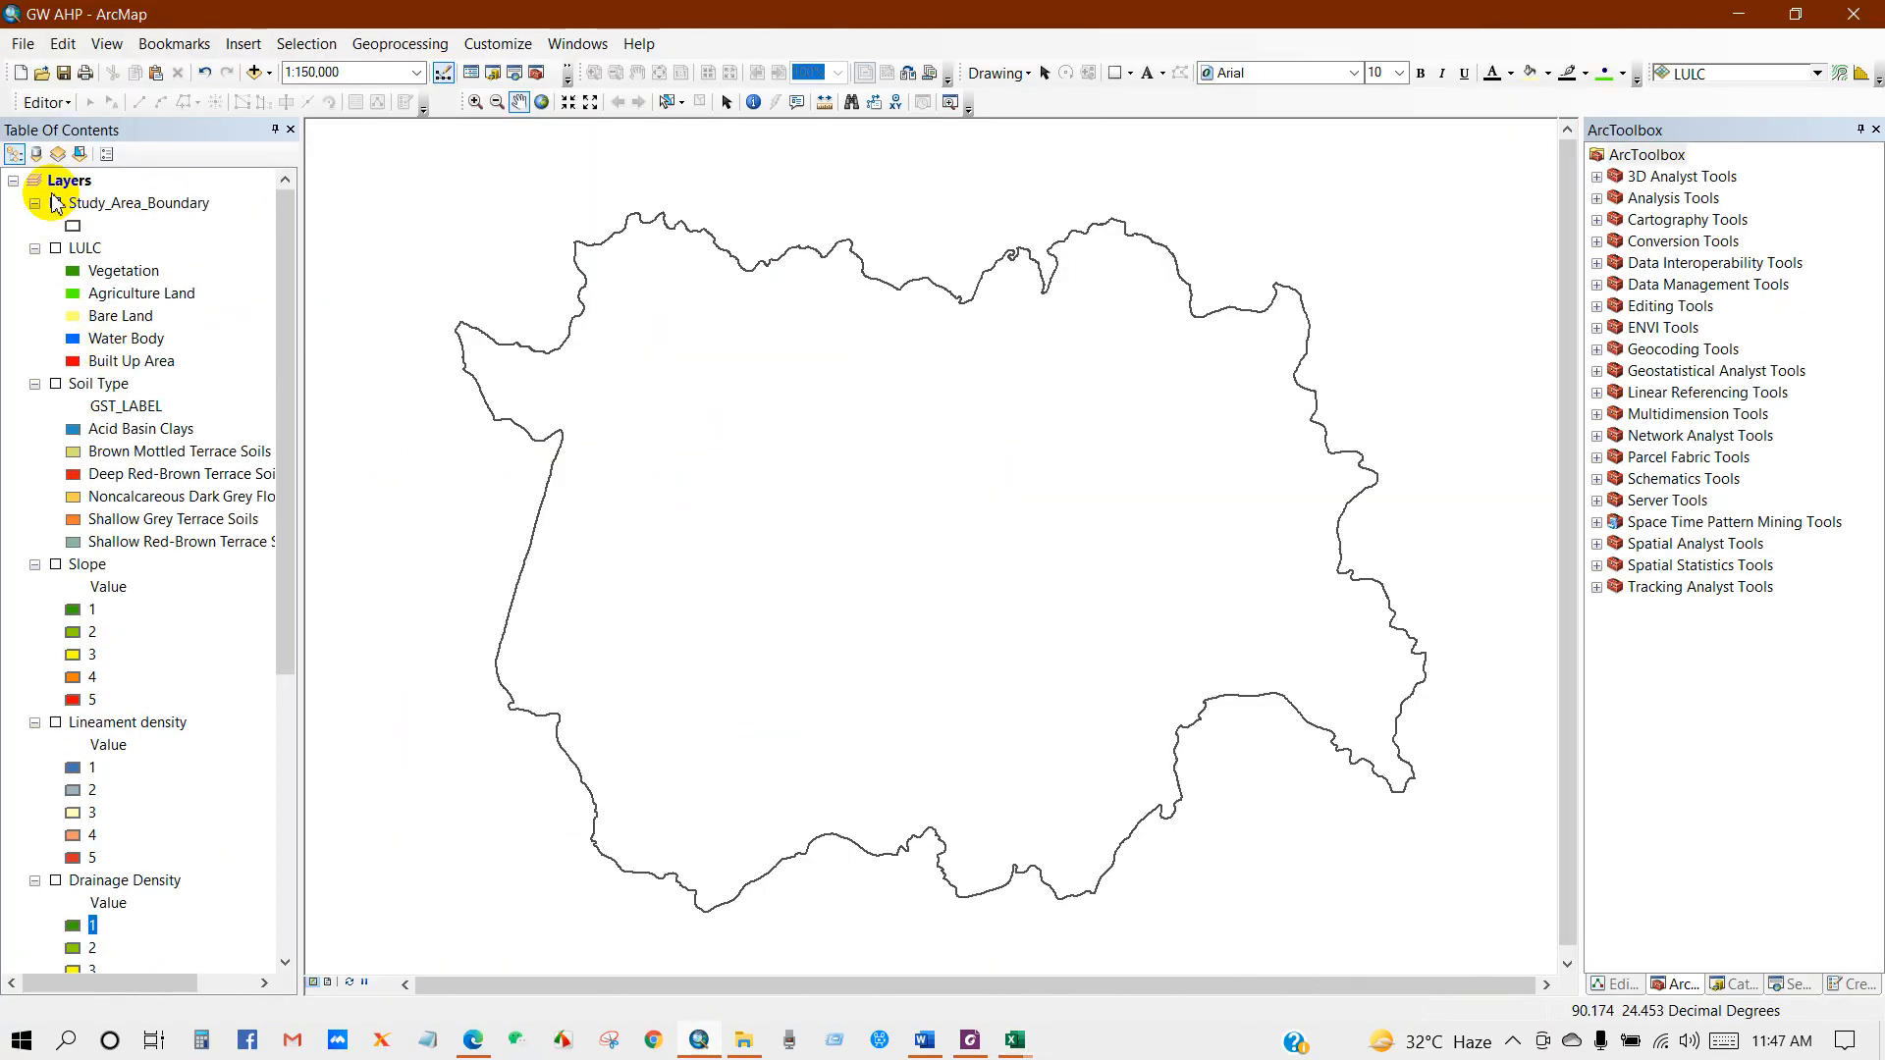
pyautogui.click(56, 248)
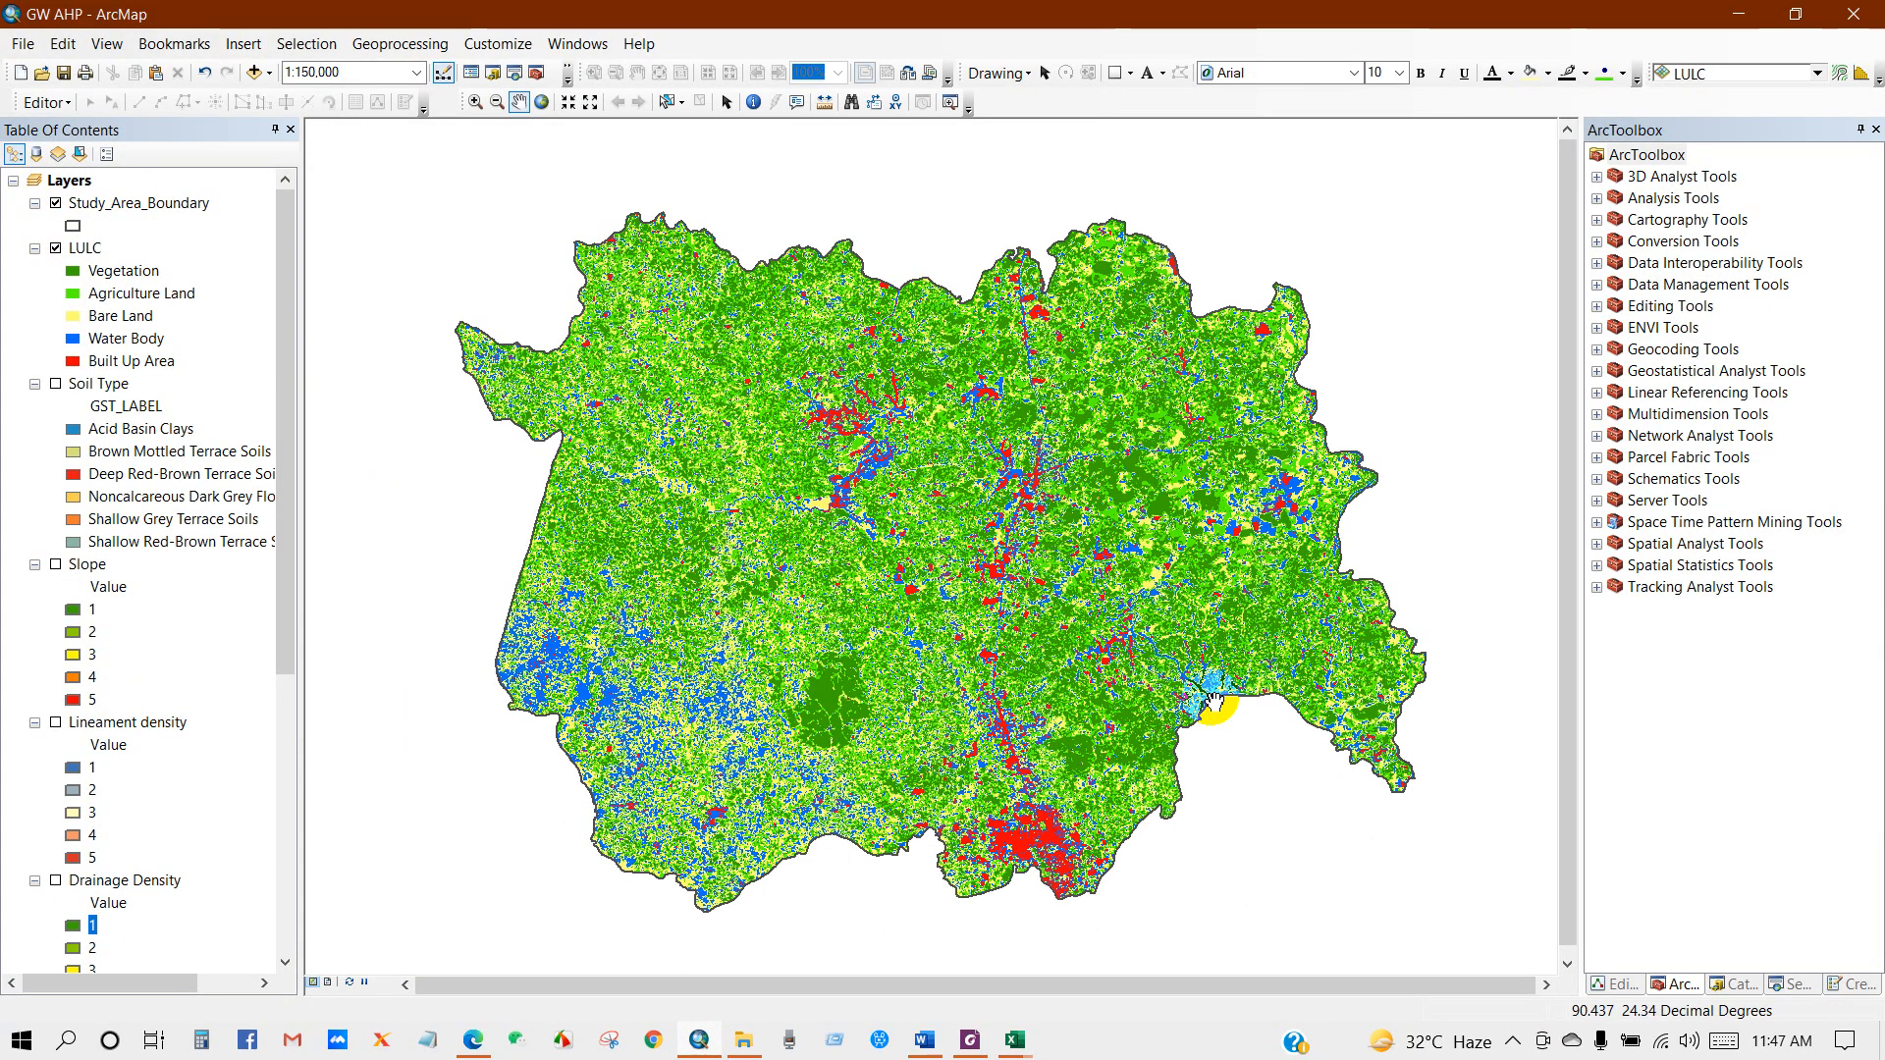
# Open the Weighted Overlay tool from the Overlay toolset of the Spatial Analyst Tools
pyautogui.click(1659, 160)
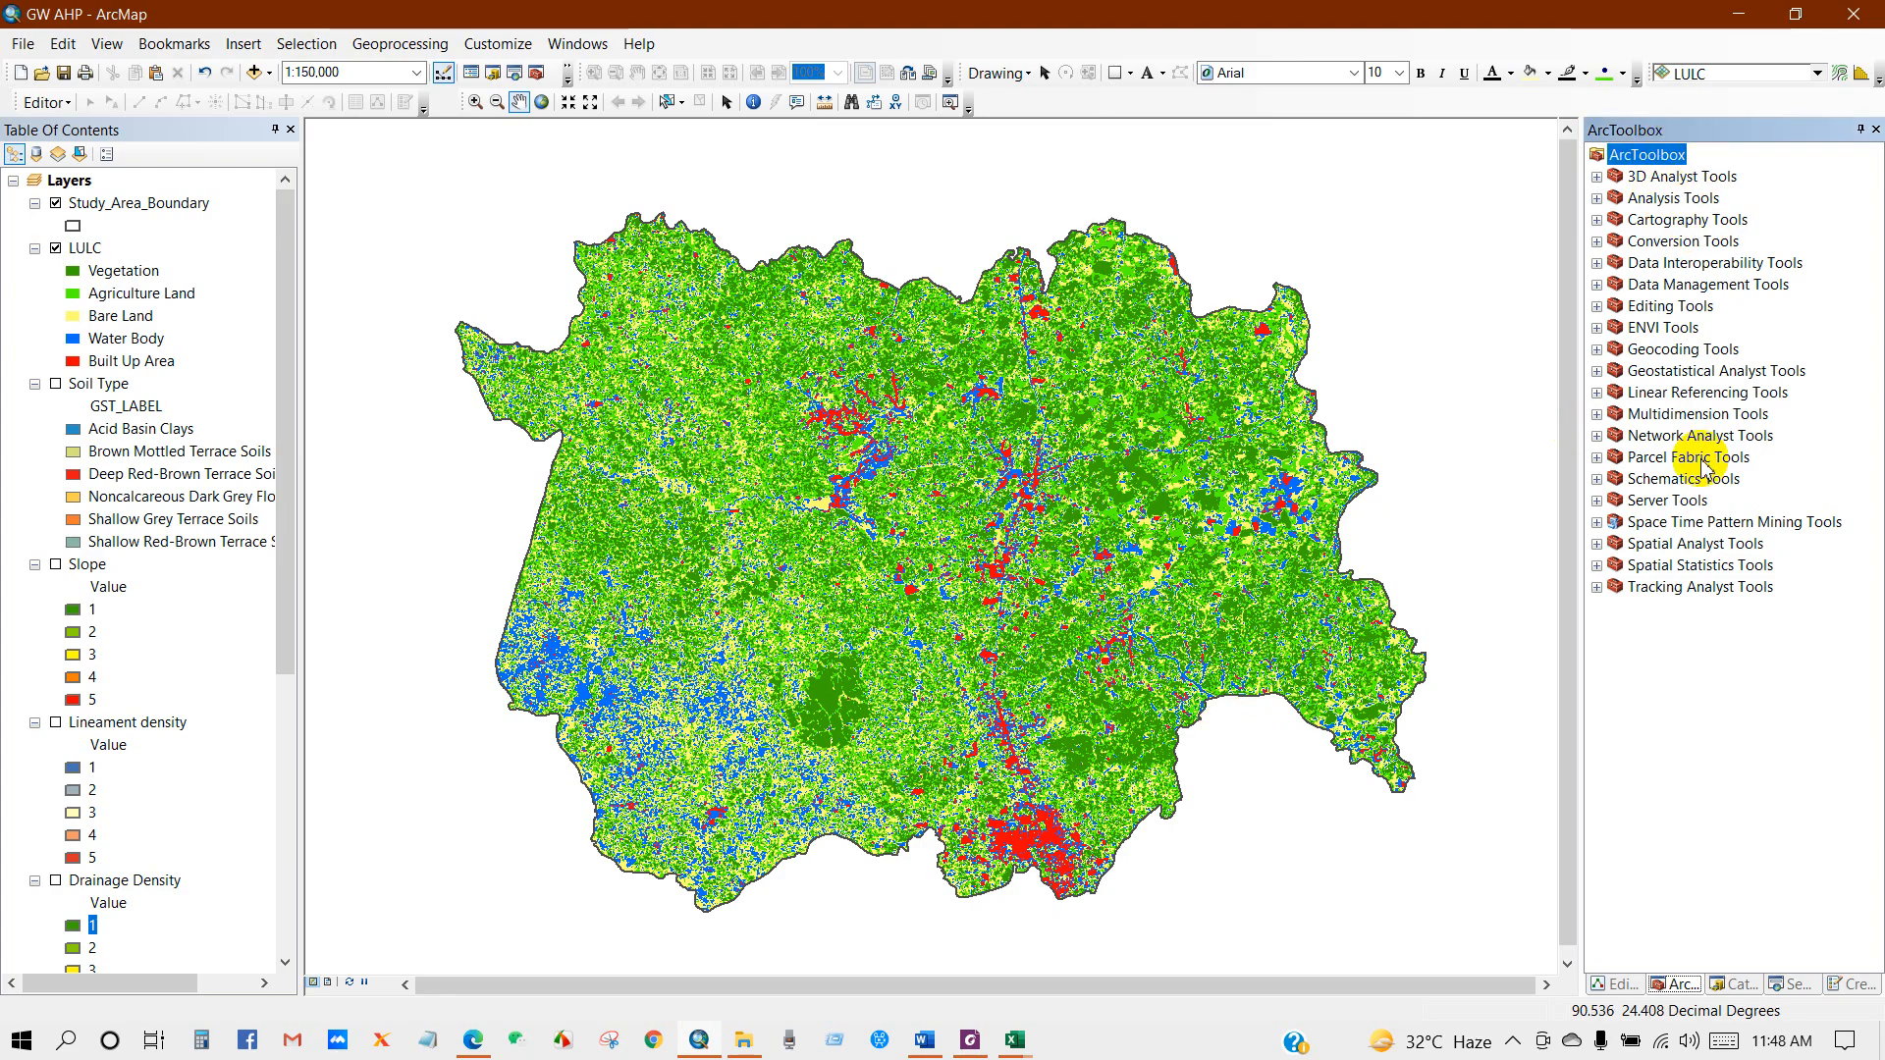
pyautogui.click(1686, 546)
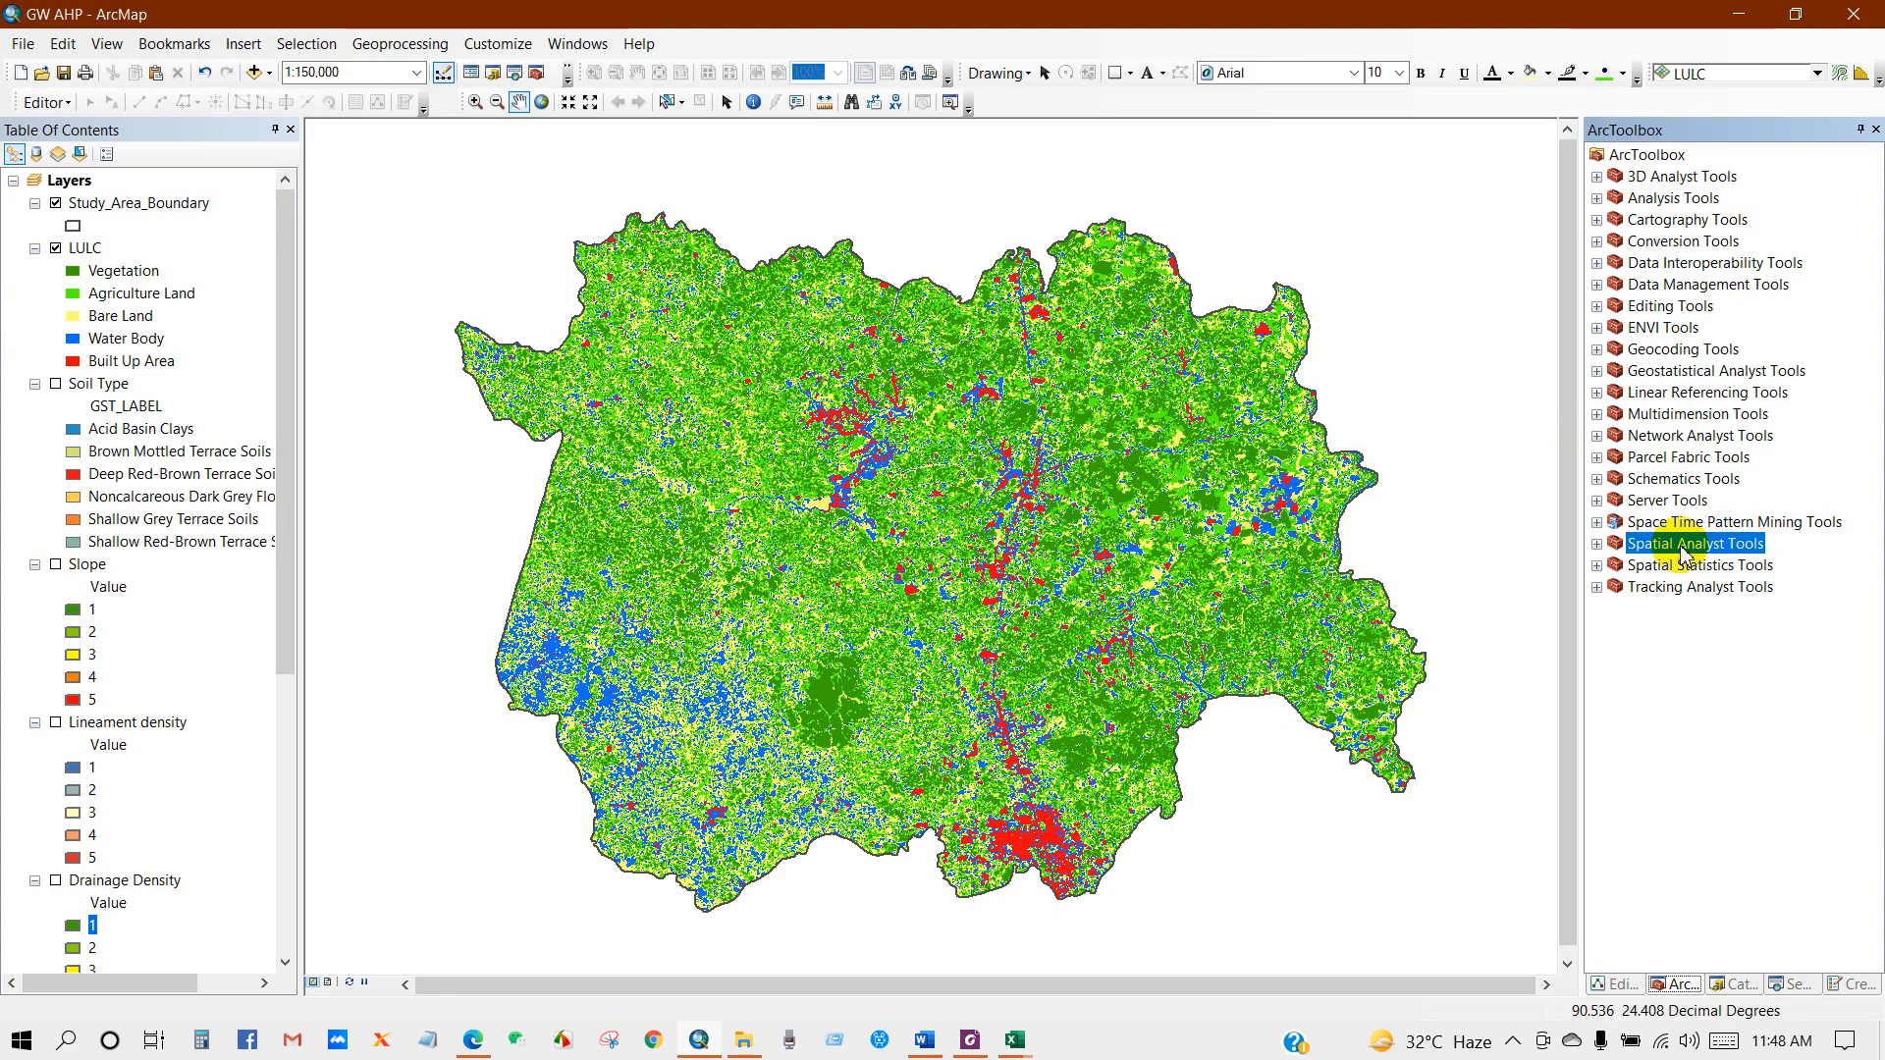
pyautogui.click(1597, 545)
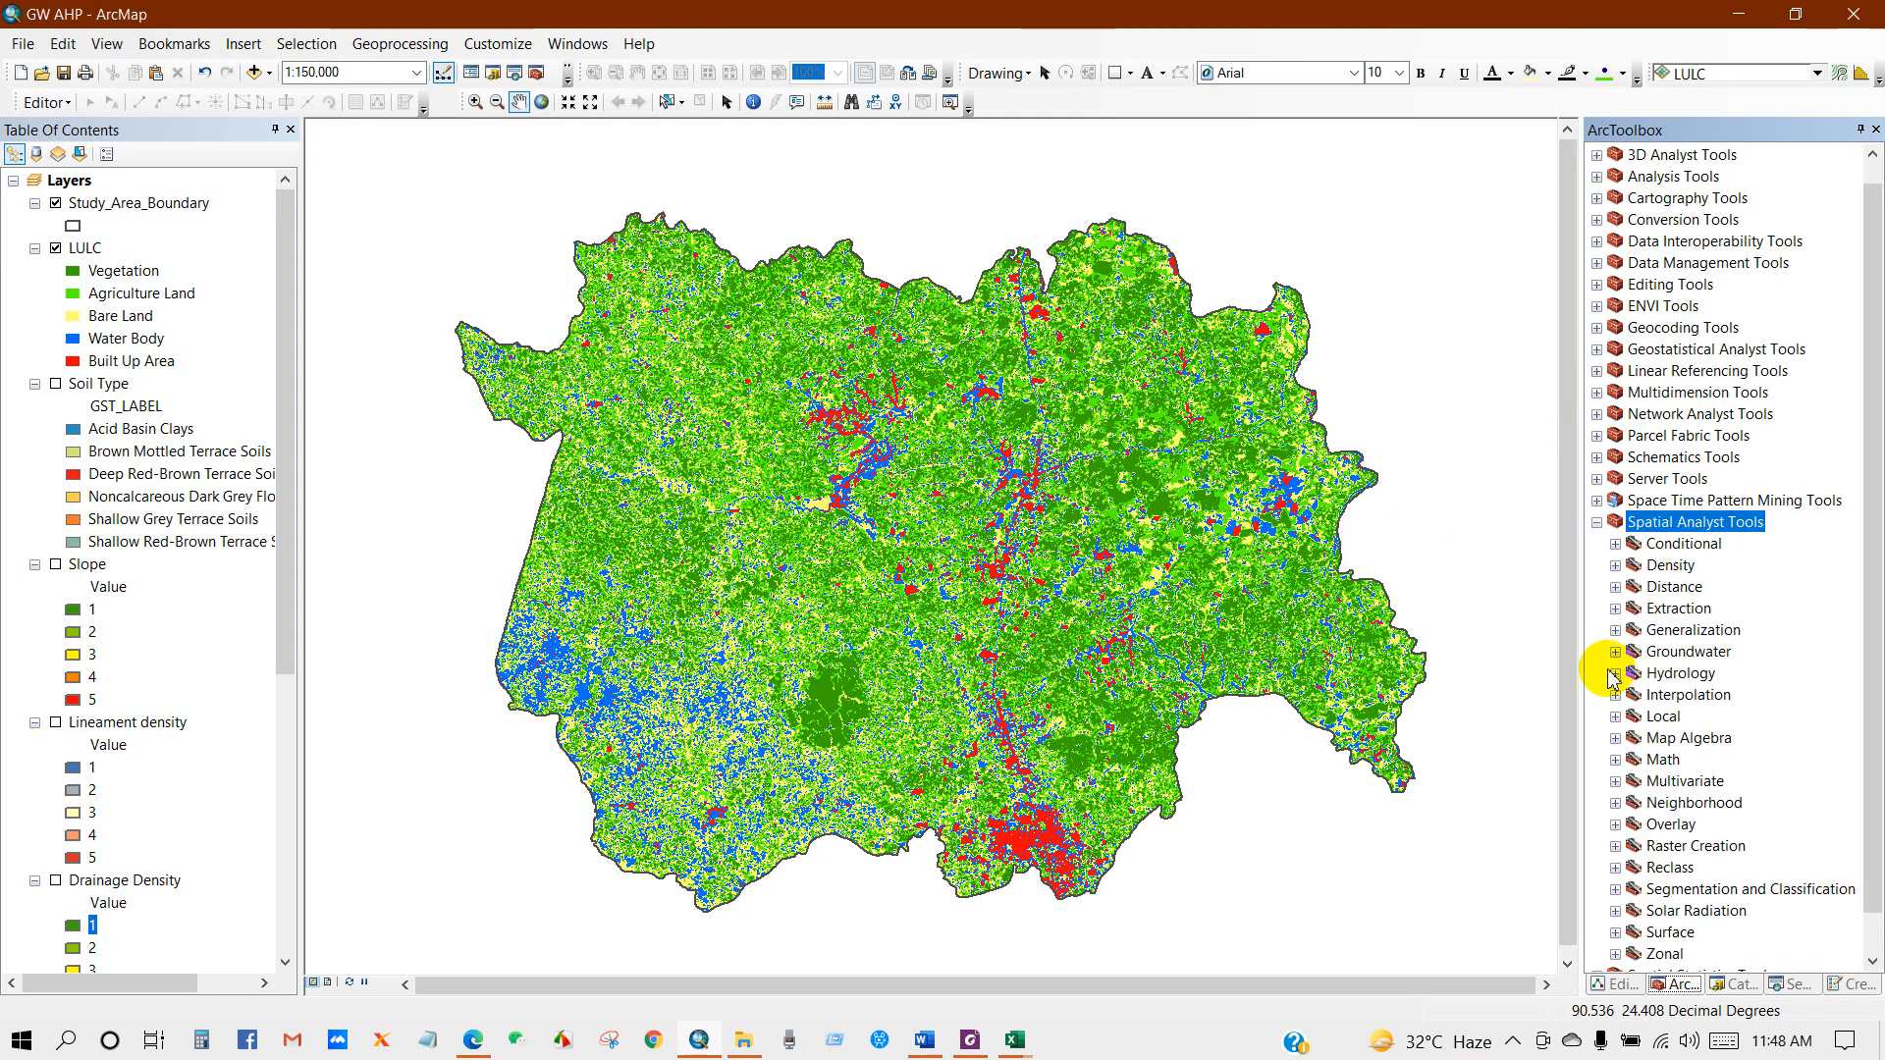
pyautogui.scroll(-1, 1610, 677)
pyautogui.click(1669, 782)
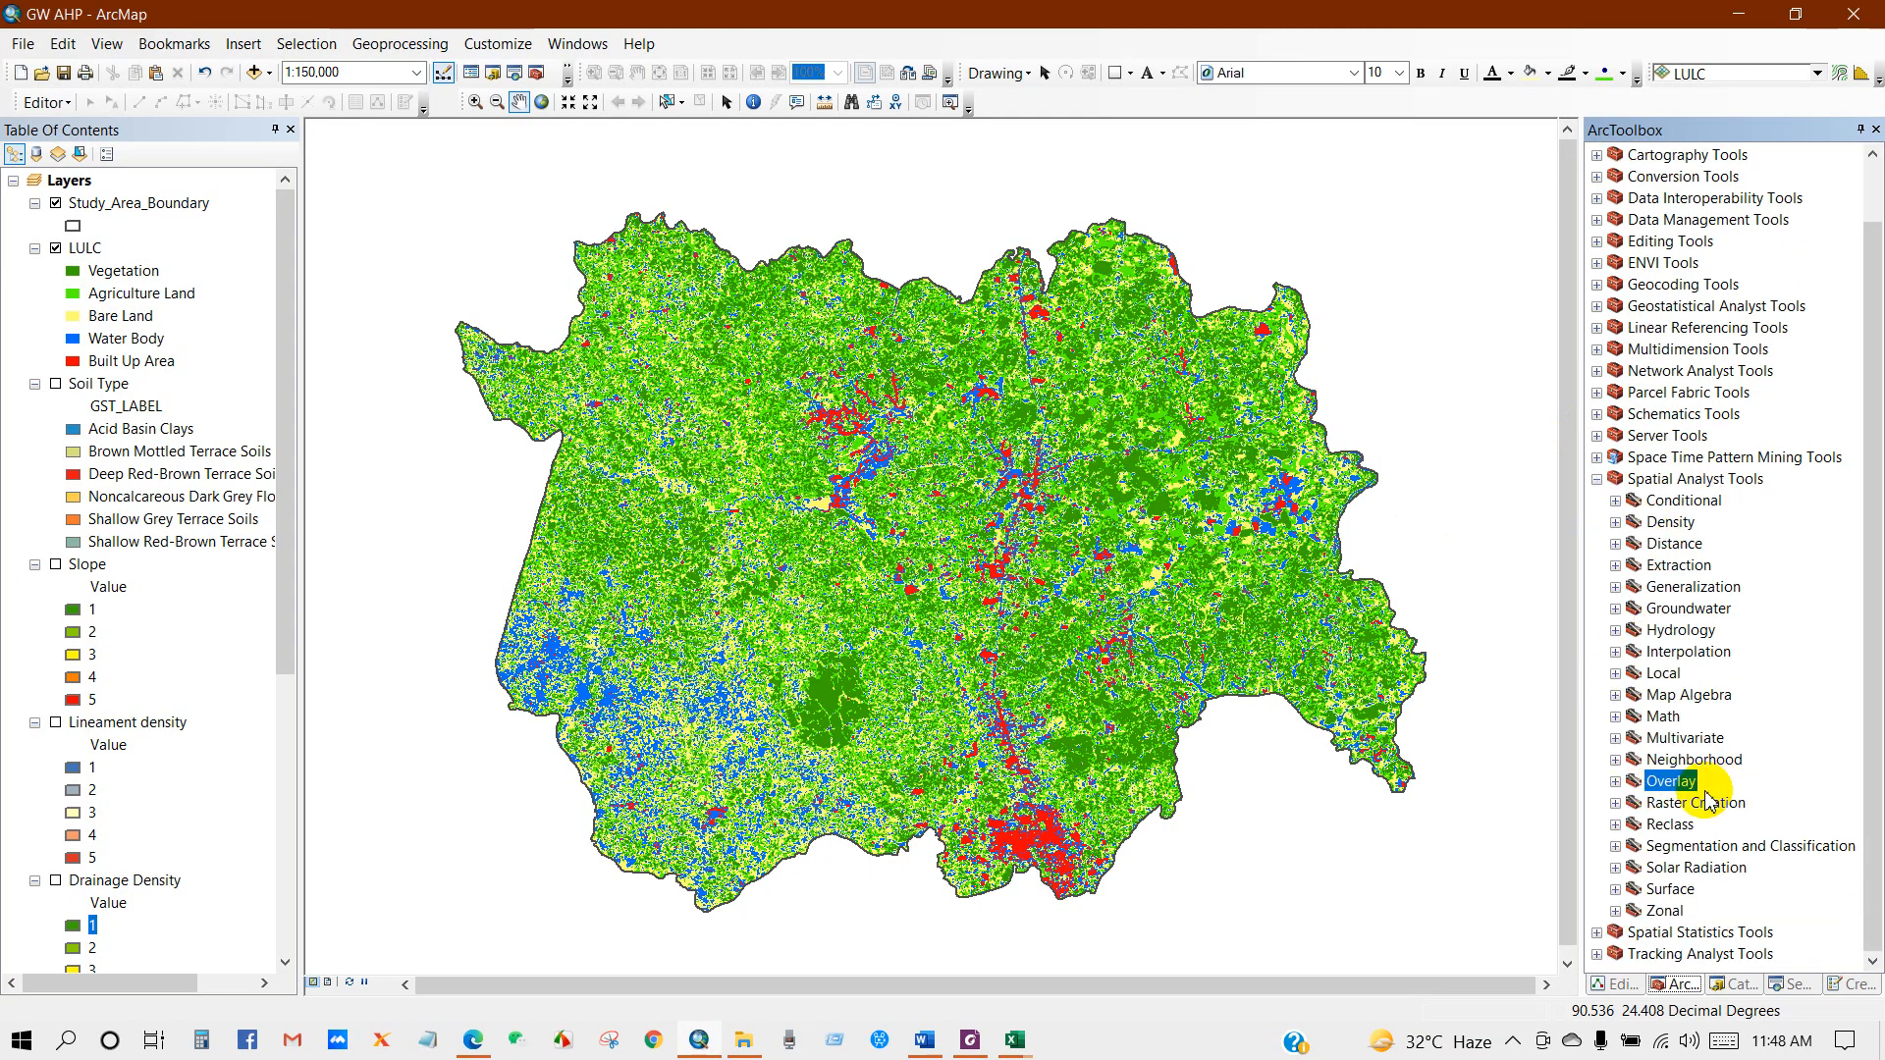
pyautogui.click(1616, 783)
pyautogui.scroll(-1, 1619, 756)
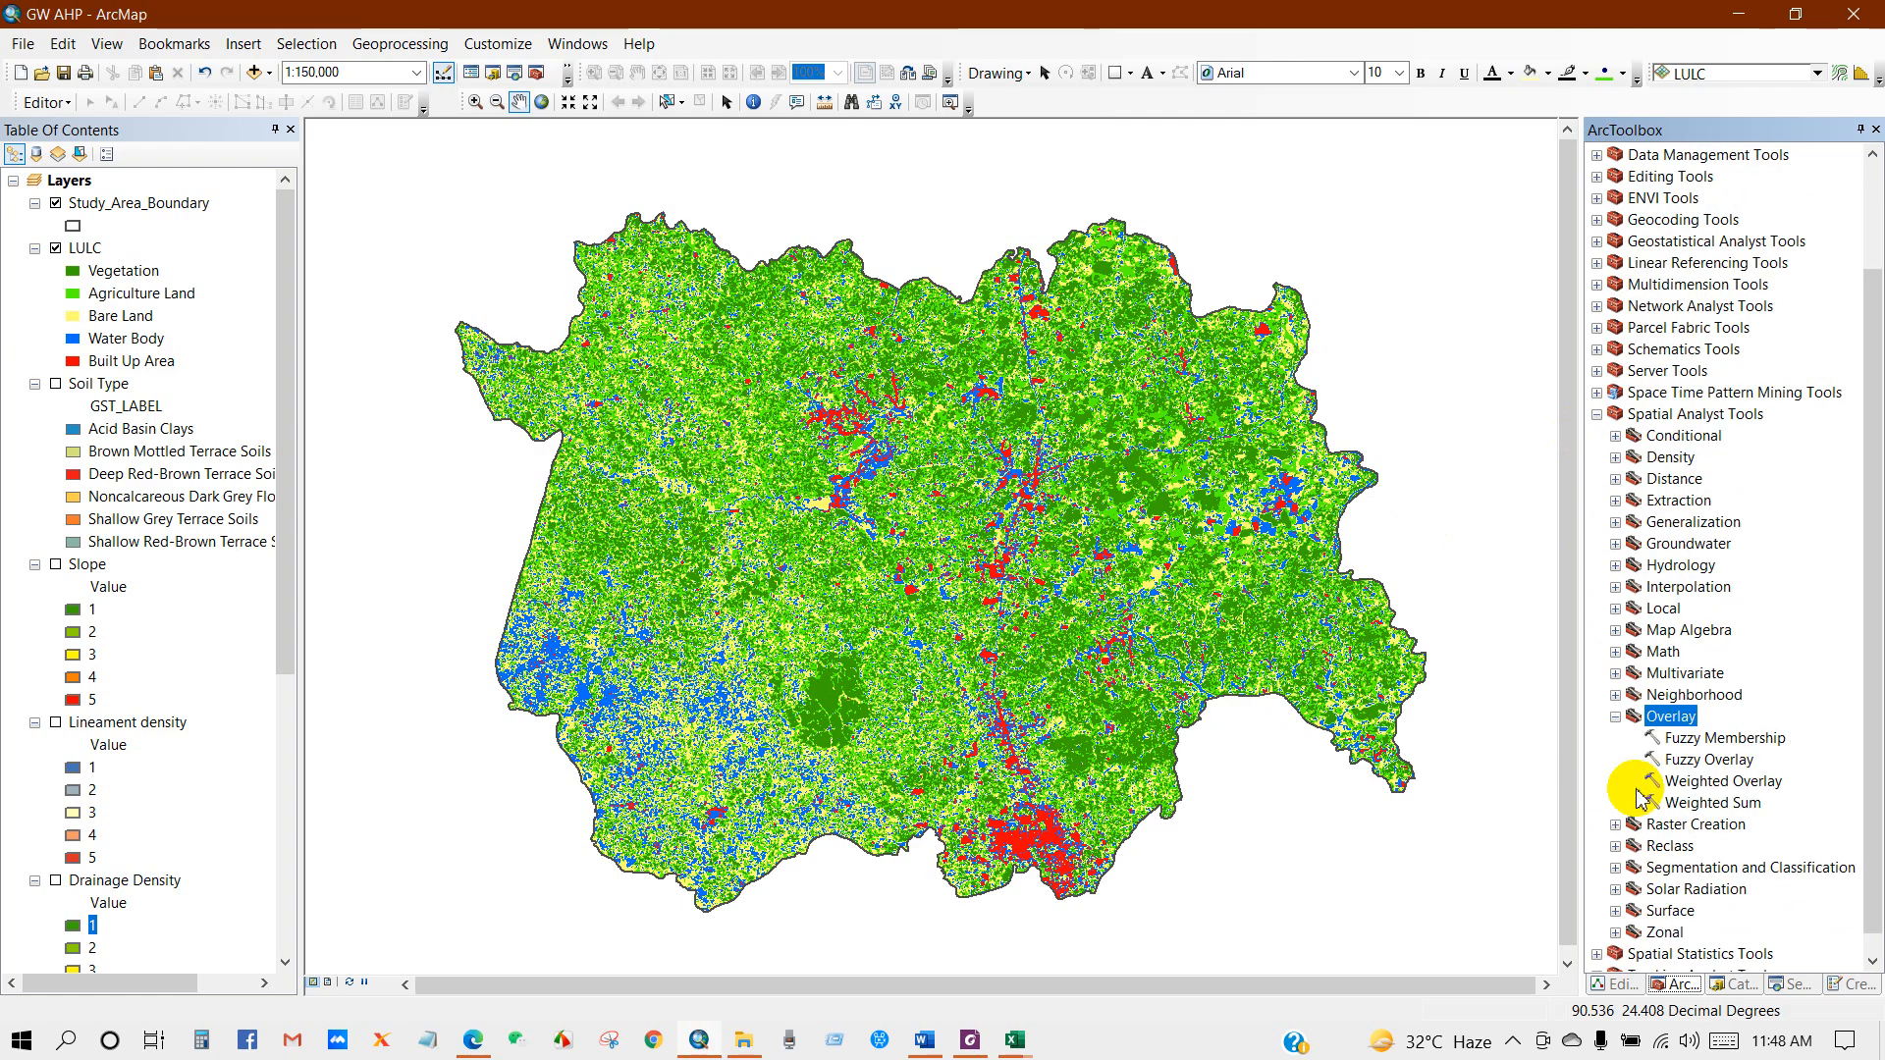
pyautogui.click(1726, 783)
pyautogui.doubleClick(1665, 783)
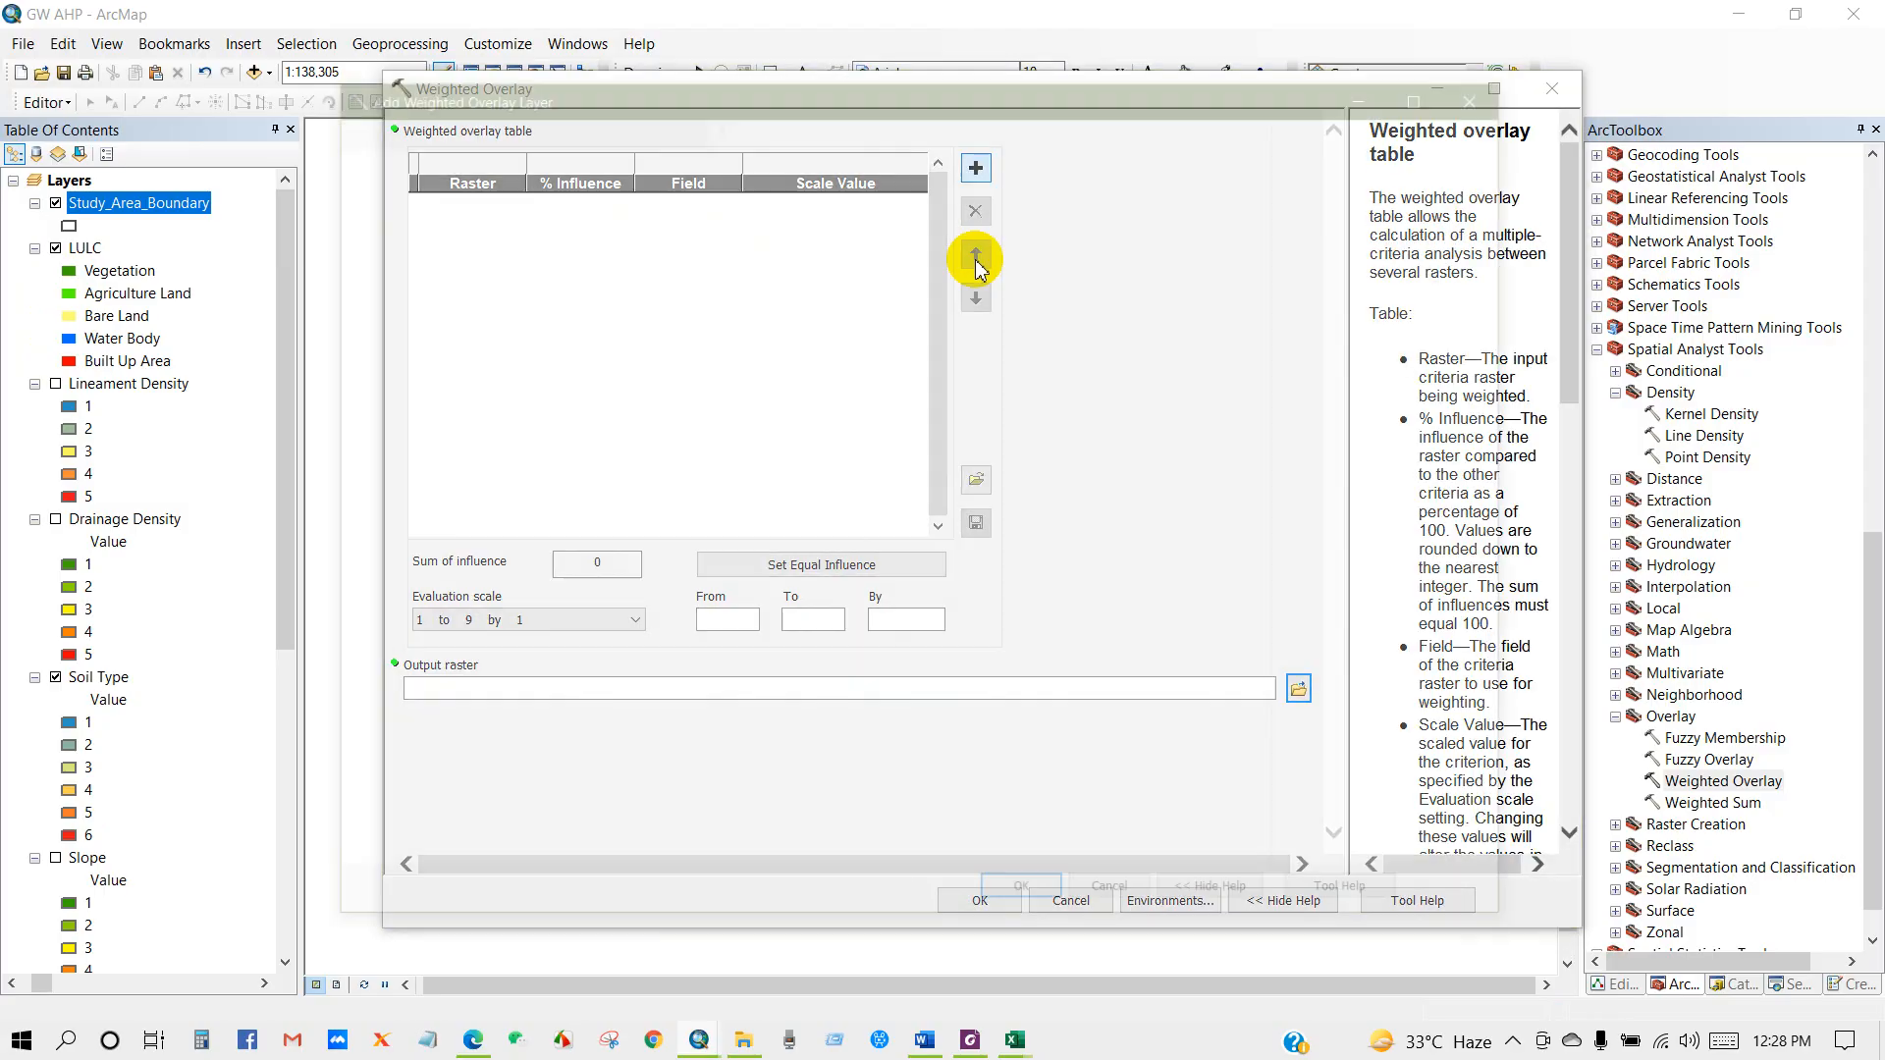
# Add the LULC and Lineament Density rasters to the weighted overlay table
pyautogui.click(1202, 154)
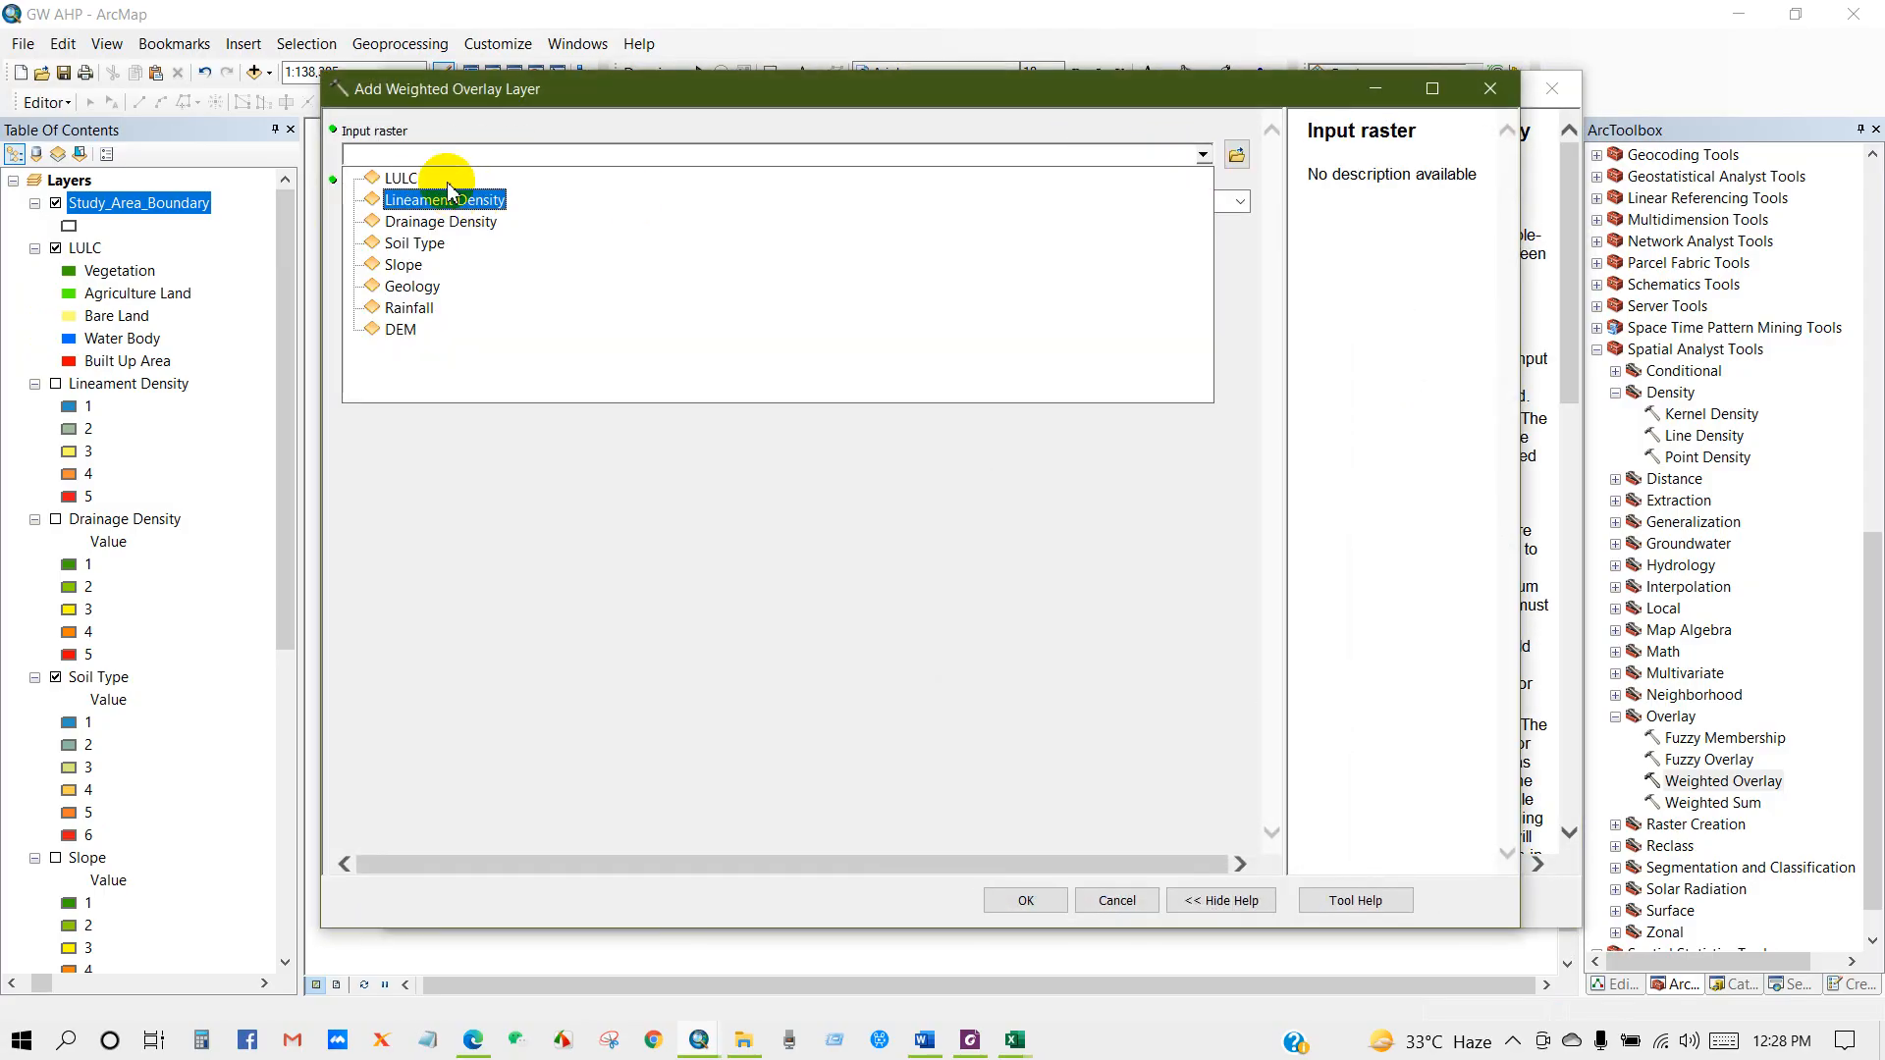
pyautogui.click(404, 178)
pyautogui.click(1017, 897)
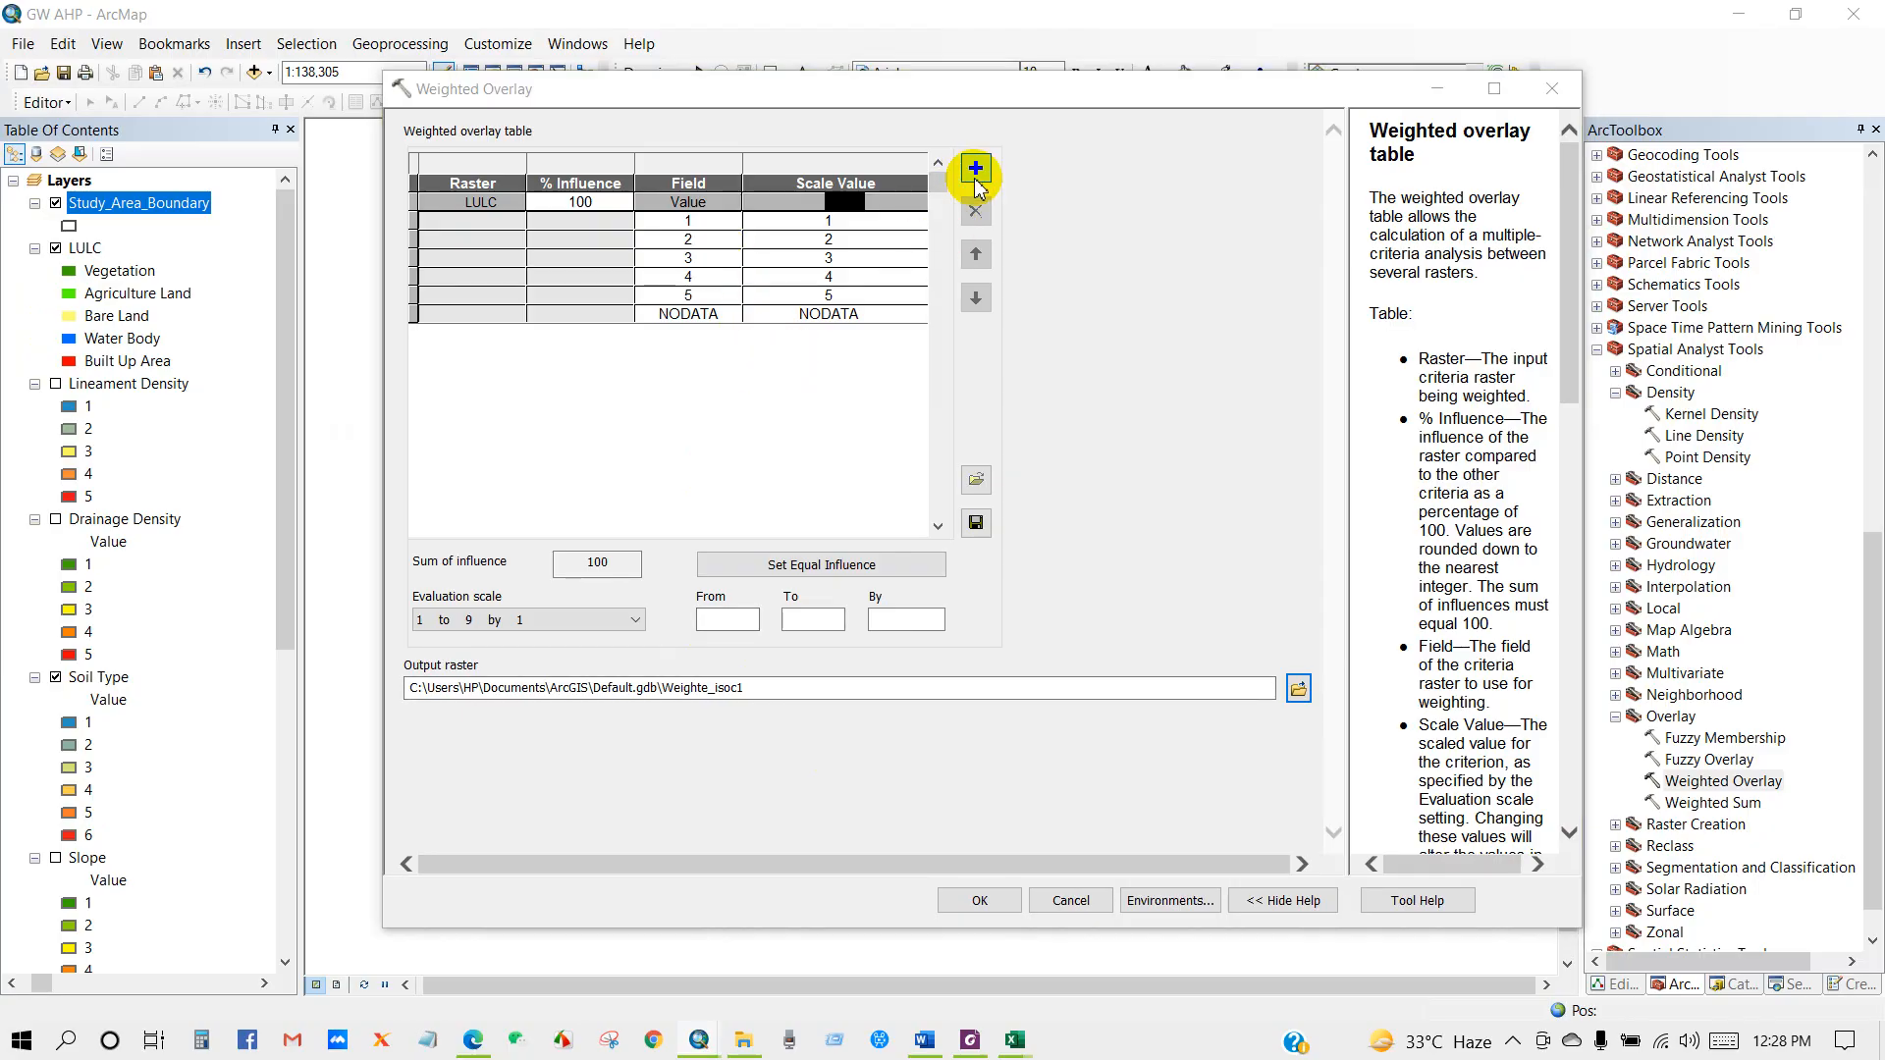
pyautogui.click(976, 175)
pyautogui.click(1202, 155)
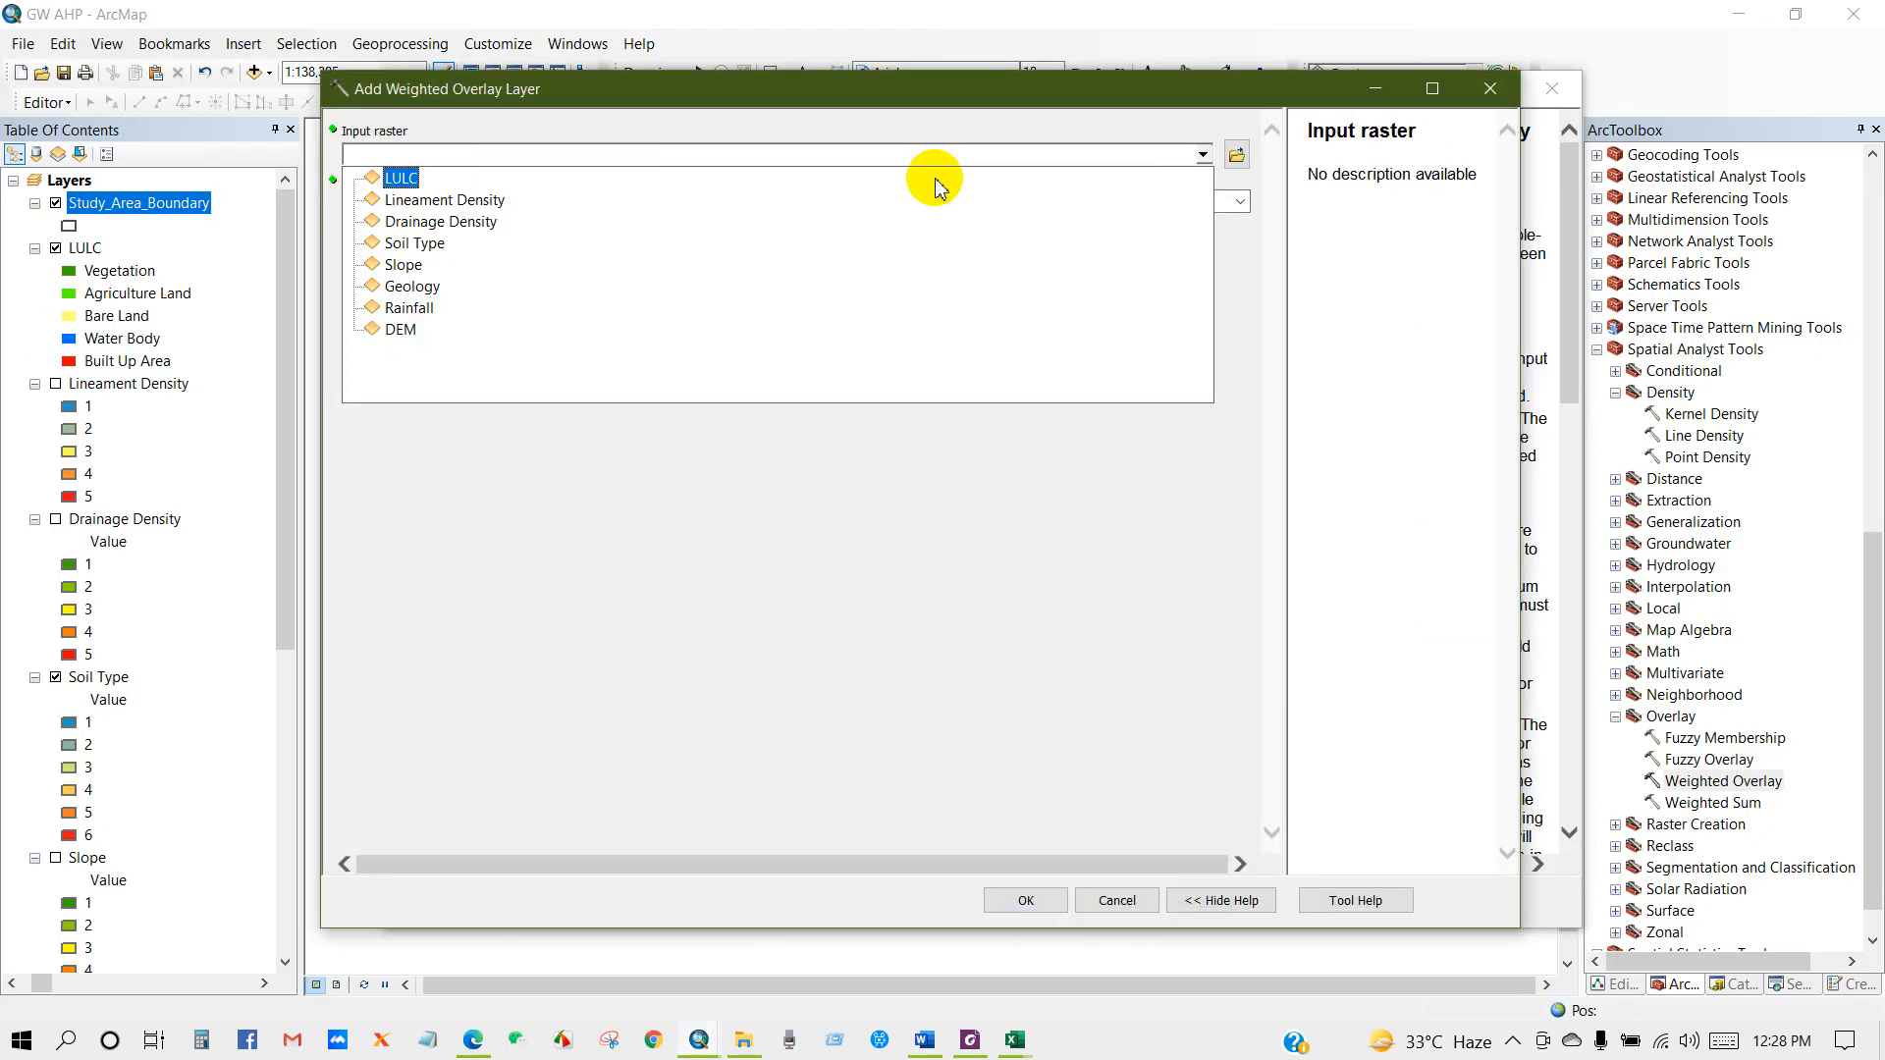
pyautogui.click(446, 199)
pyautogui.click(1013, 900)
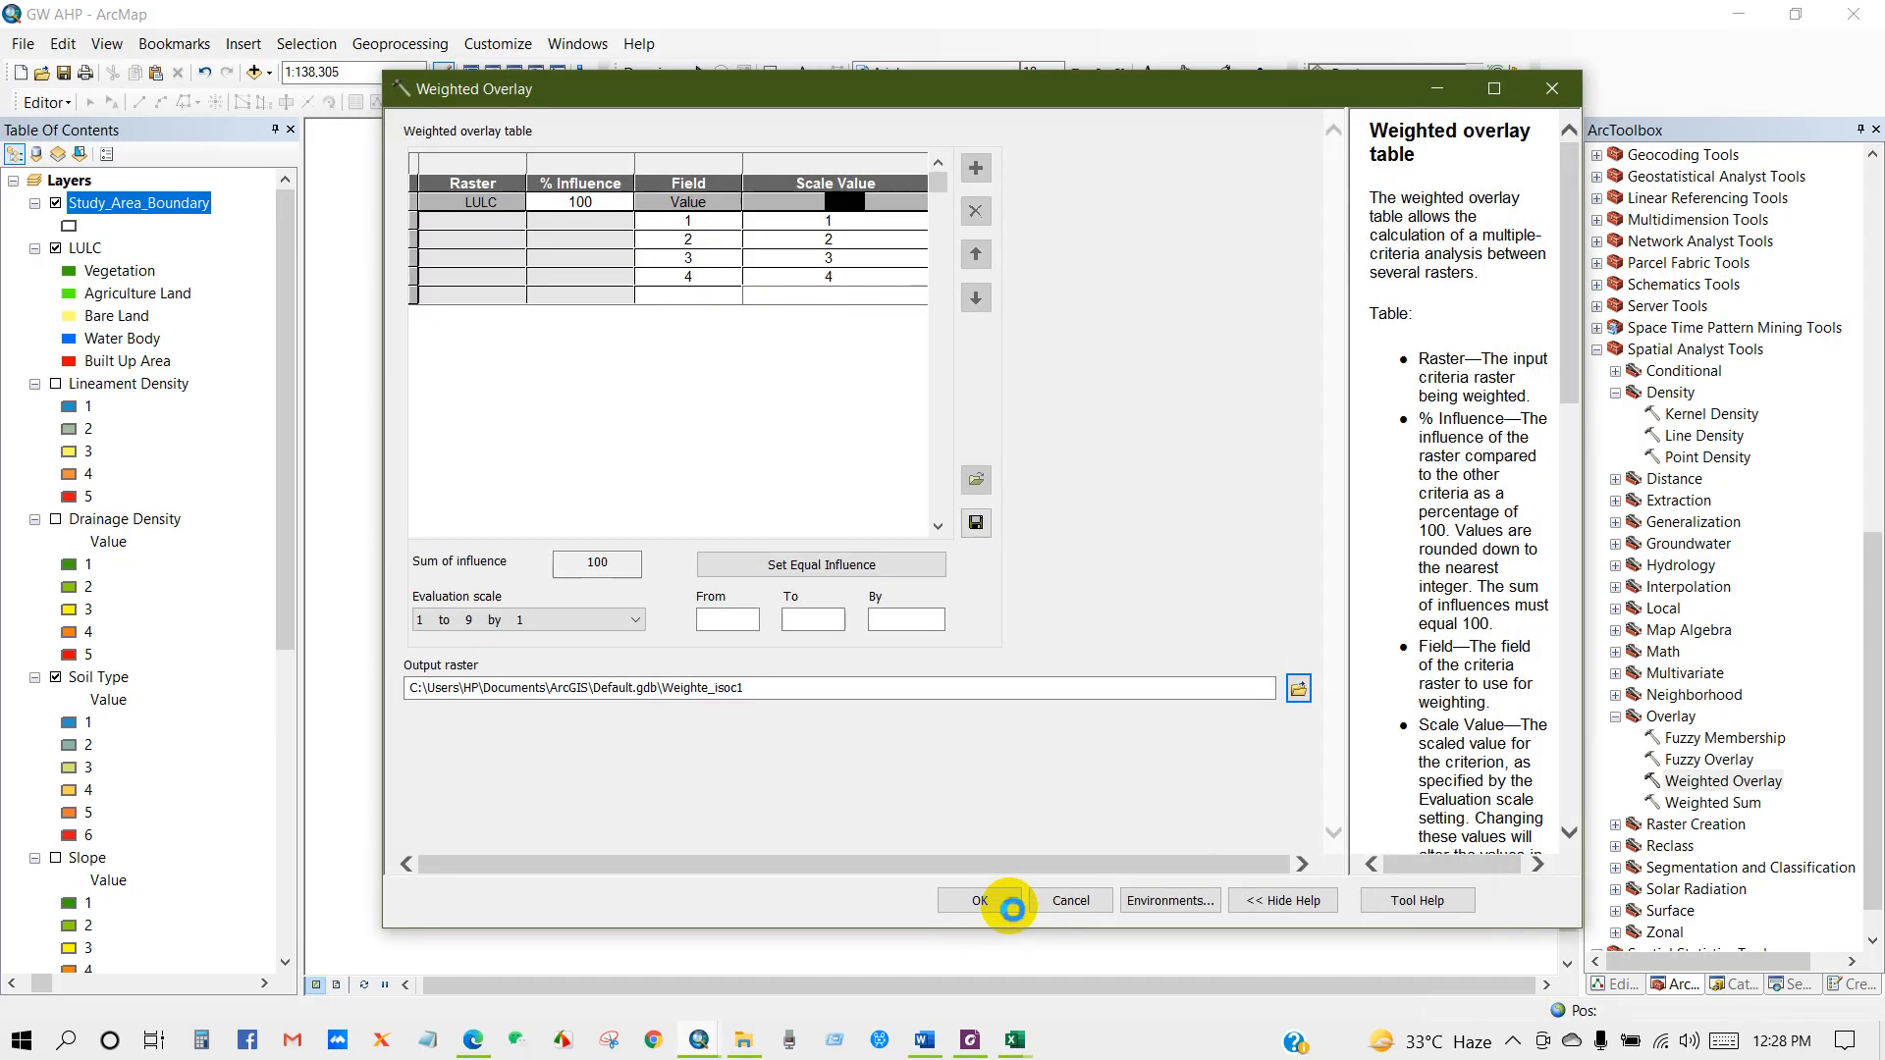
# Add the Drainage Density and Soil Type rasters to the weighted overlay table
pyautogui.click(976, 169)
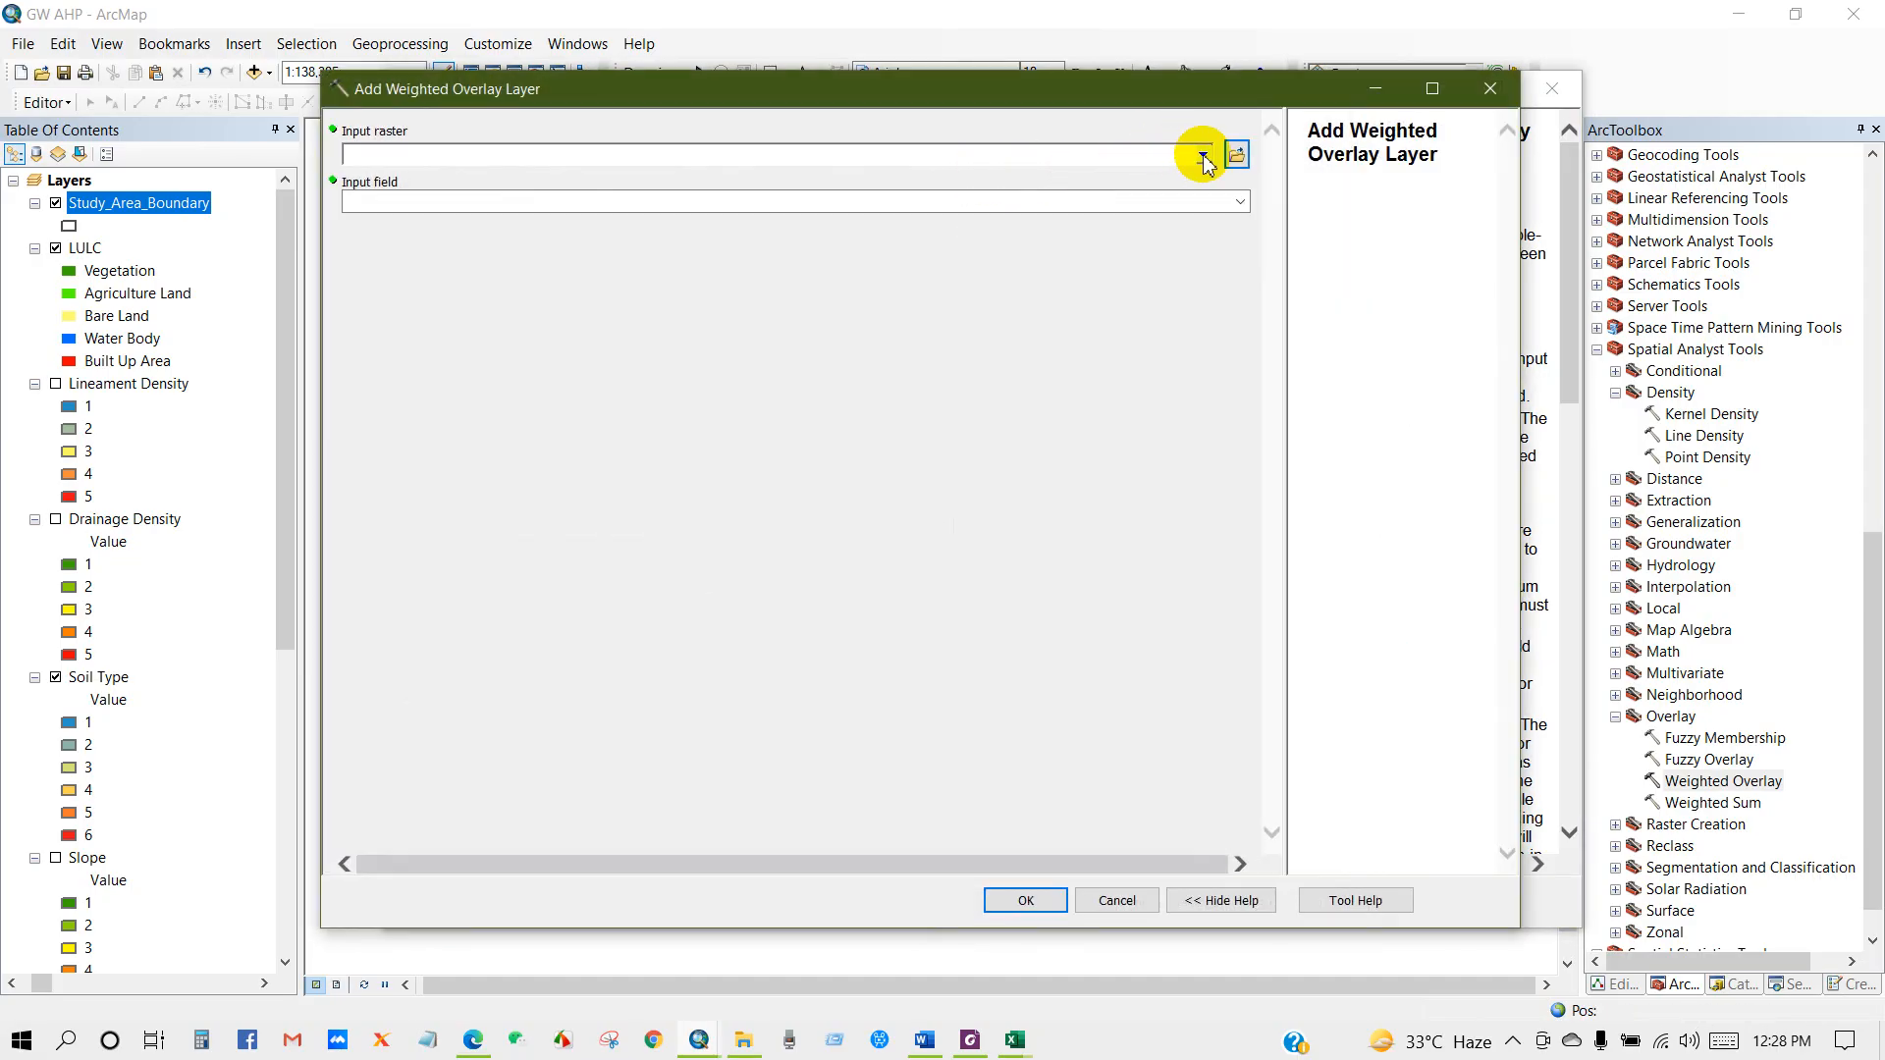
pyautogui.click(1201, 154)
pyautogui.click(473, 222)
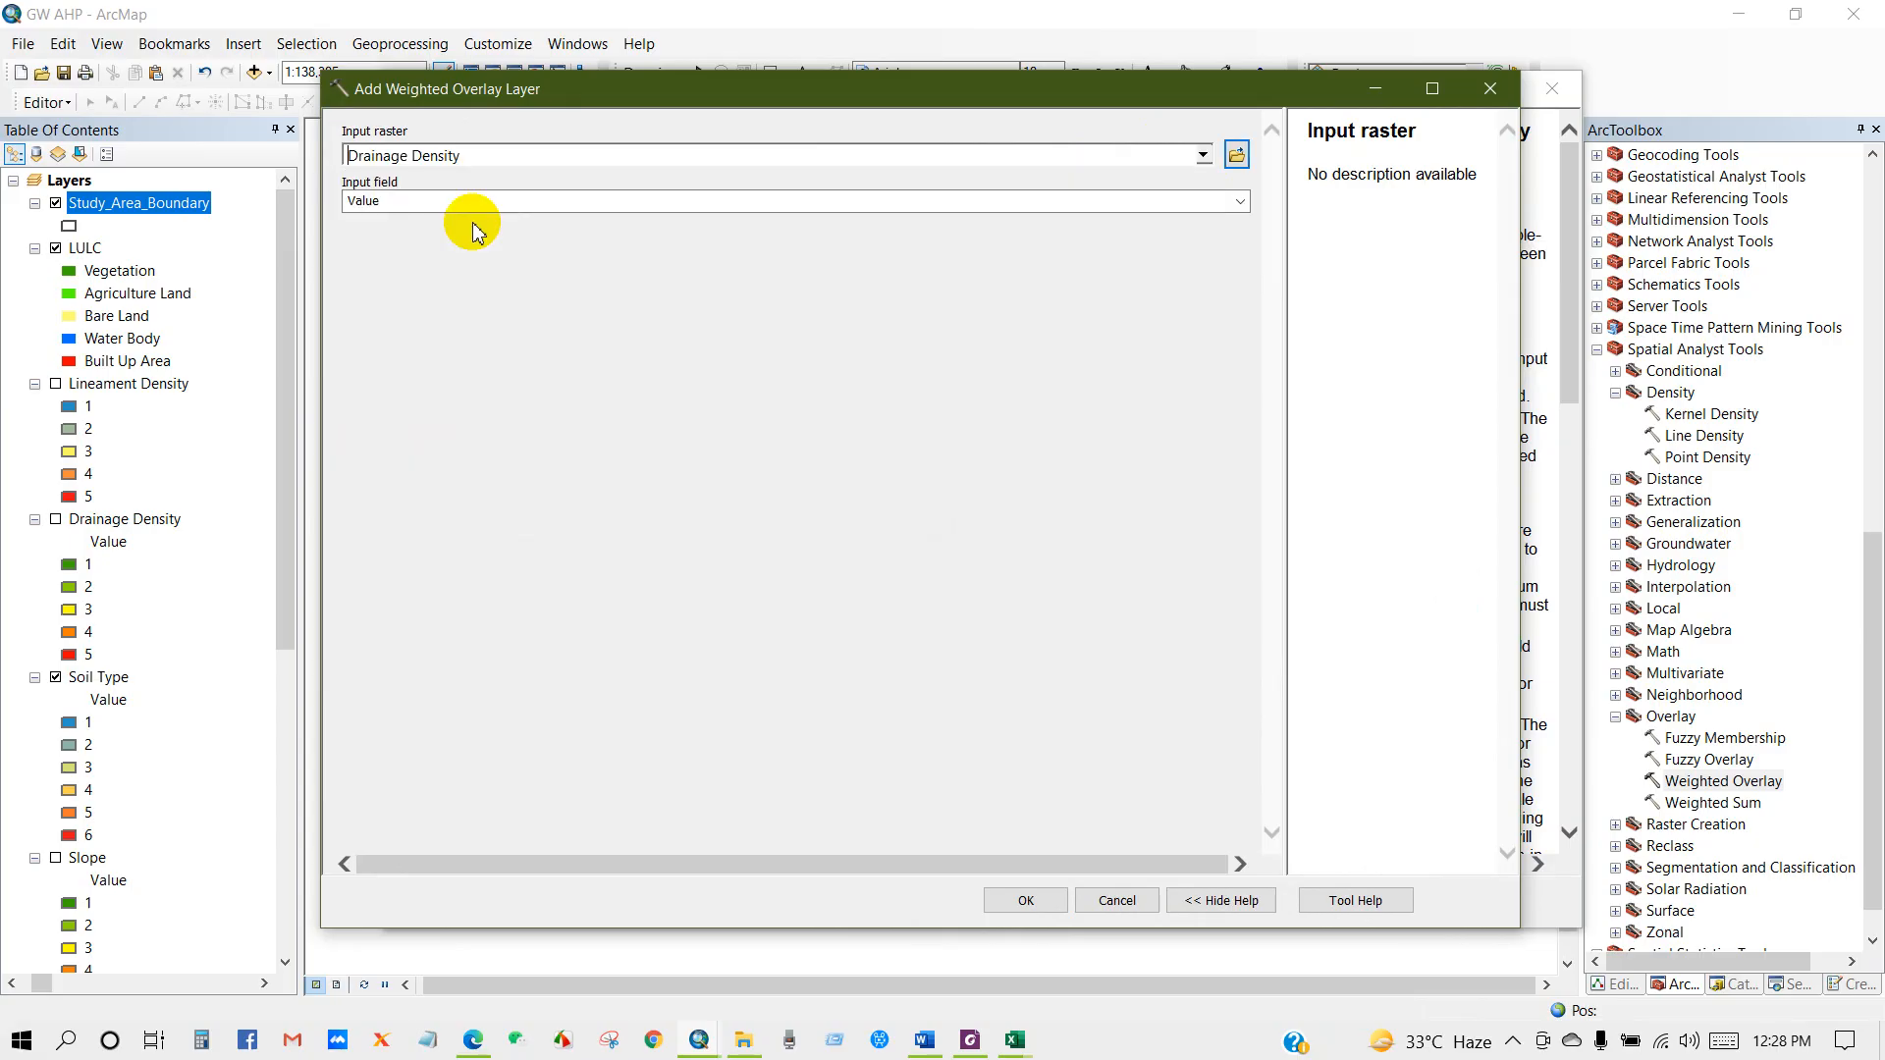
pyautogui.click(1021, 899)
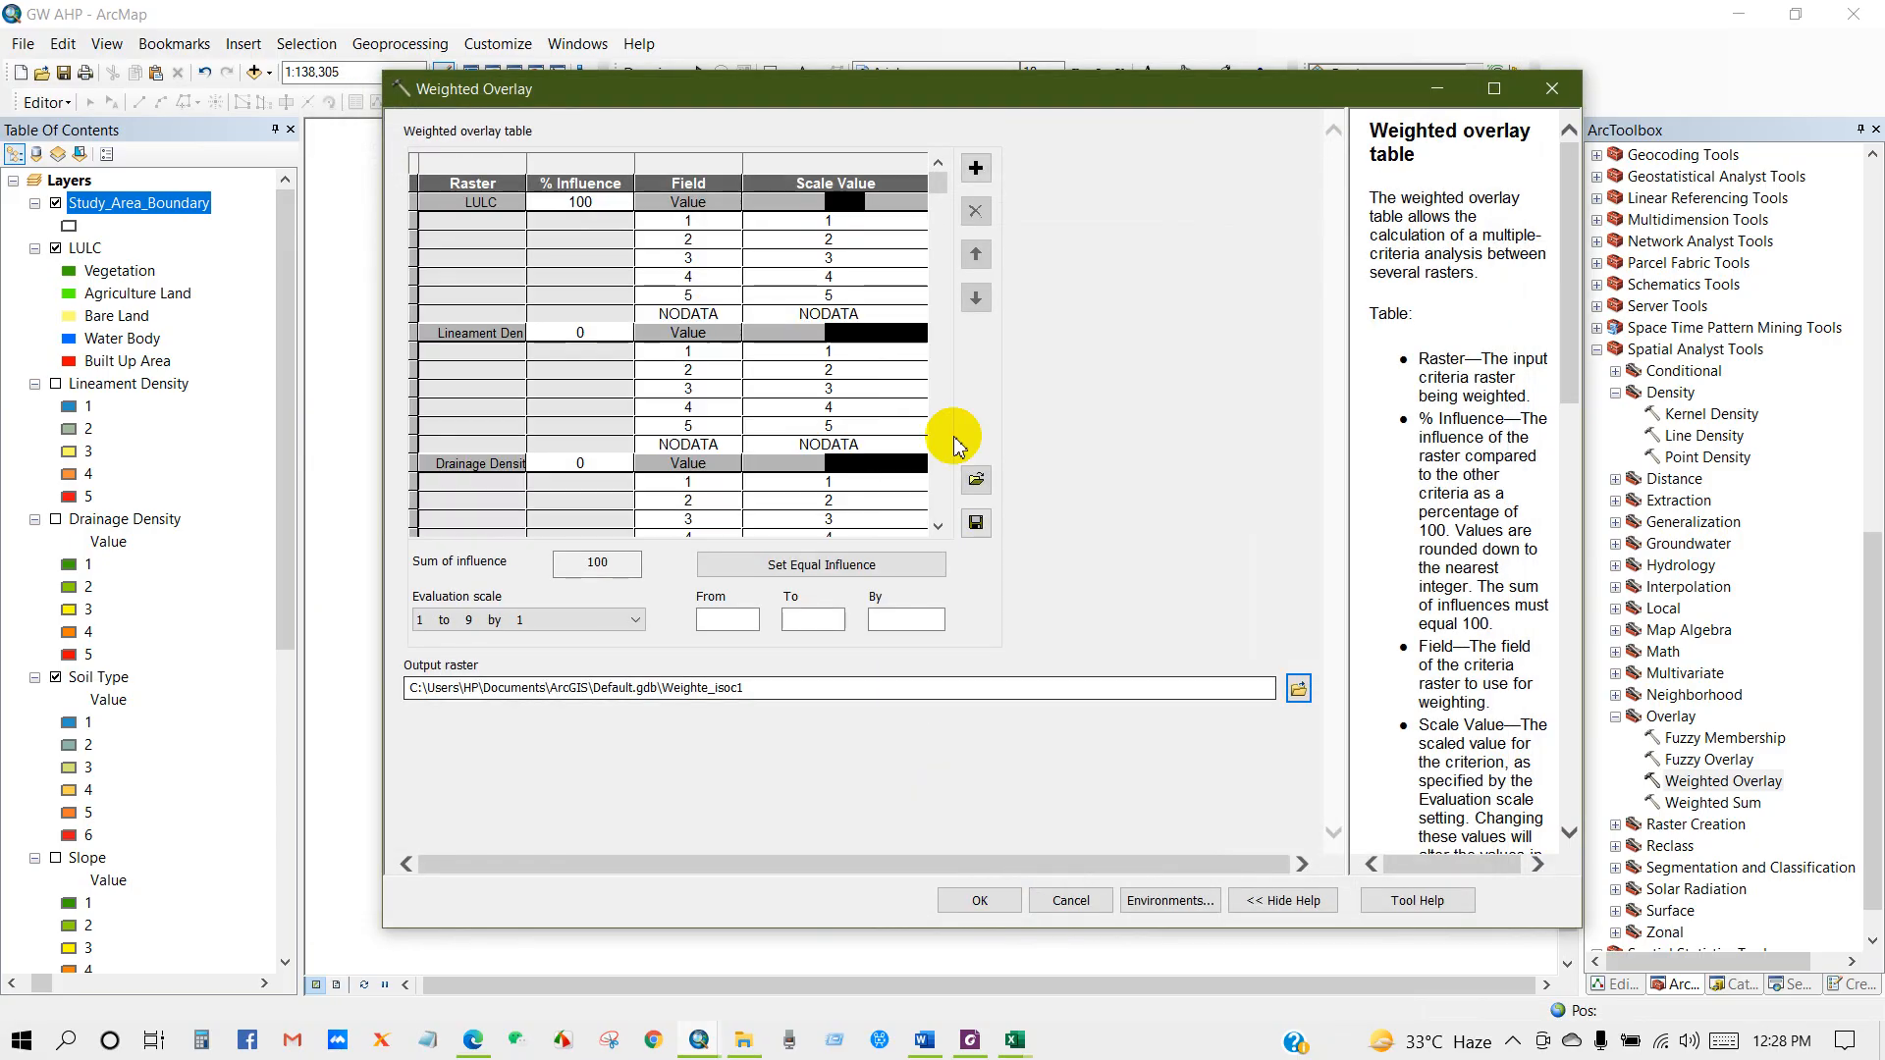
pyautogui.click(976, 169)
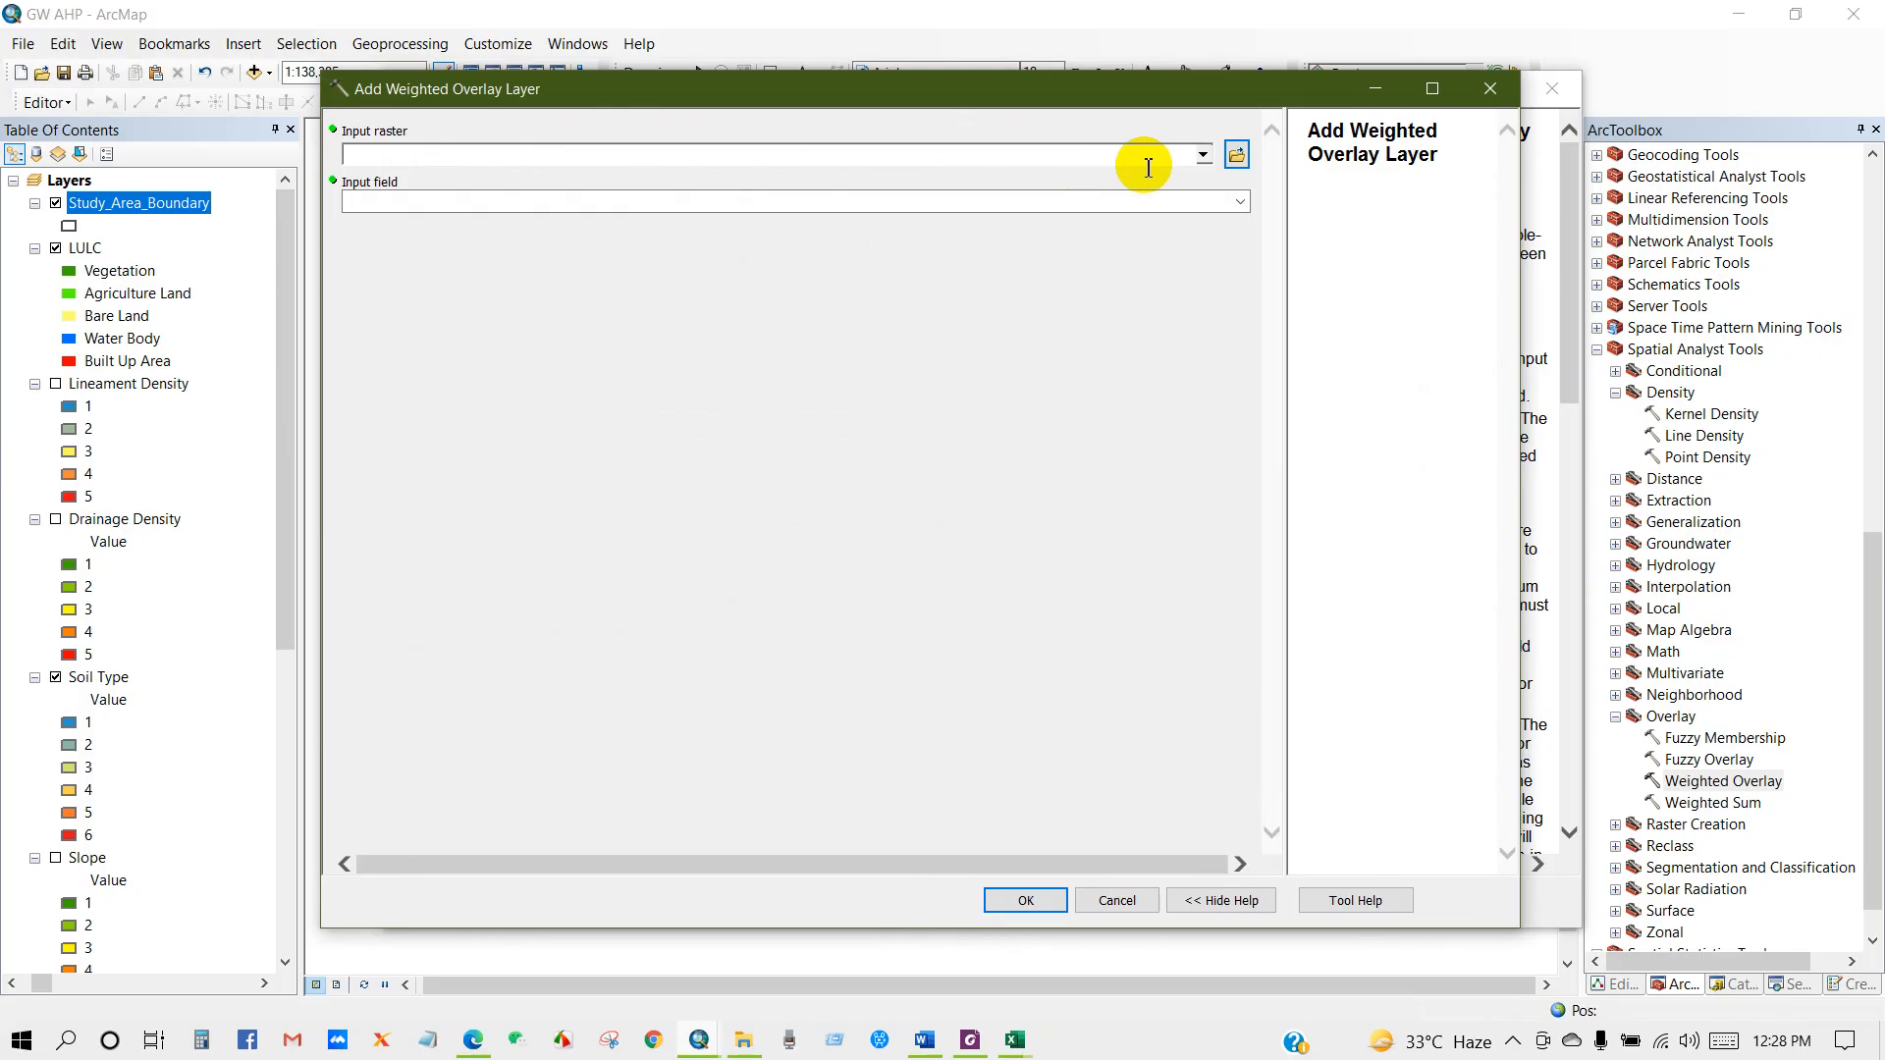
pyautogui.click(1199, 155)
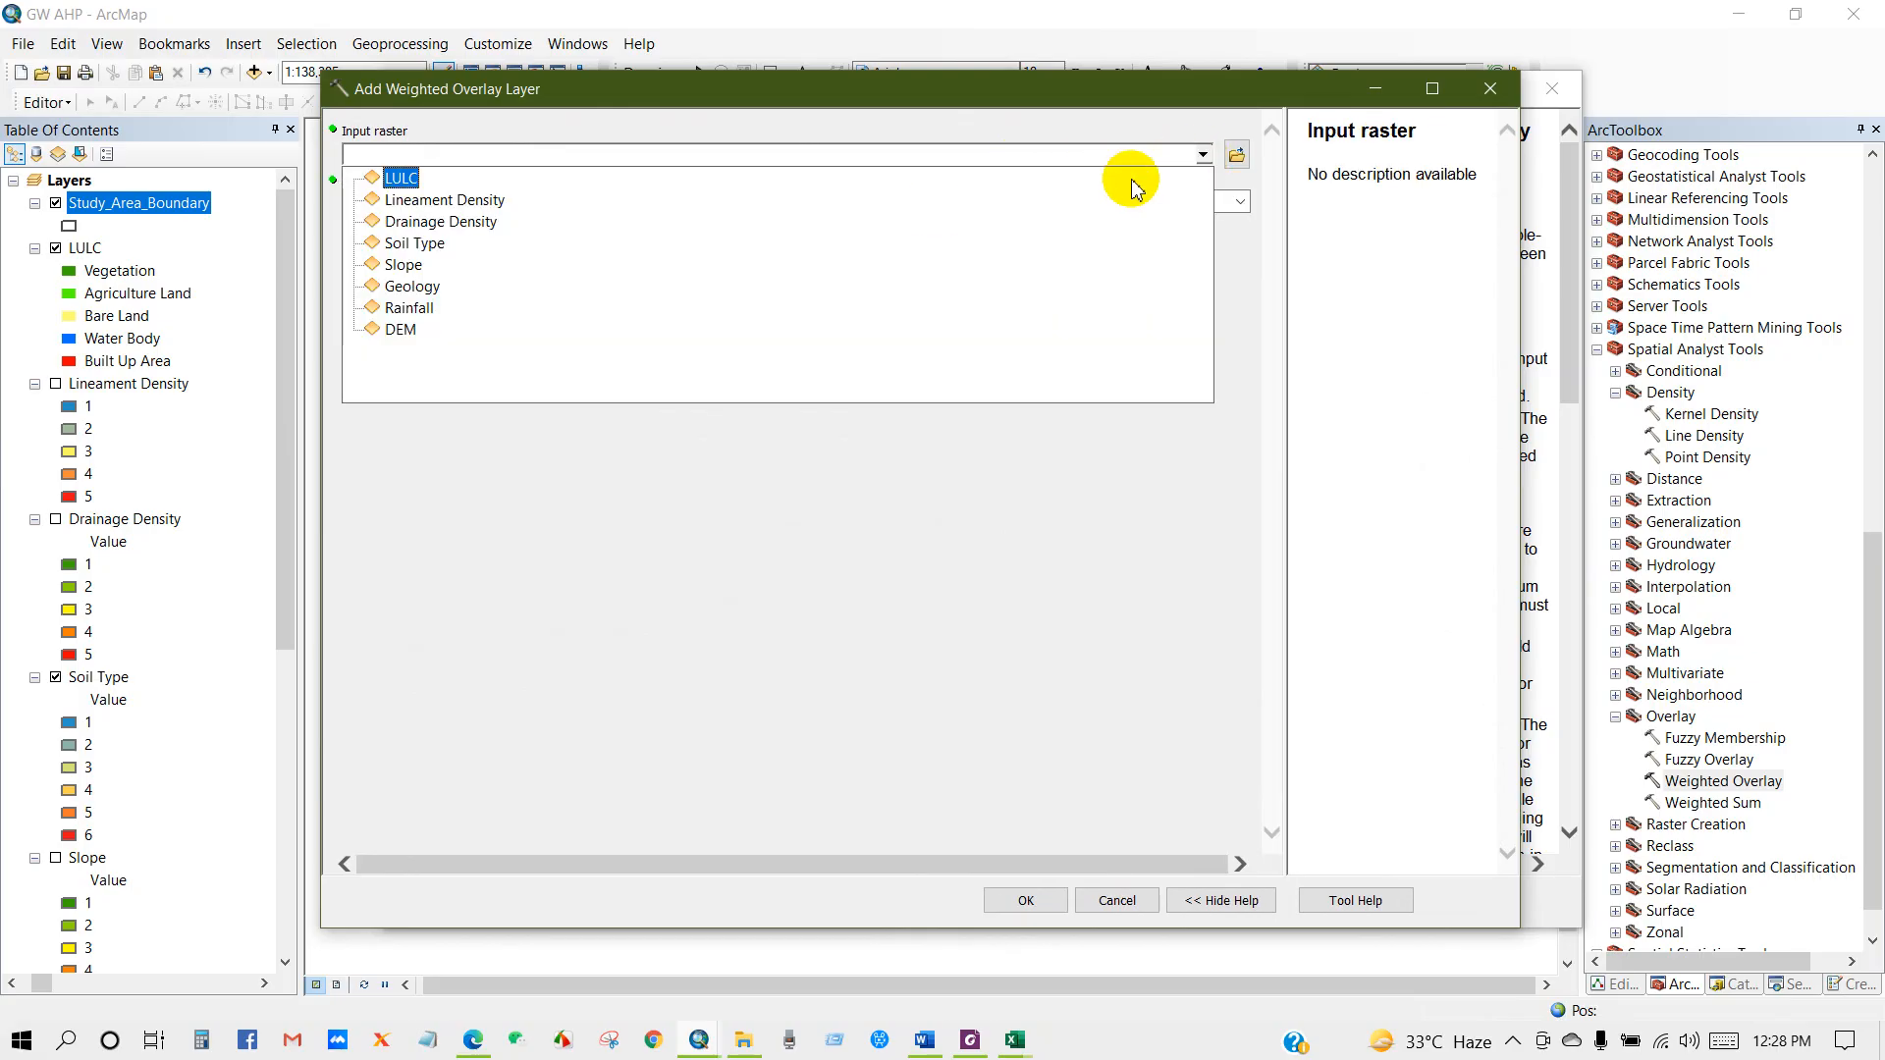
pyautogui.click(414, 243)
pyautogui.click(1039, 900)
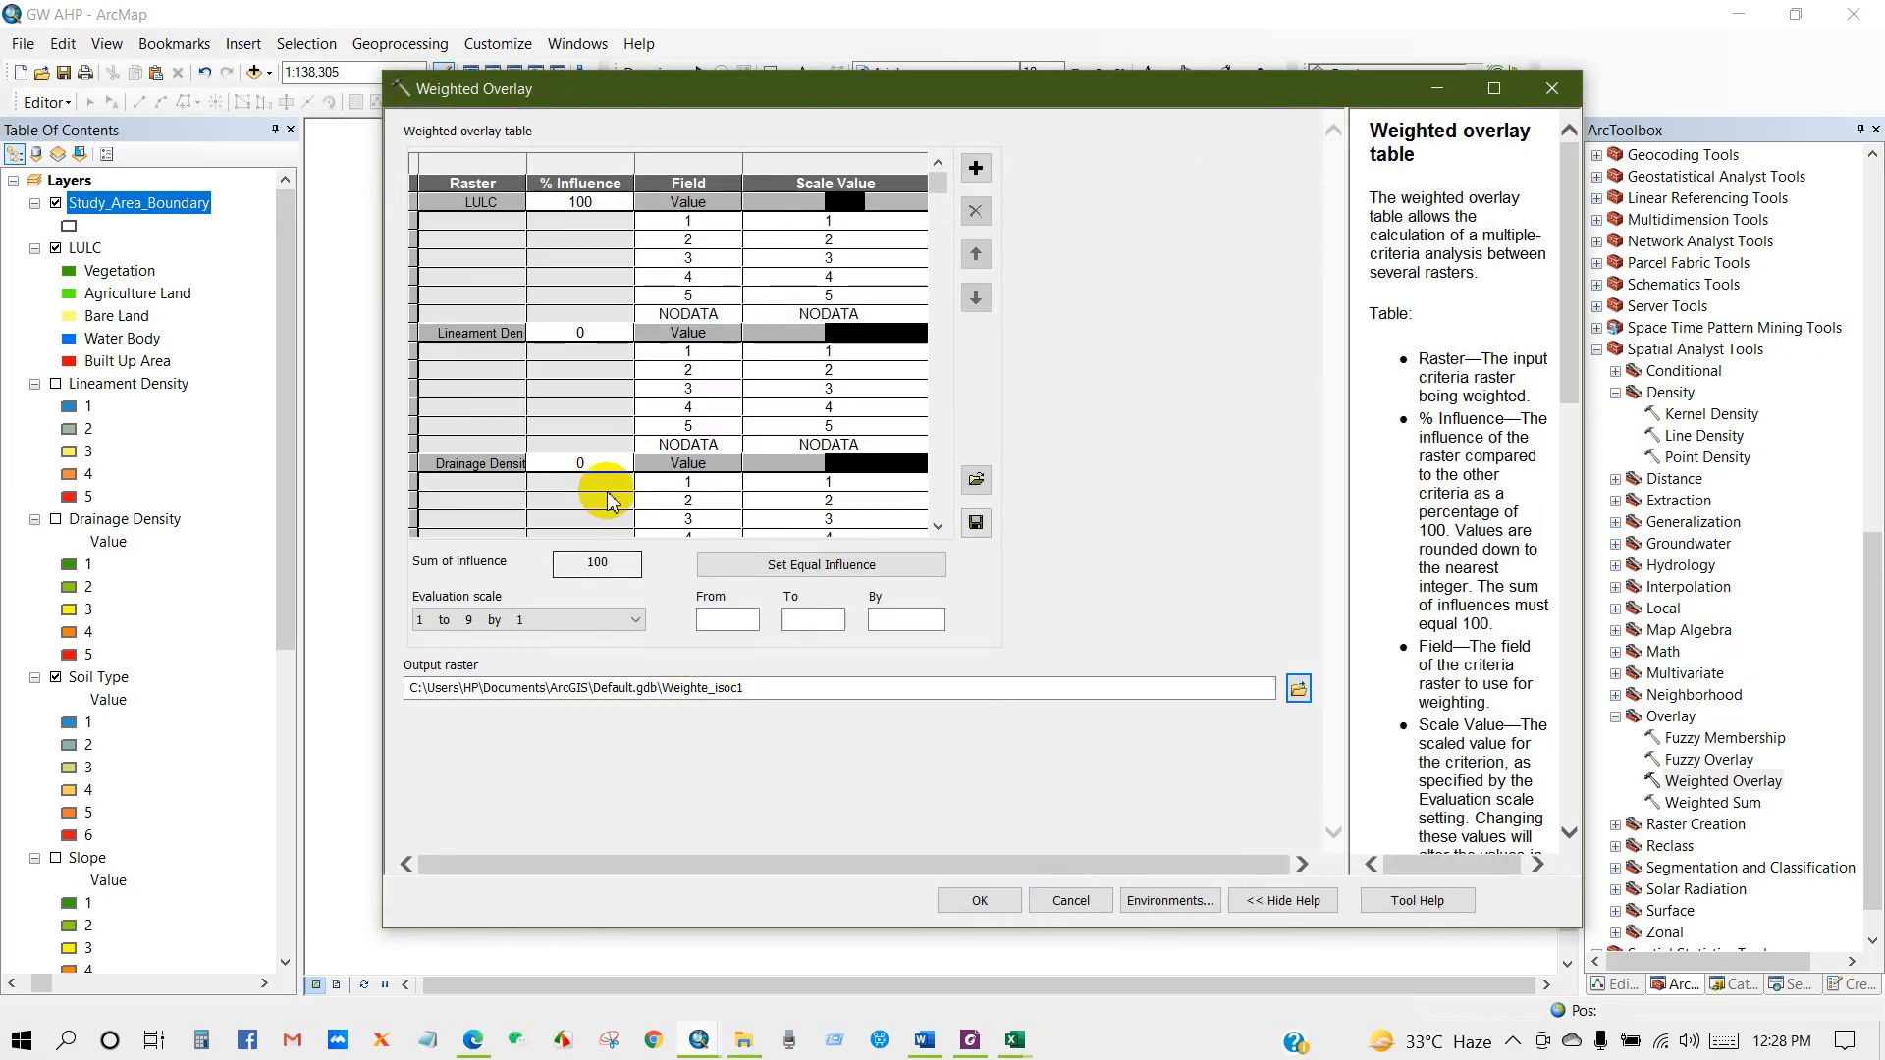
# Add the Slope and Geology rasters to the weighted overlay table
pyautogui.click(976, 169)
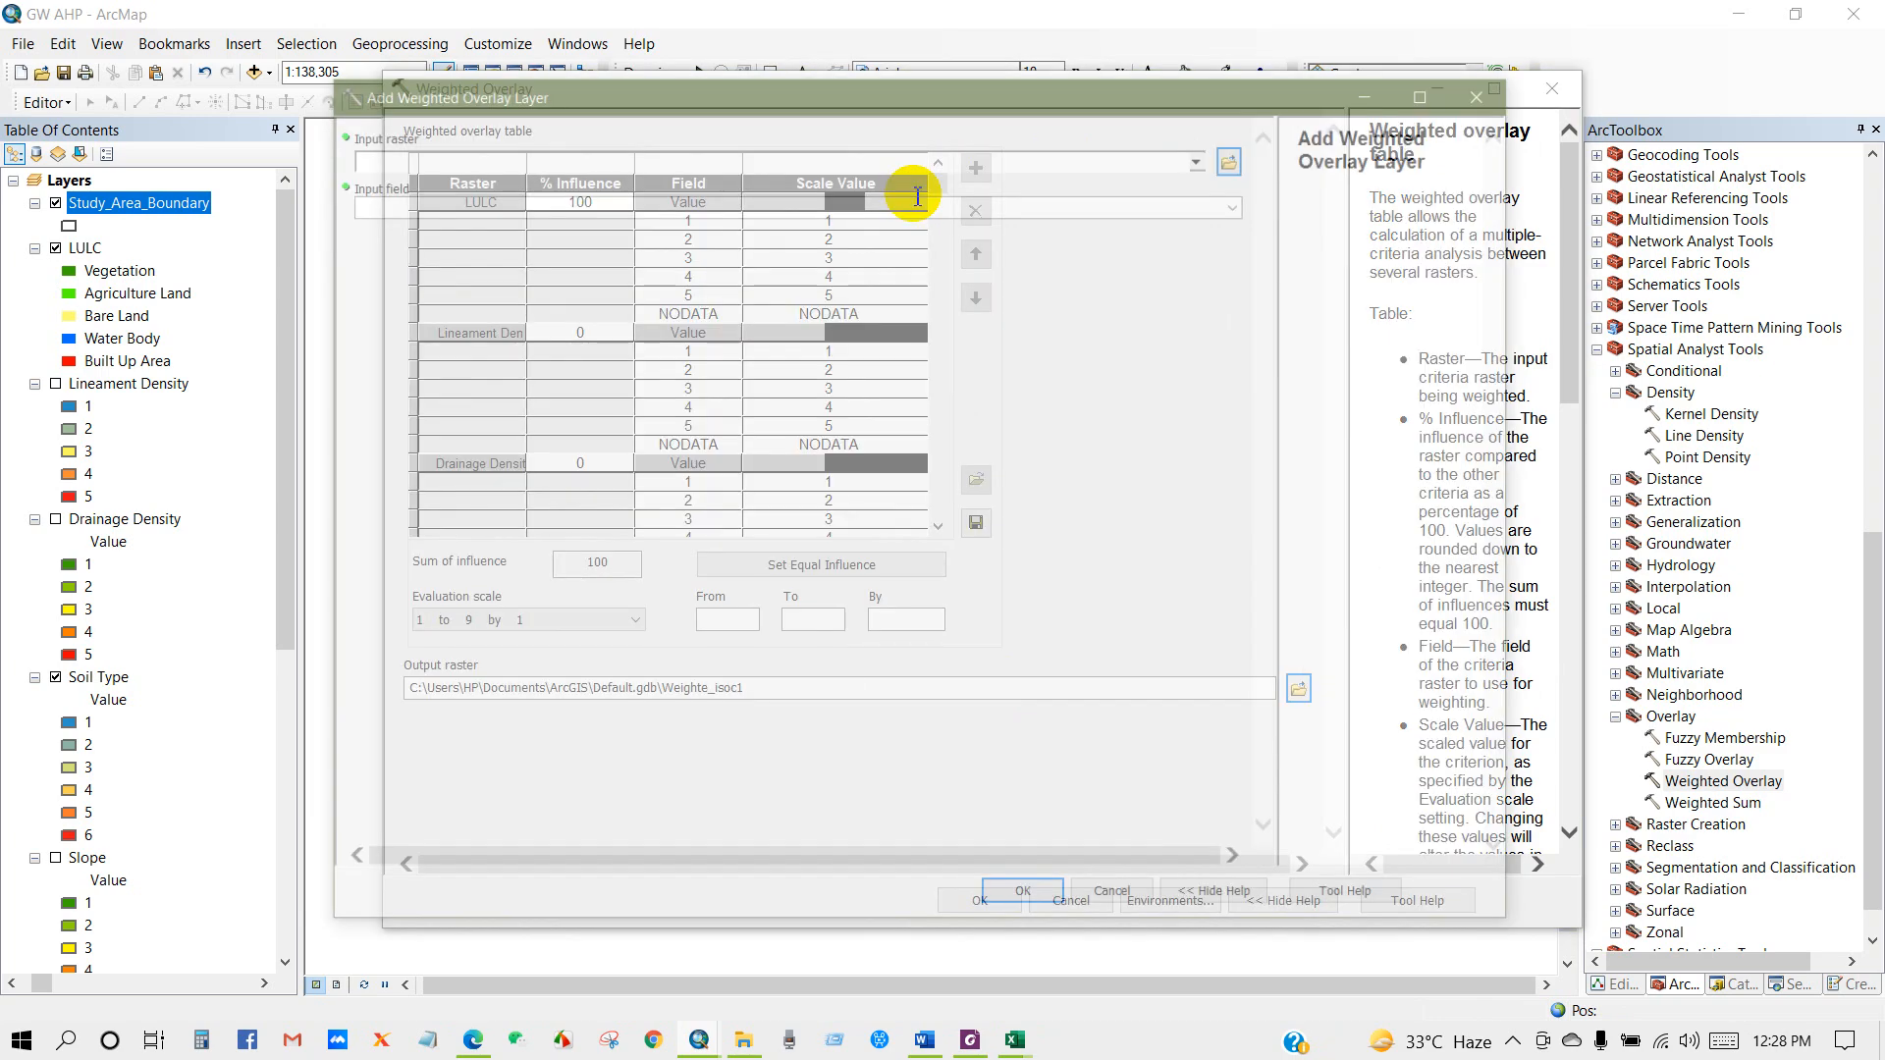
pyautogui.click(1203, 155)
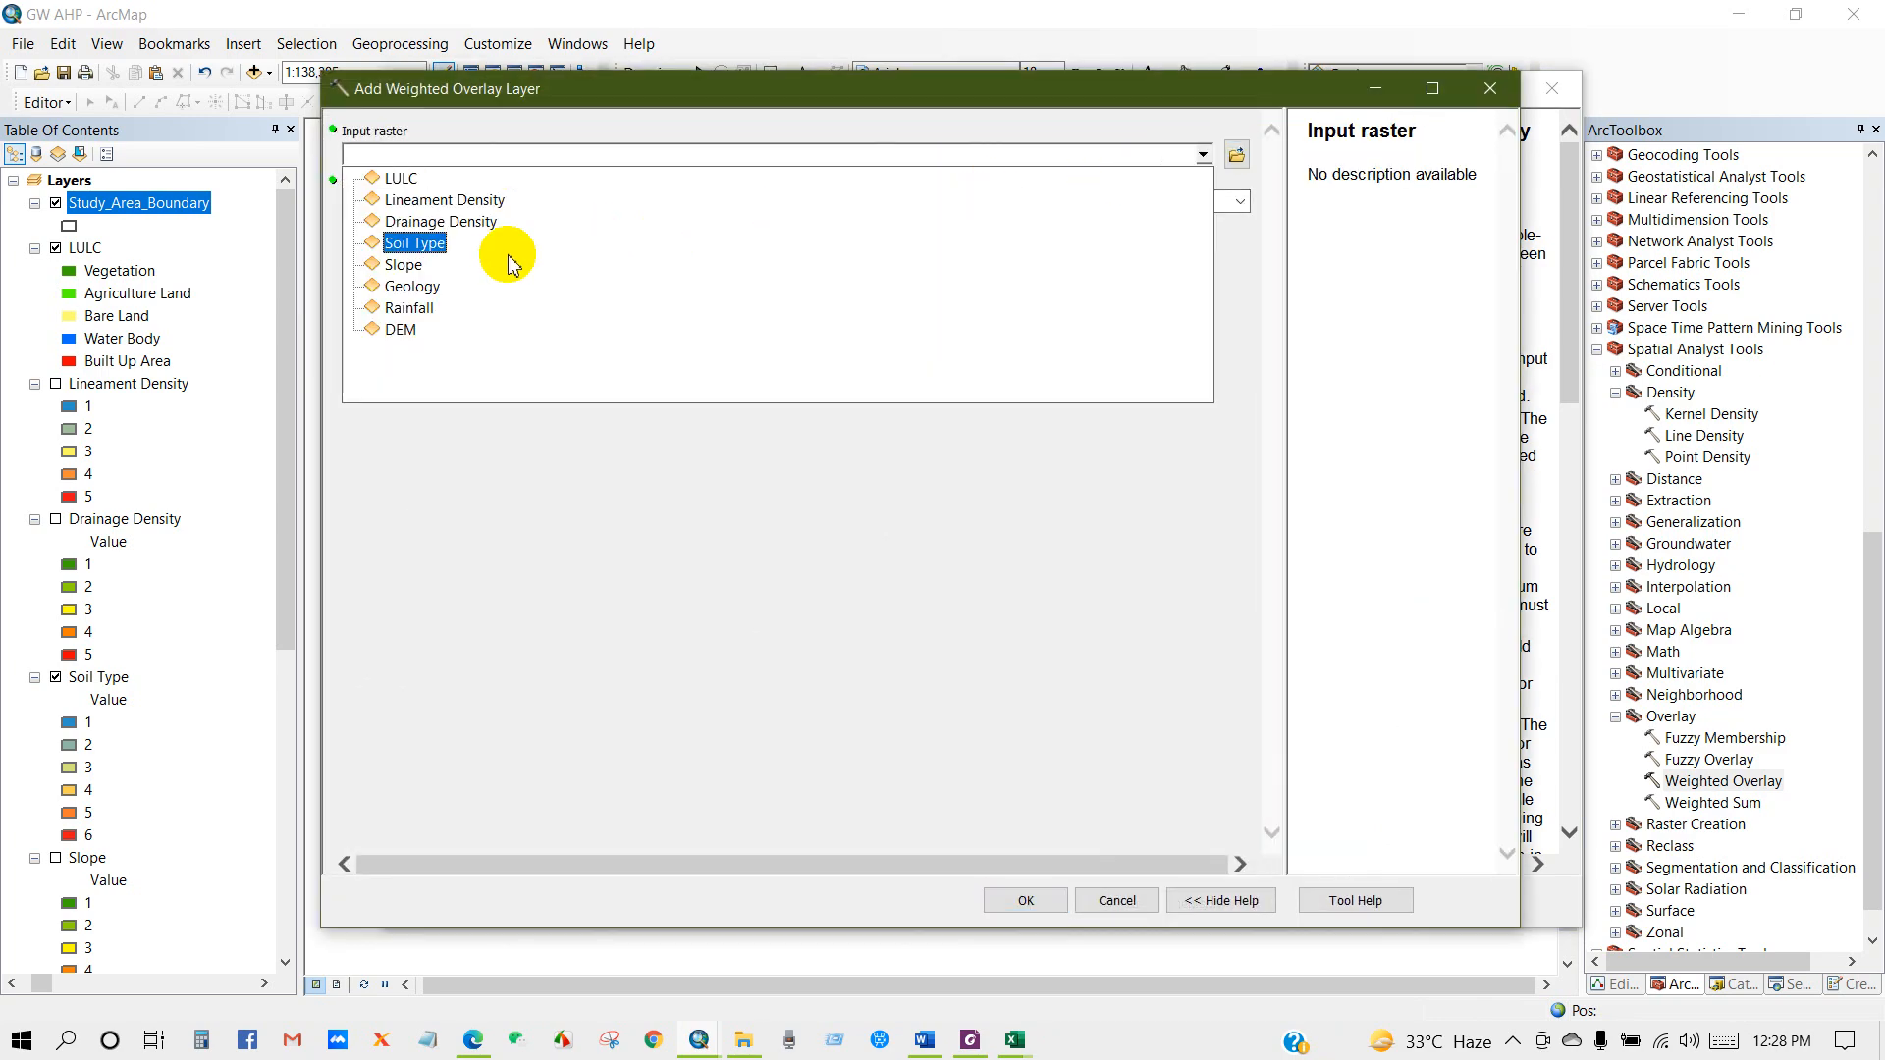
pyautogui.click(420, 261)
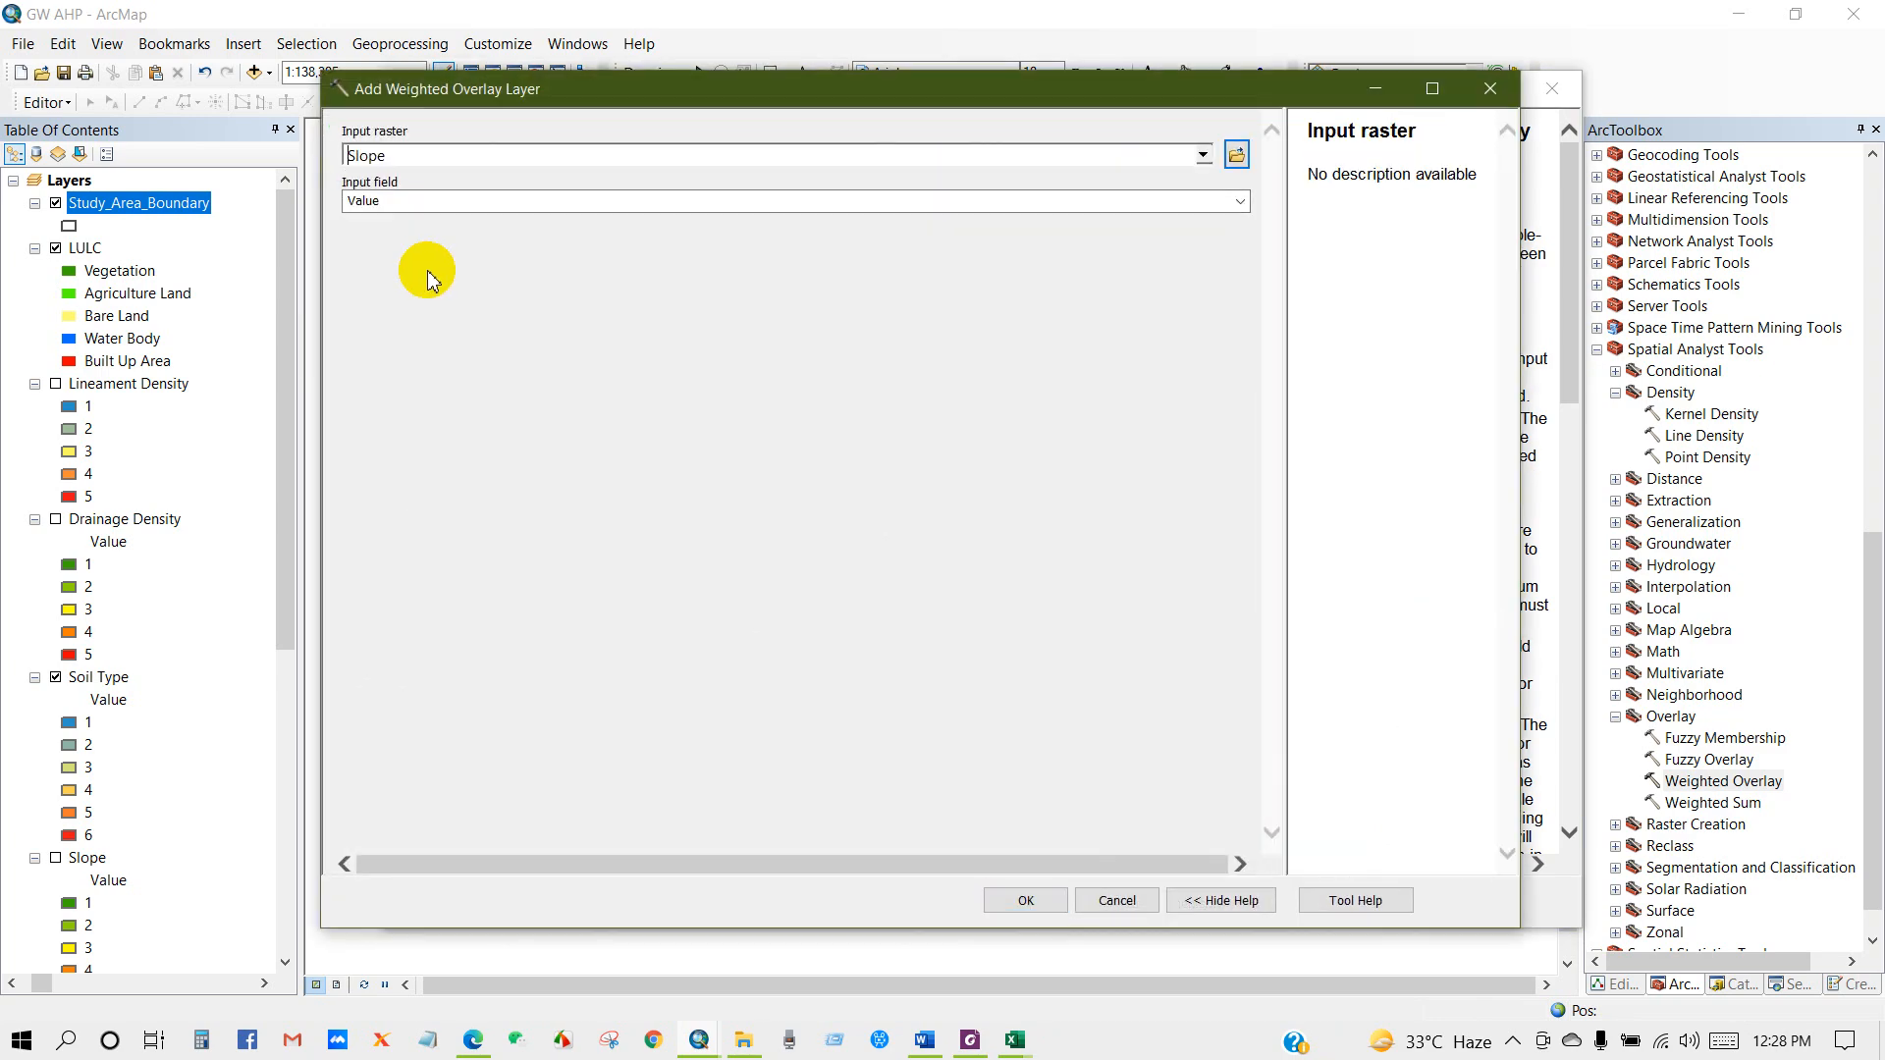
pyautogui.click(1026, 900)
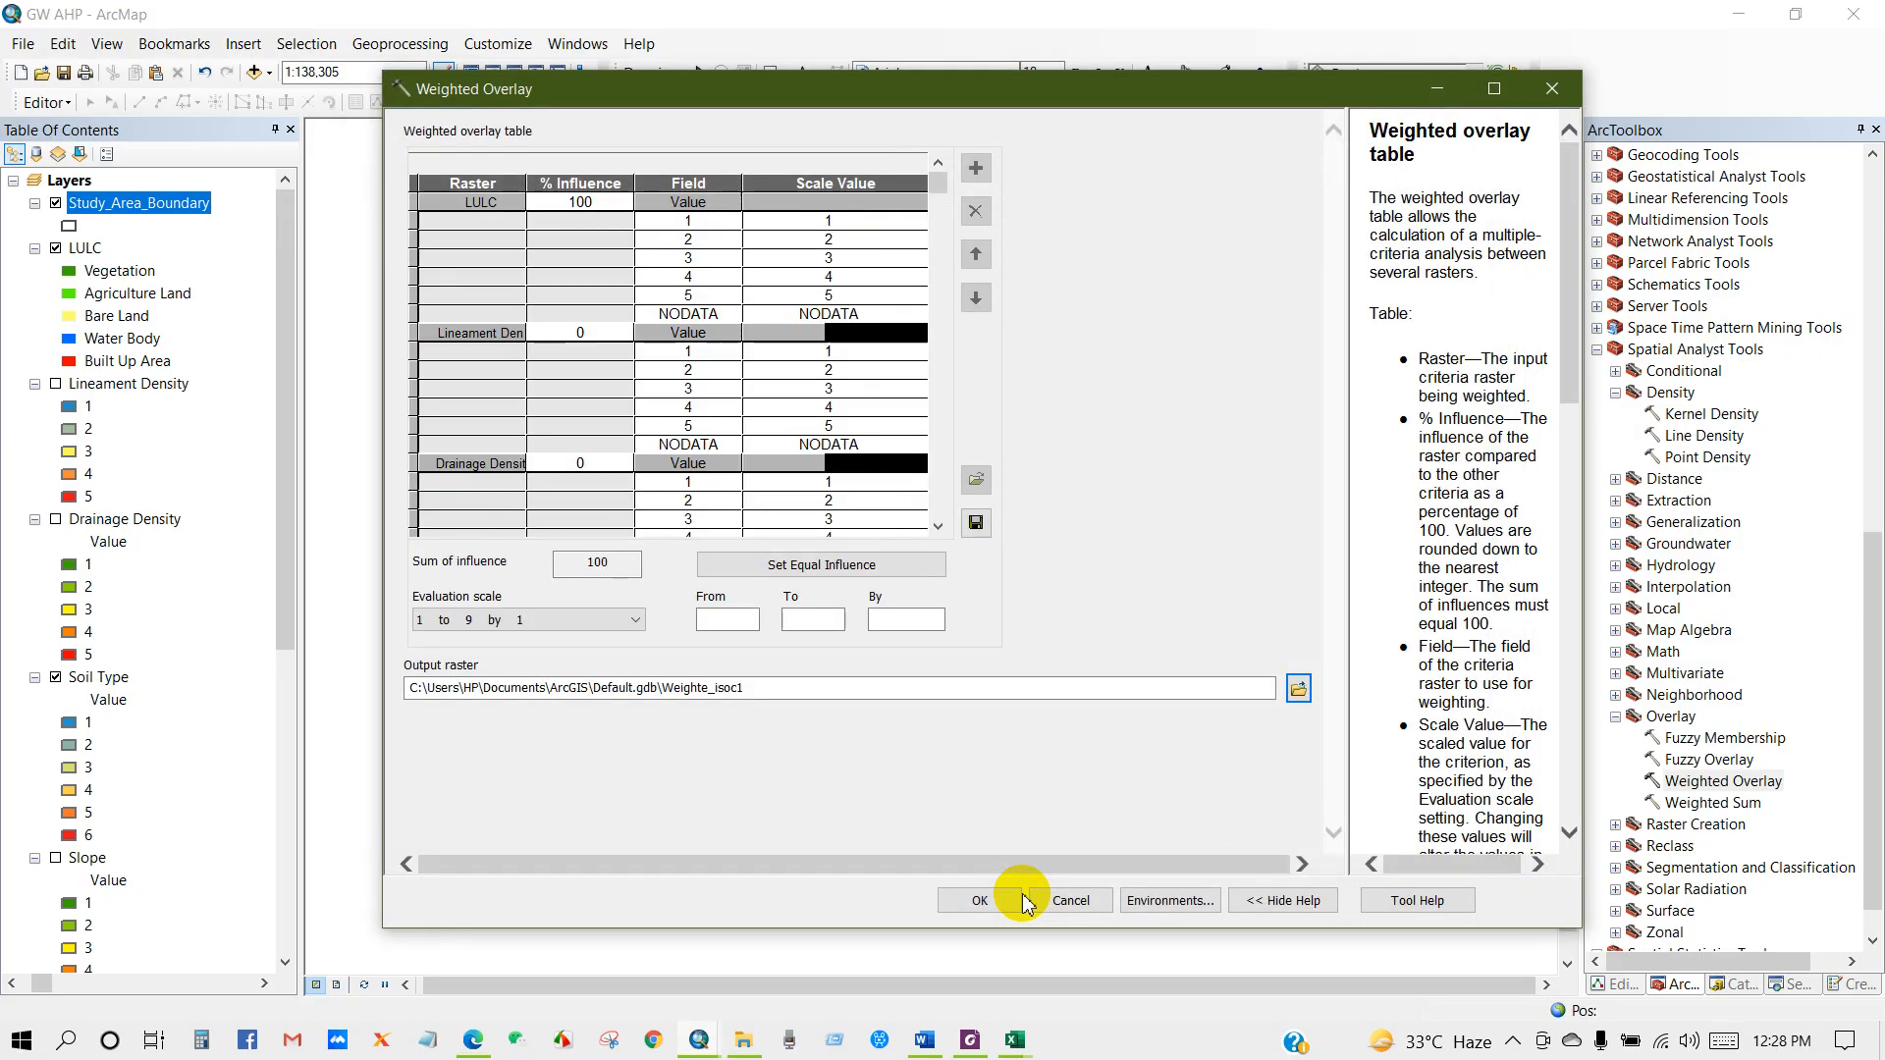
pyautogui.click(976, 169)
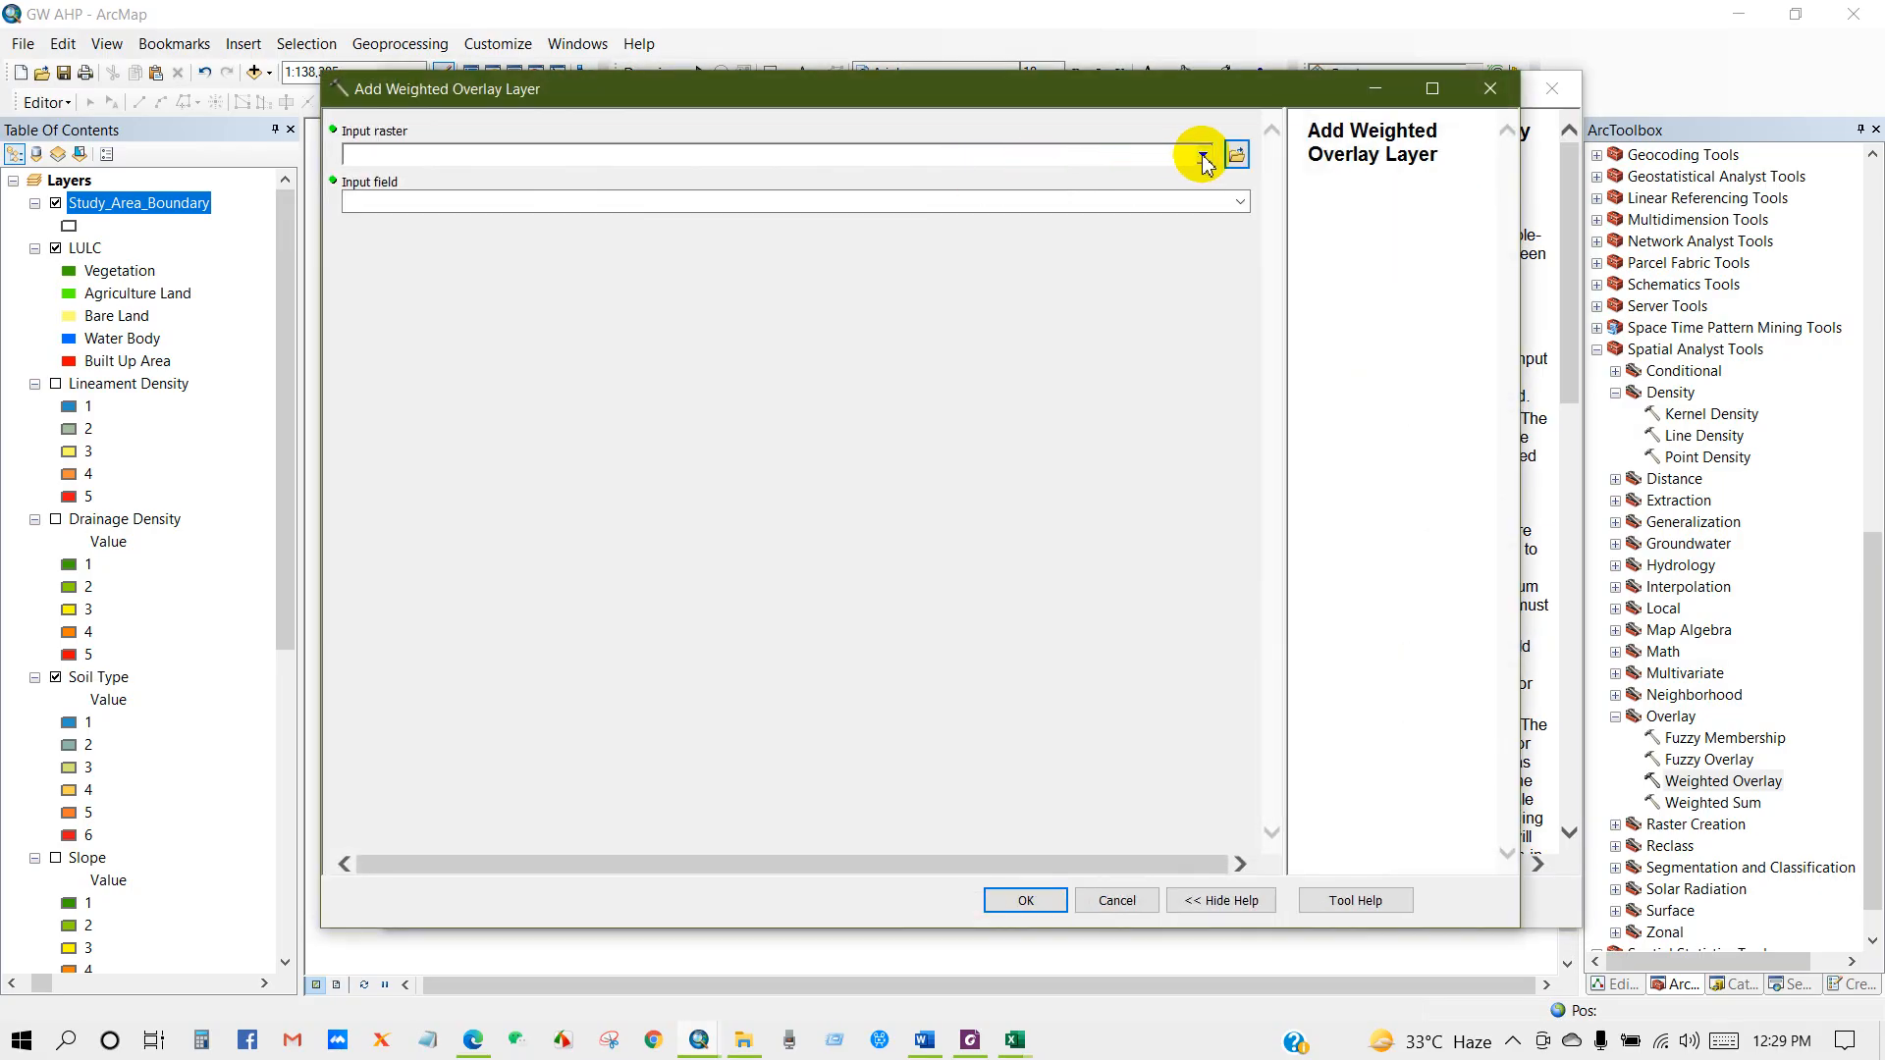
pyautogui.click(1201, 155)
pyautogui.click(406, 291)
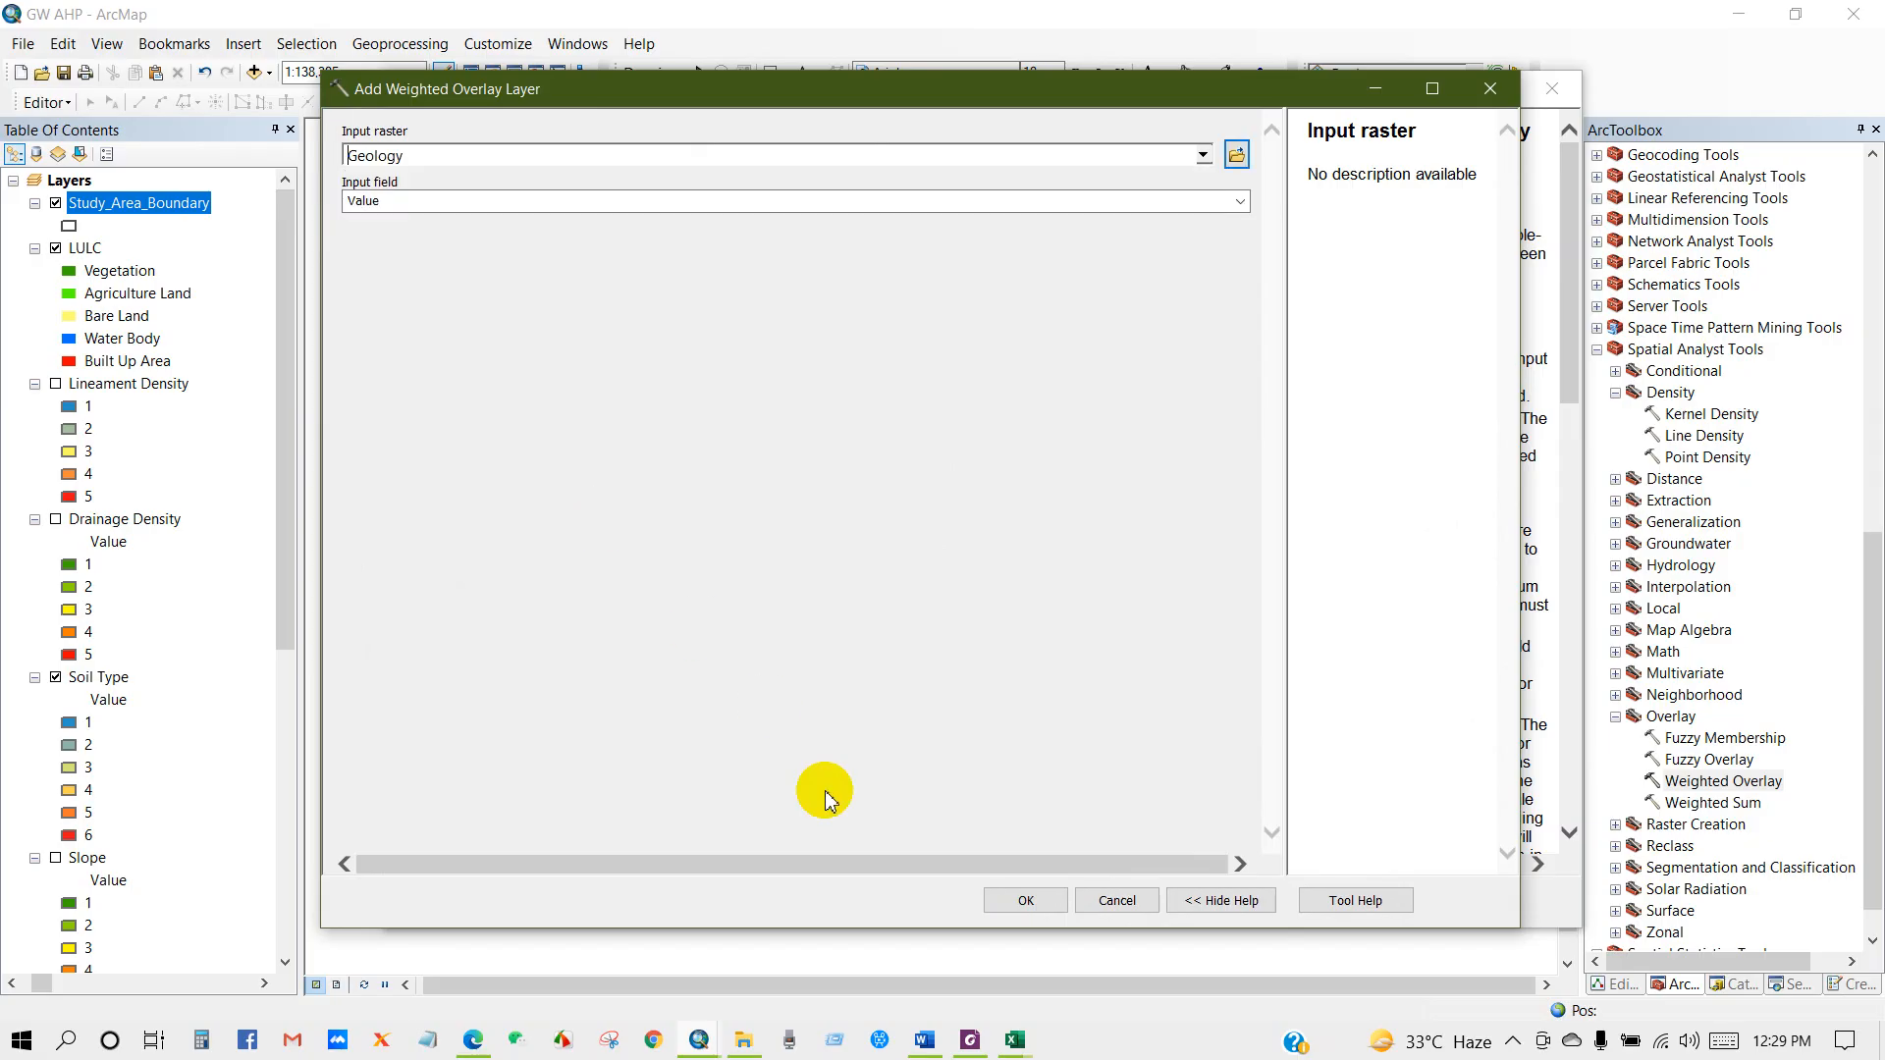
pyautogui.click(1021, 899)
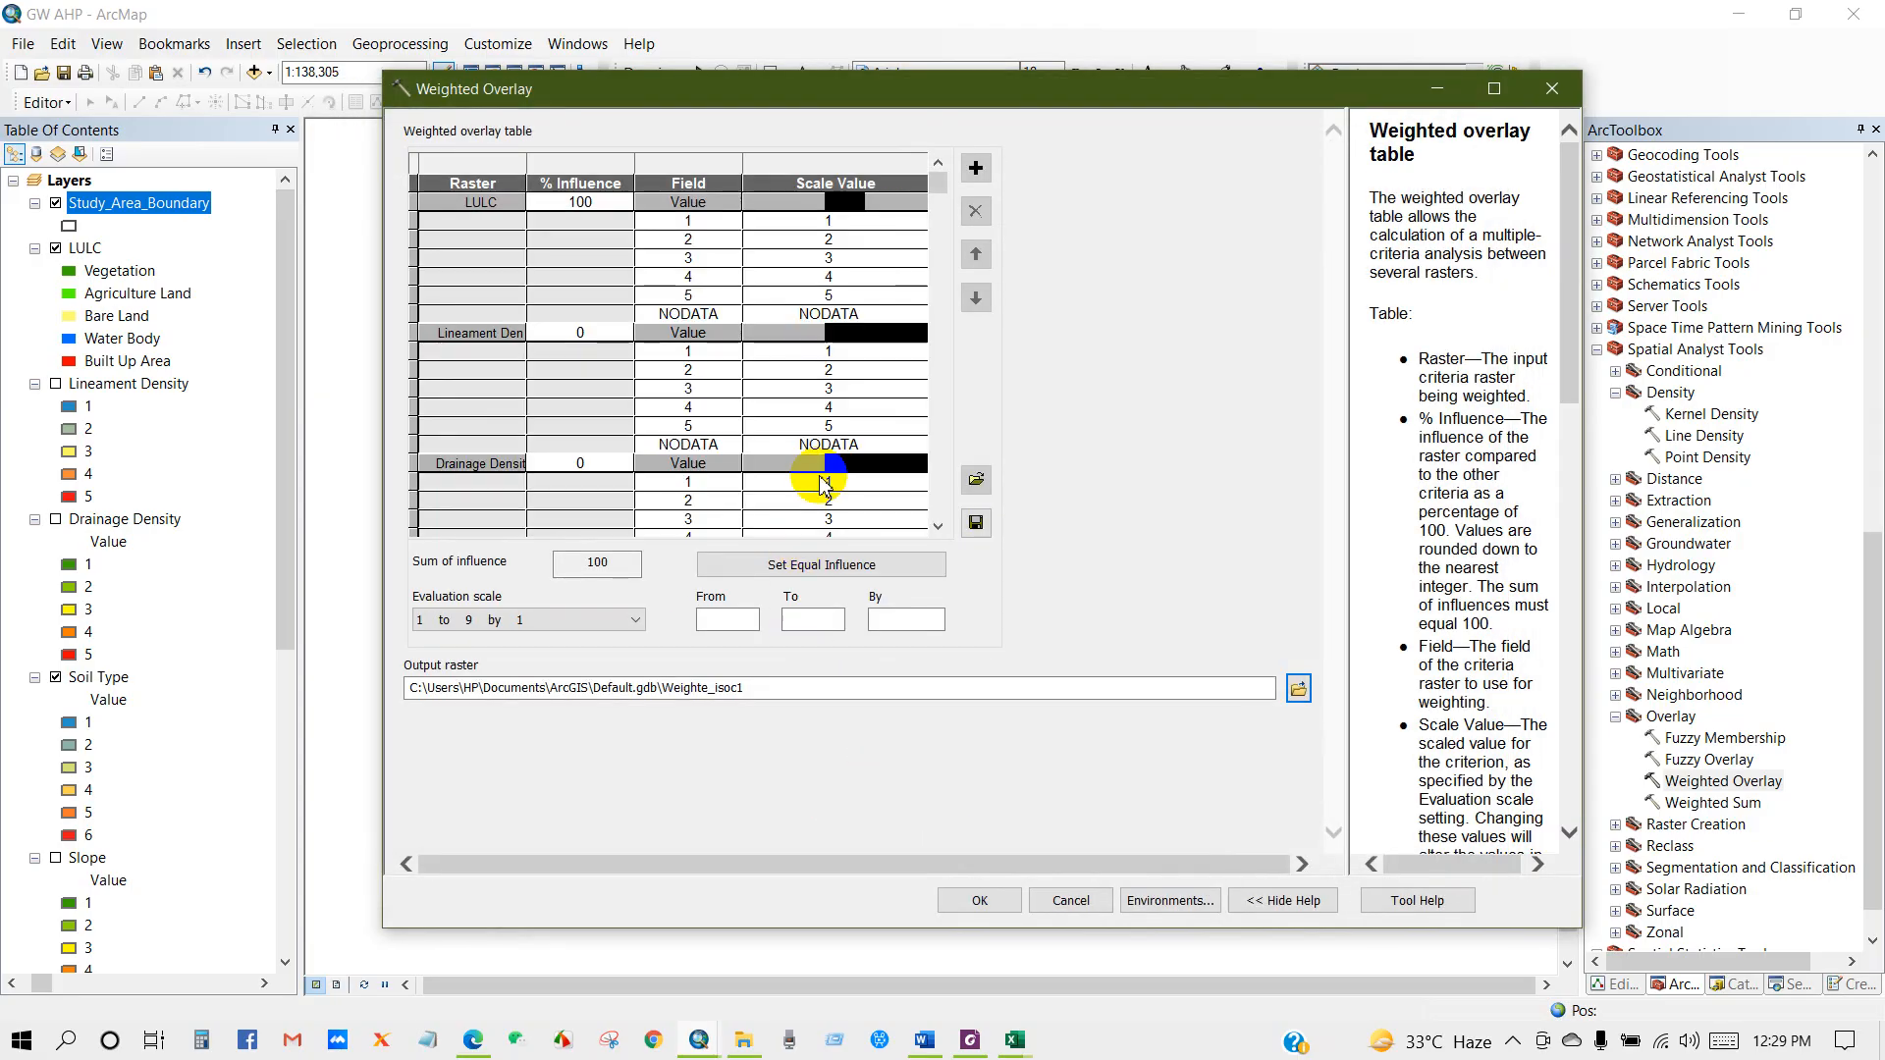
# Add the Rainfall raster to the weighted overlay table and look through the table's rows
pyautogui.click(975, 169)
pyautogui.click(1203, 155)
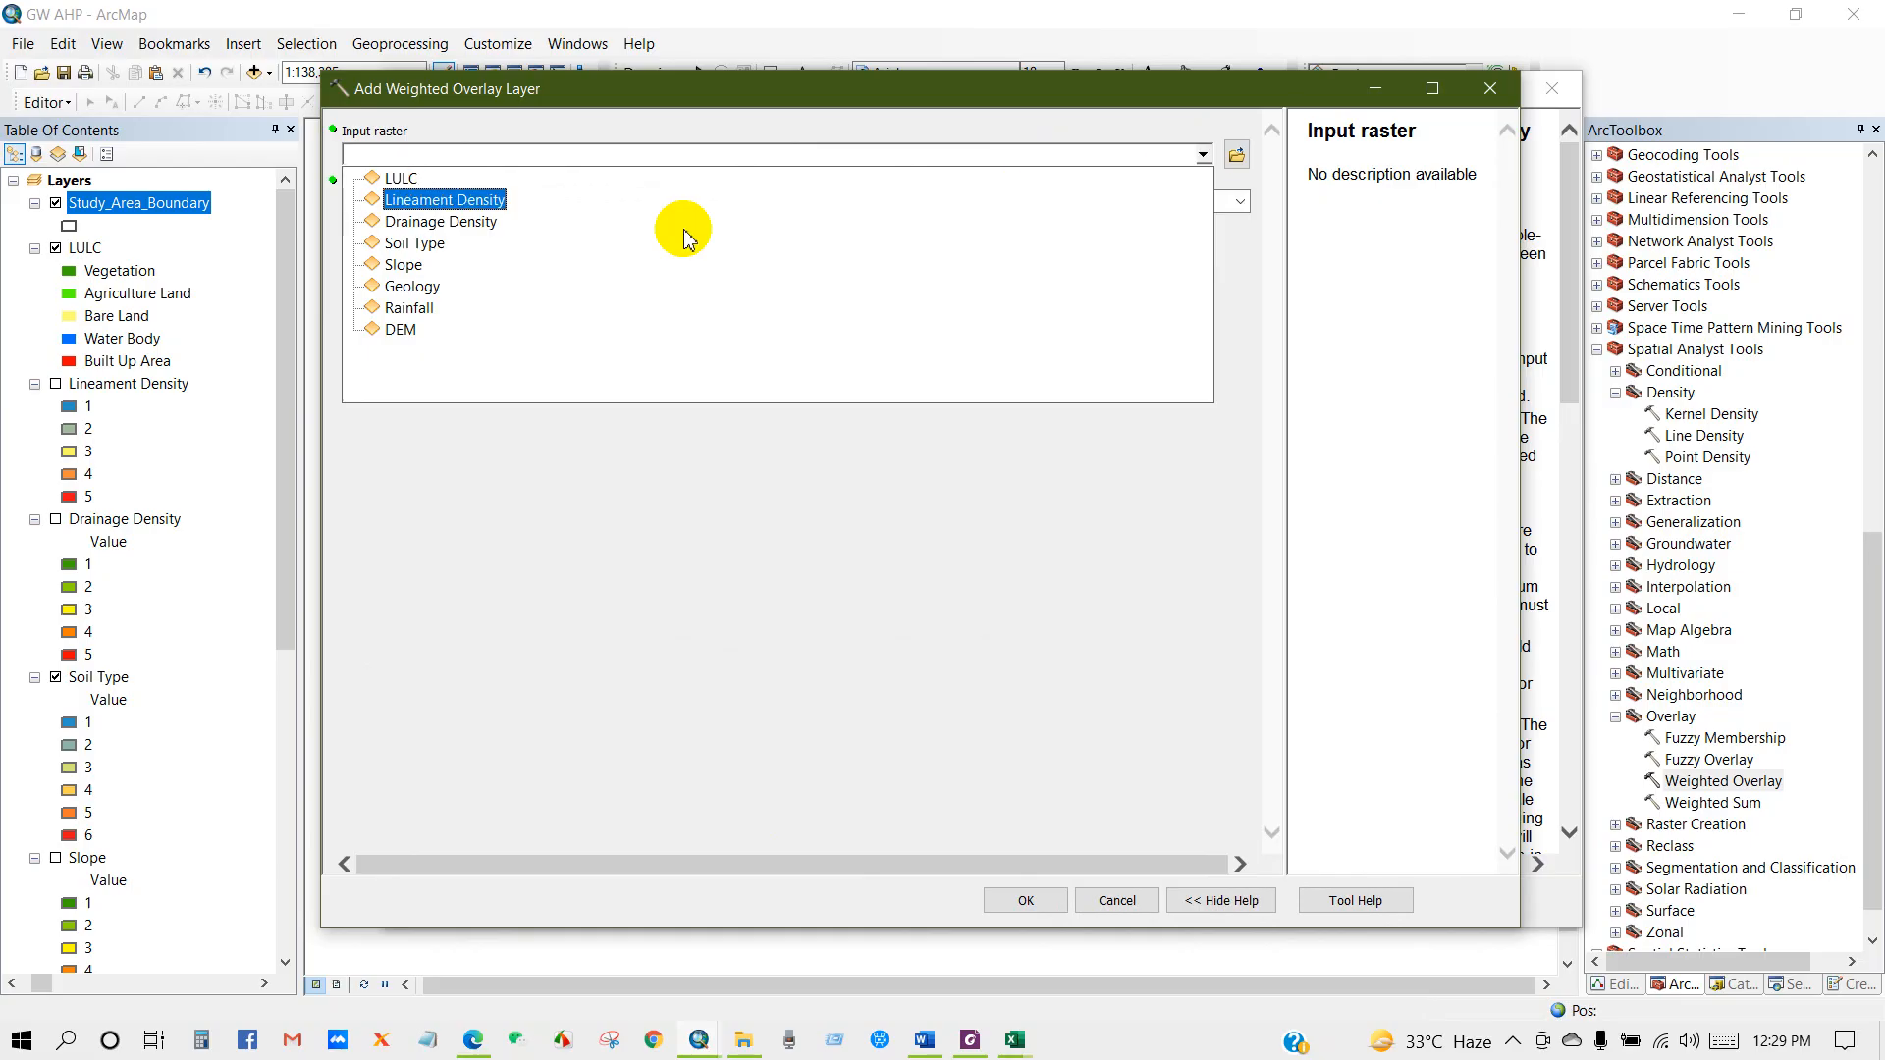
pyautogui.click(416, 309)
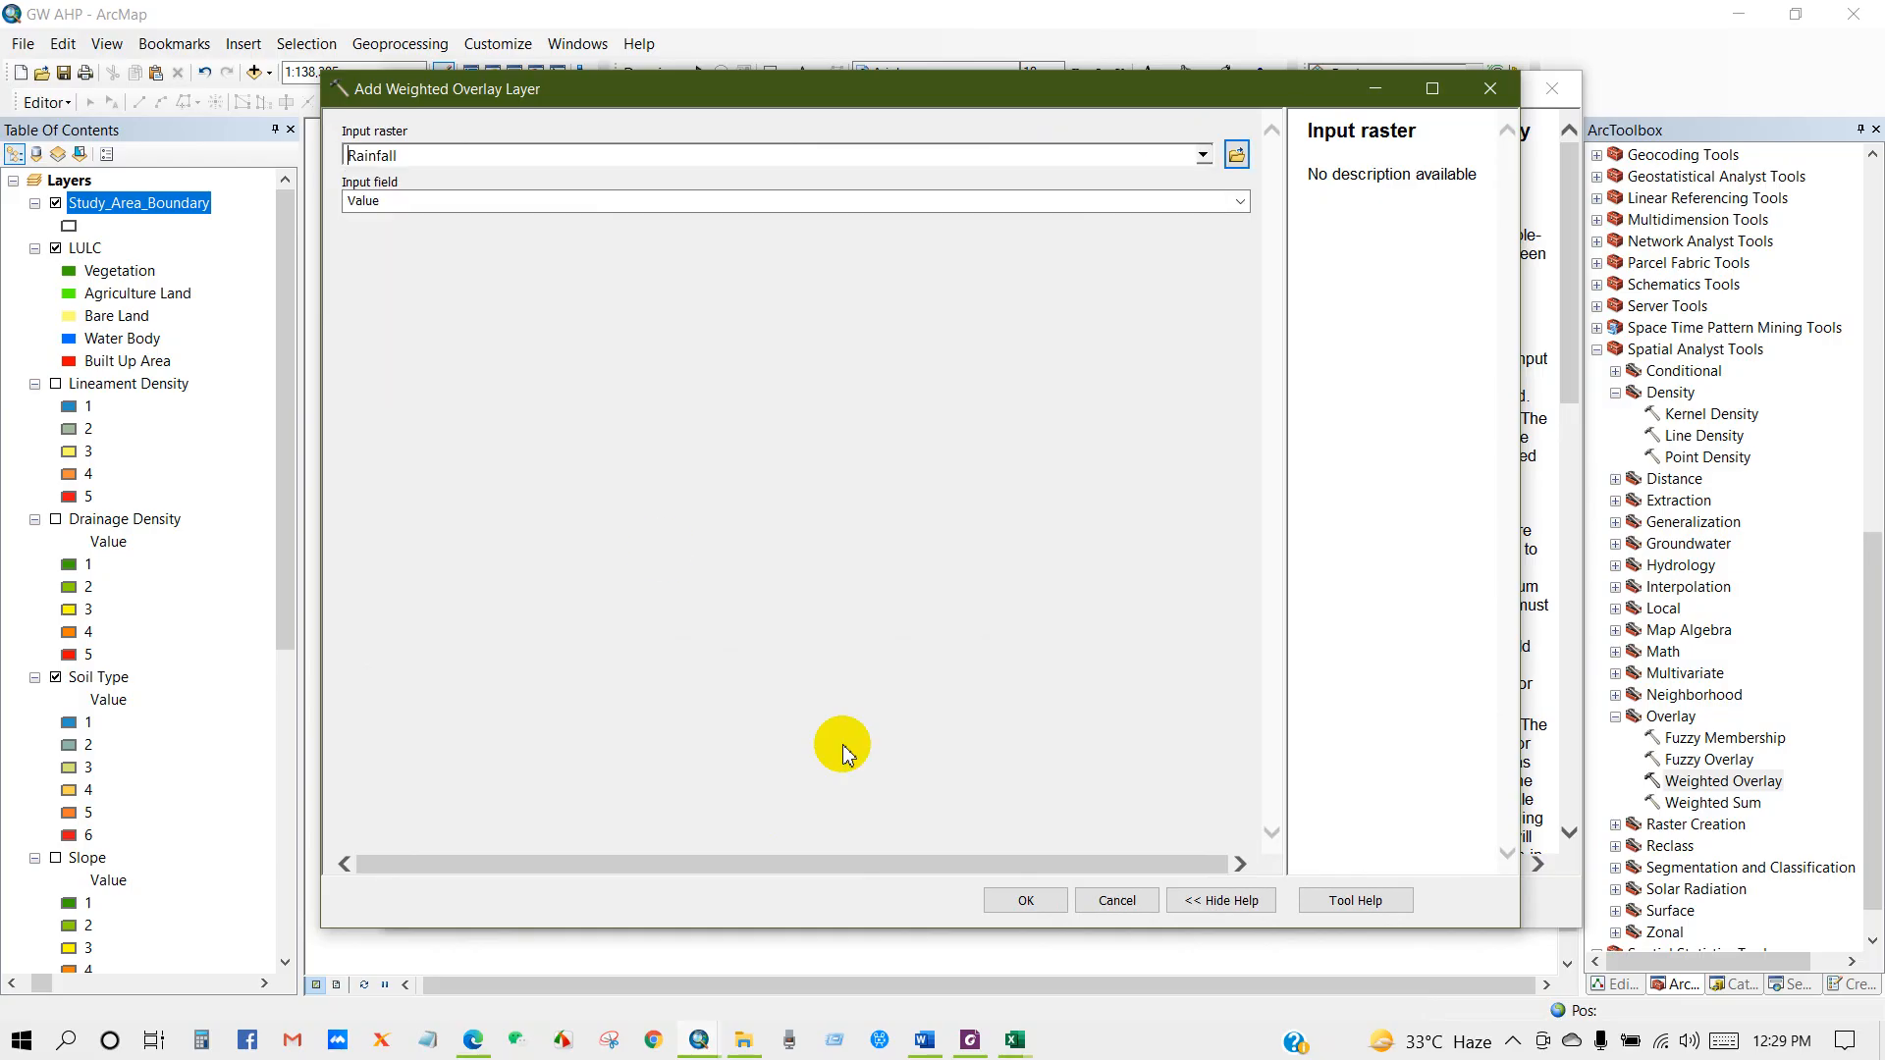
pyautogui.click(1021, 898)
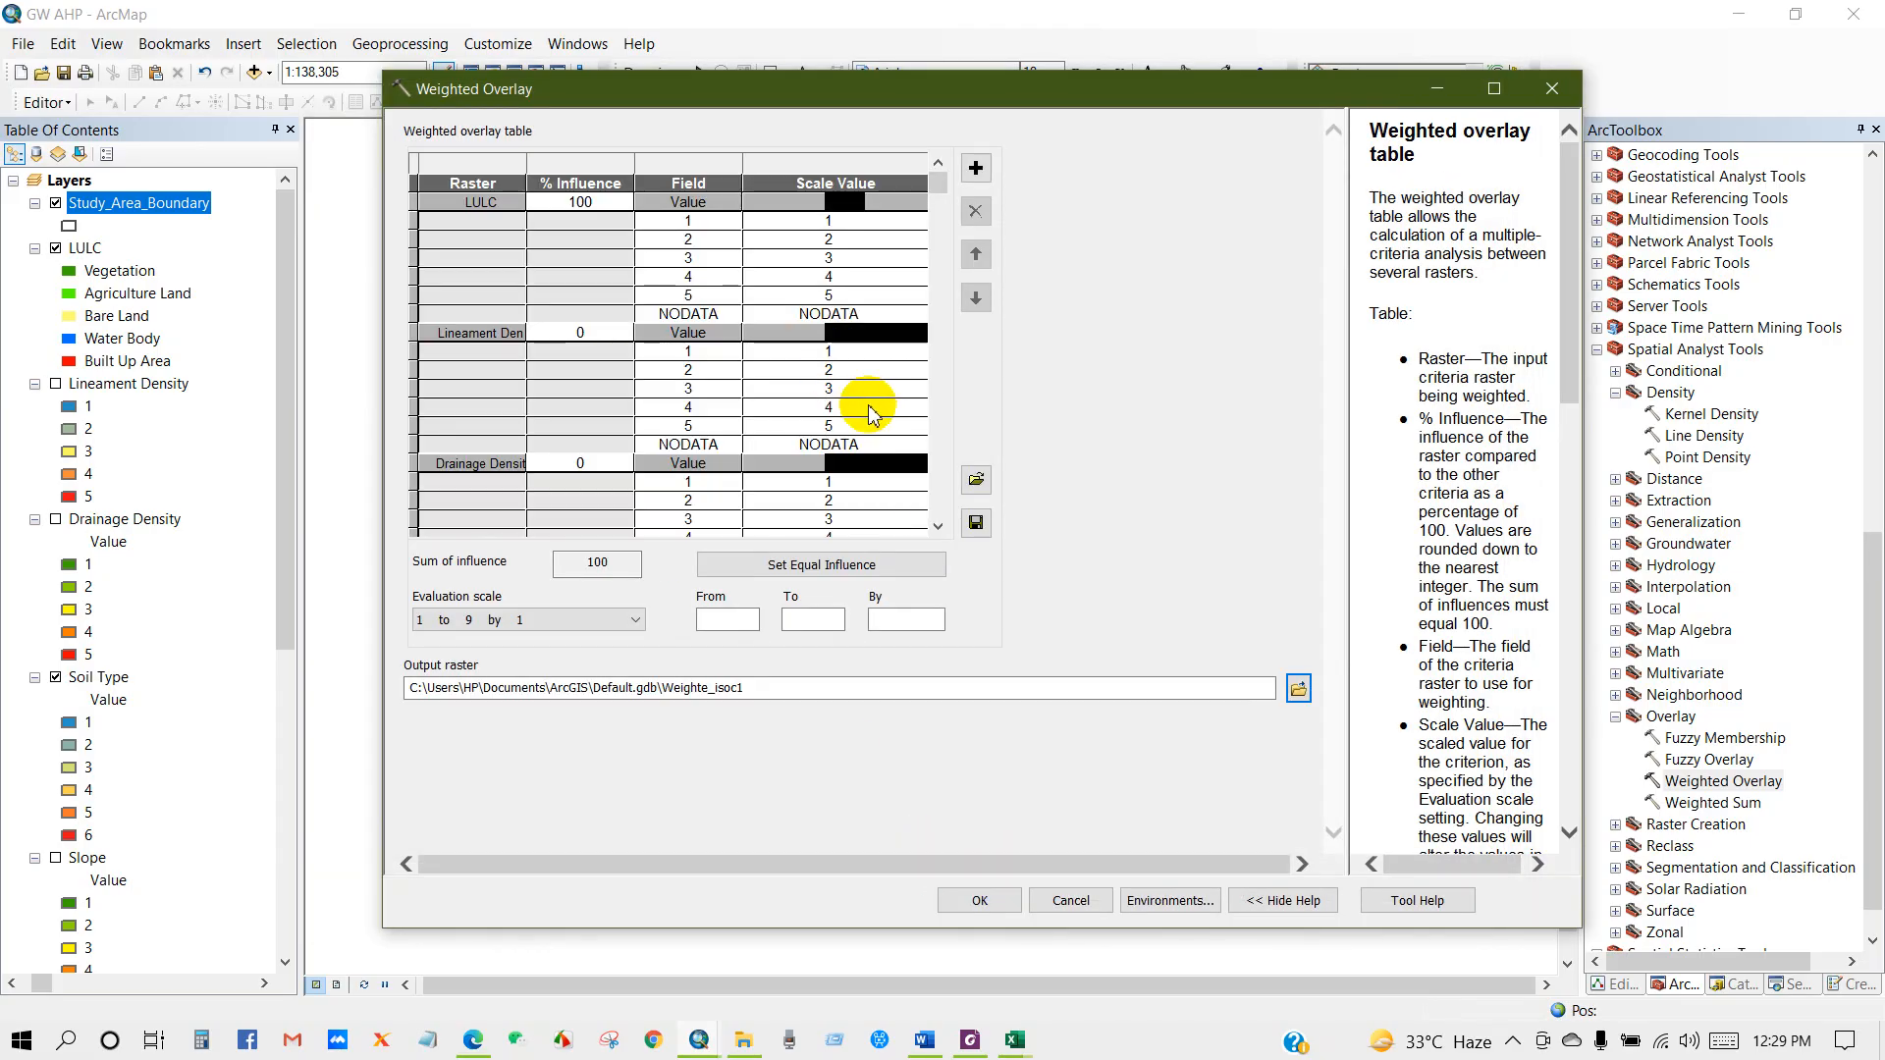
pyautogui.click(908, 479)
pyautogui.scroll(-9, 918, 496)
pyautogui.moveTo(934, 461); pyautogui.dragTo(957, 183)
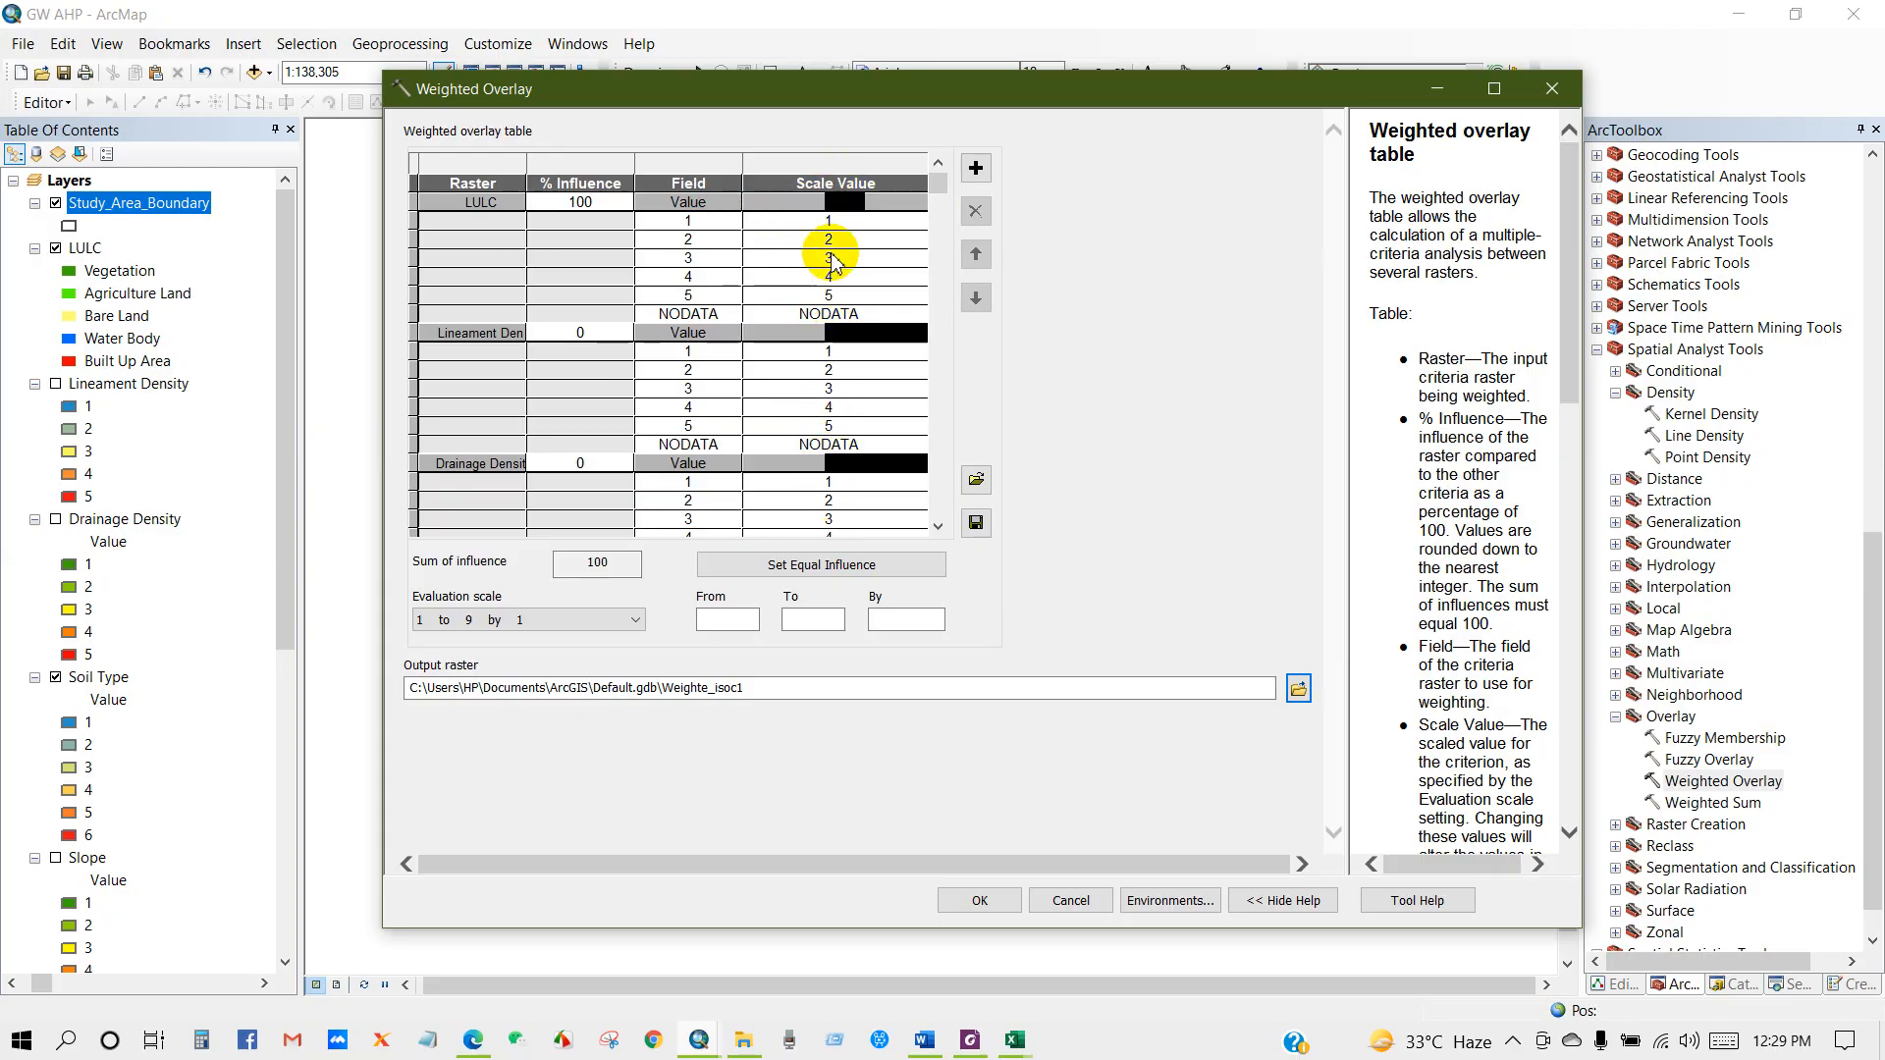
# Review the pairwise comparison matrix in Word and the AHP_Cal workbook's Summary sheet in Excel, returning to the Weighted Overlay dialog in ArcMap
pyautogui.click(924, 1040)
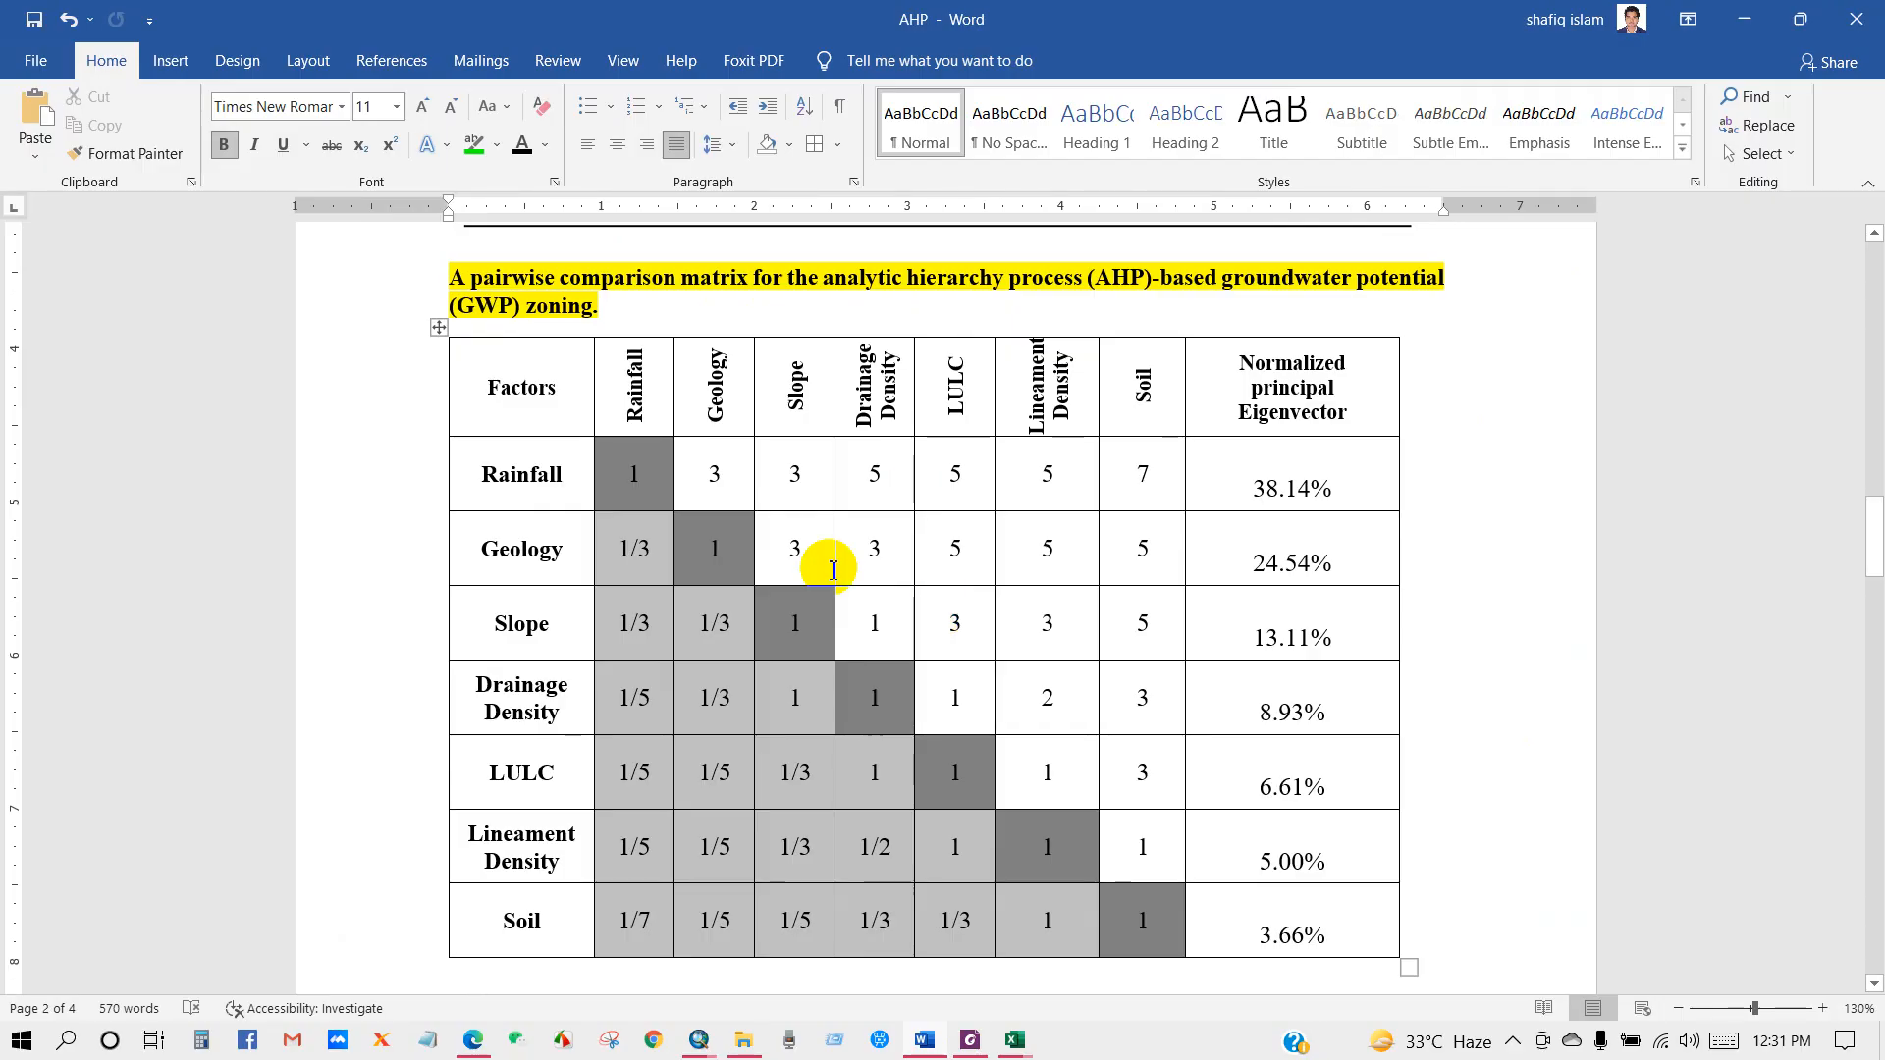
pyautogui.click(1017, 1042)
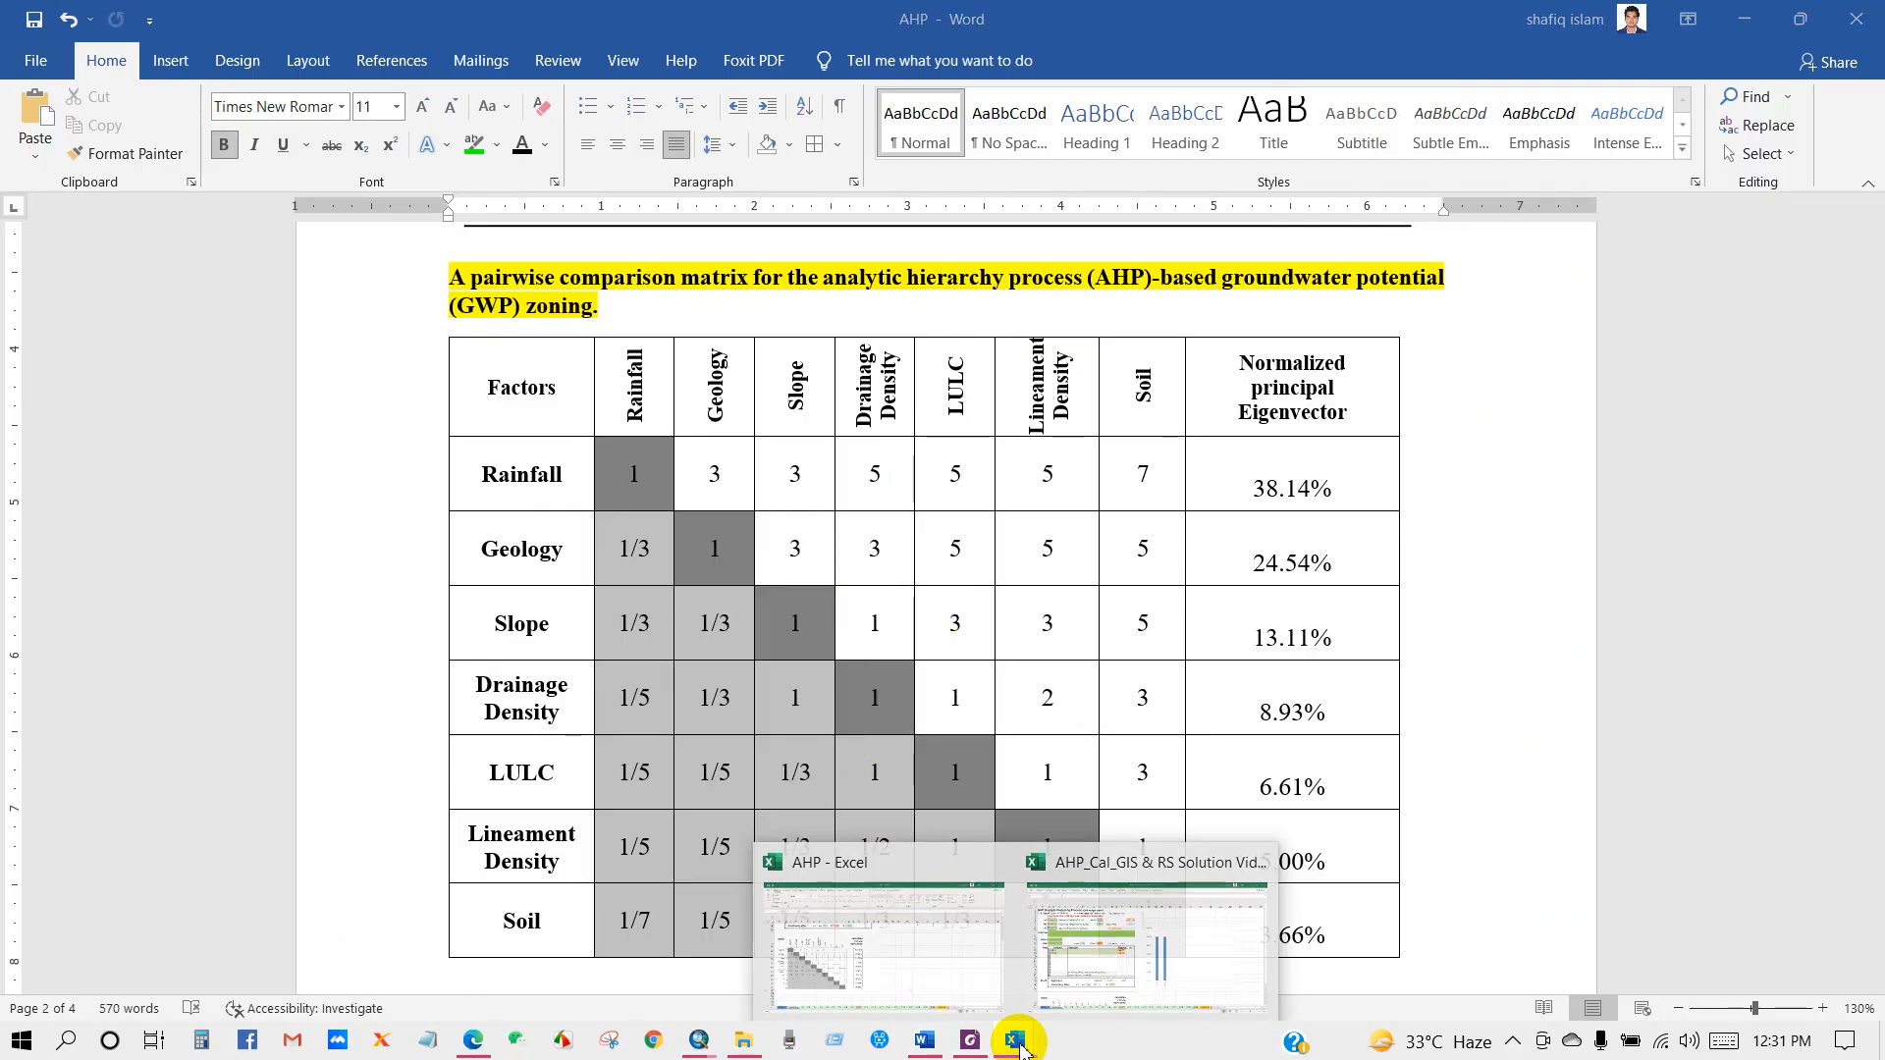
pyautogui.click(1092, 963)
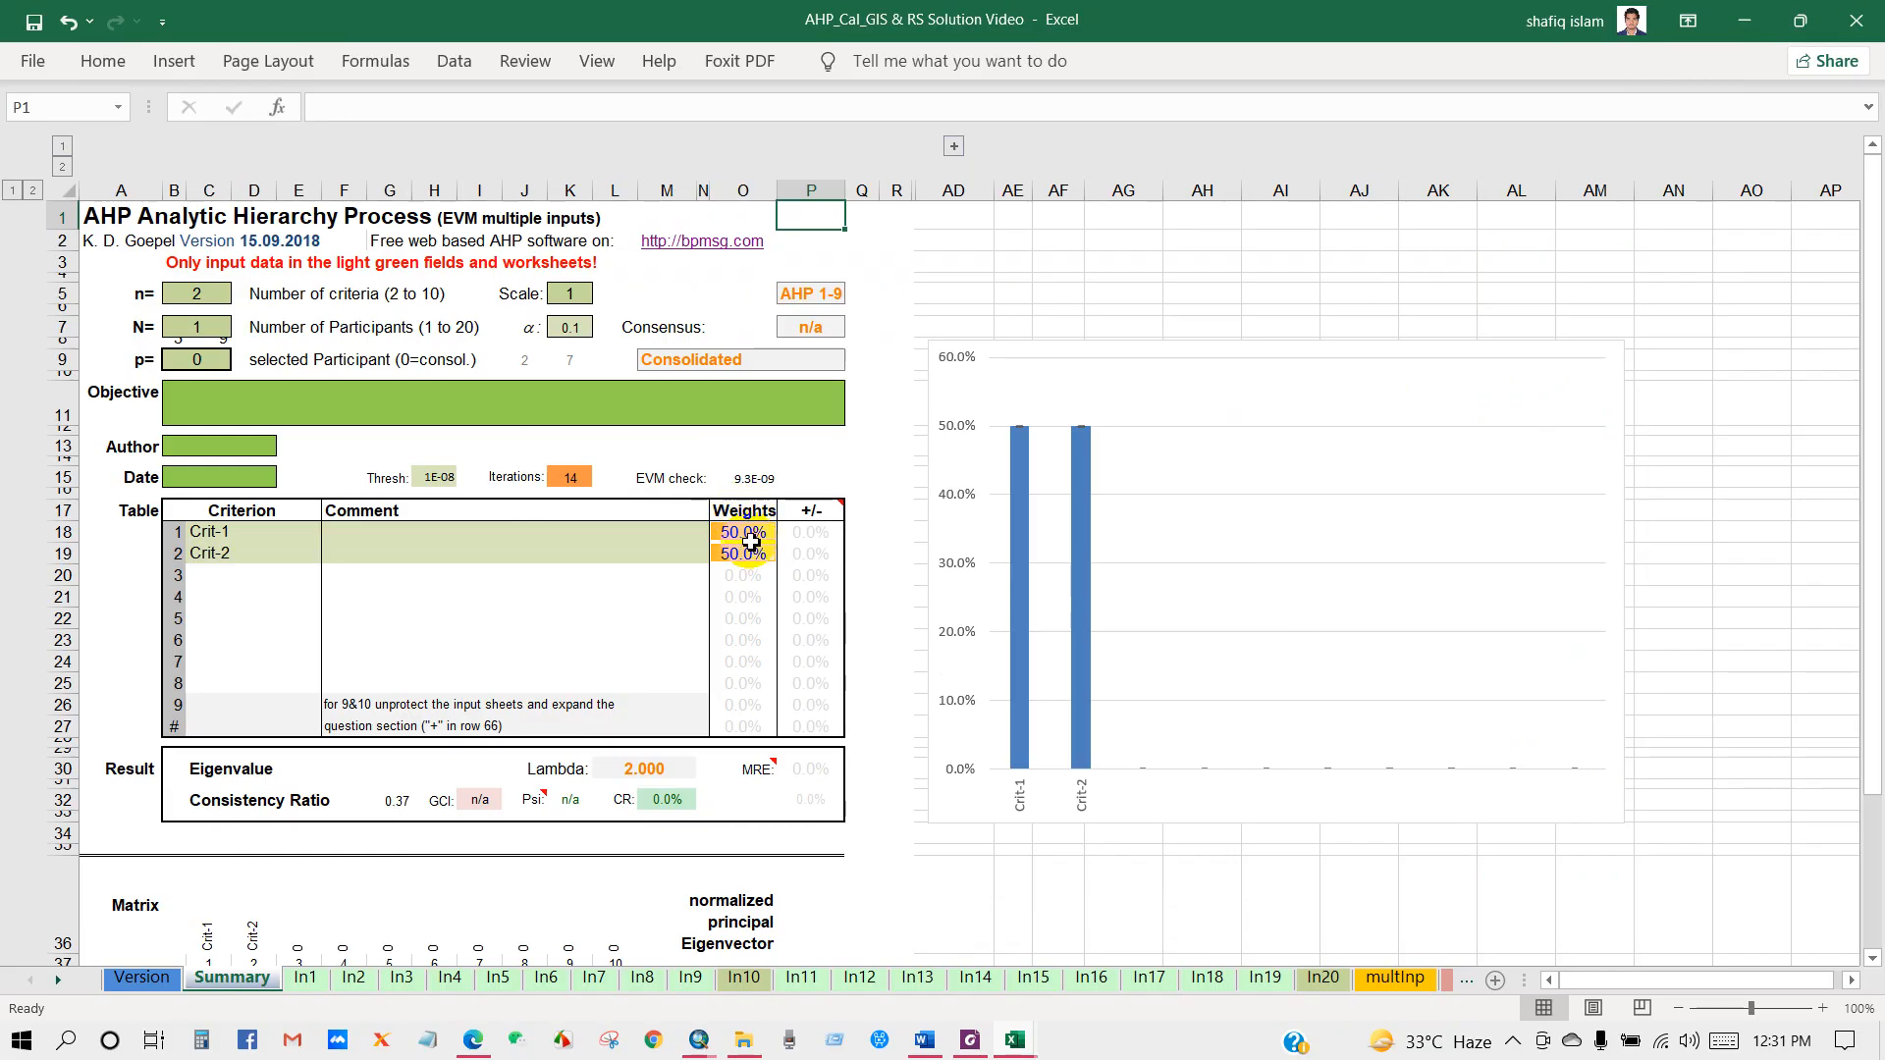
pyautogui.moveTo(703, 1043)
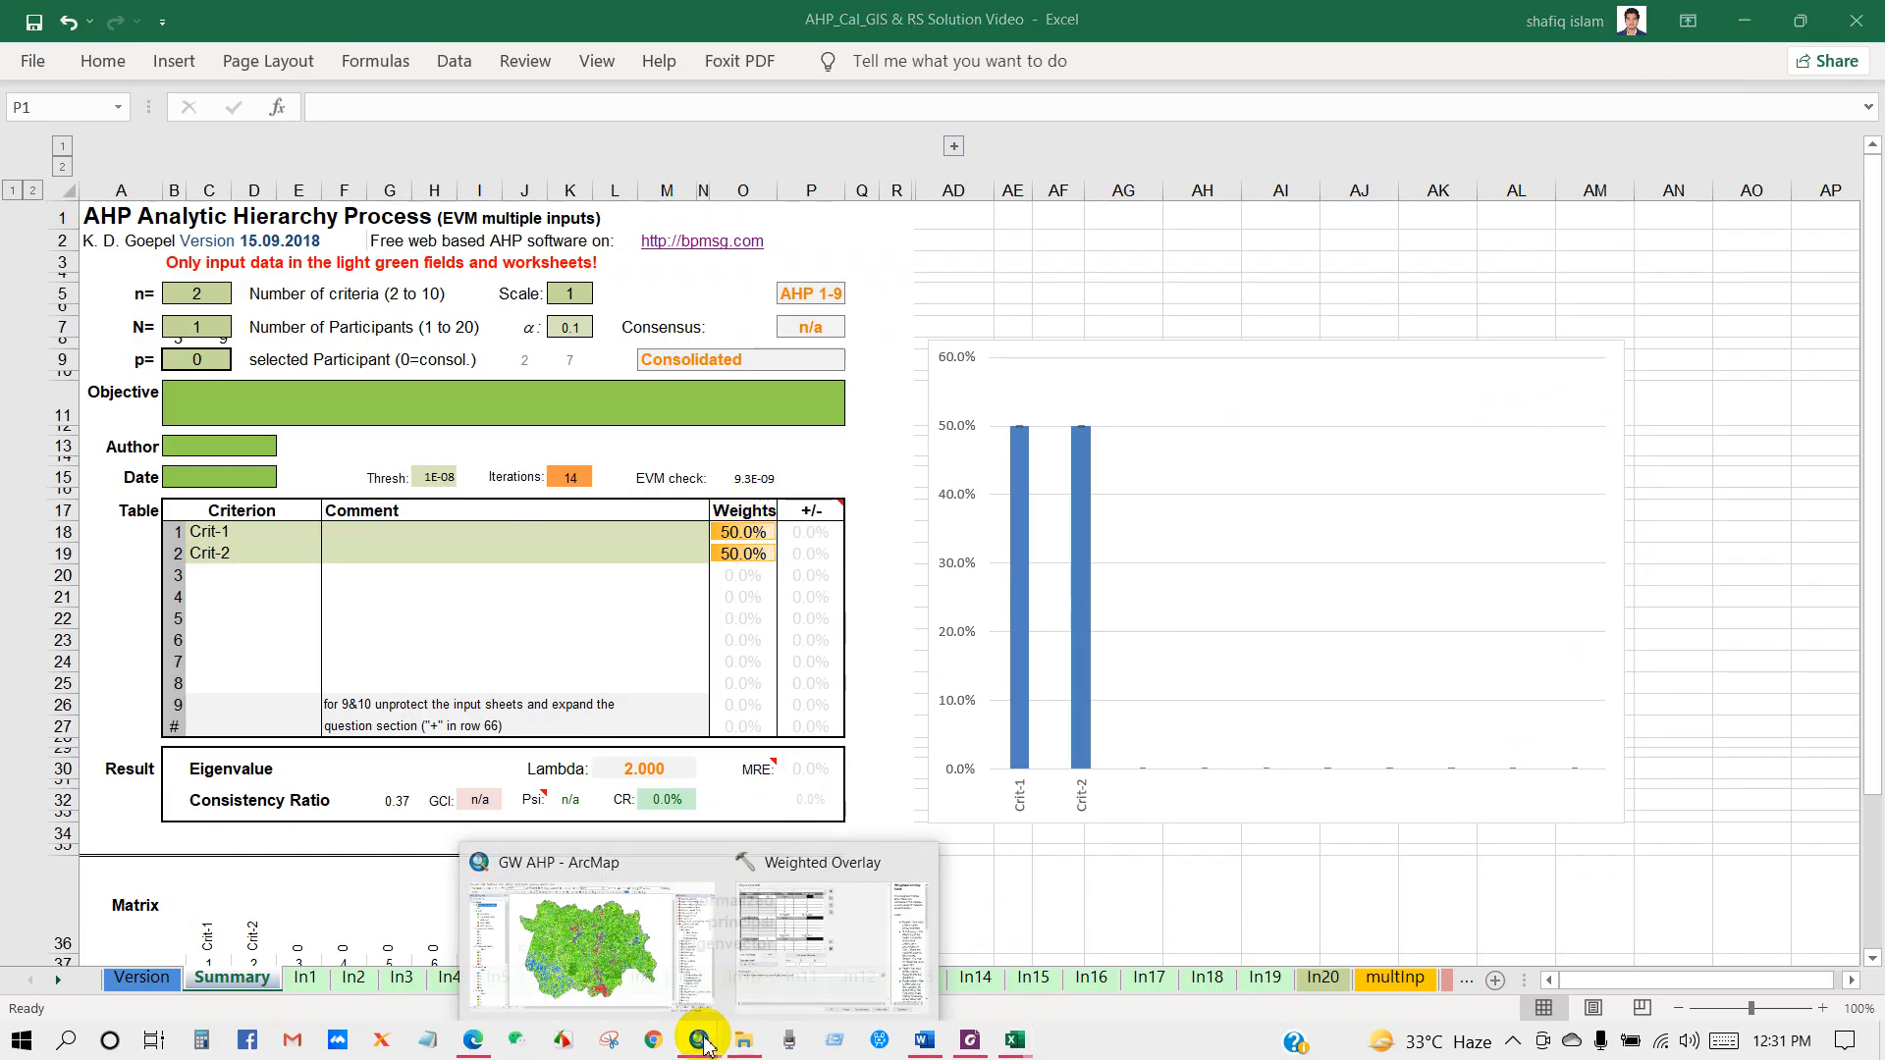
pyautogui.click(780, 954)
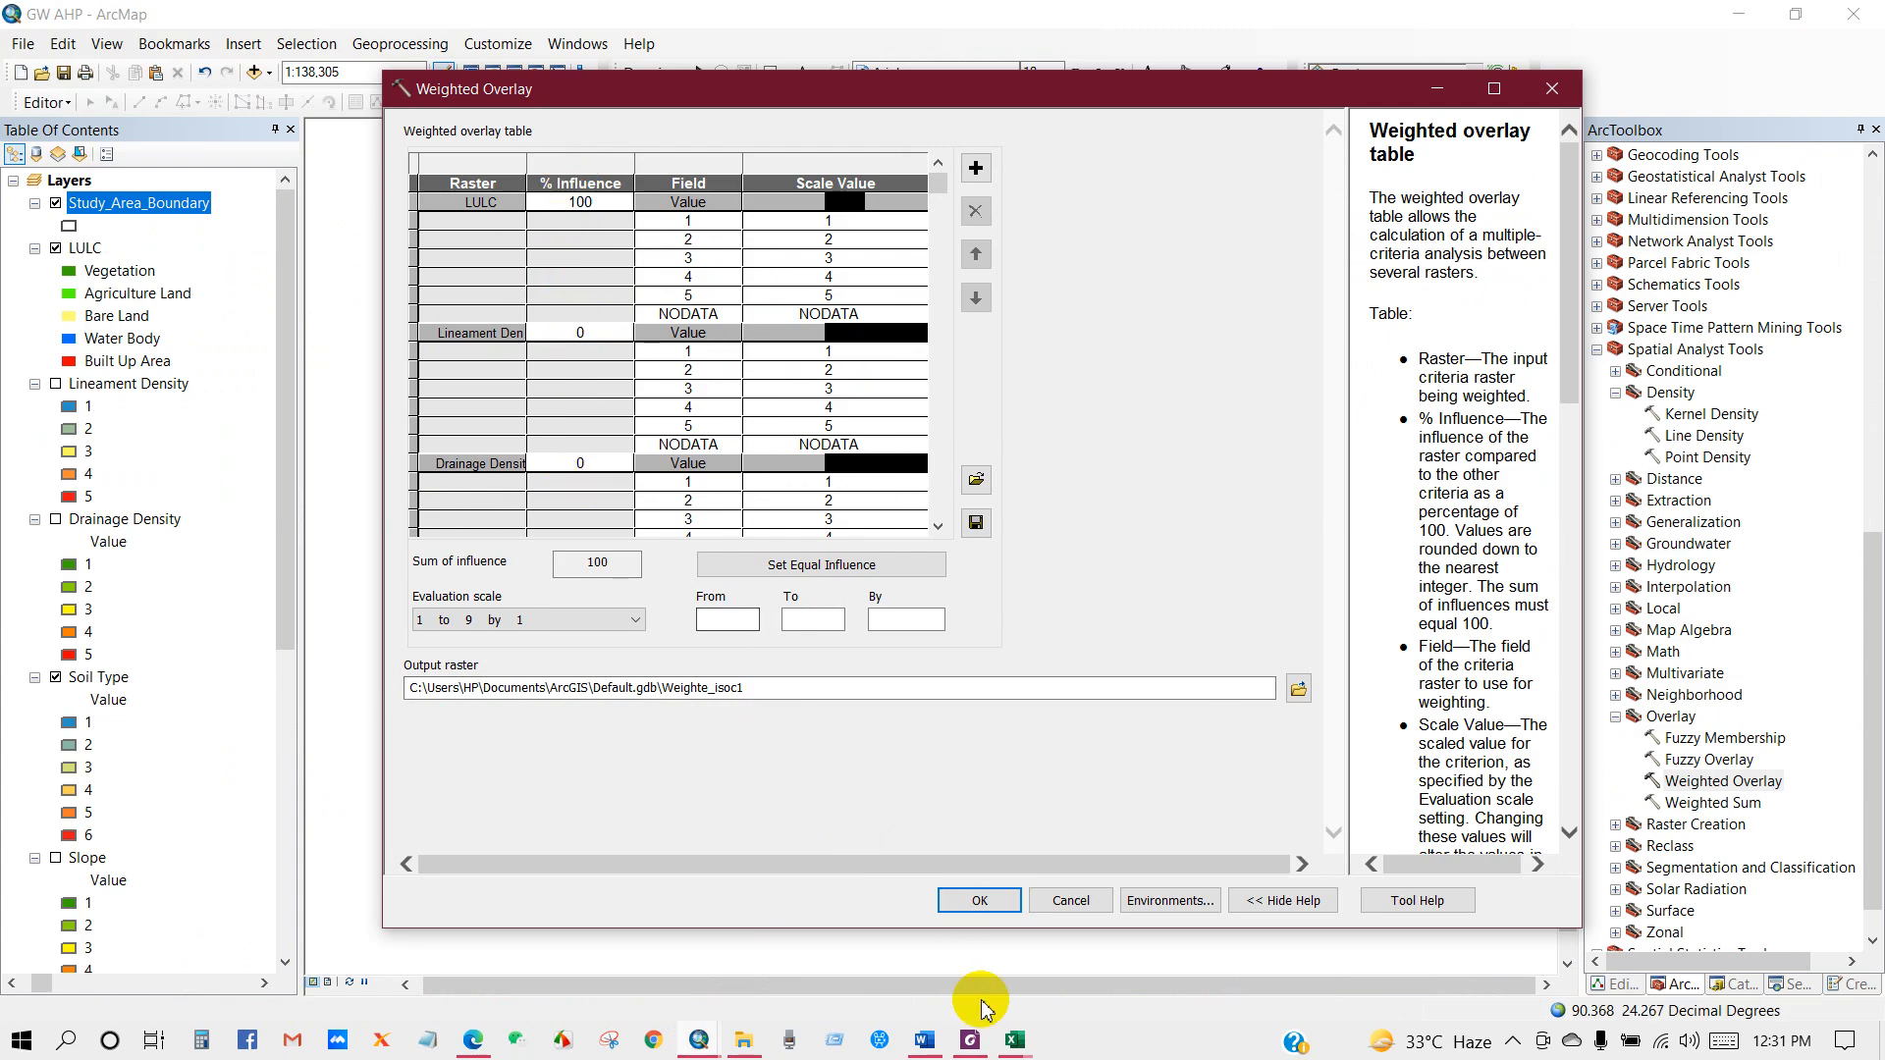
# Switch to the AHP_Cal workbook in Excel, recheck the comparison matrix in the AHP Word document, and return to the workbook's Summary sheet
pyautogui.moveTo(1016, 1037)
pyautogui.click(1110, 960)
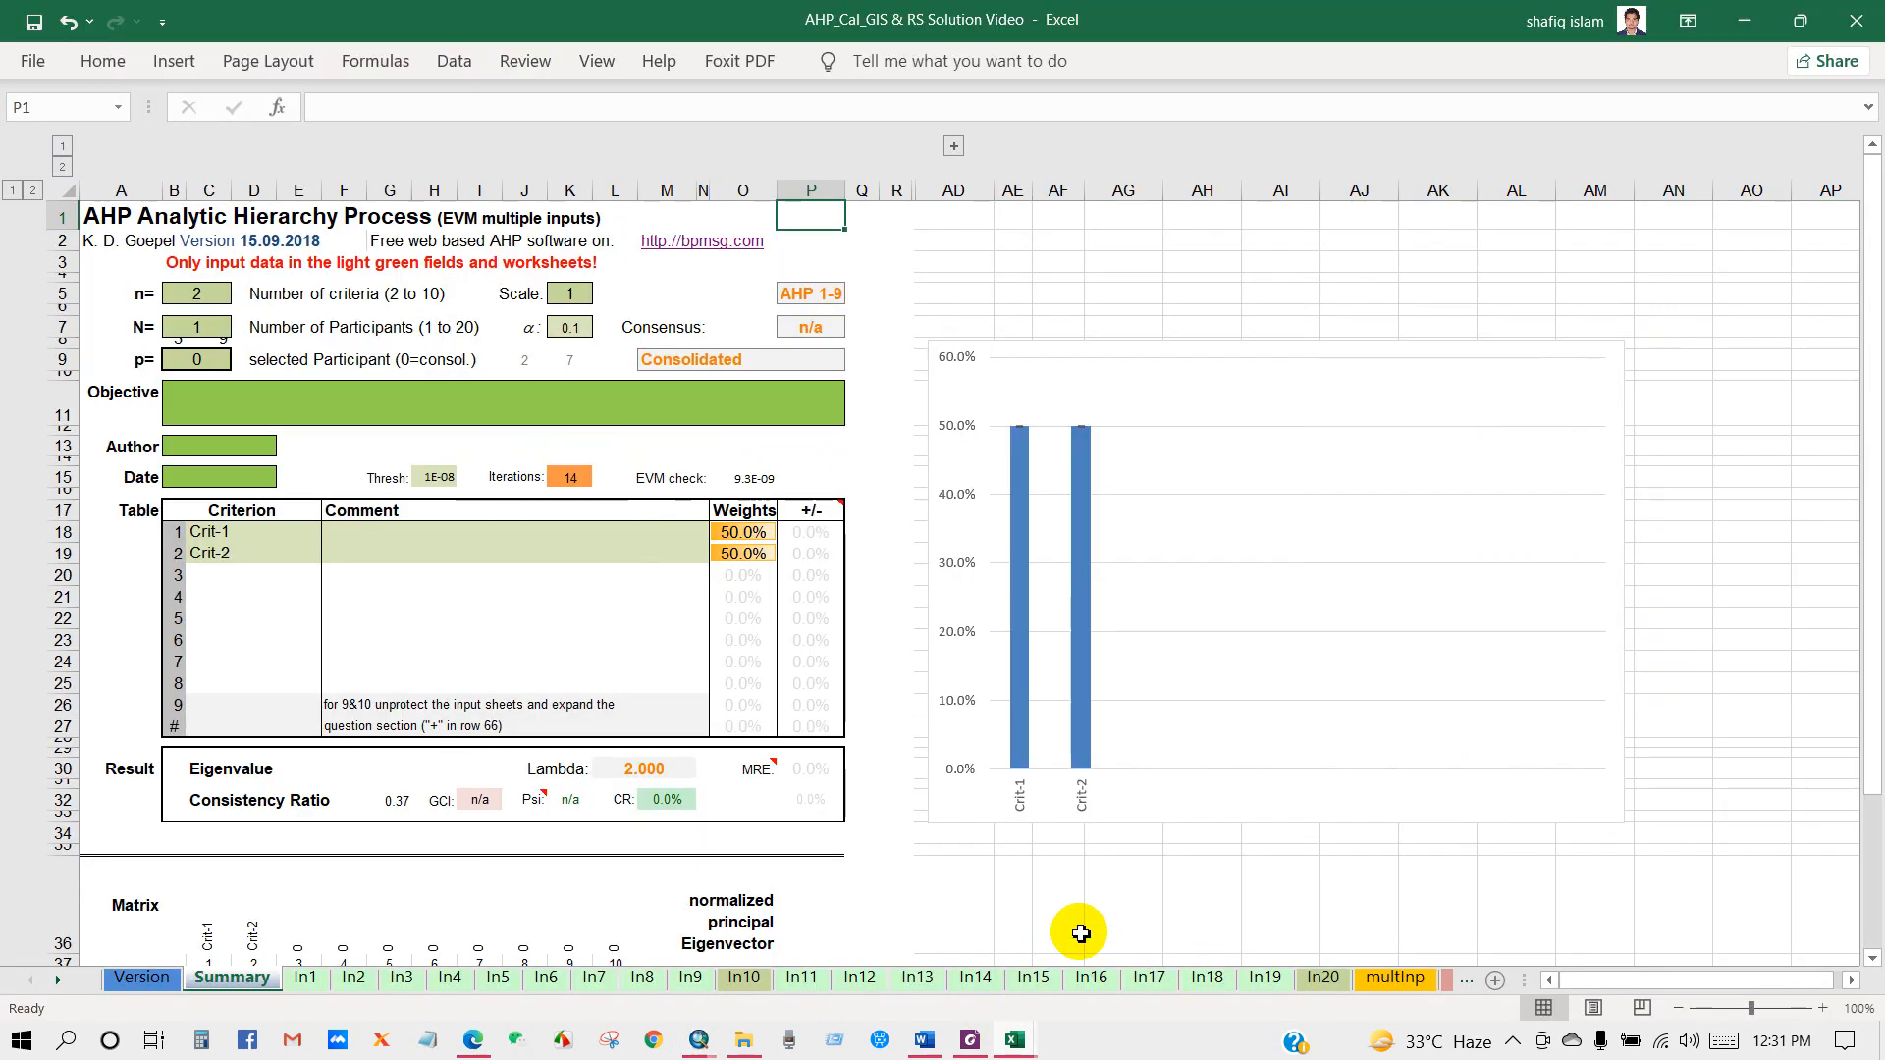
pyautogui.click(924, 1040)
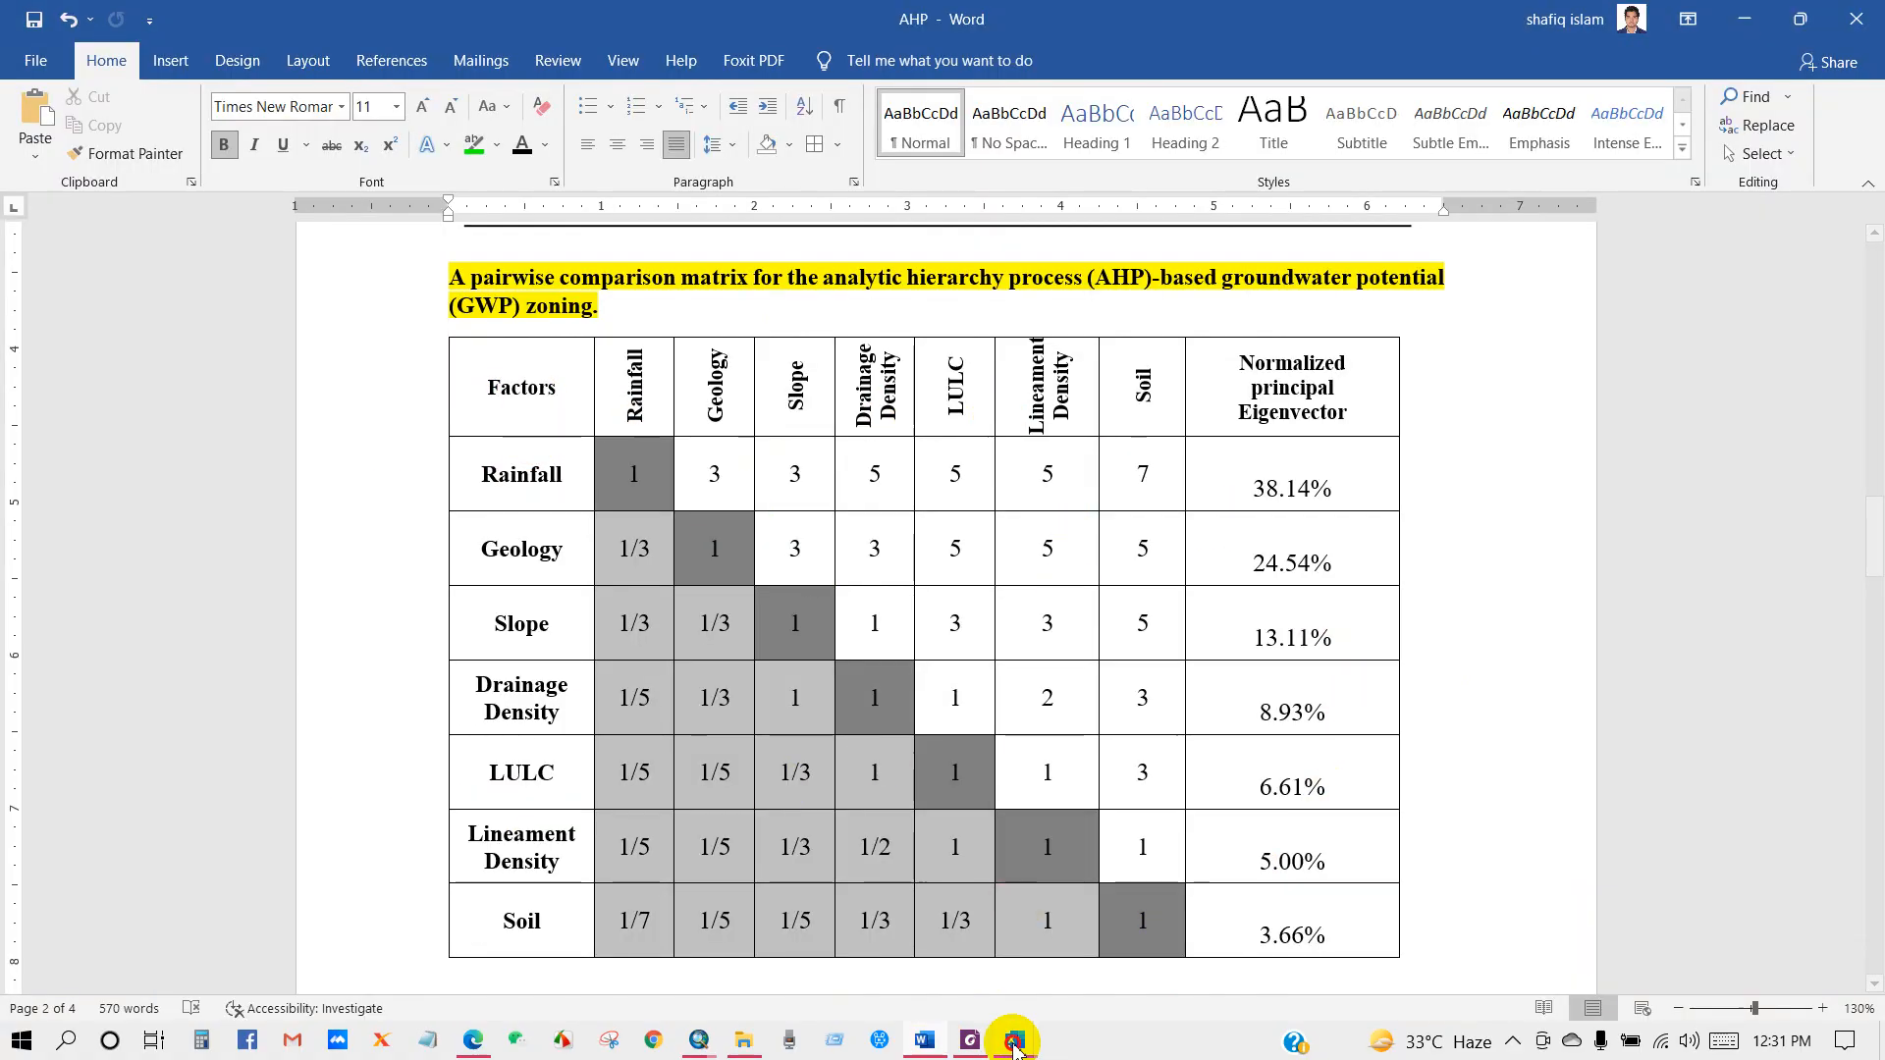
pyautogui.moveTo(1014, 1040)
pyautogui.click(1073, 984)
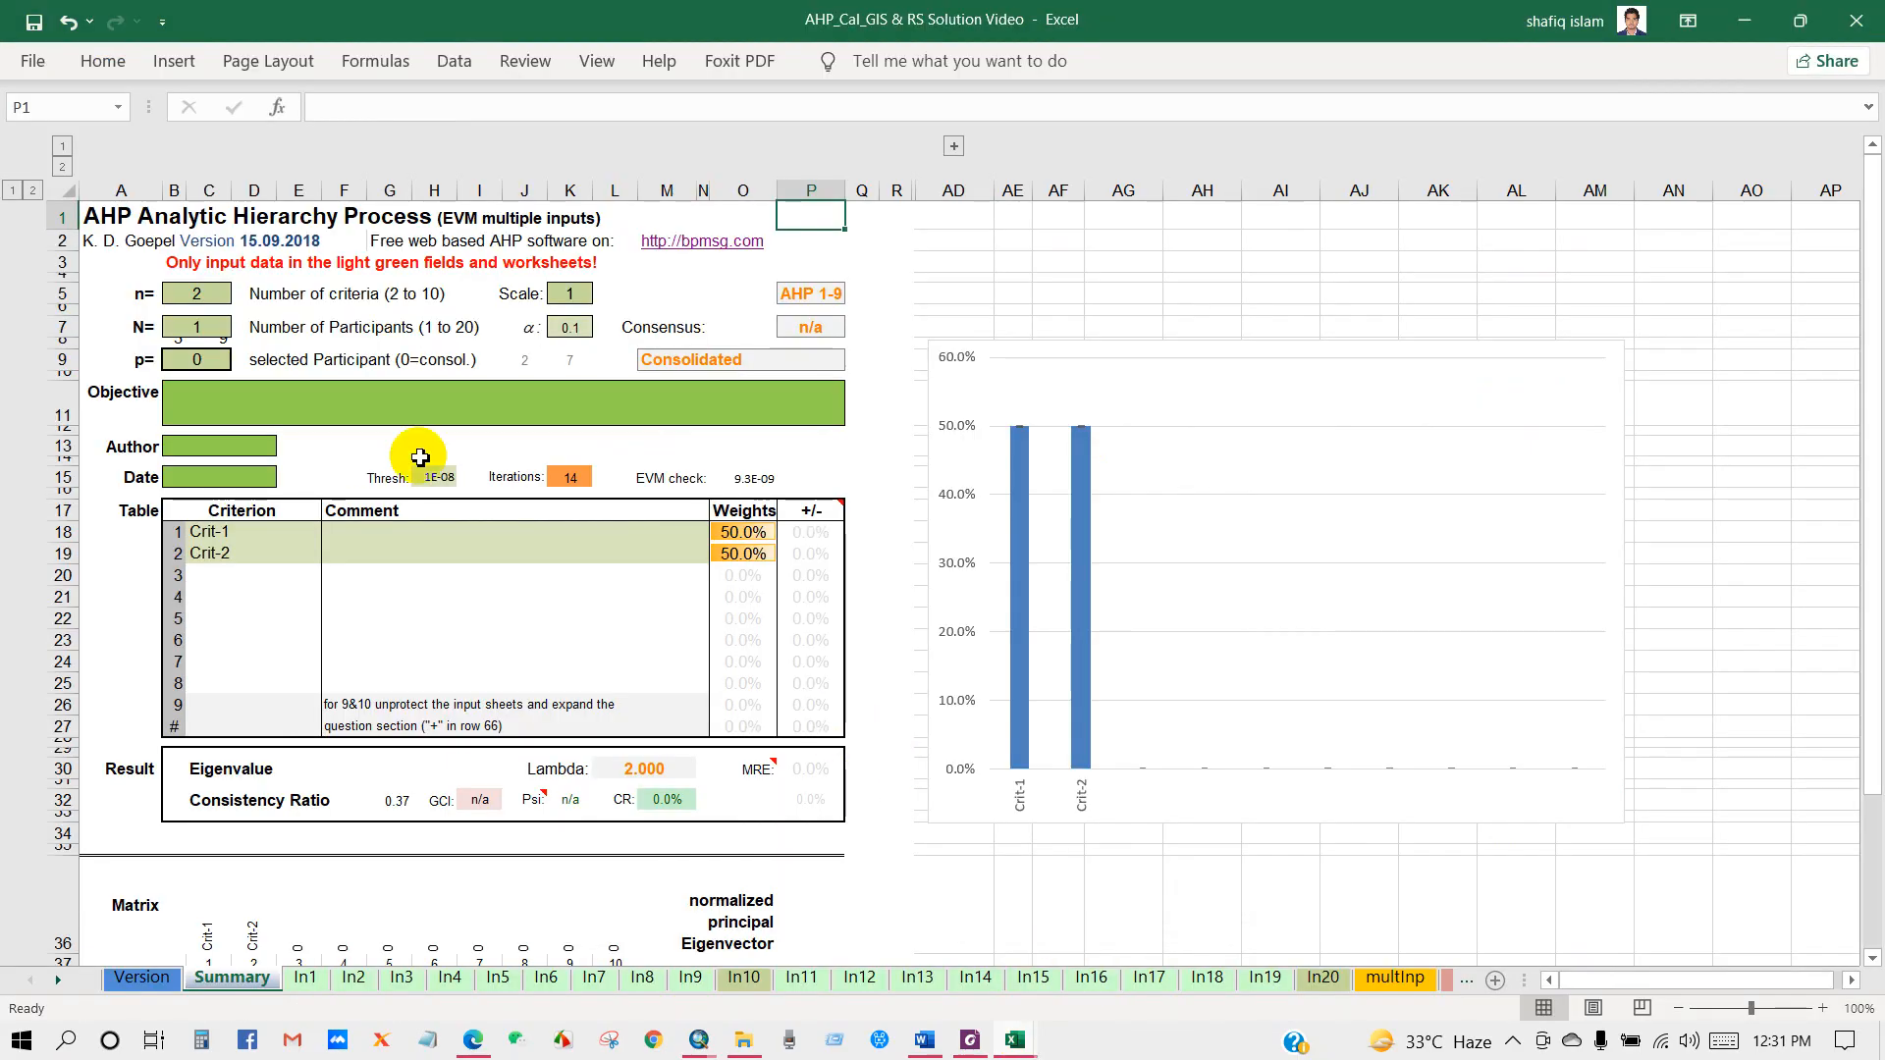
# Set the number of criteria to 7 and enter the objective "Identification of Groundwater Potential Zone and Mapping using GIS/Remote Sensing Techniques and Analytic Hierarchy Process (AHP)"
pyautogui.click(203, 297)
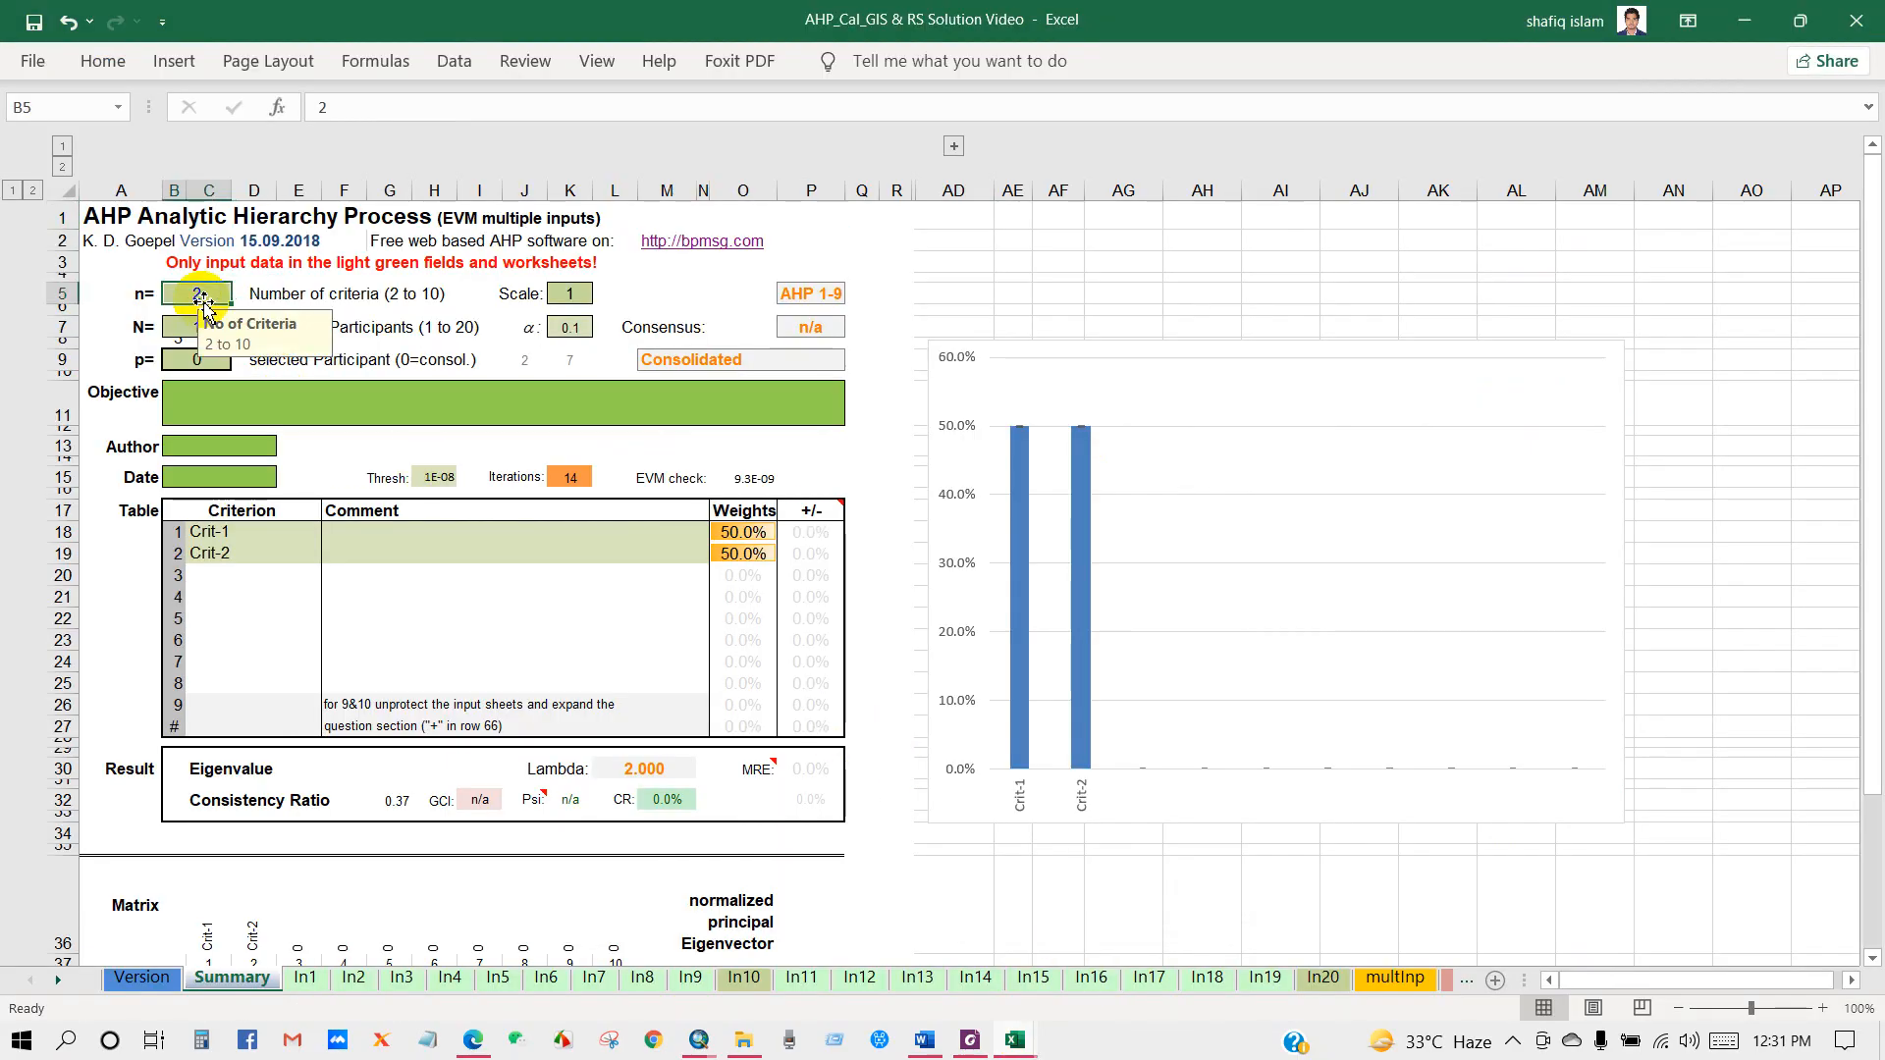
pyautogui.write('7')
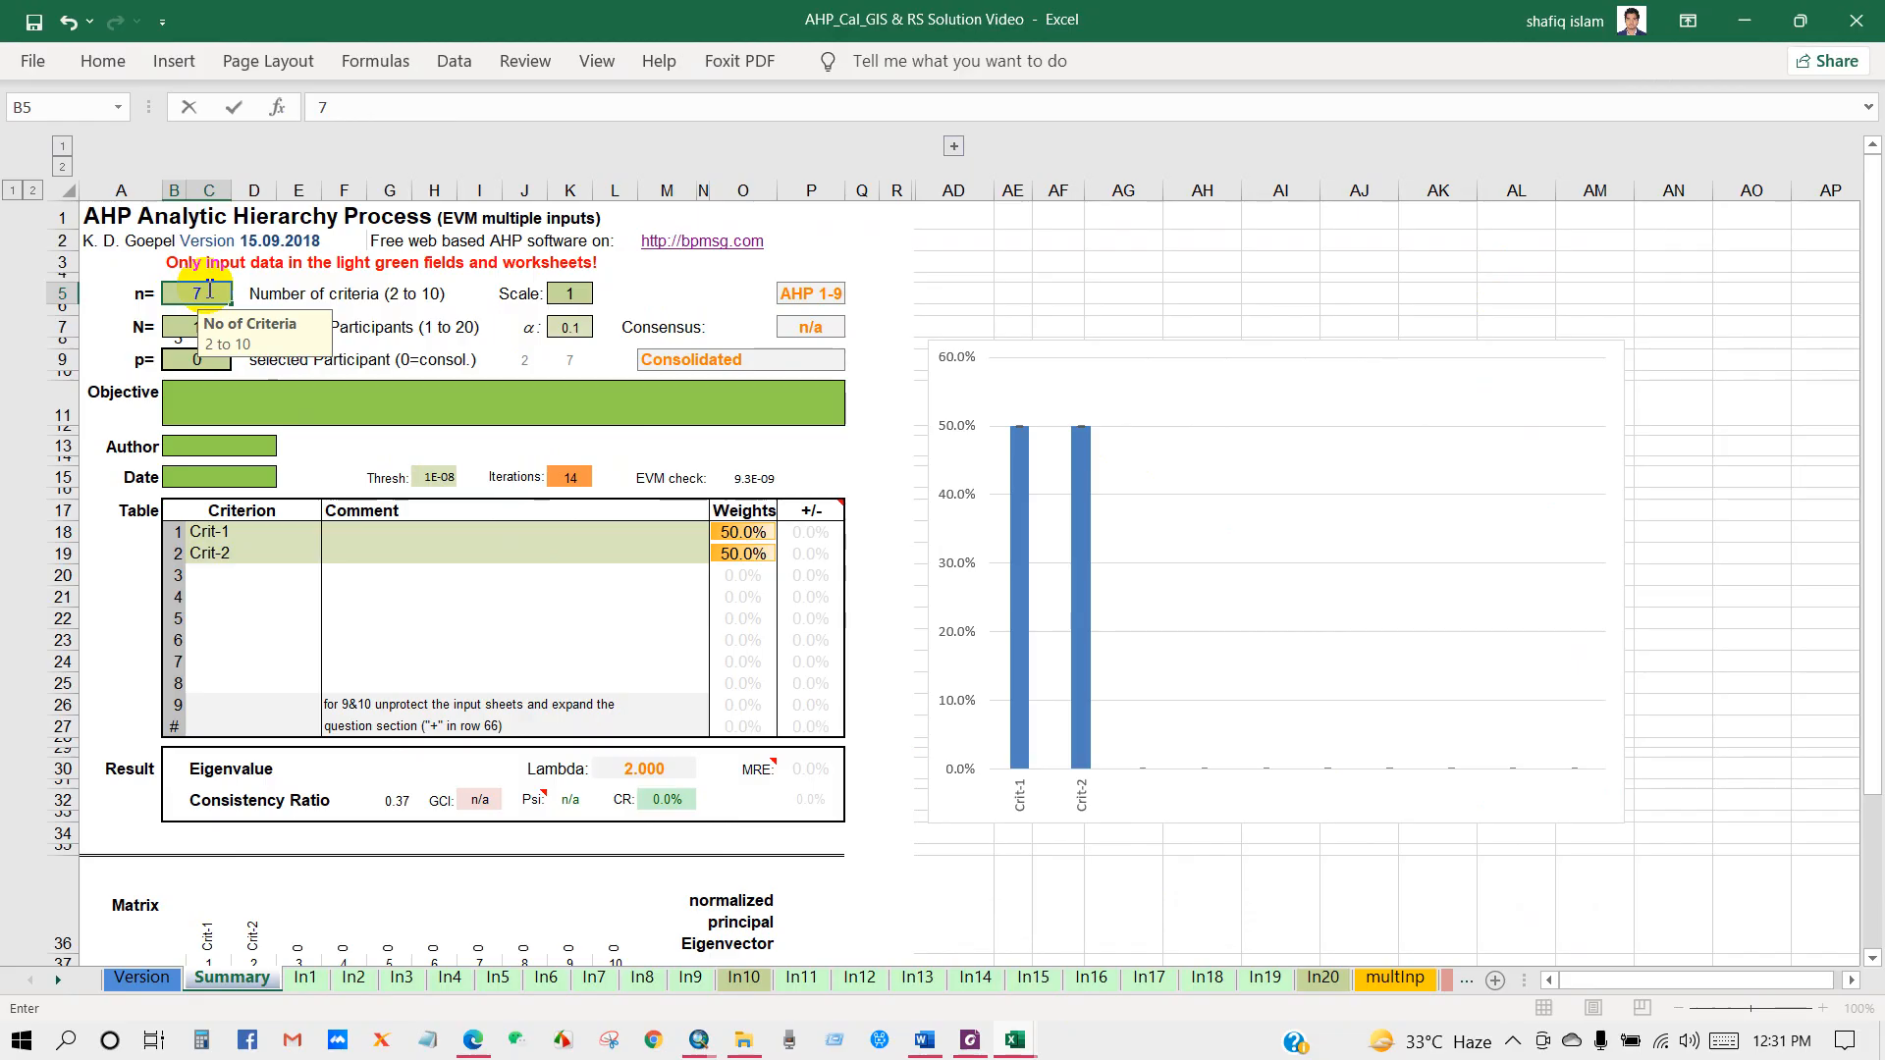
pyautogui.click(213, 404)
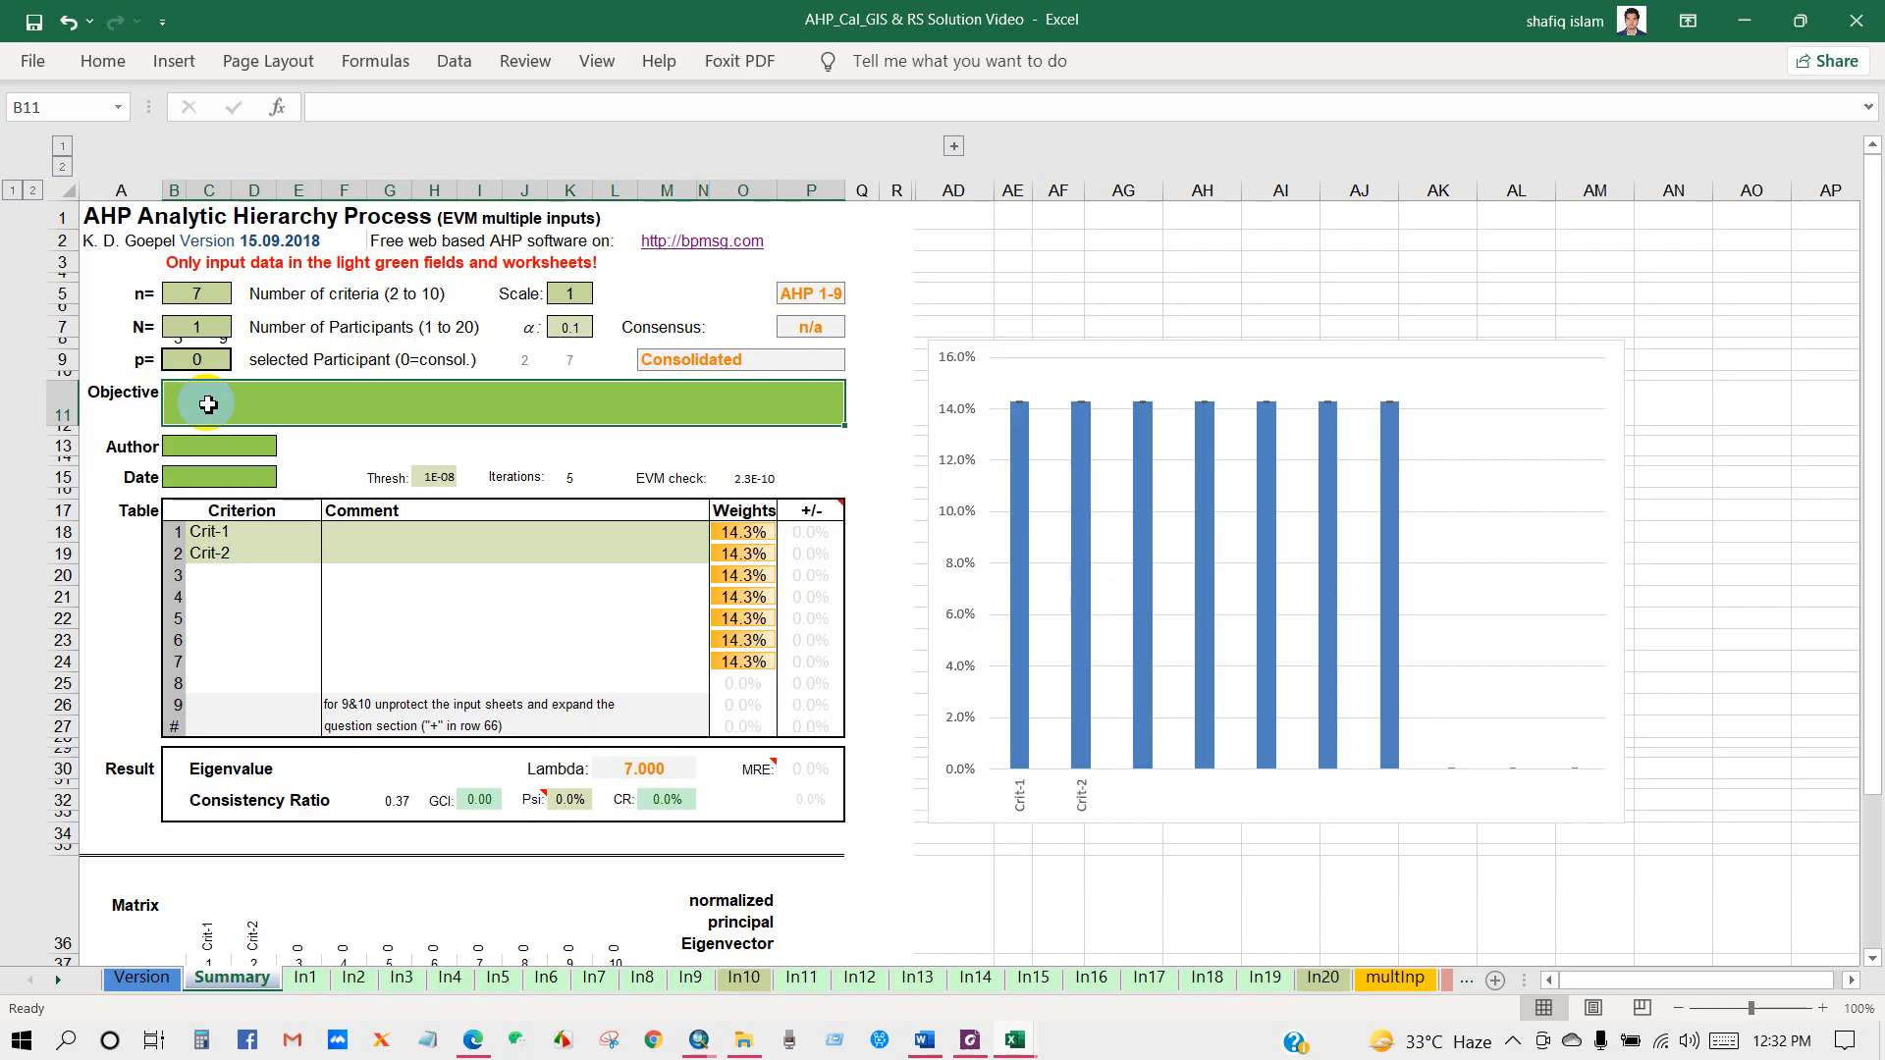
pyautogui.write('Id')
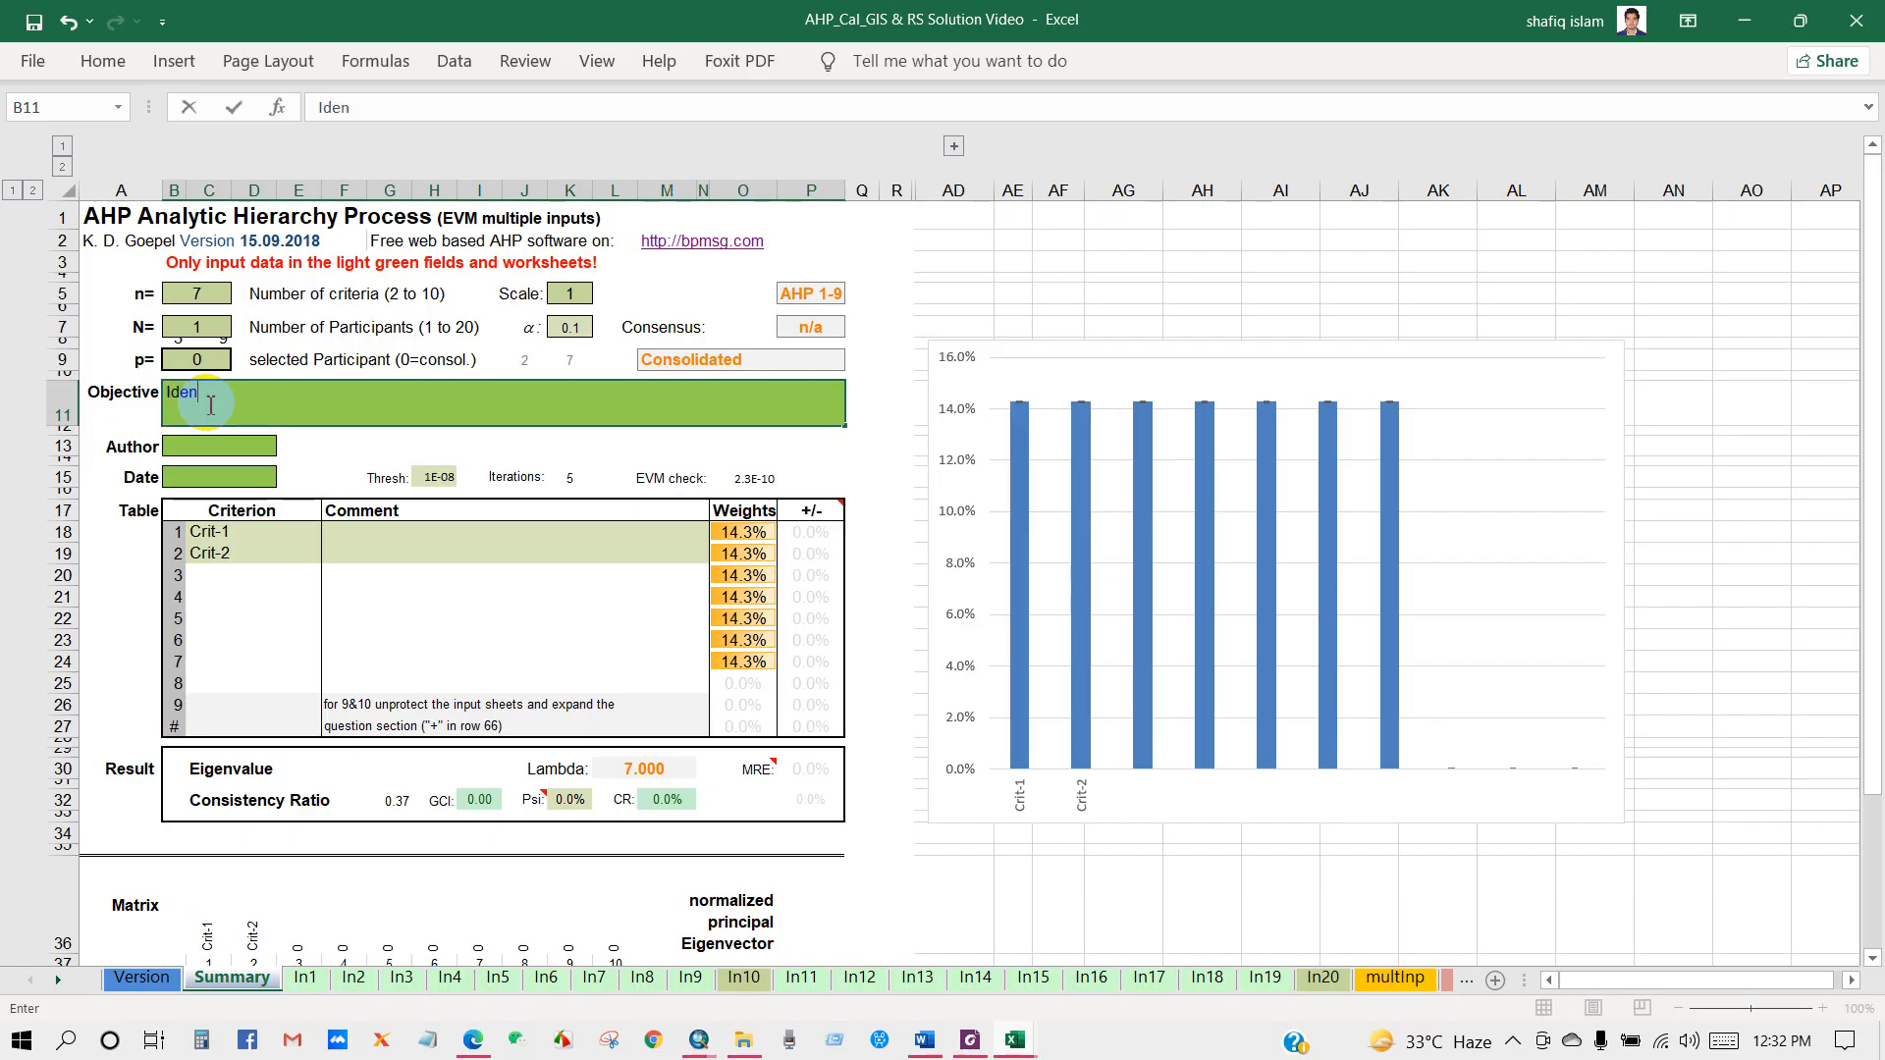
pyautogui.write('entification of Ground water potential one')
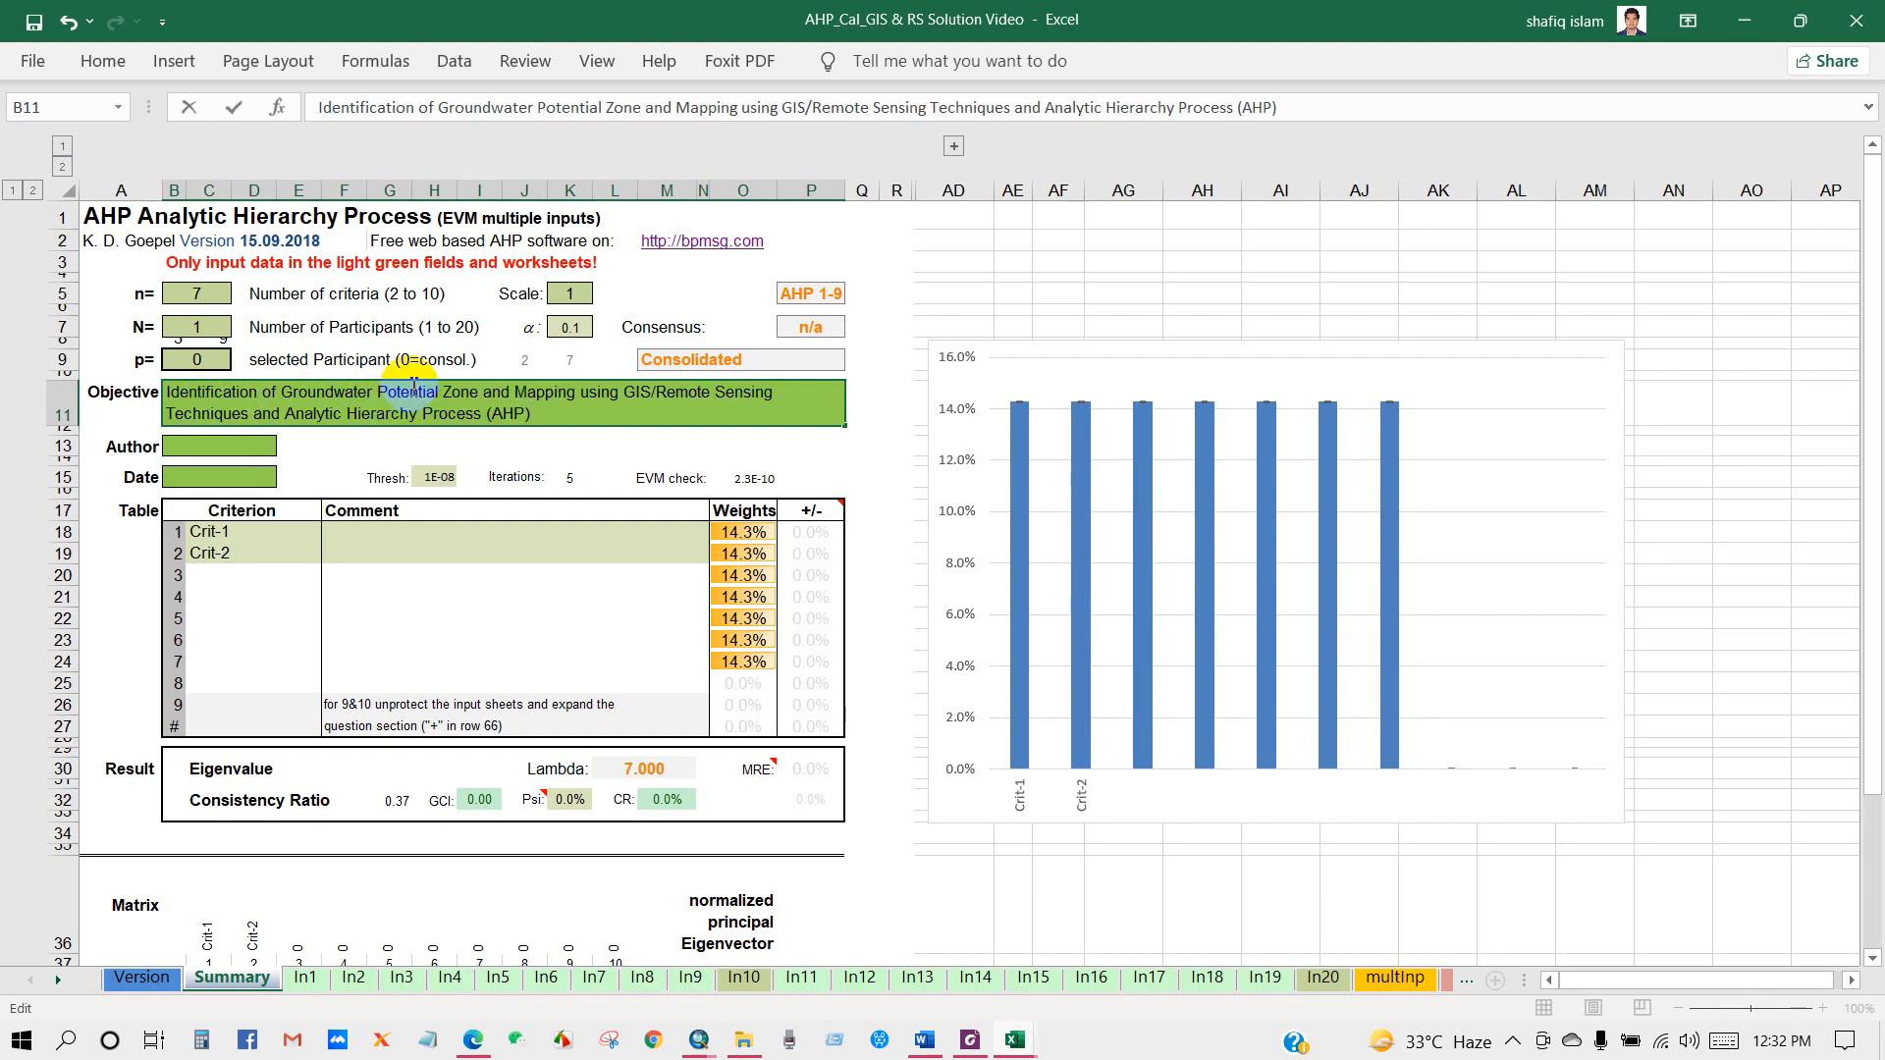
# Name the first three criteria in the Summary table Rainfall, Geology and Slope
pyautogui.click(237, 533)
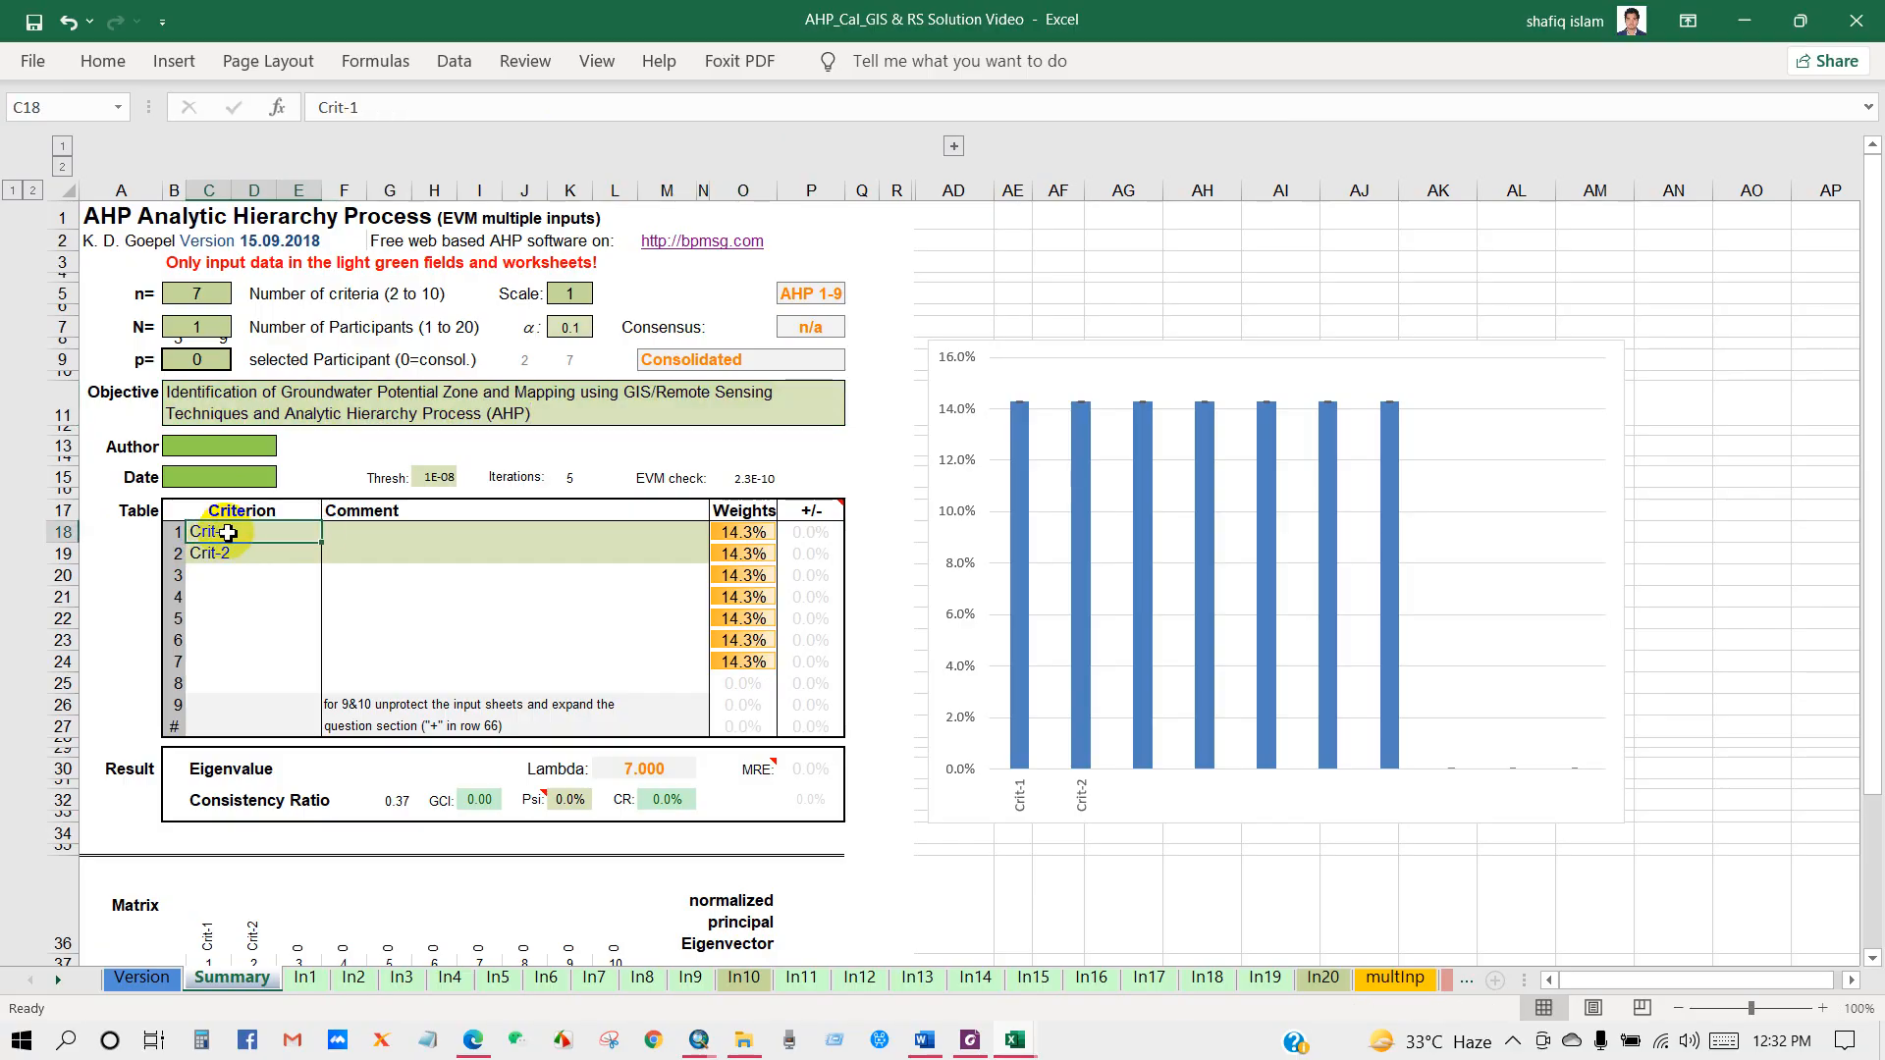
pyautogui.write('Rainfall')
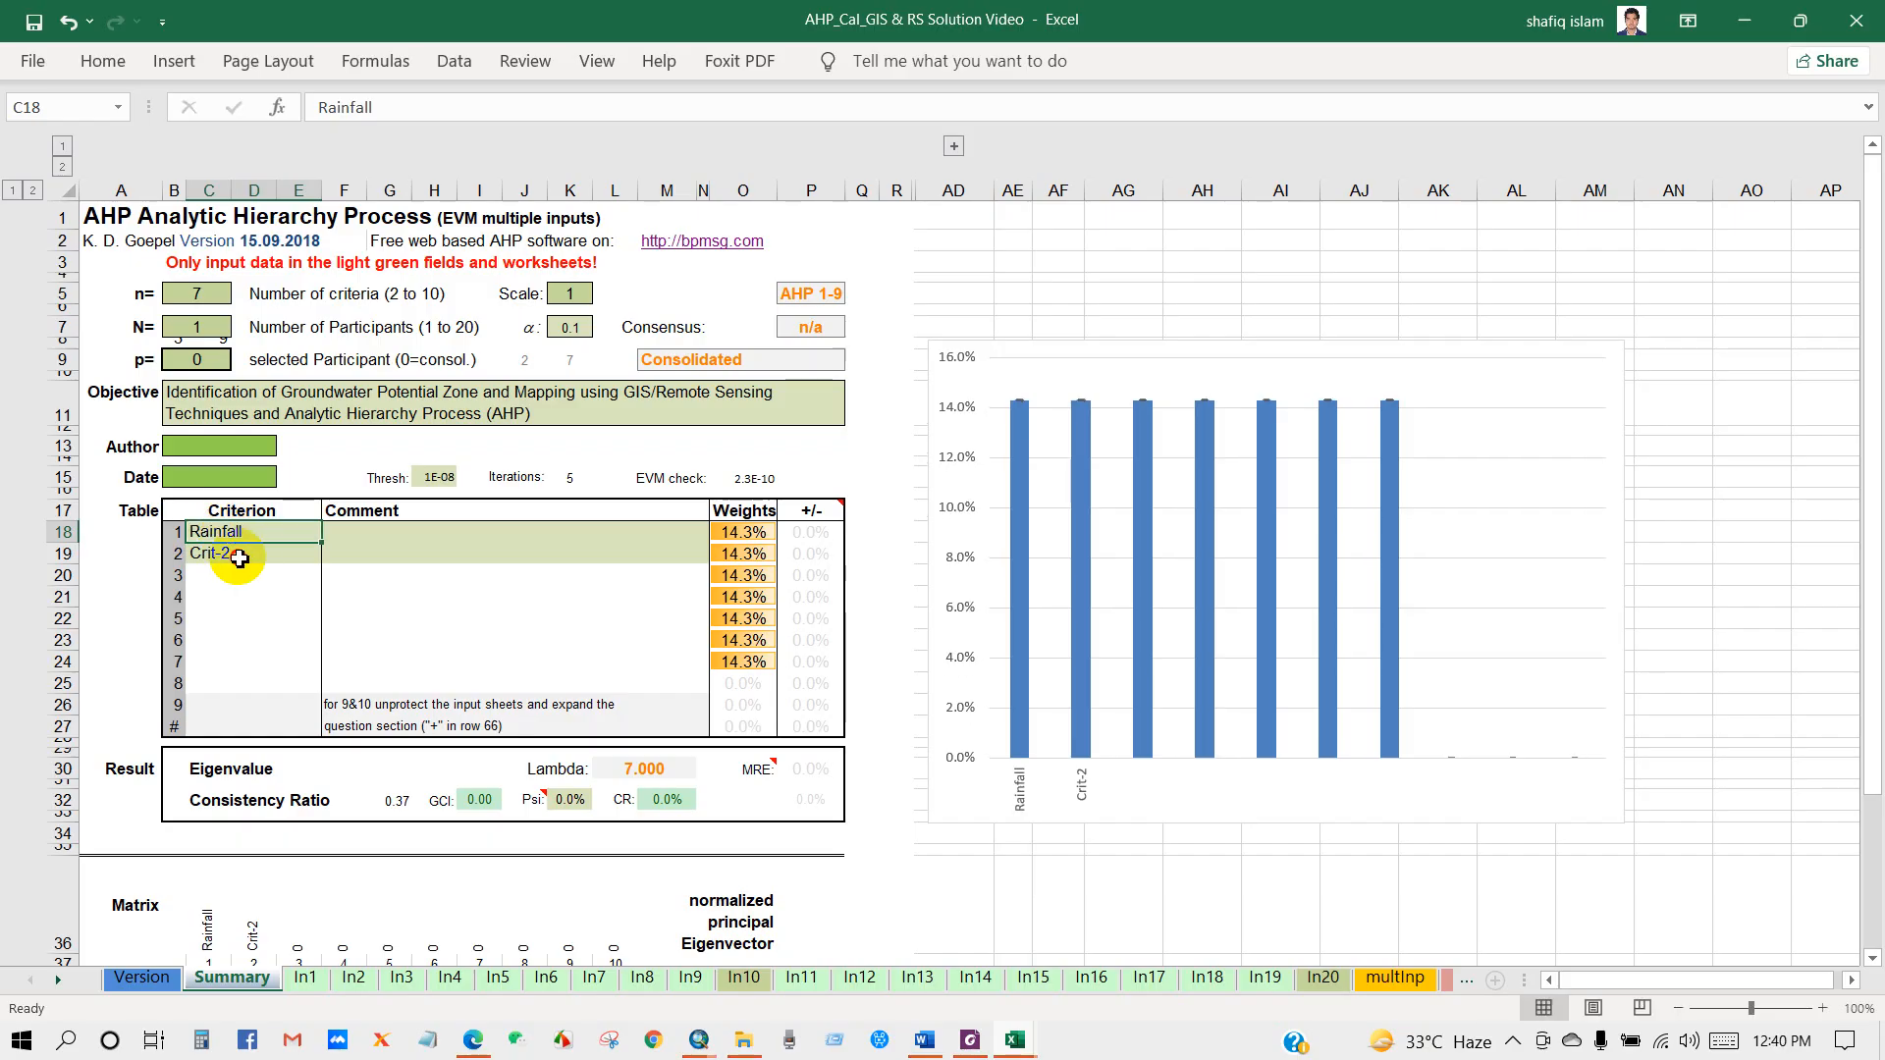
pyautogui.click(240, 559)
pyautogui.write('Ge')
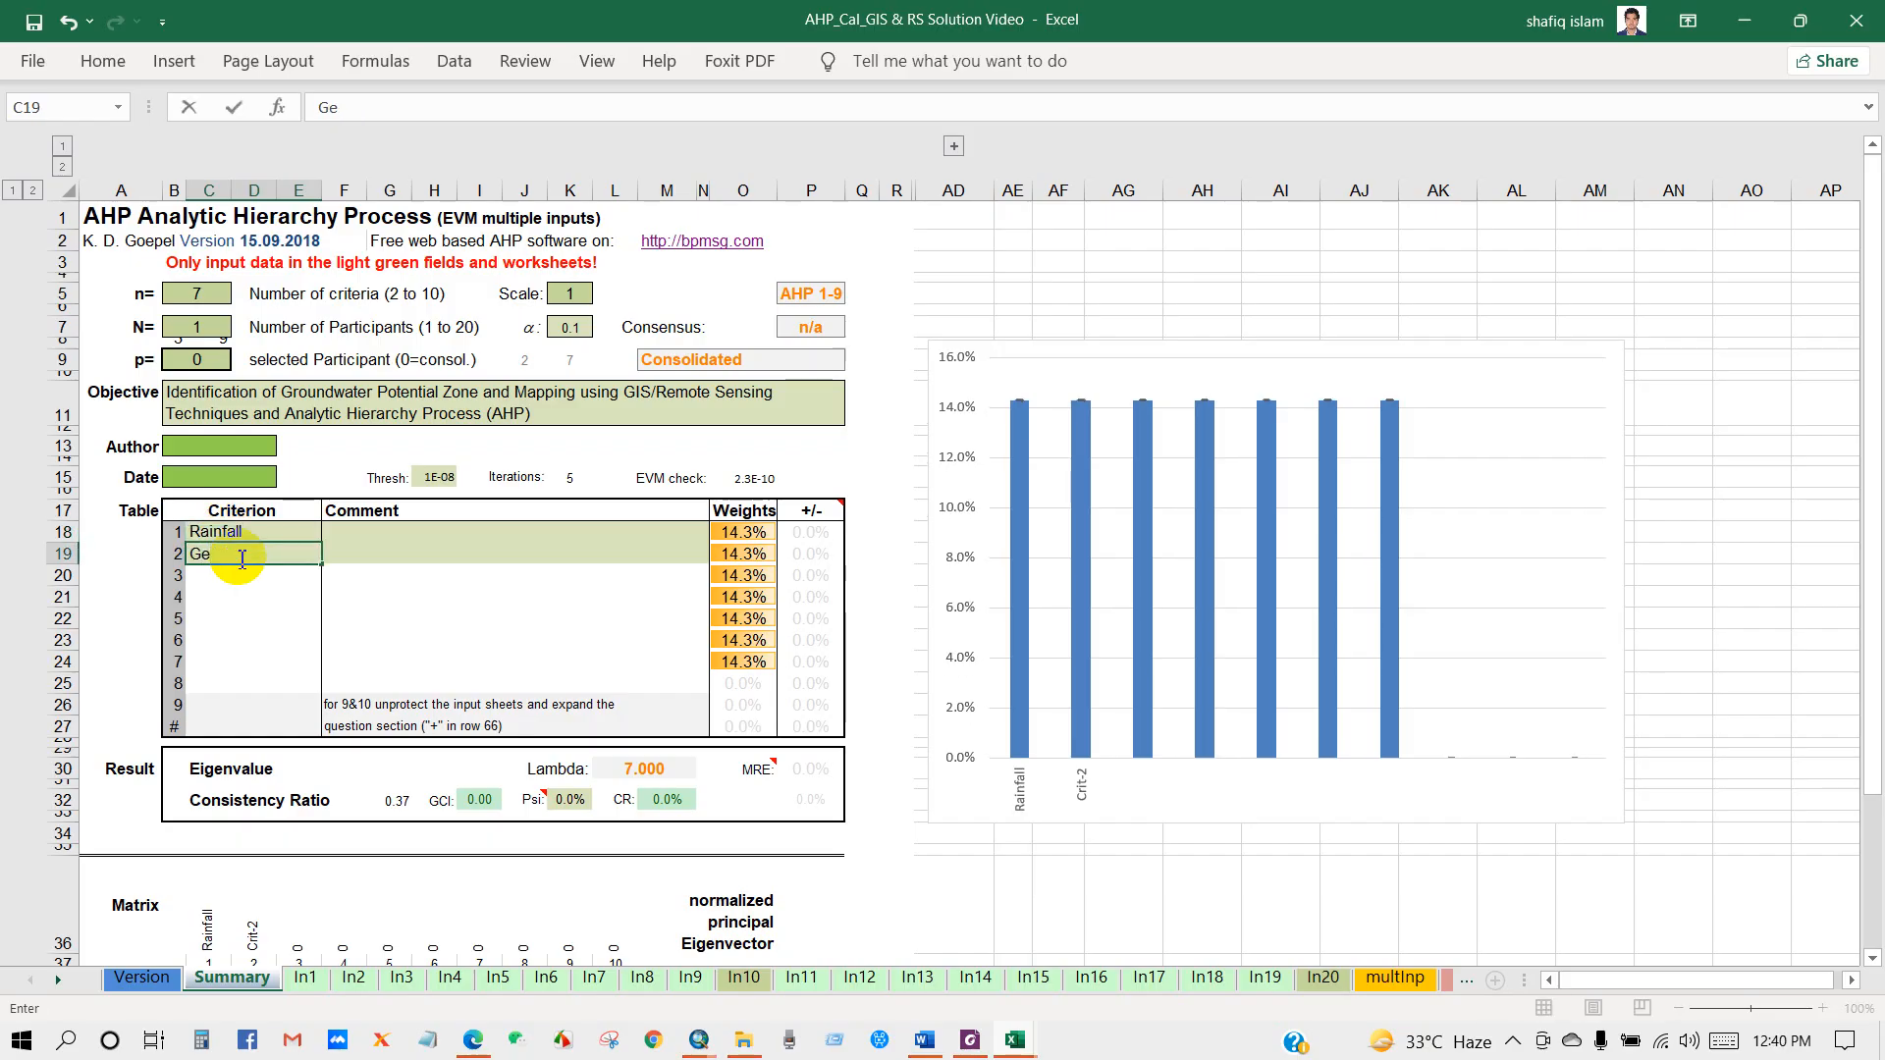
pyautogui.write('ology')
pyautogui.click(228, 578)
pyautogui.write('S')
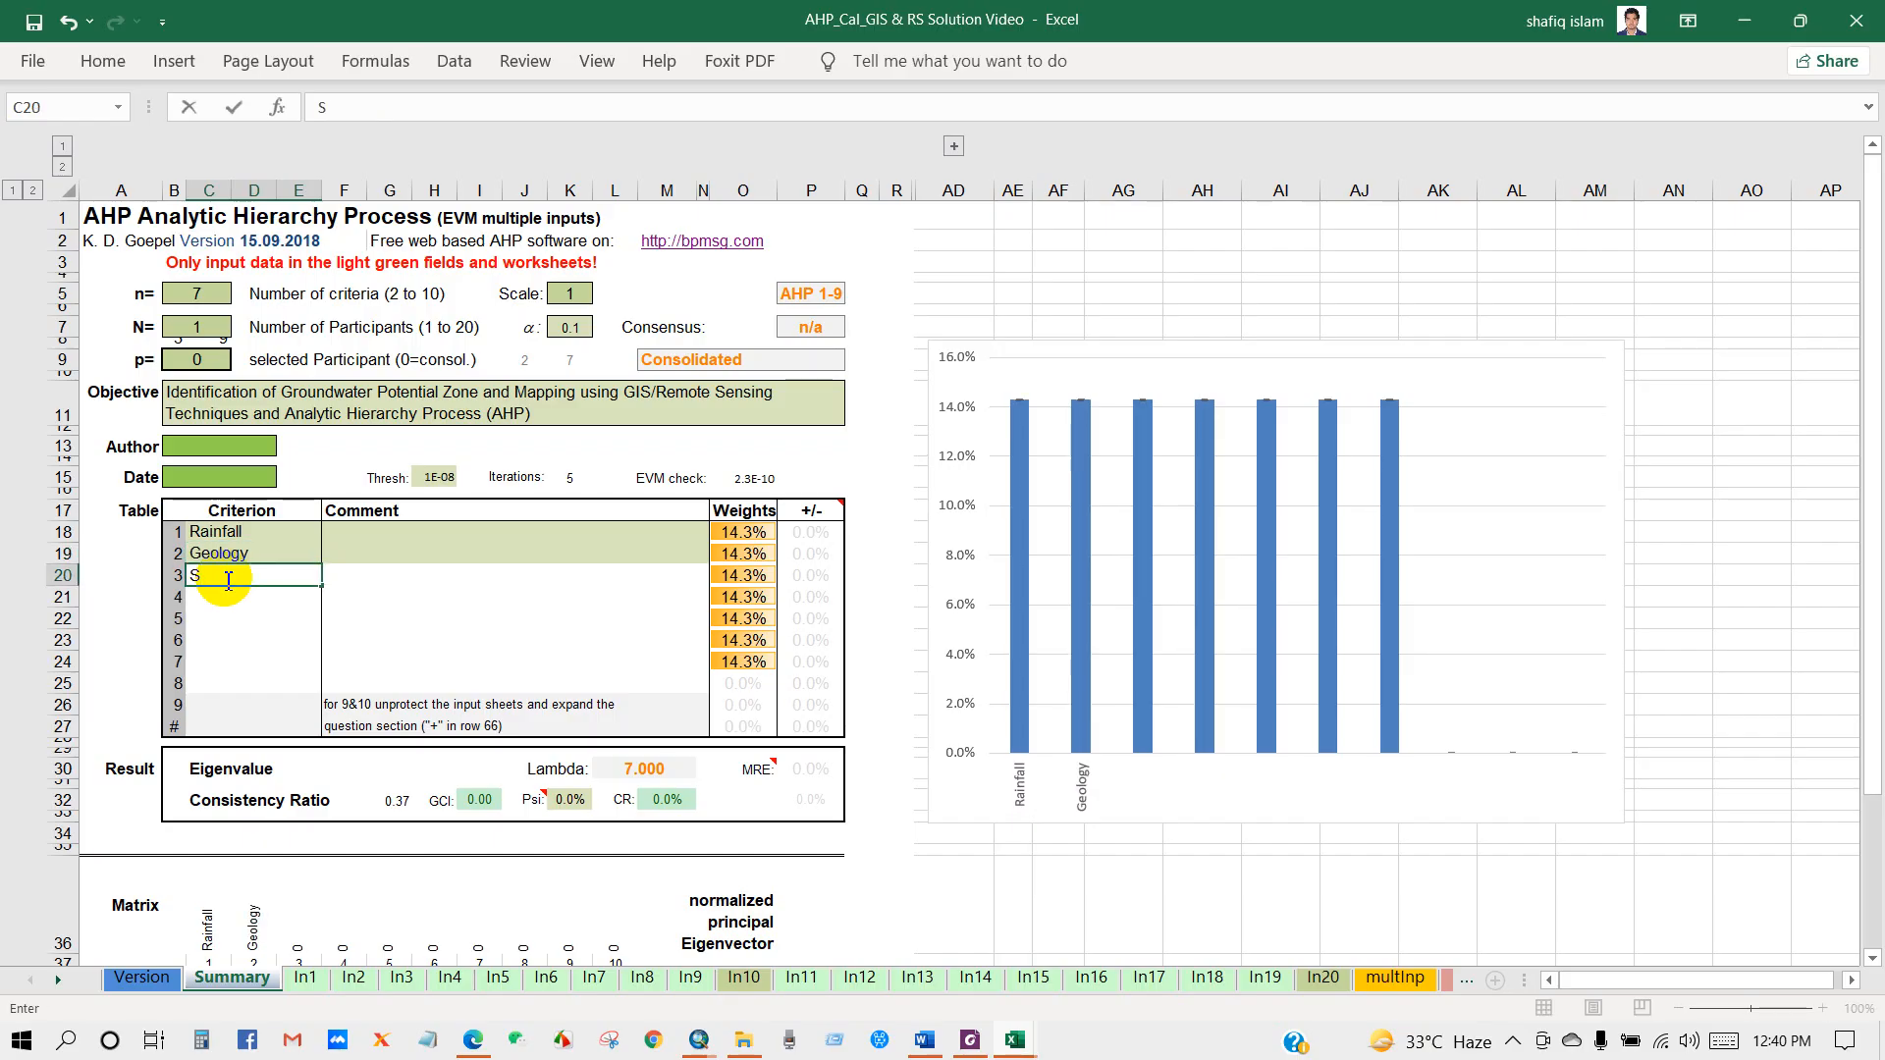
pyautogui.write('lope')
# Name criteria 4 to 7 in the Summary table Drainage density, LULC, Lineament density and Soil
pyautogui.click(235, 596)
pyautogui.write('Drainage density')
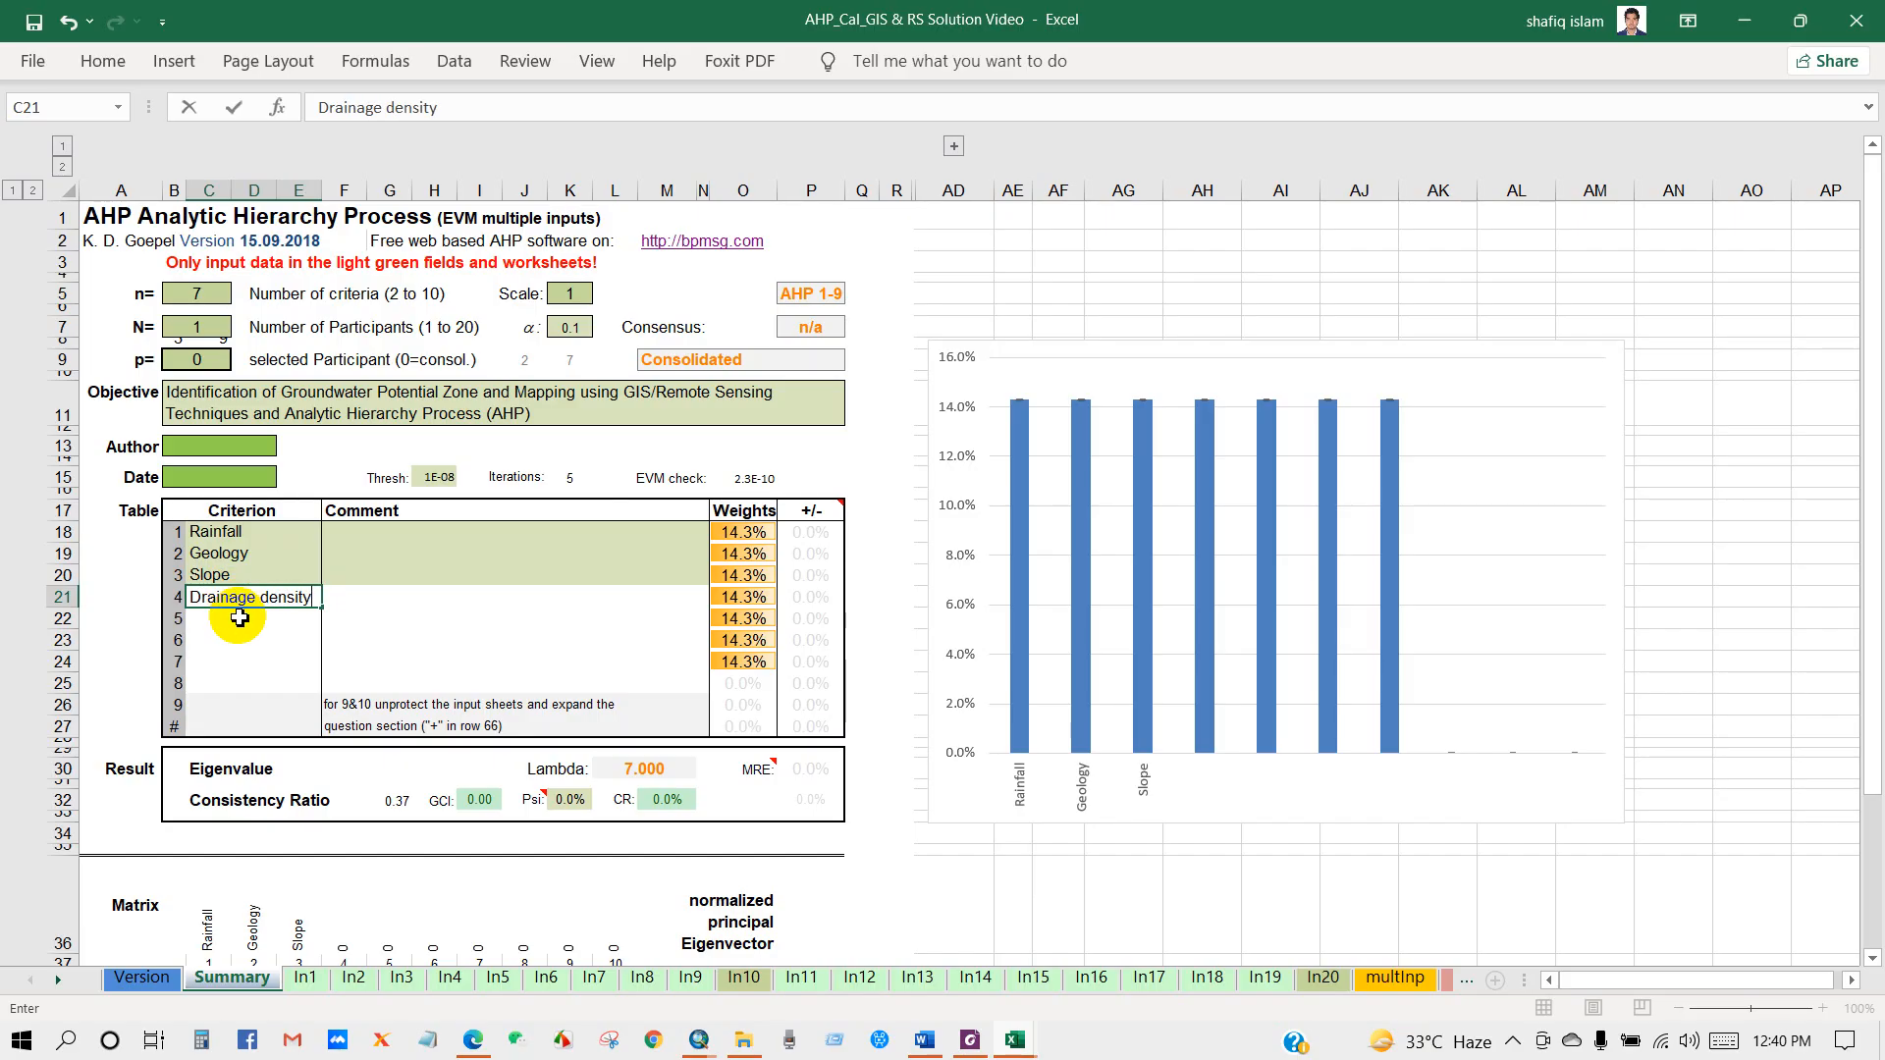
pyautogui.click(240, 617)
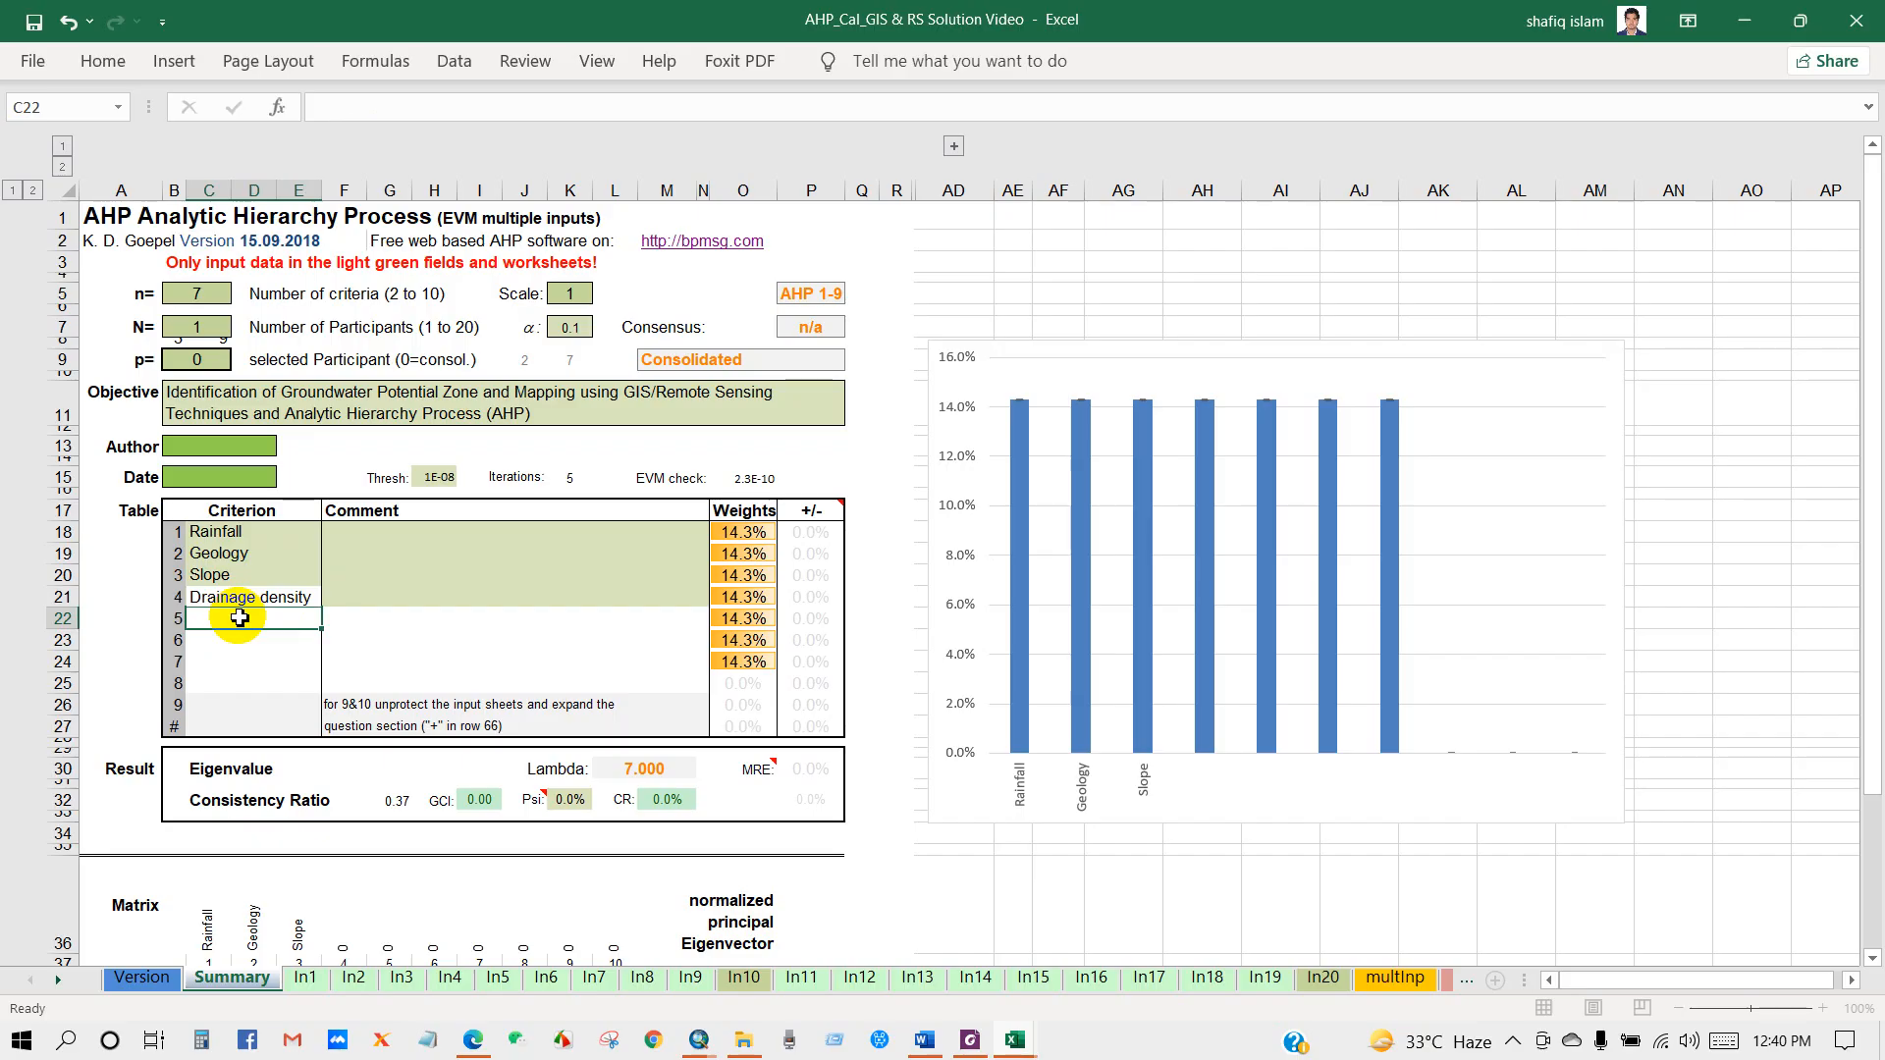
pyautogui.write('LULC')
pyautogui.click(232, 637)
pyautogui.write('llN')
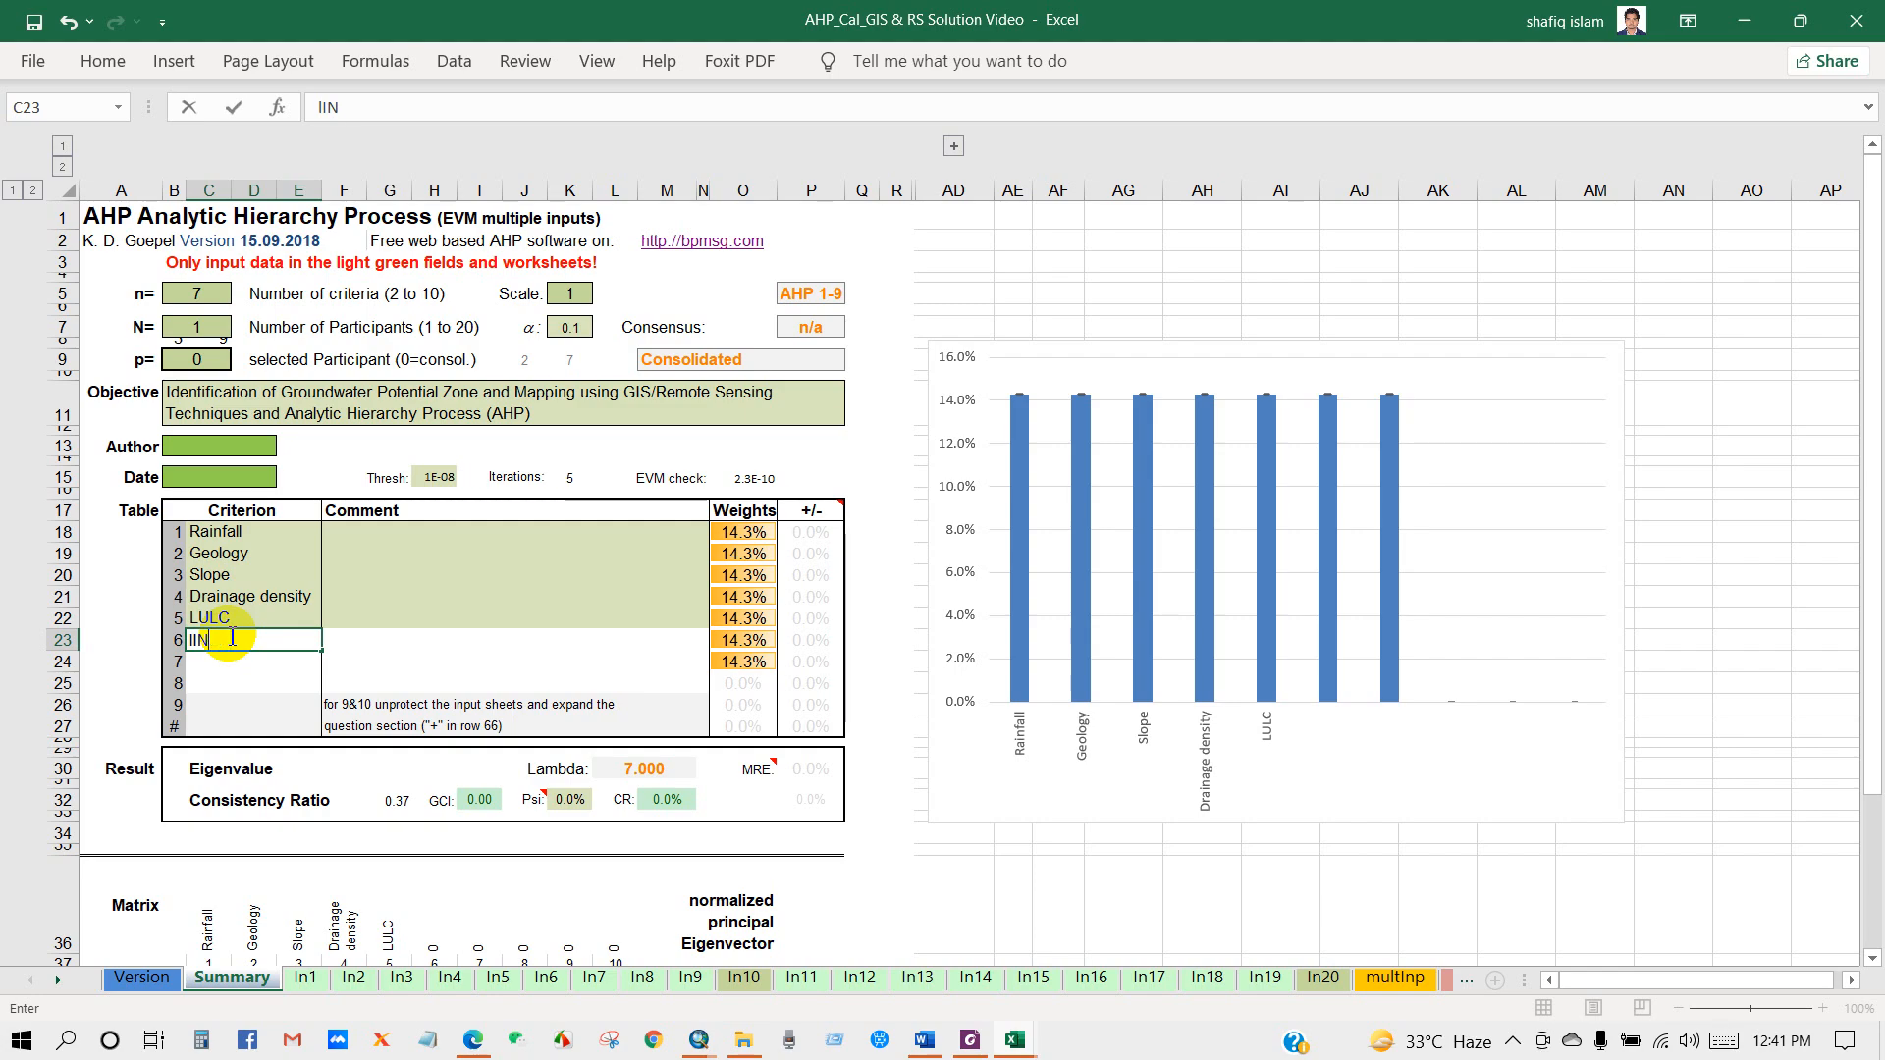
pyautogui.write('ELineament density')
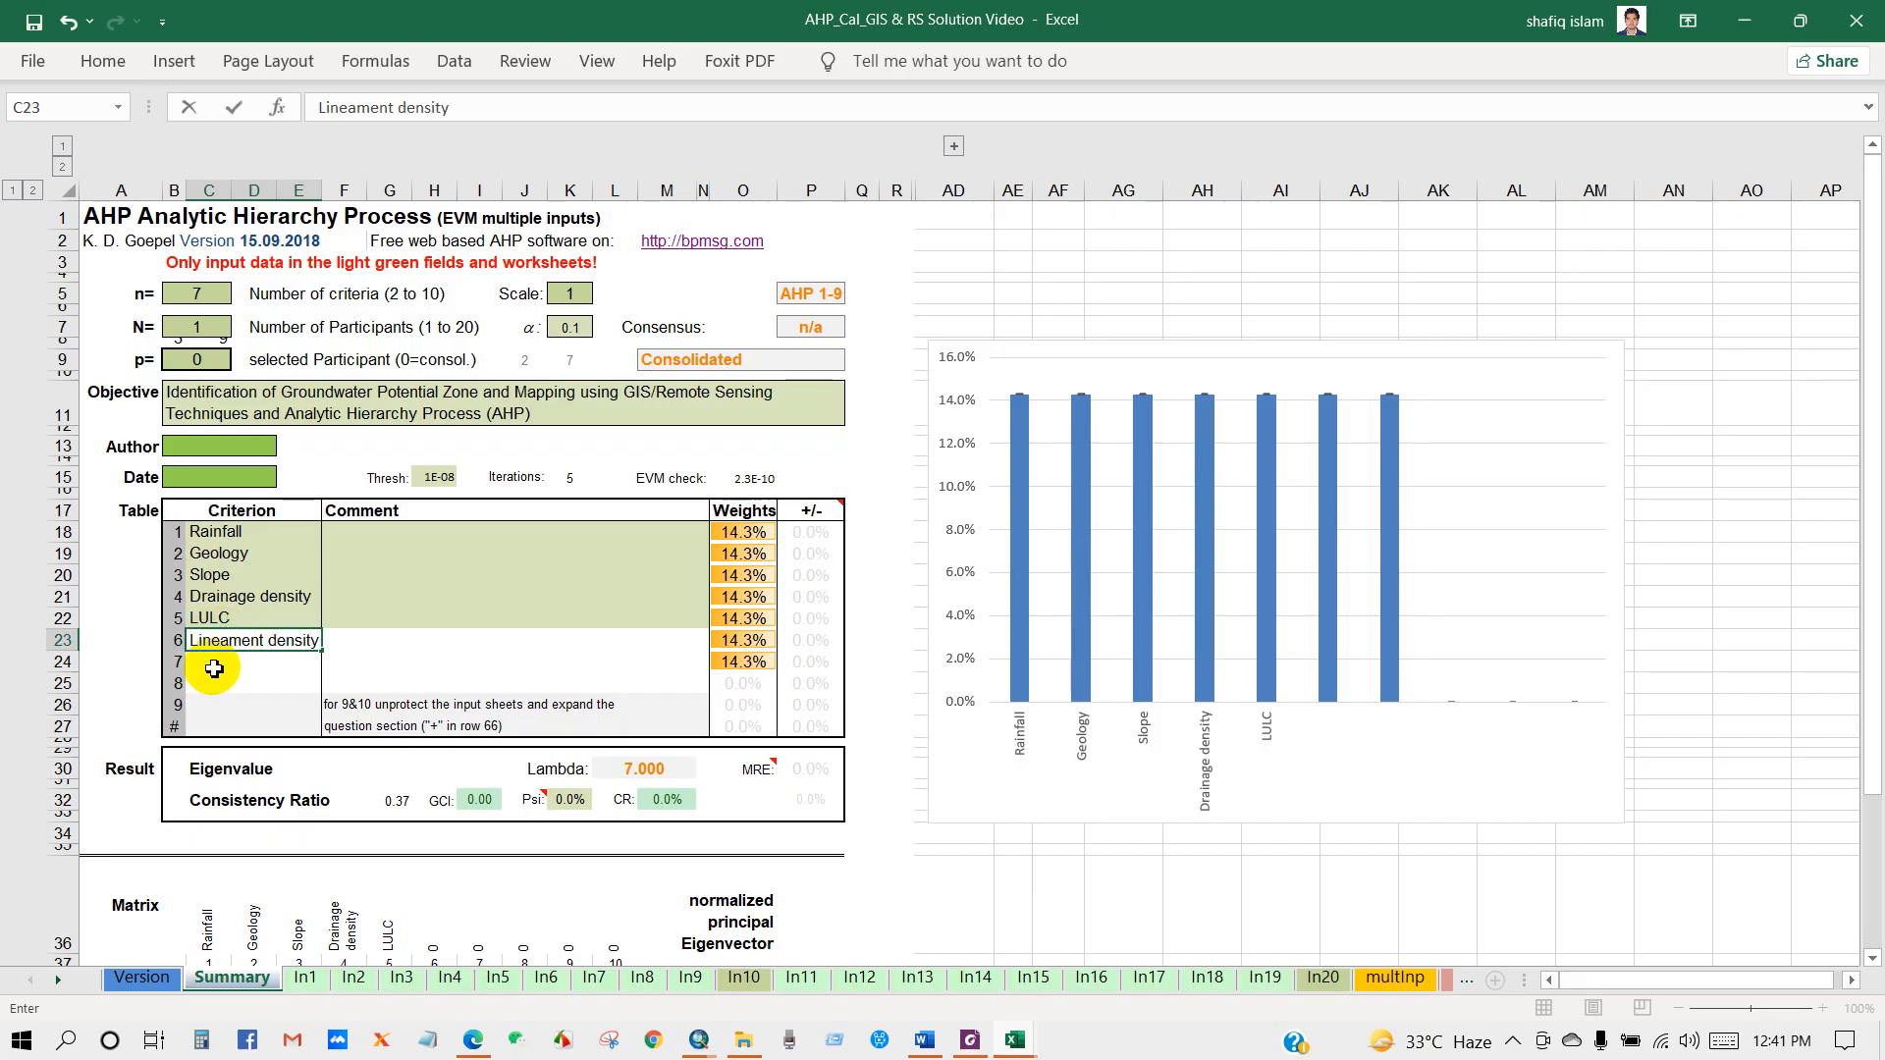
pyautogui.click(211, 661)
pyautogui.write('Sl')
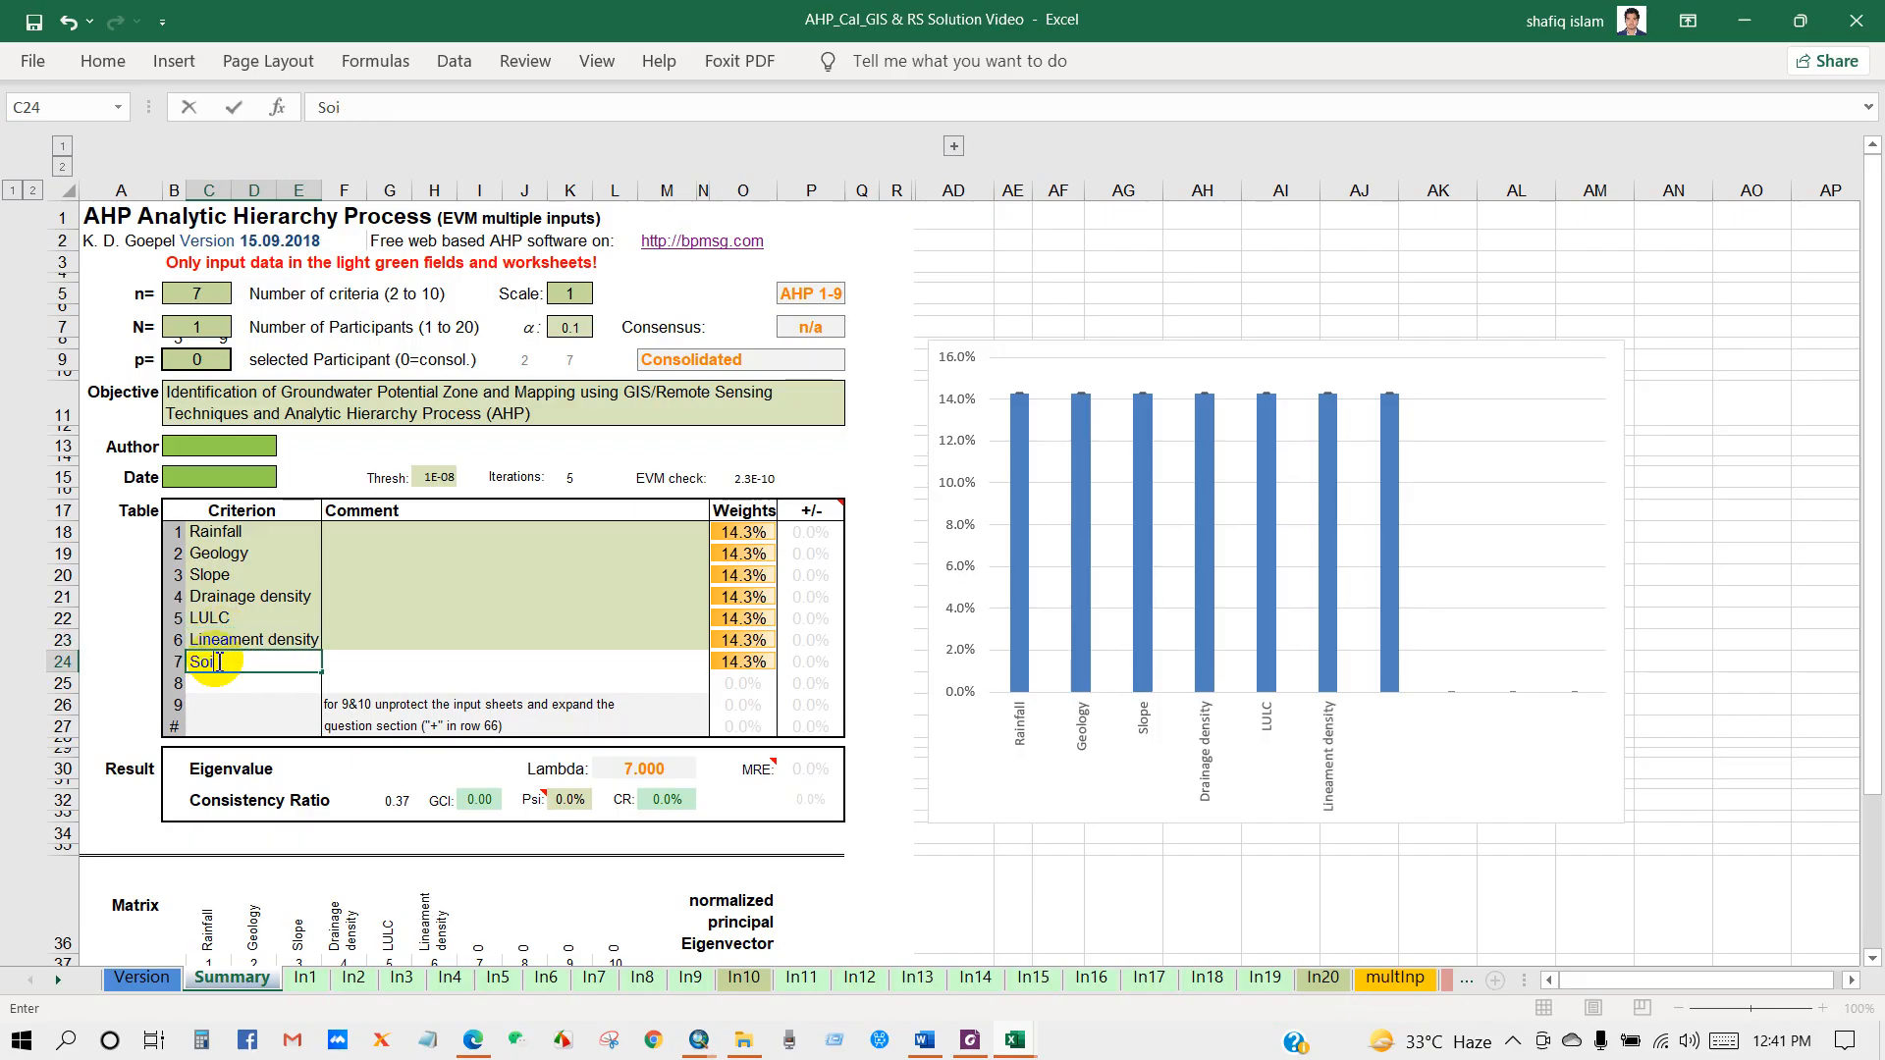
pyautogui.click(258, 687)
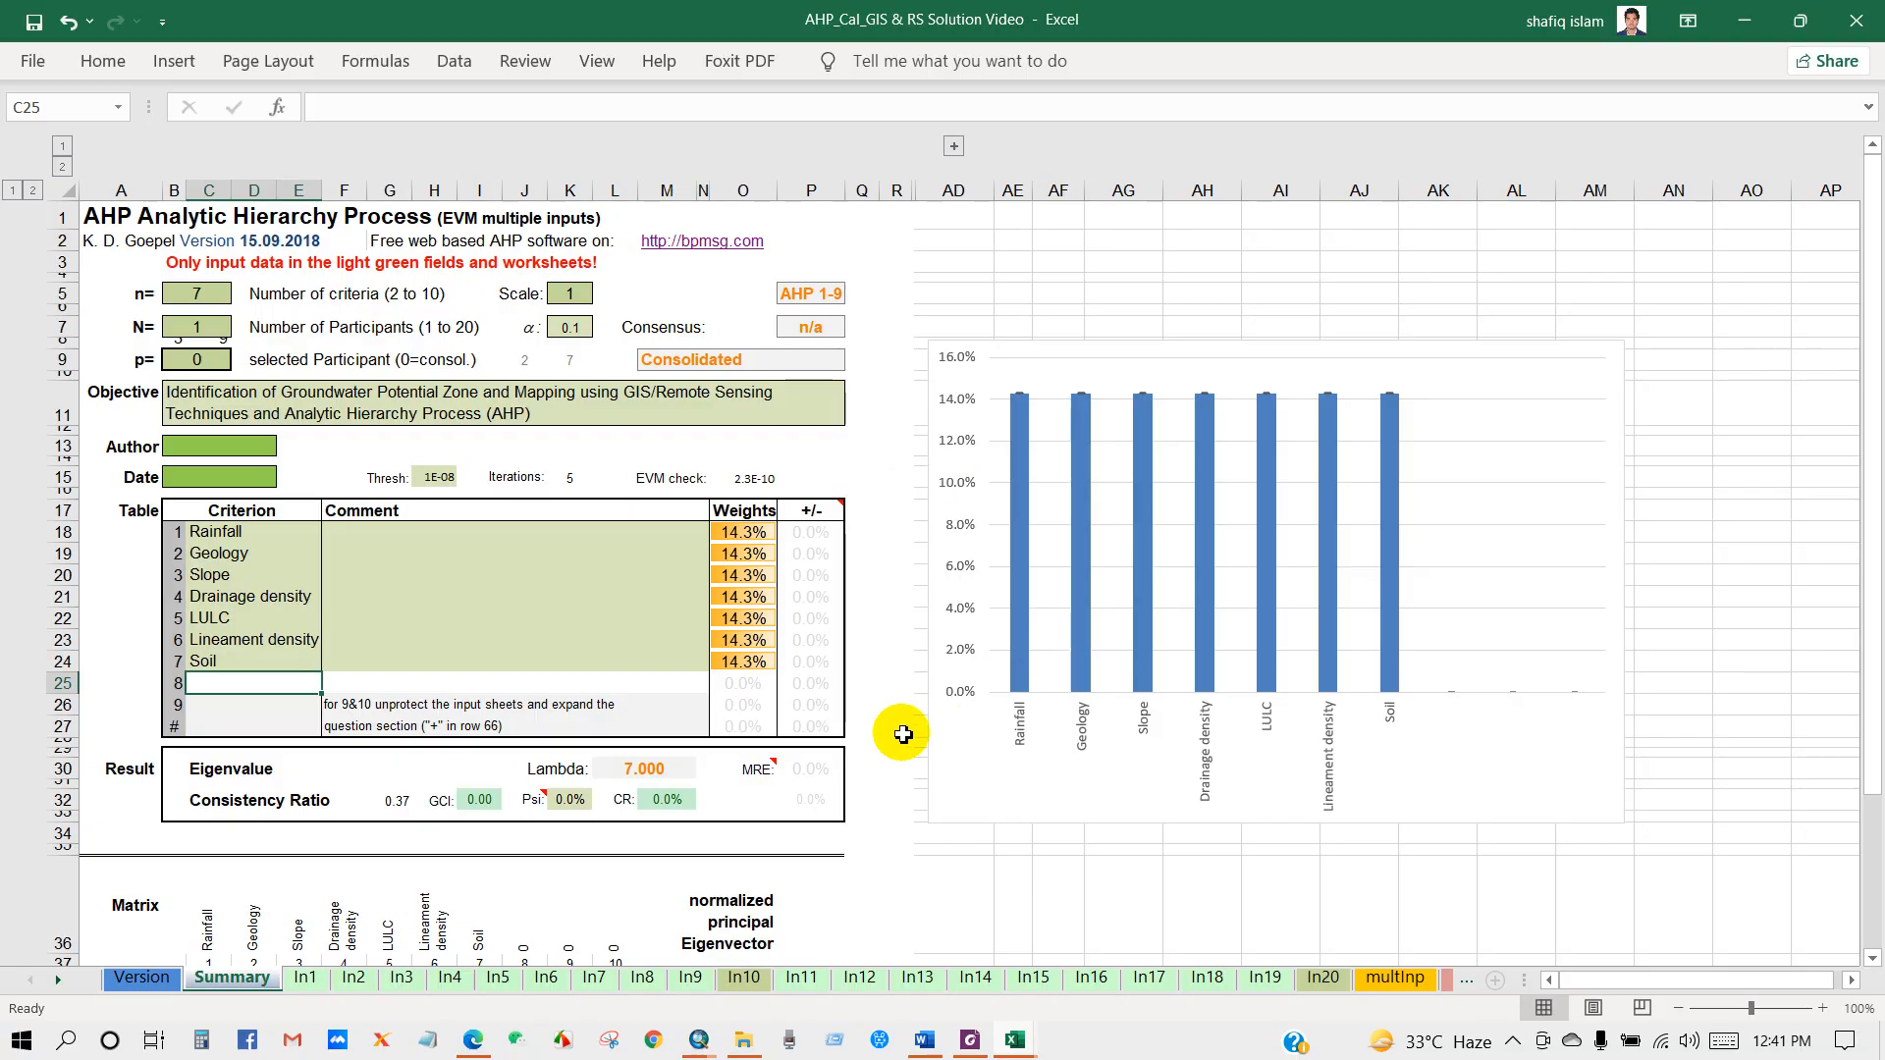
# Review the matrix on the Summary sheet, and open sheet In1 to examine its pairwise comparison table and the 1-9 importance scale
pyautogui.scroll(-6, 902, 735)
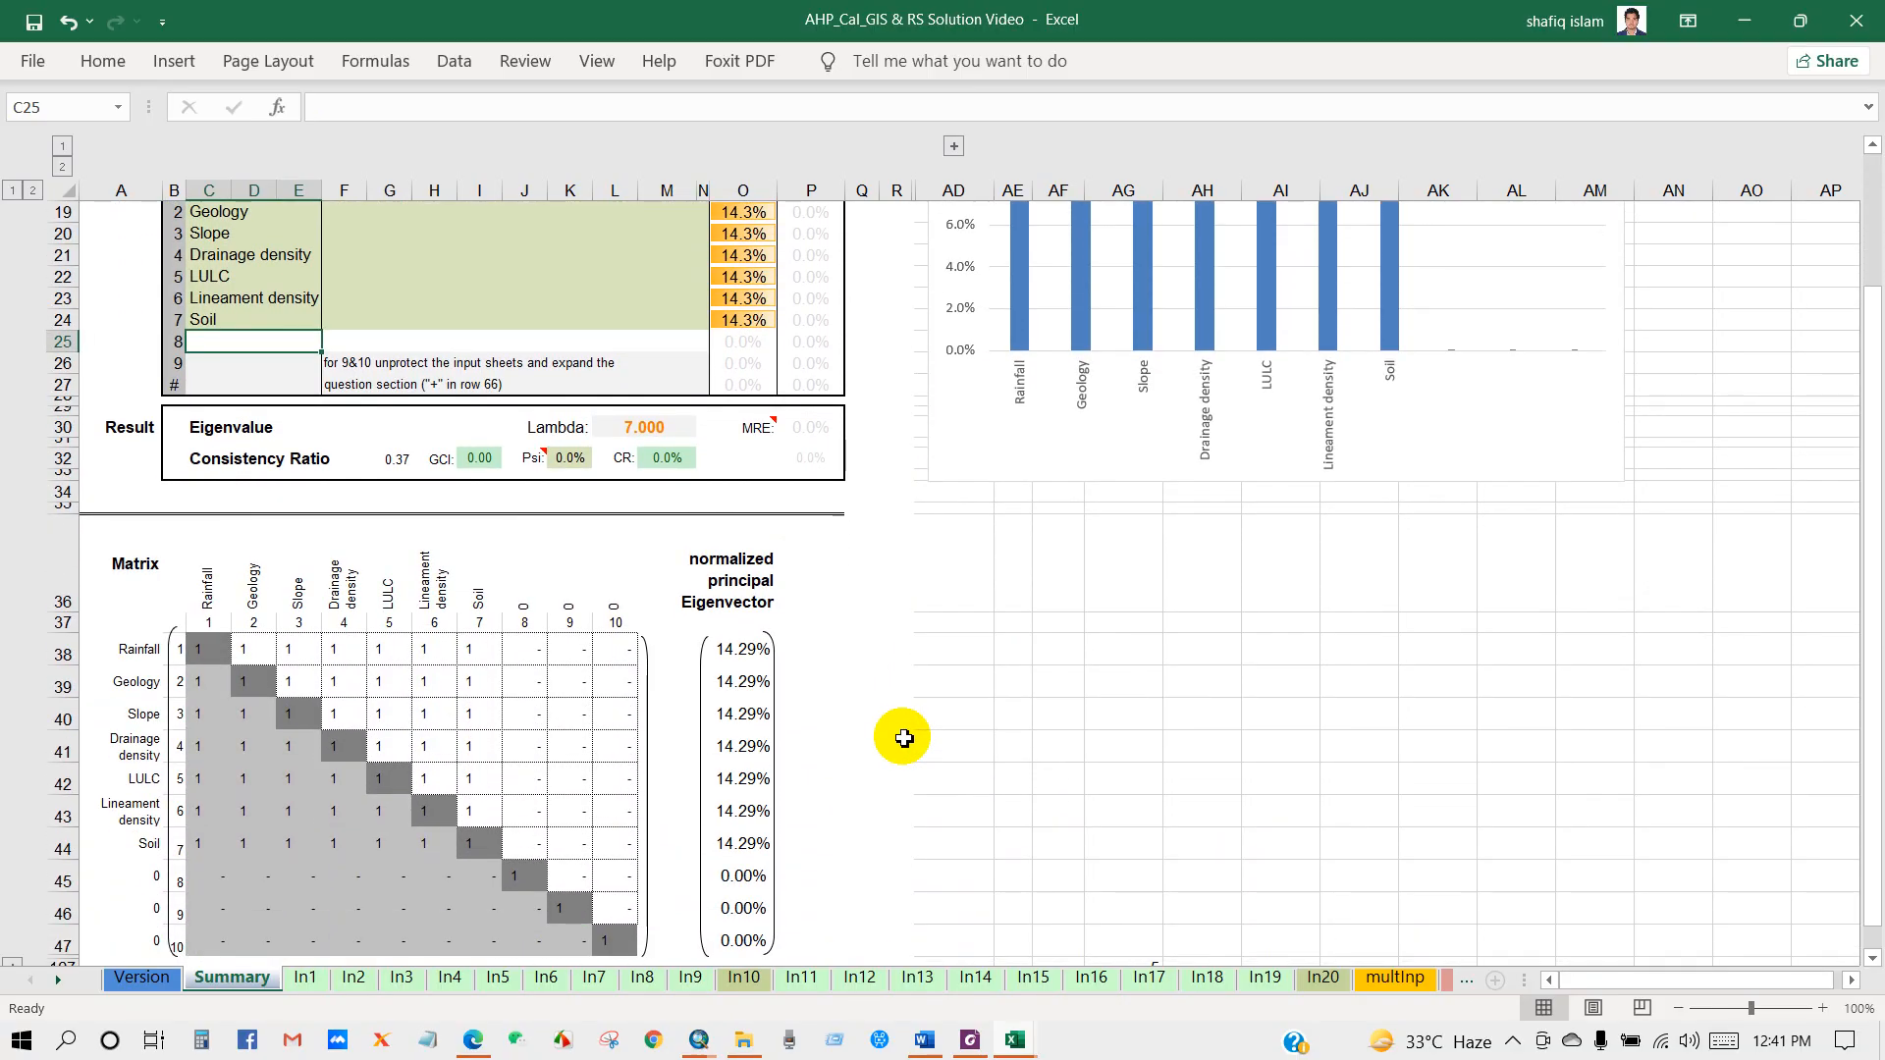
pyautogui.scroll(-2, 461, 614)
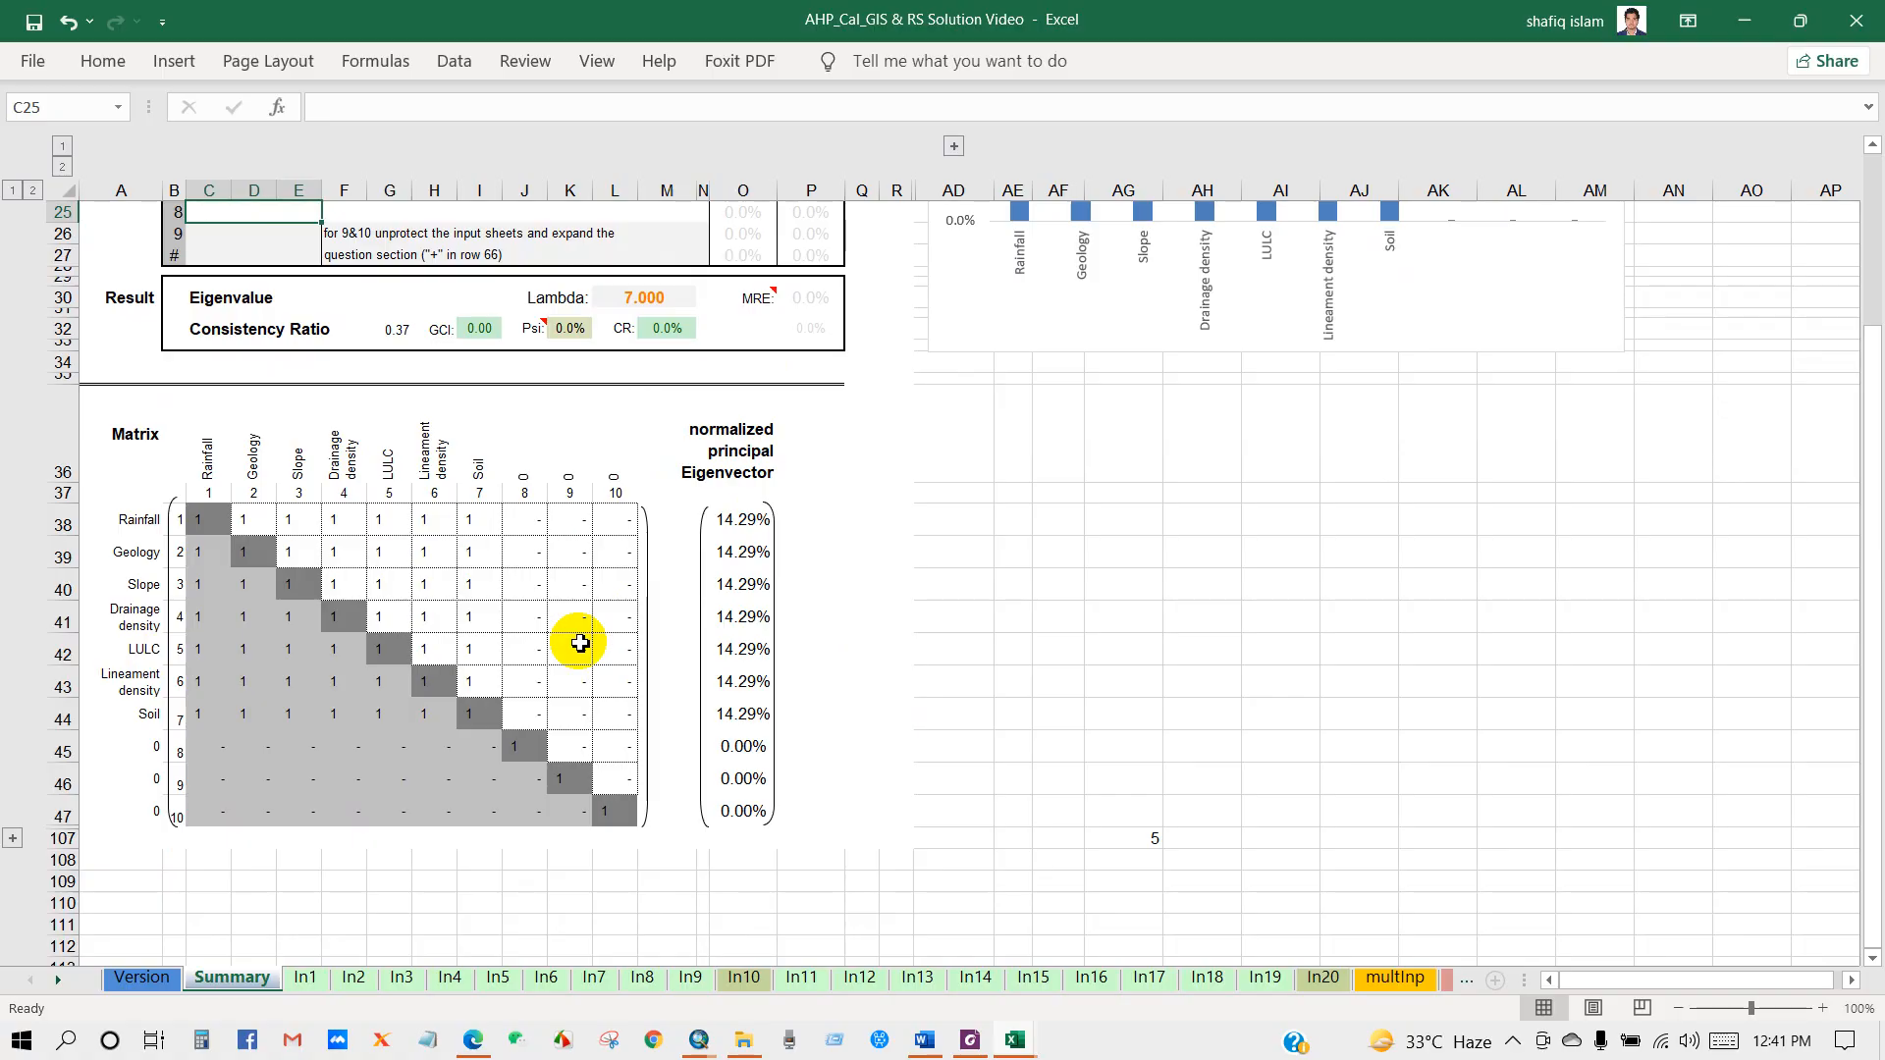
pyautogui.scroll(8, 579, 643)
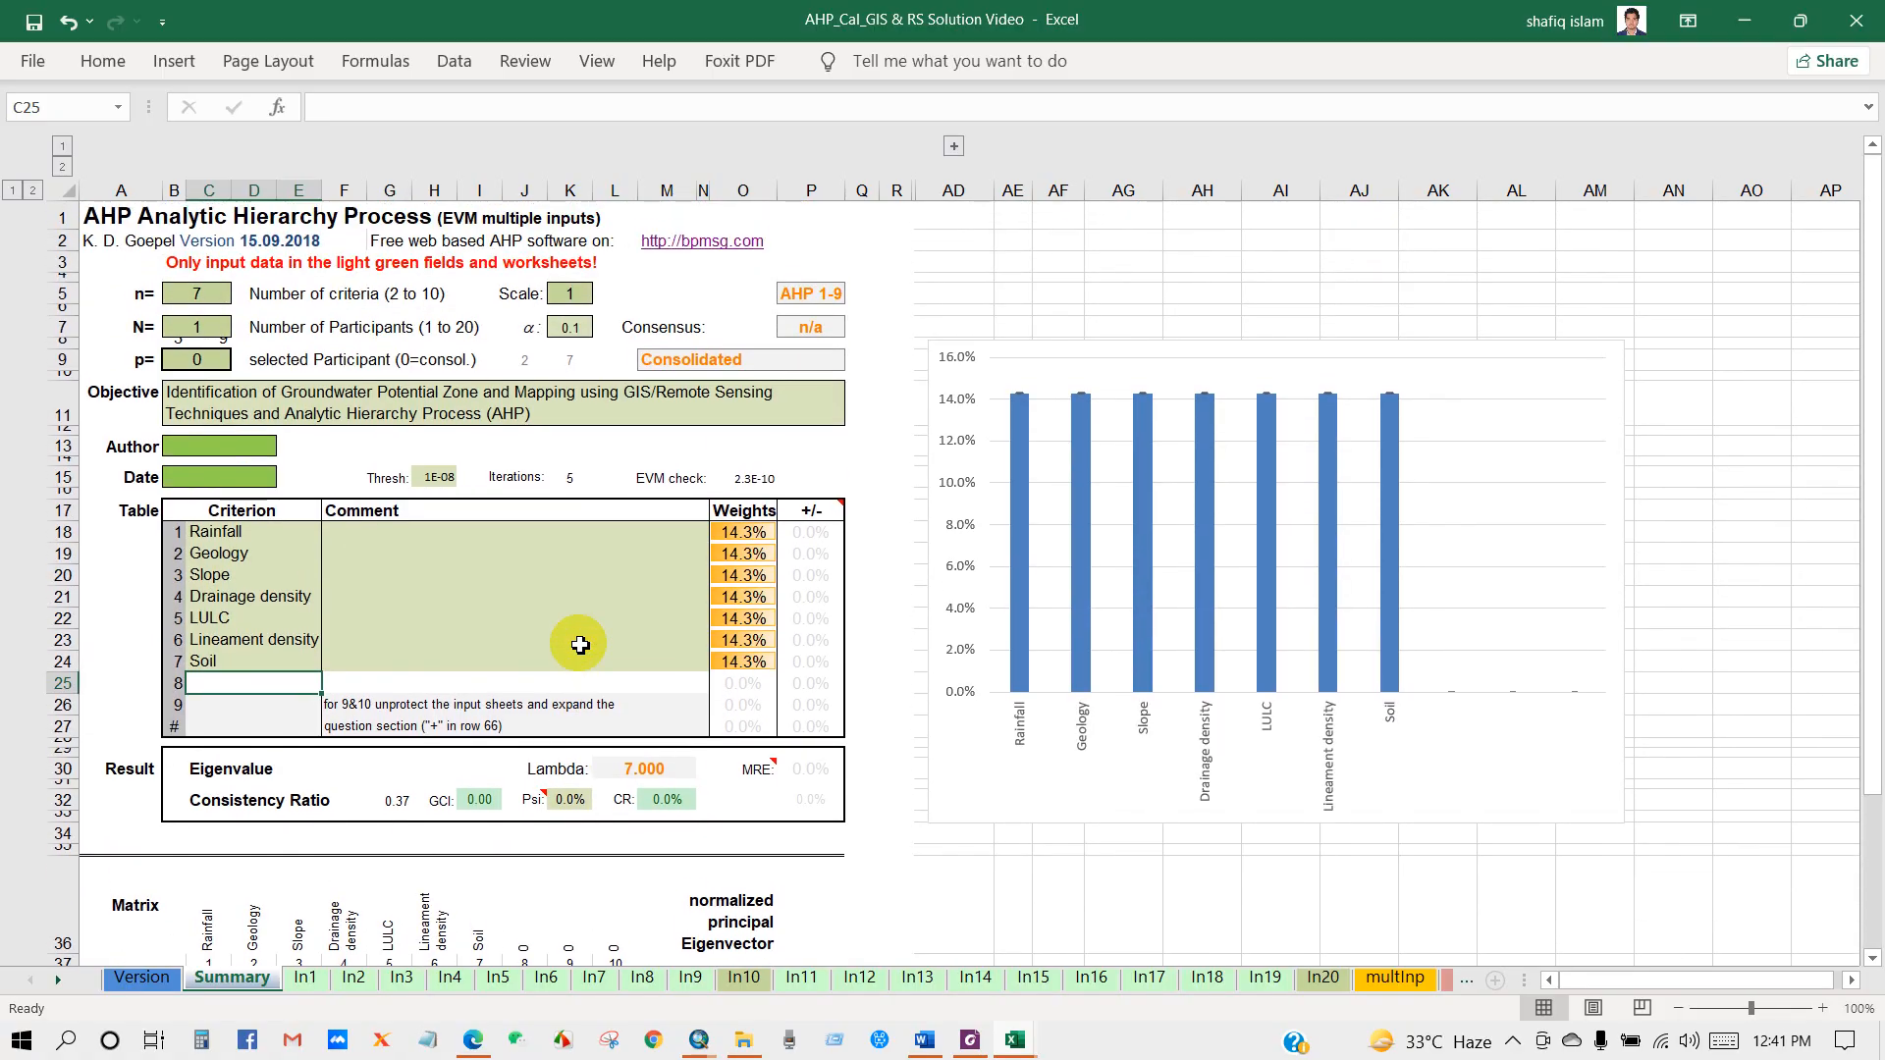
pyautogui.click(304, 978)
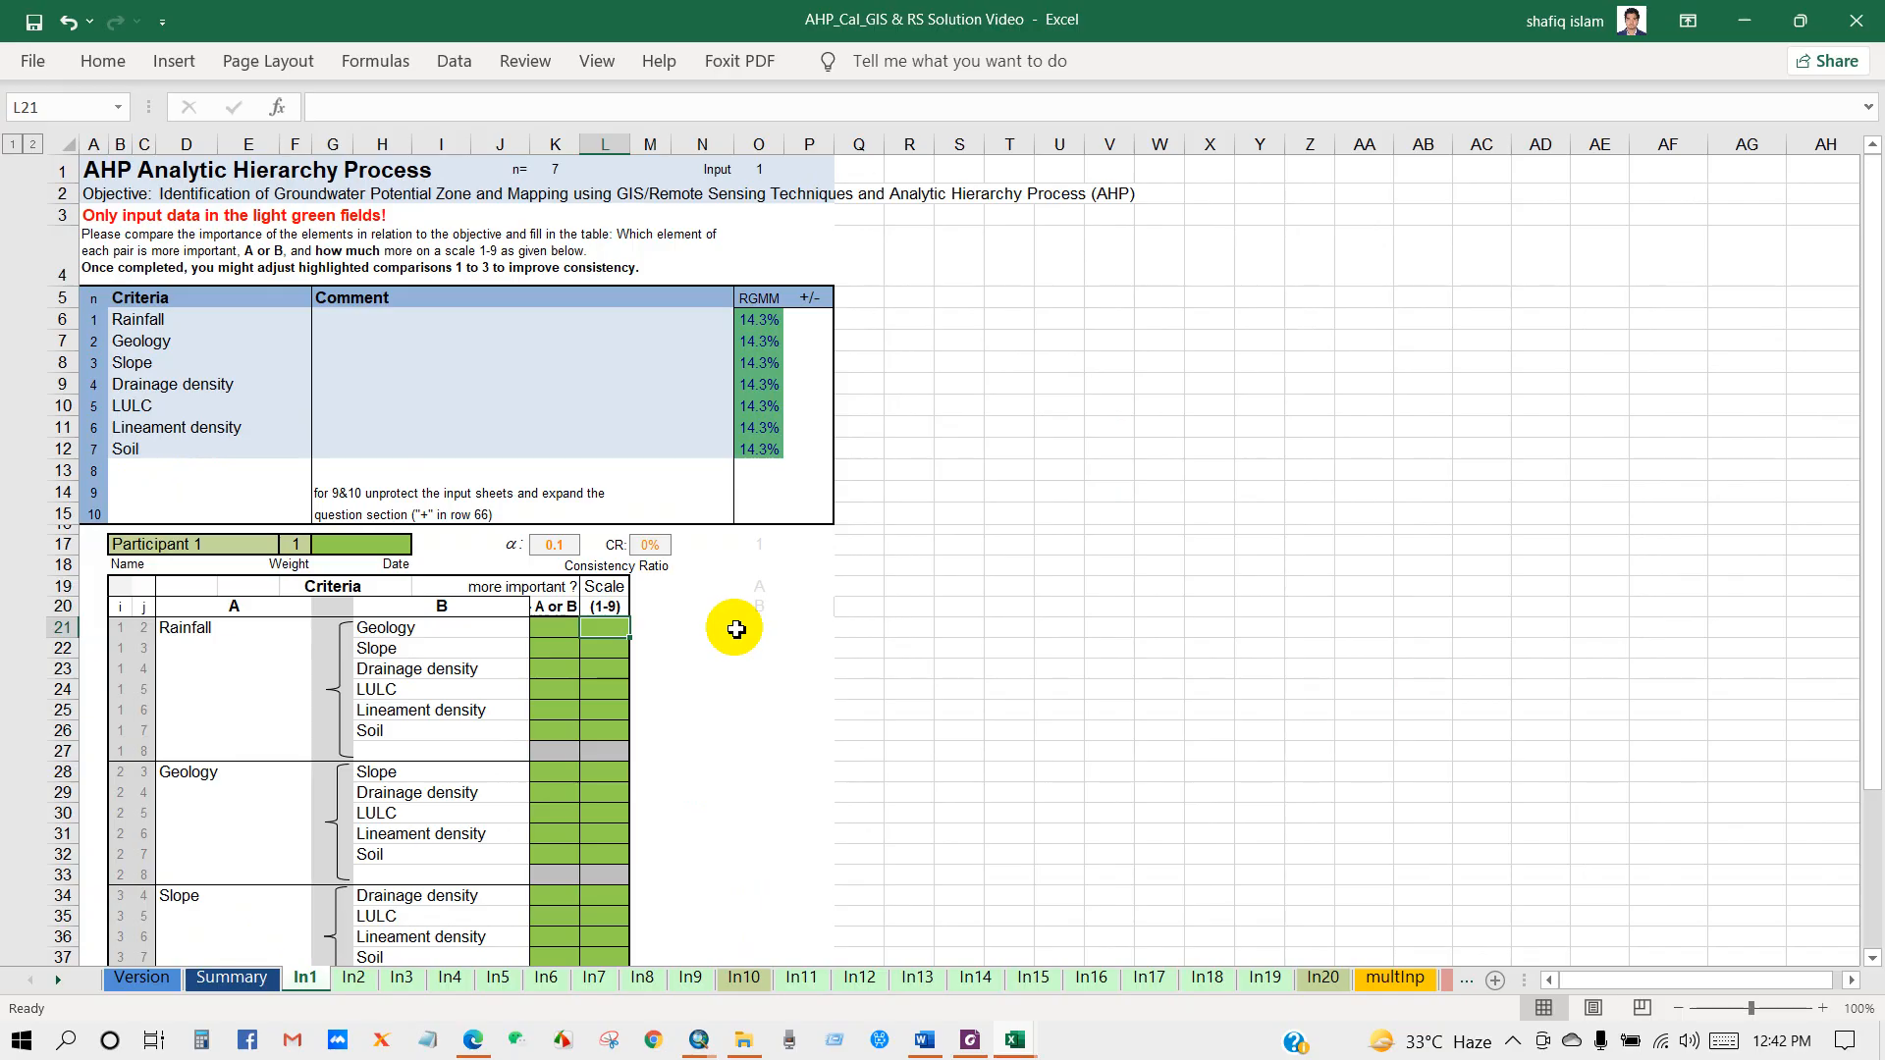
pyautogui.scroll(-1, 344, 658)
pyautogui.scroll(-3, 334, 647)
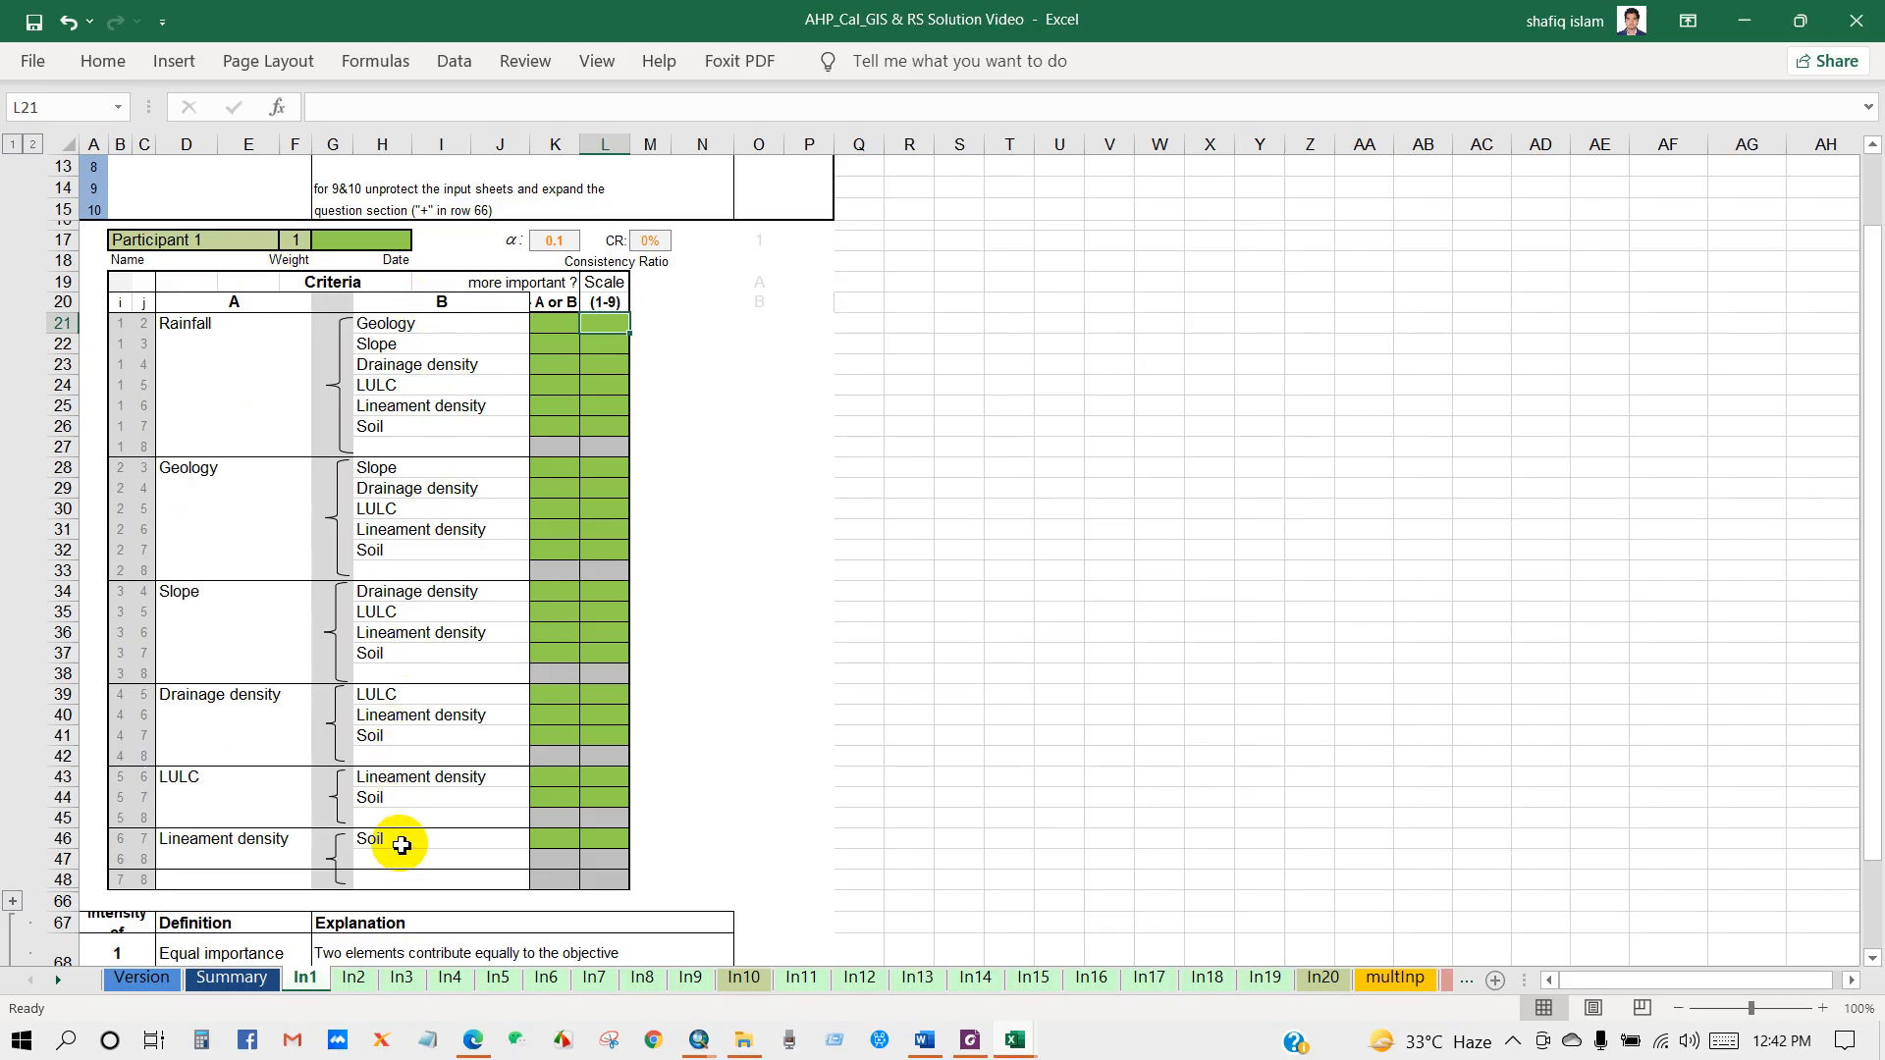
pyautogui.scroll(4, 261, 605)
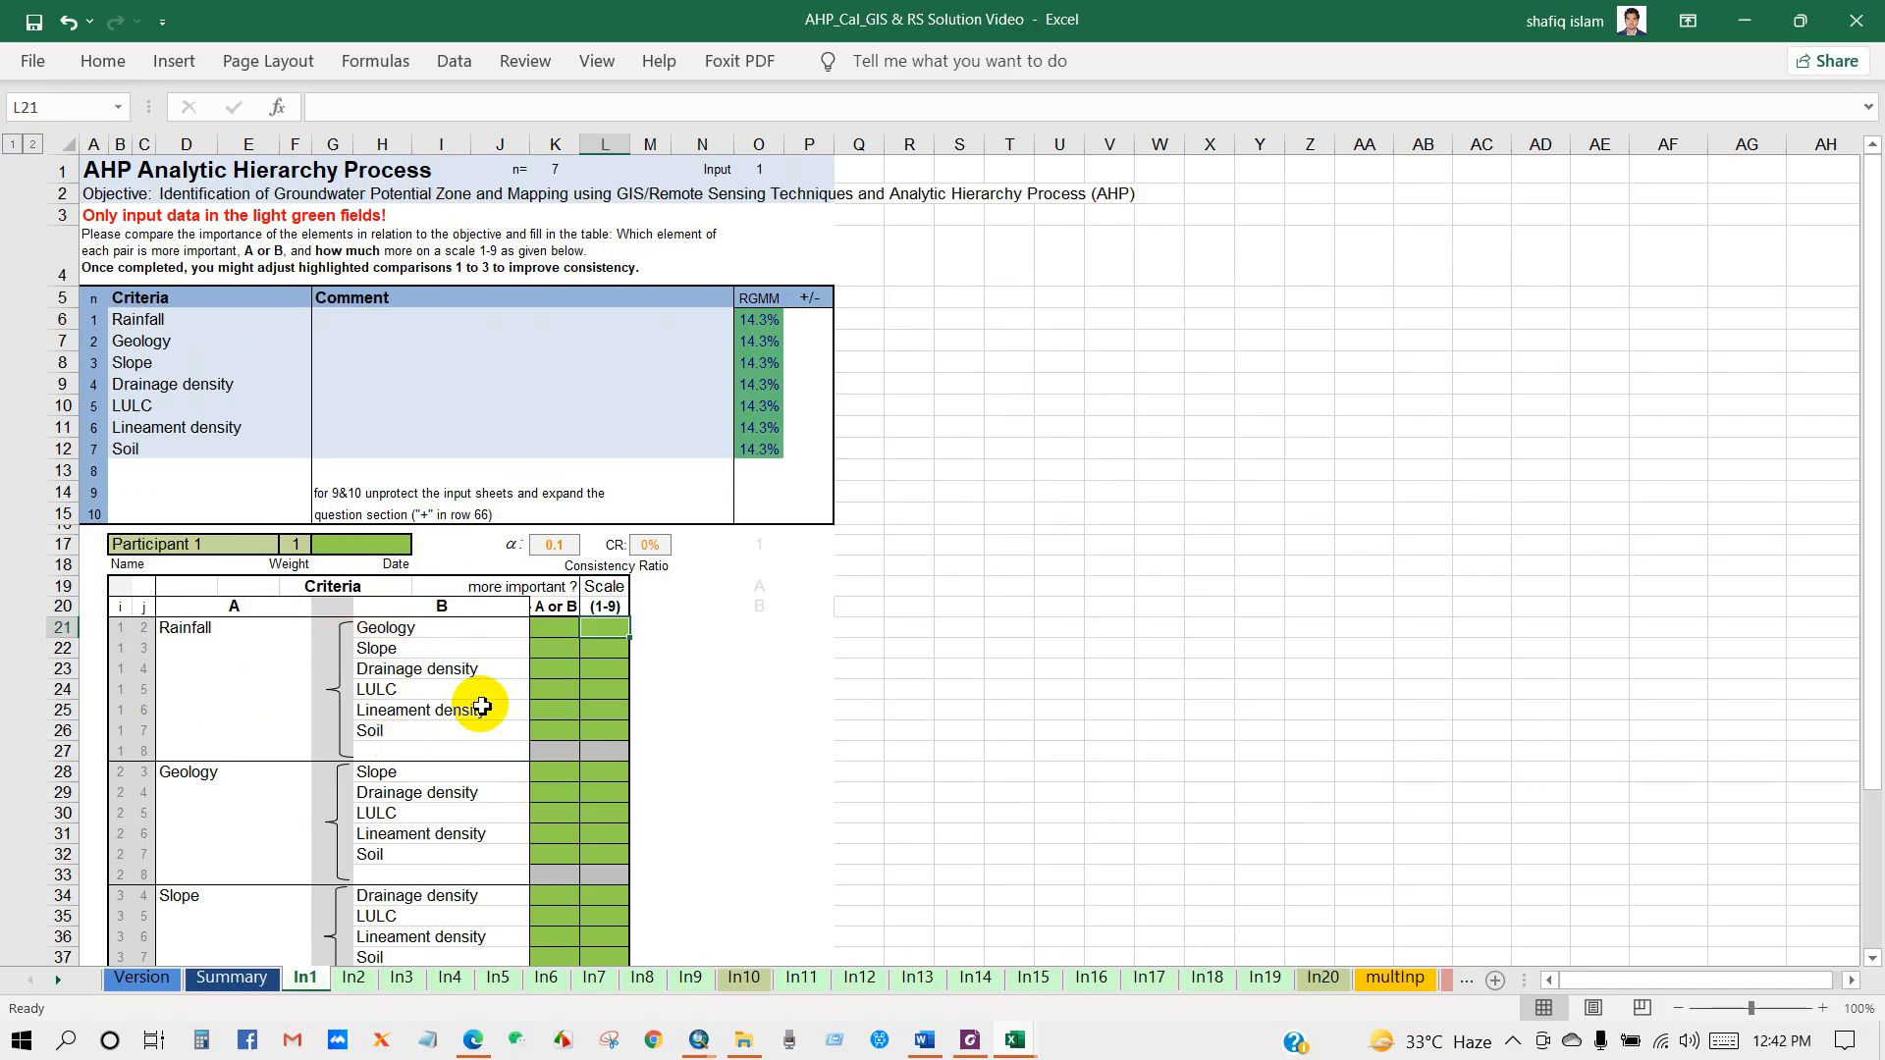
pyautogui.scroll(-10, 481, 706)
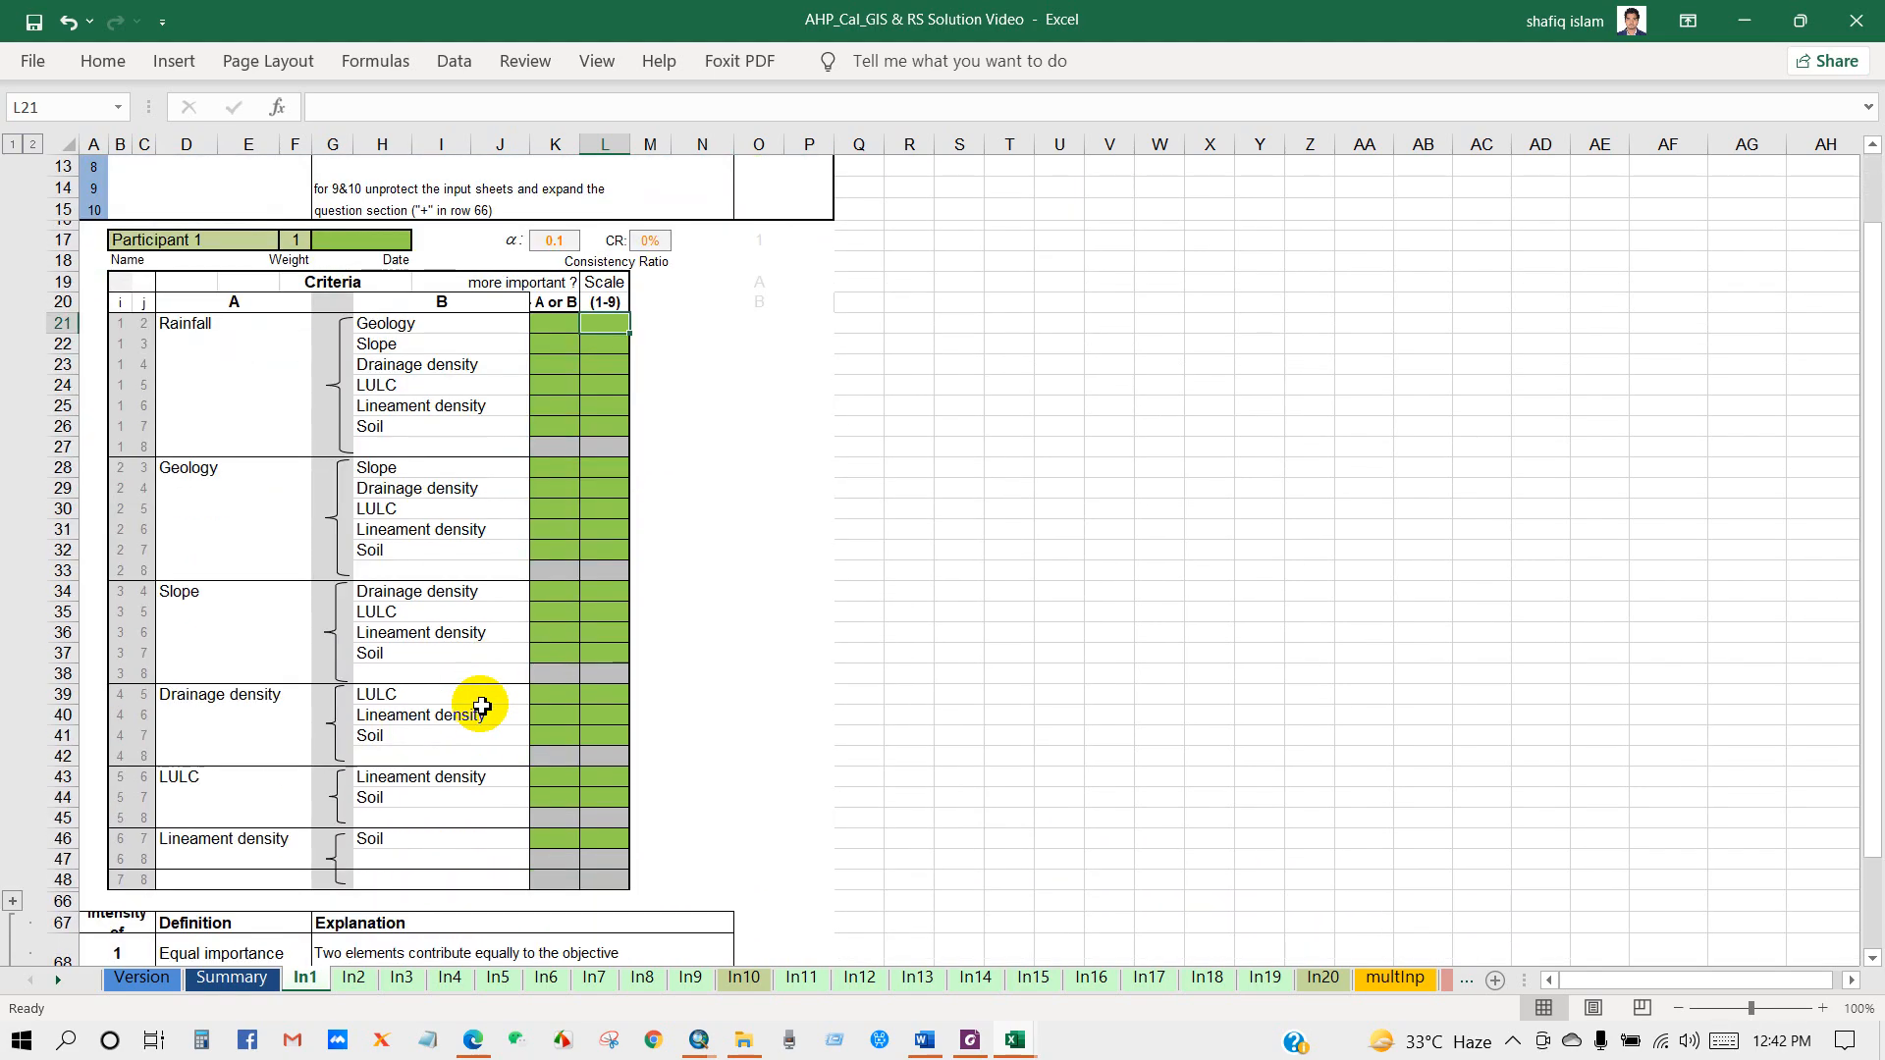
pyautogui.scroll(-1, 481, 707)
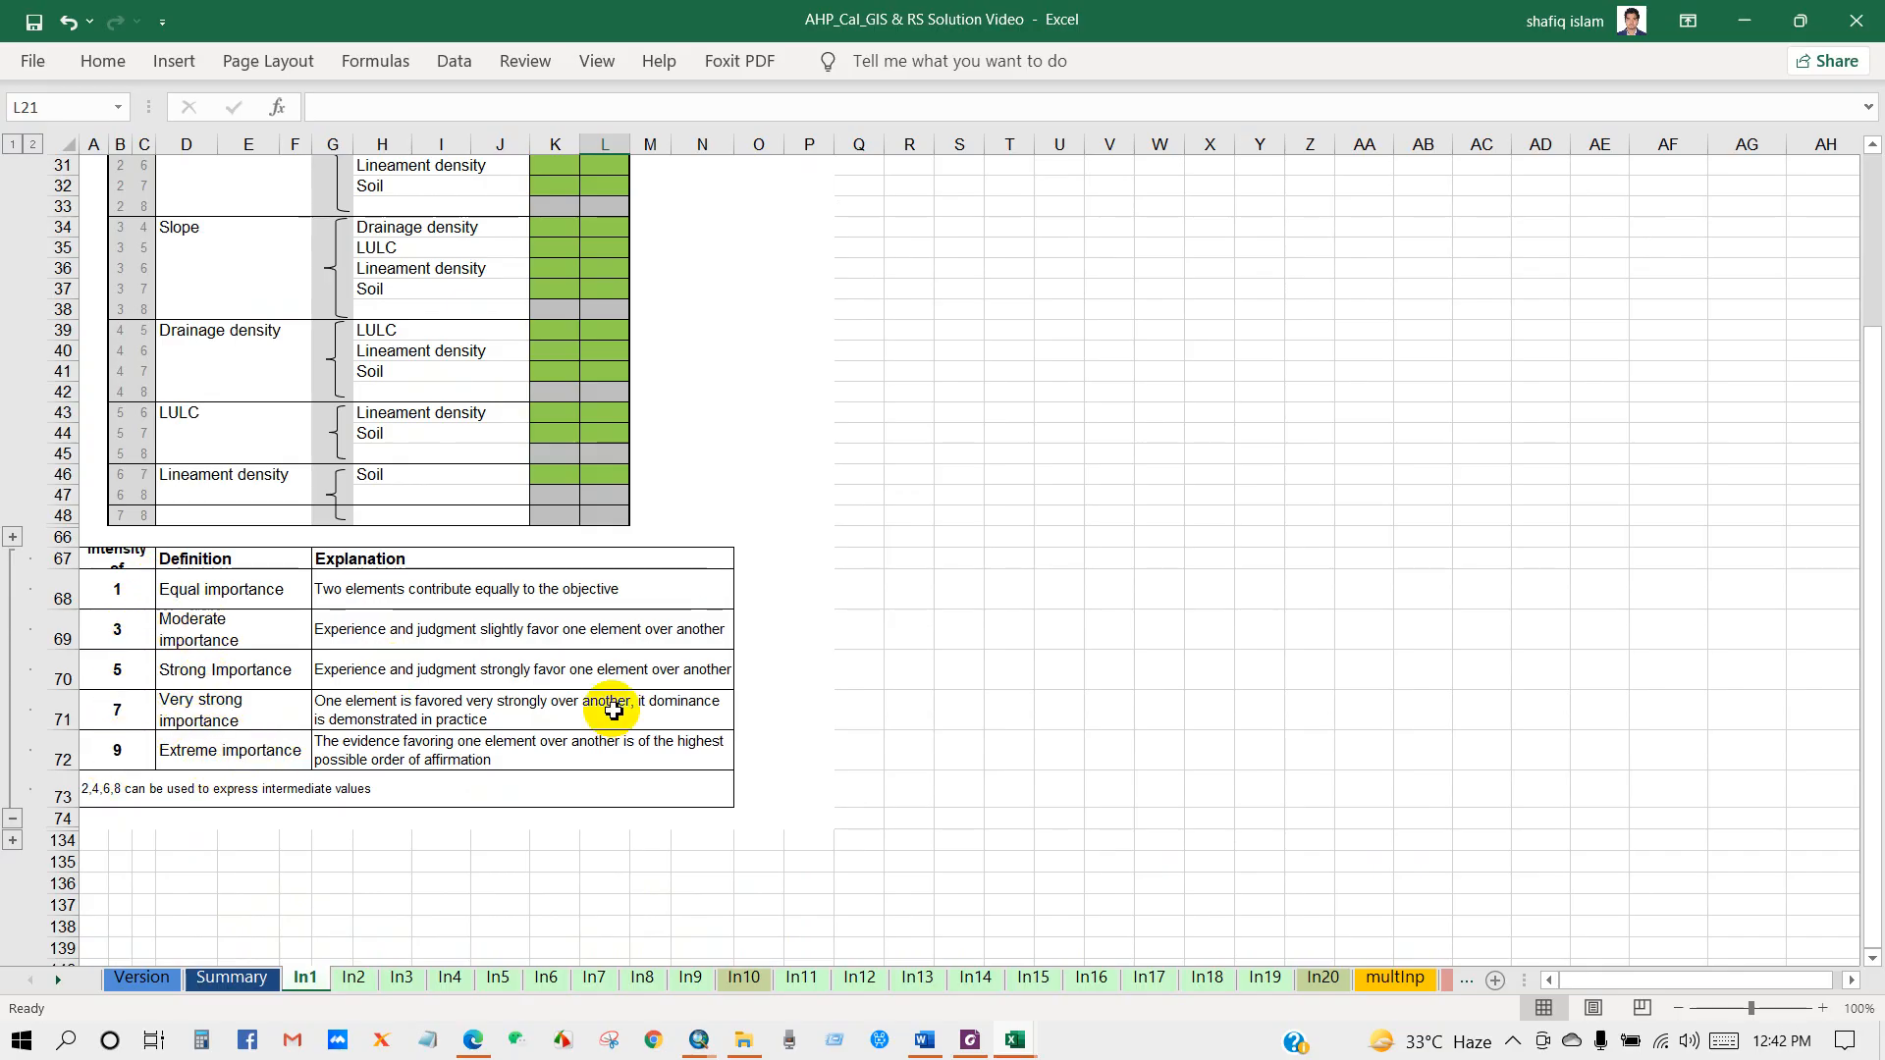
pyautogui.scroll(7, 823, 740)
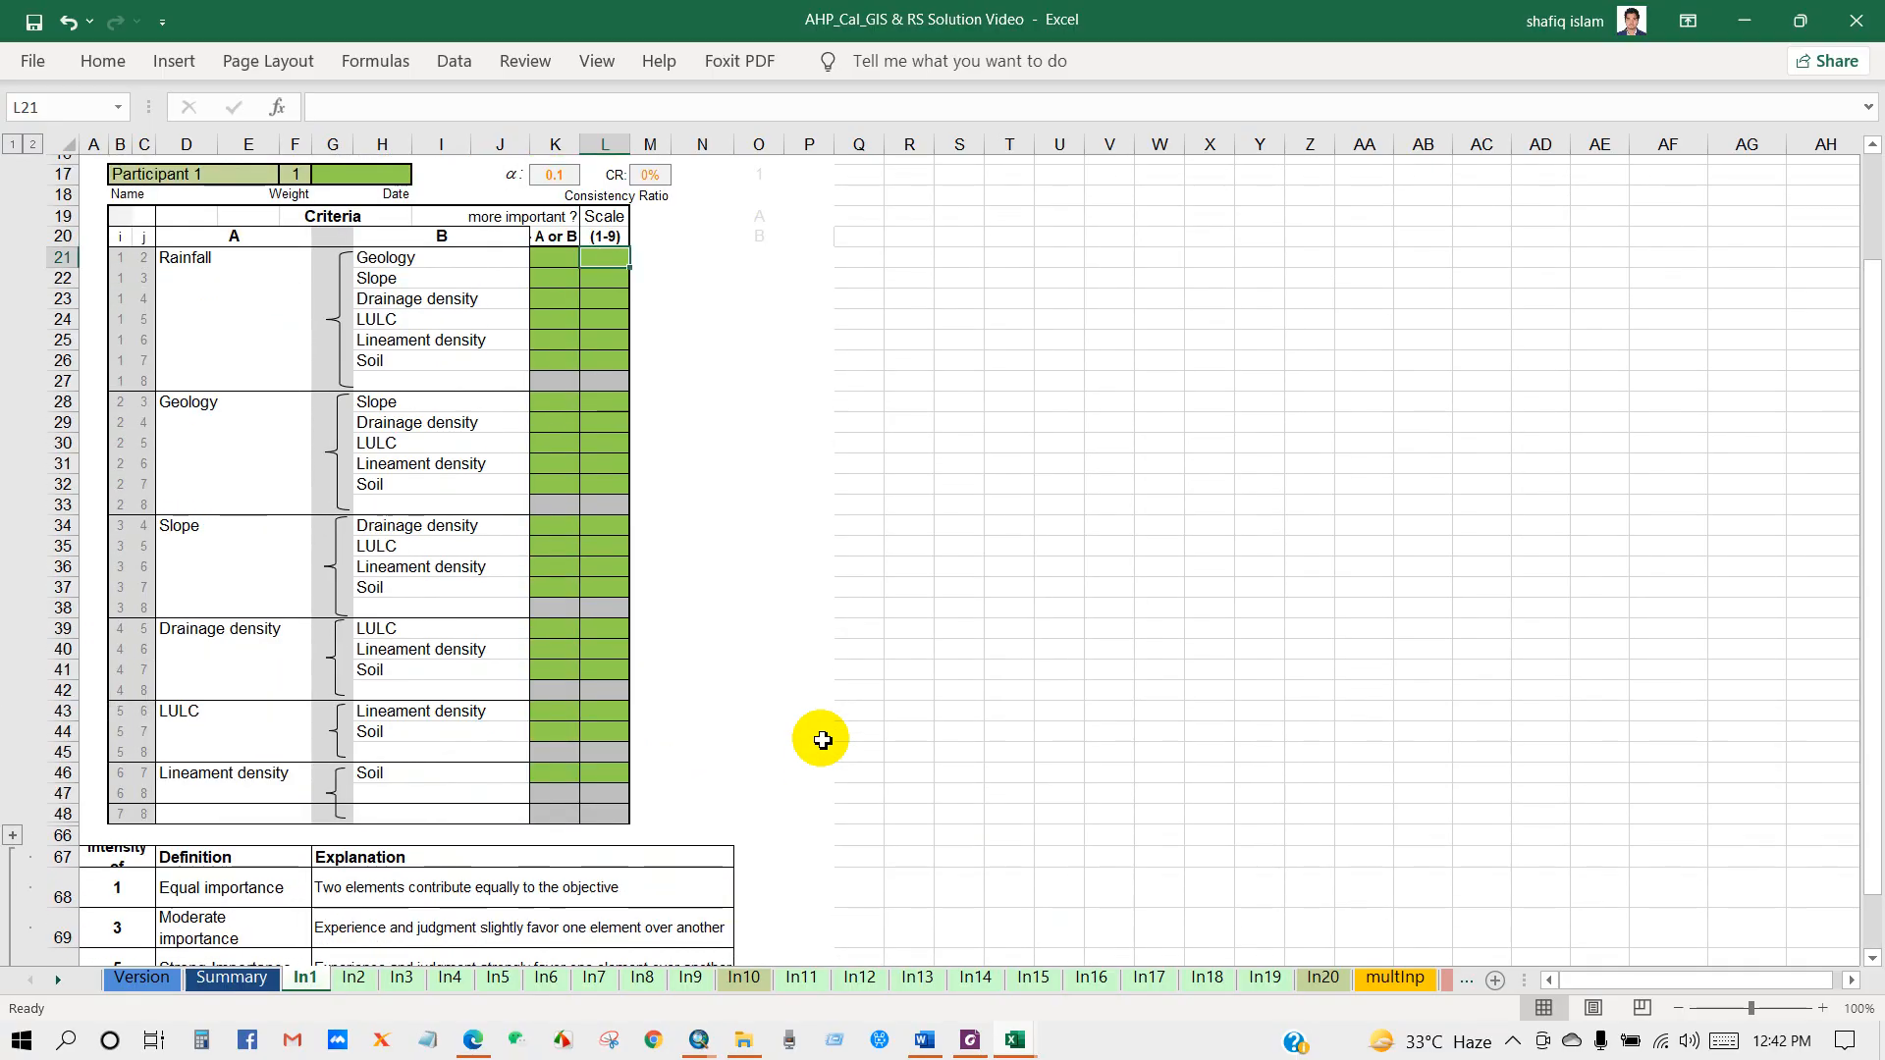
pyautogui.scroll(1, 823, 740)
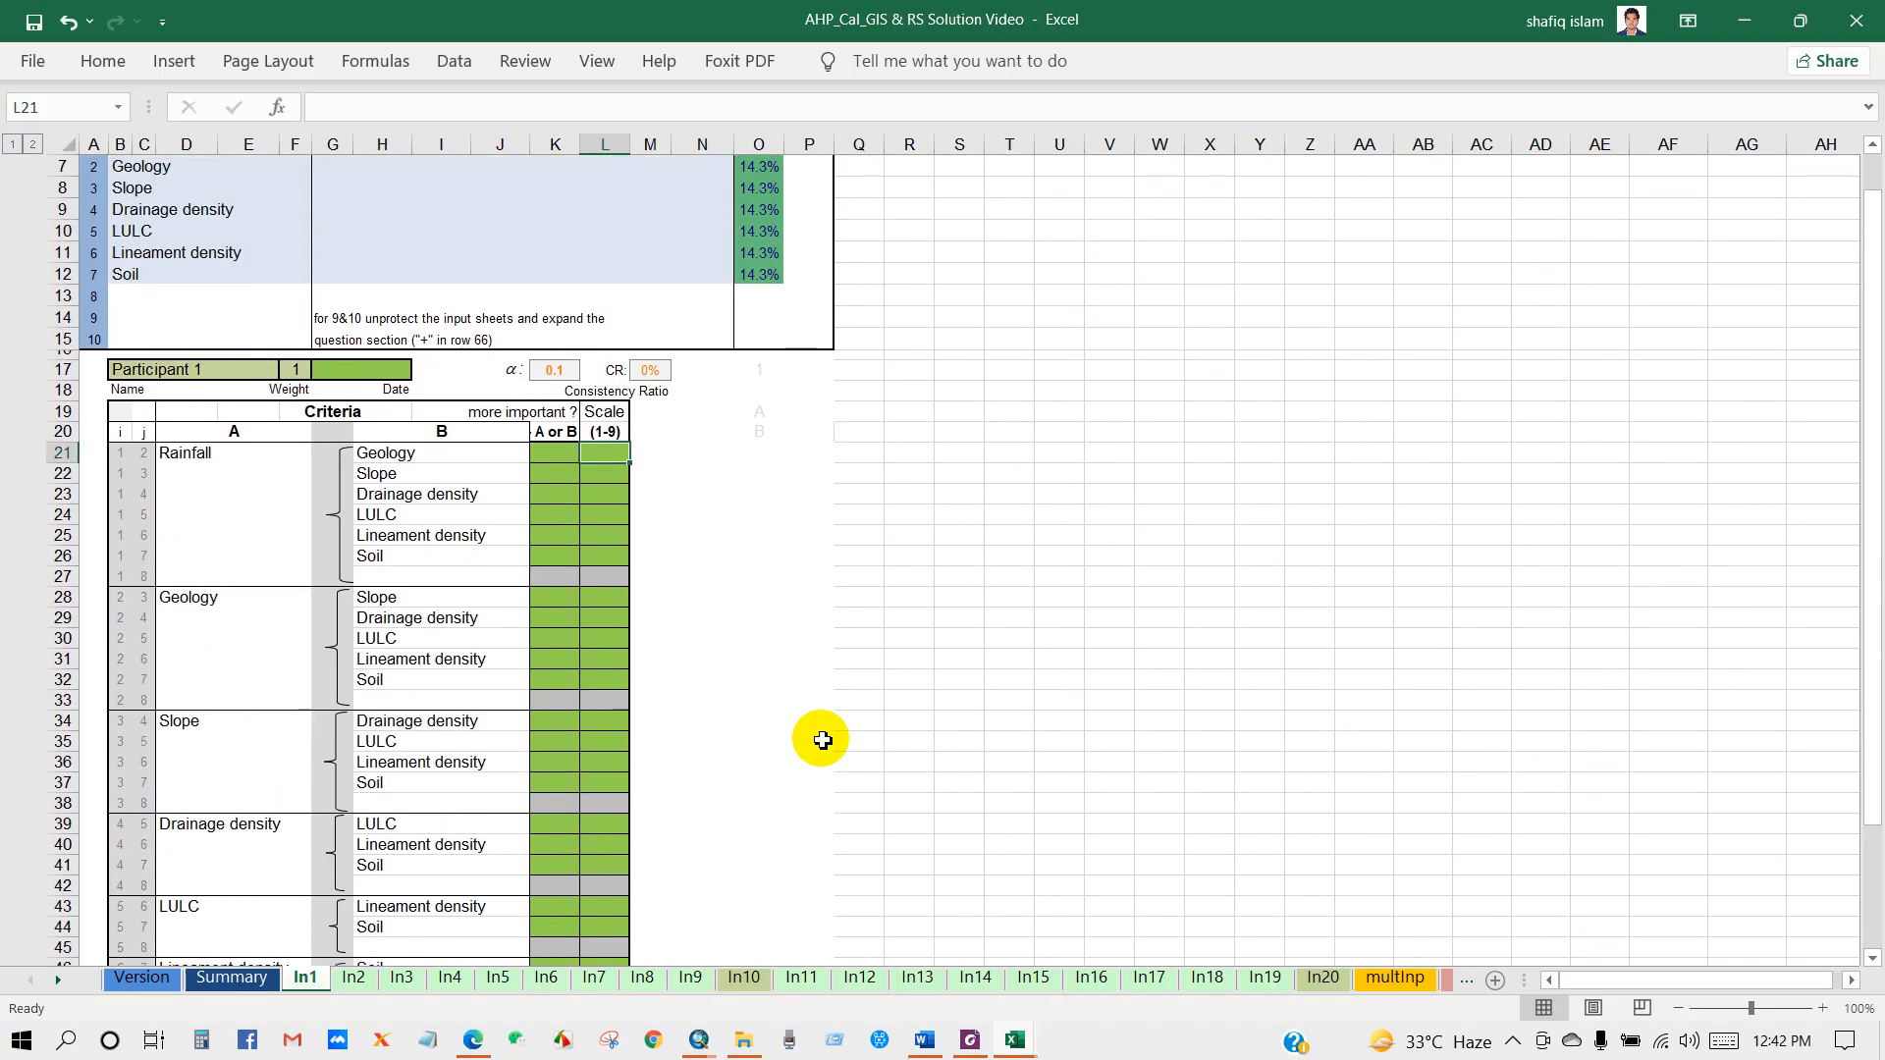
pyautogui.scroll(2, 822, 740)
pyautogui.scroll(-3, 687, 668)
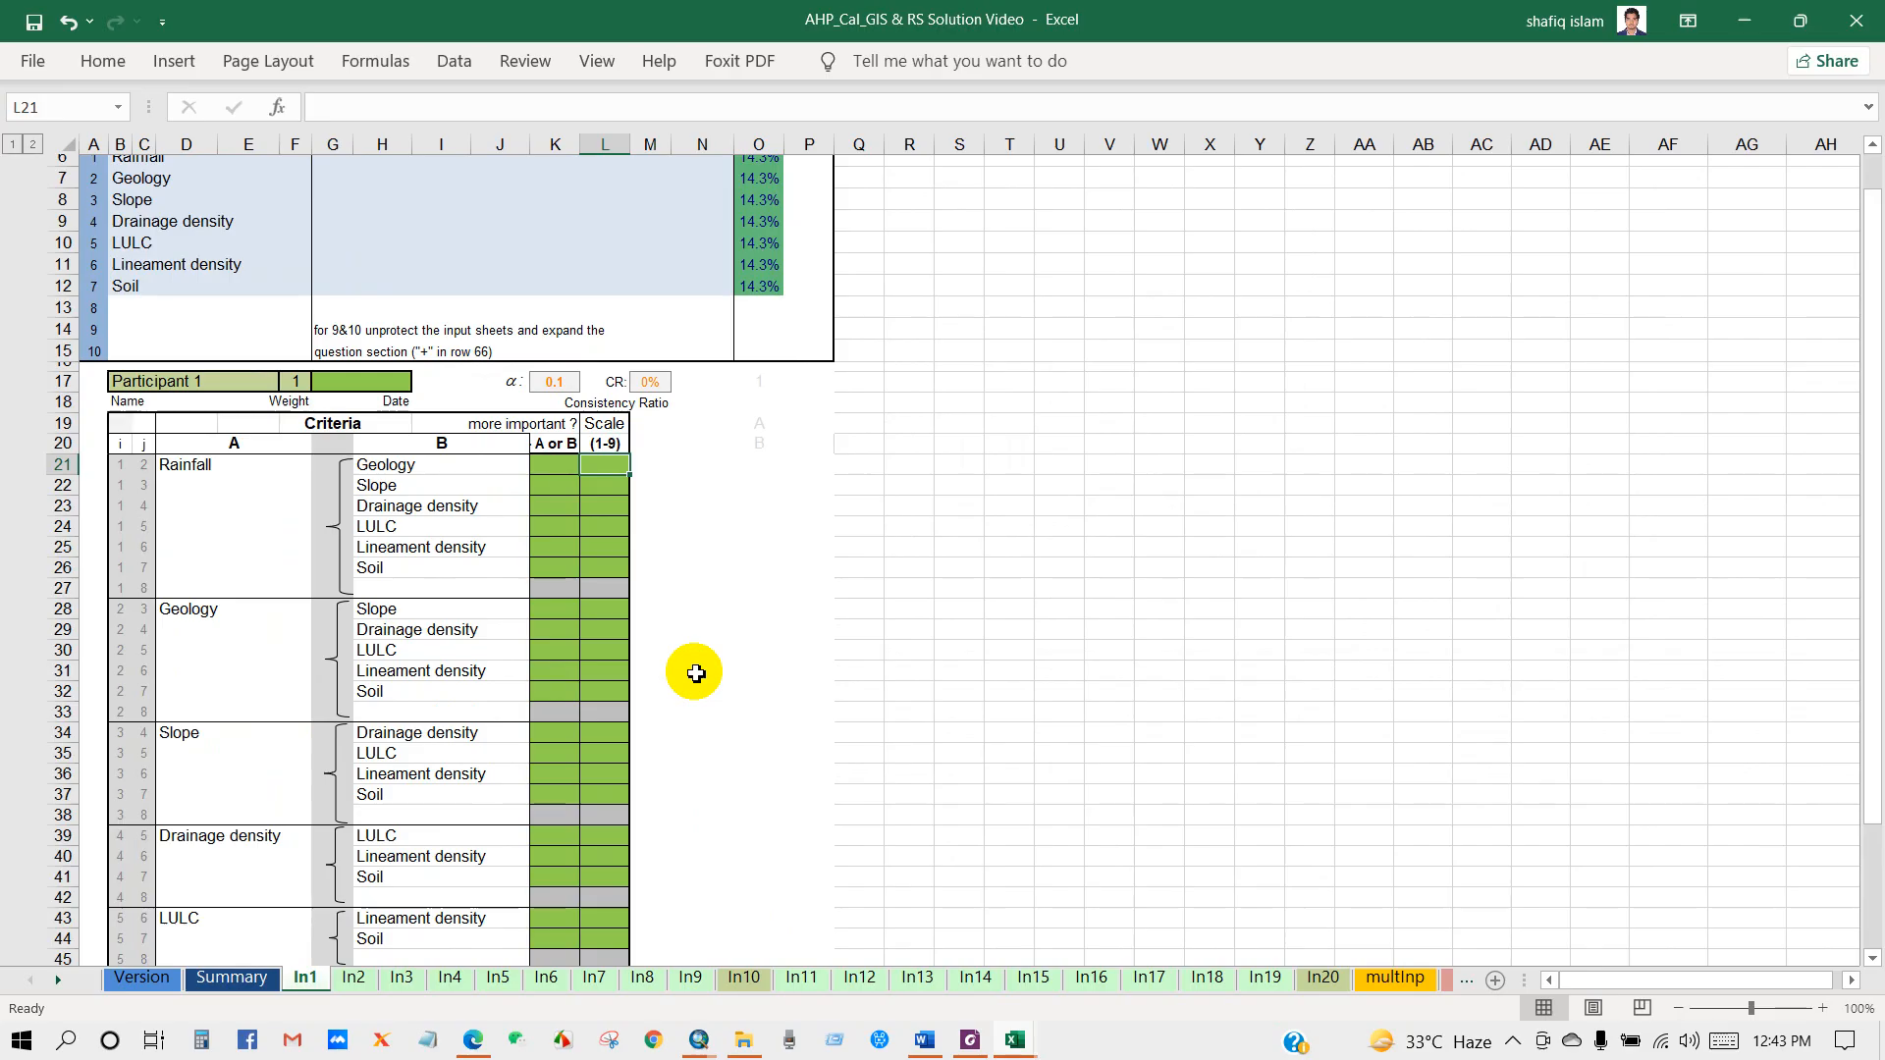
pyautogui.scroll(-1, 695, 672)
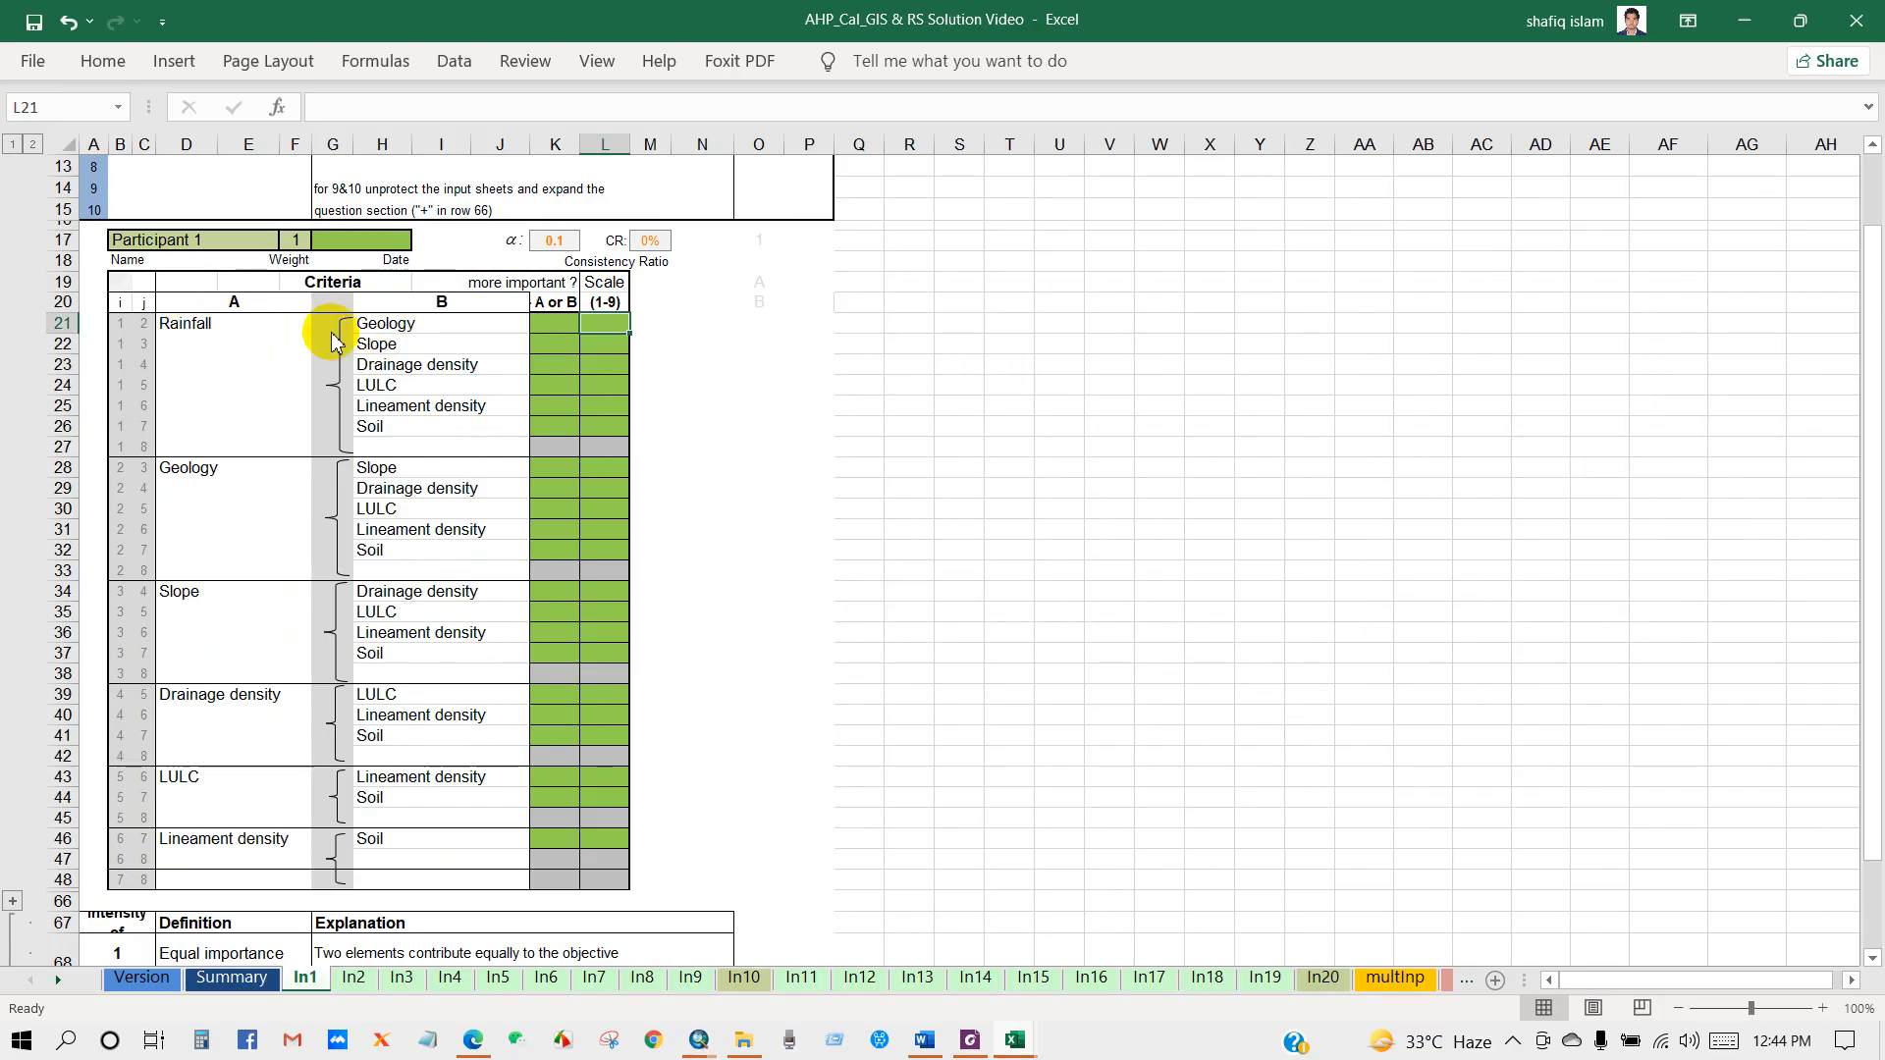
# On sheet In1, rate Rainfall against Geology with A as more important and a scale of 3
pyautogui.click(547, 330)
pyautogui.click(590, 323)
pyautogui.click(552, 348)
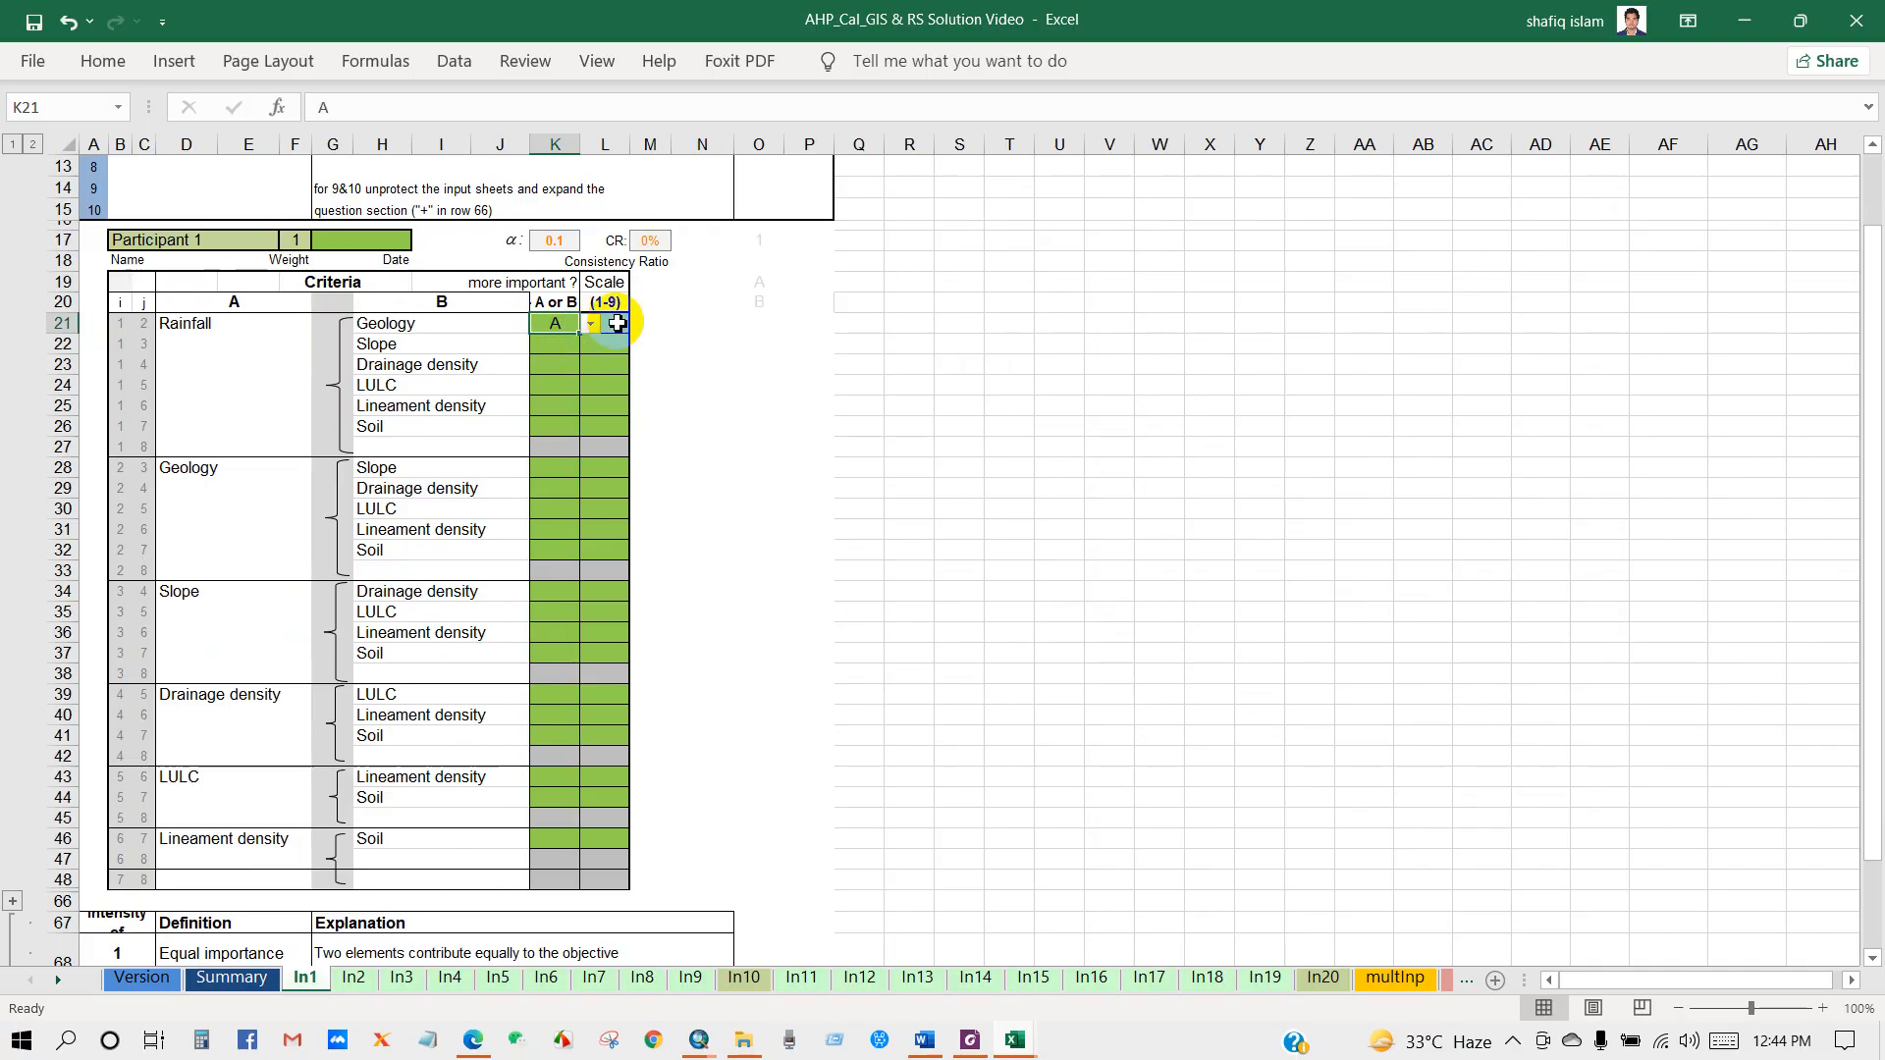
pyautogui.click(615, 320)
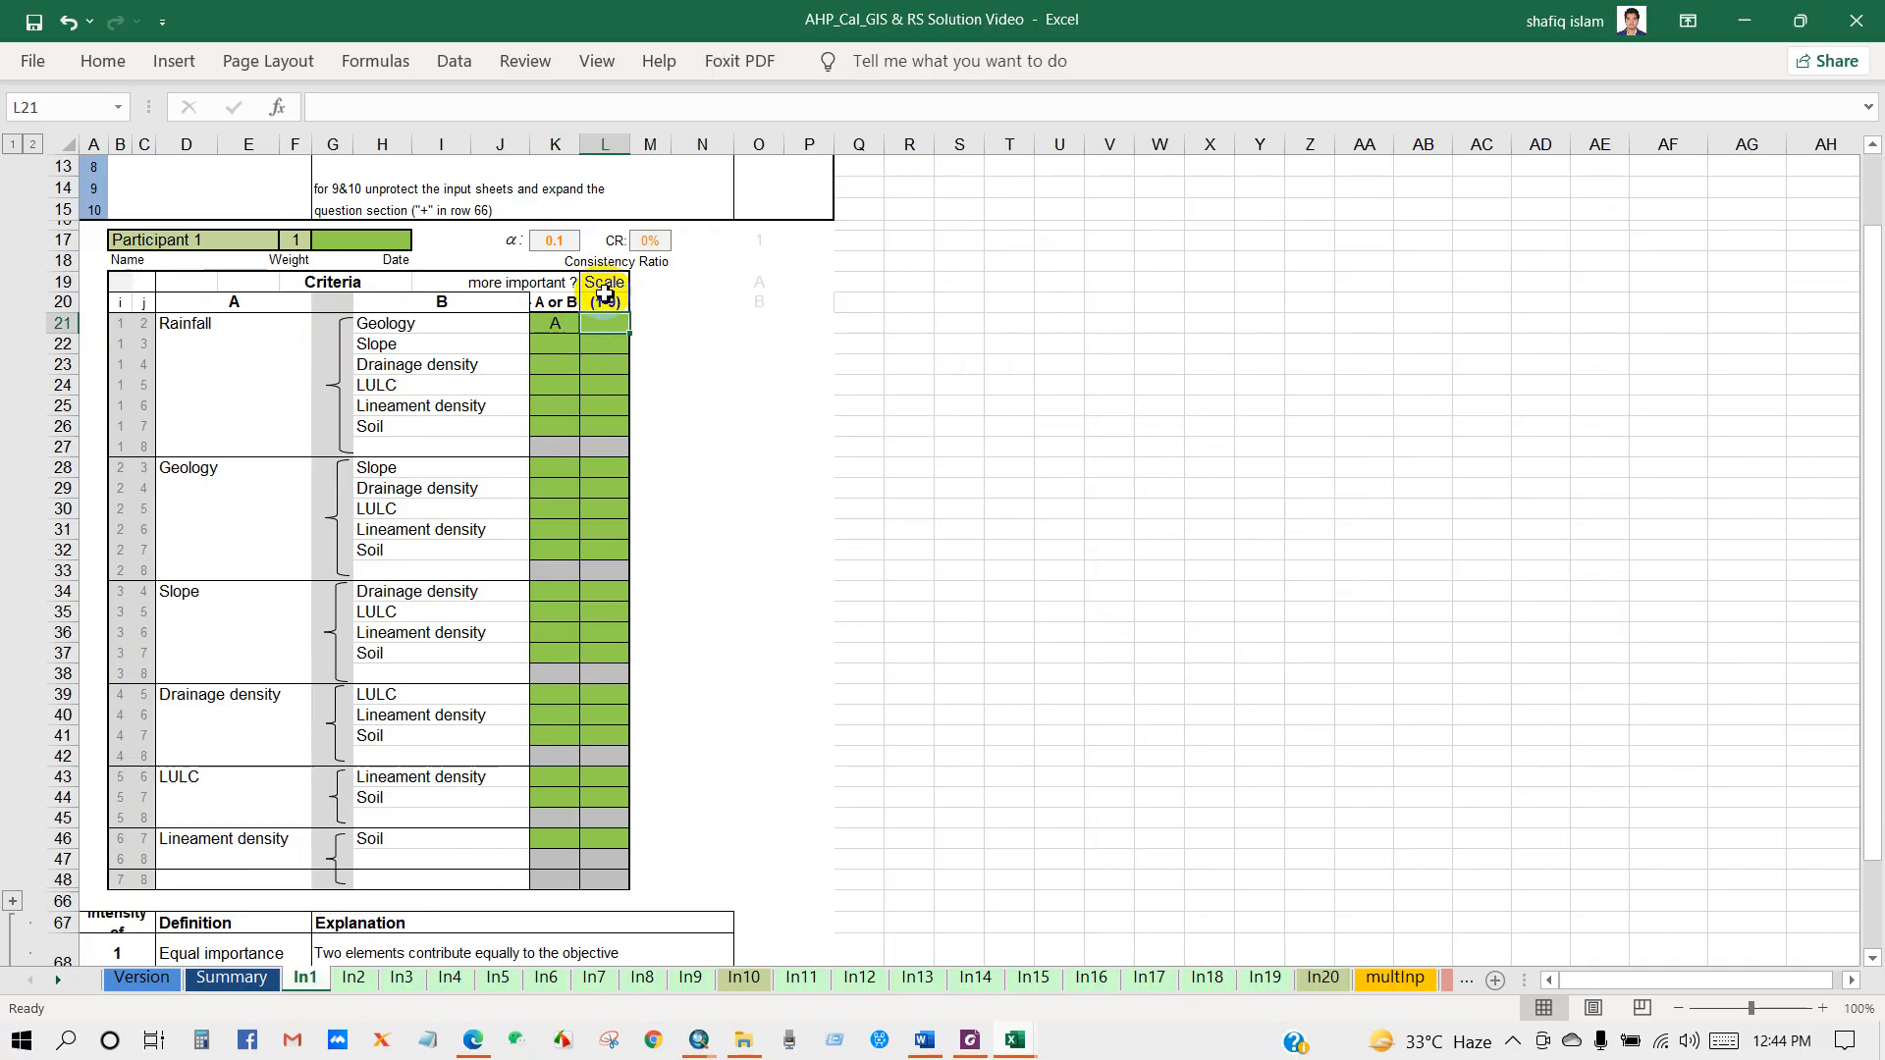
pyautogui.write('3')
pyautogui.press('Return')
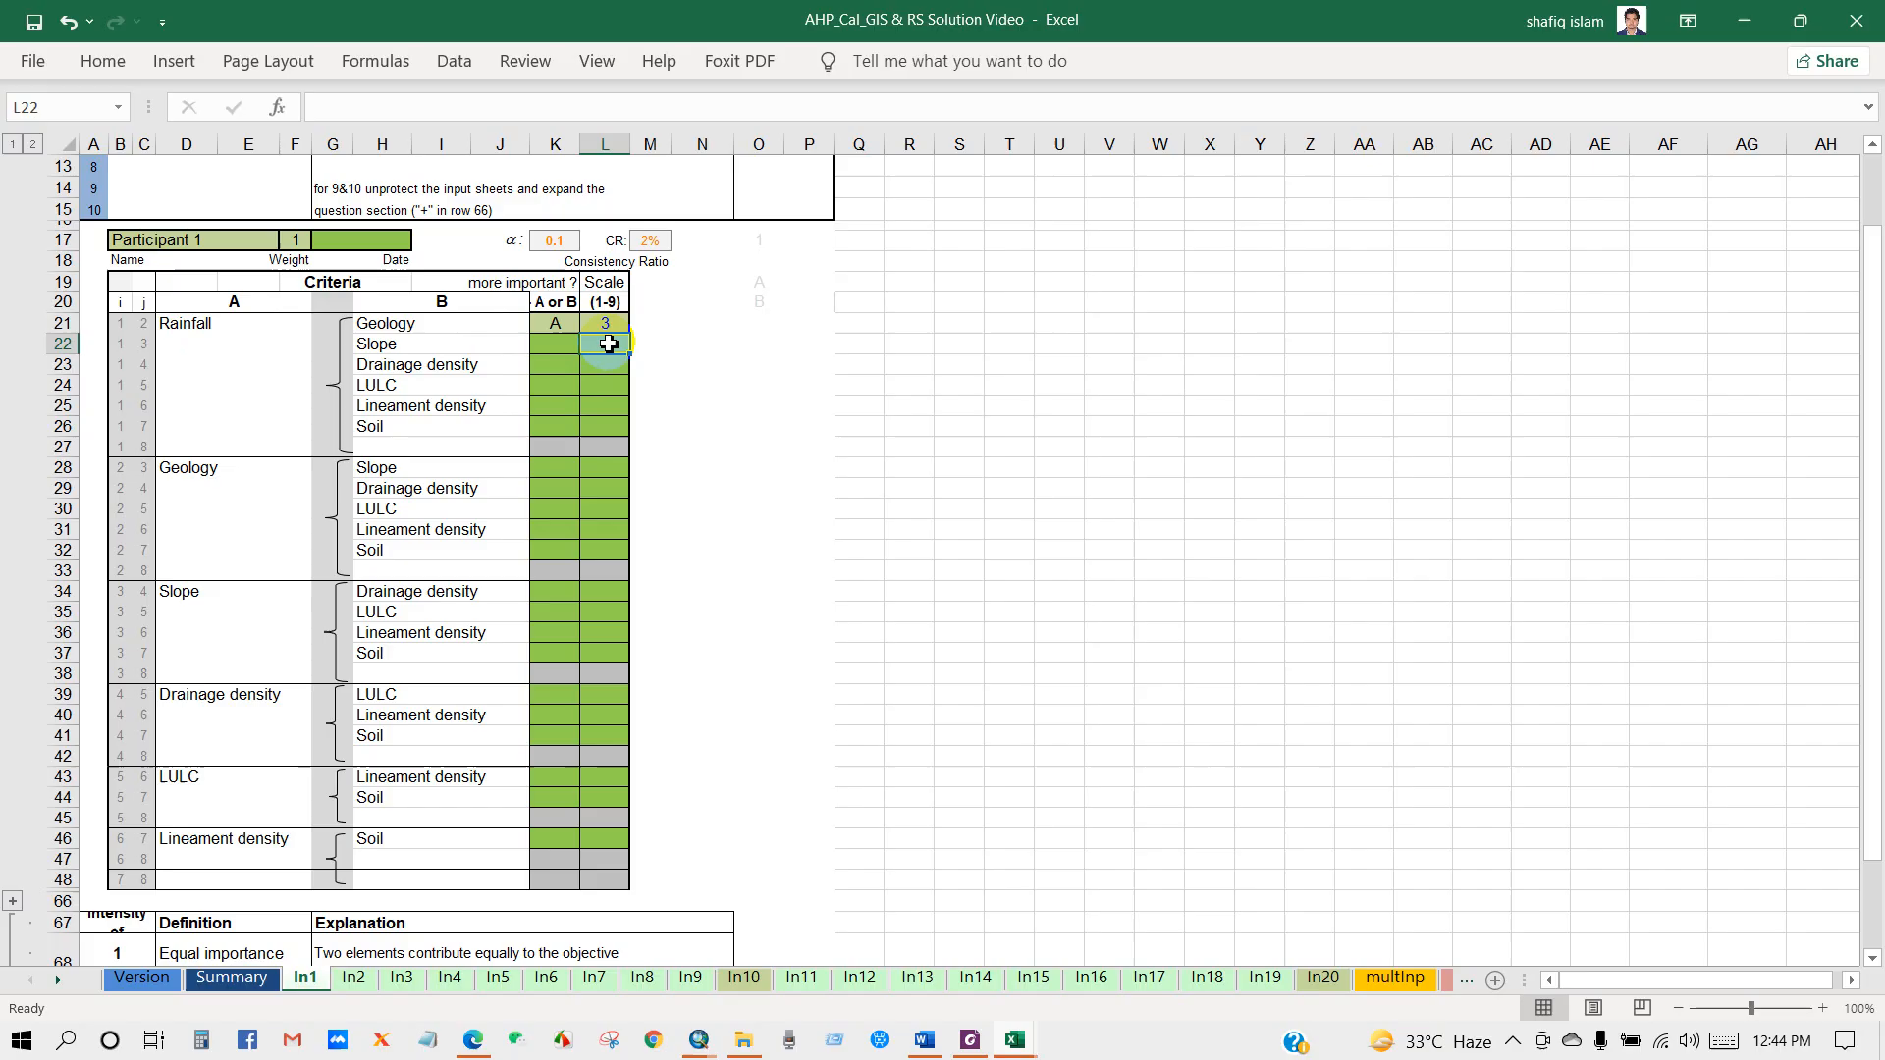
# Rate Rainfall against Slope with A as more important and a scale of 3
pyautogui.scroll(1, 592, 429)
pyautogui.scroll(1, 549, 496)
pyautogui.scroll(-1, 556, 508)
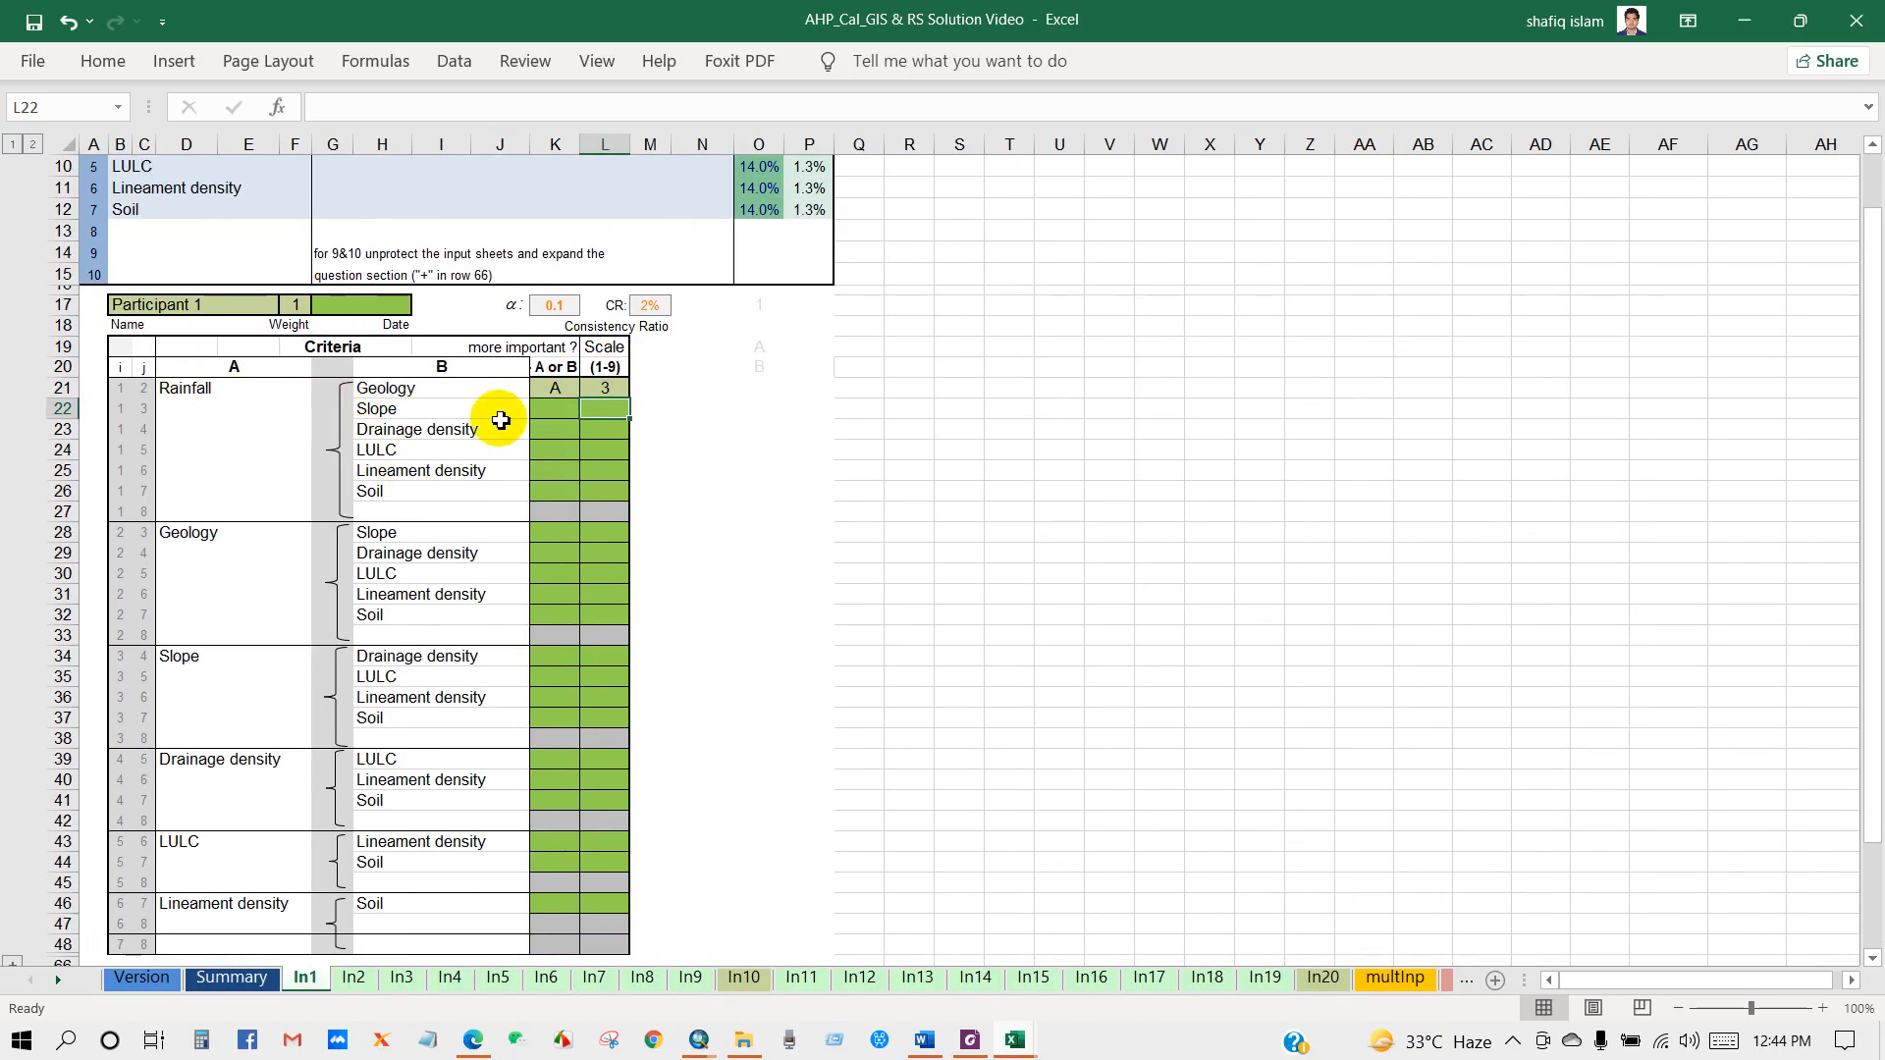
pyautogui.click(558, 415)
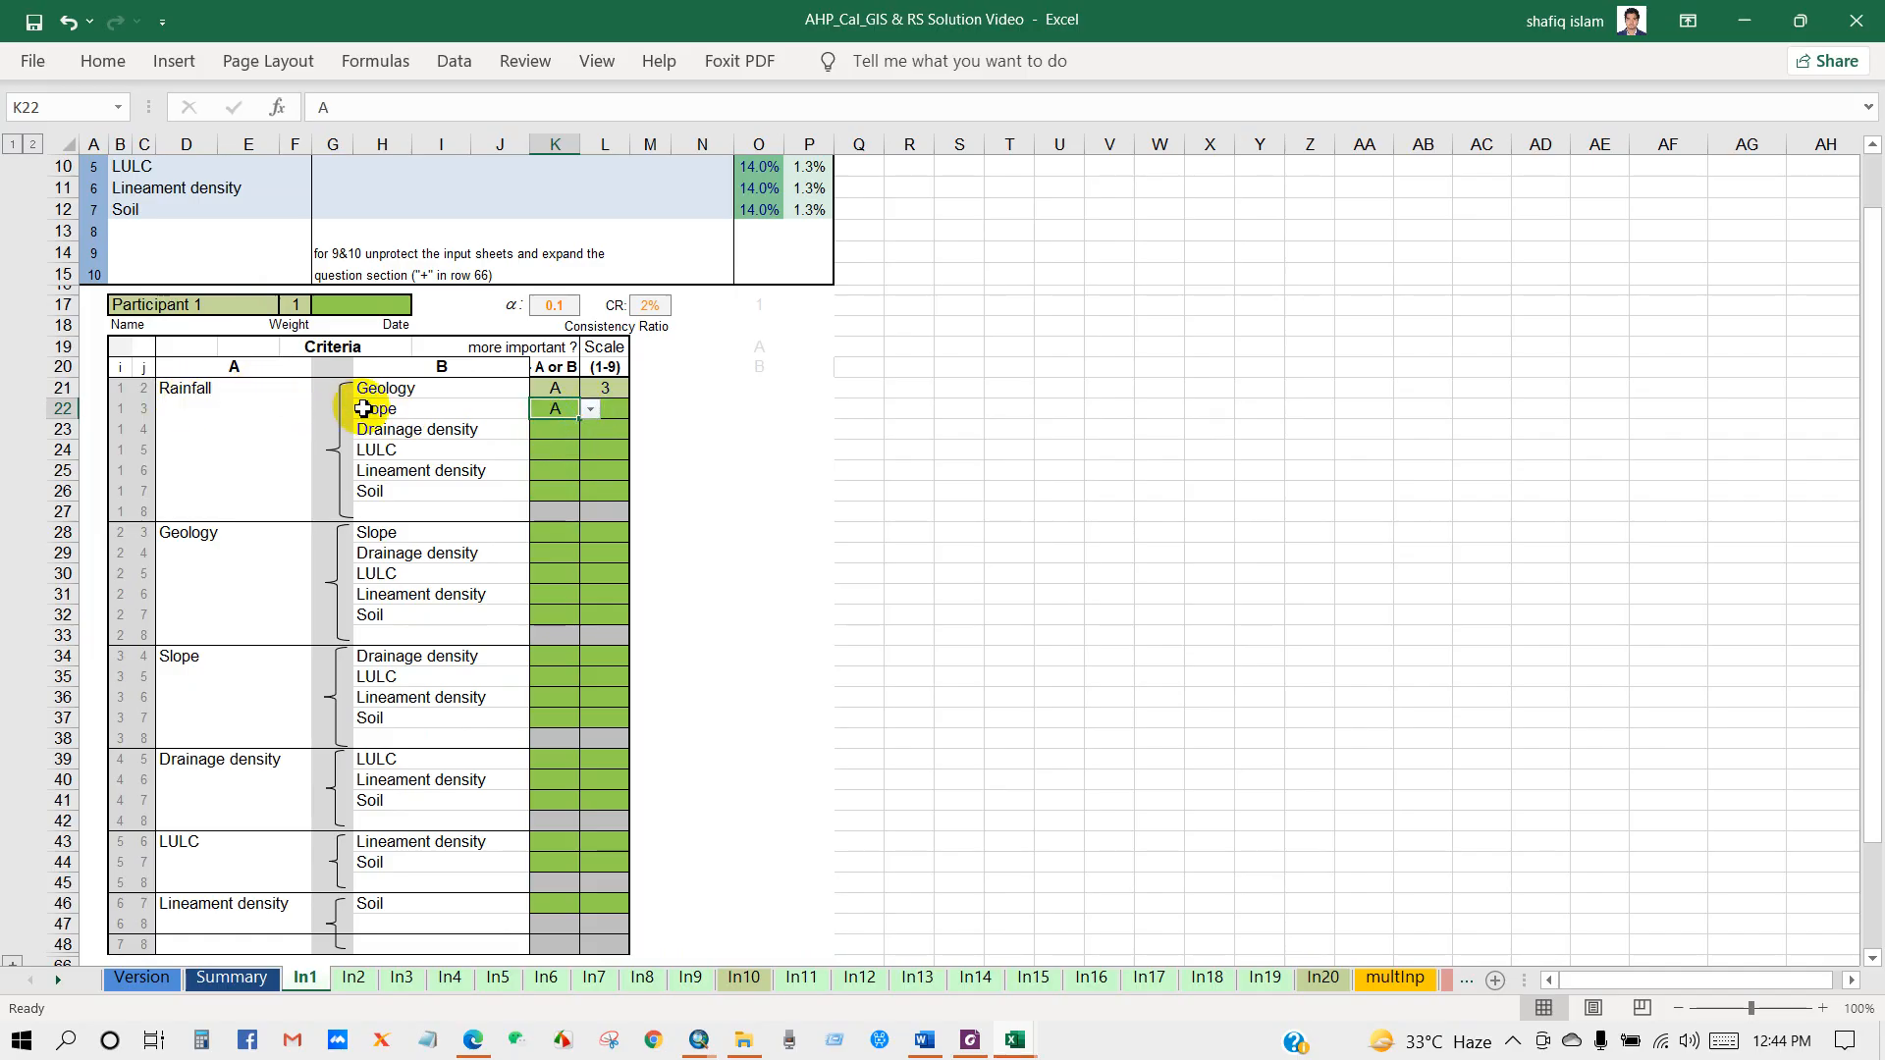
pyautogui.click(612, 410)
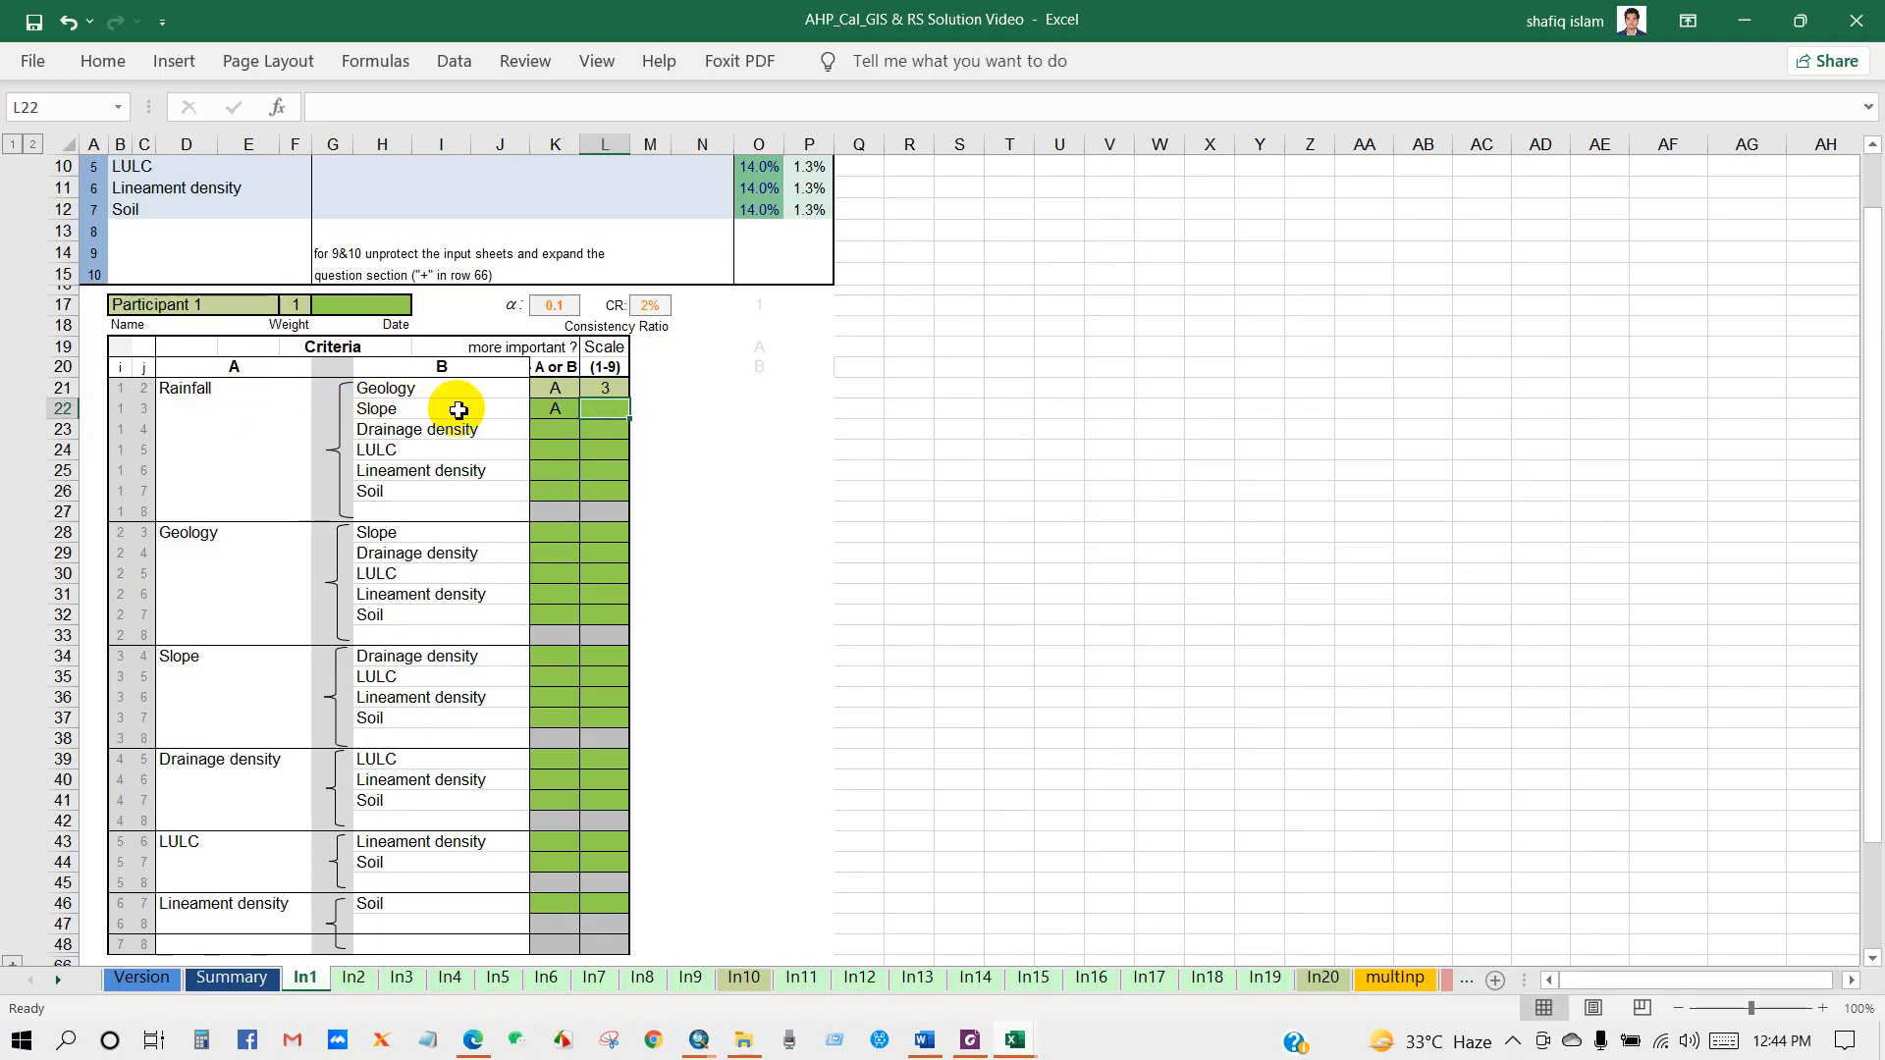
pyautogui.write('3')
pyautogui.click(601, 424)
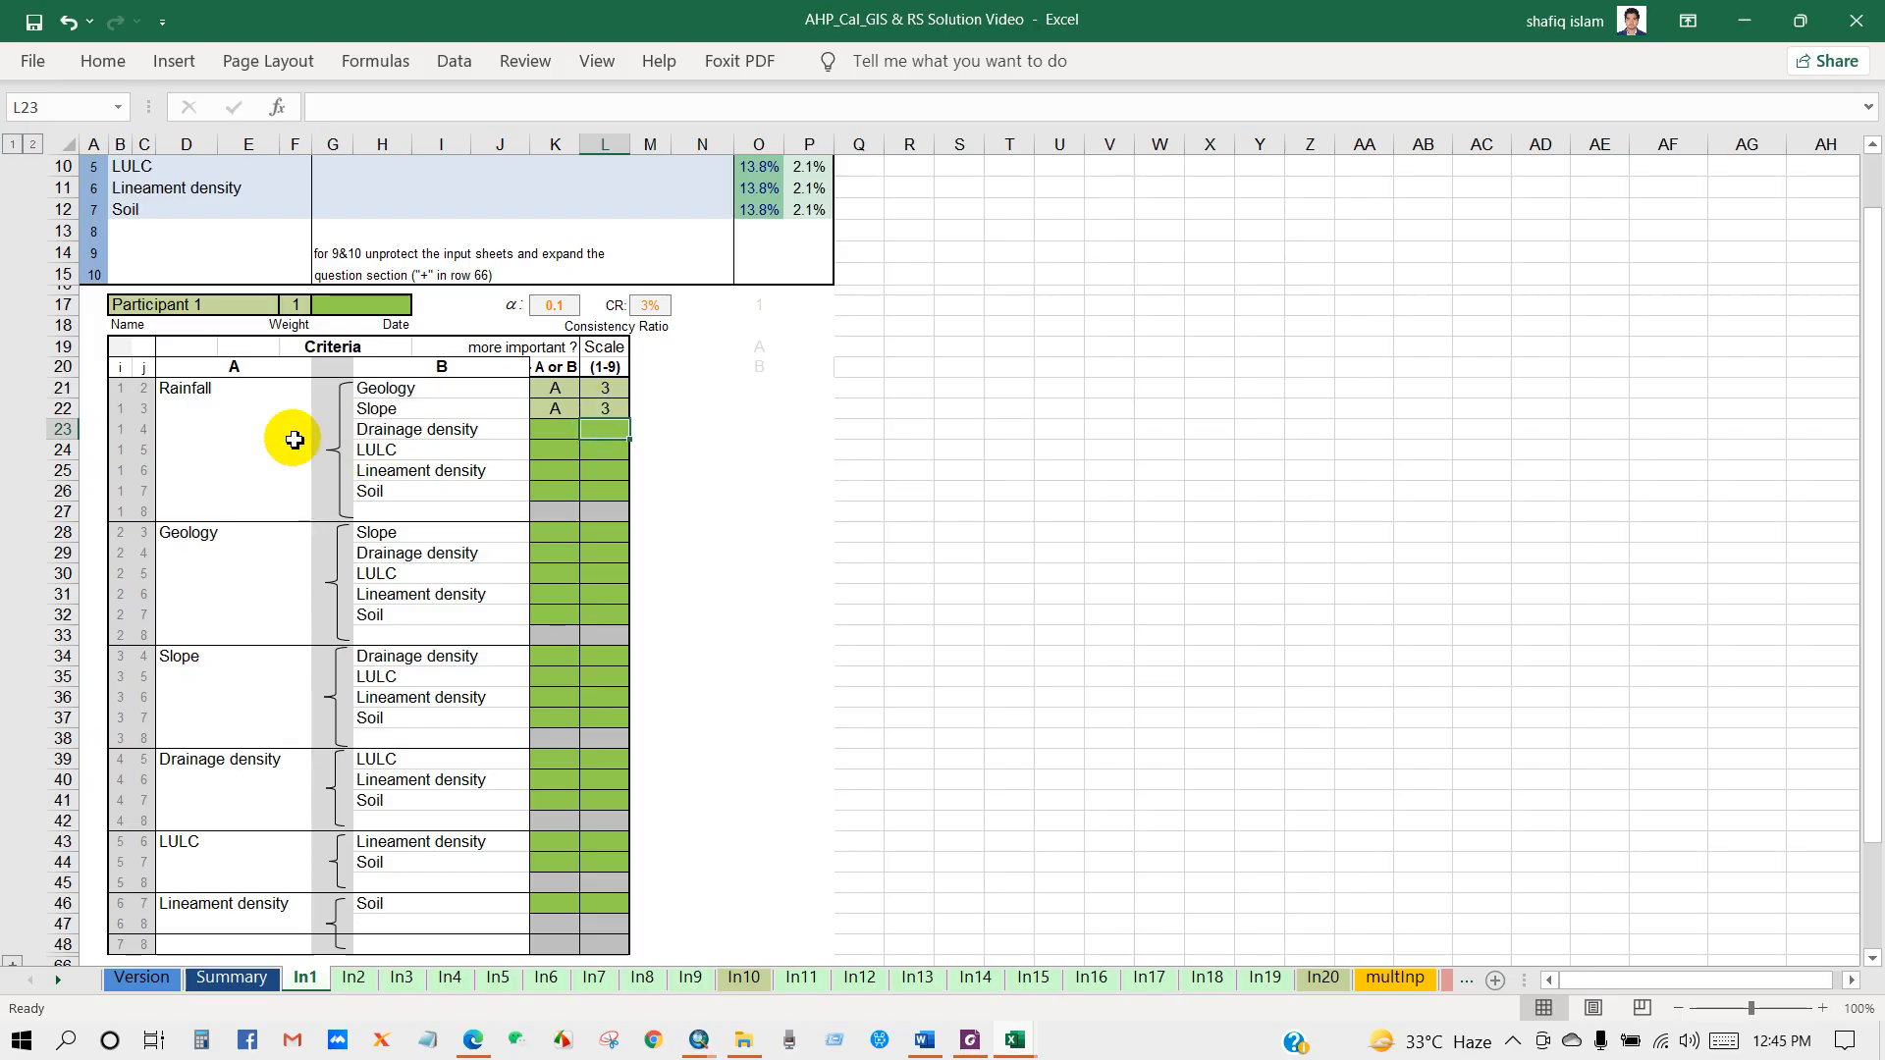
# Rate Rainfall against Drainage density with A as more important and a scale of 5
pyautogui.click(558, 432)
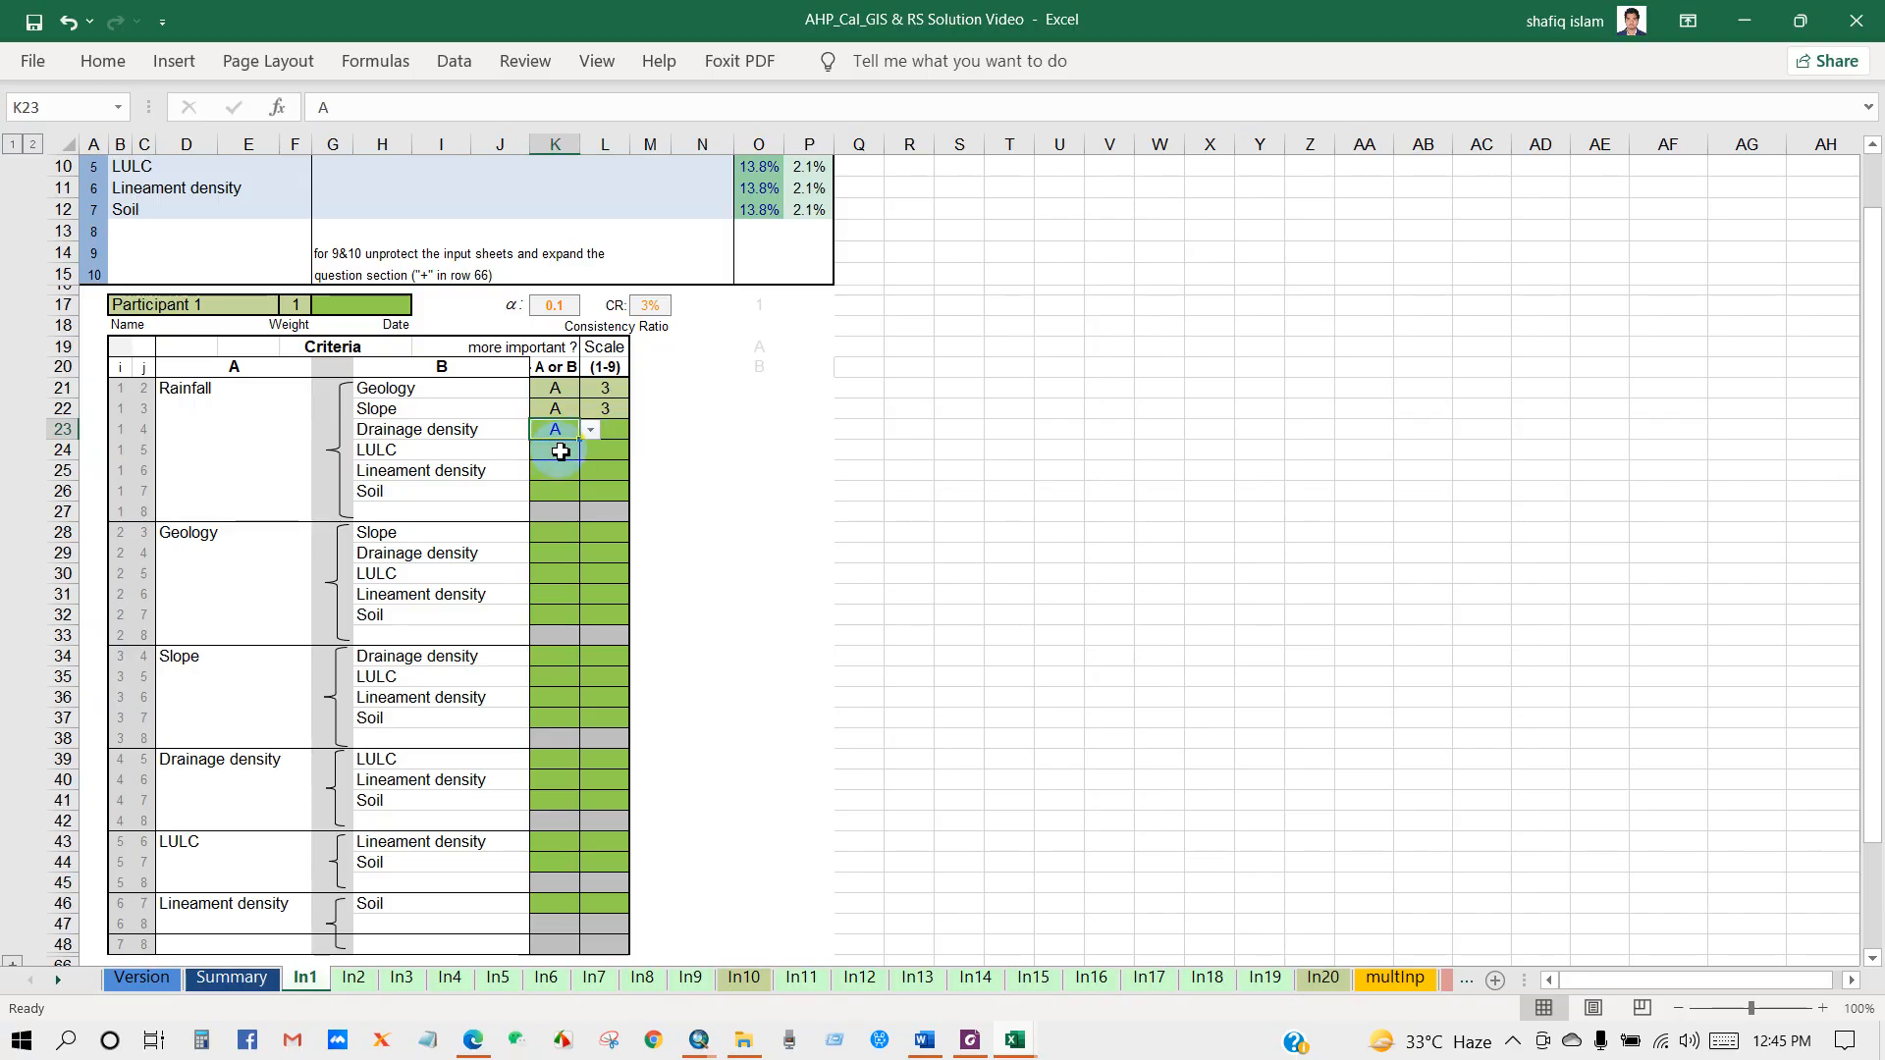
pyautogui.click(614, 435)
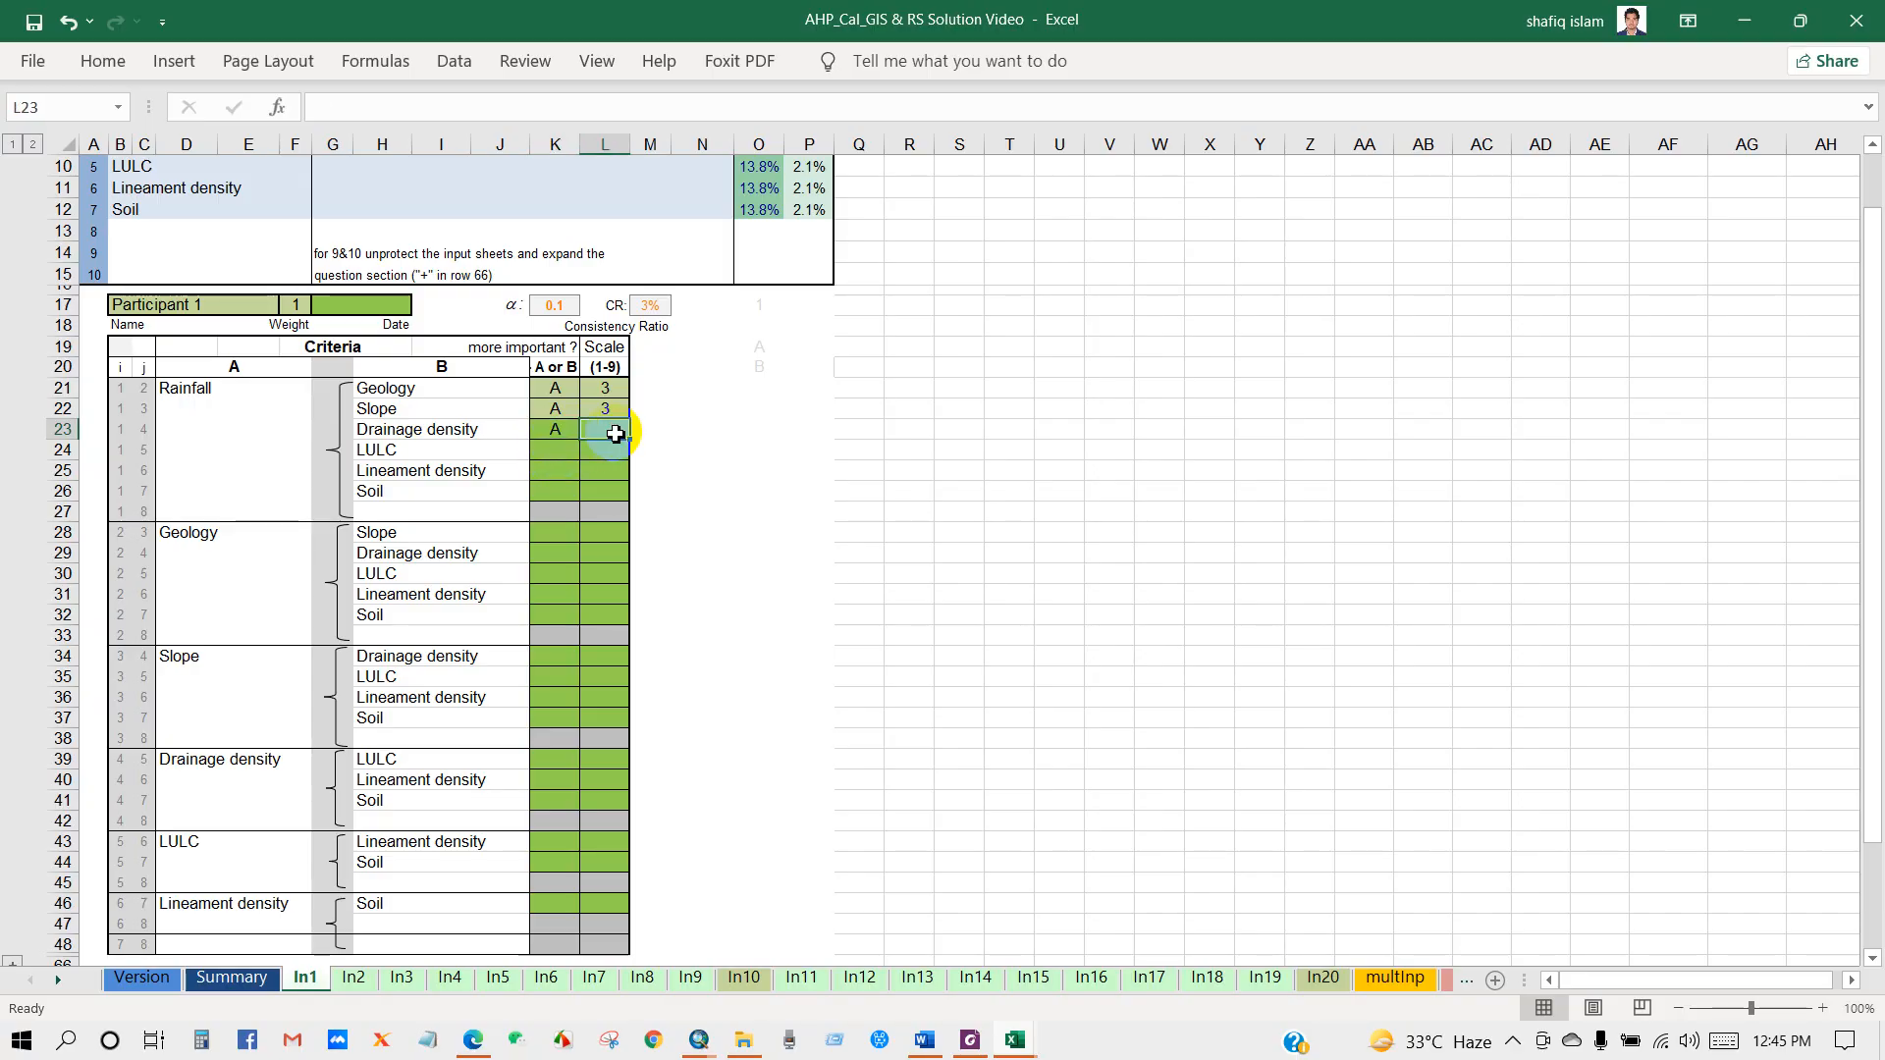
pyautogui.write('5')
pyautogui.click(604, 449)
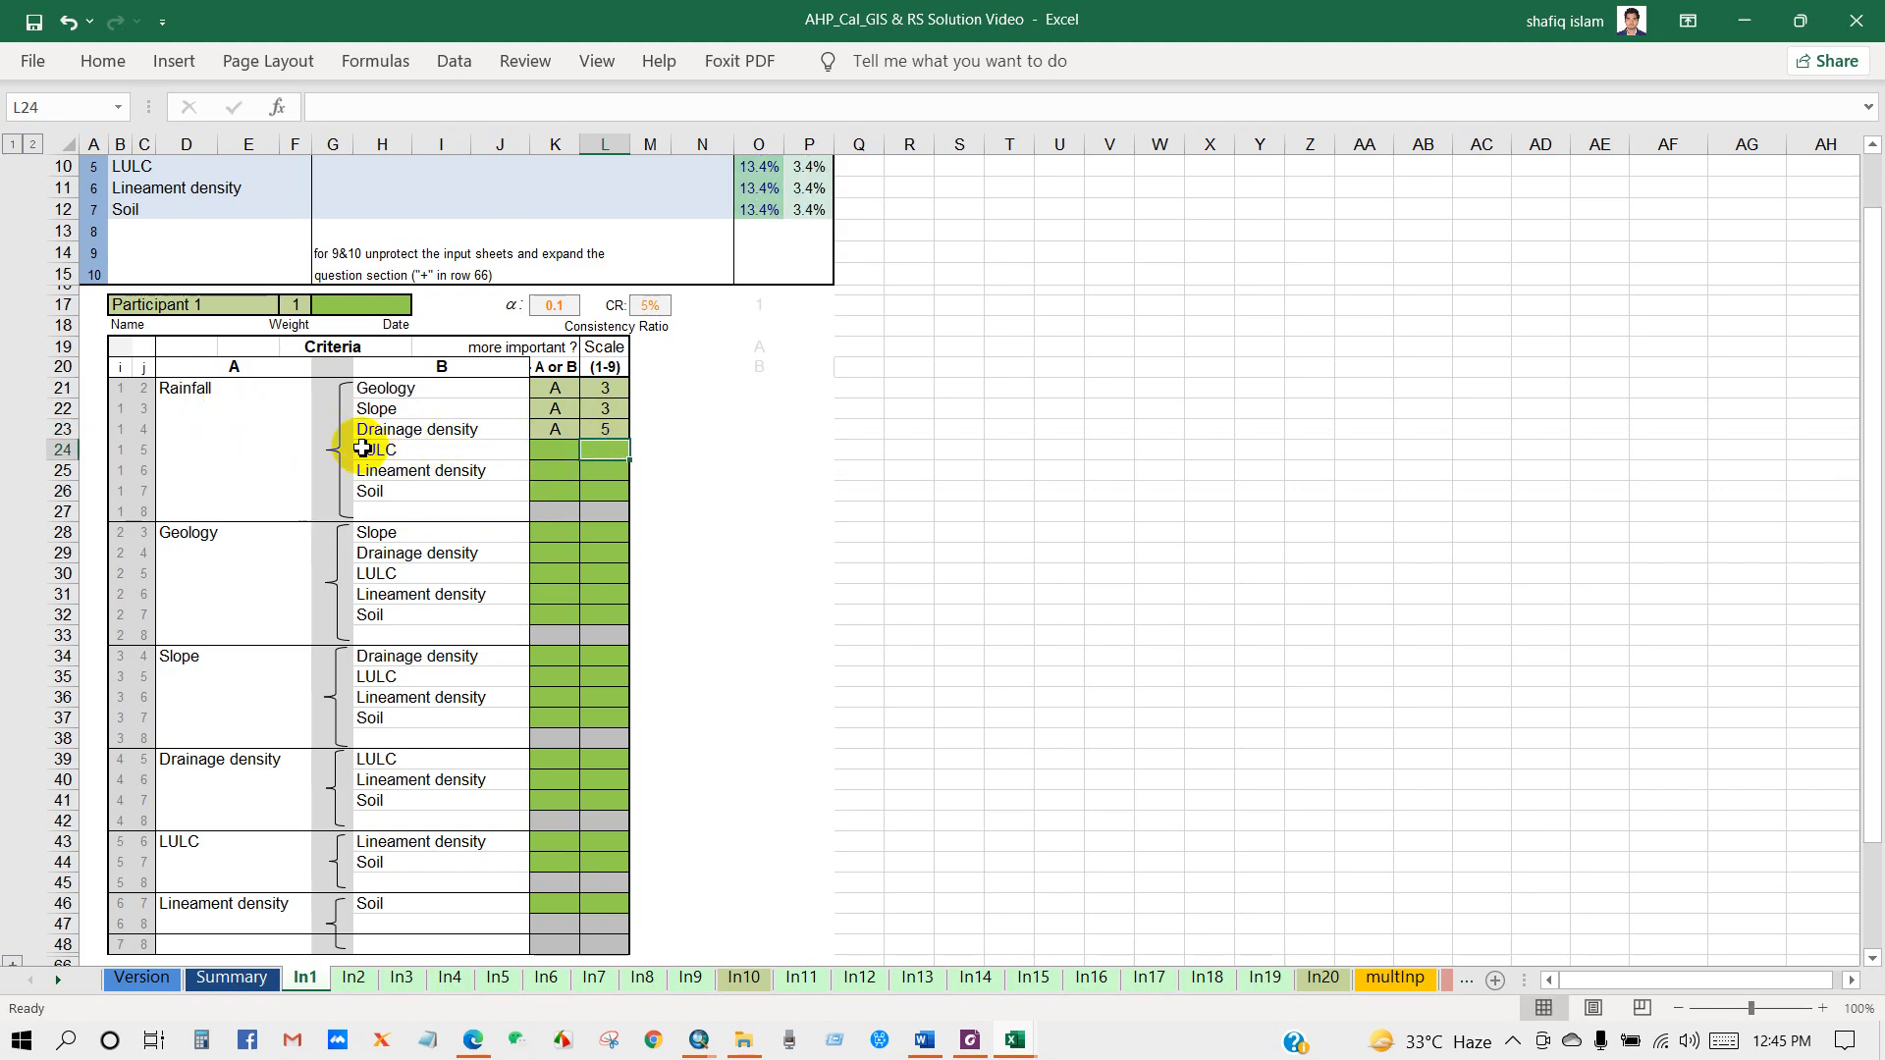
# Rate Rainfall against LULC with A as more important and a scale of 5
pyautogui.click(550, 450)
pyautogui.click(590, 450)
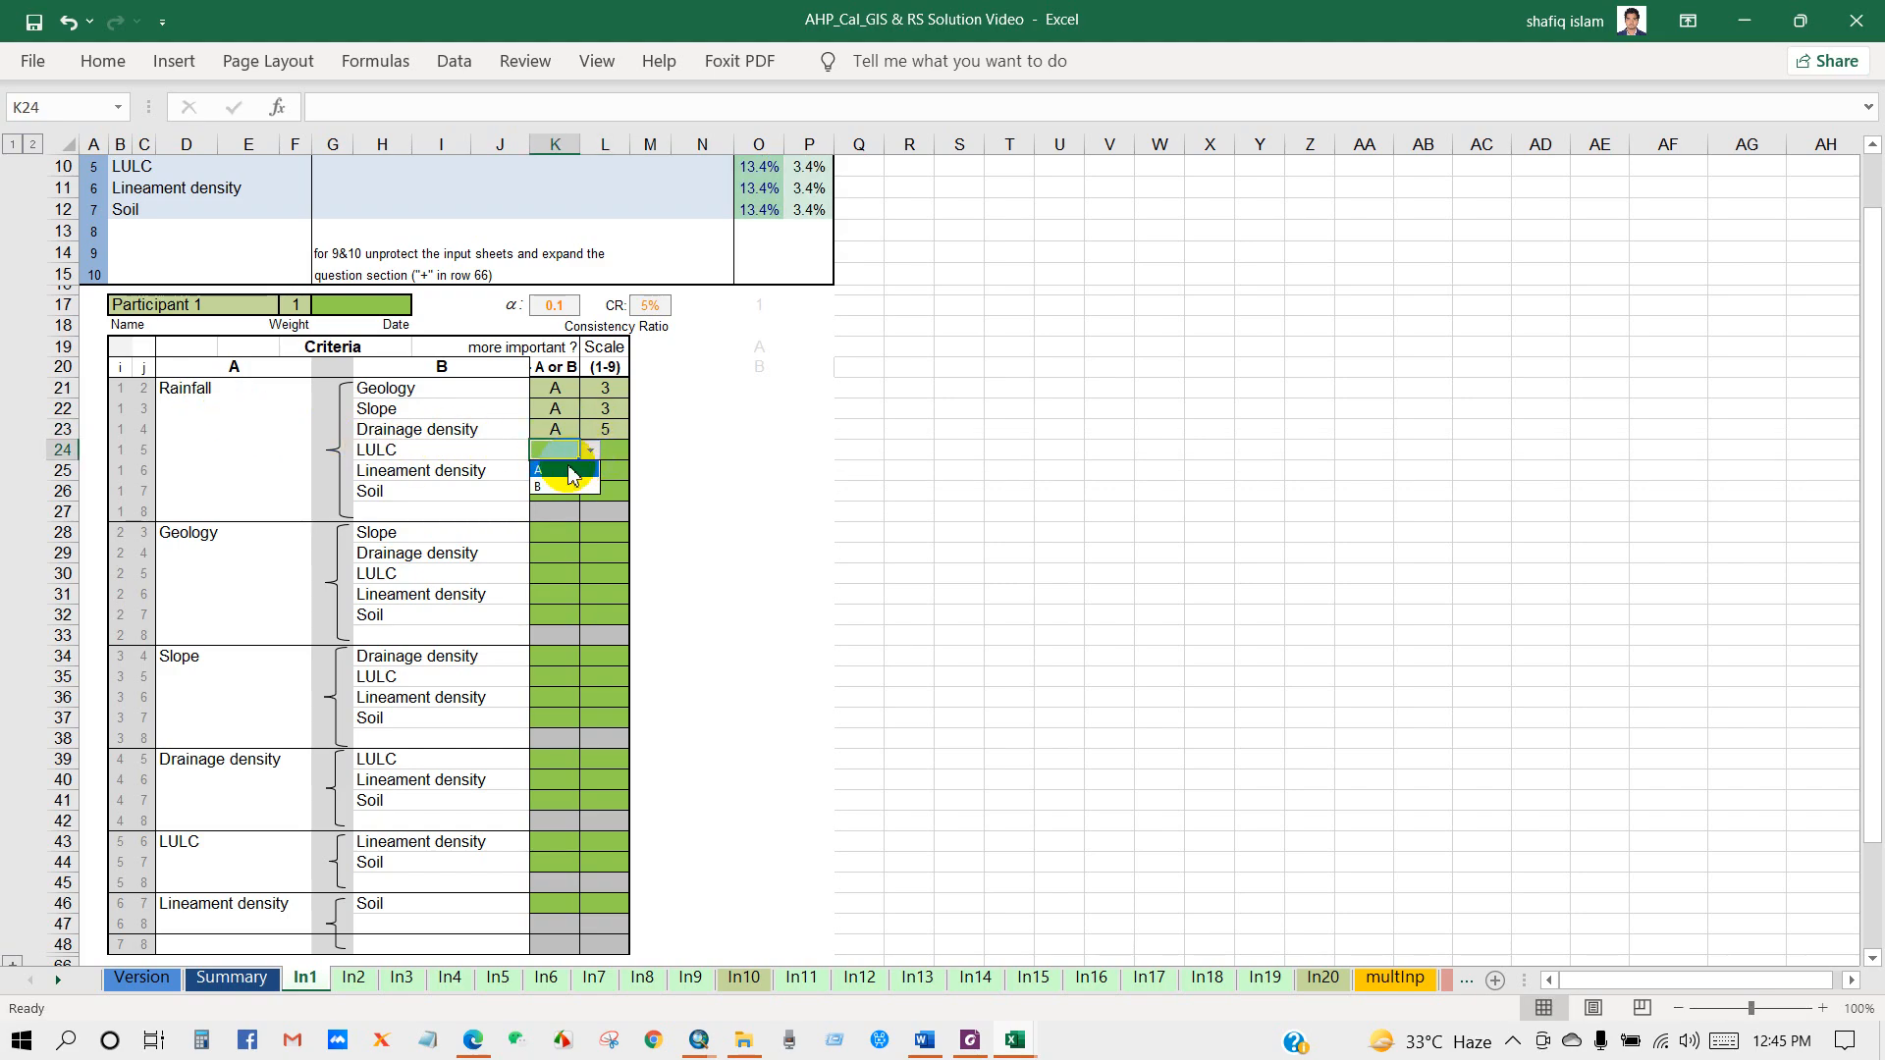
pyautogui.click(555, 473)
pyautogui.click(619, 453)
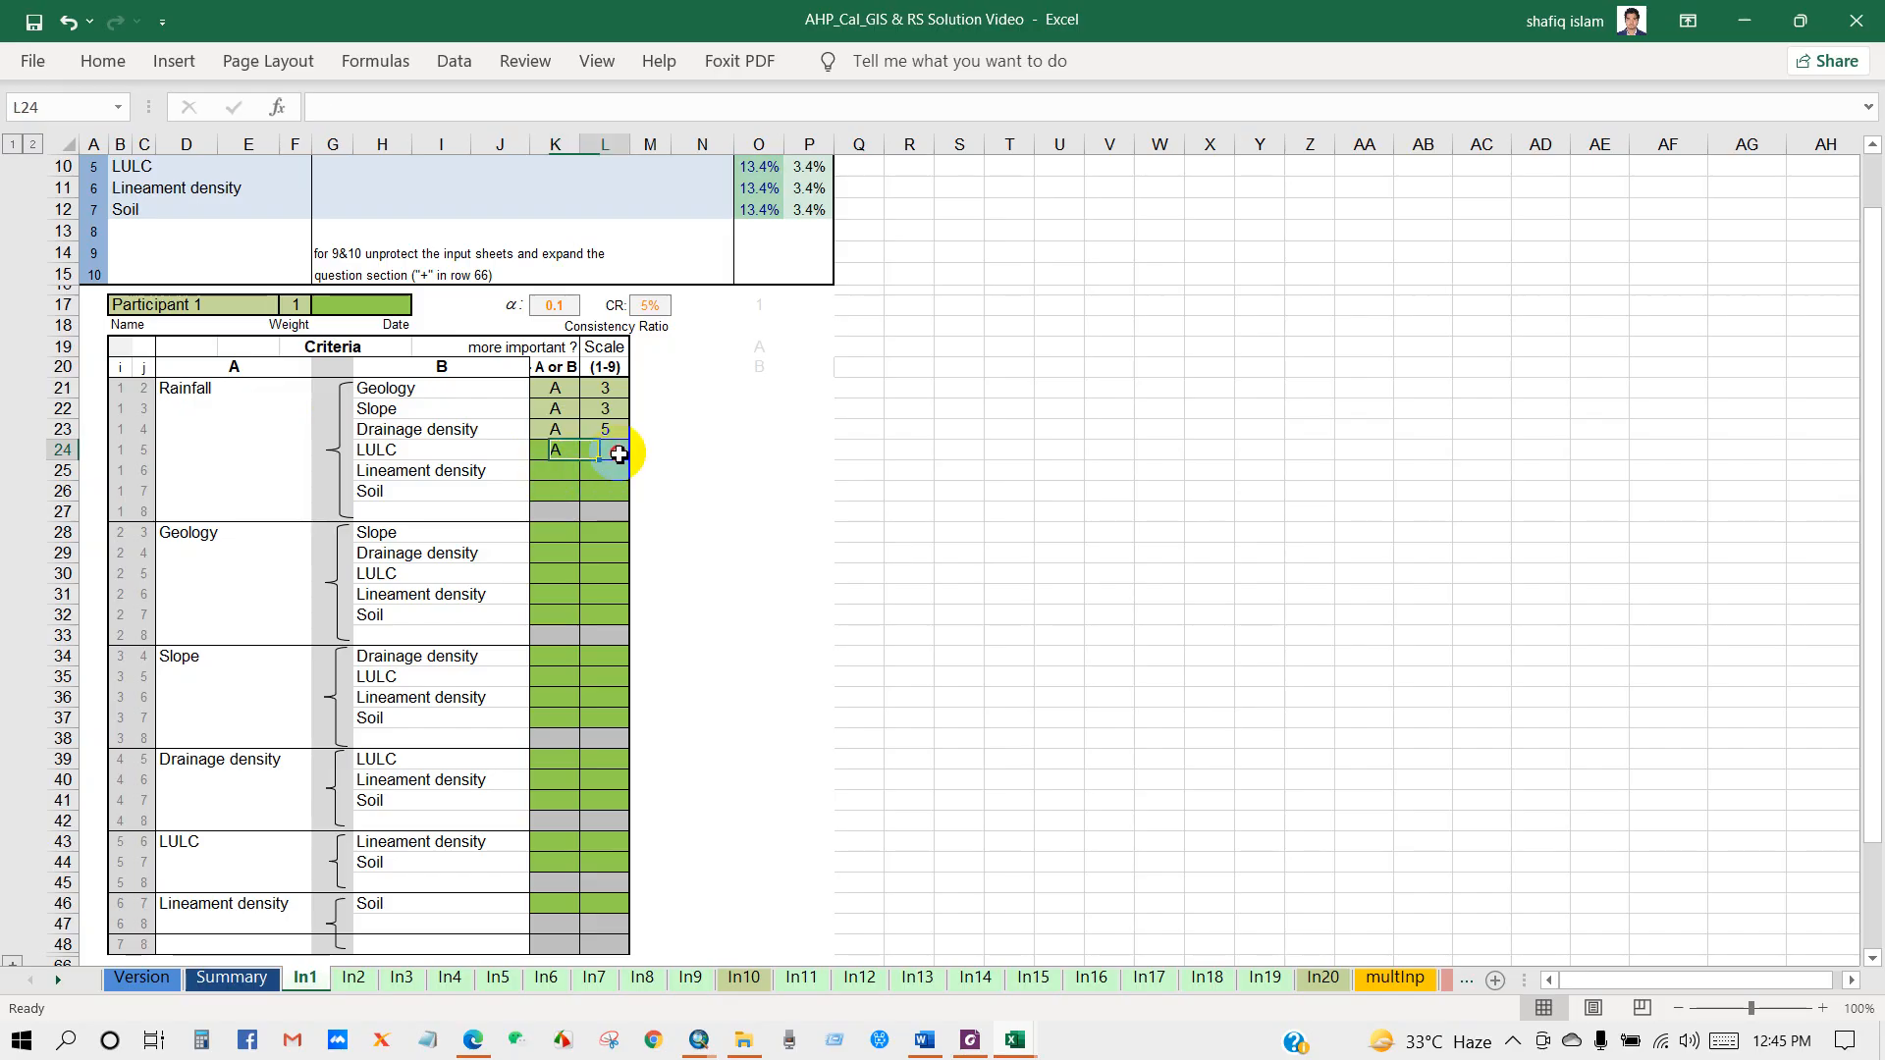
pyautogui.write('5')
# Rate Rainfall against Lineament density with A as more important and a scale of 5
pyautogui.click(564, 475)
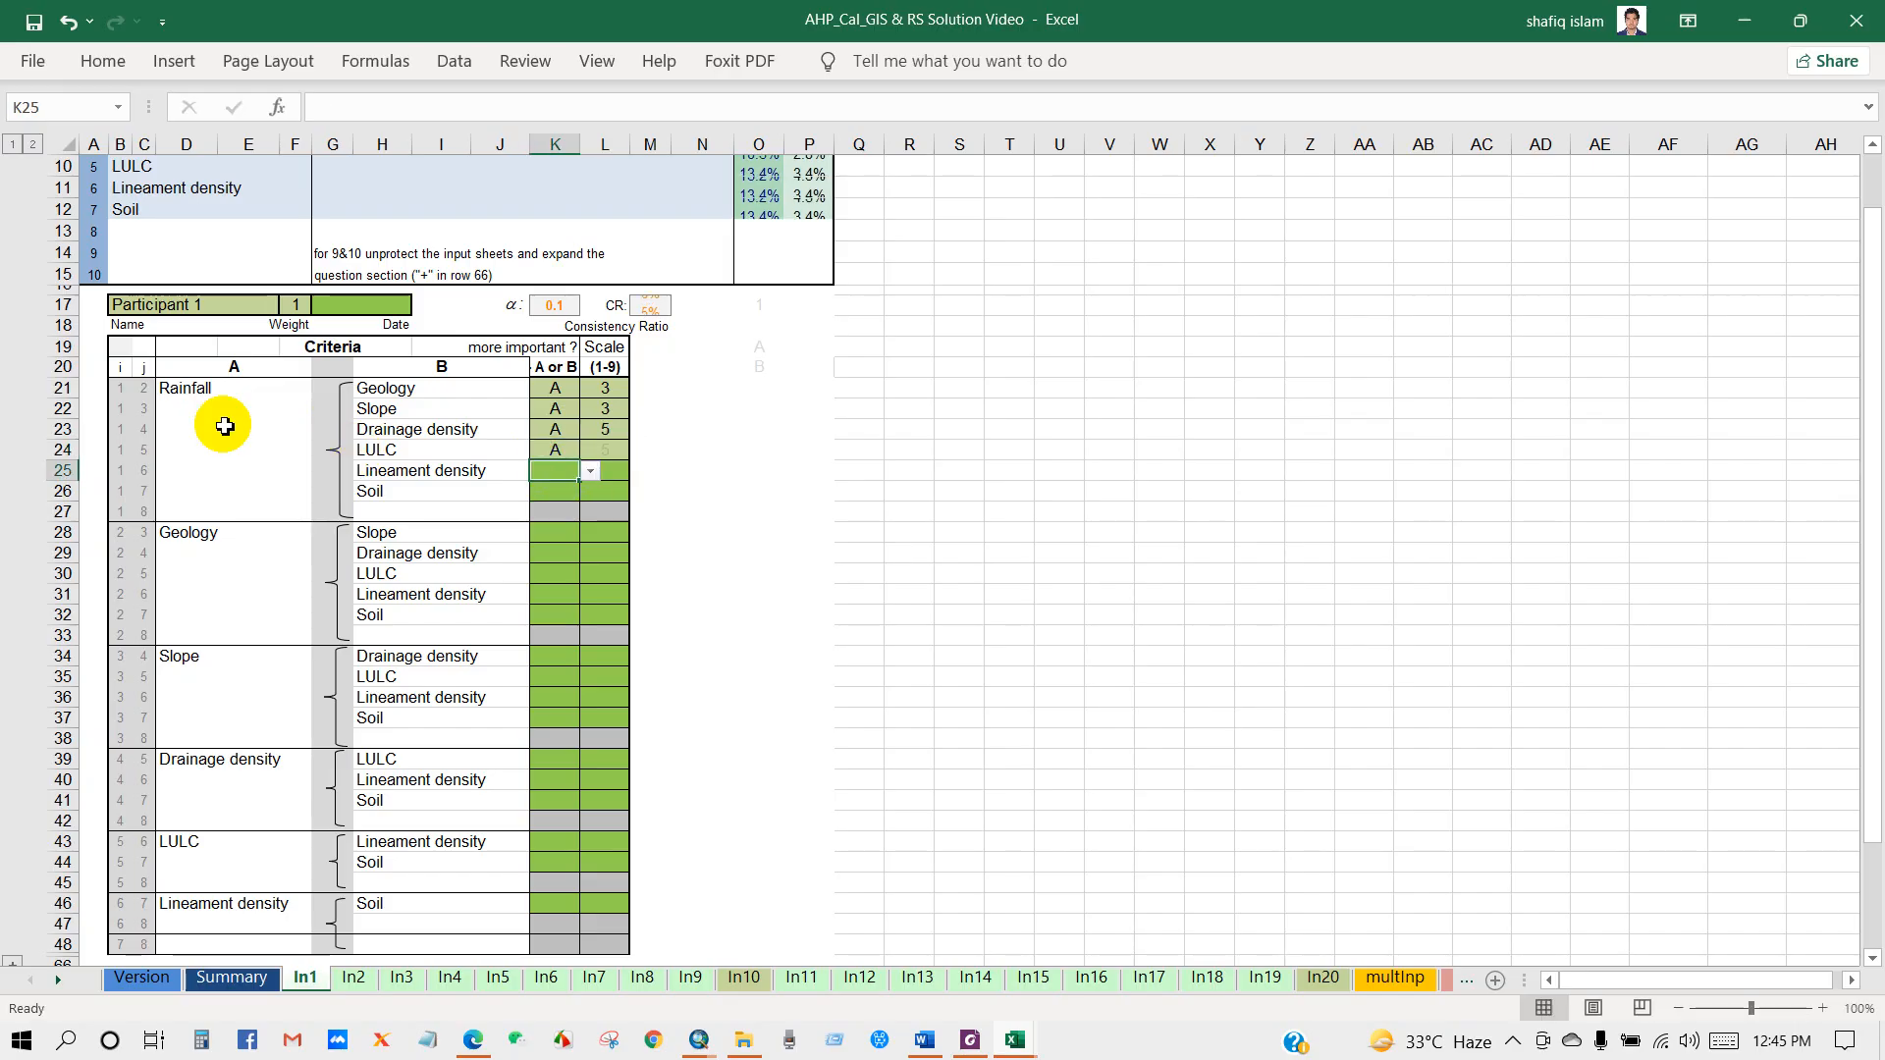
pyautogui.click(590, 473)
pyautogui.click(543, 492)
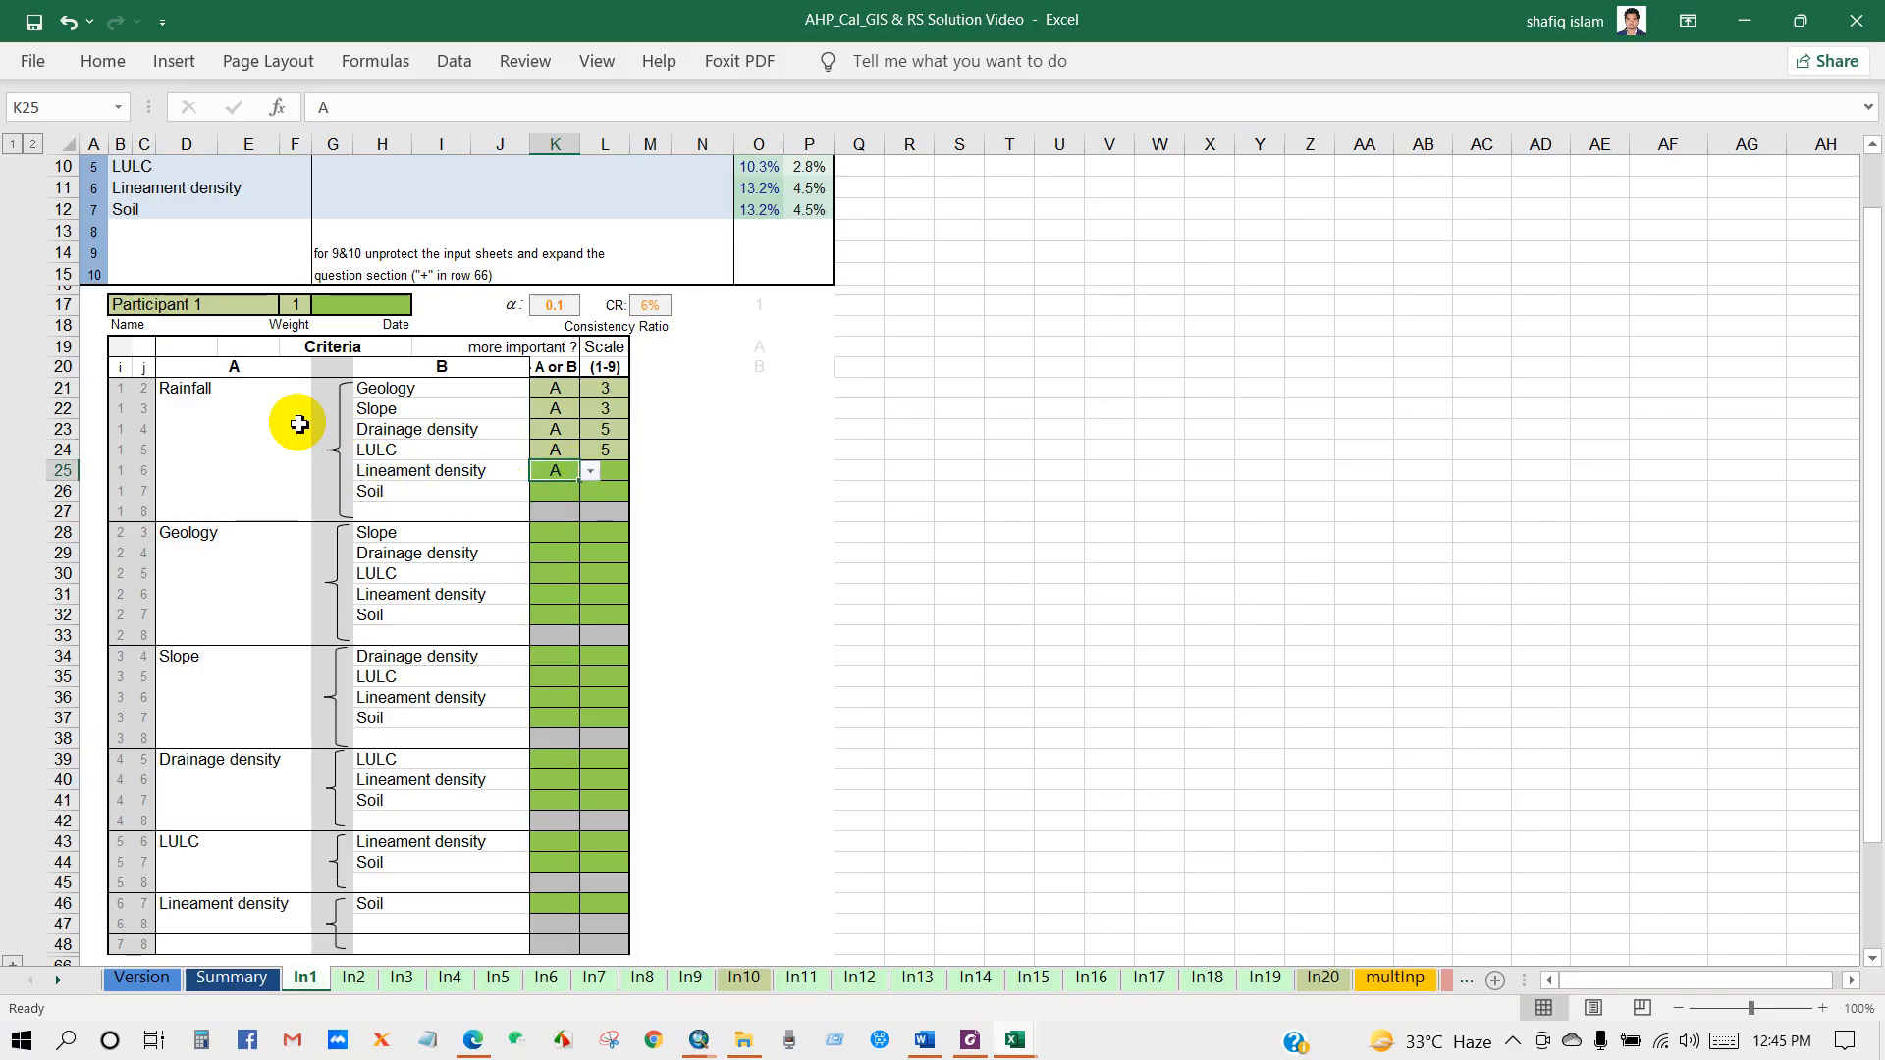
pyautogui.click(610, 471)
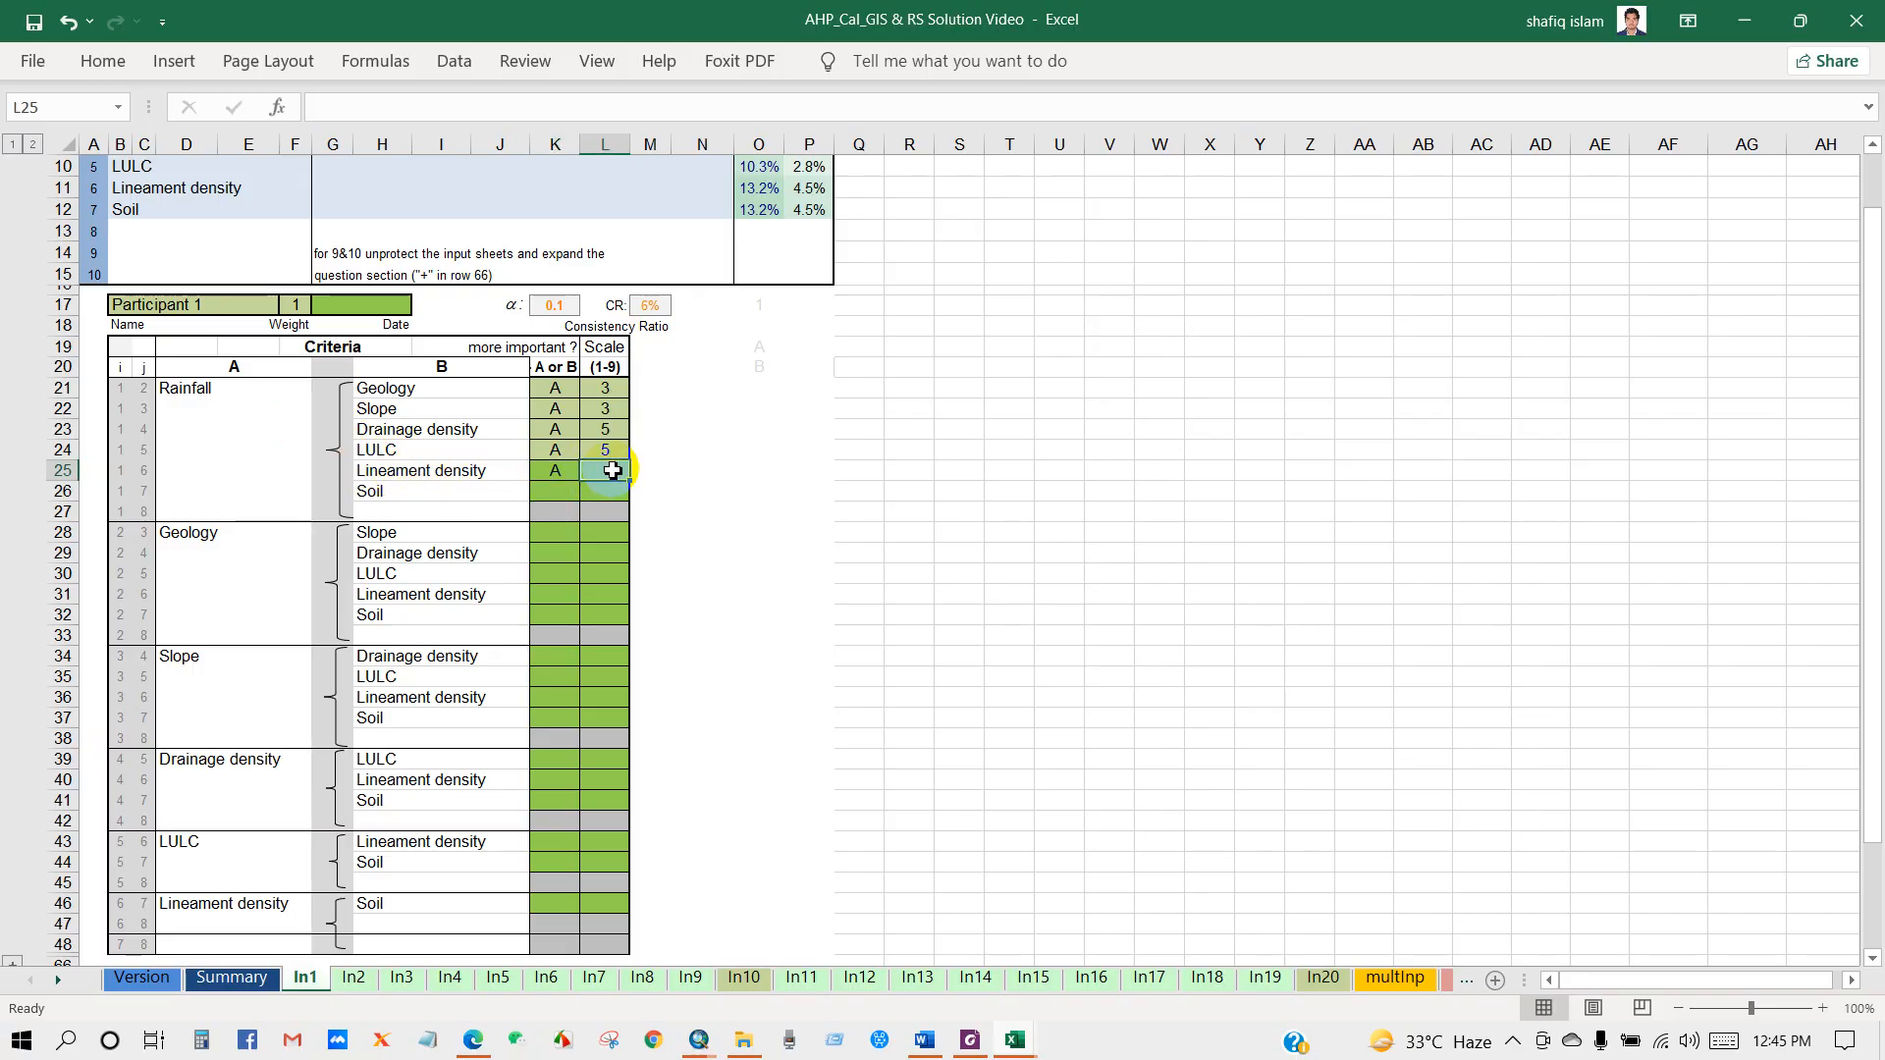
pyautogui.write('5')
pyautogui.press('Return')
# Rate Rainfall against Soil with A as more important and a scale of 7
pyautogui.click(551, 490)
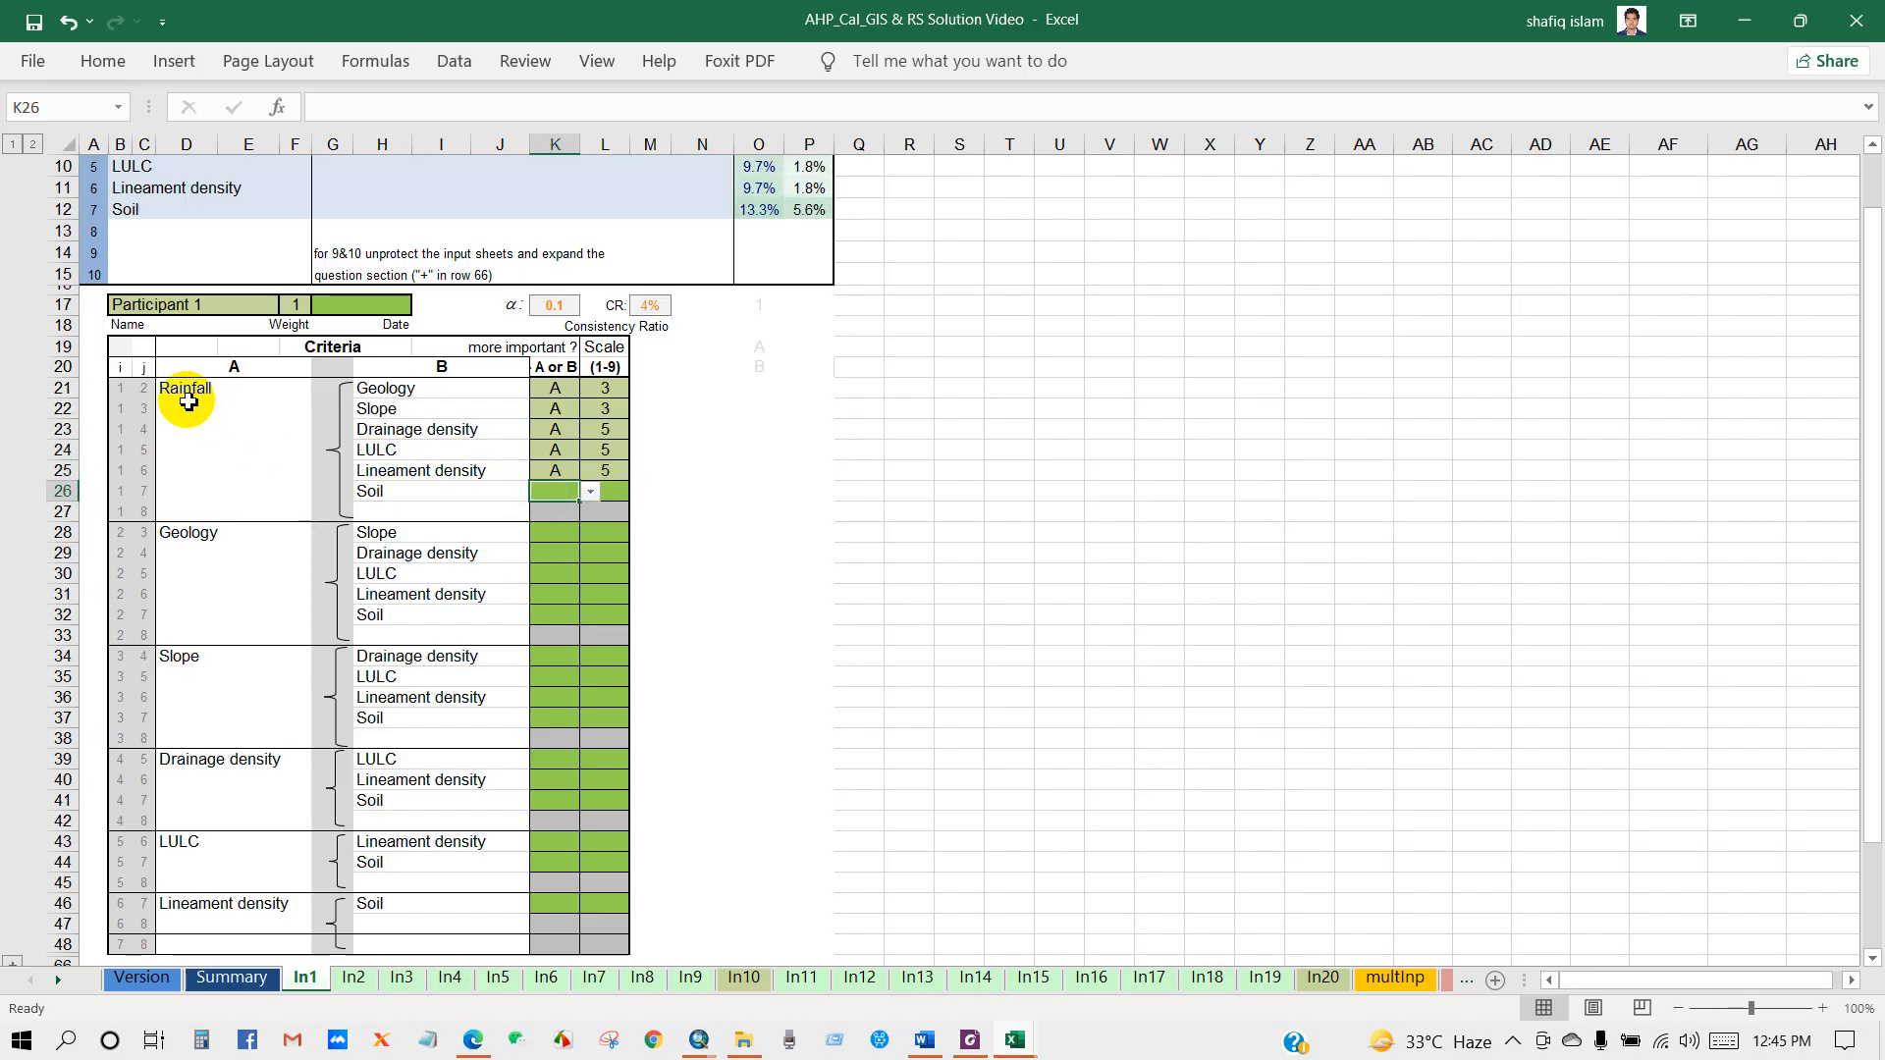
pyautogui.click(589, 491)
pyautogui.click(546, 508)
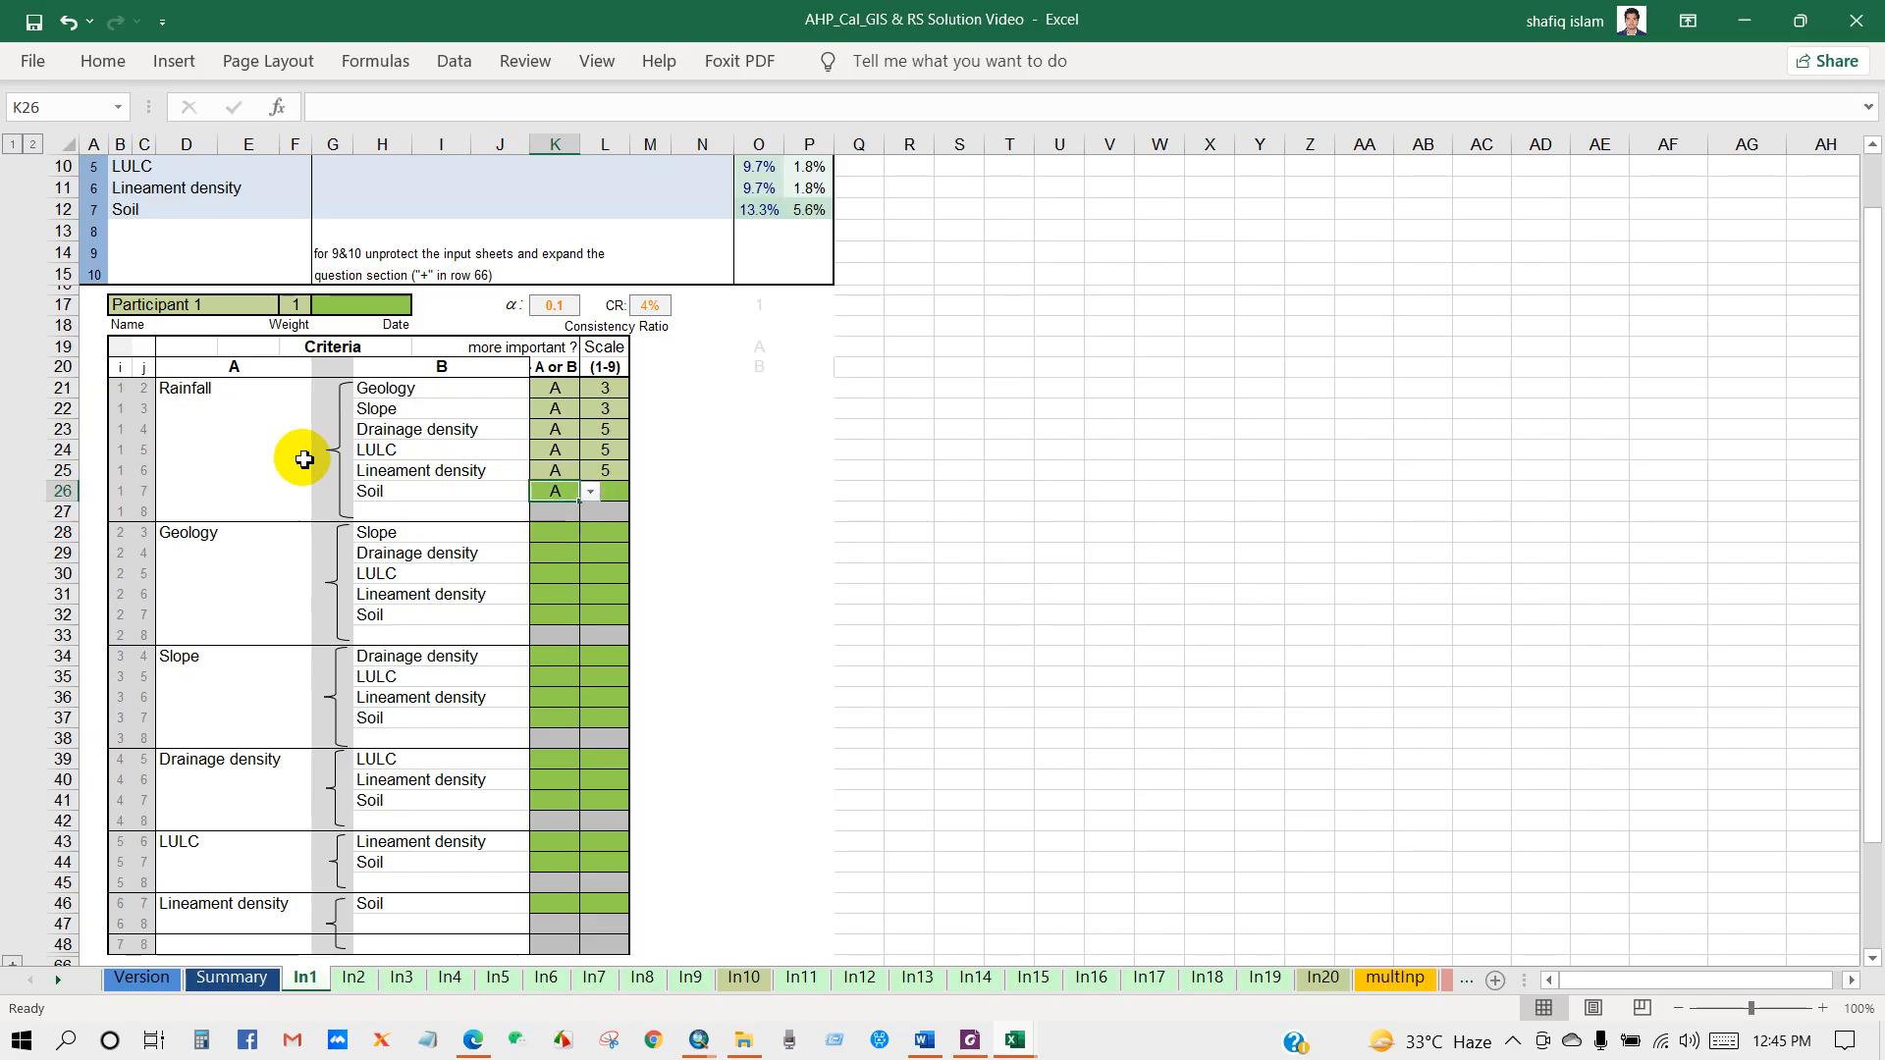
pyautogui.click(613, 496)
pyautogui.write('7')
pyautogui.click(574, 512)
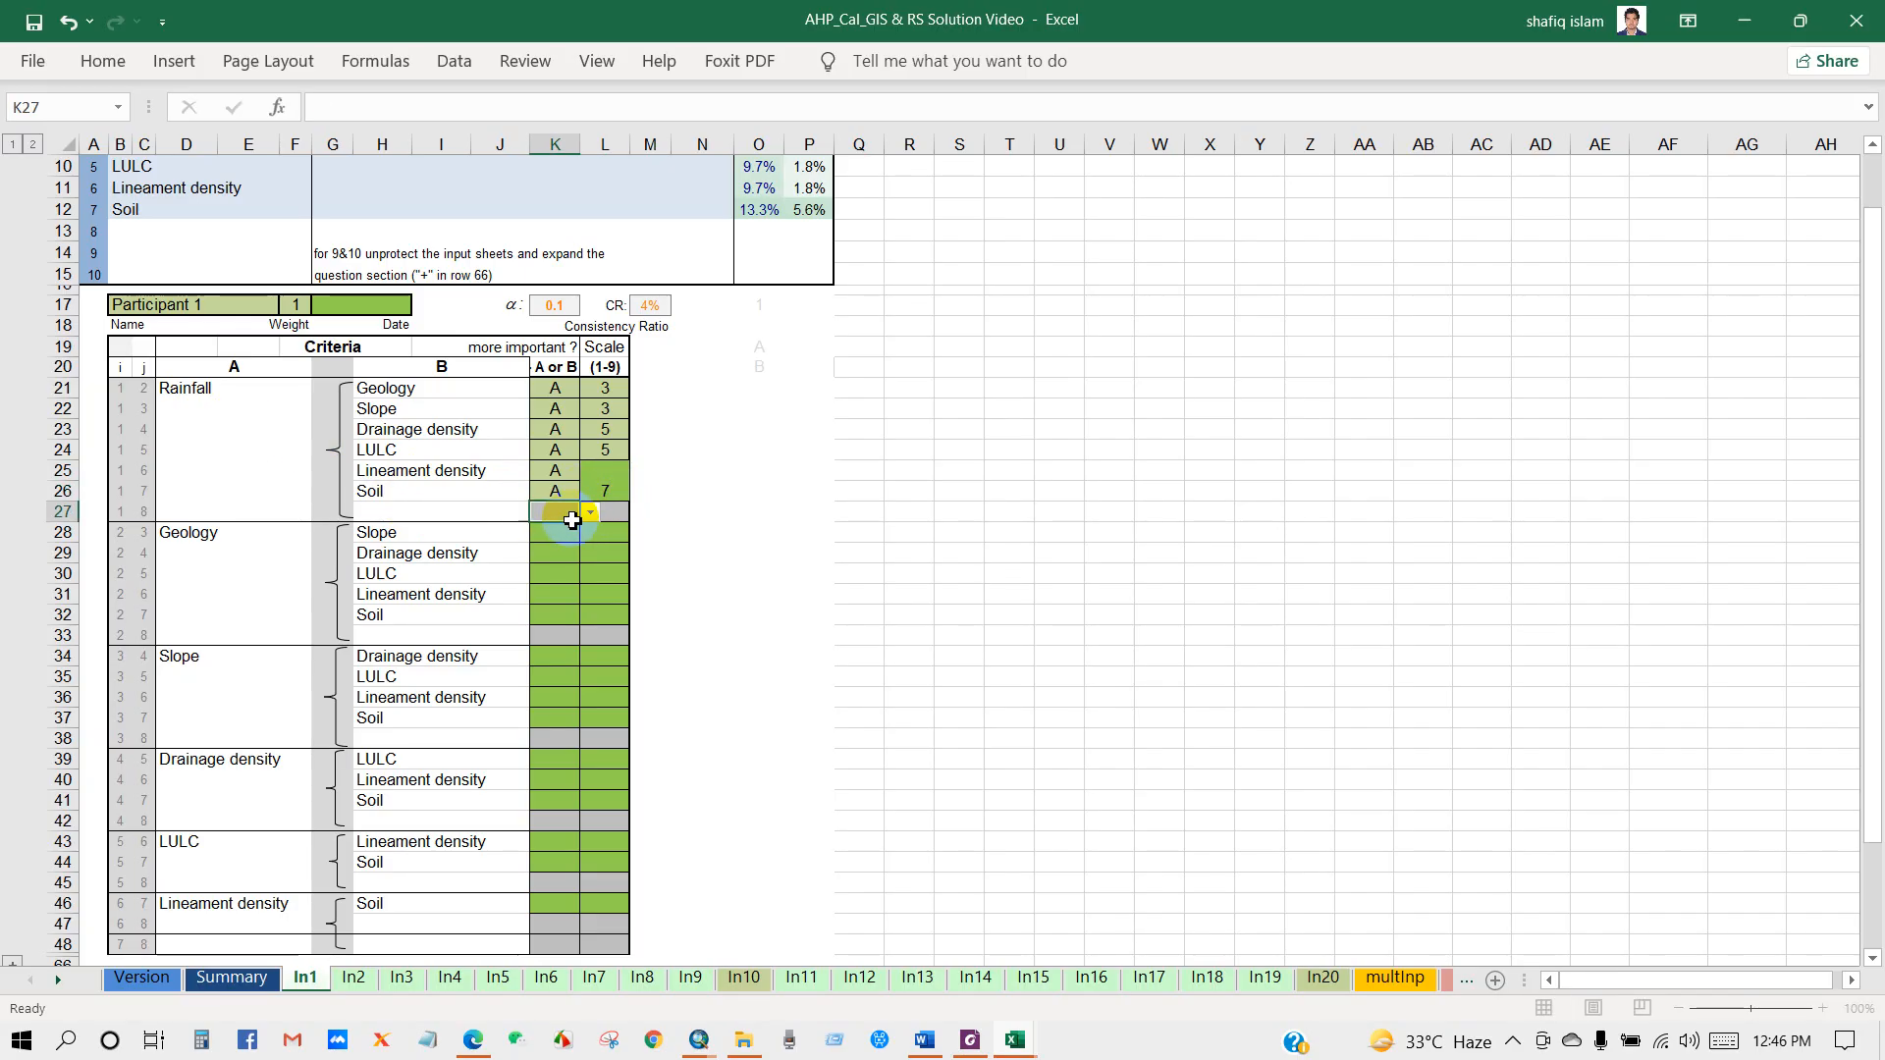
# Rate Geology against Slope with A as more important and a scale of 3
pyautogui.scroll(1, 588, 465)
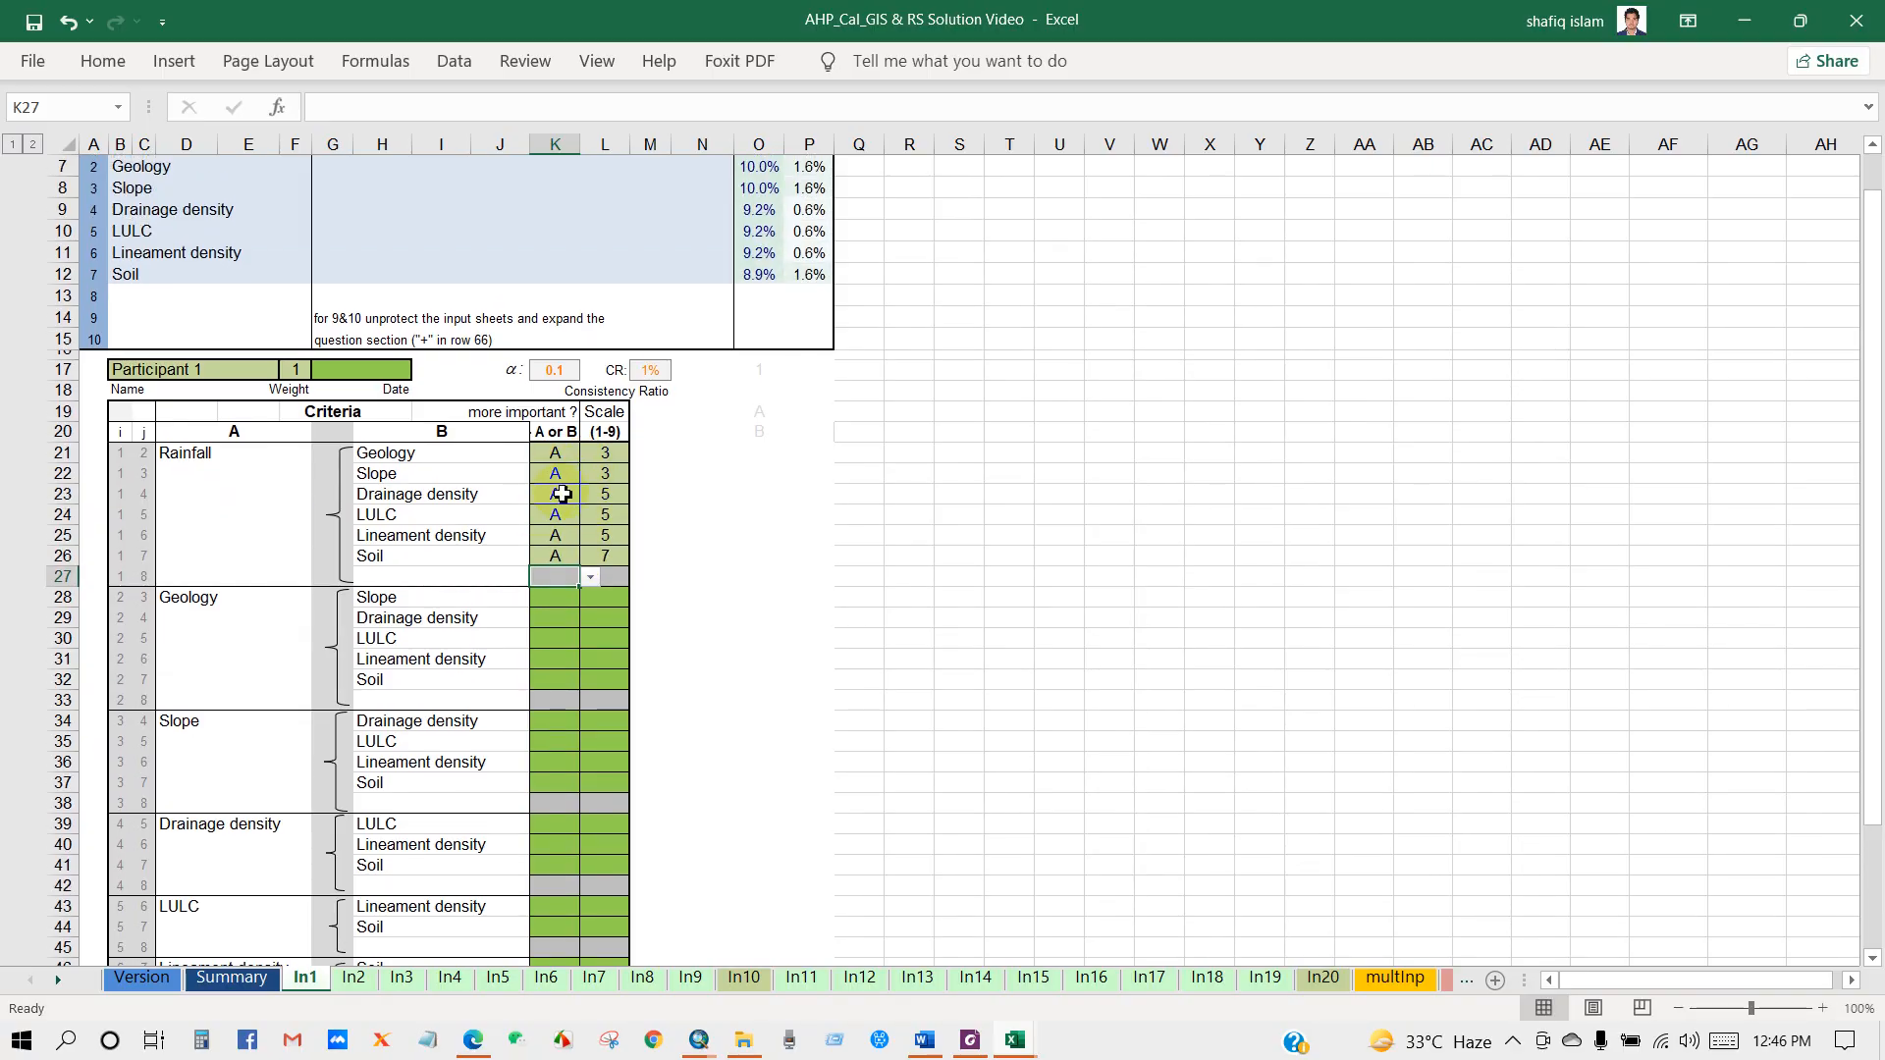
pyautogui.scroll(2, 562, 494)
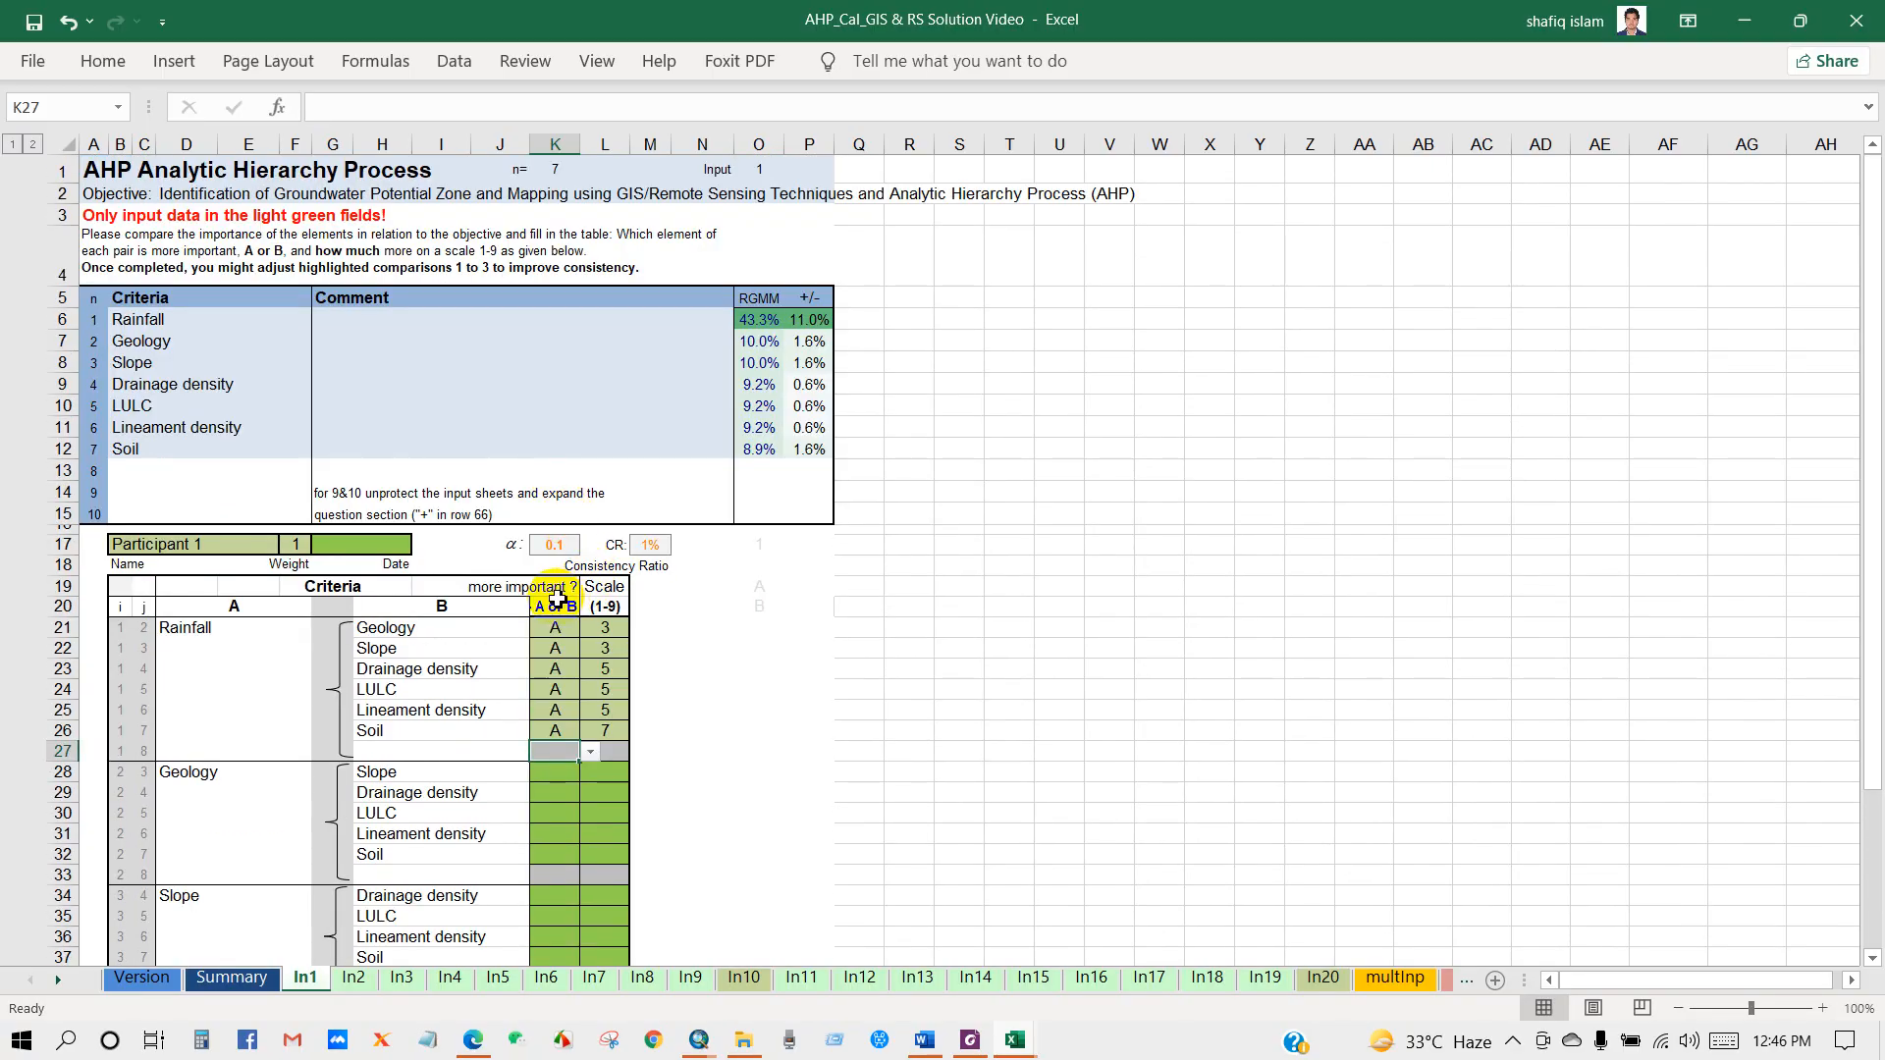
pyautogui.scroll(-2, 558, 599)
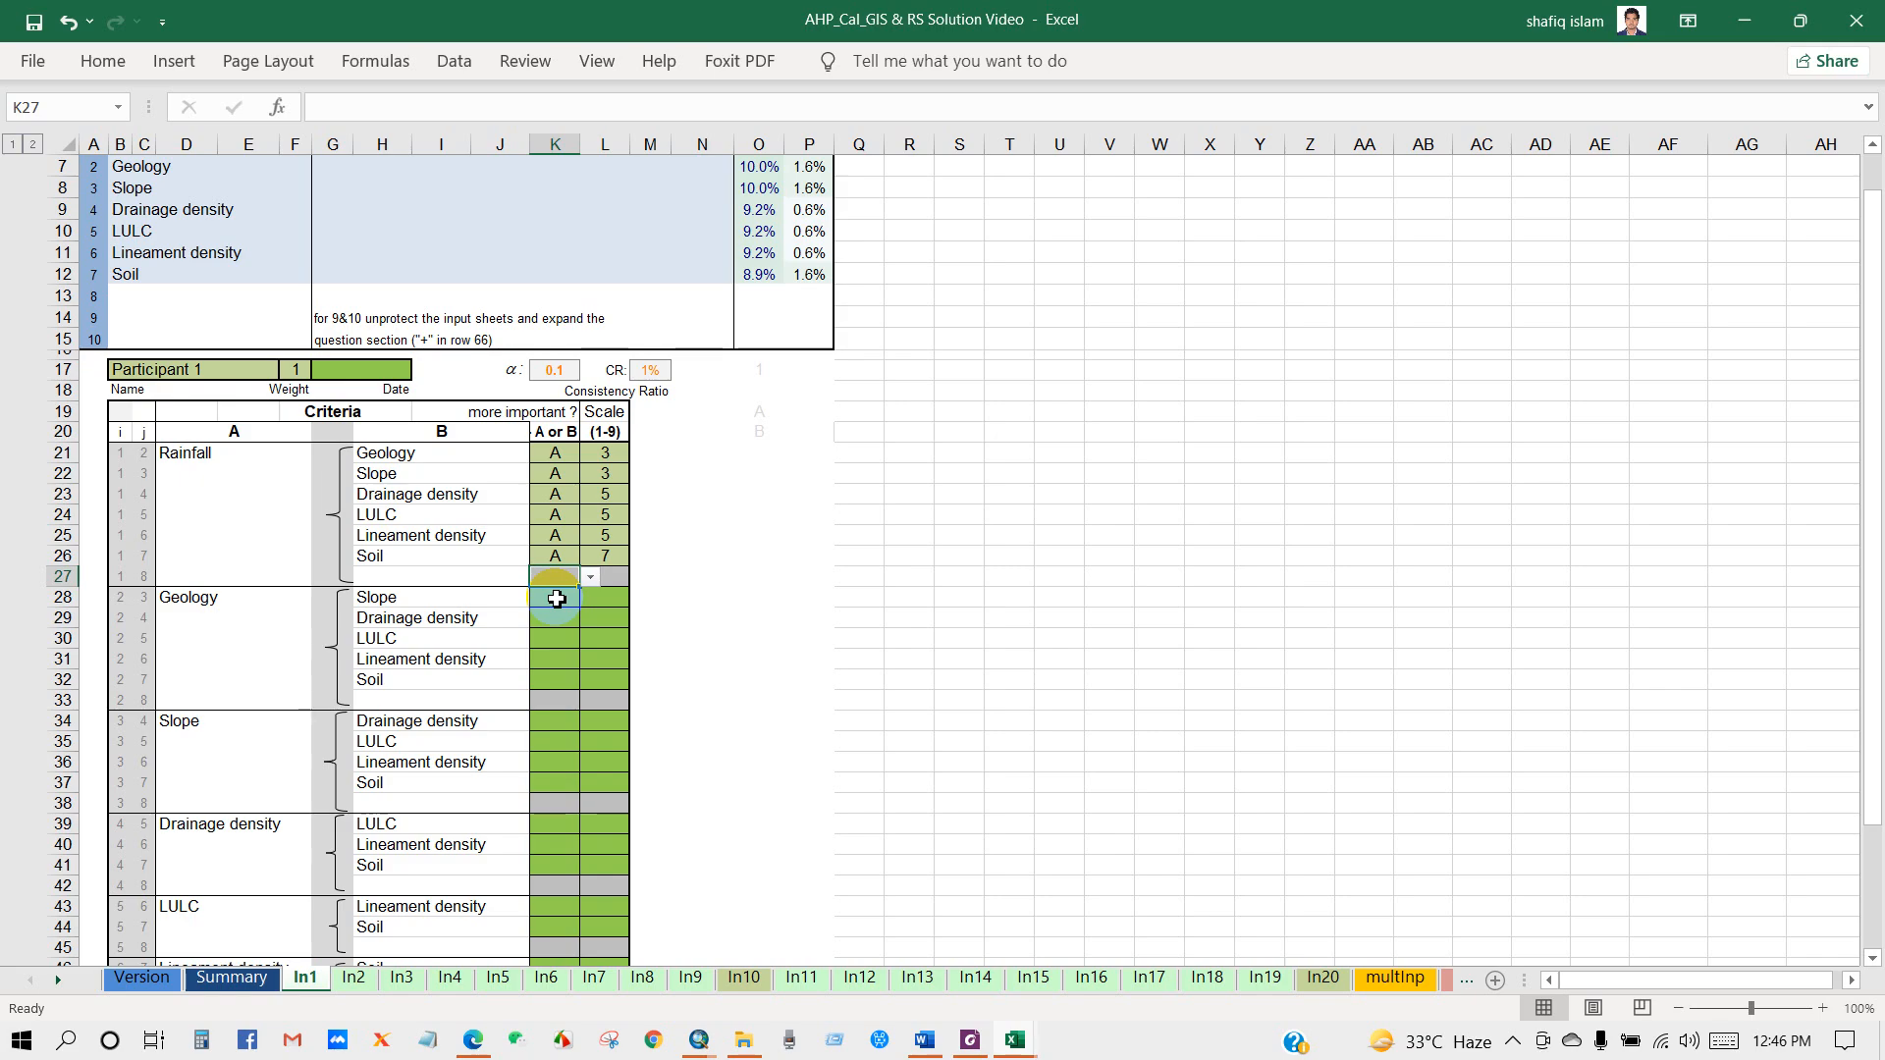
pyautogui.click(555, 596)
pyautogui.click(590, 598)
pyautogui.click(550, 620)
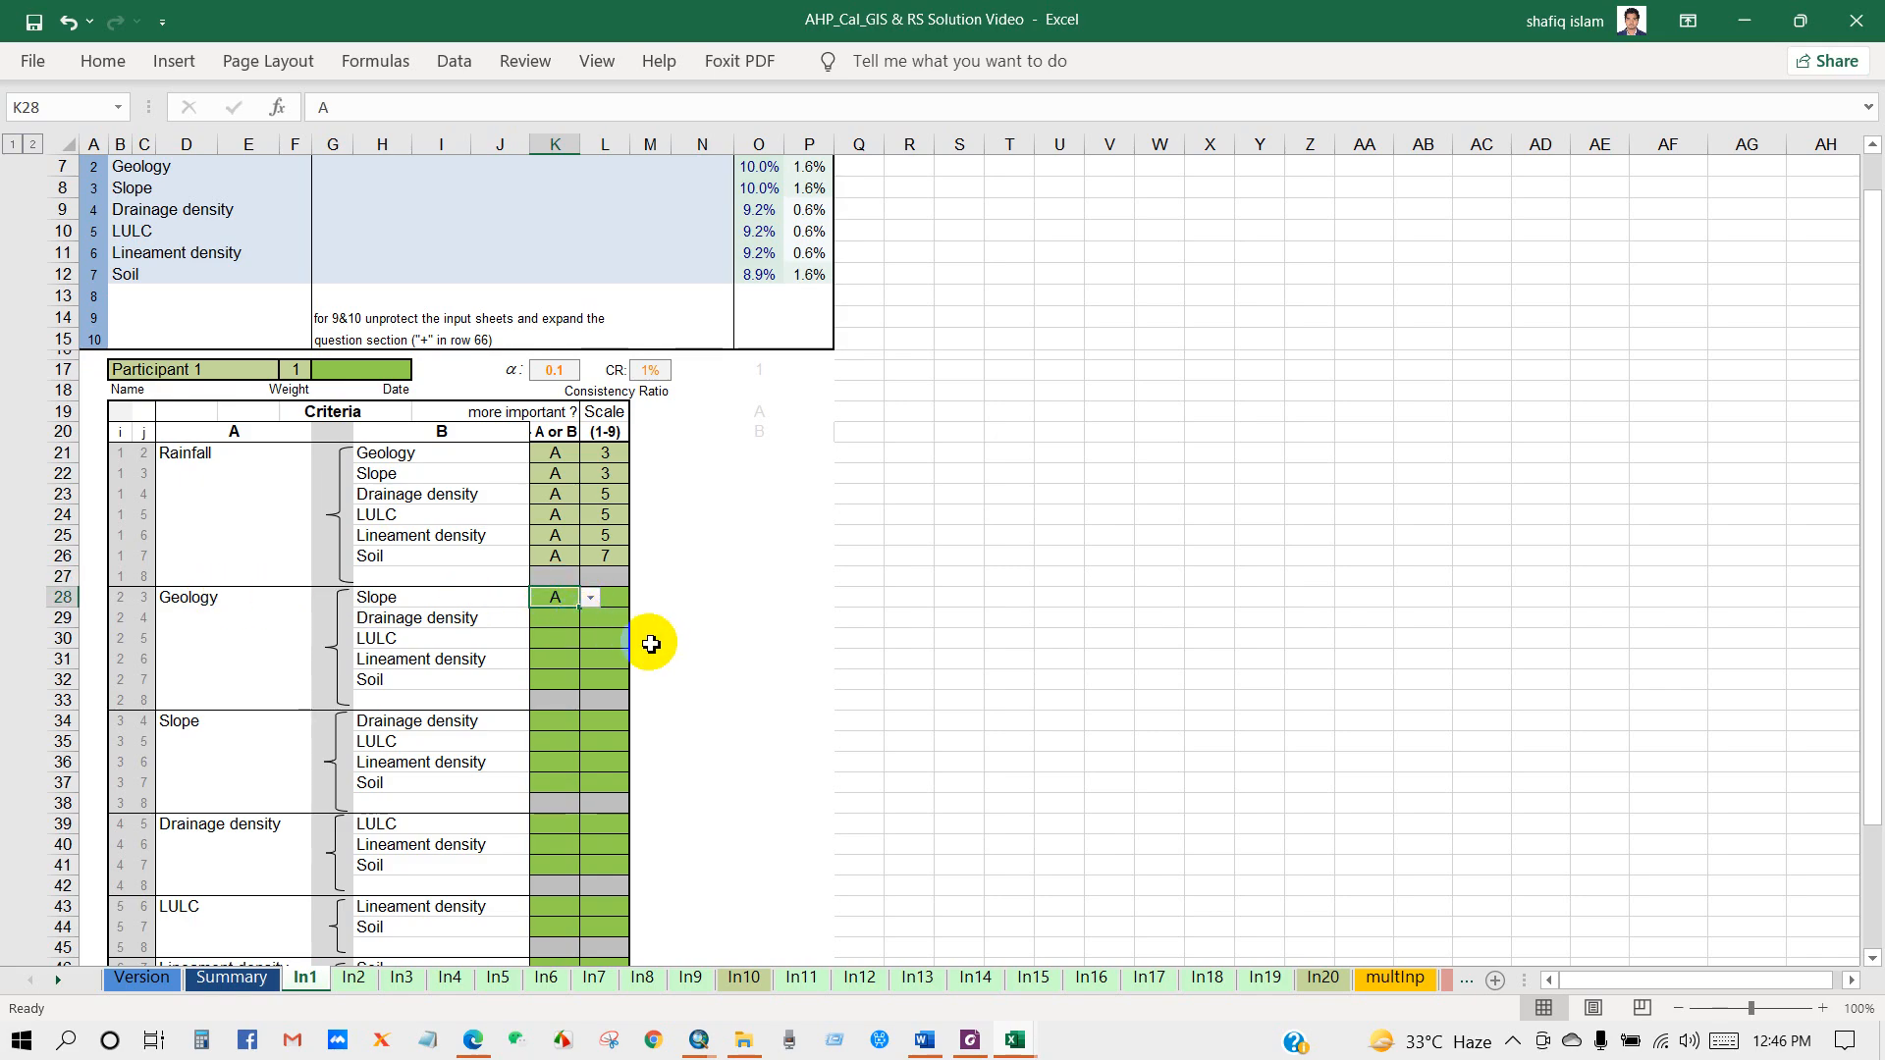
pyautogui.click(619, 595)
pyautogui.write('3')
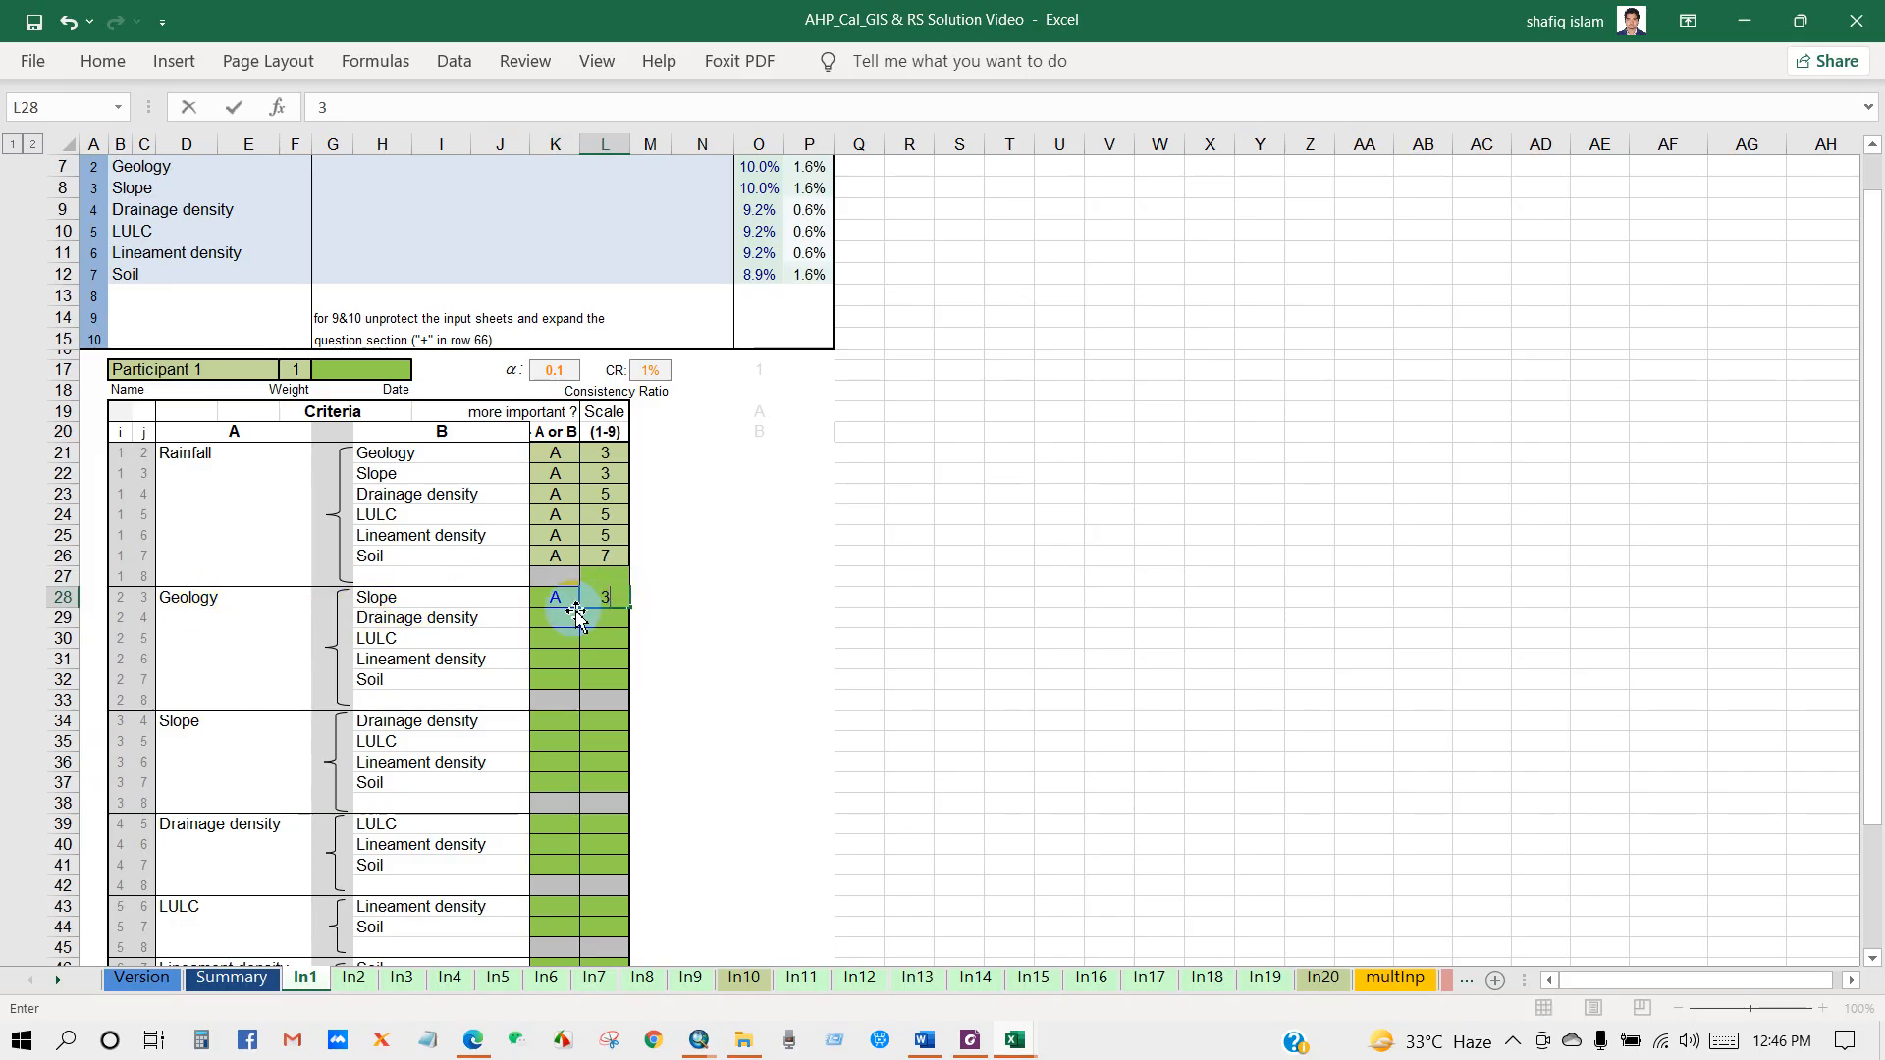
# Rate Geology against Drainage density with A as more important and a scale of 3
pyautogui.click(546, 615)
pyautogui.click(590, 617)
pyautogui.click(550, 638)
pyautogui.click(596, 621)
pyautogui.click(616, 617)
pyautogui.click(616, 617)
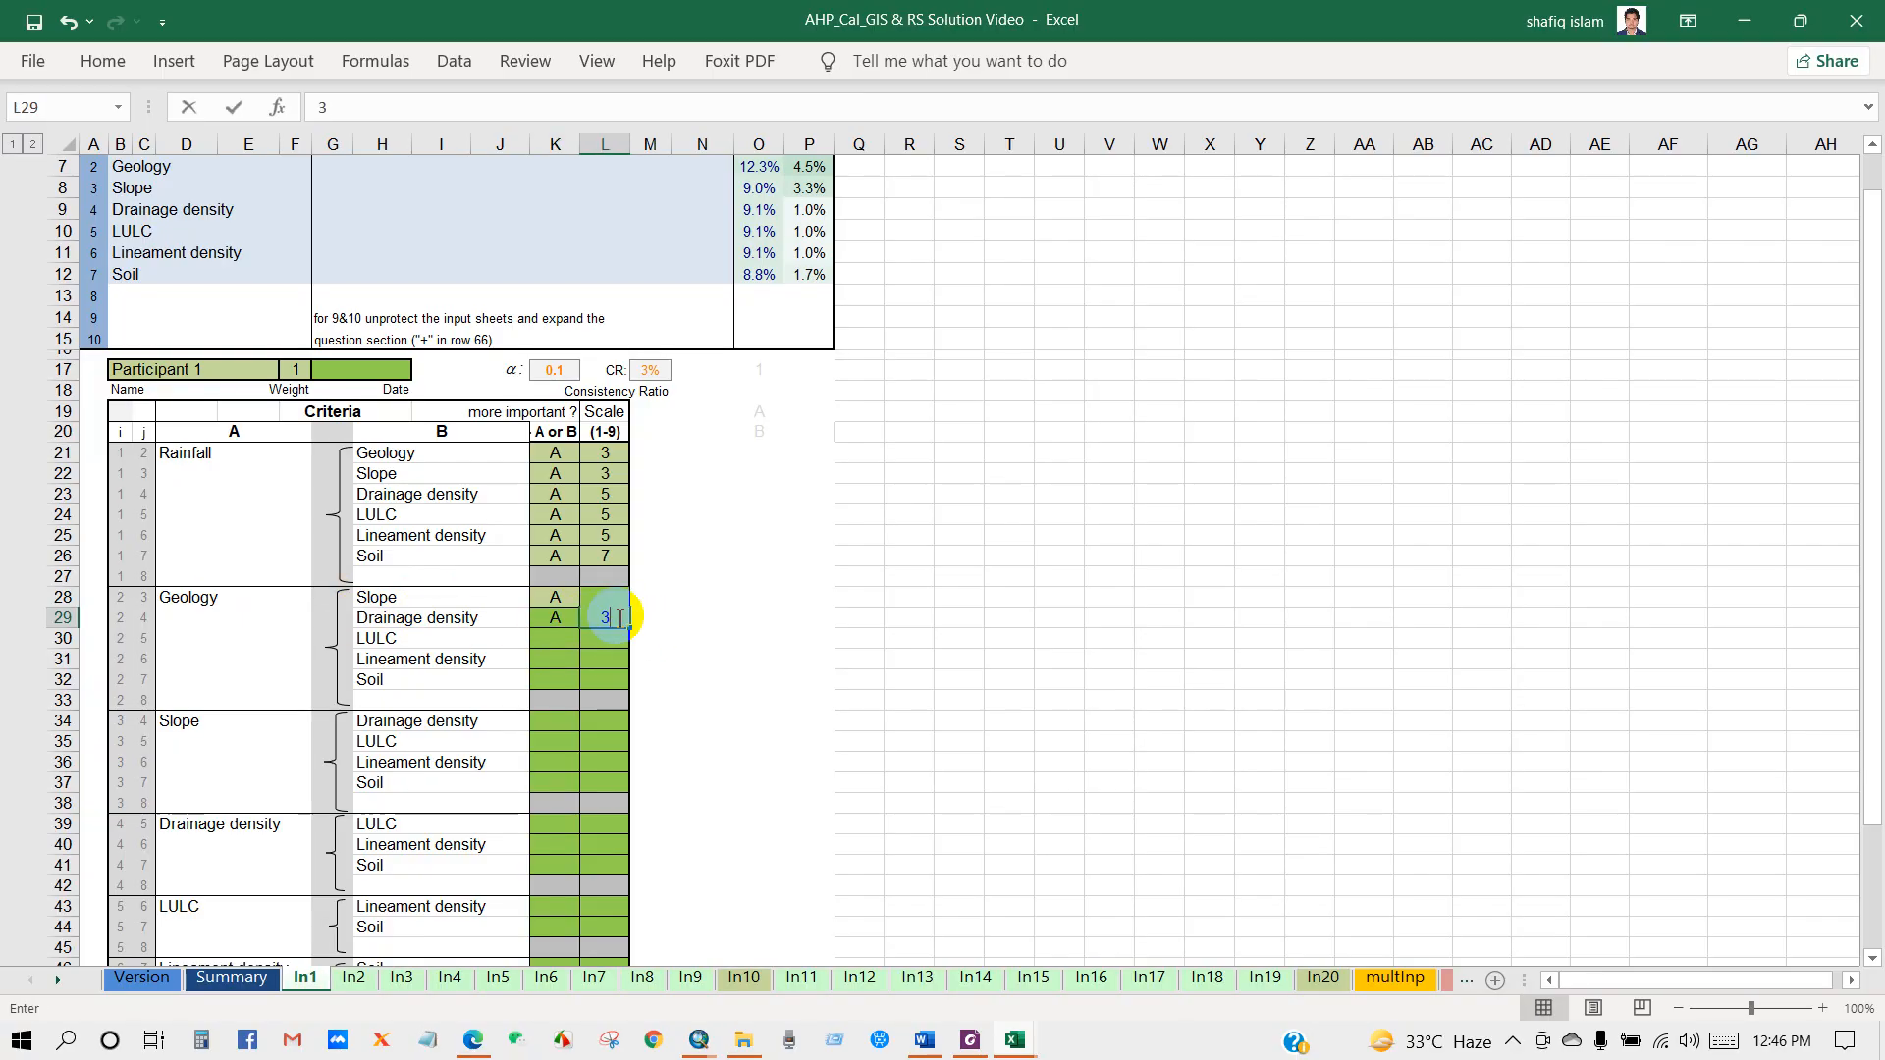
pyautogui.write('3')
# Rate Geology against LULC with A as more important and a scale of 5
pyautogui.click(574, 640)
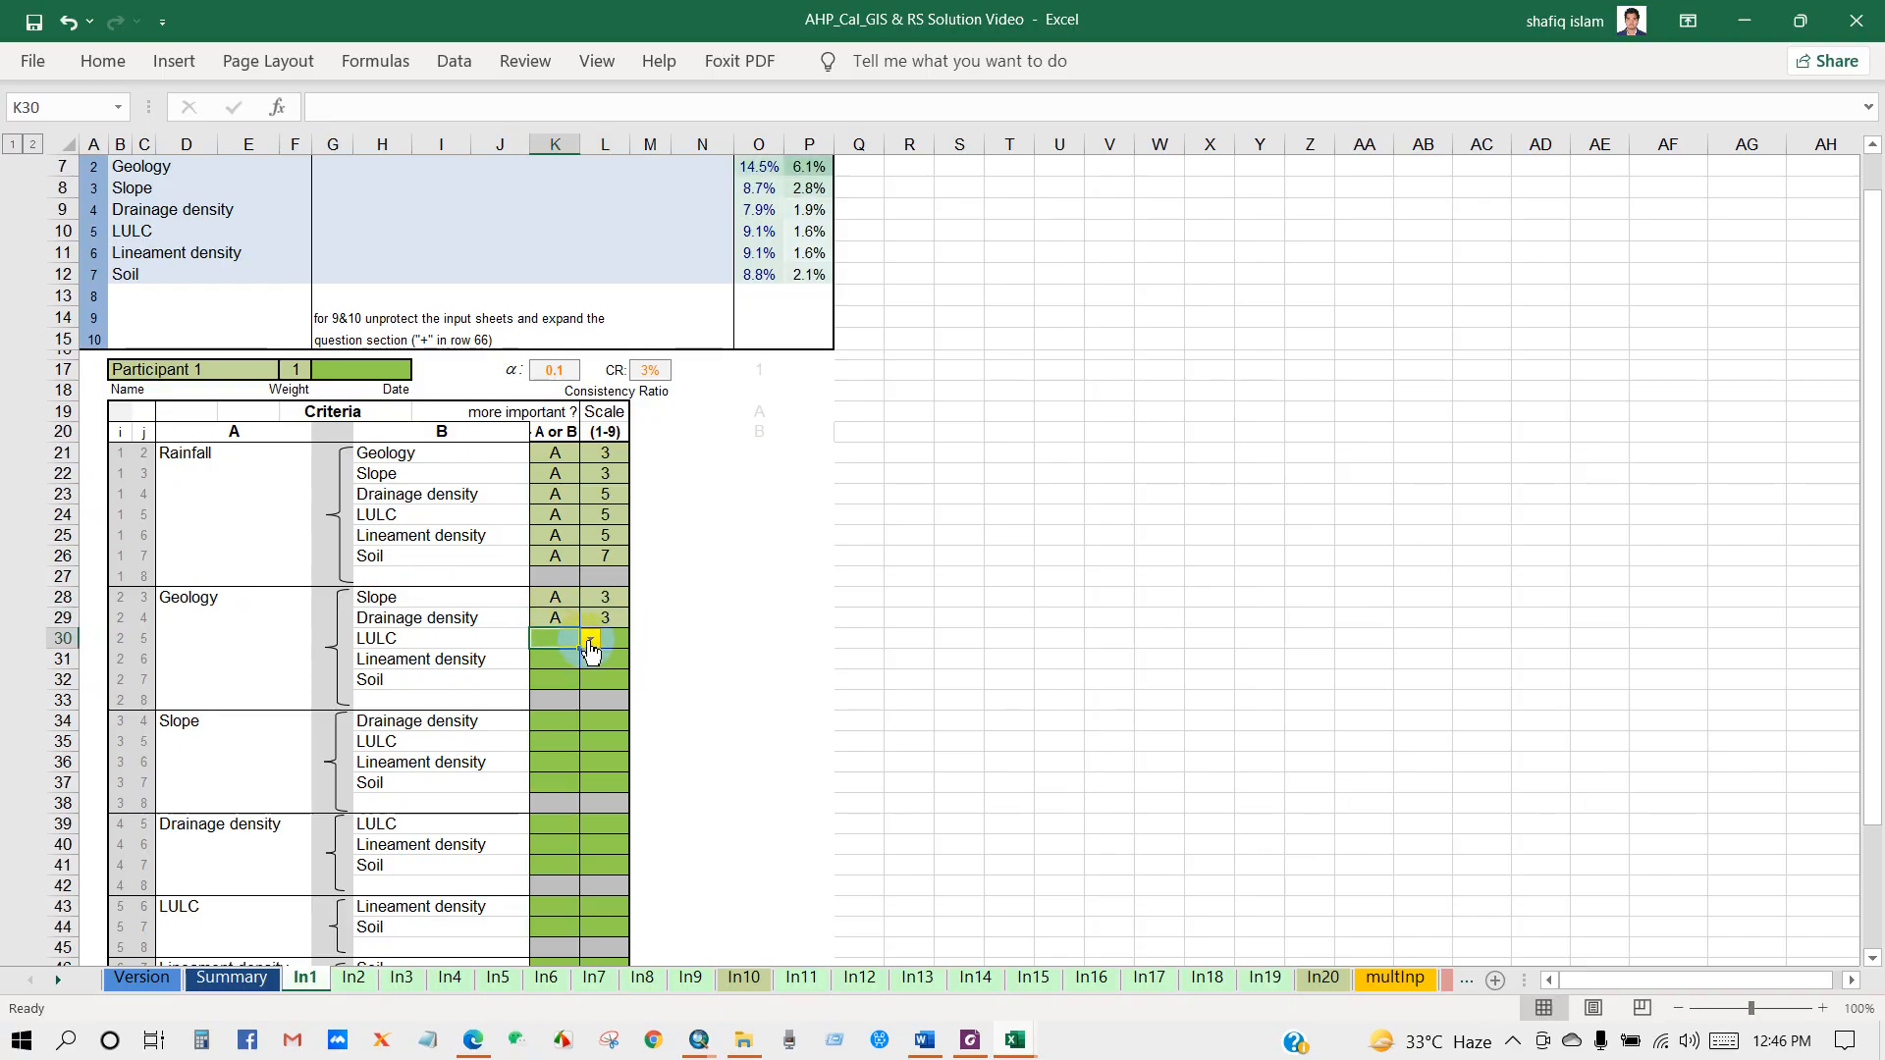
pyautogui.click(589, 640)
pyautogui.click(548, 661)
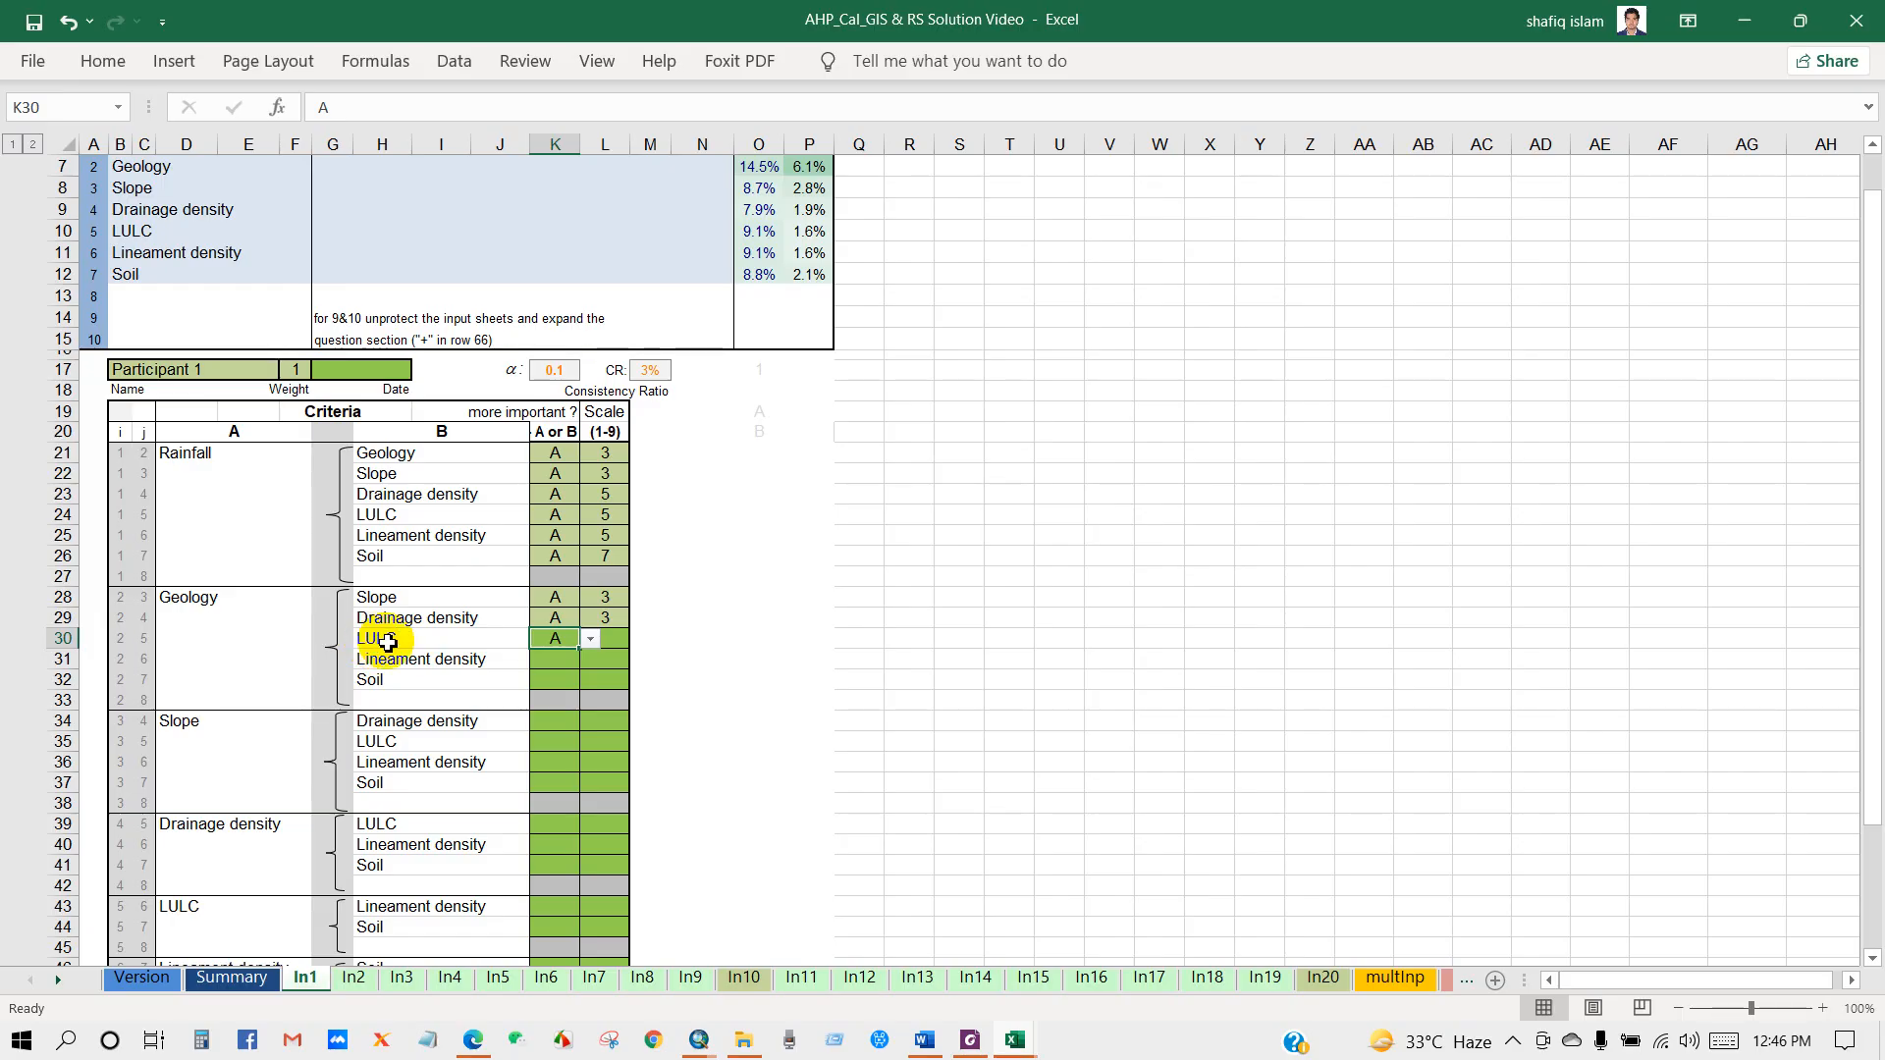
pyautogui.click(616, 642)
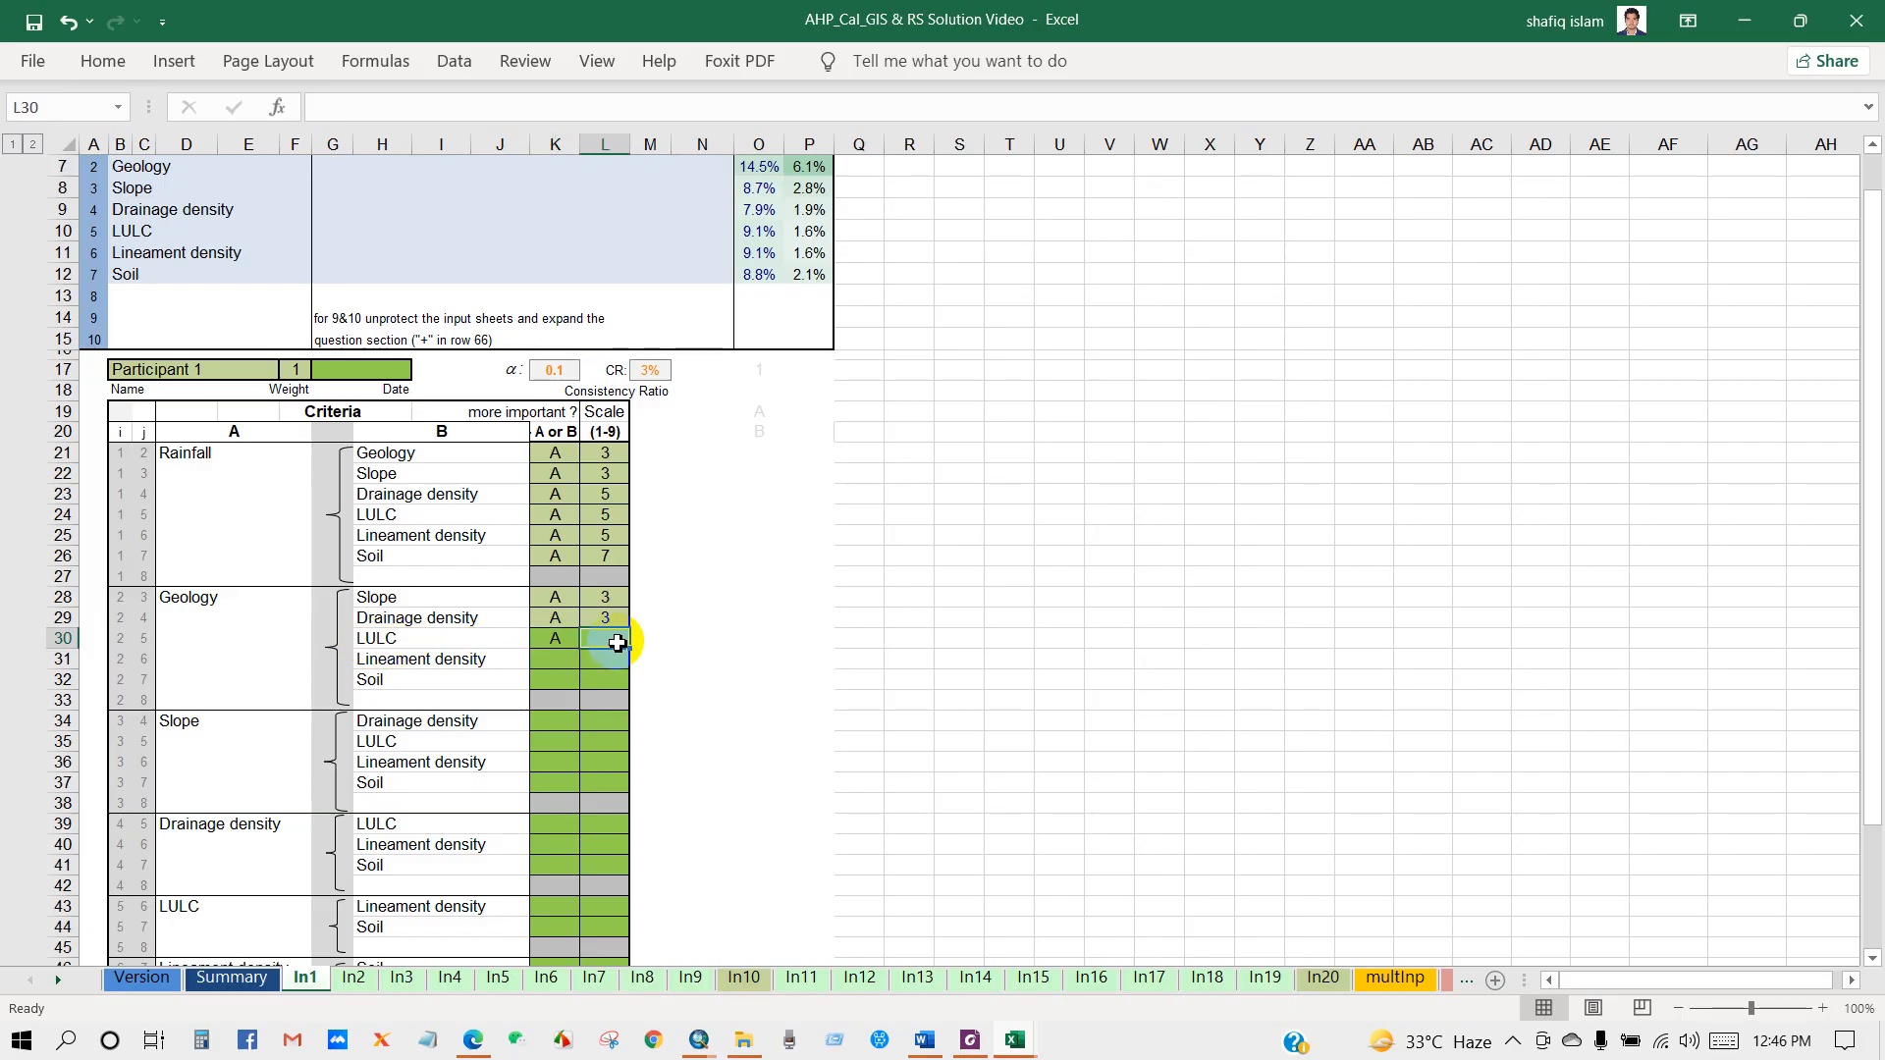
pyautogui.write('5')
# Rate Geology against Lineament density with A as more important and a scale of 5
pyautogui.click(556, 663)
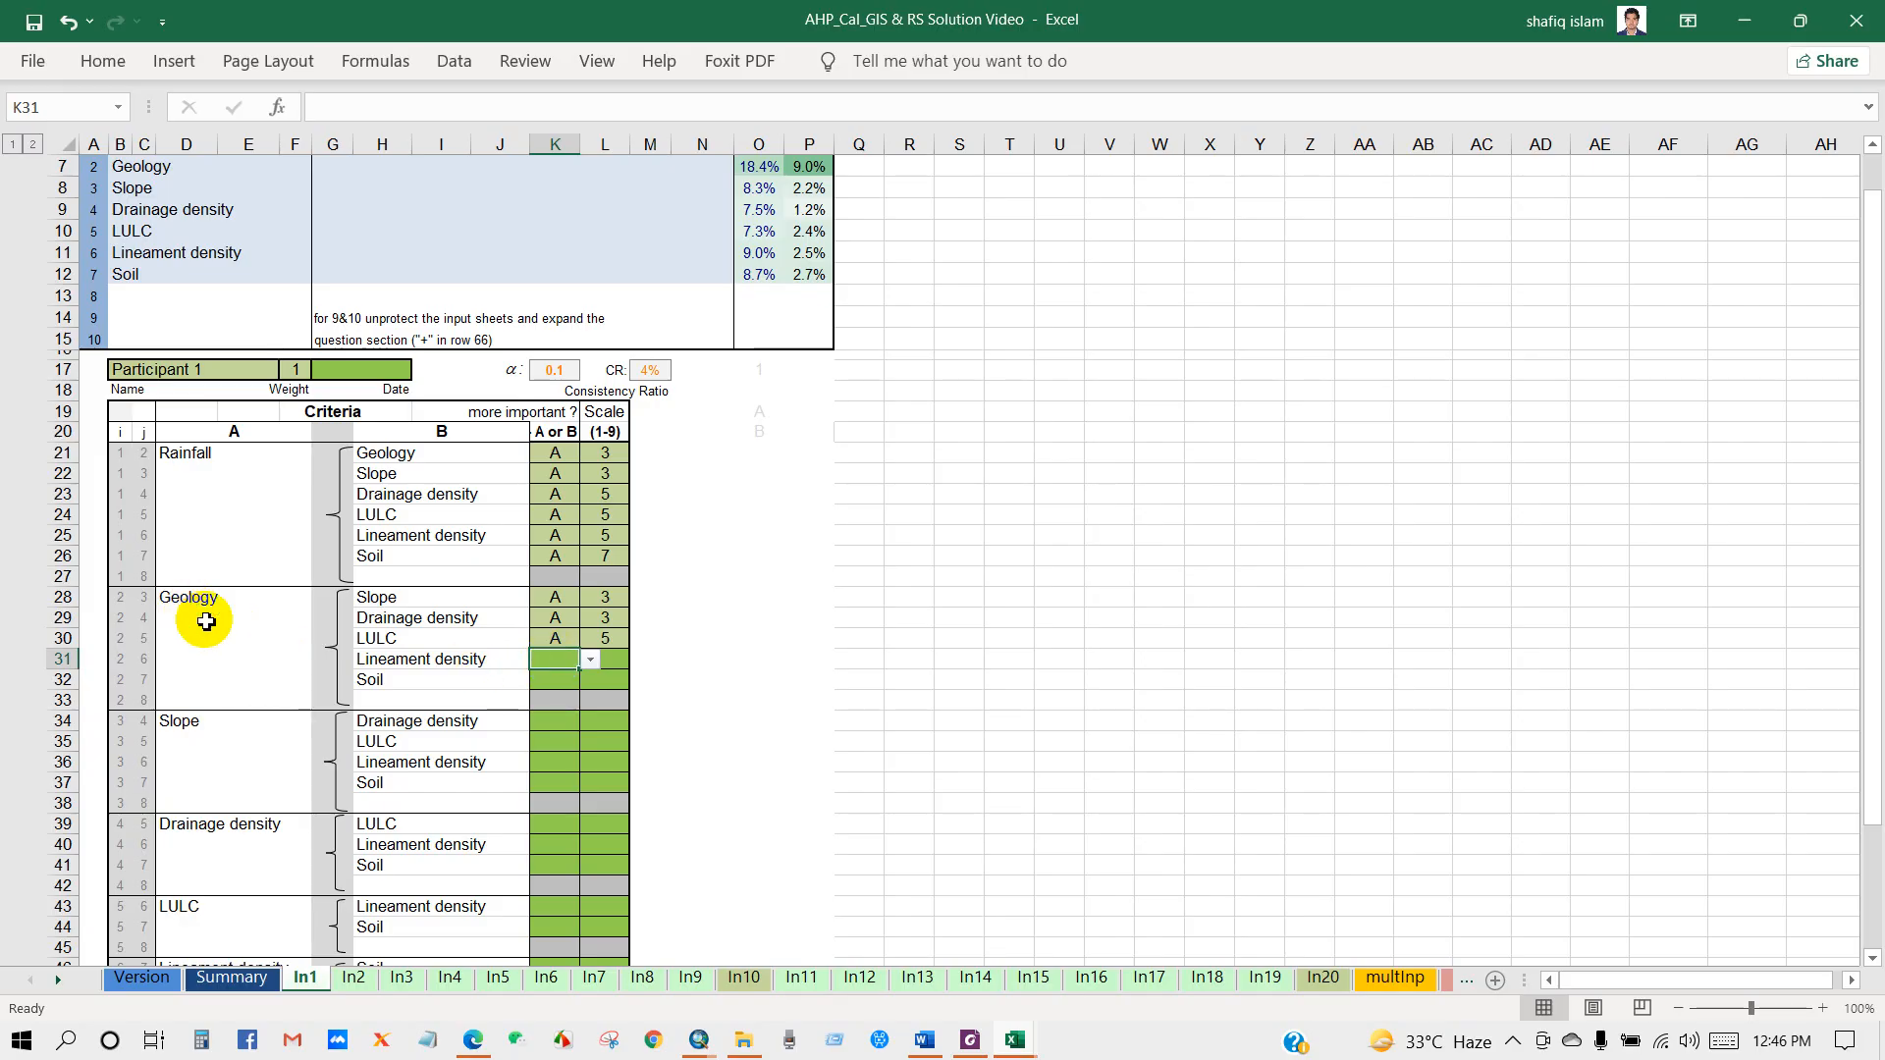
pyautogui.click(590, 660)
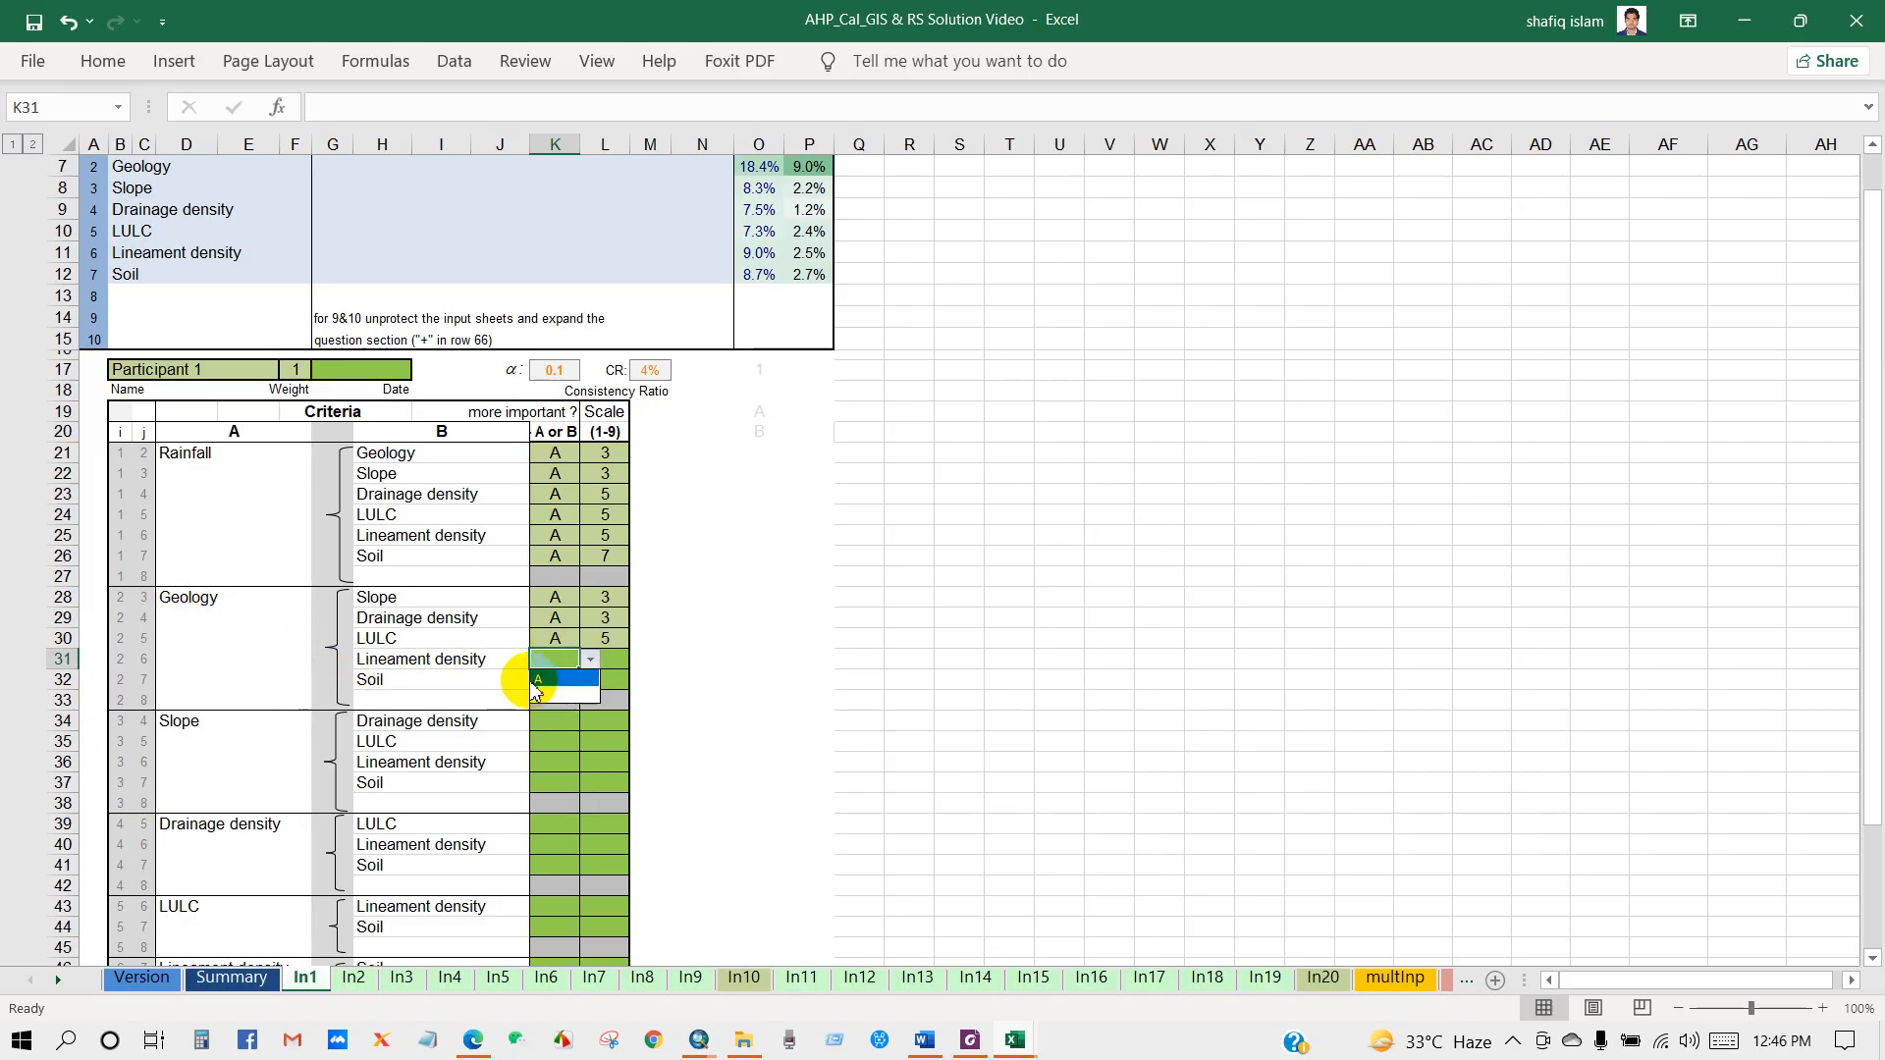
pyautogui.click(540, 679)
pyautogui.click(628, 662)
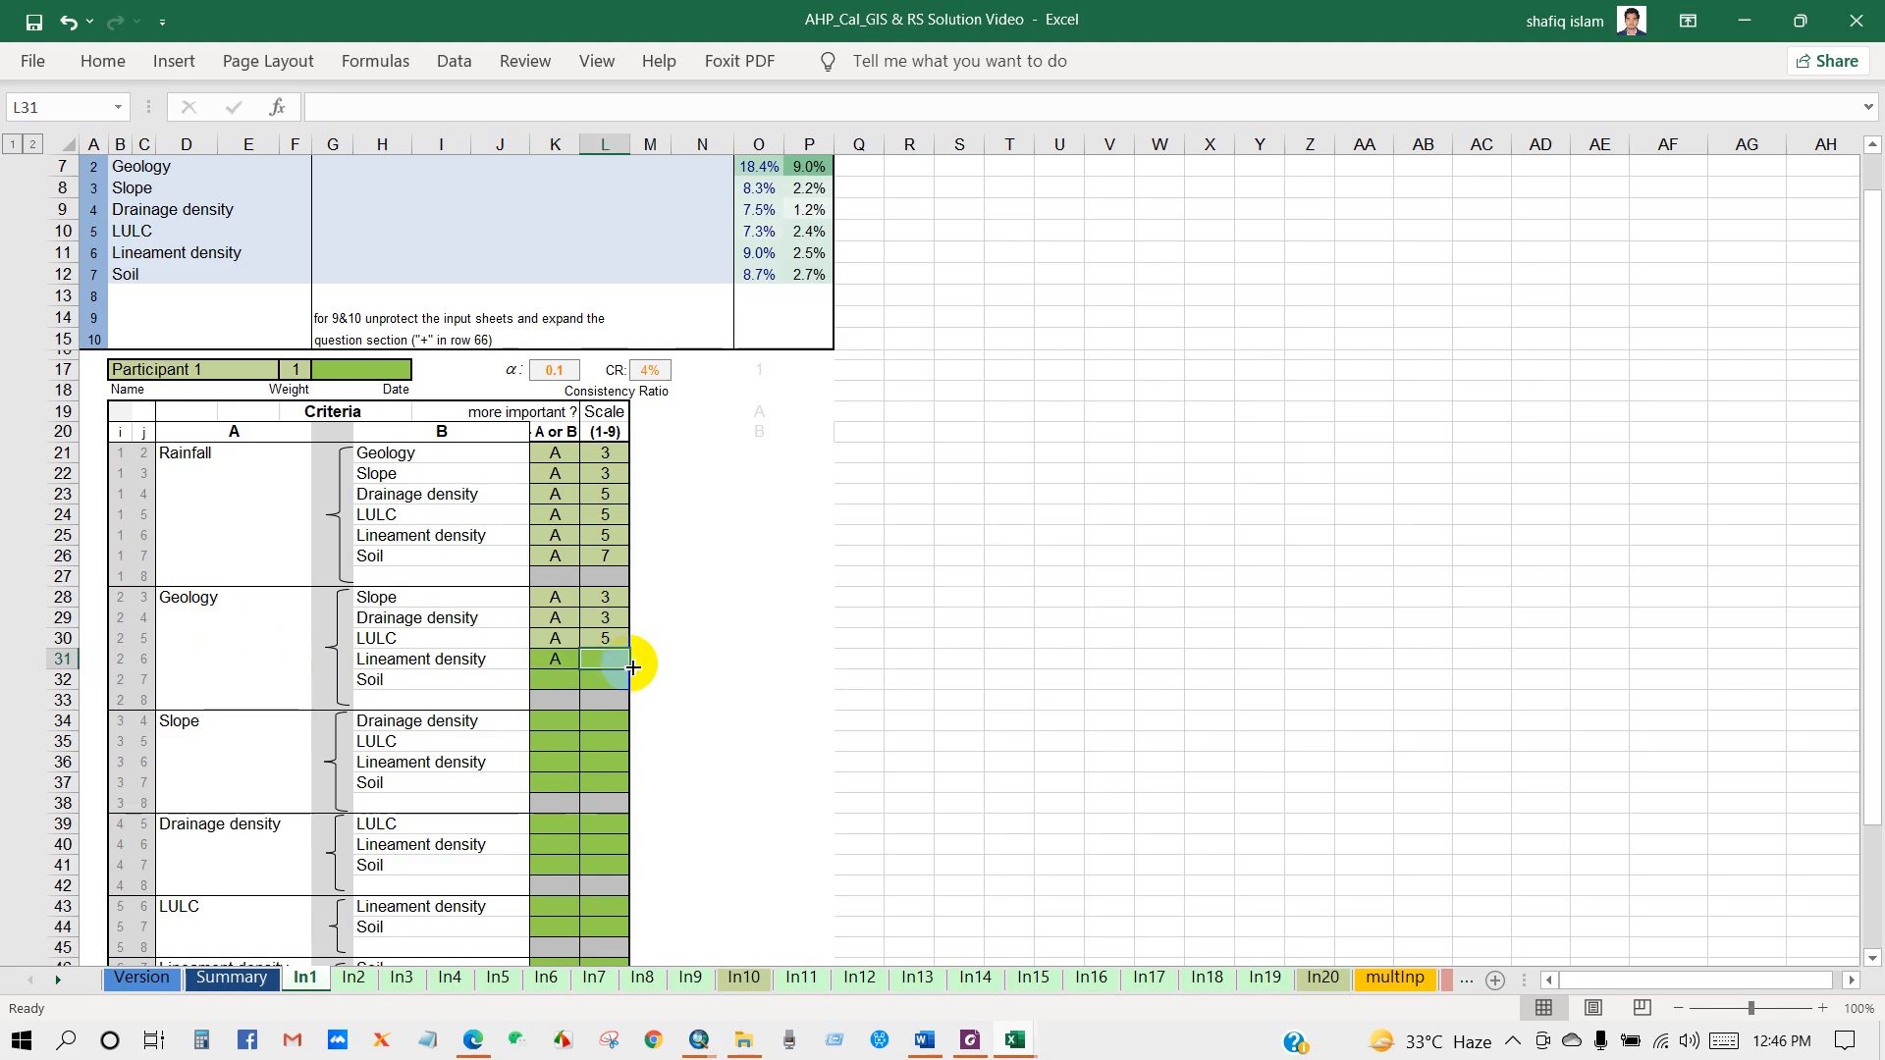
pyautogui.write('5')
# Rate Geology against Soil with A as more important and a scale of 5
pyautogui.click(560, 682)
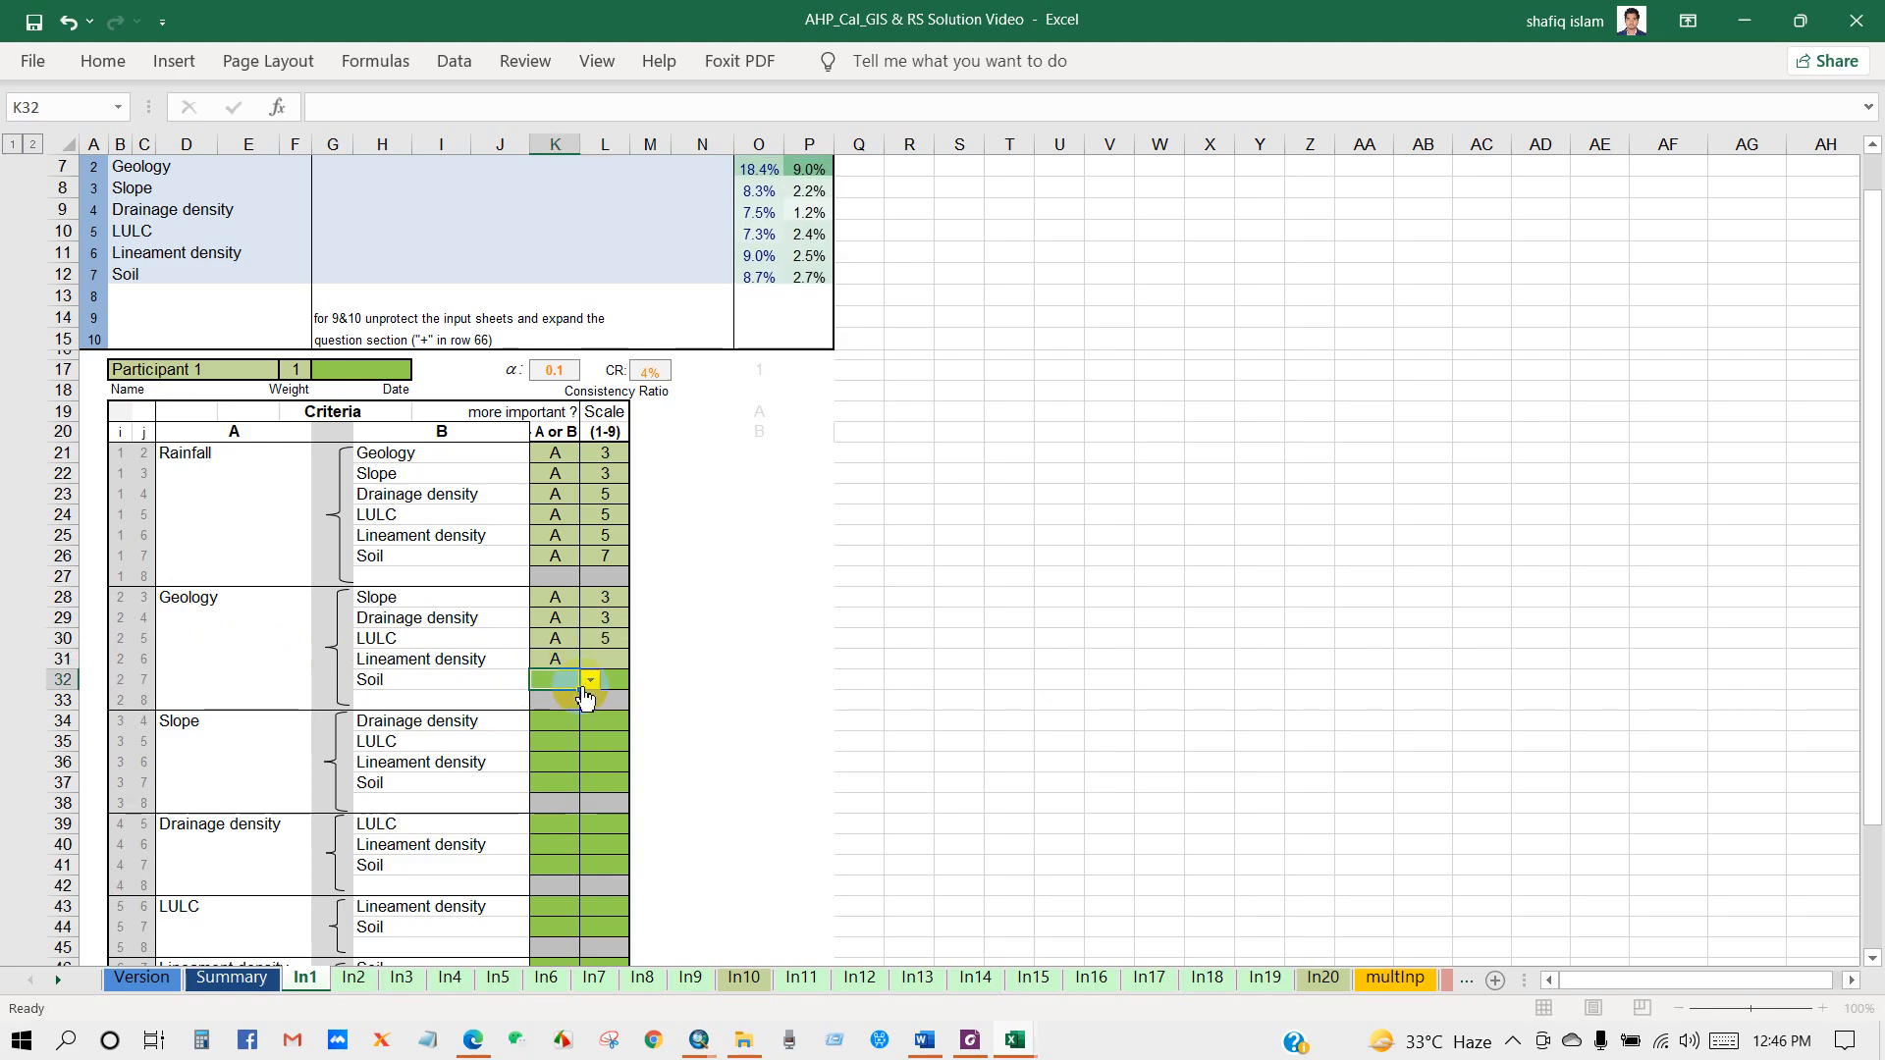
pyautogui.click(591, 681)
pyautogui.click(546, 695)
pyautogui.click(624, 682)
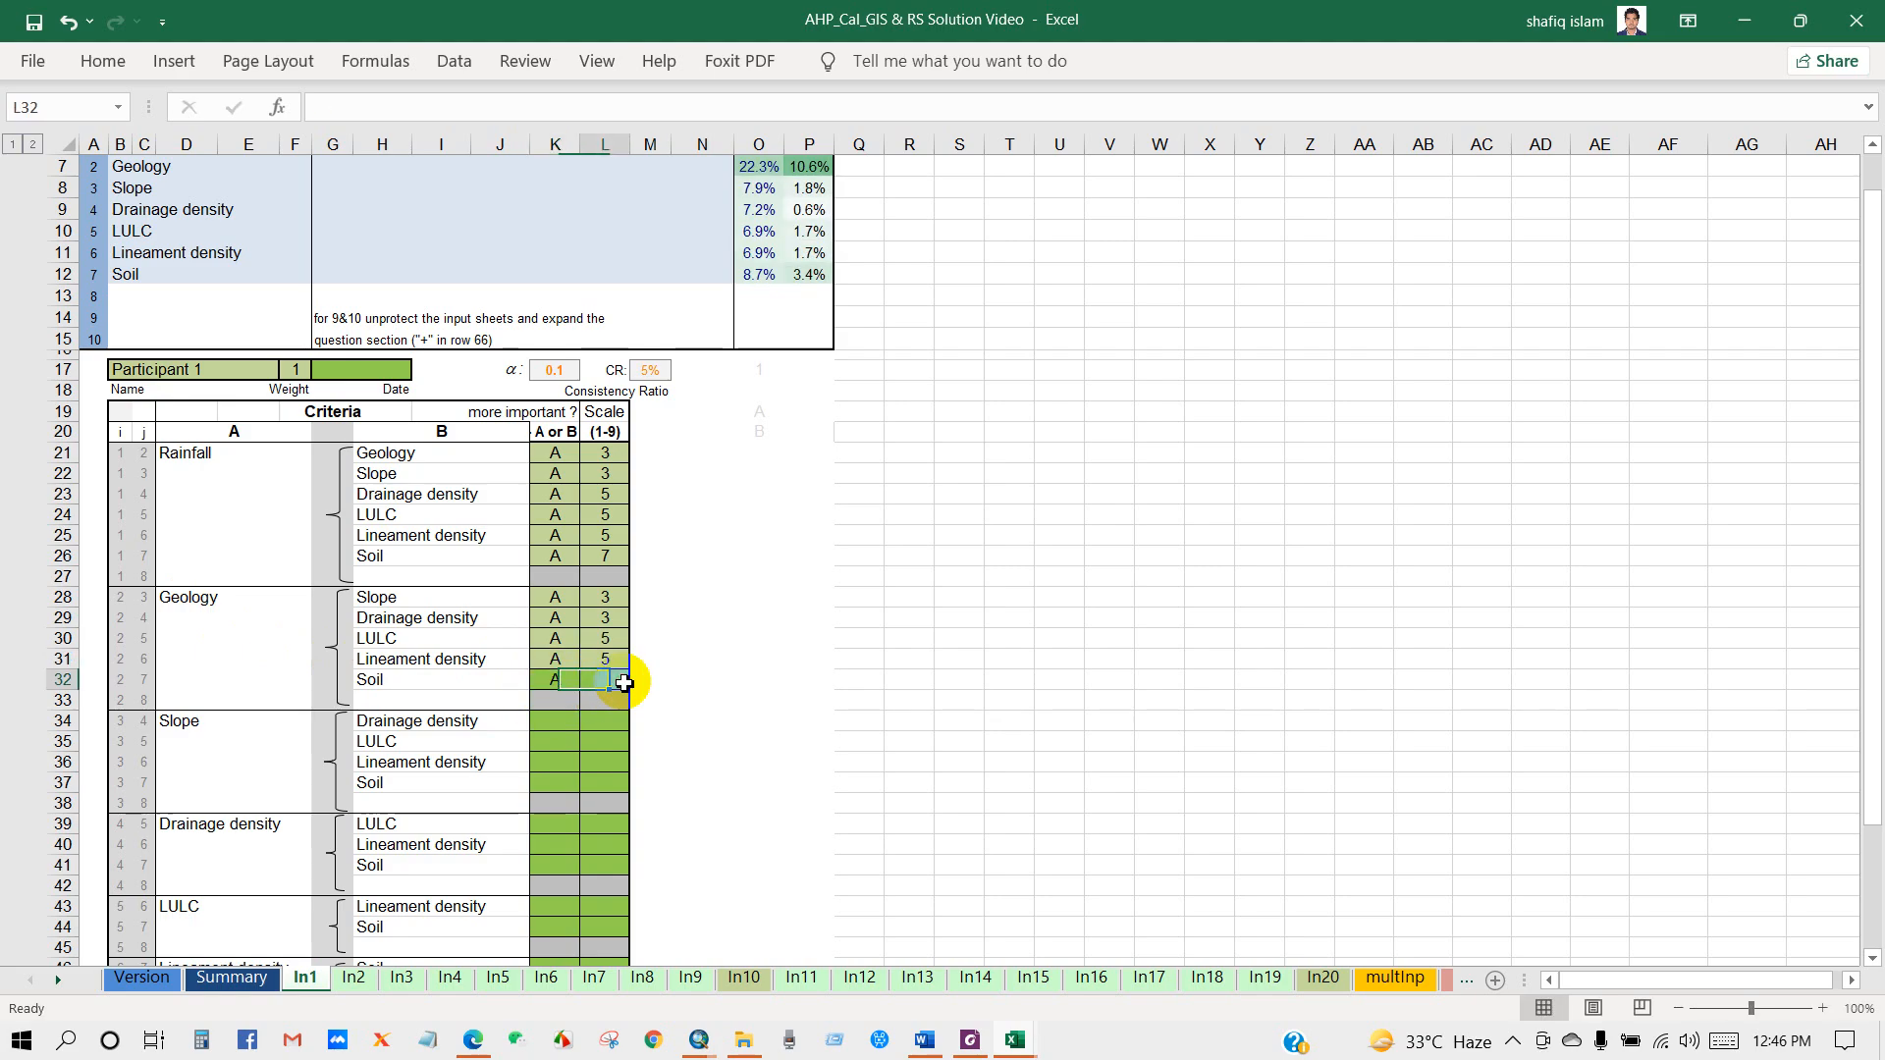
pyautogui.write('5')
pyautogui.click(611, 707)
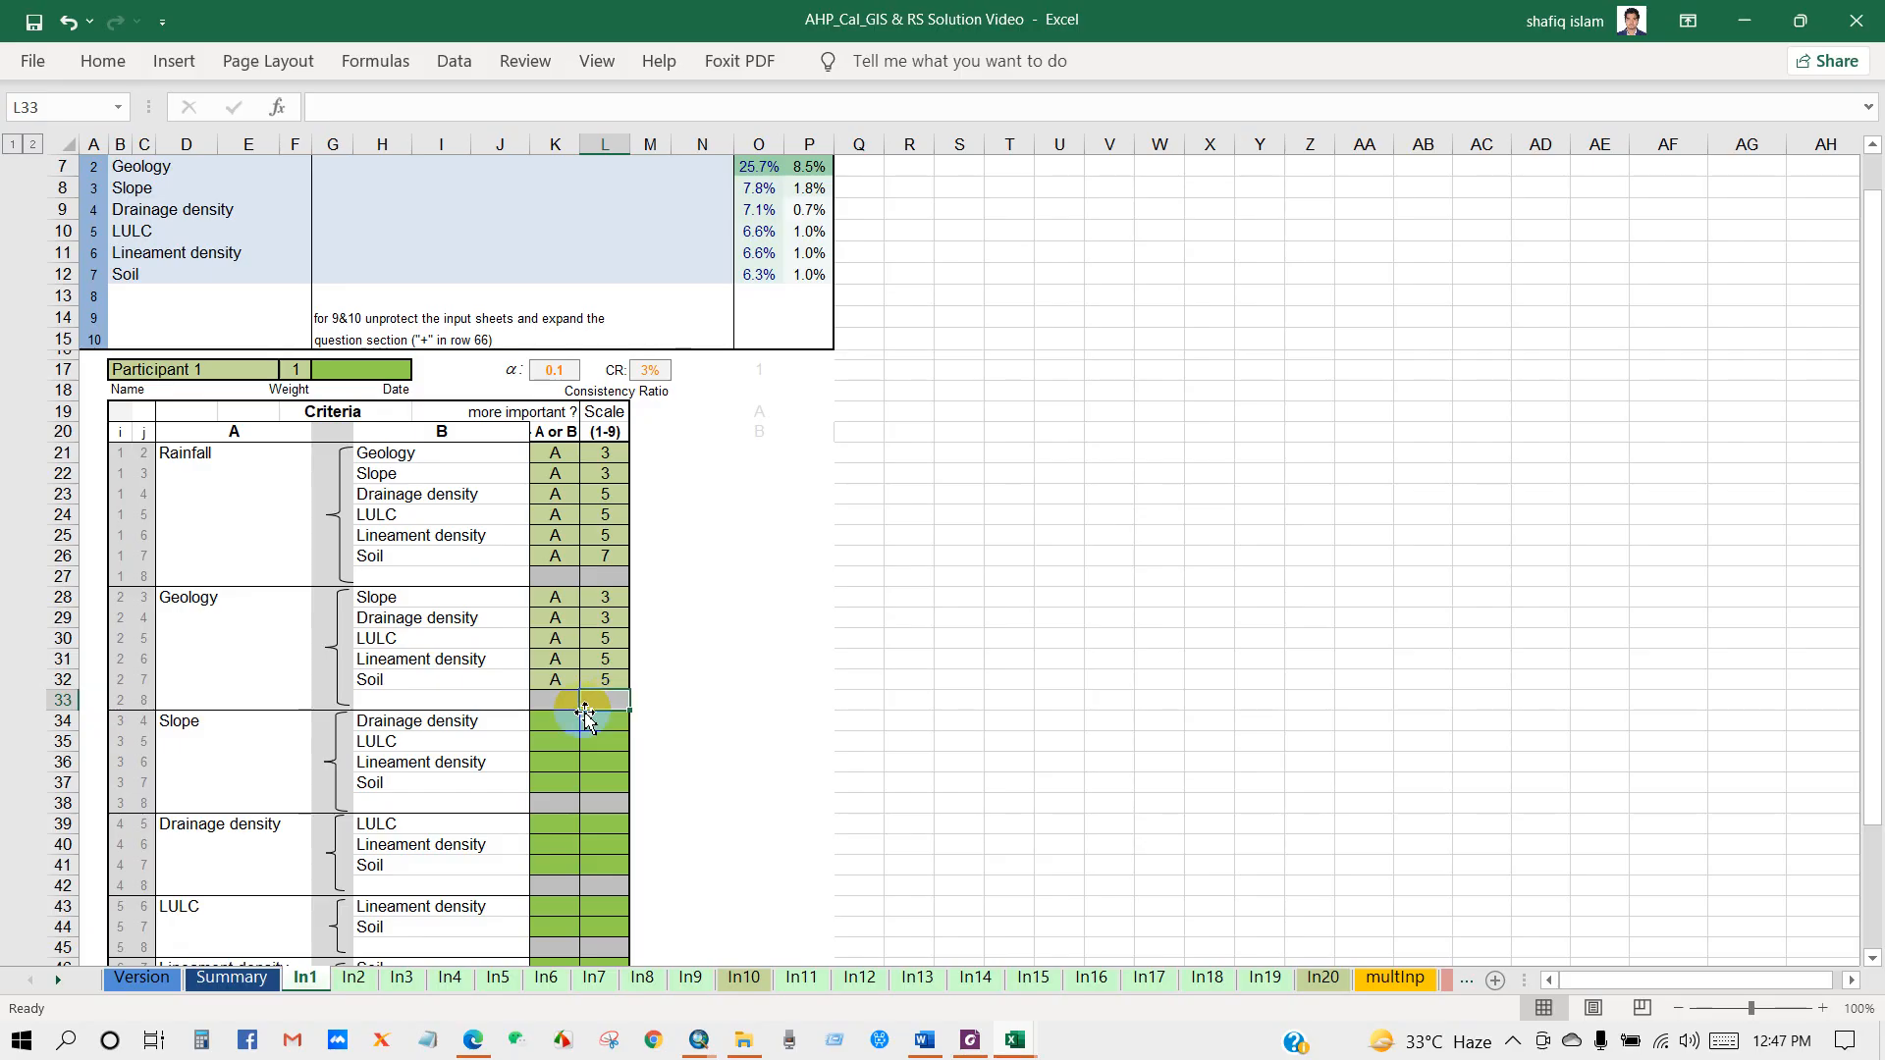
# Rate Slope against Drainage density by choosing A and entering a scale of 1
pyautogui.scroll(-2, 569, 719)
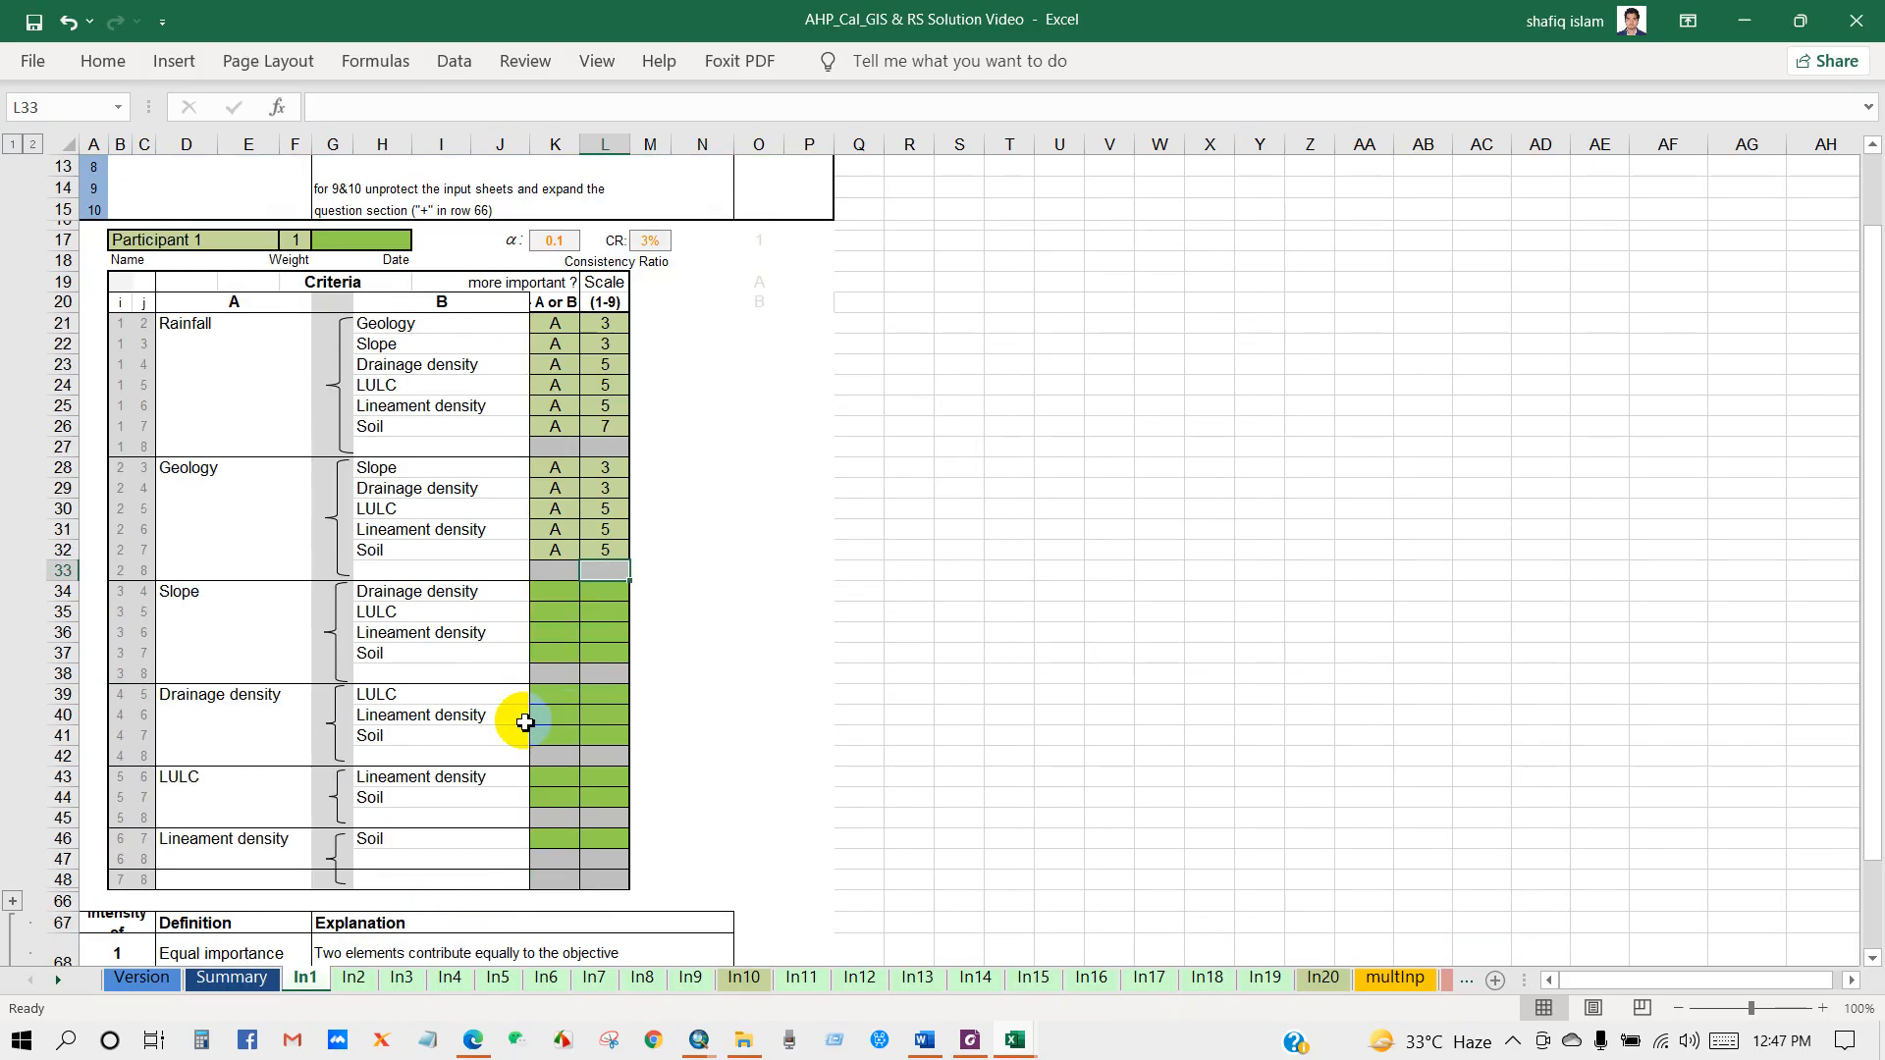
pyautogui.click(550, 593)
pyautogui.click(590, 593)
pyautogui.click(546, 610)
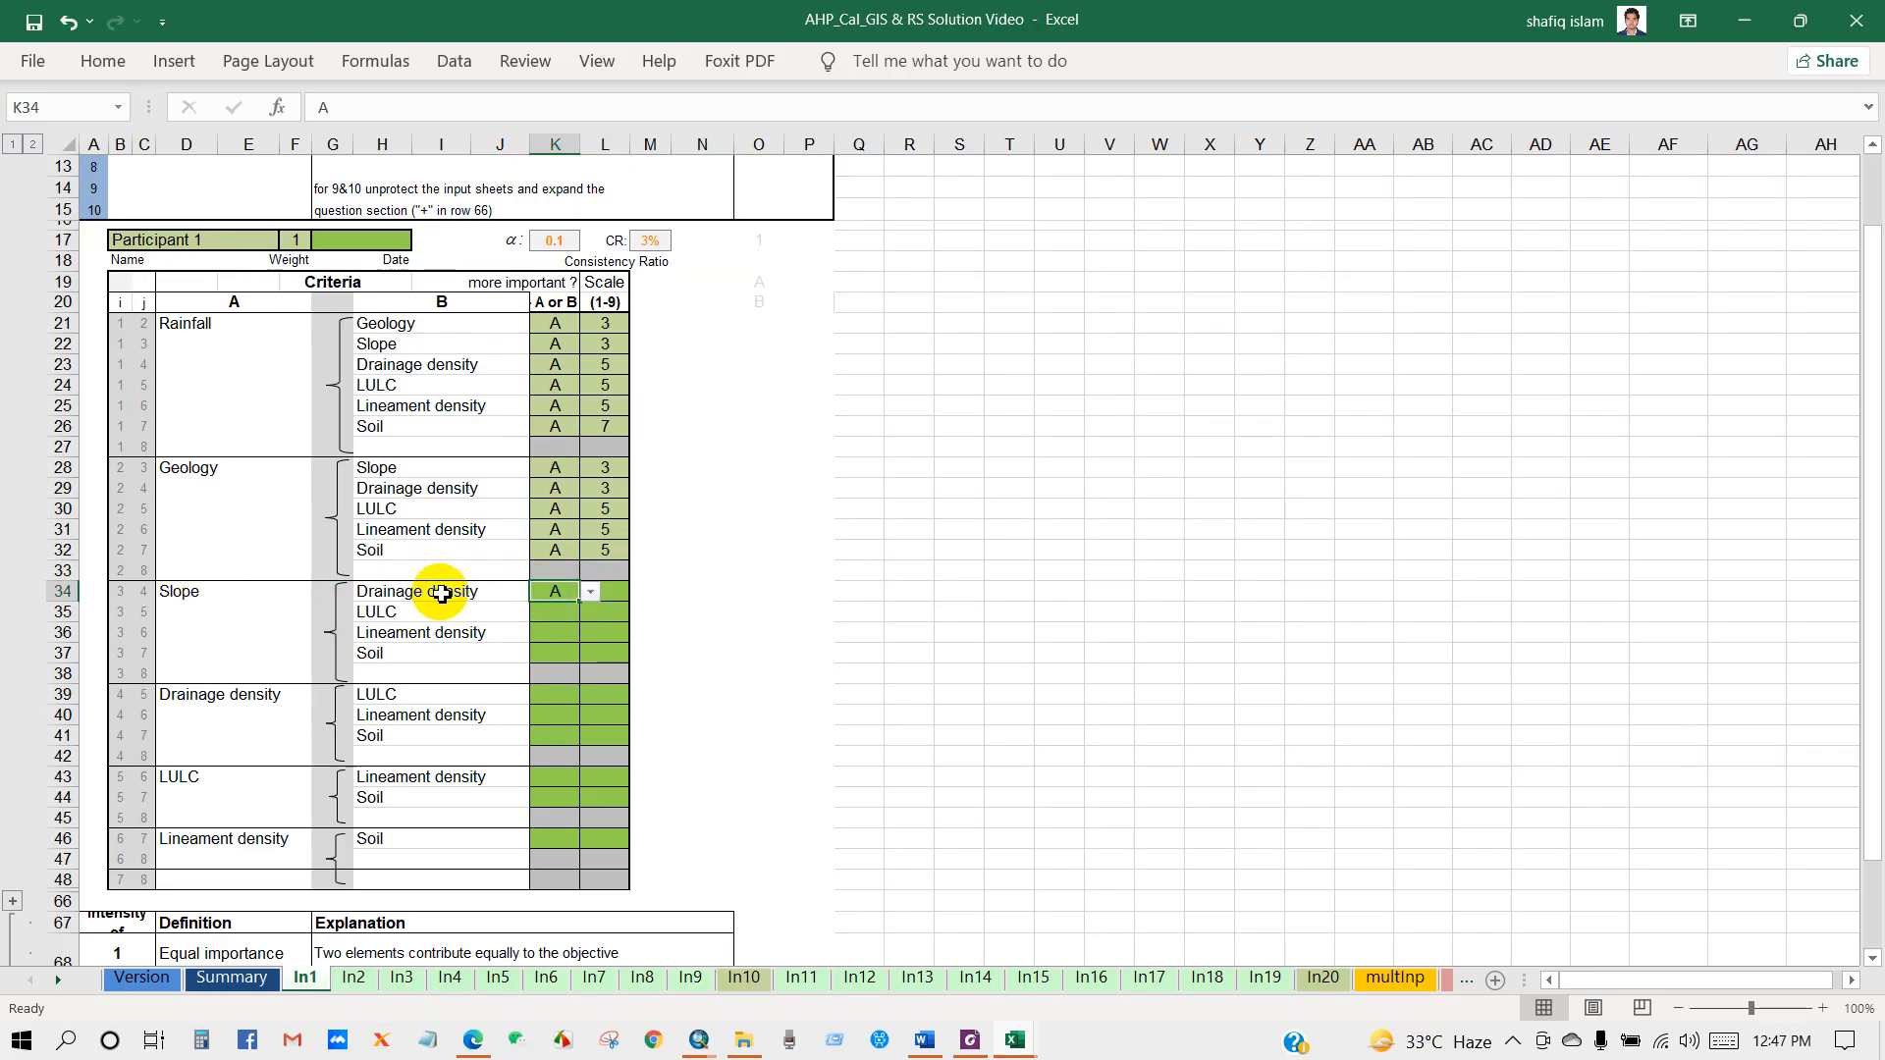
pyautogui.click(609, 591)
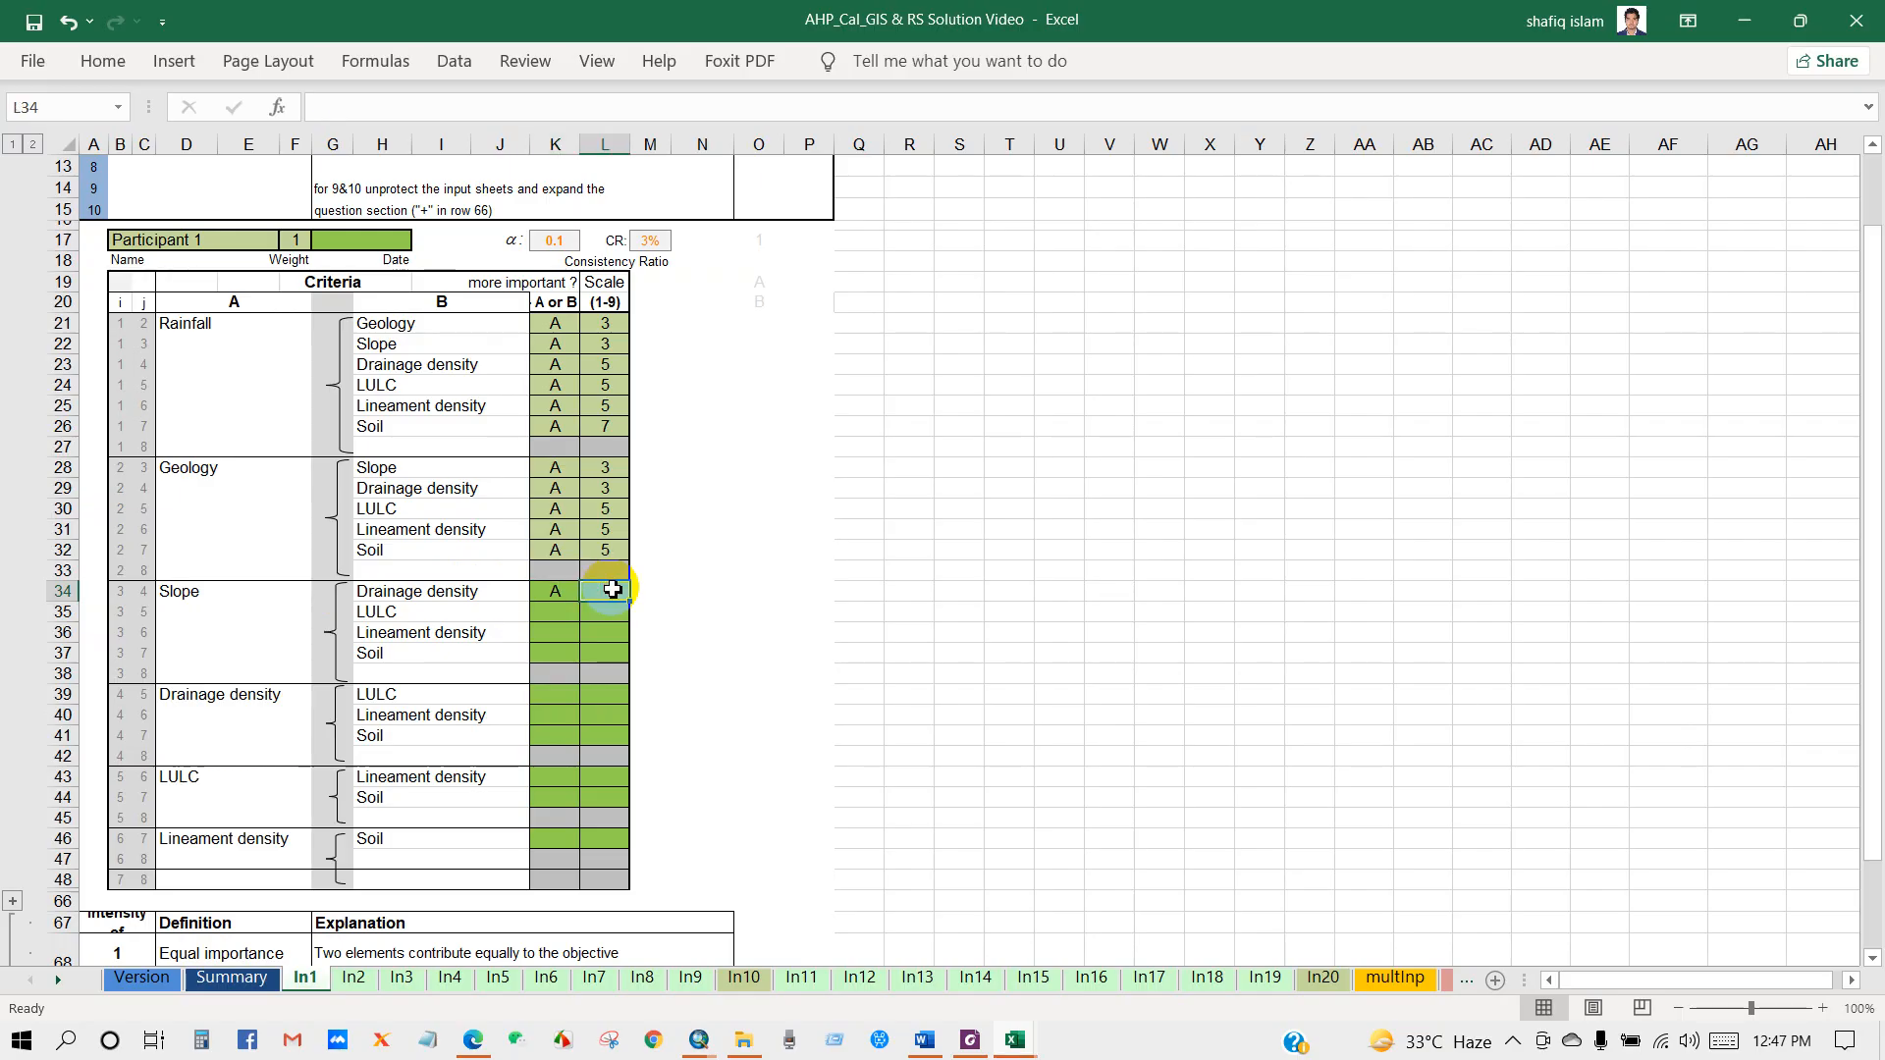
pyautogui.write('1')
# Rate Slope against LULC with A as more important and a scale of 3
pyautogui.click(549, 609)
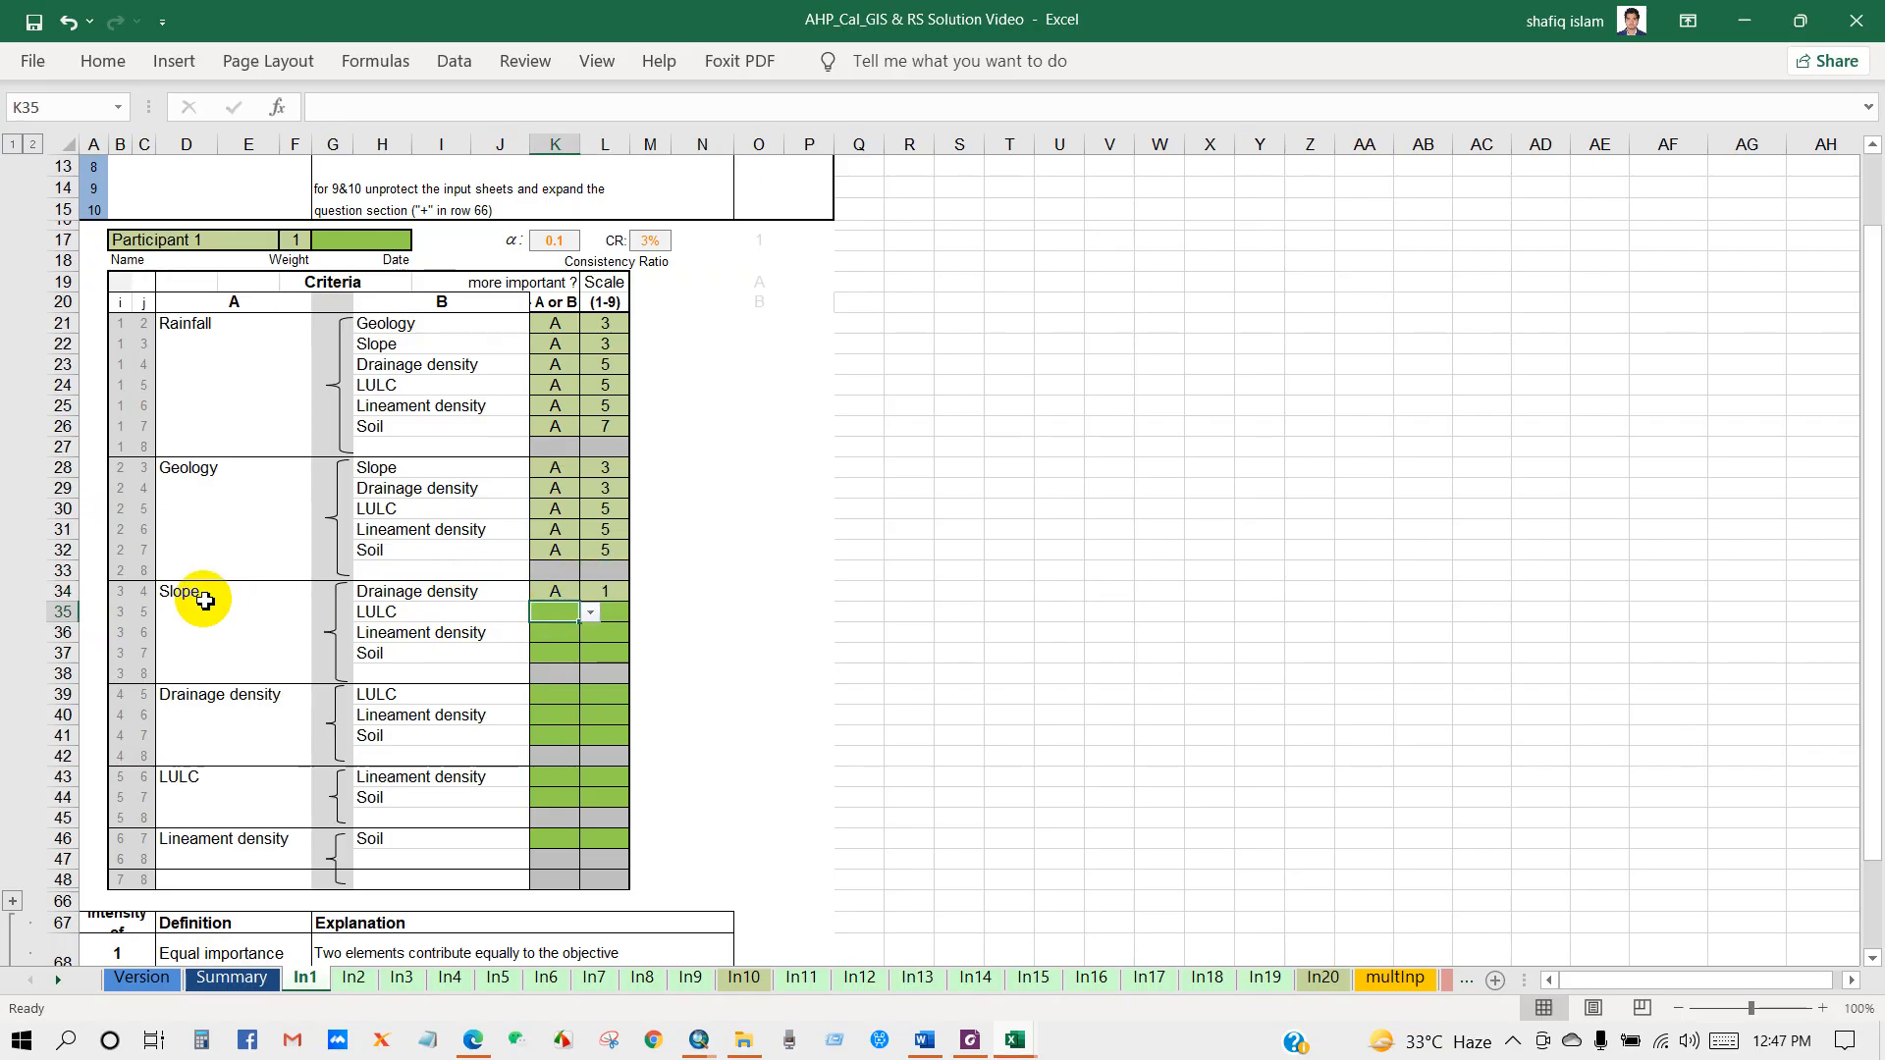
pyautogui.click(590, 612)
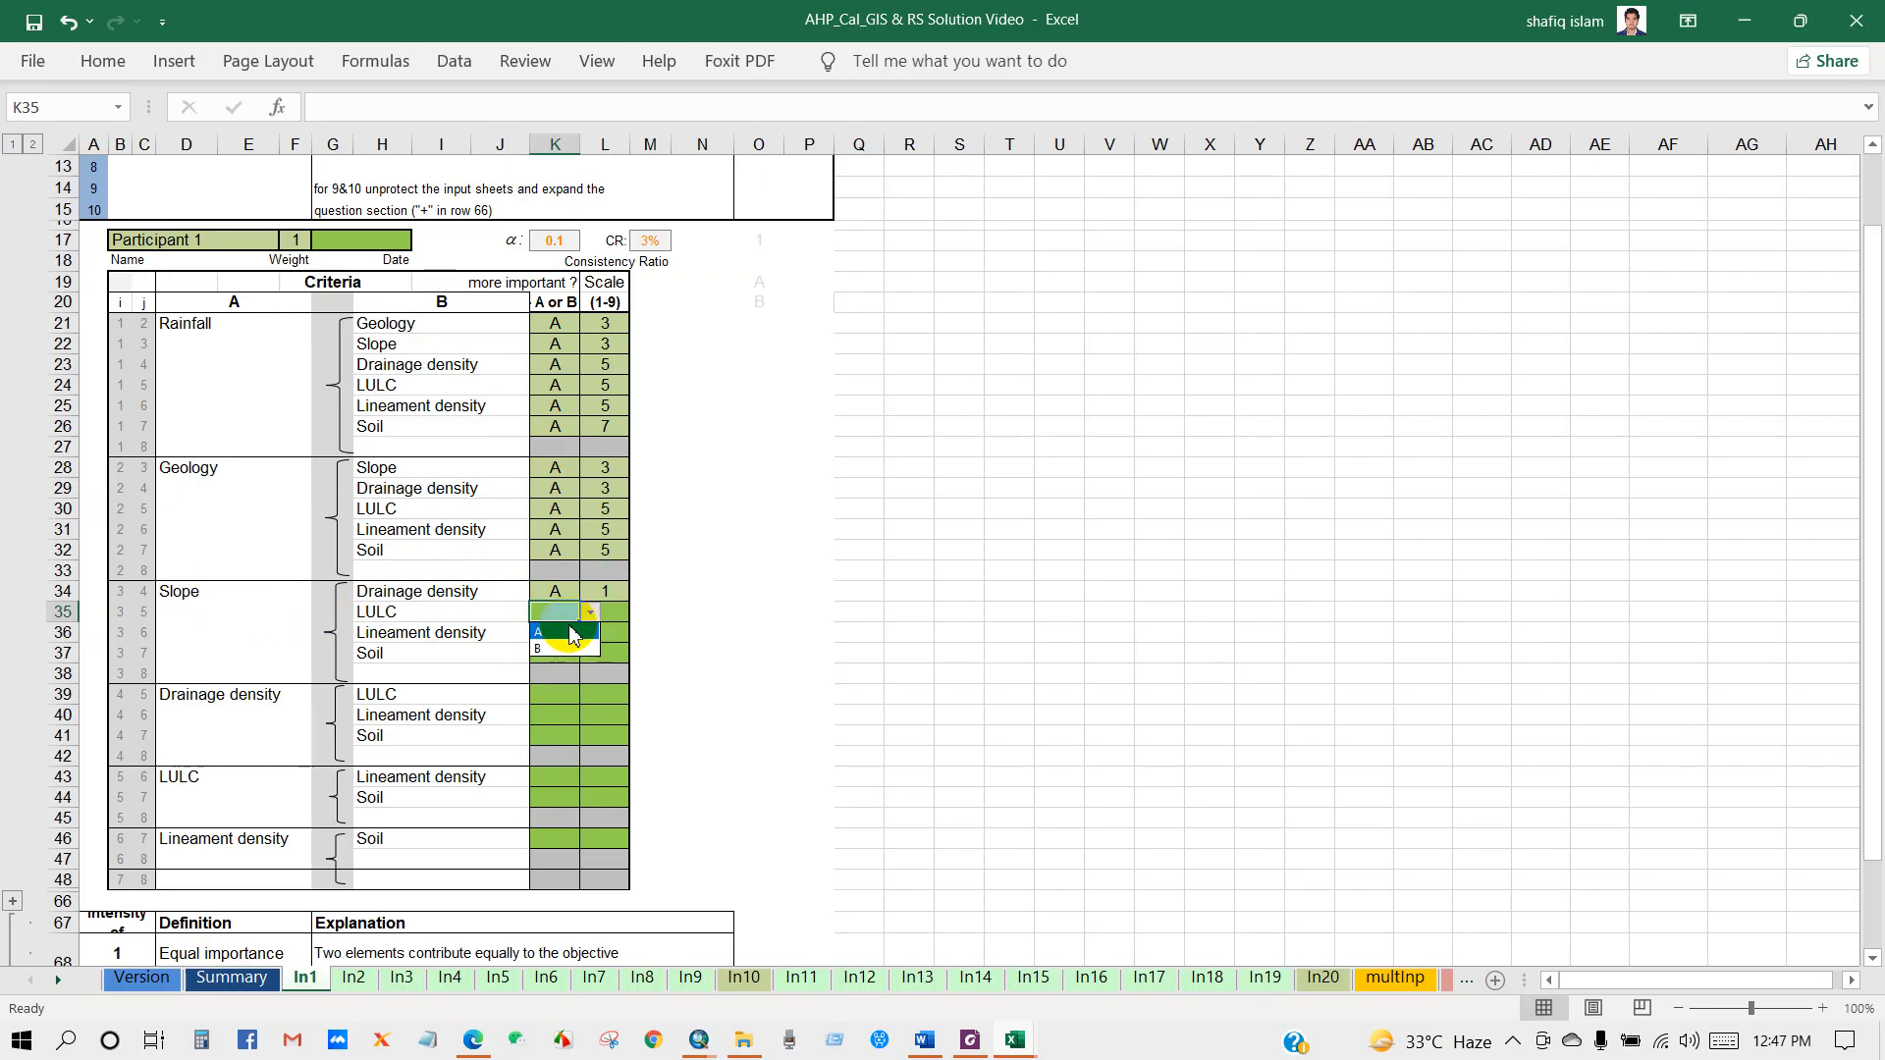
pyautogui.click(550, 632)
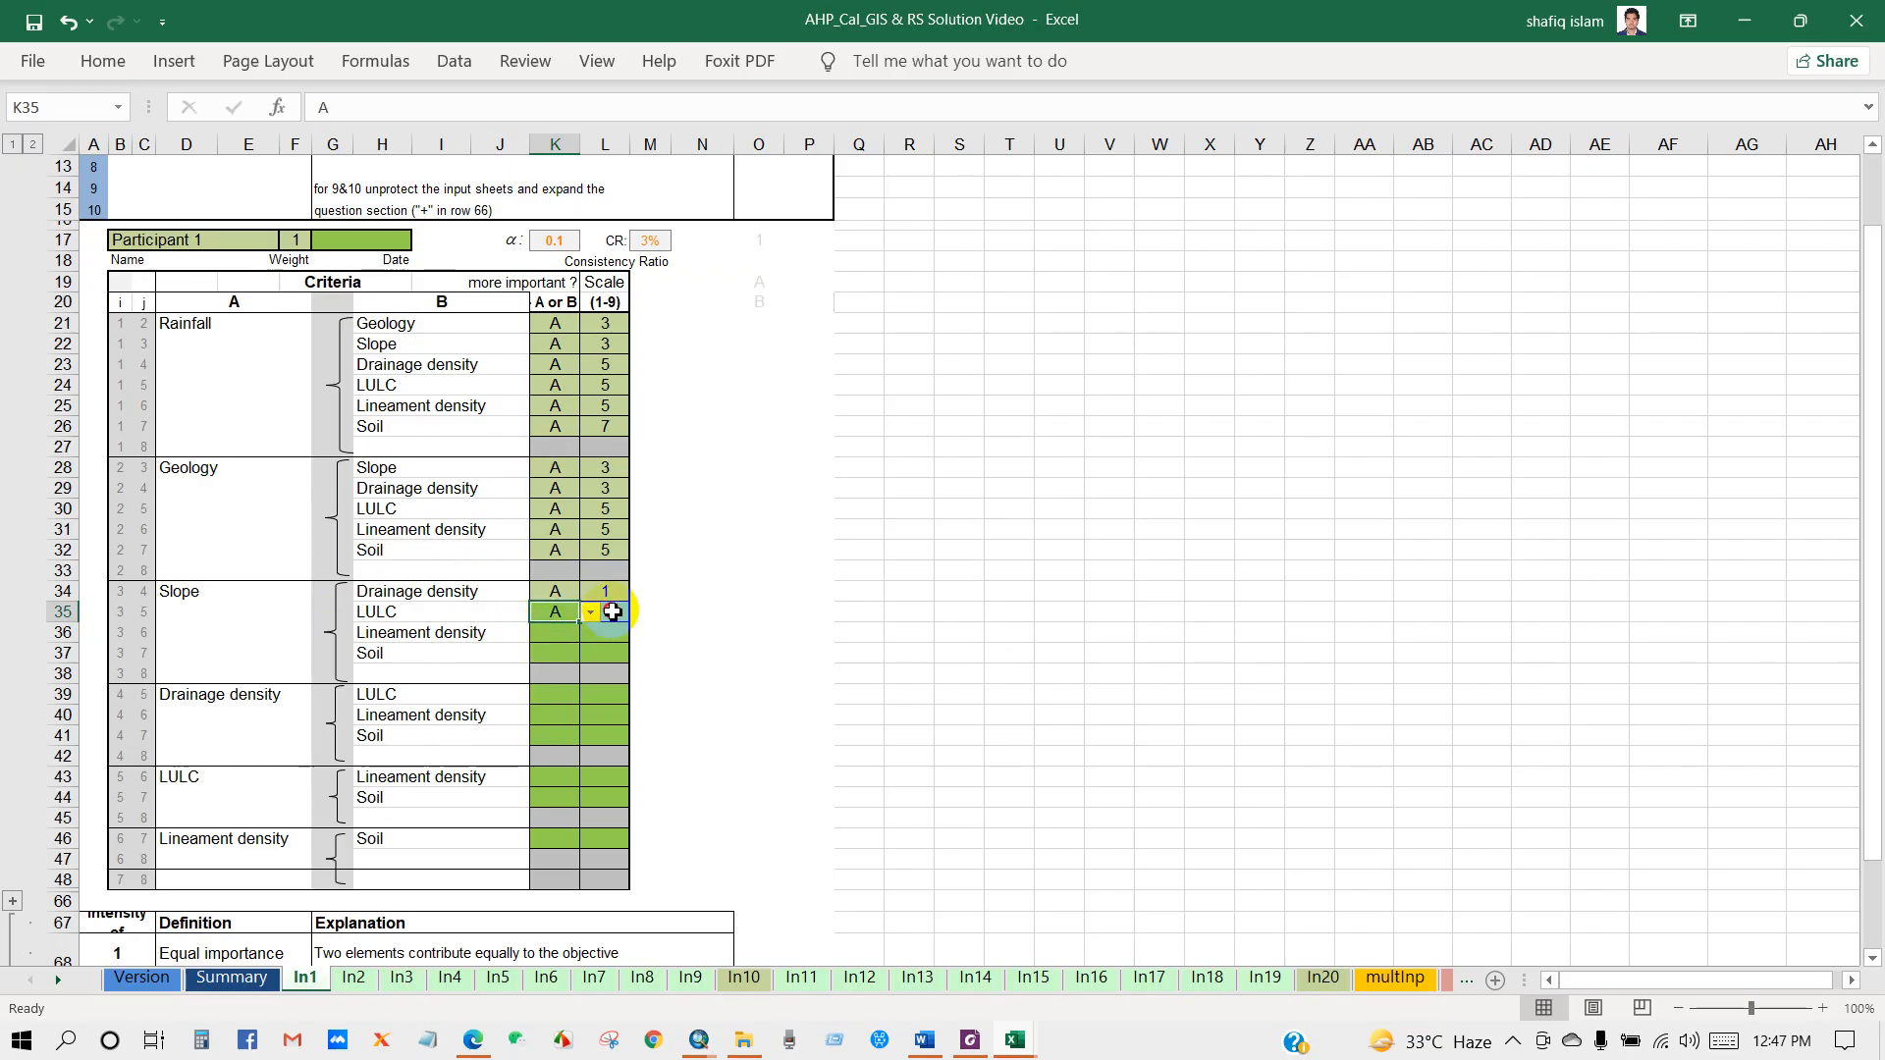
pyautogui.click(611, 611)
pyautogui.write('3')
# Rate Slope against Lineament density with A as more important and a scale of 3
pyautogui.click(548, 640)
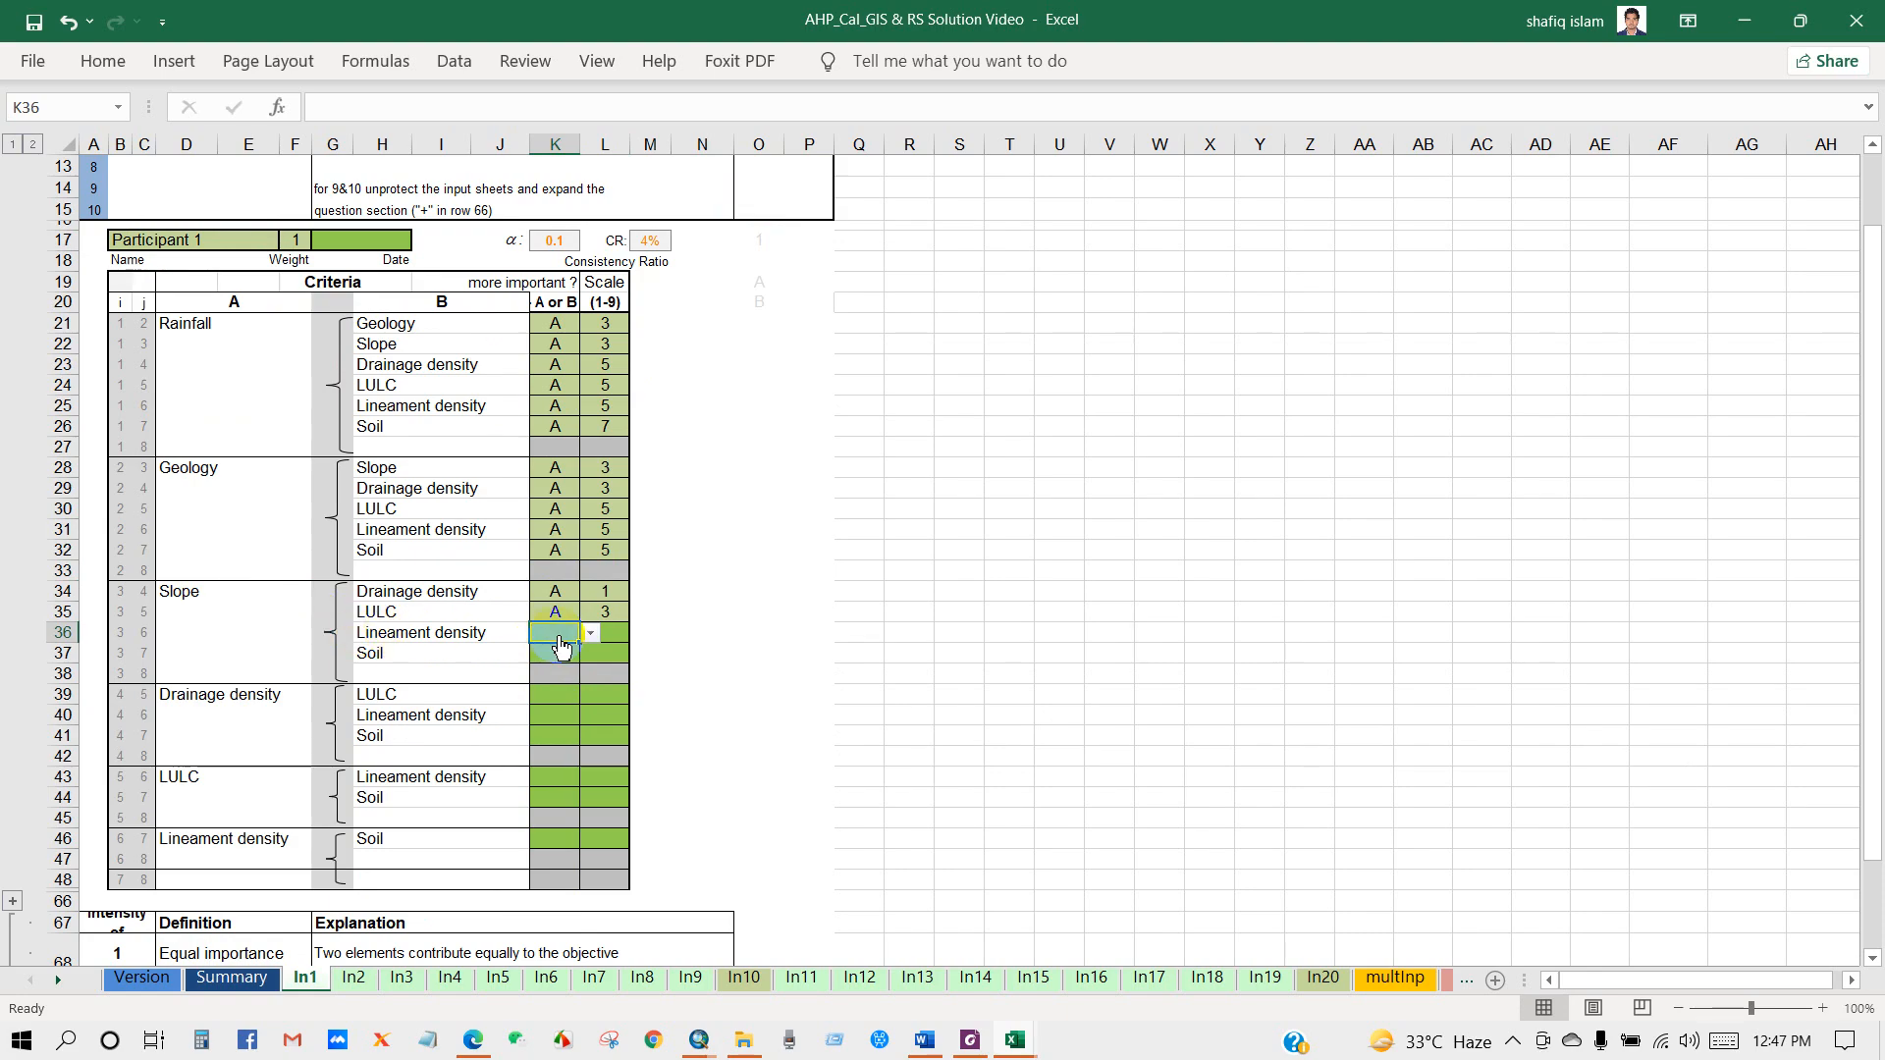
pyautogui.click(547, 659)
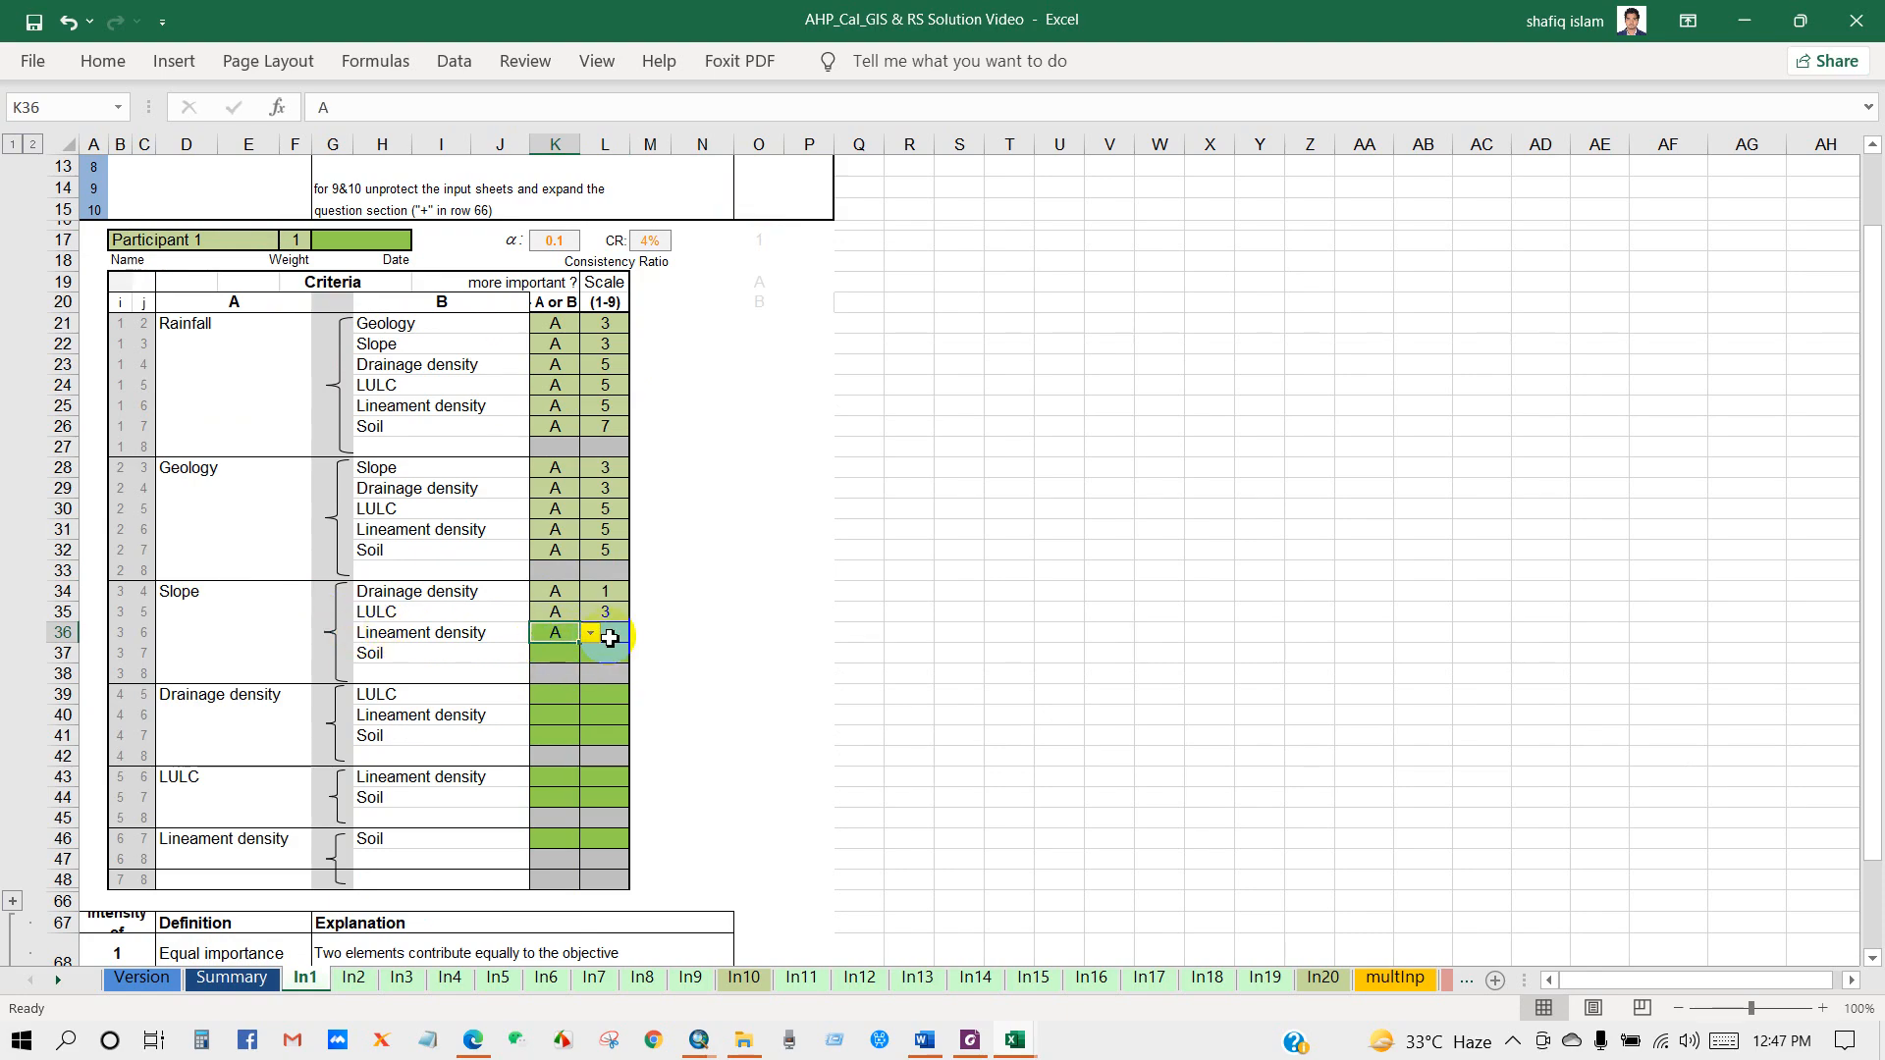
pyautogui.click(610, 636)
pyautogui.write('3')
pyautogui.click(552, 653)
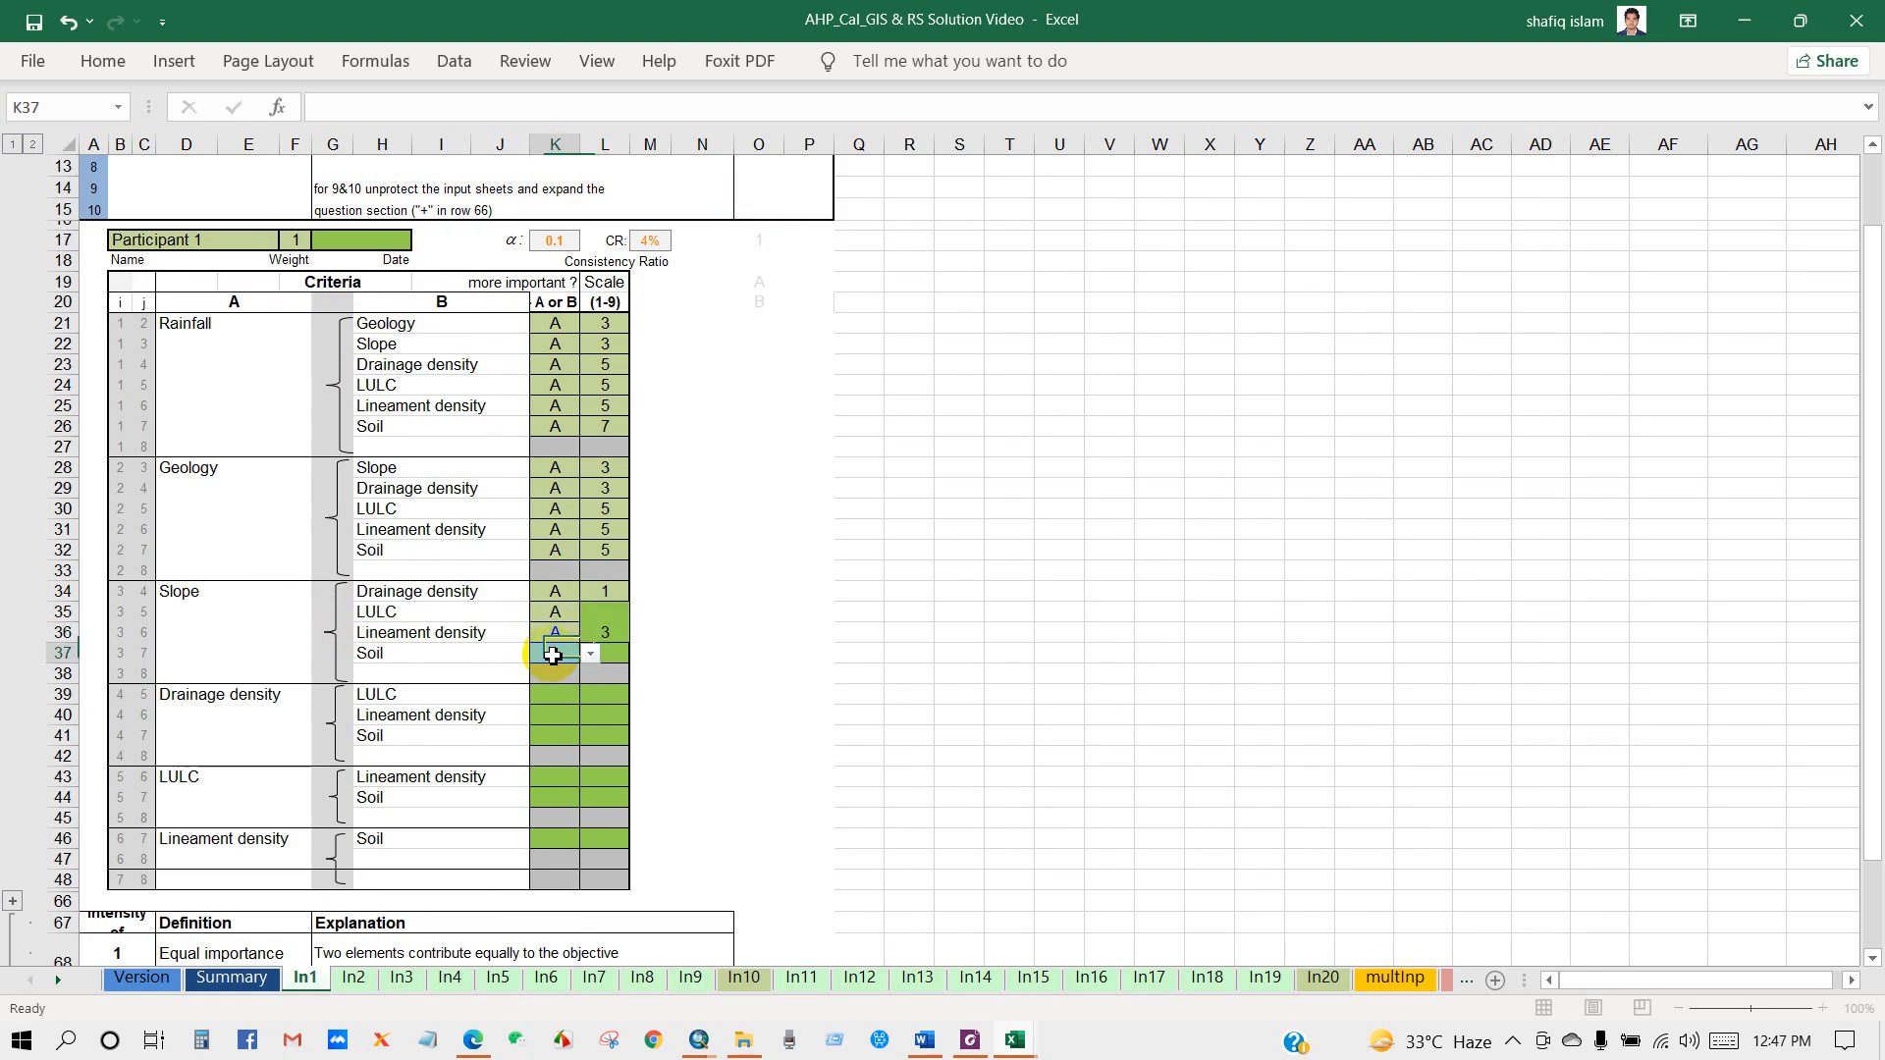
# Rate Slope against Soil with A as more important and a scale of 5
pyautogui.click(590, 652)
pyautogui.click(543, 675)
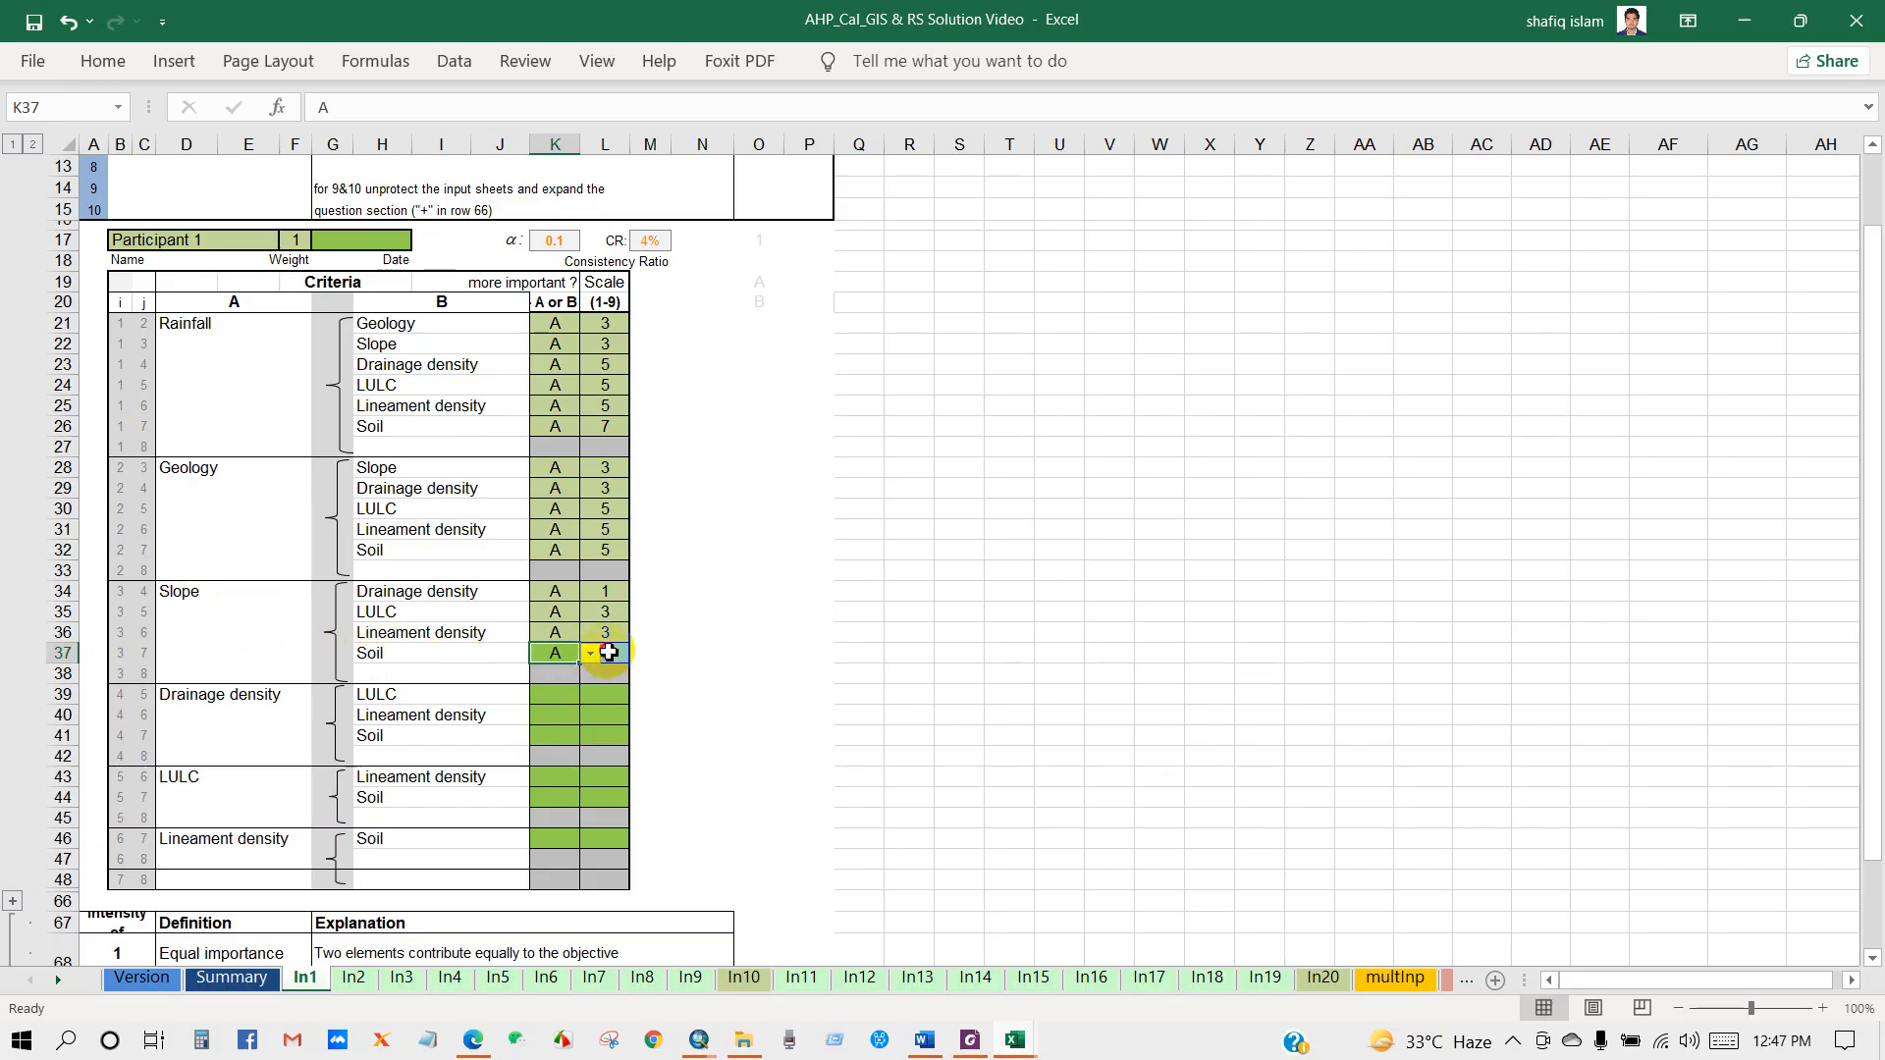
pyautogui.click(609, 653)
pyautogui.write('5')
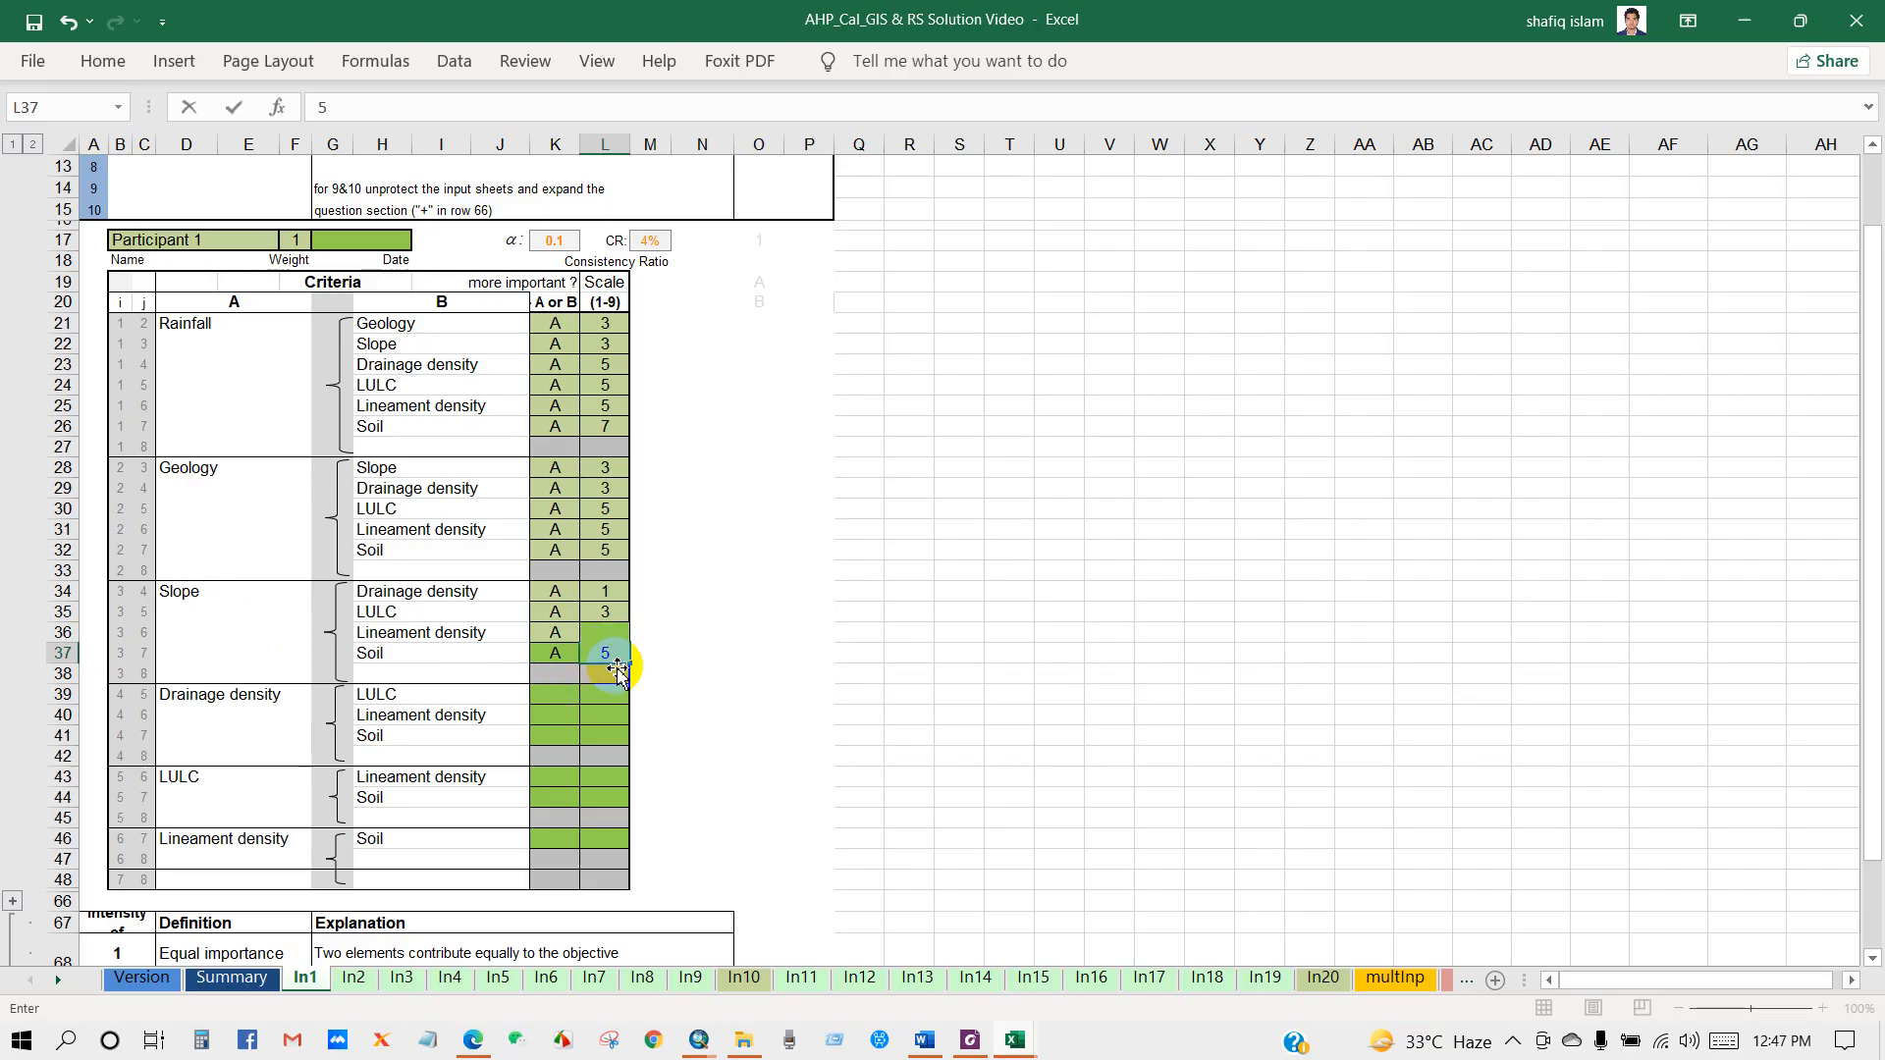
pyautogui.click(555, 674)
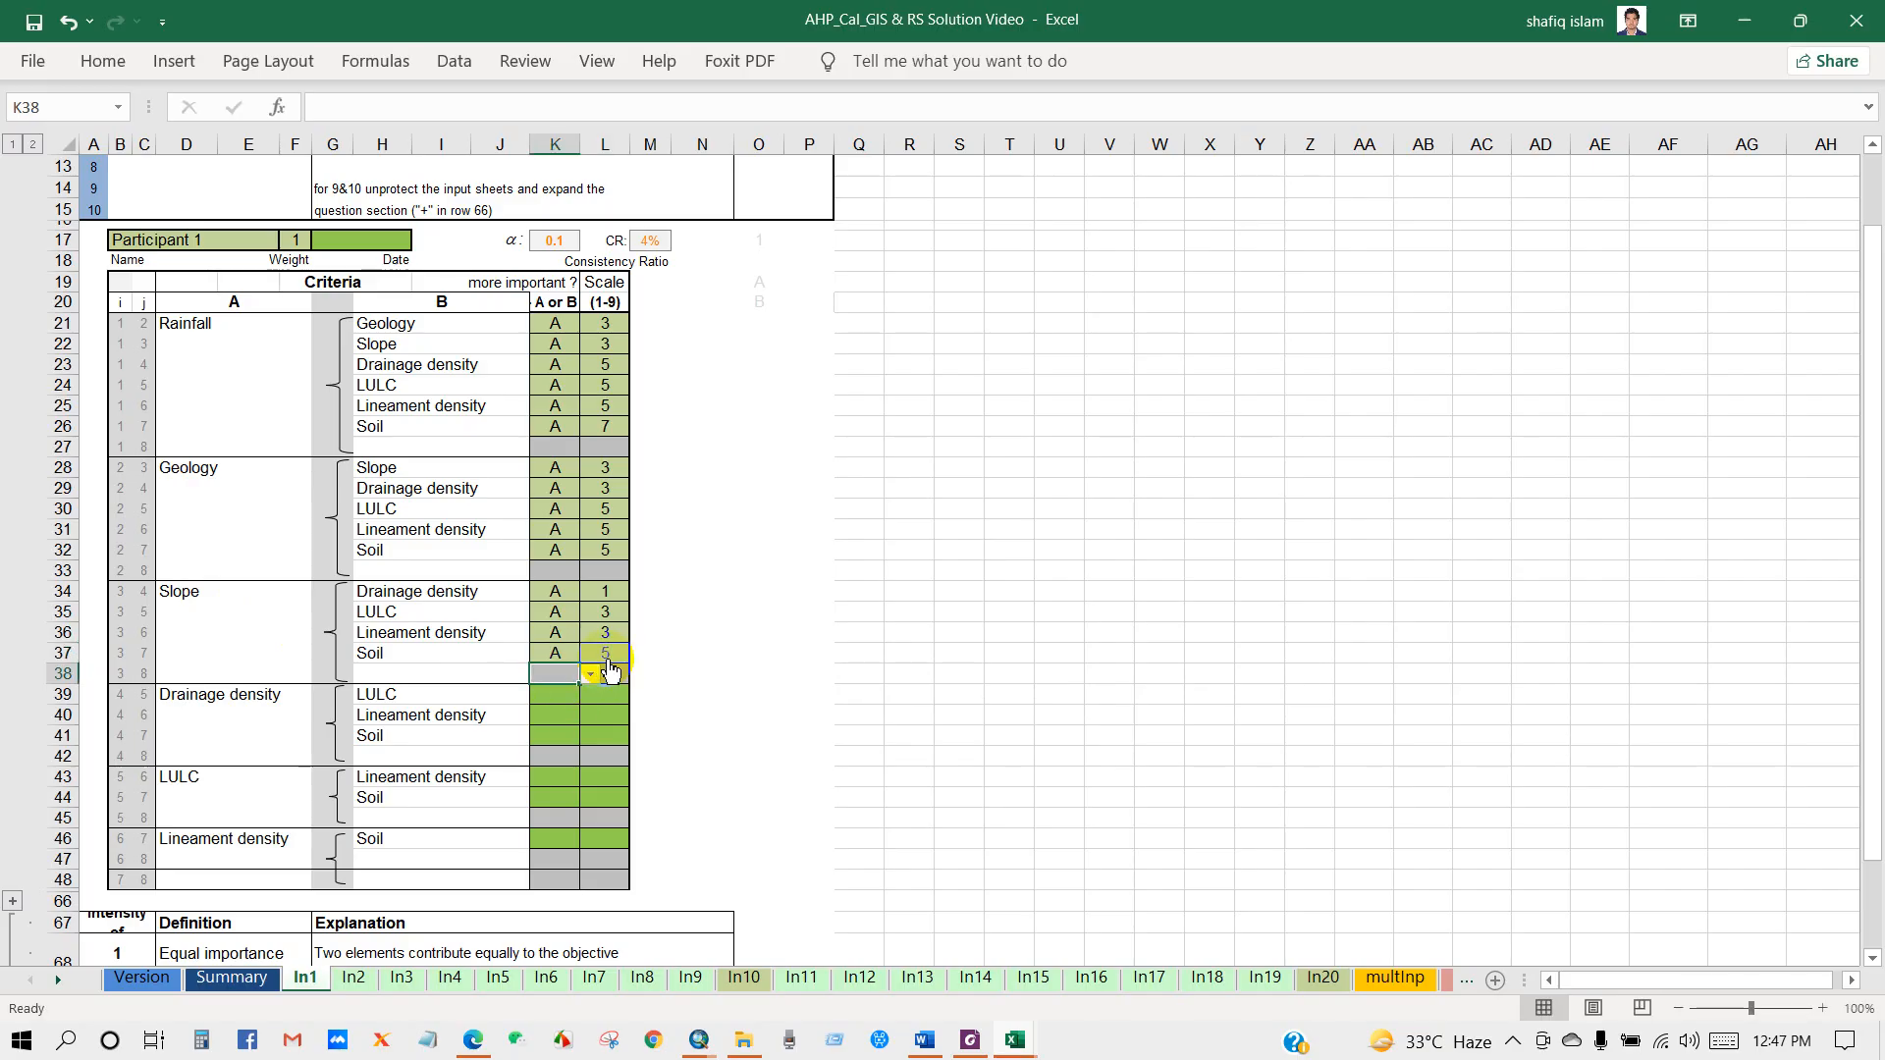
# Rate Drainage density against LULC by choosing A and entering a scale of 1
pyautogui.click(556, 696)
pyautogui.click(590, 695)
pyautogui.click(540, 715)
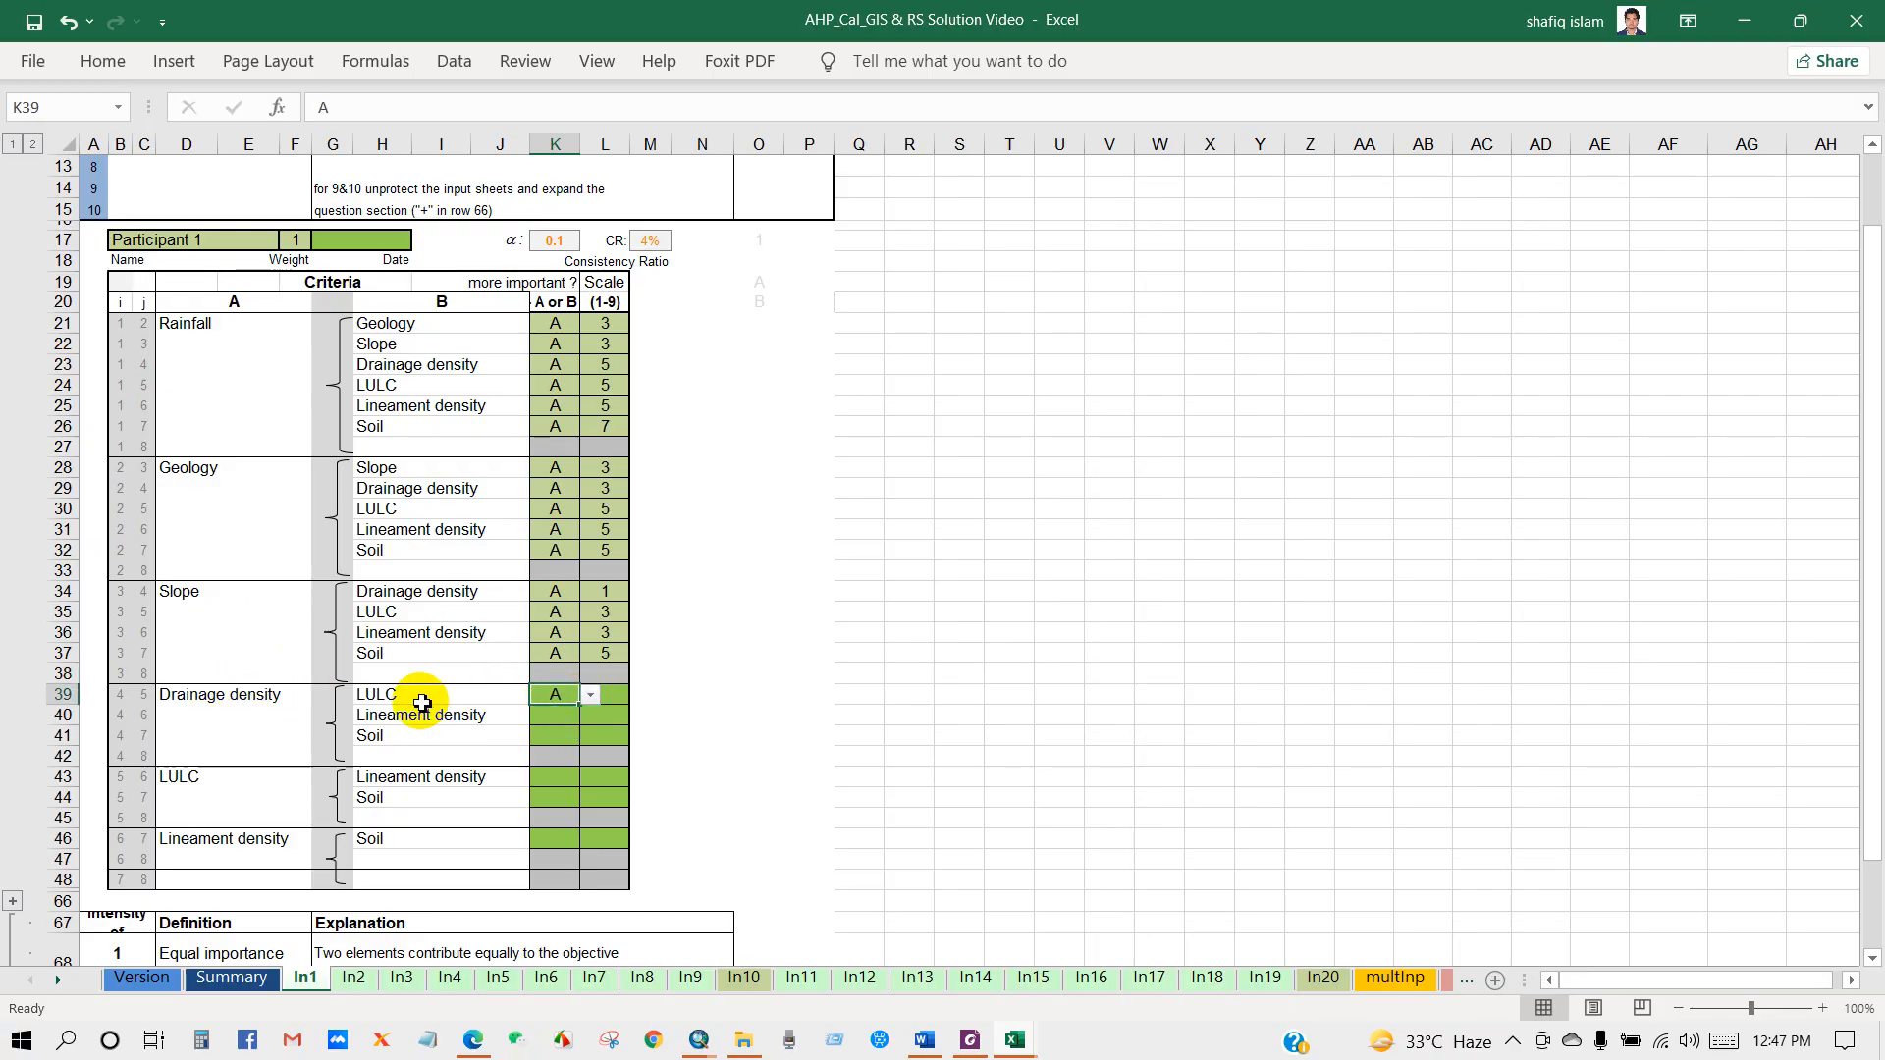
pyautogui.click(607, 697)
pyautogui.write('1')
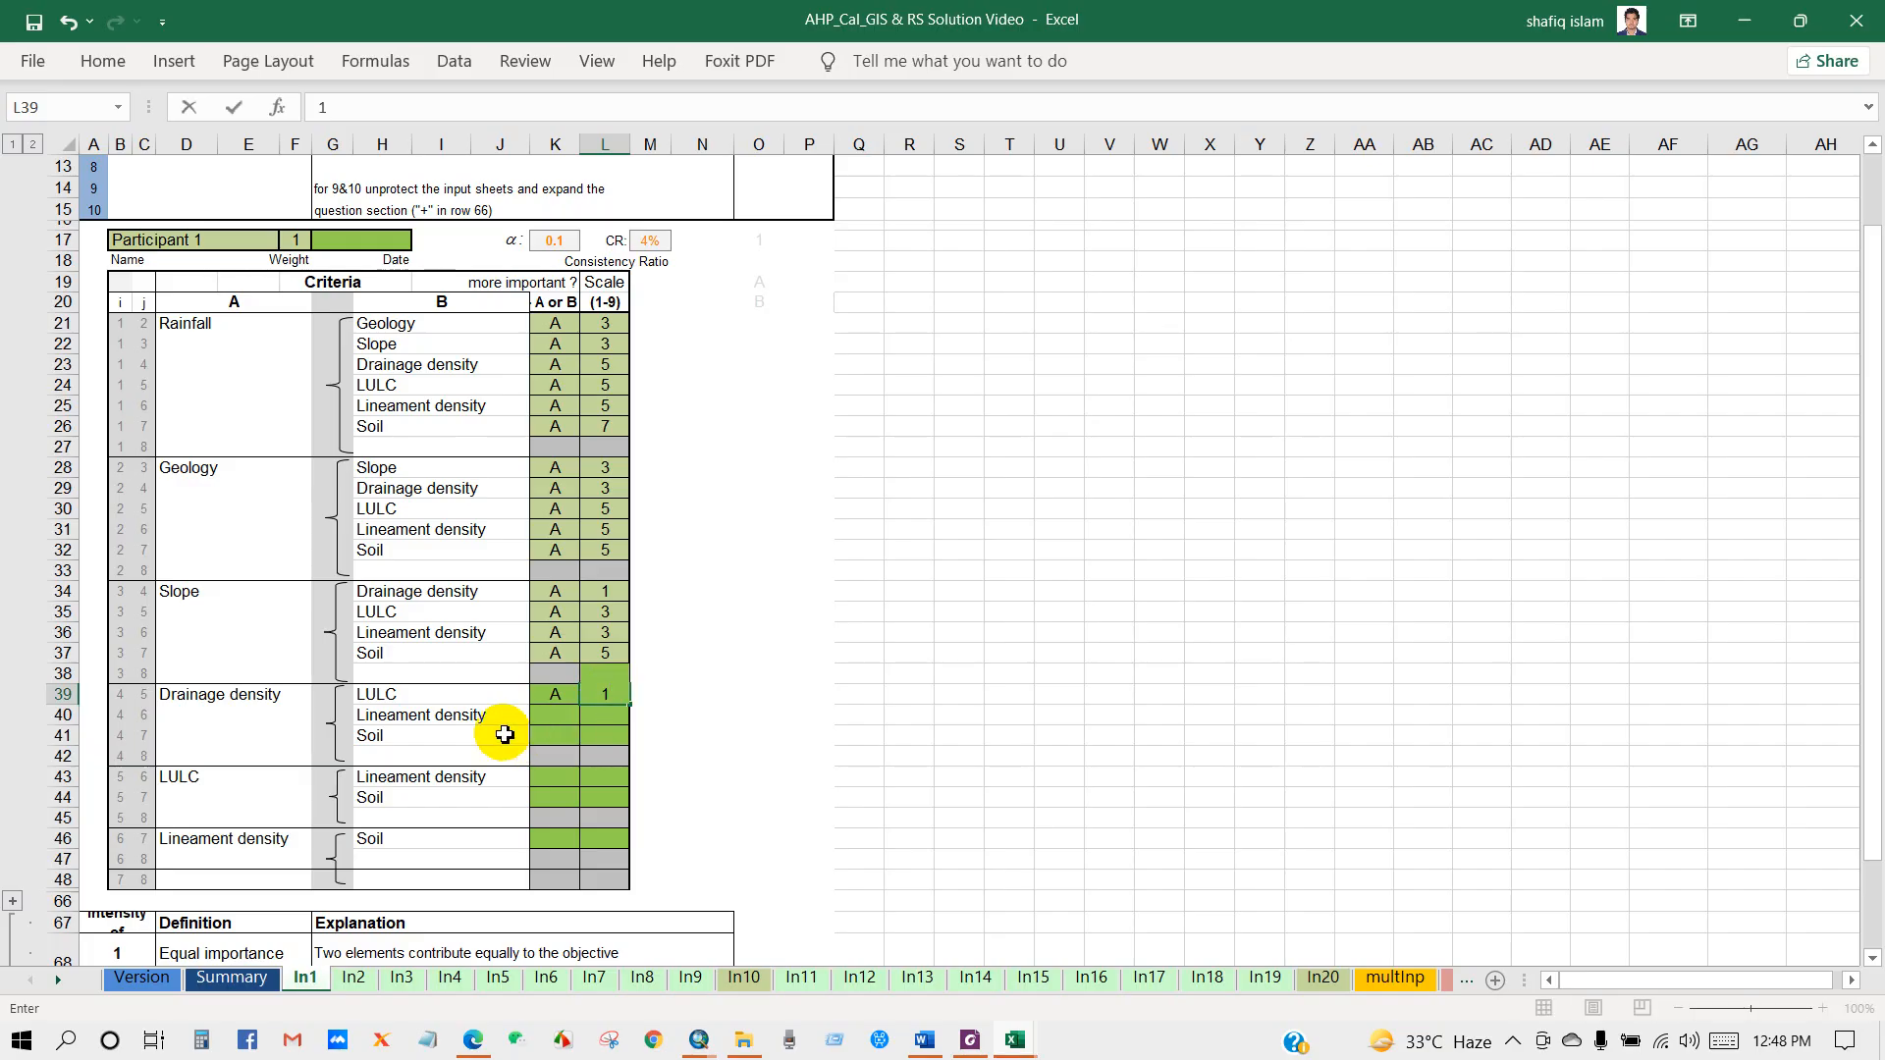
# Rate Drainage density against Lineament density with A as more important and a scale of 2
pyautogui.click(555, 715)
pyautogui.click(539, 736)
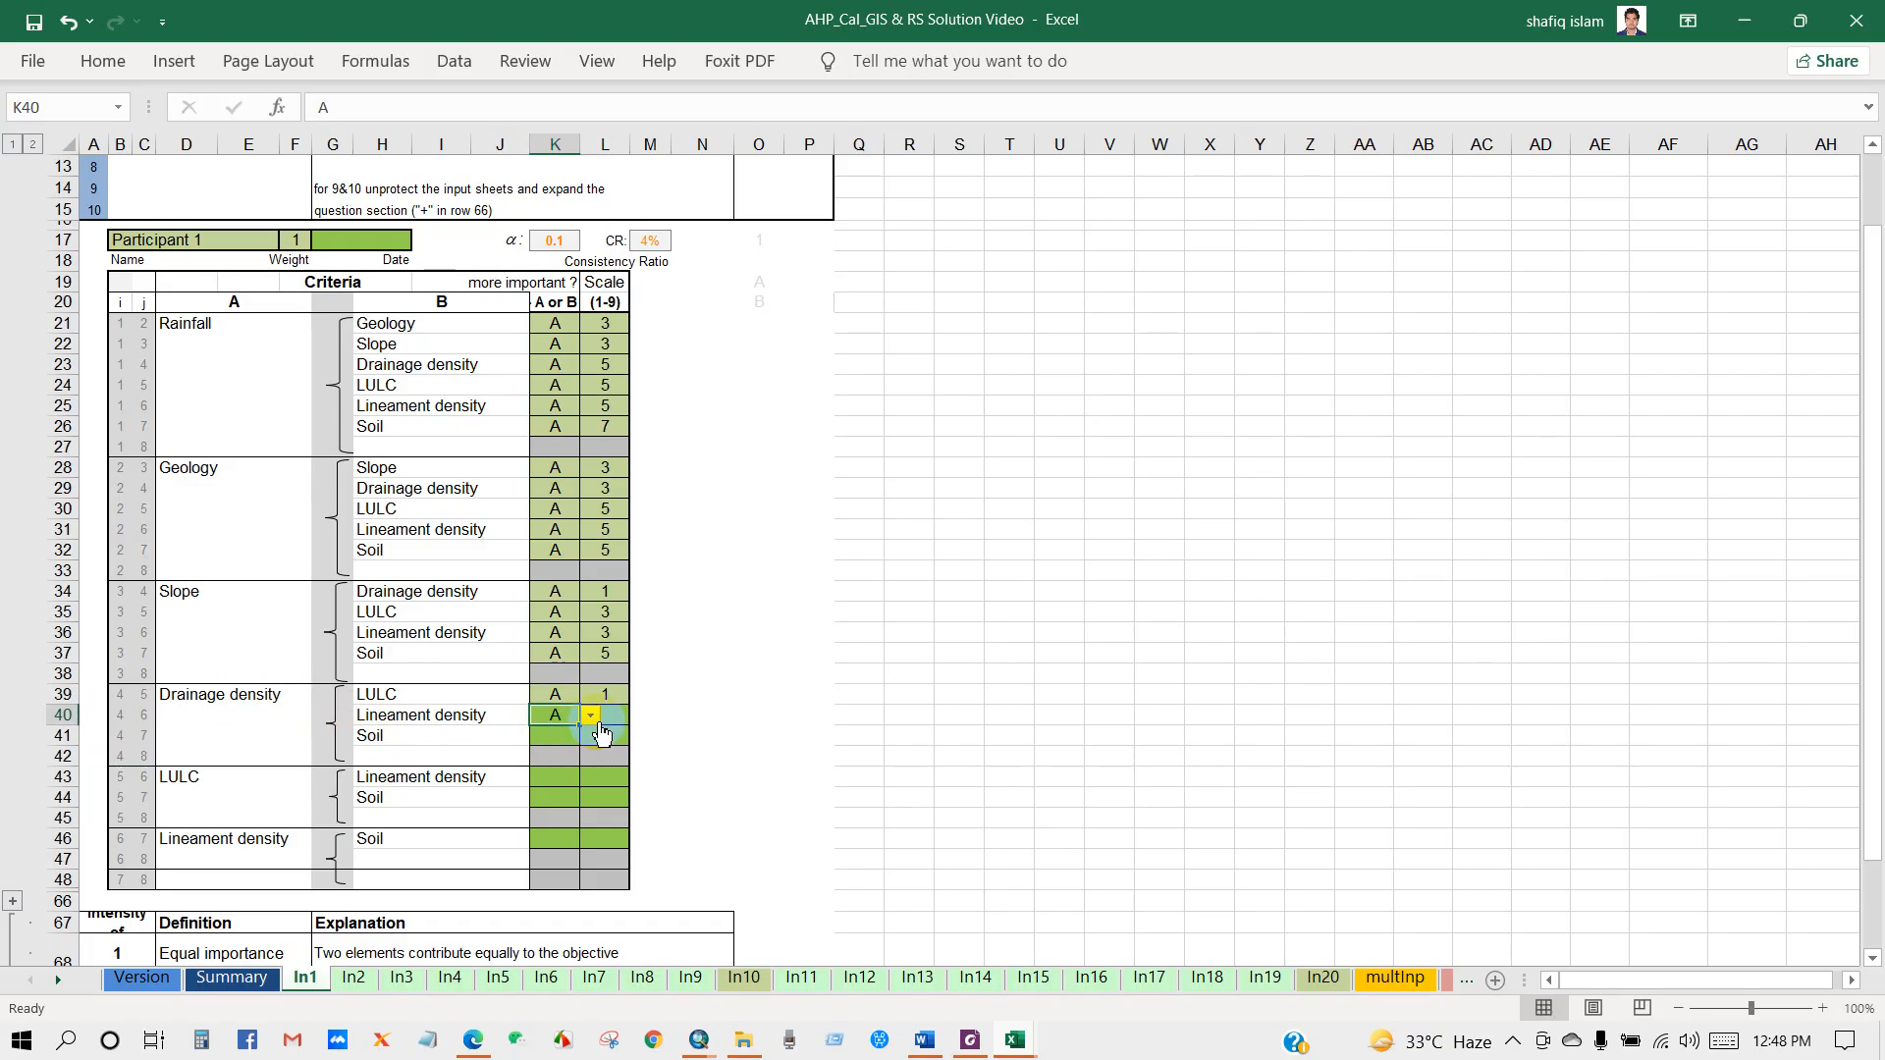
pyautogui.click(614, 714)
pyautogui.write('2')
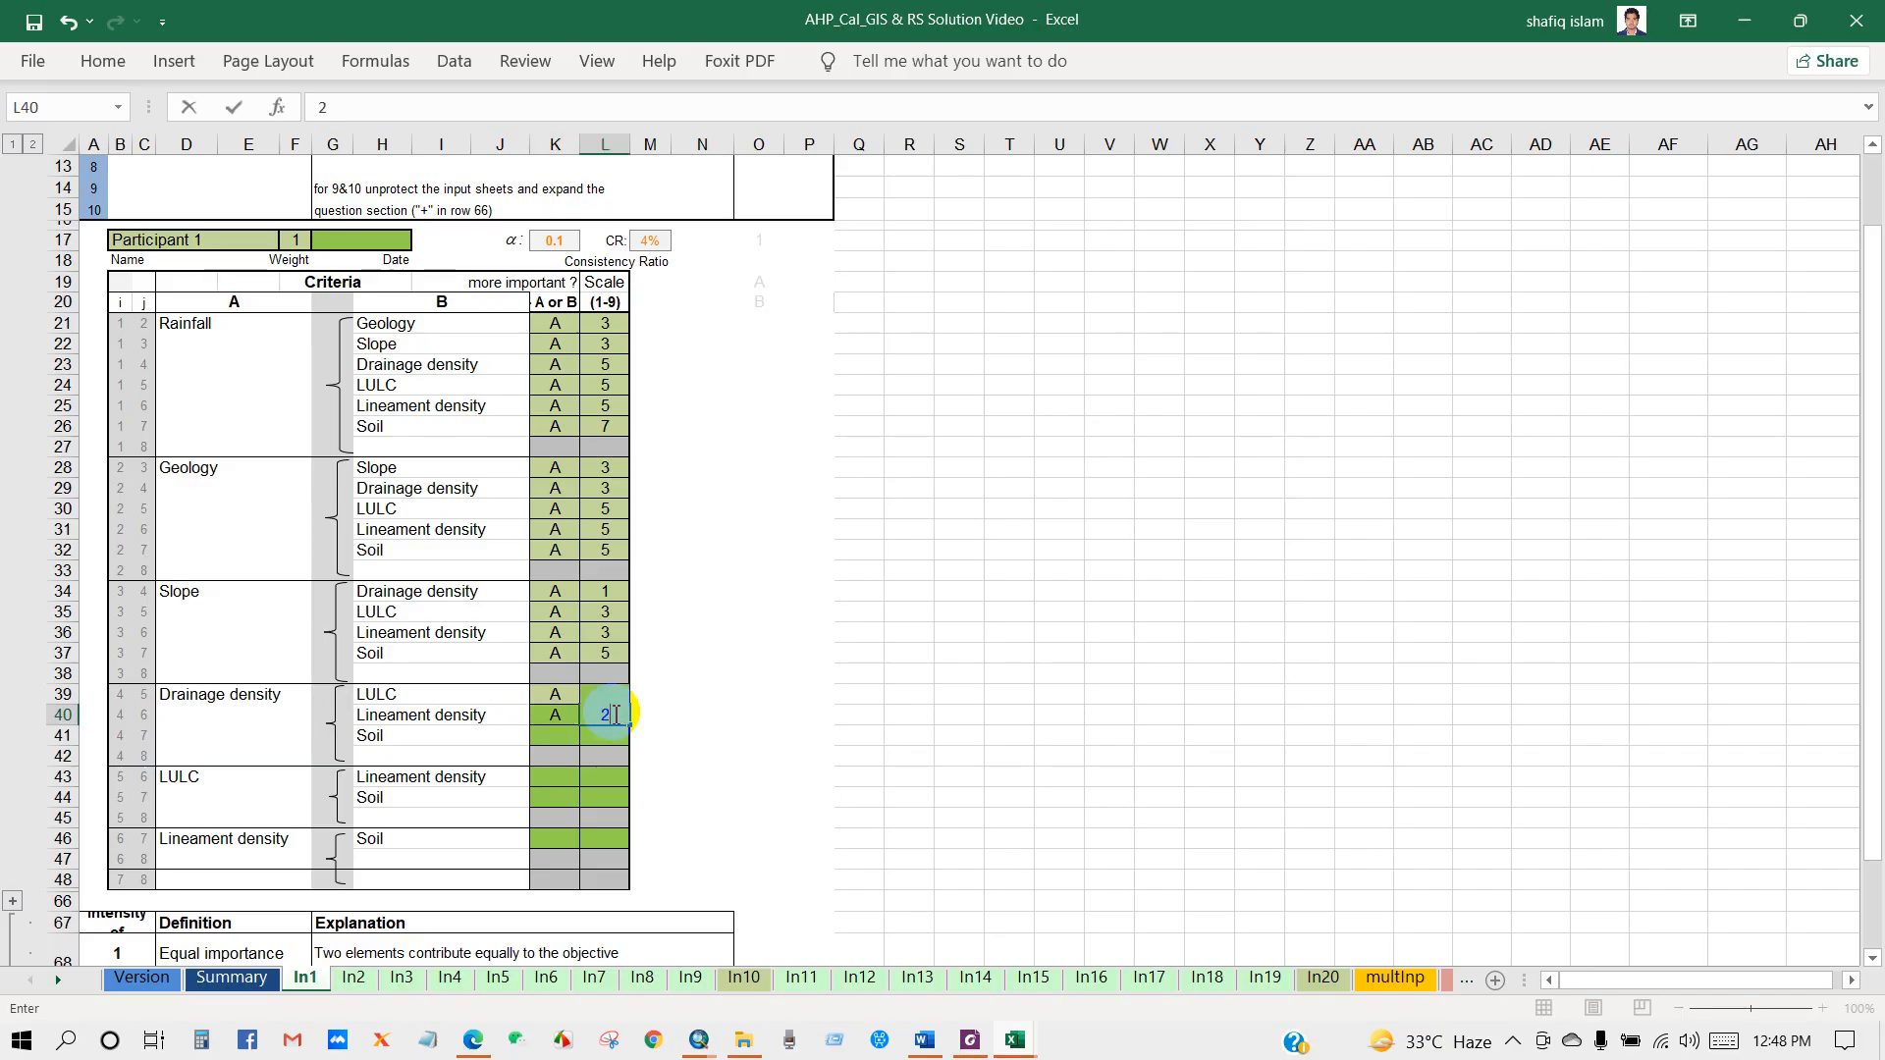
# Rate Drainage density against Soil with A as more important and a scale of 3
pyautogui.click(569, 736)
pyautogui.click(592, 737)
pyautogui.click(544, 764)
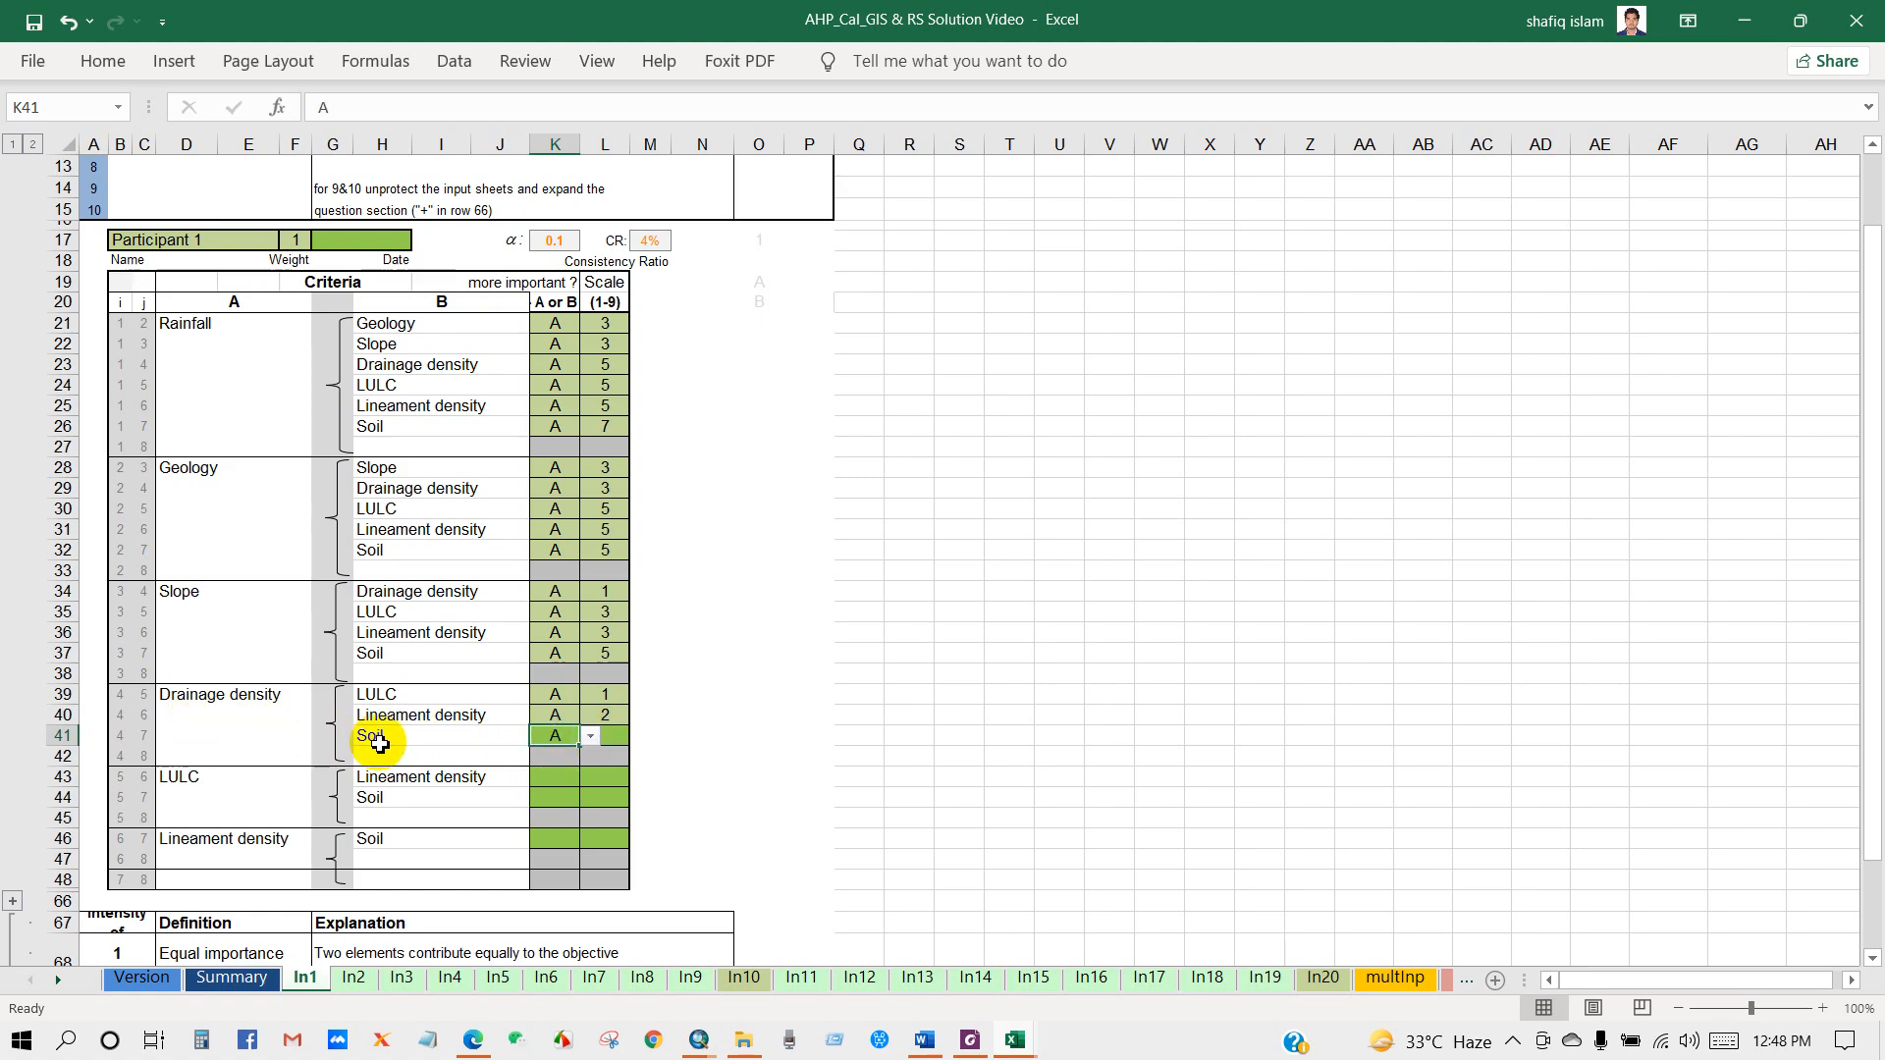
pyautogui.click(609, 738)
pyautogui.write('3')
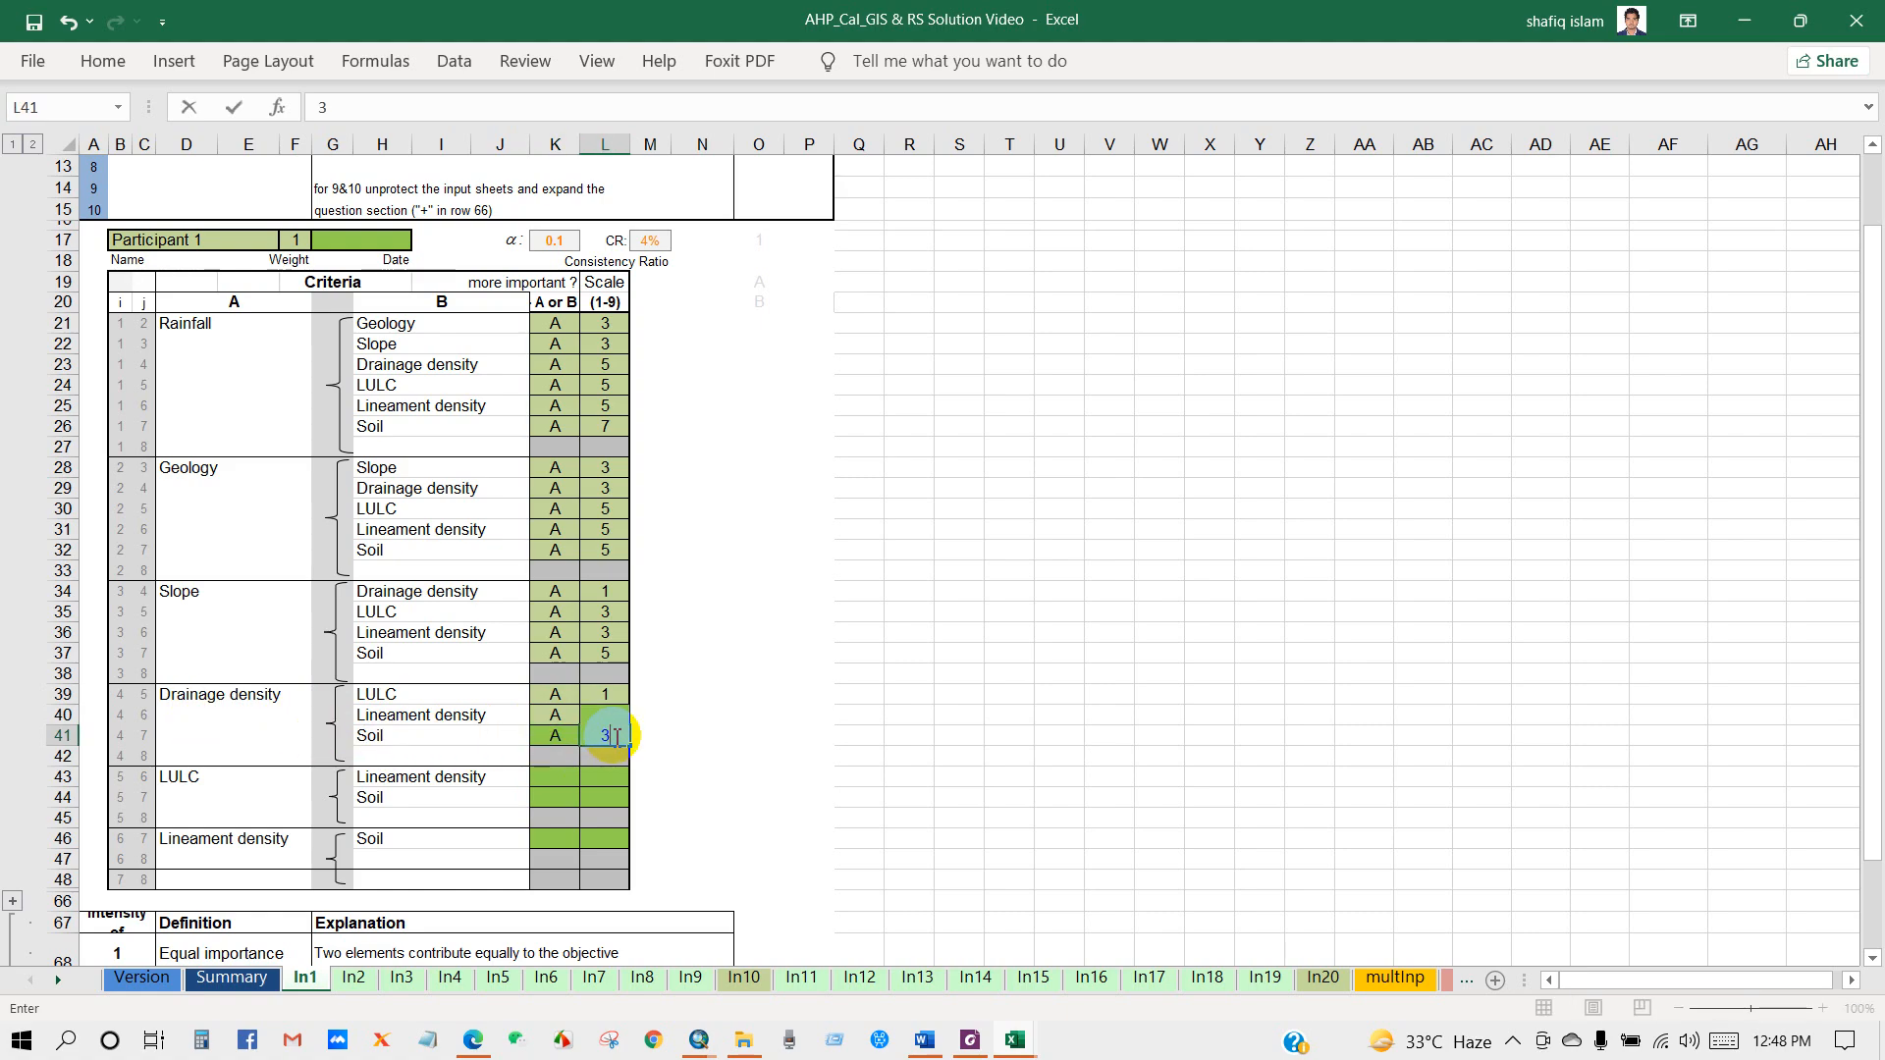
pyautogui.hotkey('ctrl', 'Return')
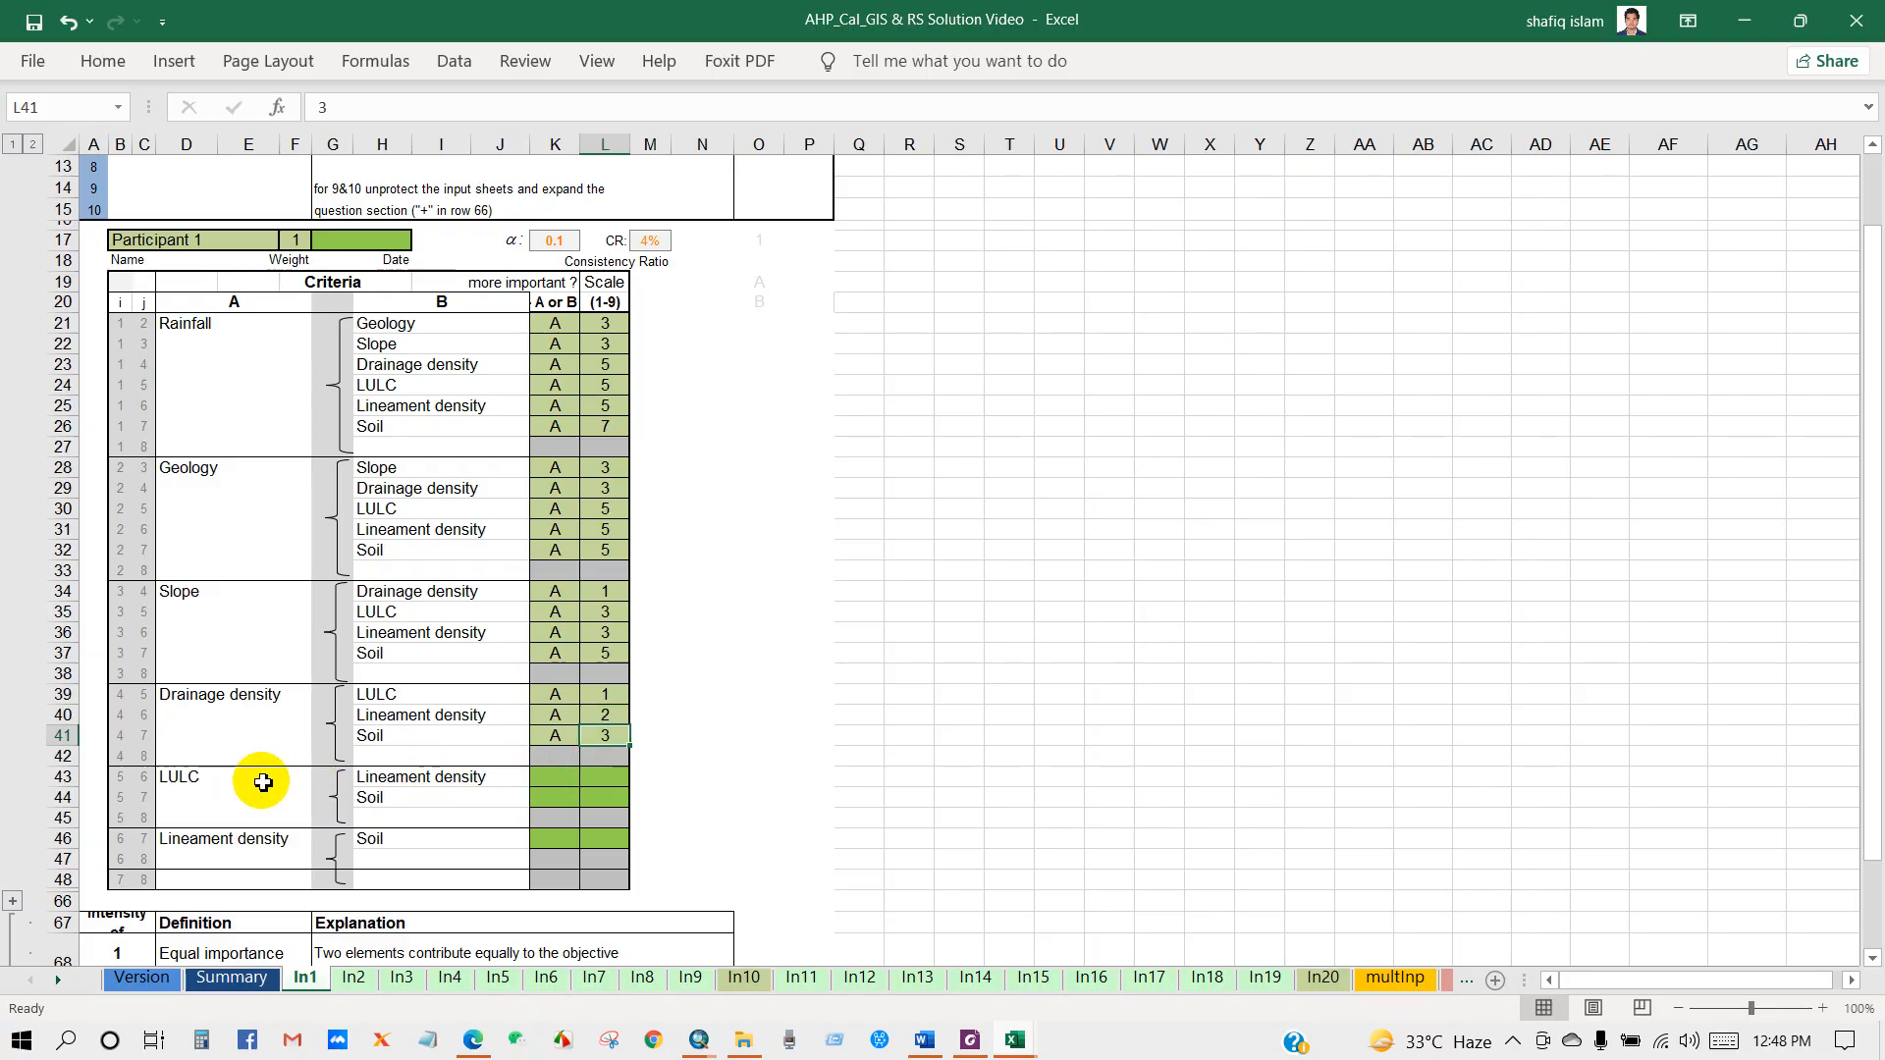
# Consult the intensity scale definitions, and rate LULC against Lineament density with A and a scale of 1
pyautogui.scroll(-5, 497, 753)
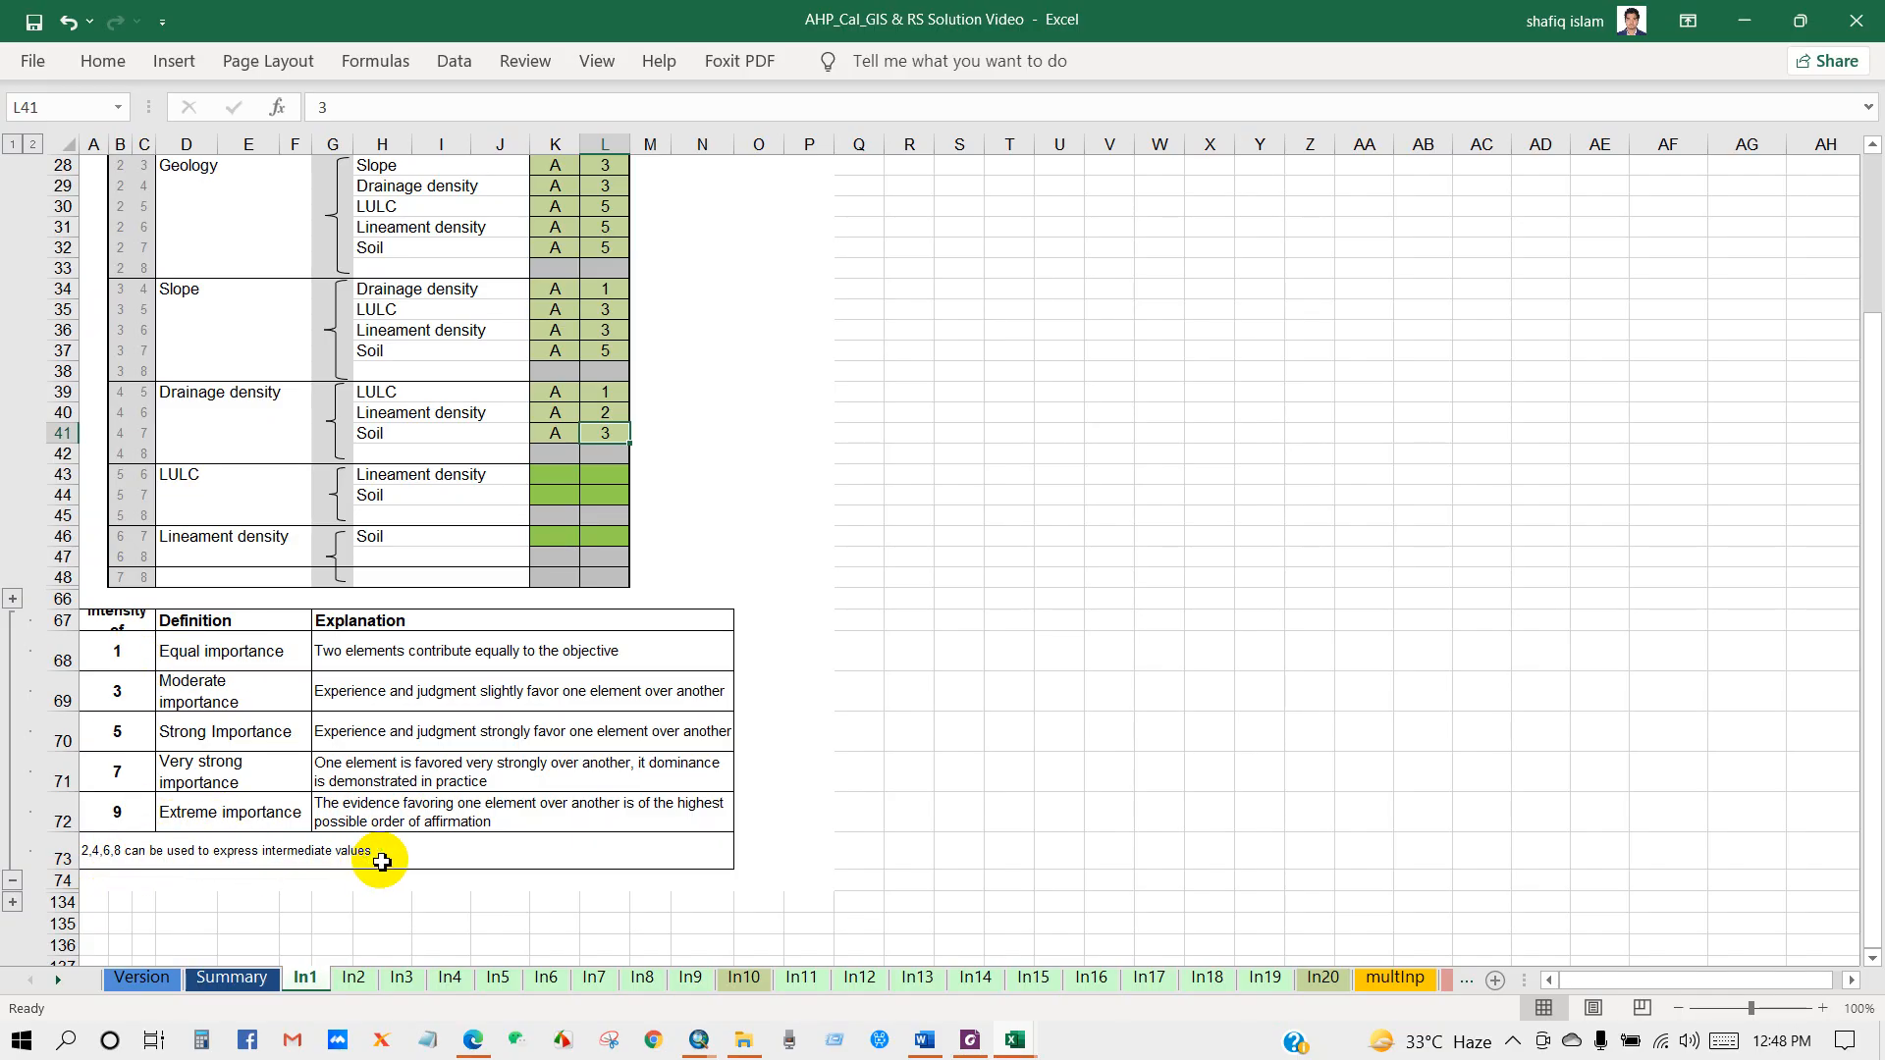
pyautogui.scroll(2, 409, 823)
pyautogui.scroll(1, 409, 822)
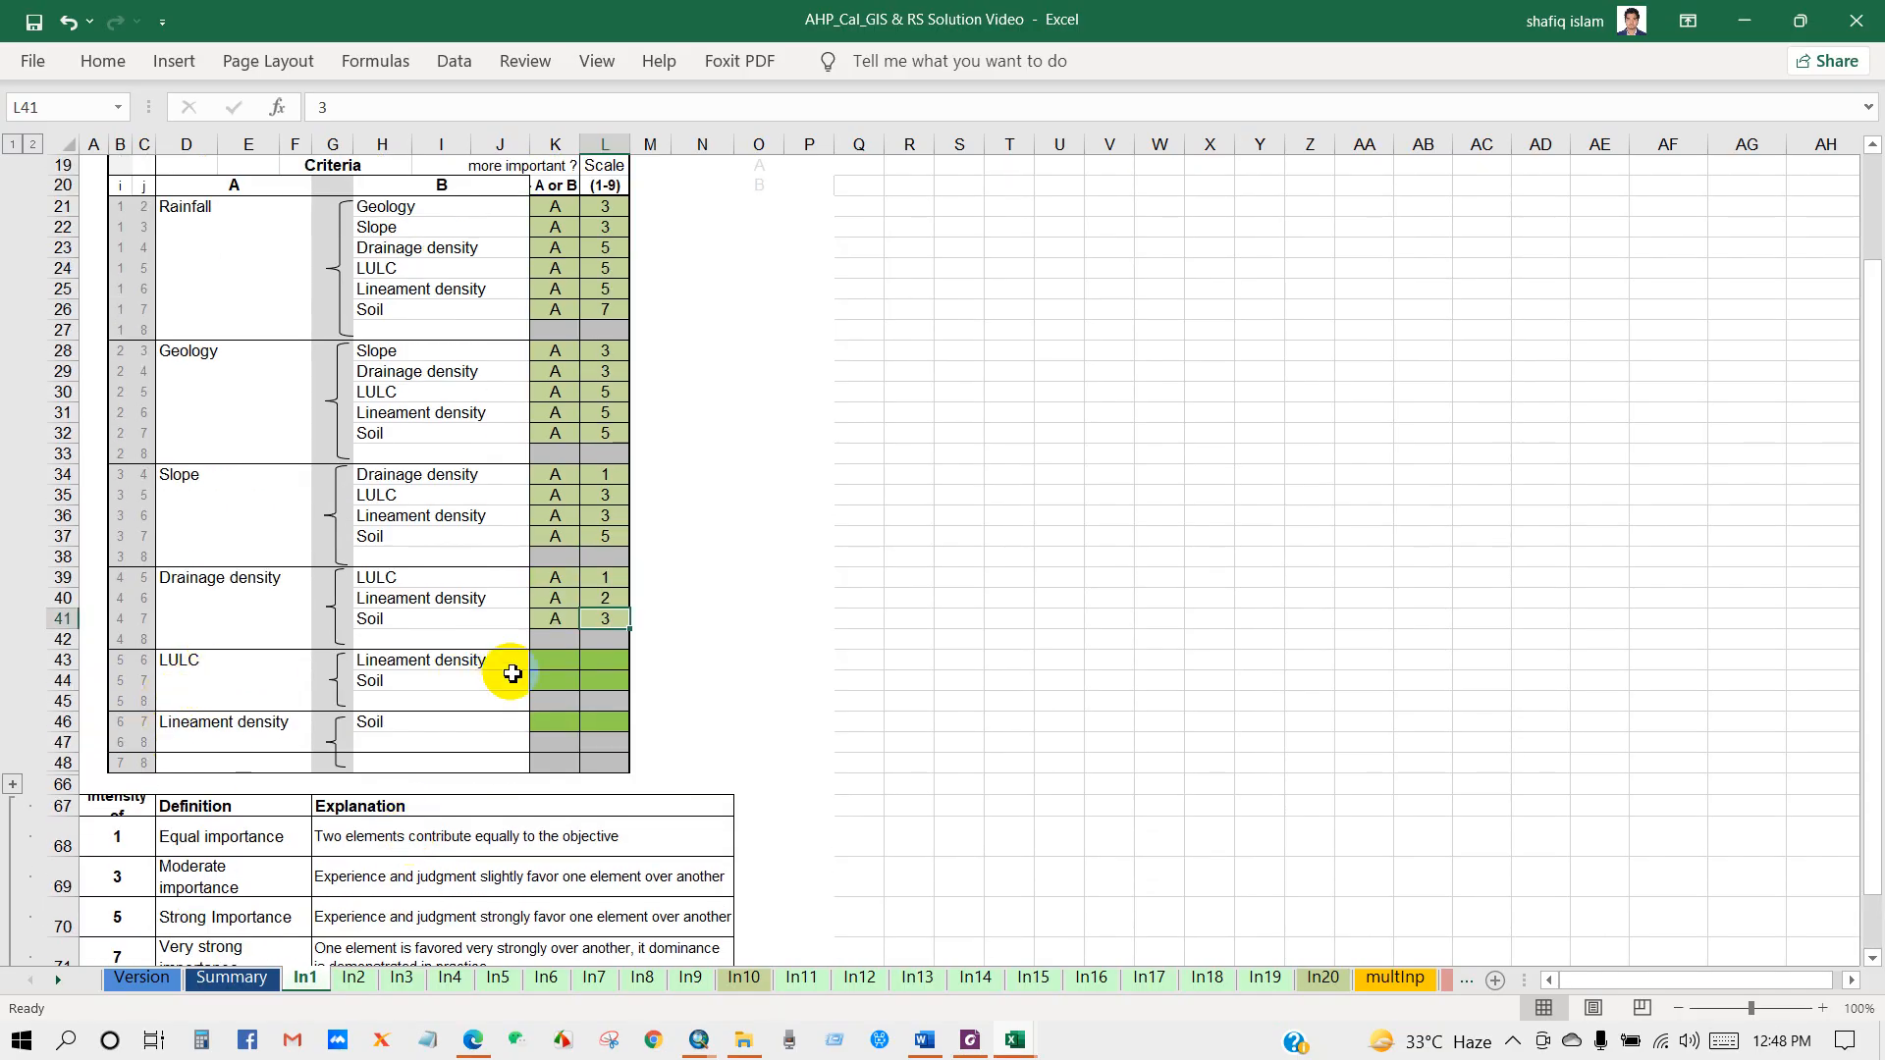
pyautogui.click(554, 659)
pyautogui.click(590, 659)
pyautogui.click(539, 680)
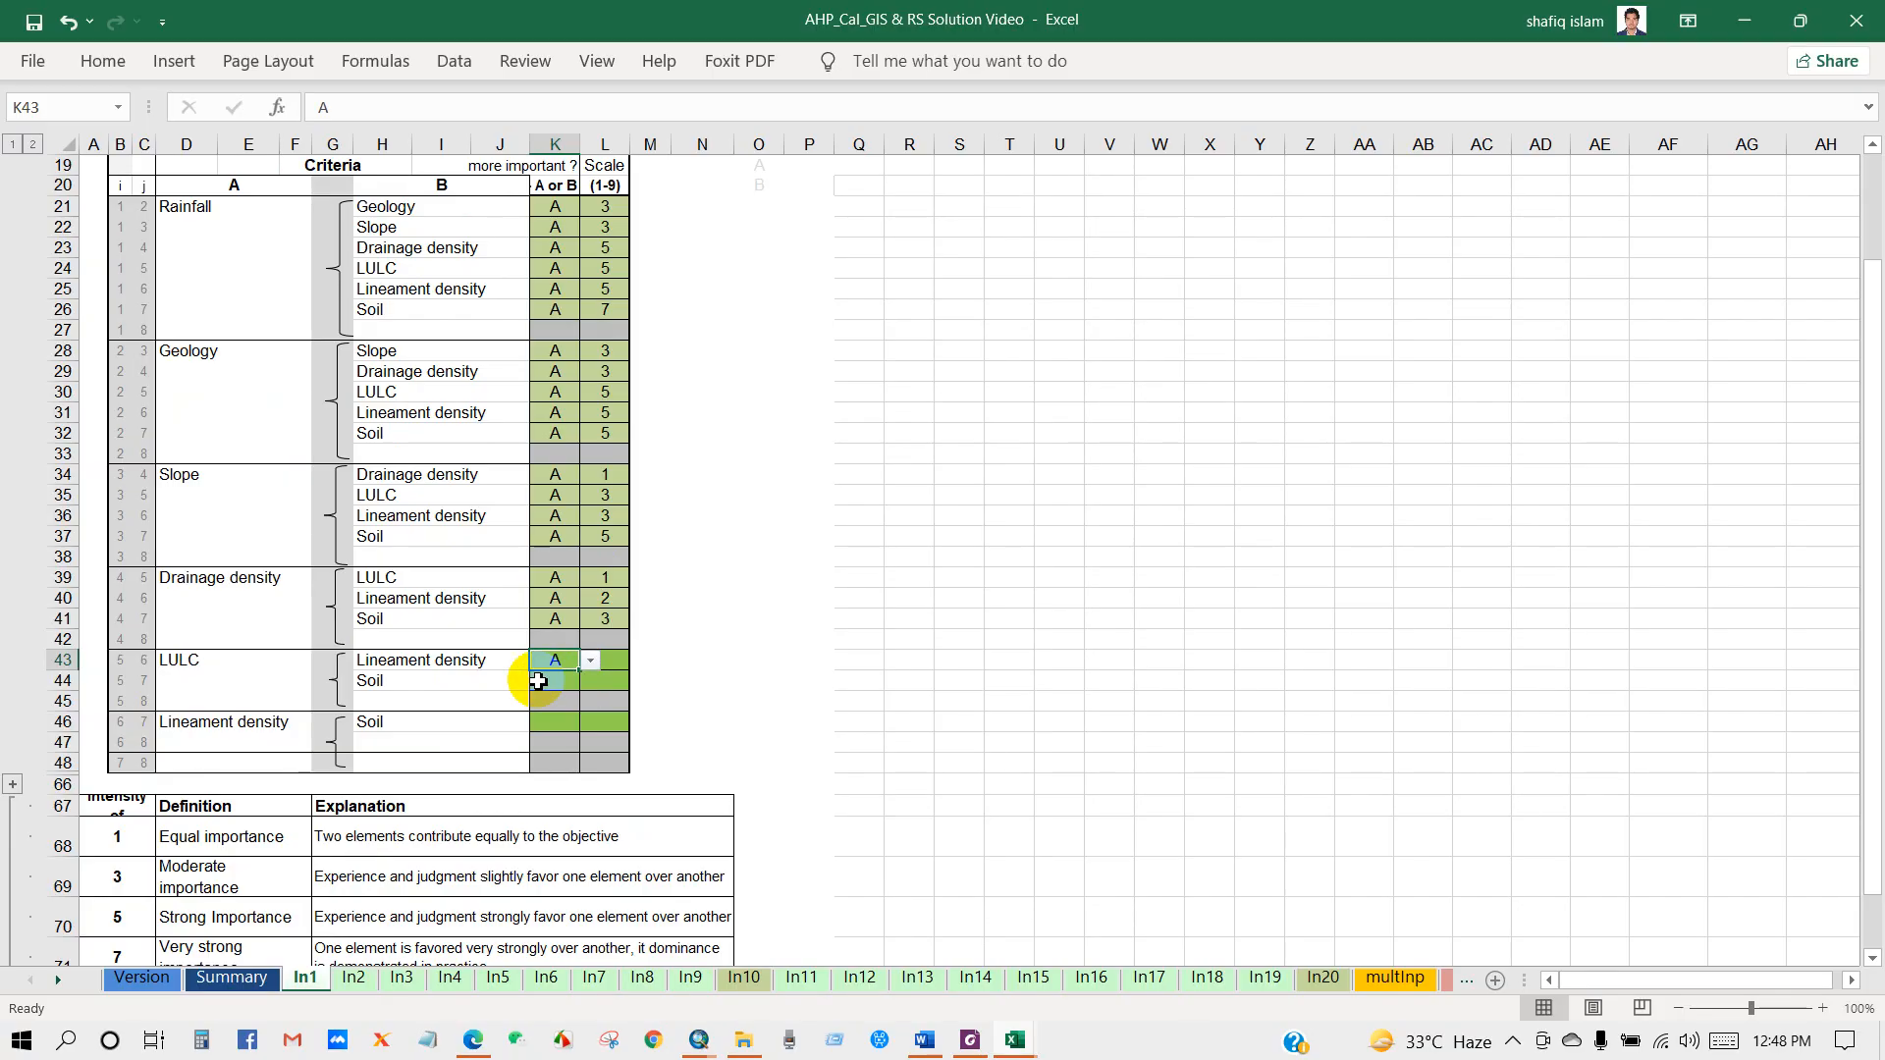
pyautogui.click(619, 666)
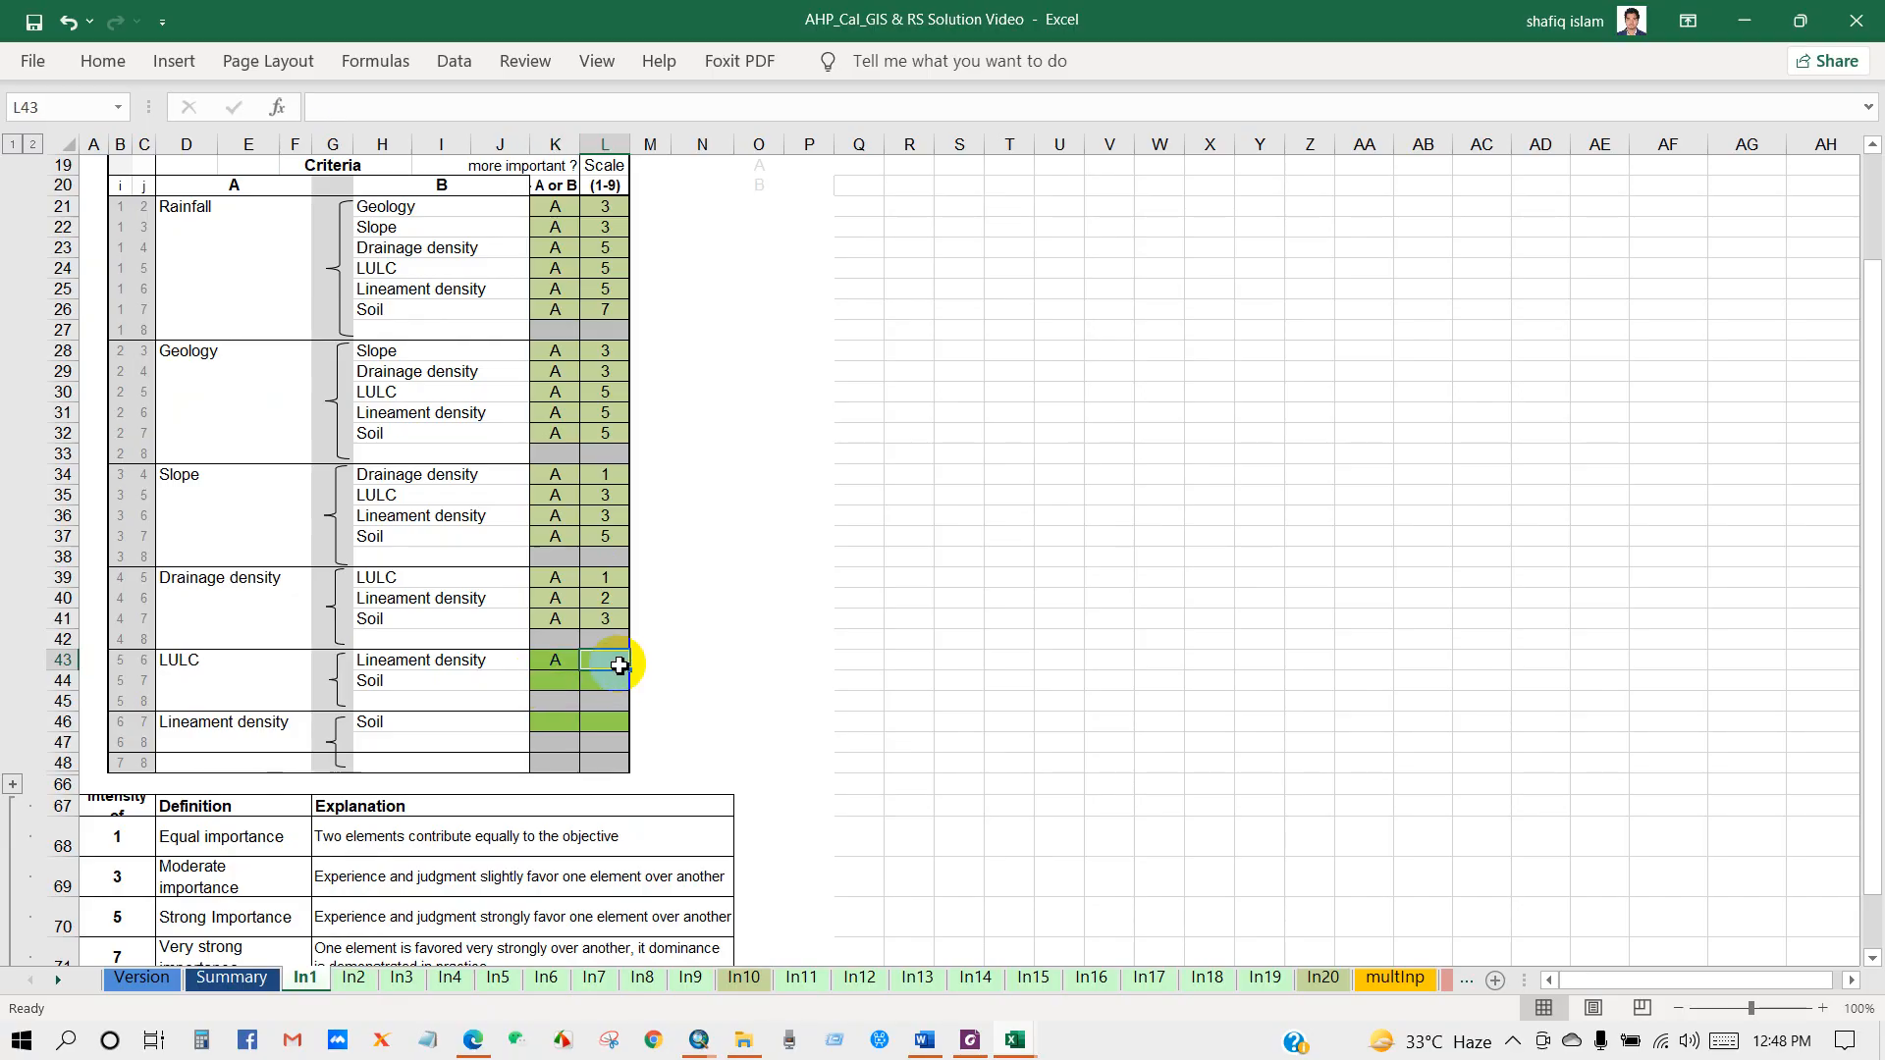
pyautogui.write('1')
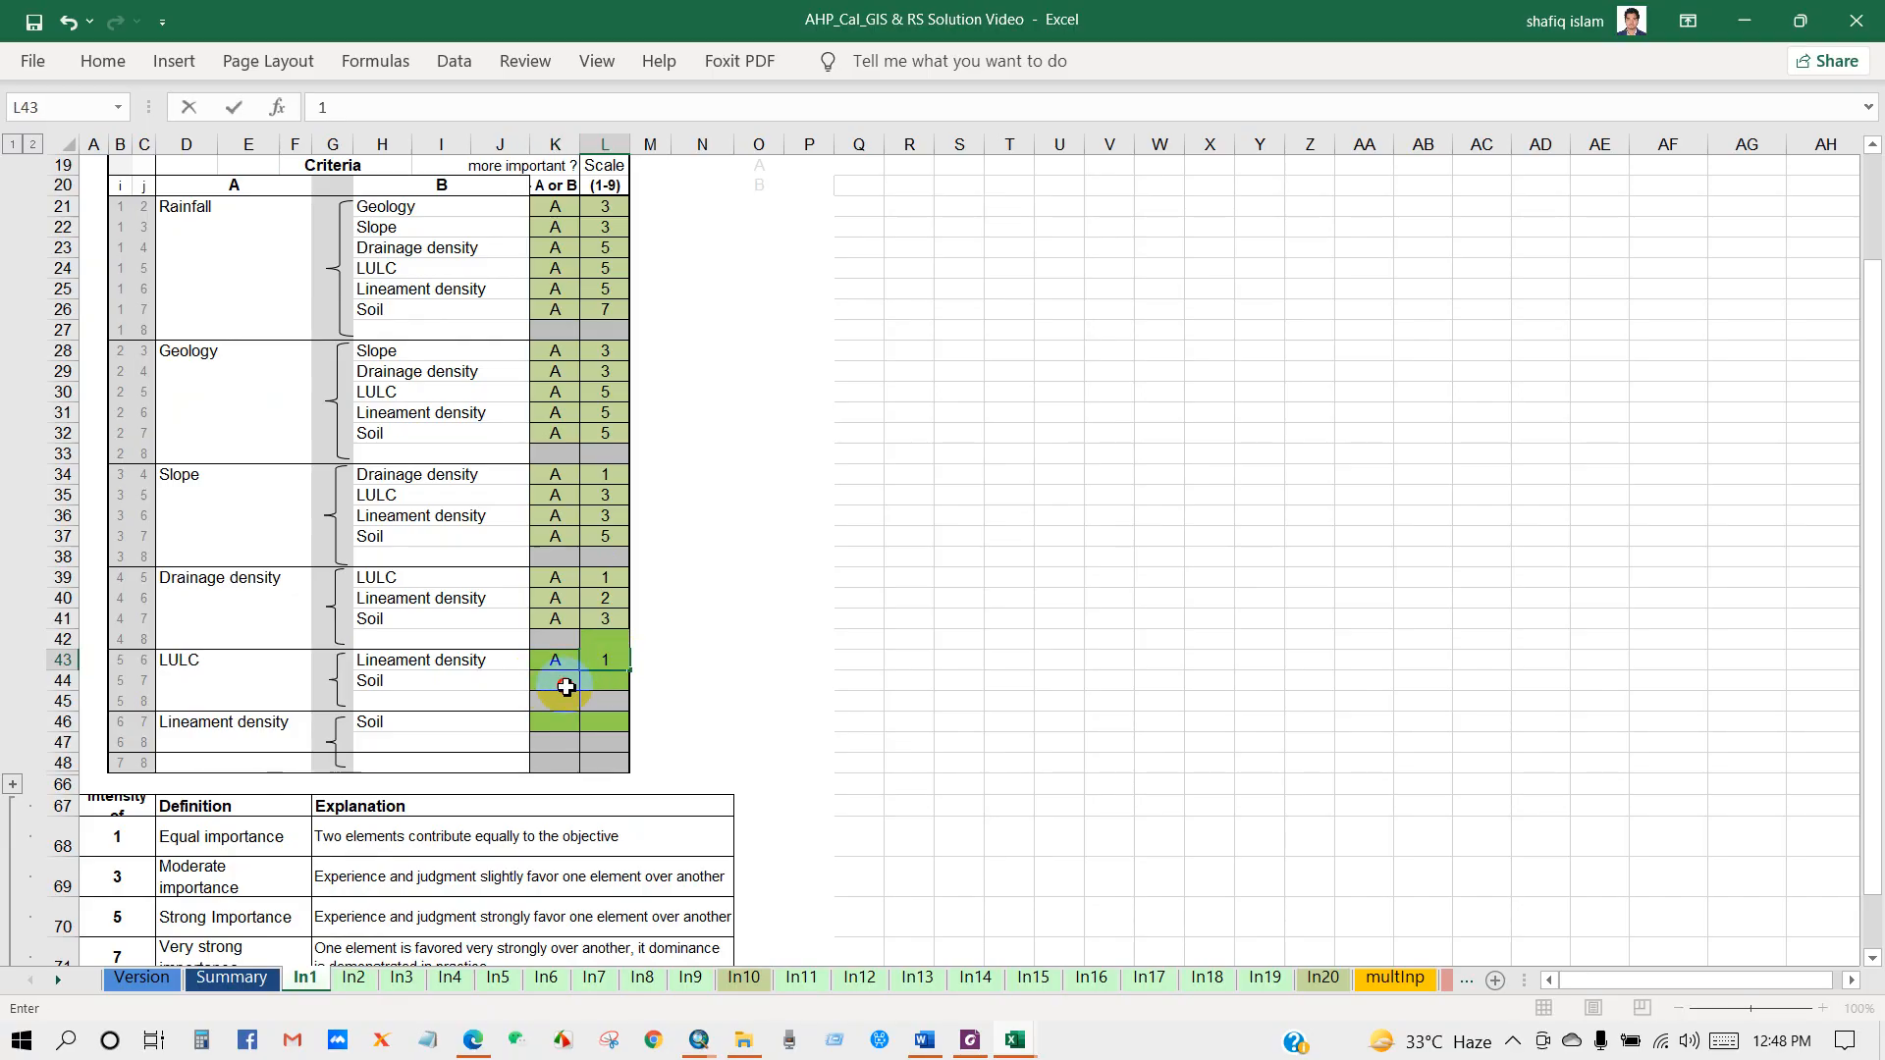
# Rate LULC against Soil with A as more important and a scale of 3
pyautogui.click(575, 685)
pyautogui.click(587, 684)
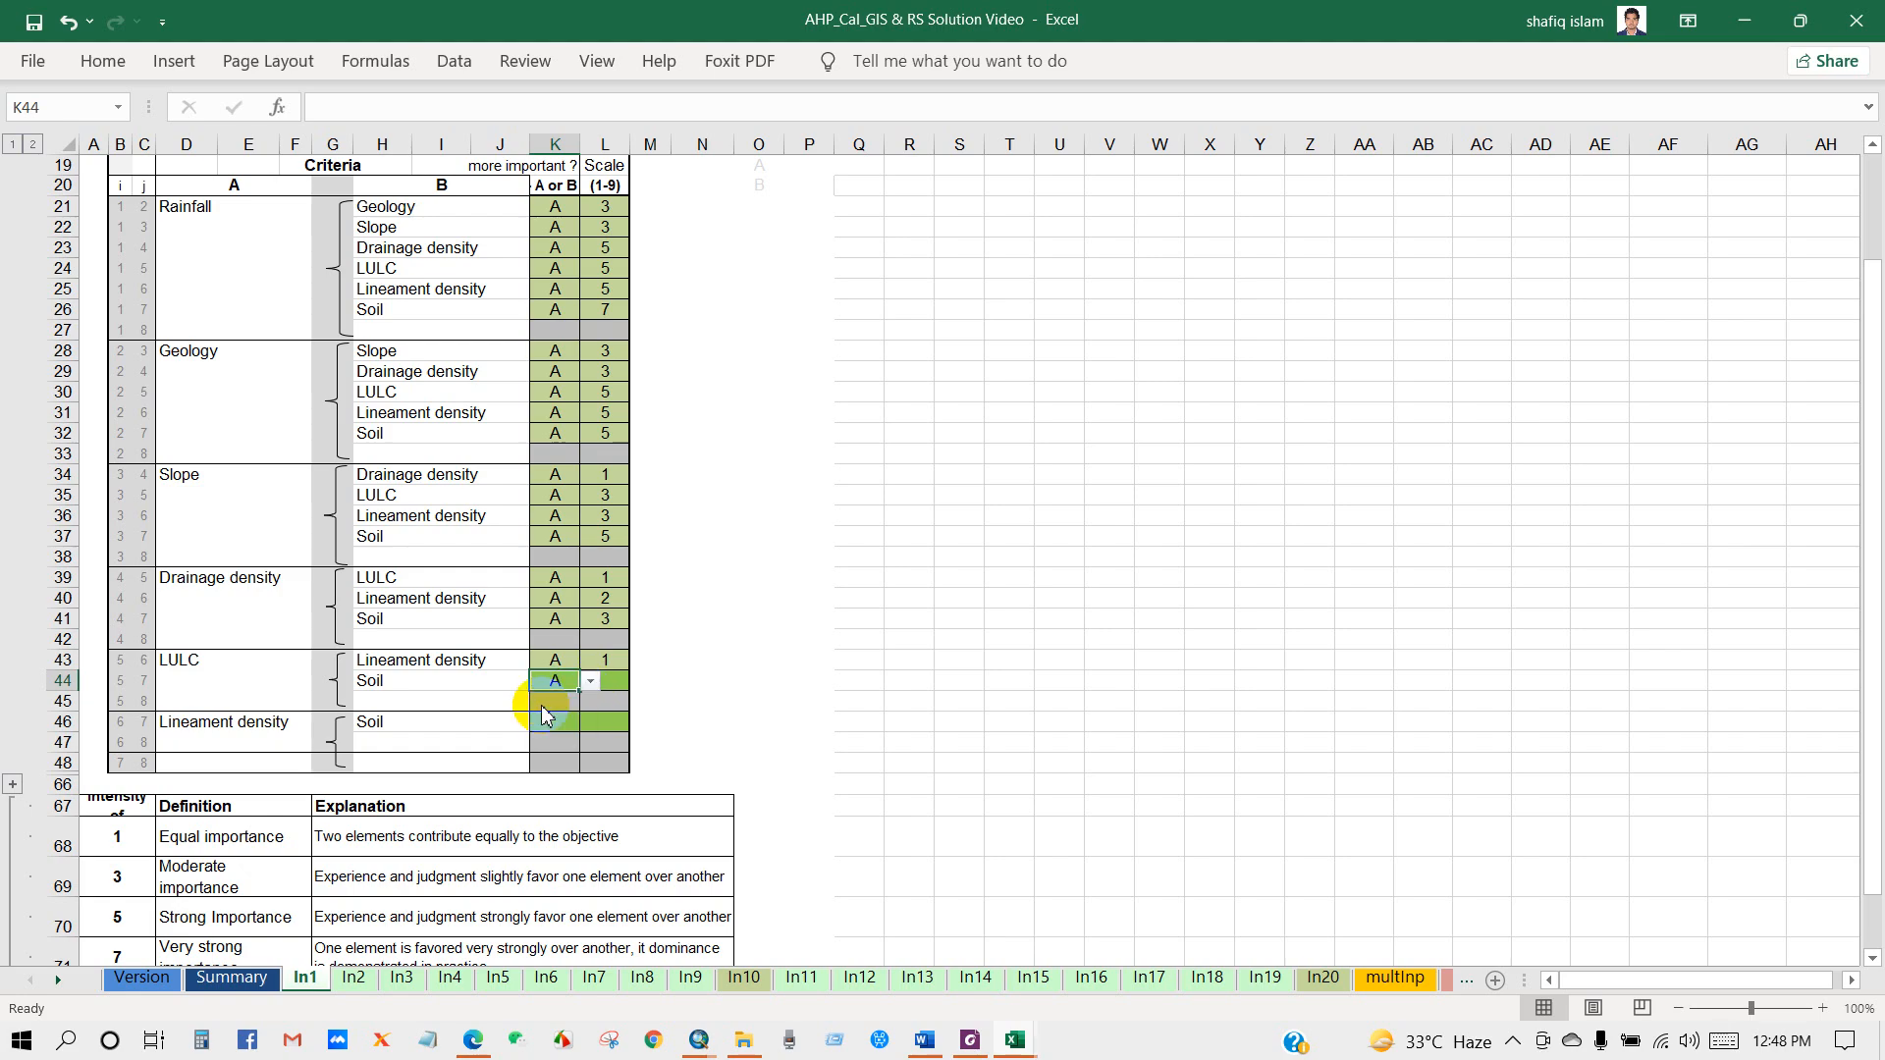
pyautogui.click(547, 699)
pyautogui.click(614, 687)
pyautogui.write('3')
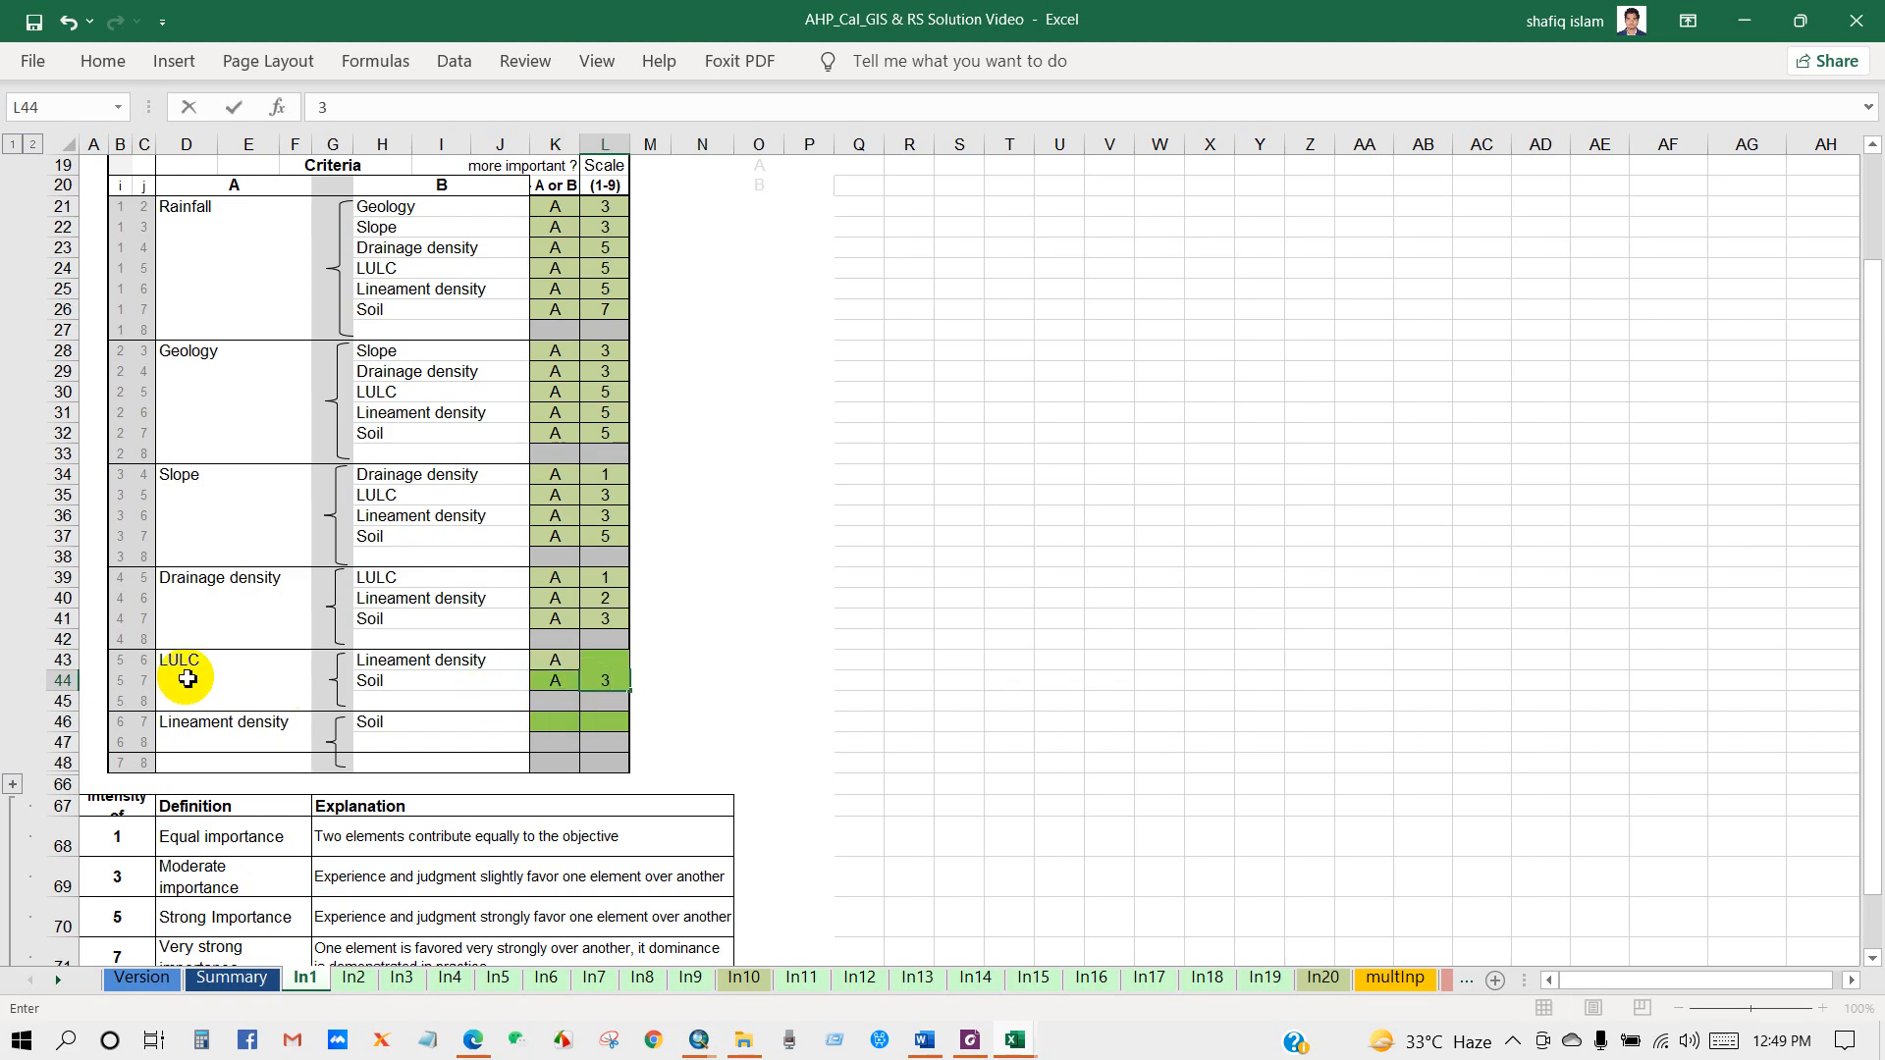
# Rate Lineament density against Soil by choosing A and entering a scale of 1
pyautogui.click(547, 723)
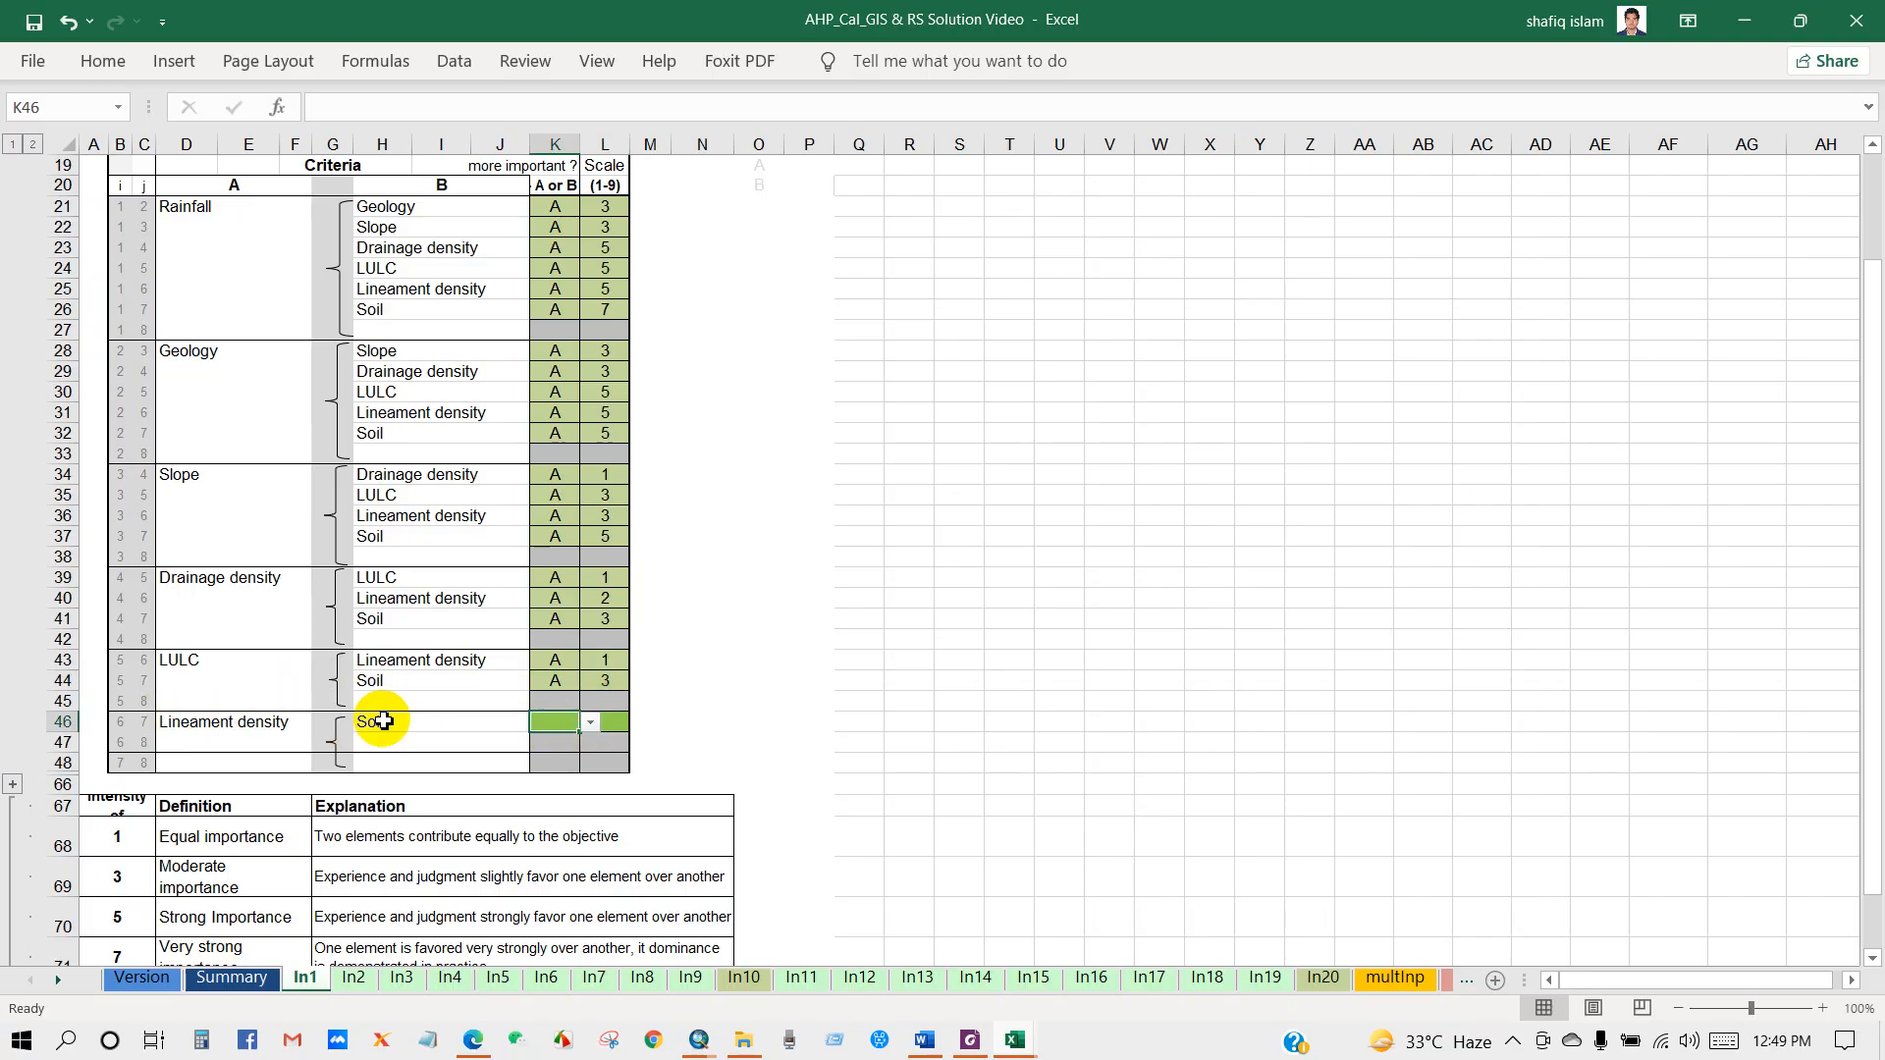
pyautogui.click(590, 723)
pyautogui.click(539, 759)
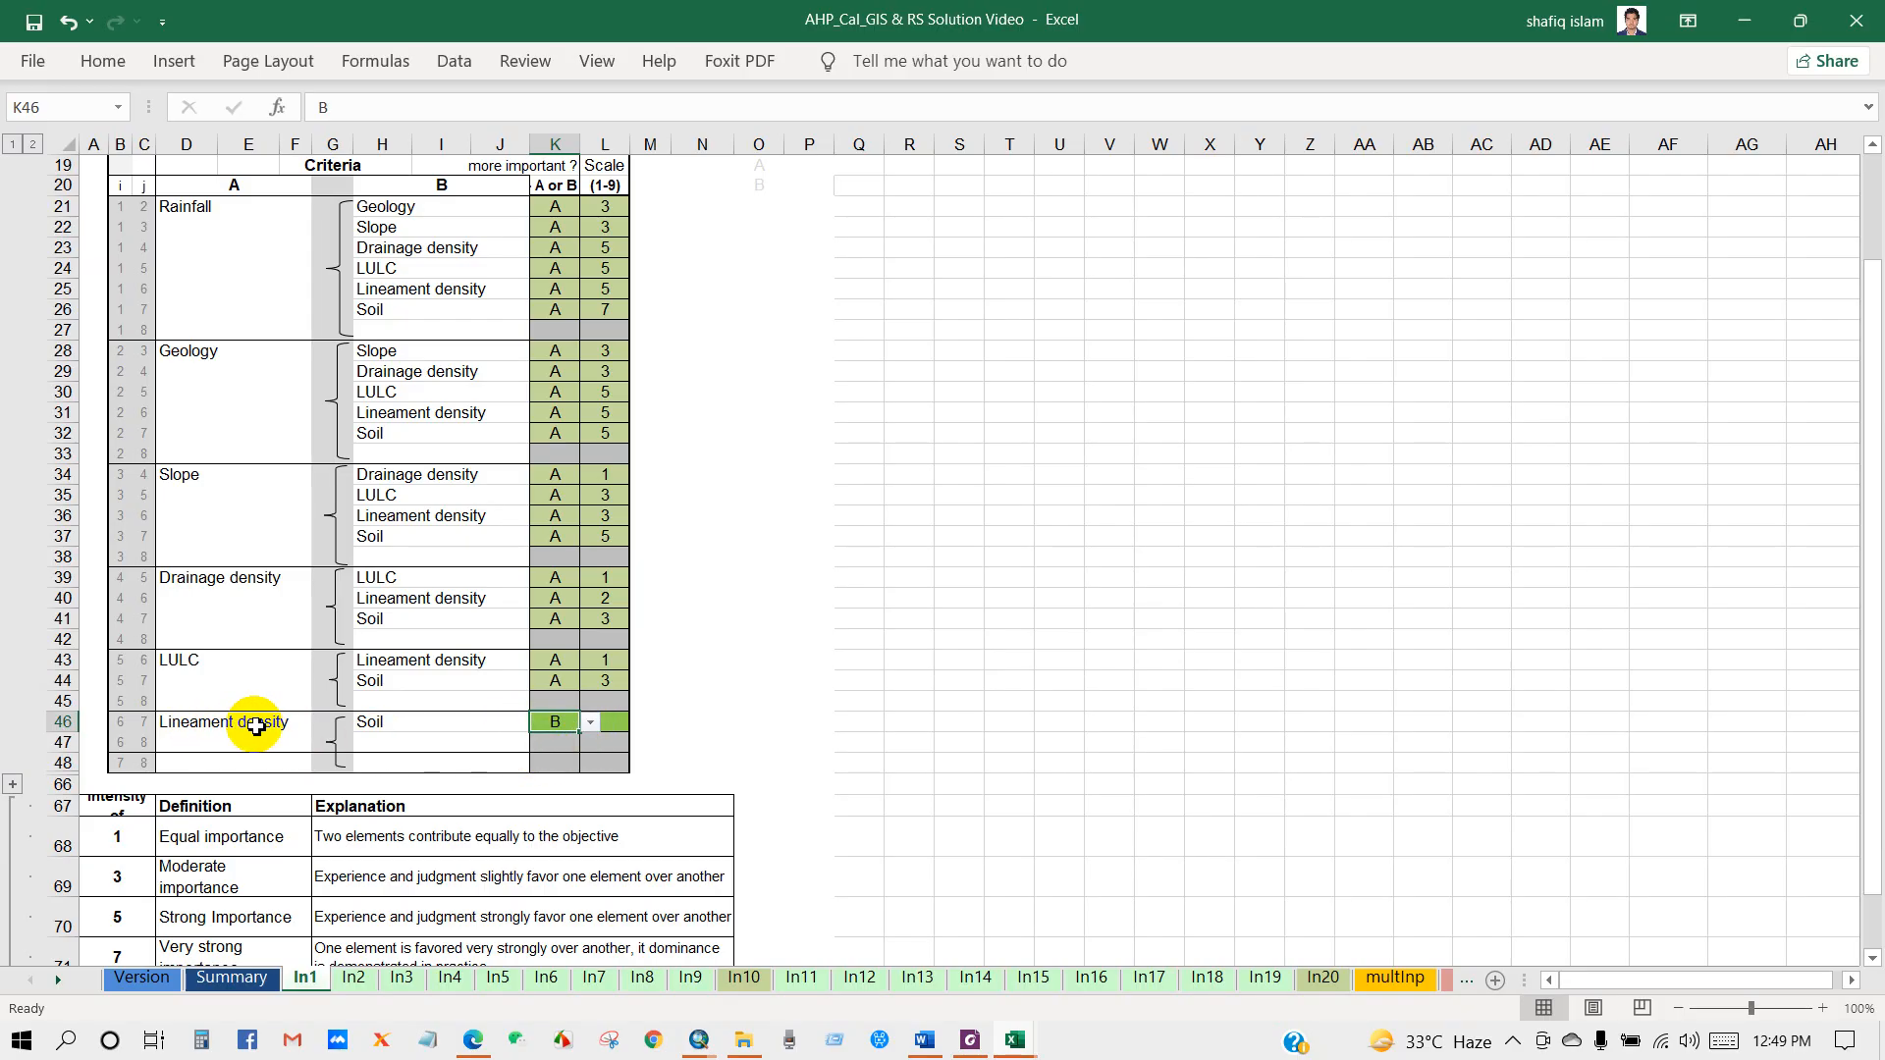
pyautogui.click(591, 724)
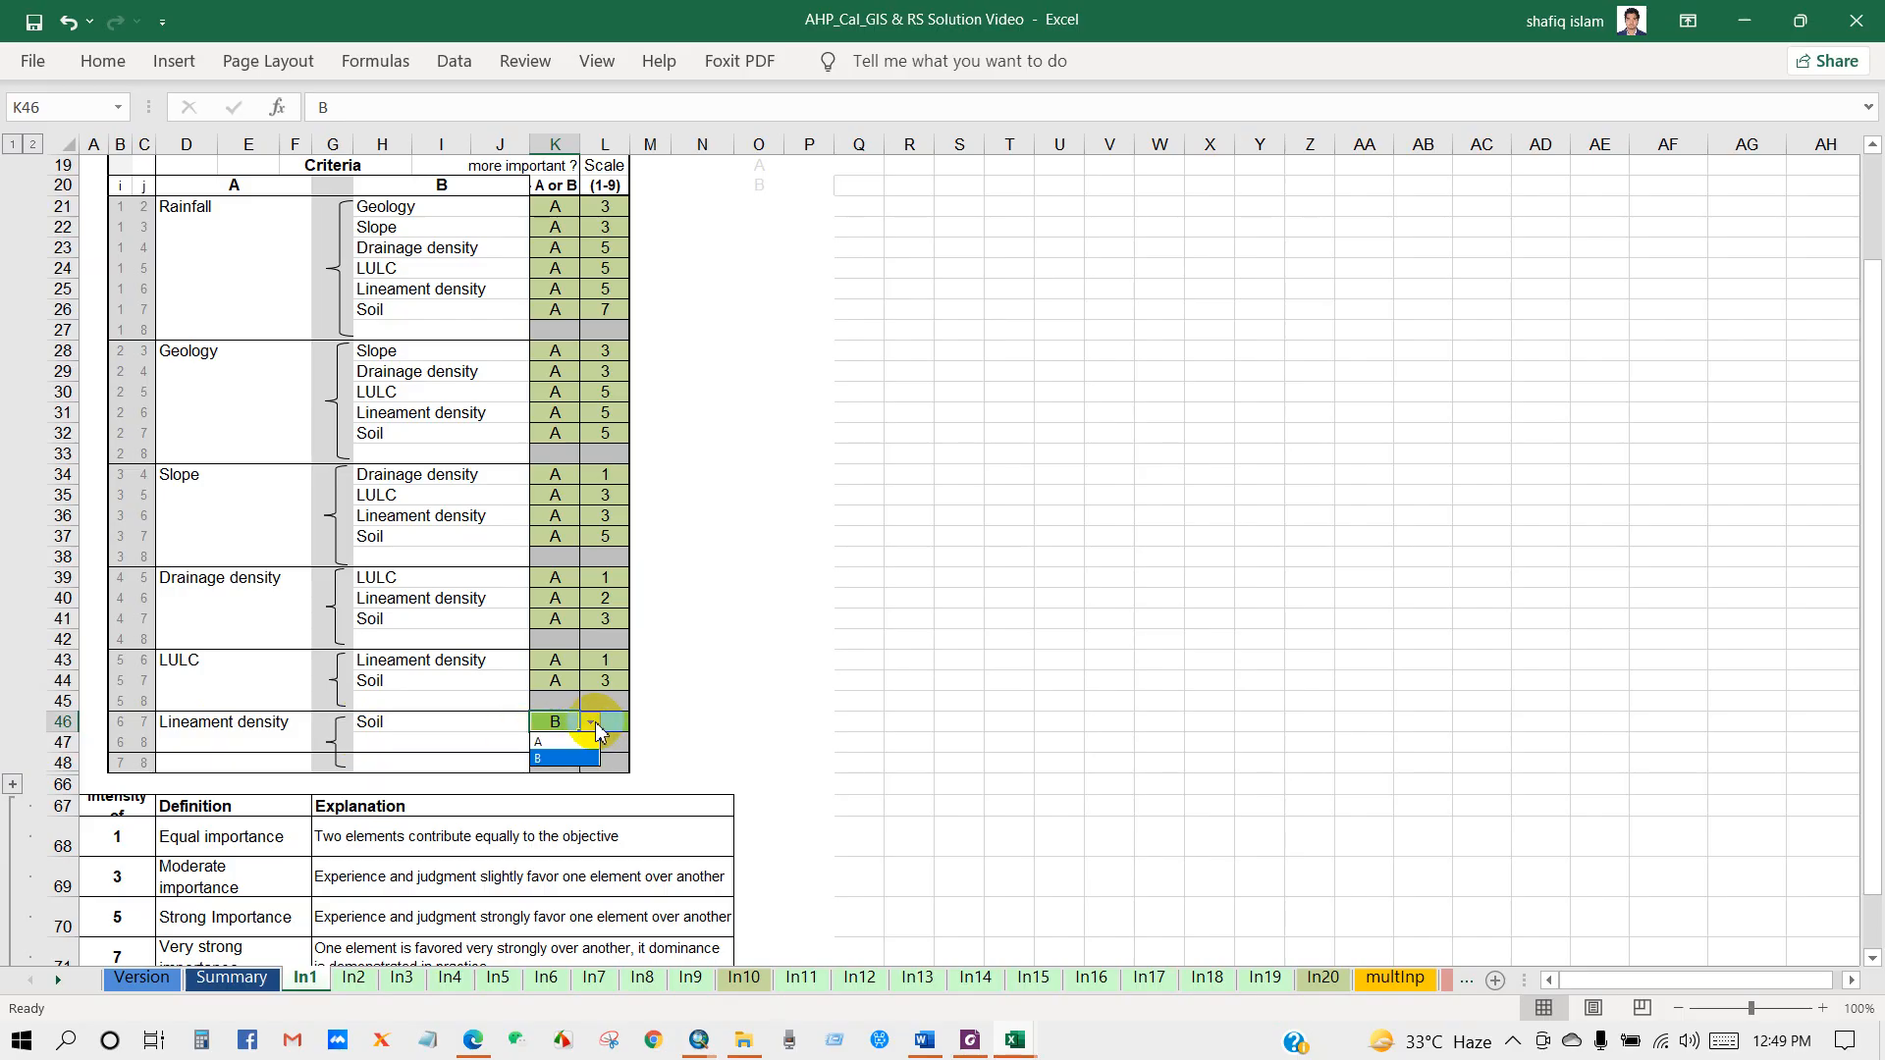
pyautogui.click(546, 742)
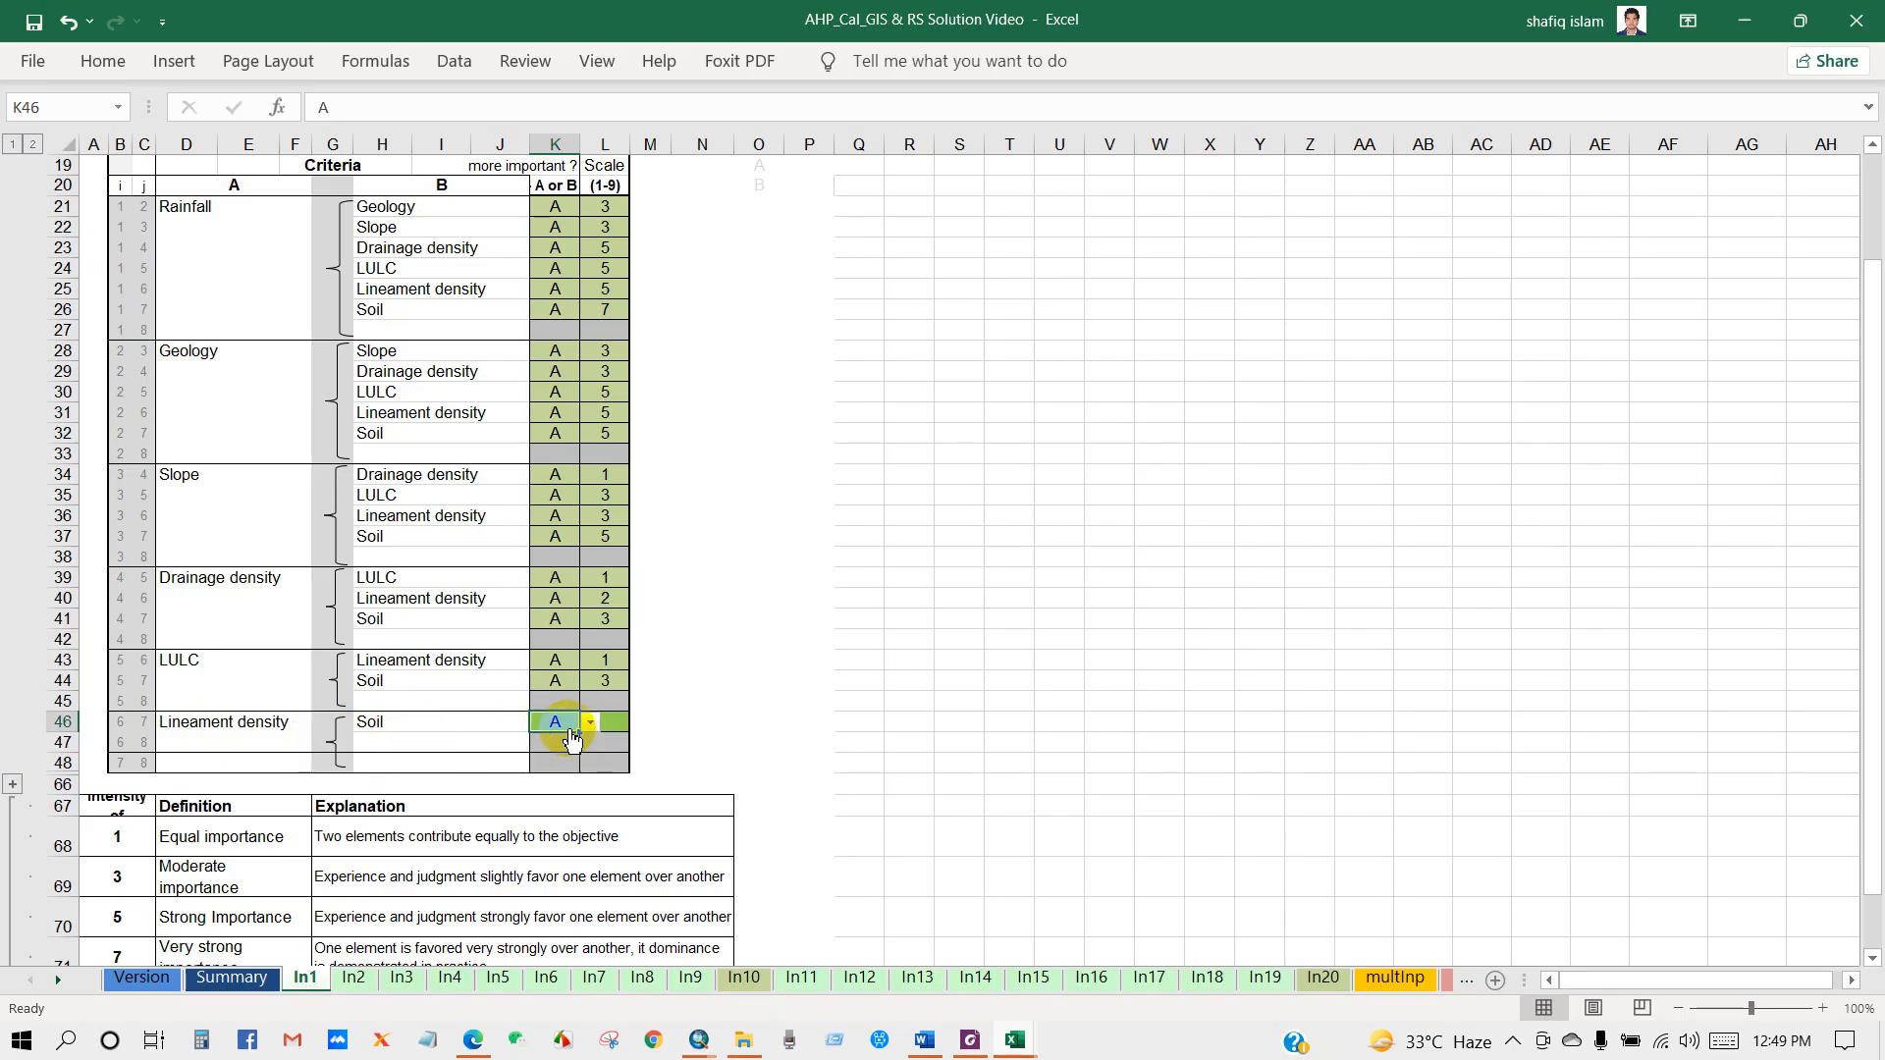
pyautogui.click(611, 722)
pyautogui.write('1')
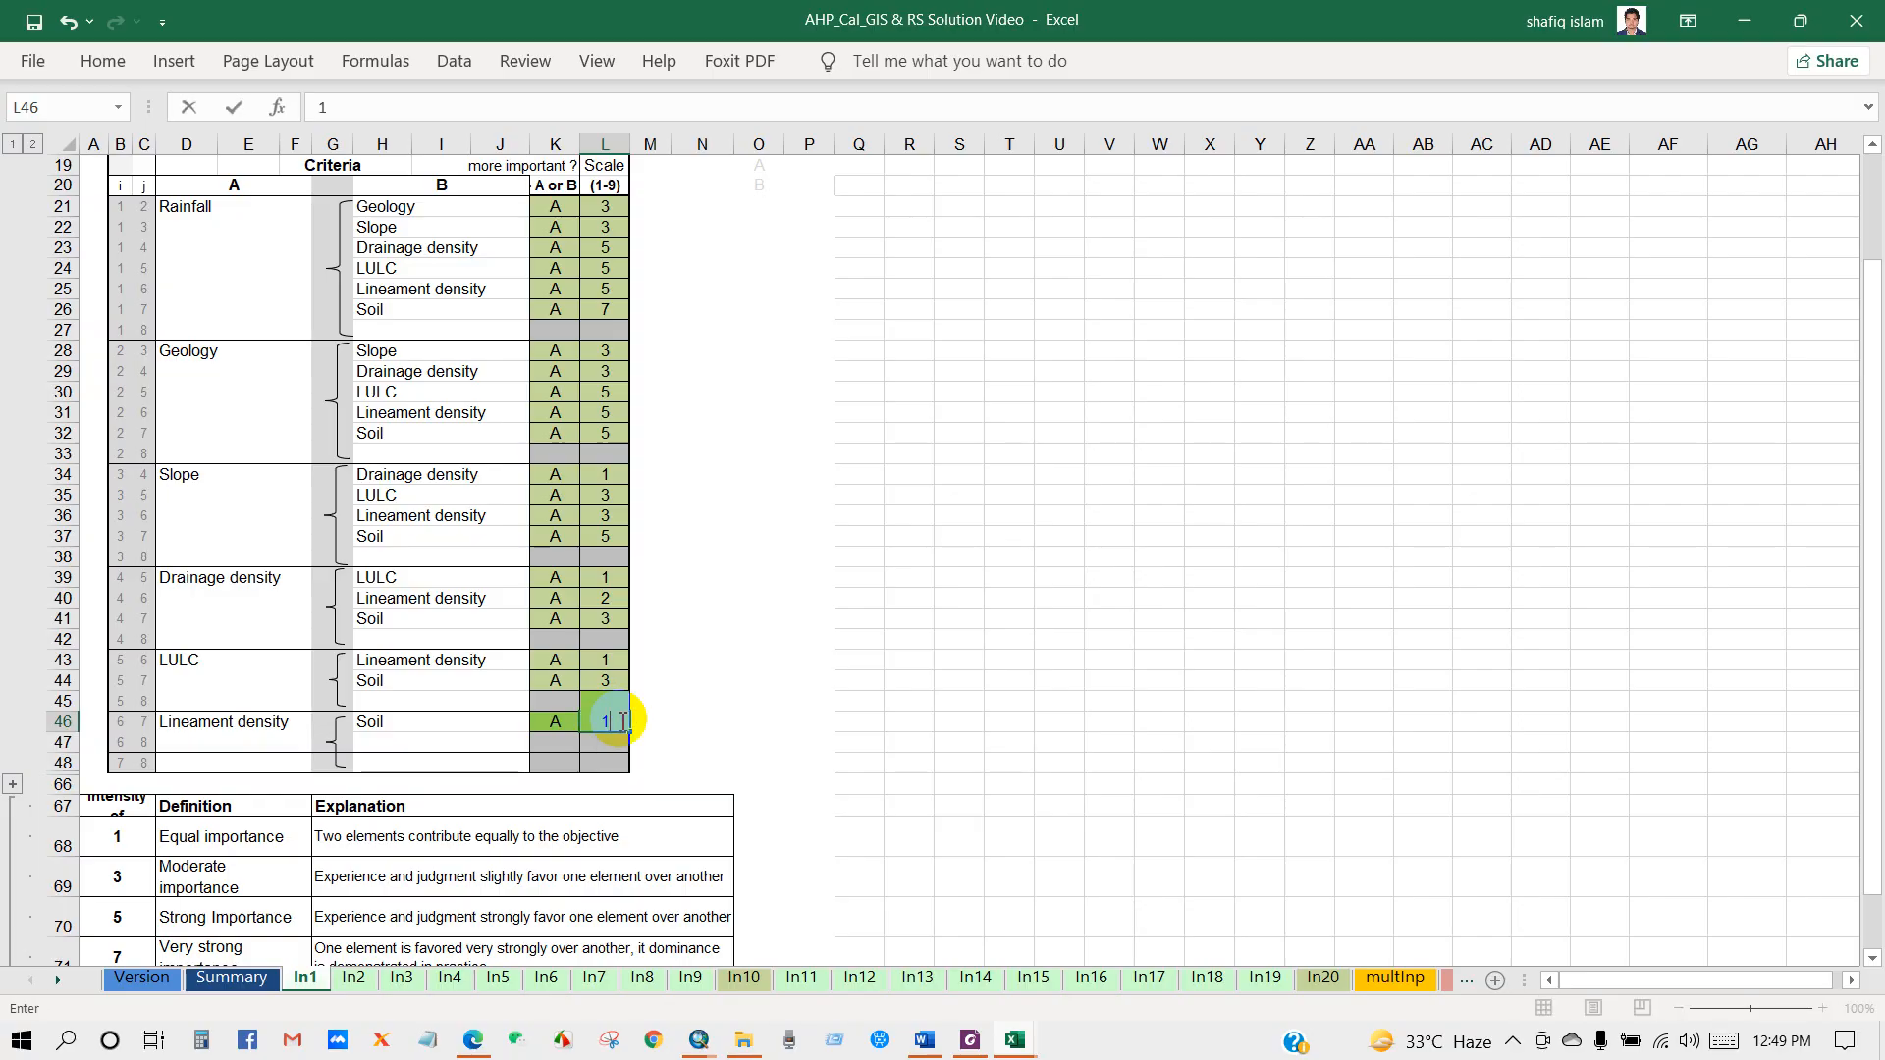
pyautogui.press('Return')
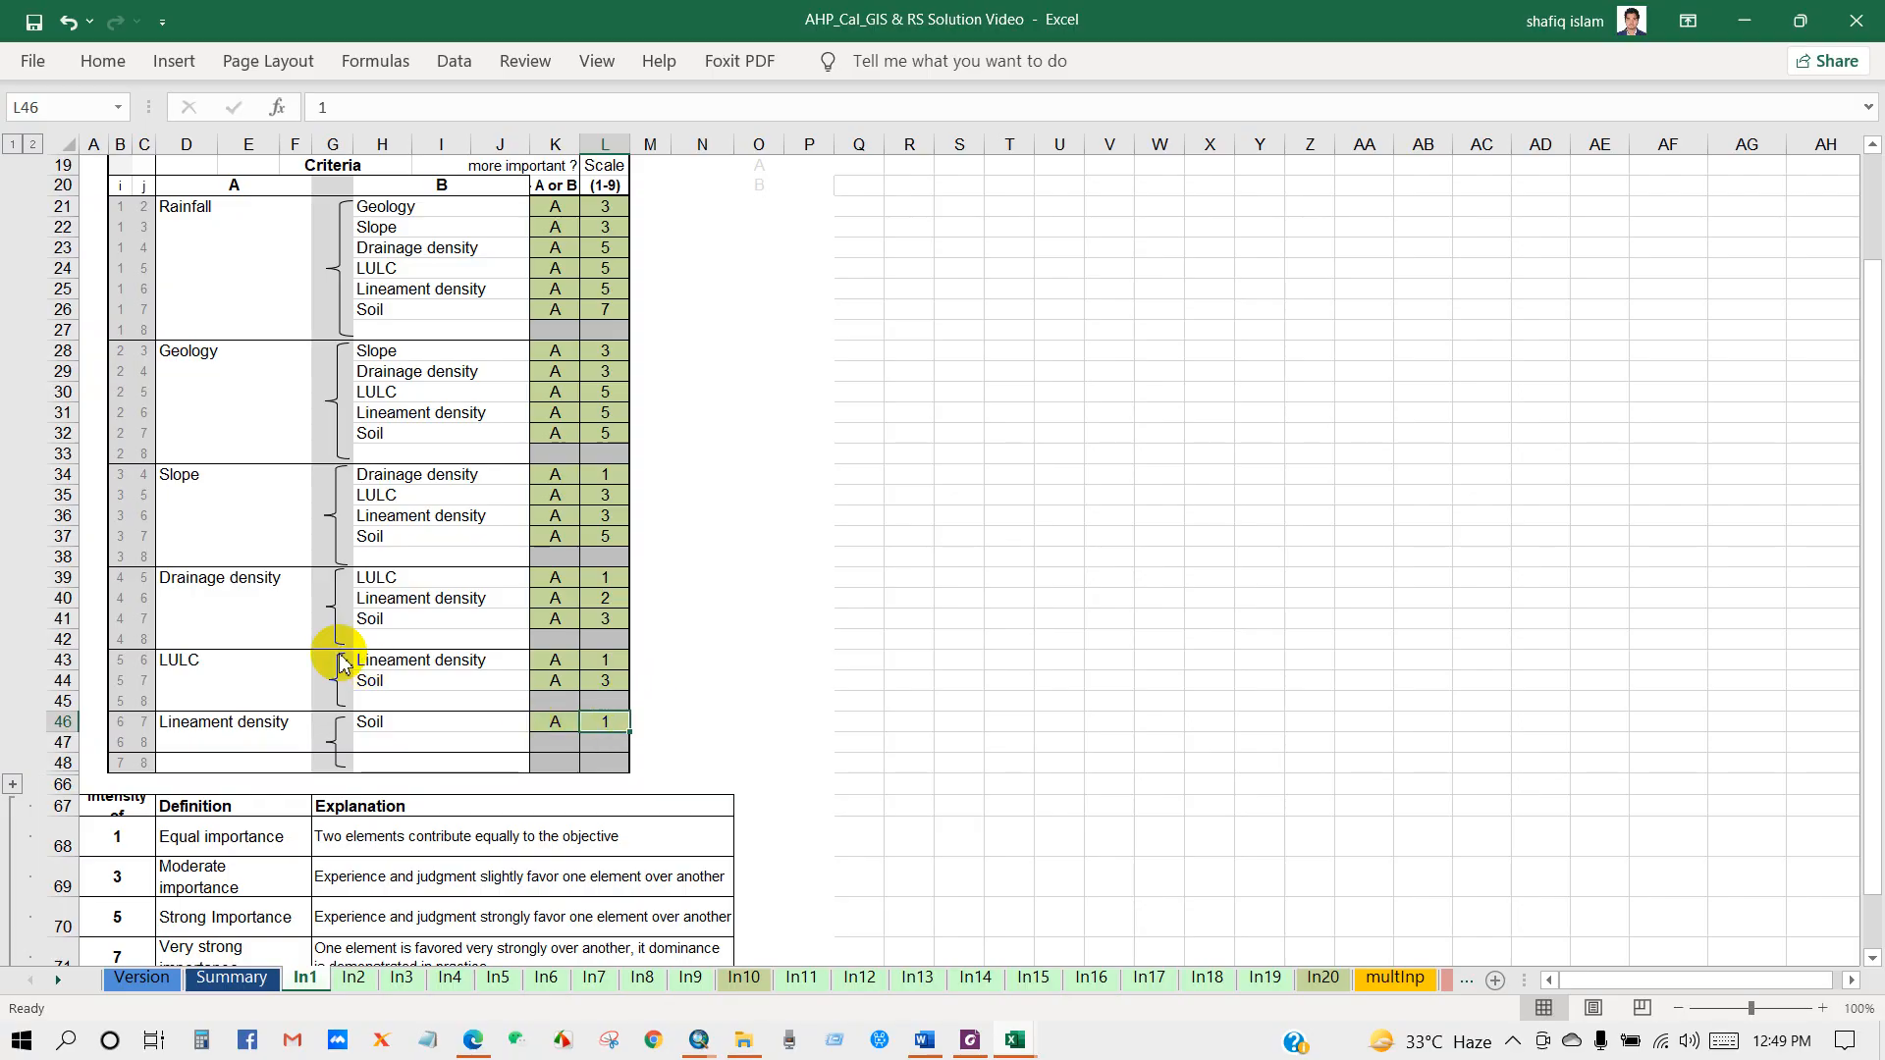
# Review the calculated criteria weights, the consistency ratio and the completed comparisons on the In1 sheet
pyautogui.scroll(2, 420, 618)
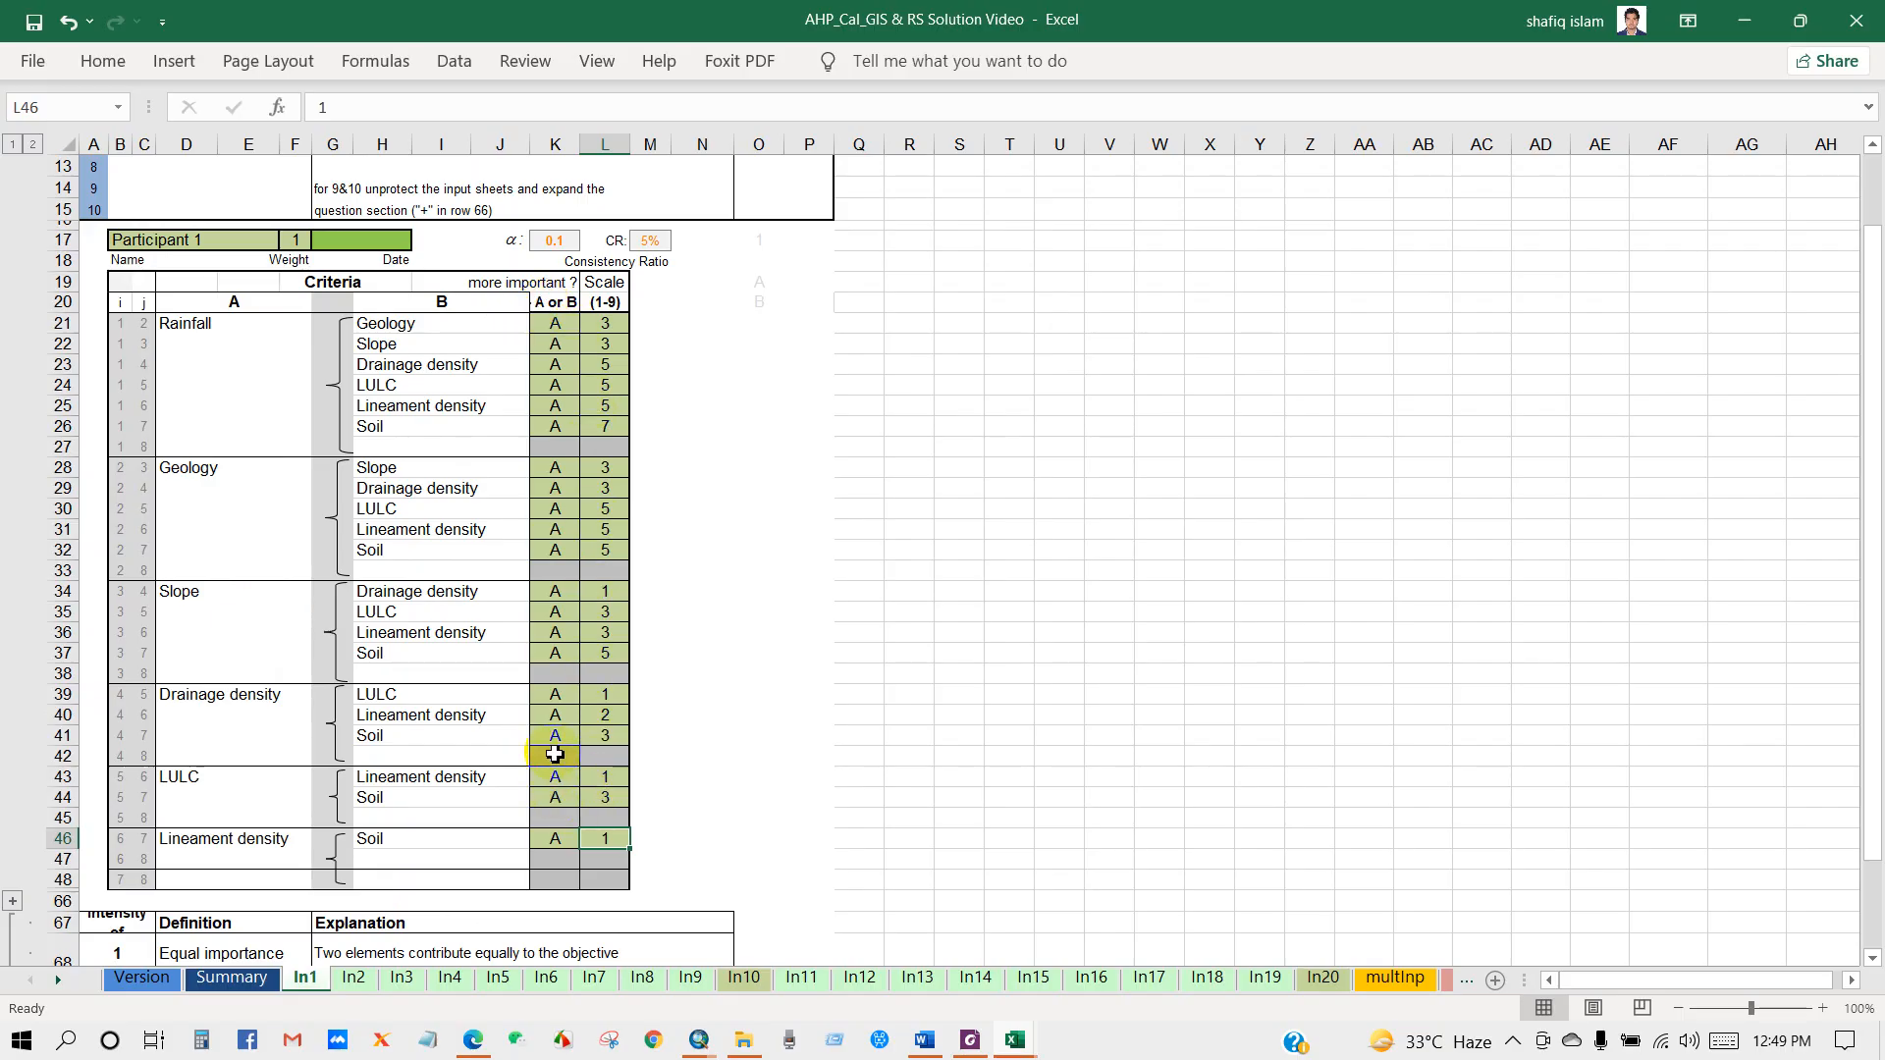
pyautogui.scroll(4, 554, 754)
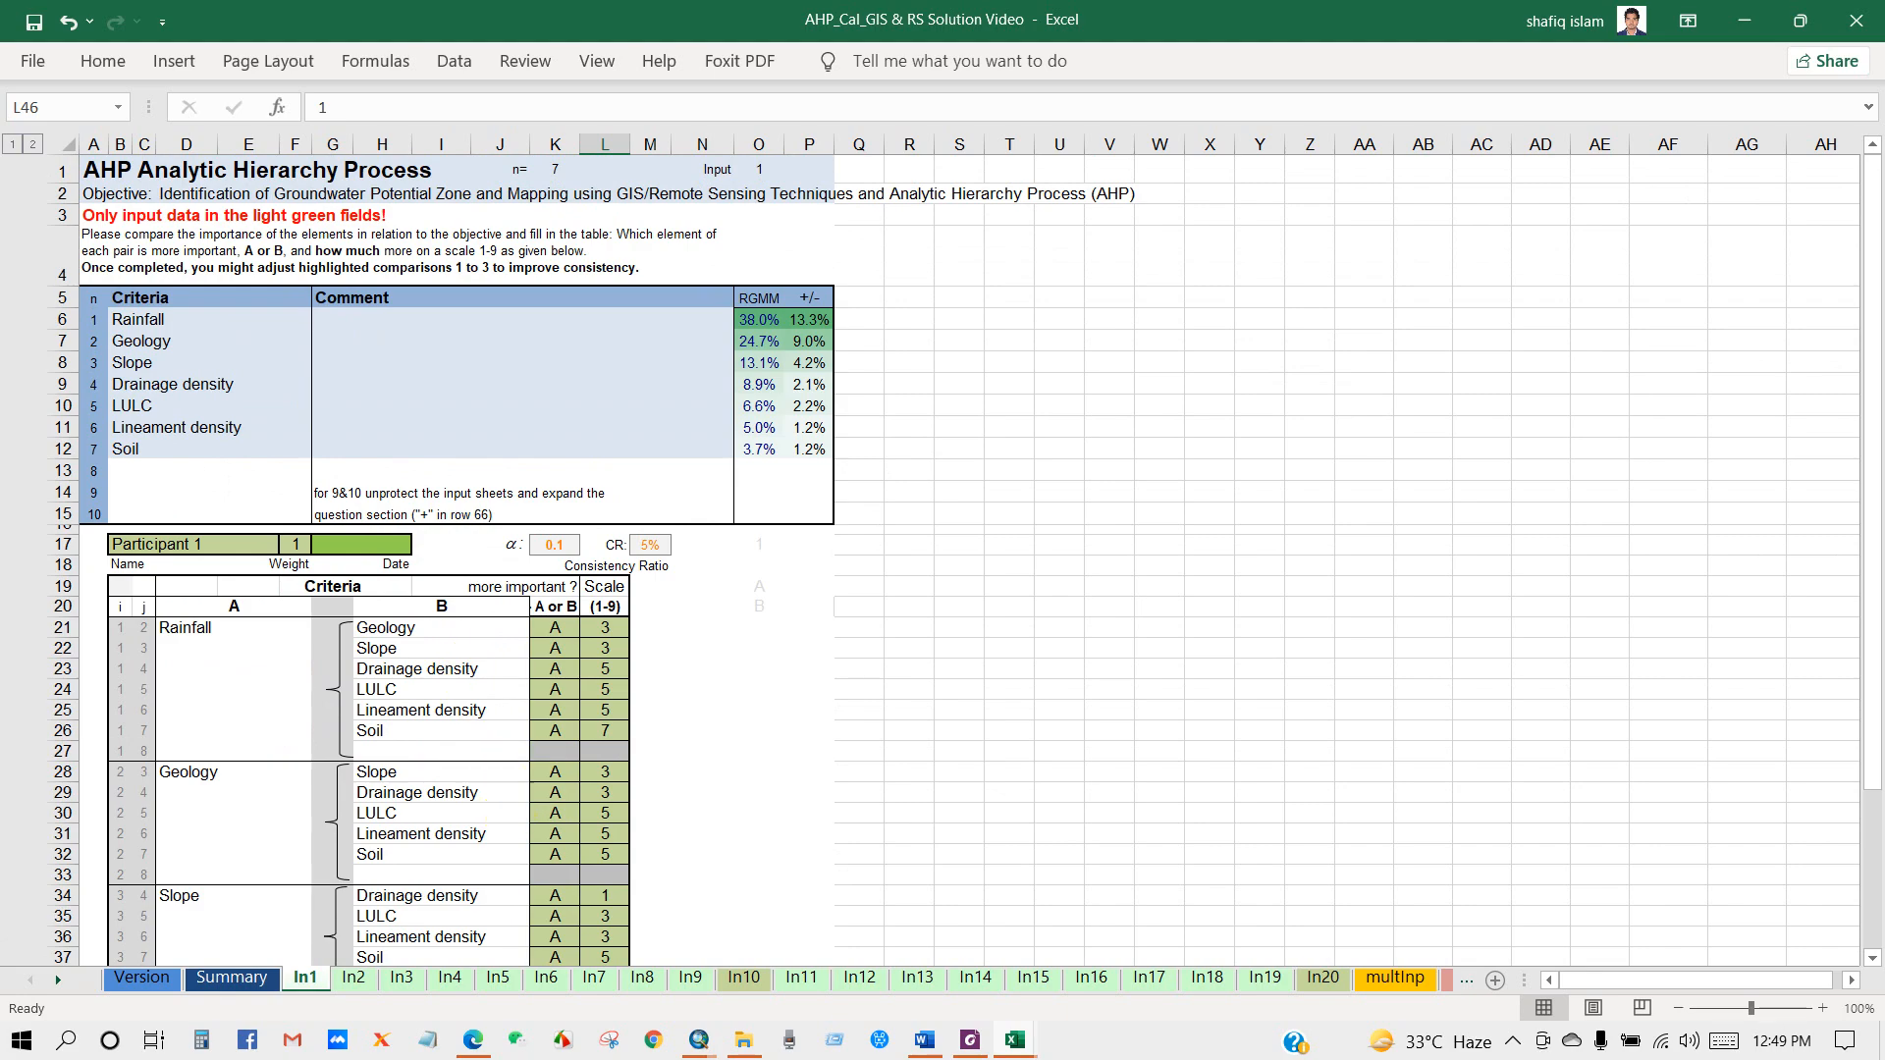
pyautogui.scroll(-4, 507, 800)
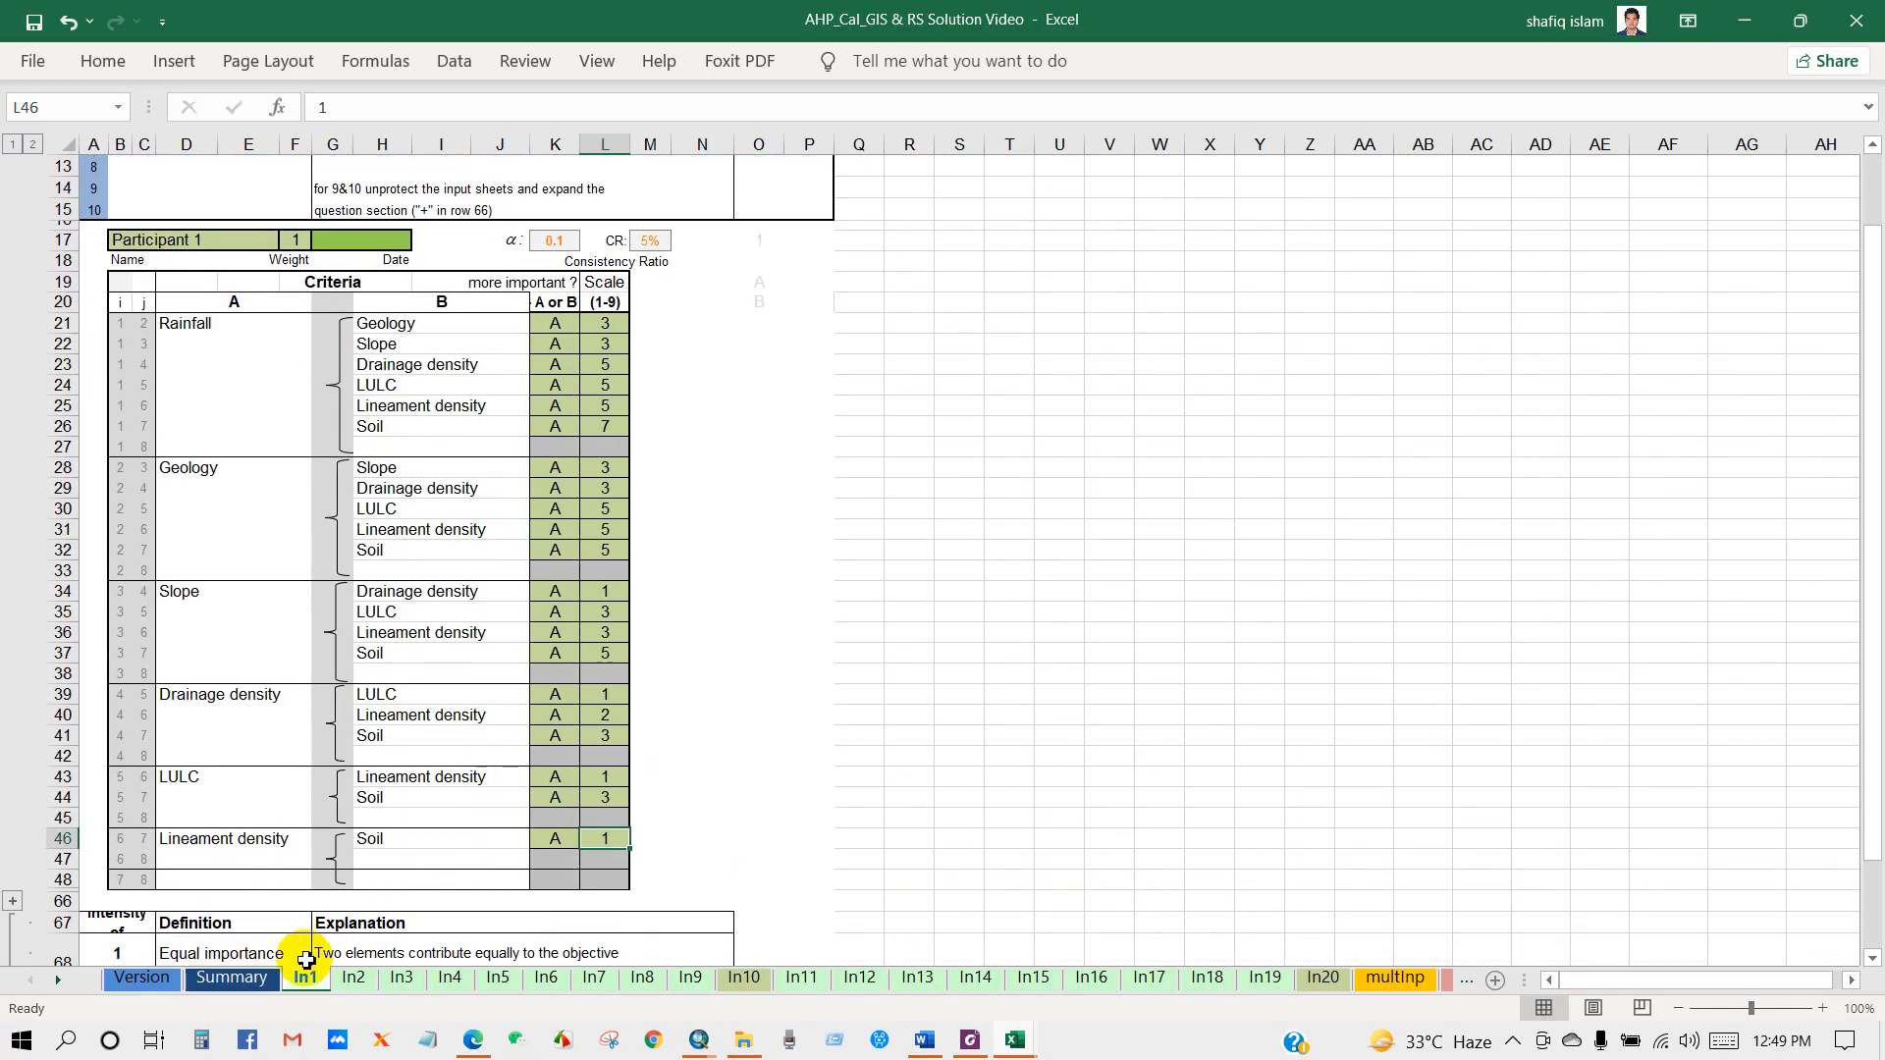
pyautogui.scroll(1, 550, 668)
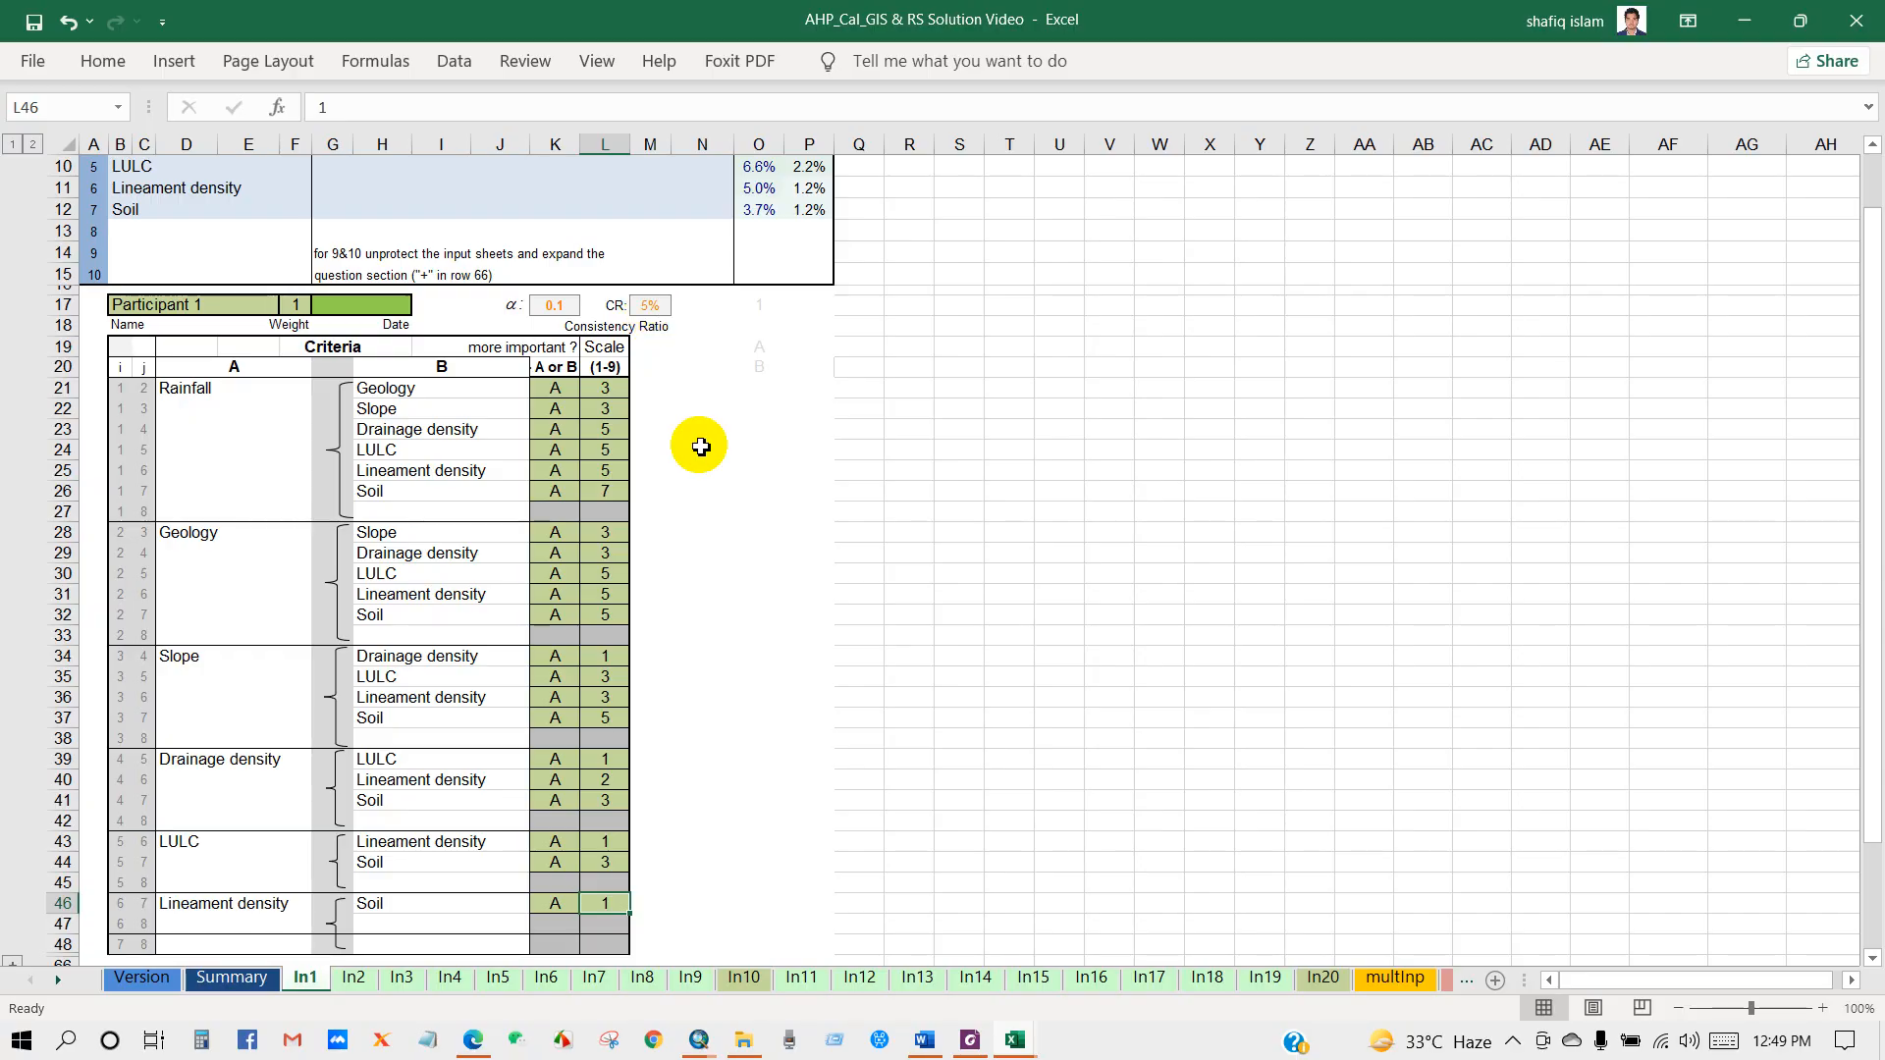
# Switch to the AHP document in Word and examine the pairwise comparison matrix and the Assessing Matrix Consistency section
pyautogui.click(921, 1037)
pyautogui.scroll(-3, 785, 677)
pyautogui.click(779, 505)
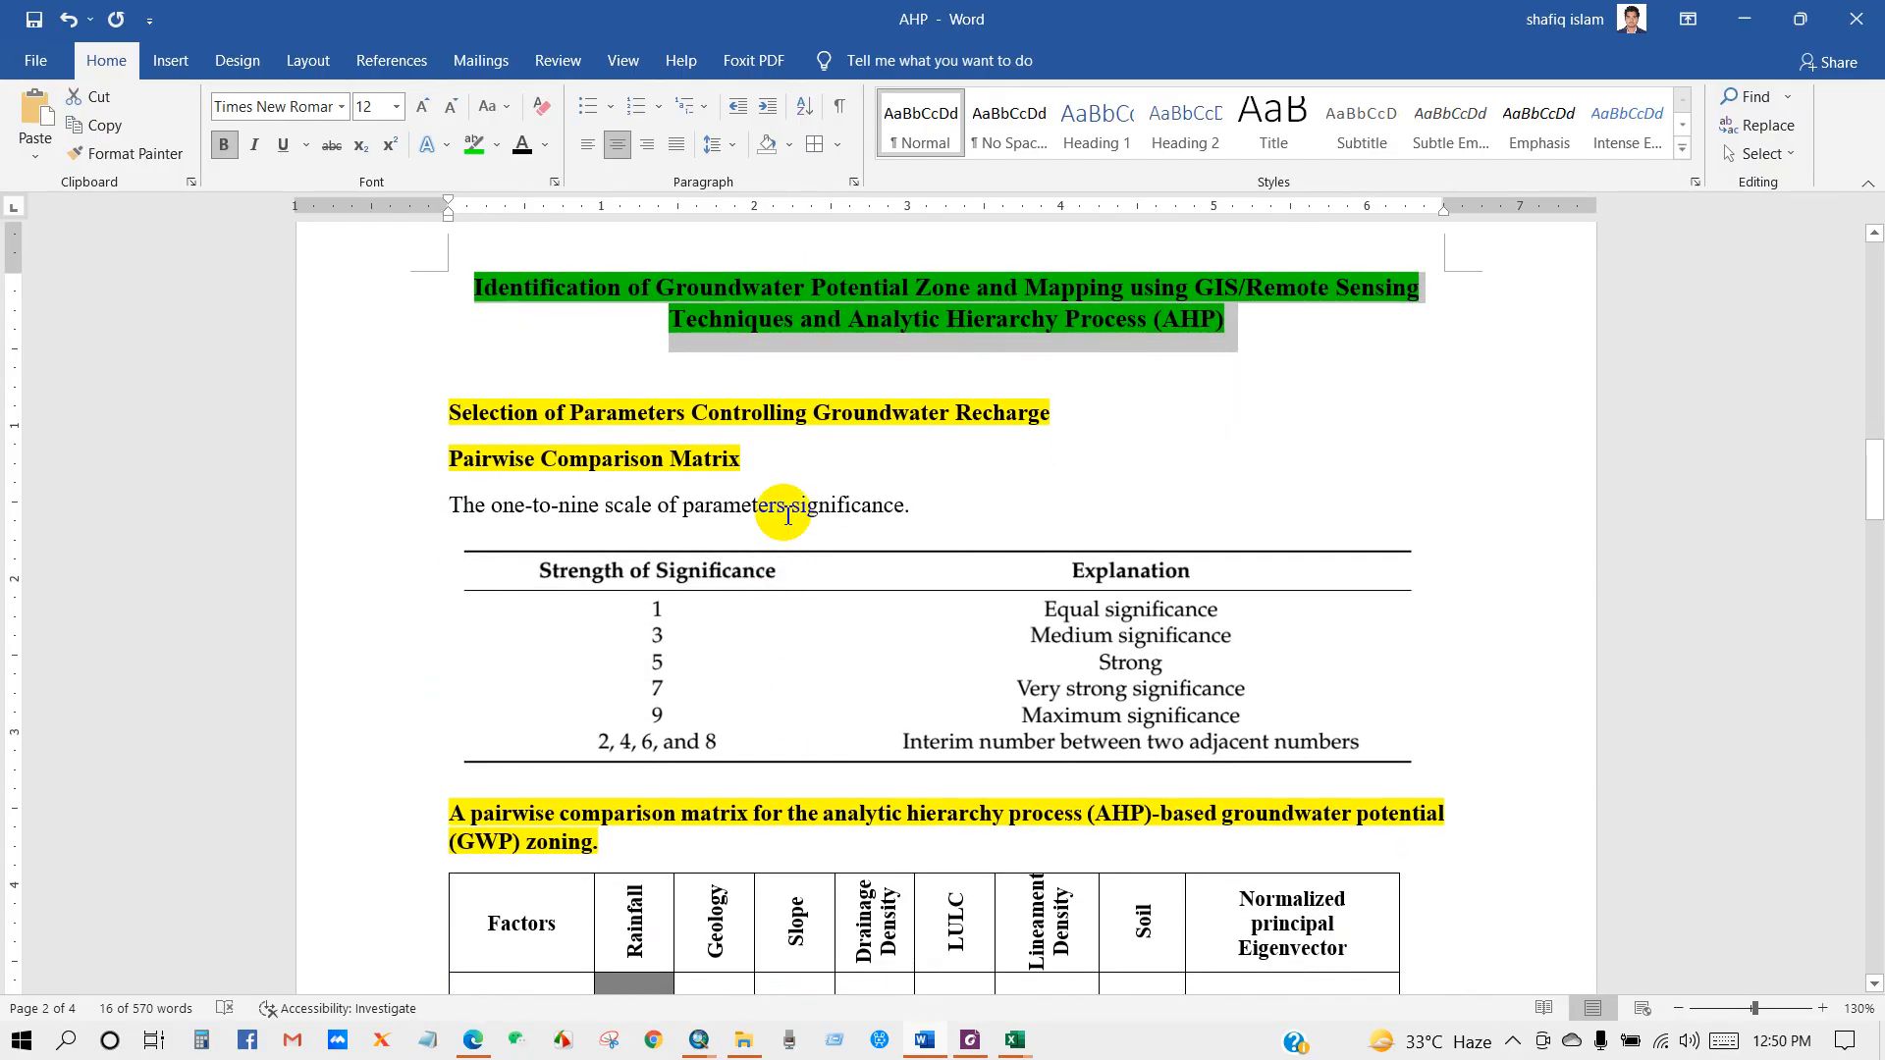
pyautogui.scroll(-3, 779, 639)
pyautogui.scroll(-10, 777, 648)
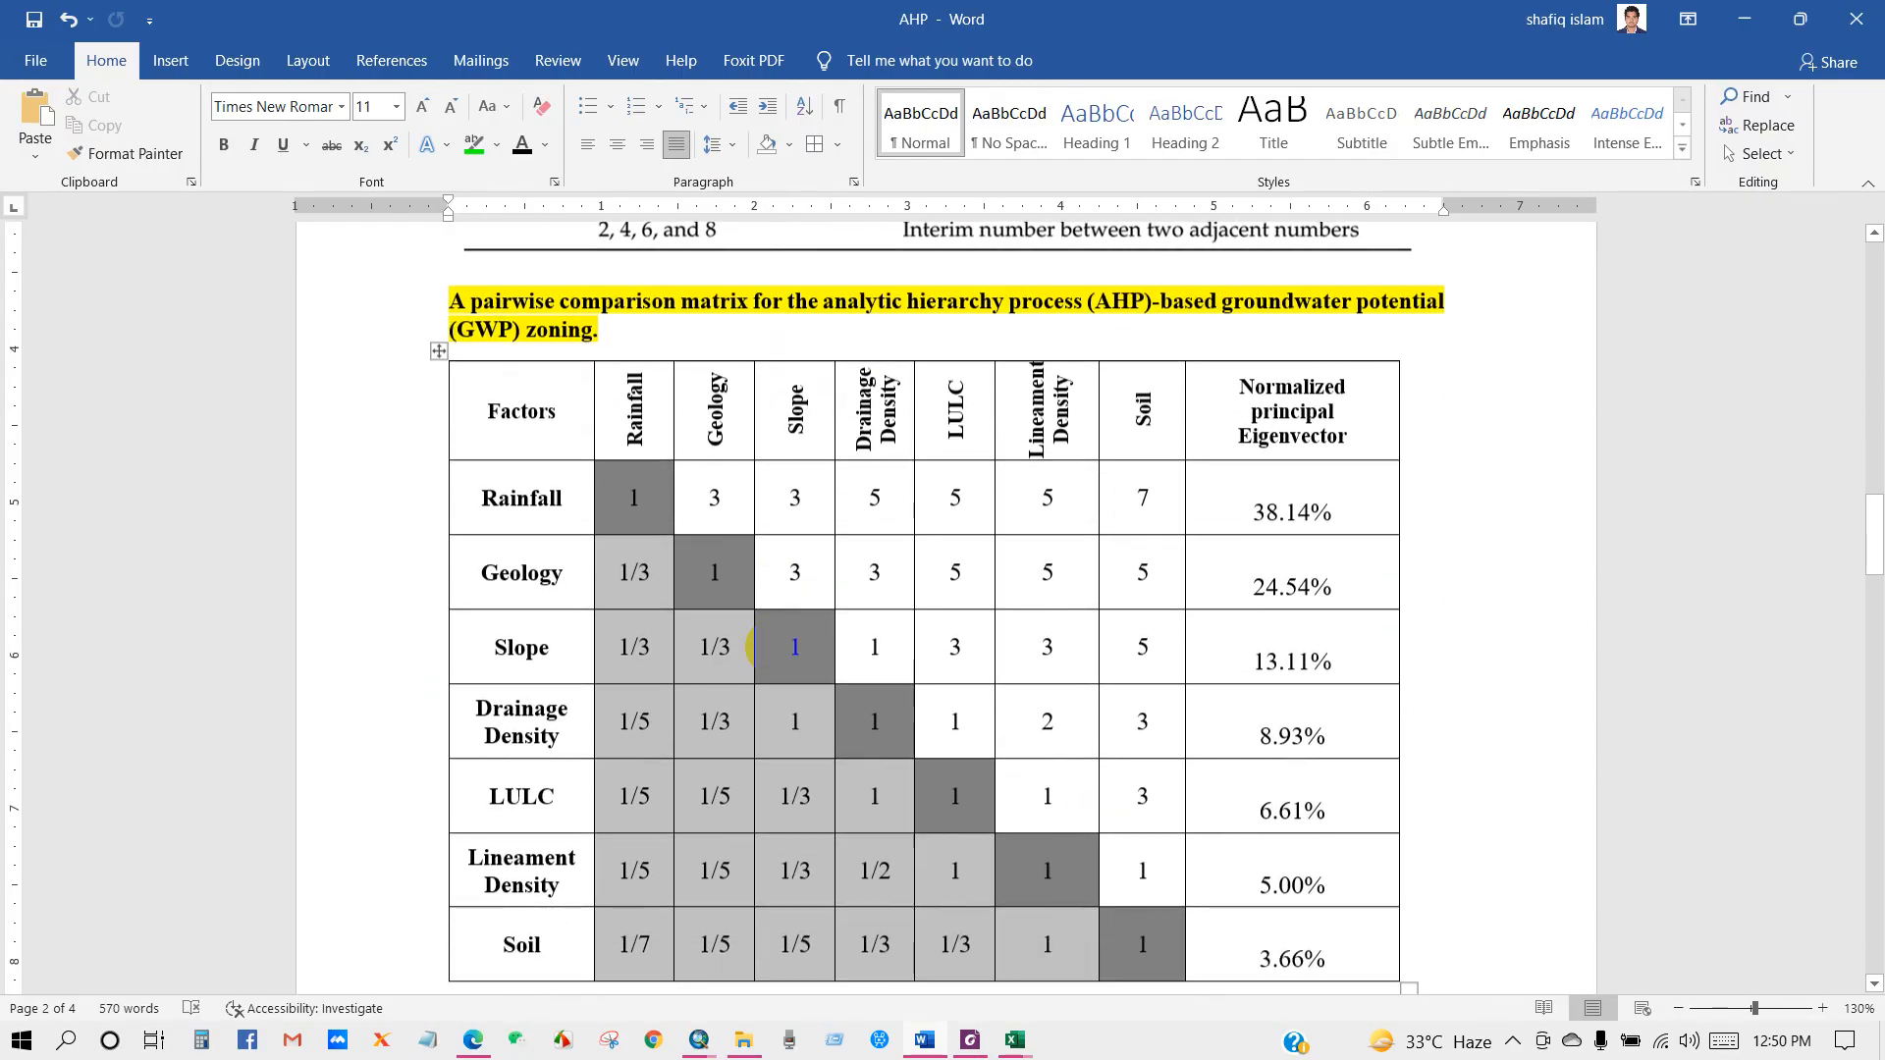
pyautogui.scroll(-7, 778, 647)
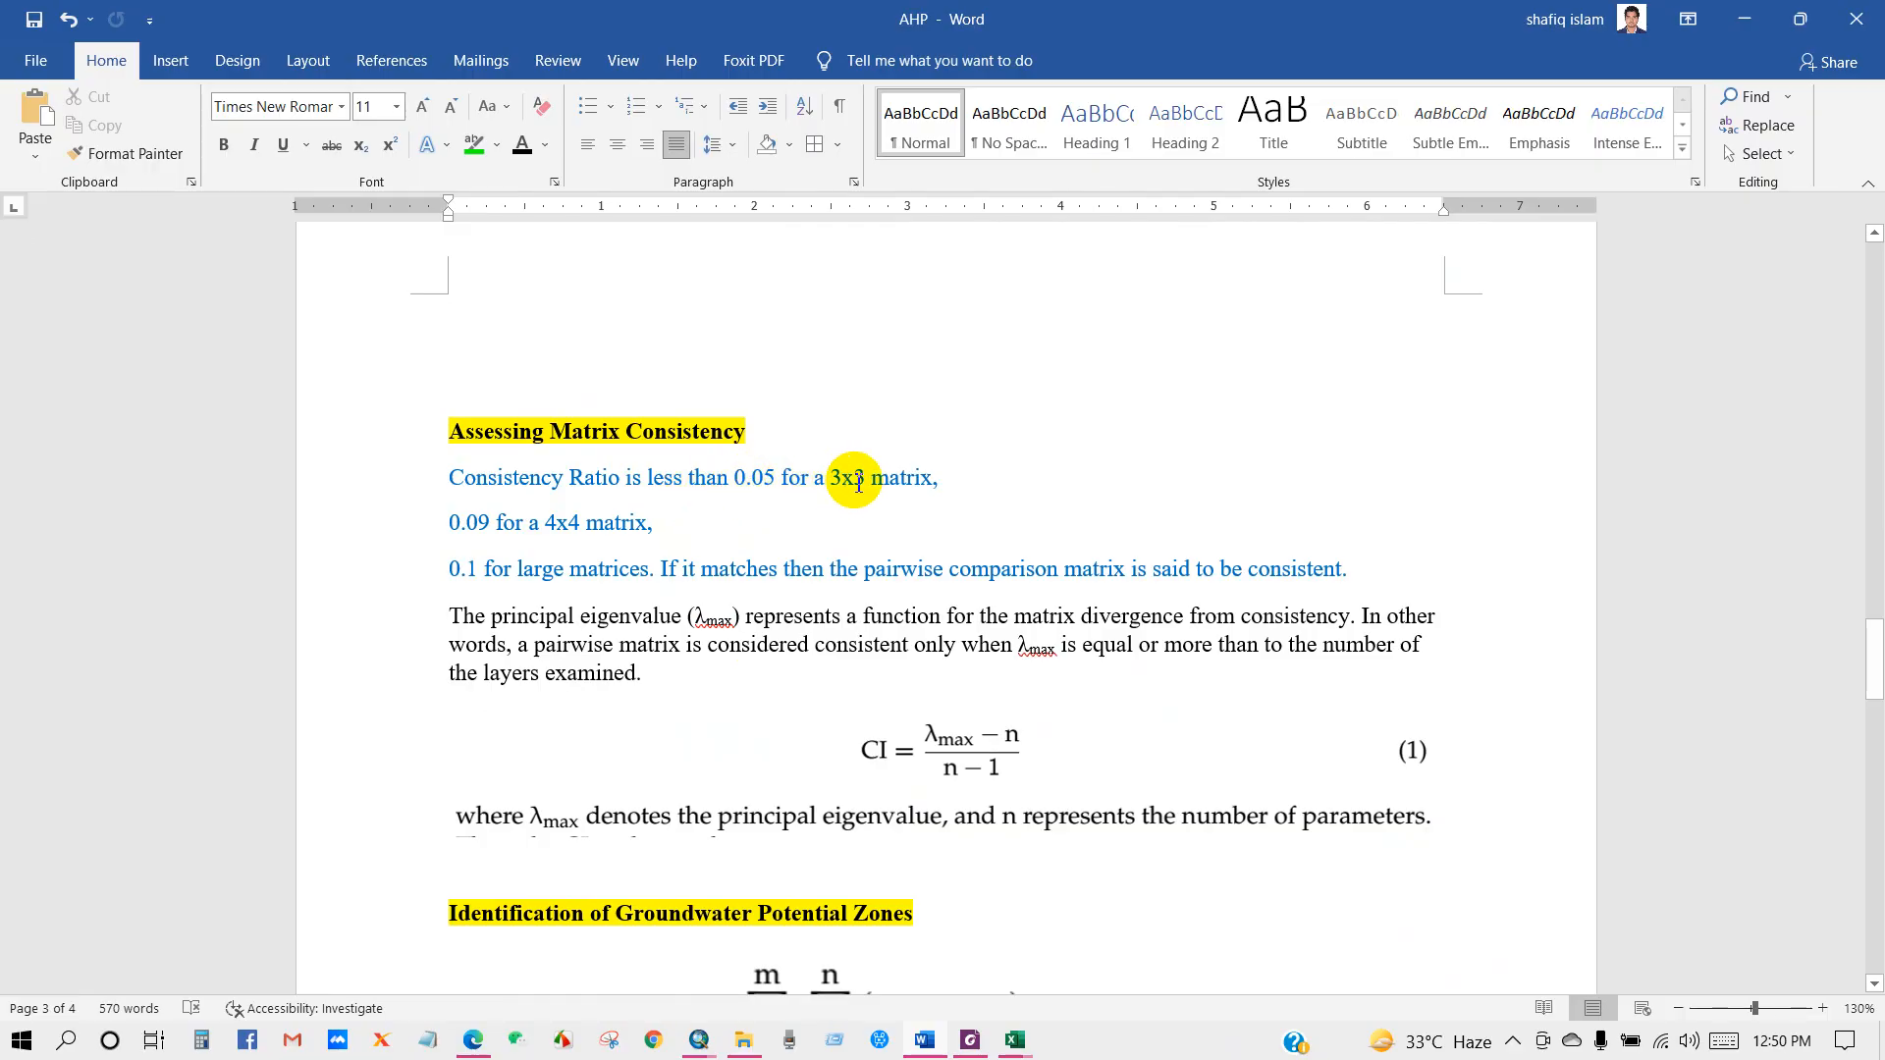
pyautogui.scroll(-3, 844, 500)
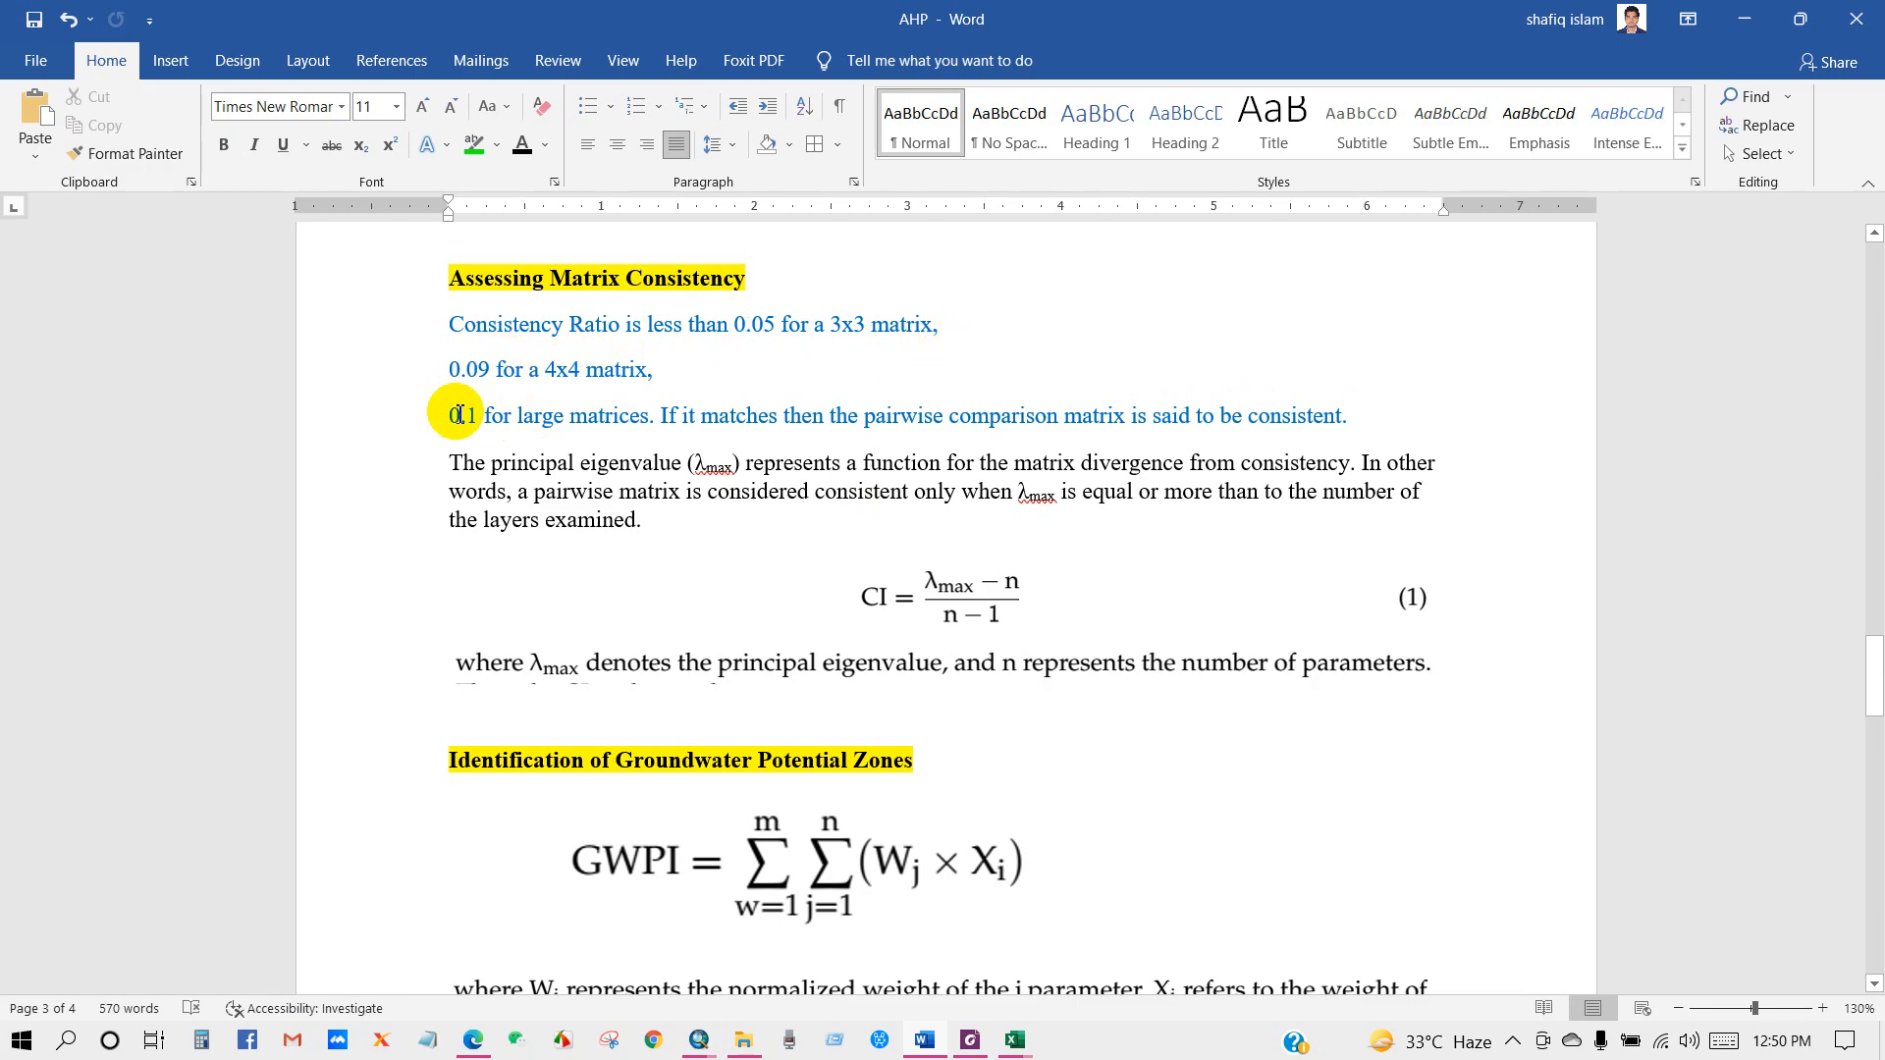
pyautogui.moveTo(455, 418); pyautogui.dragTo(647, 422)
pyautogui.click(662, 425)
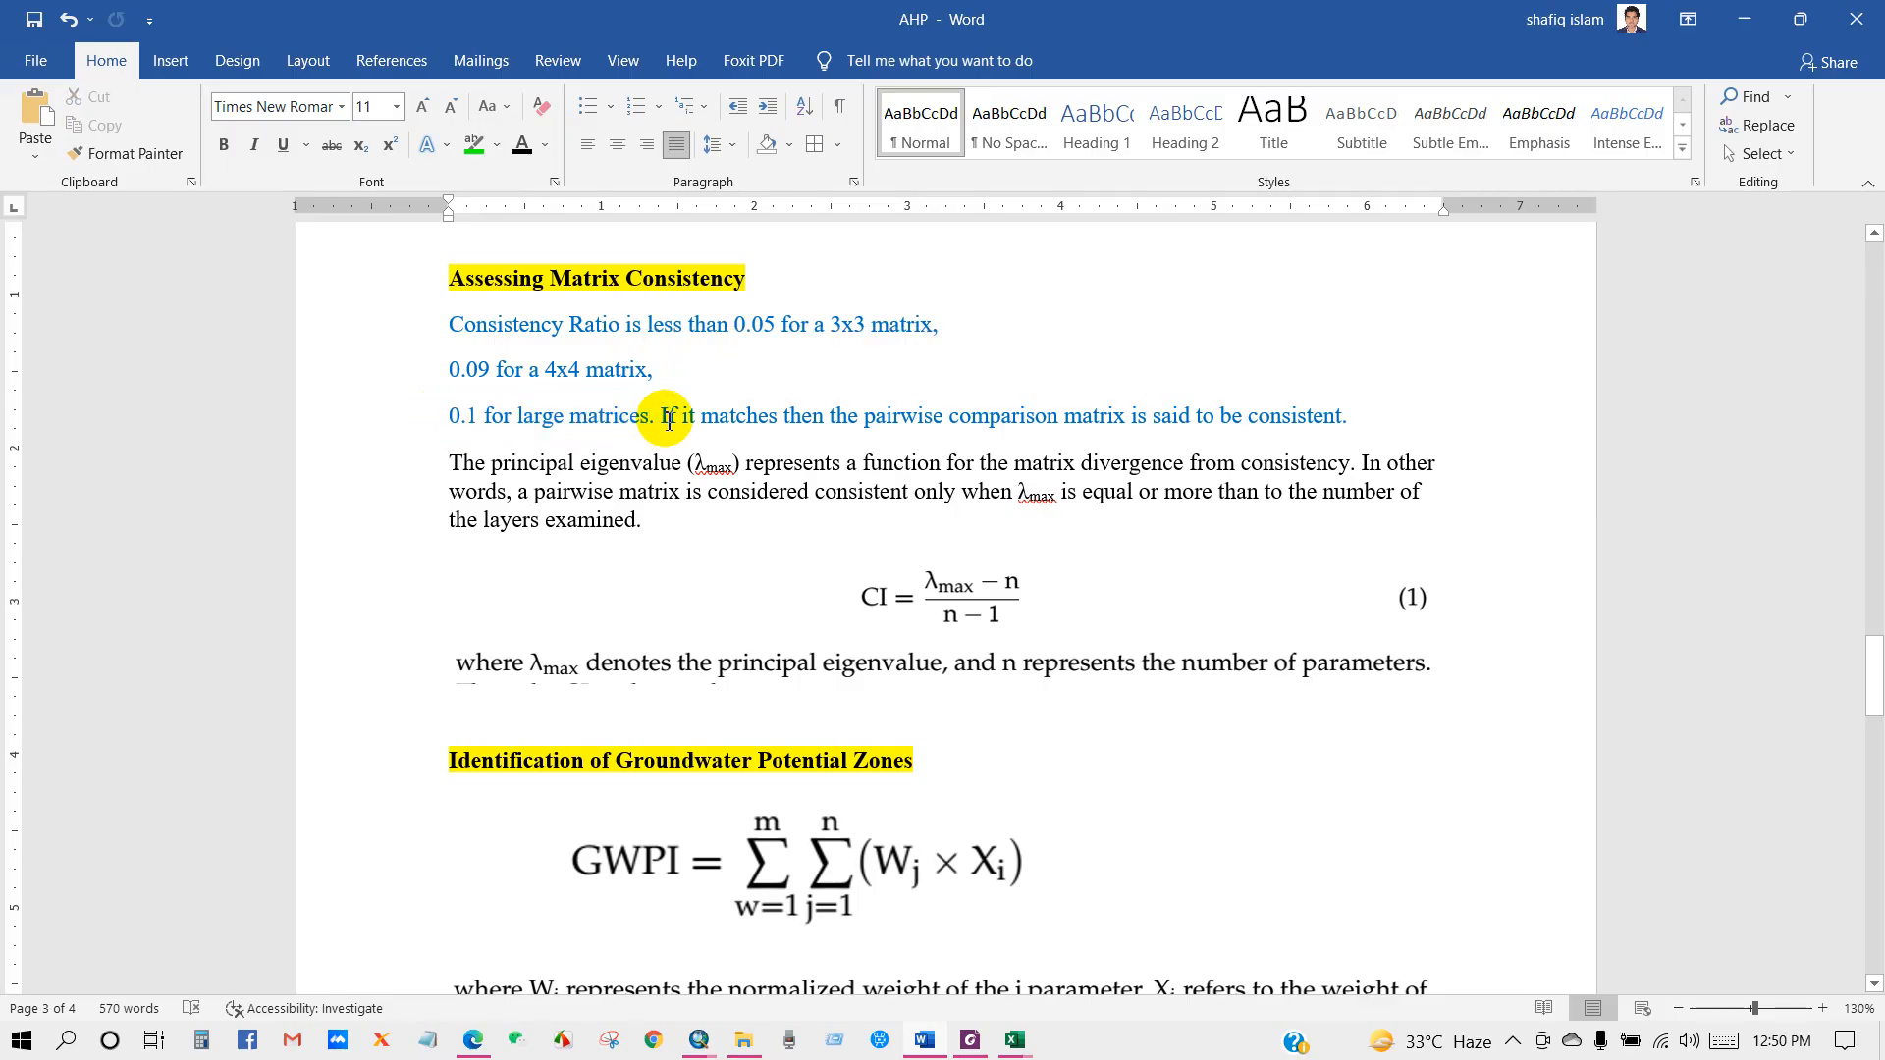
pyautogui.click(1363, 439)
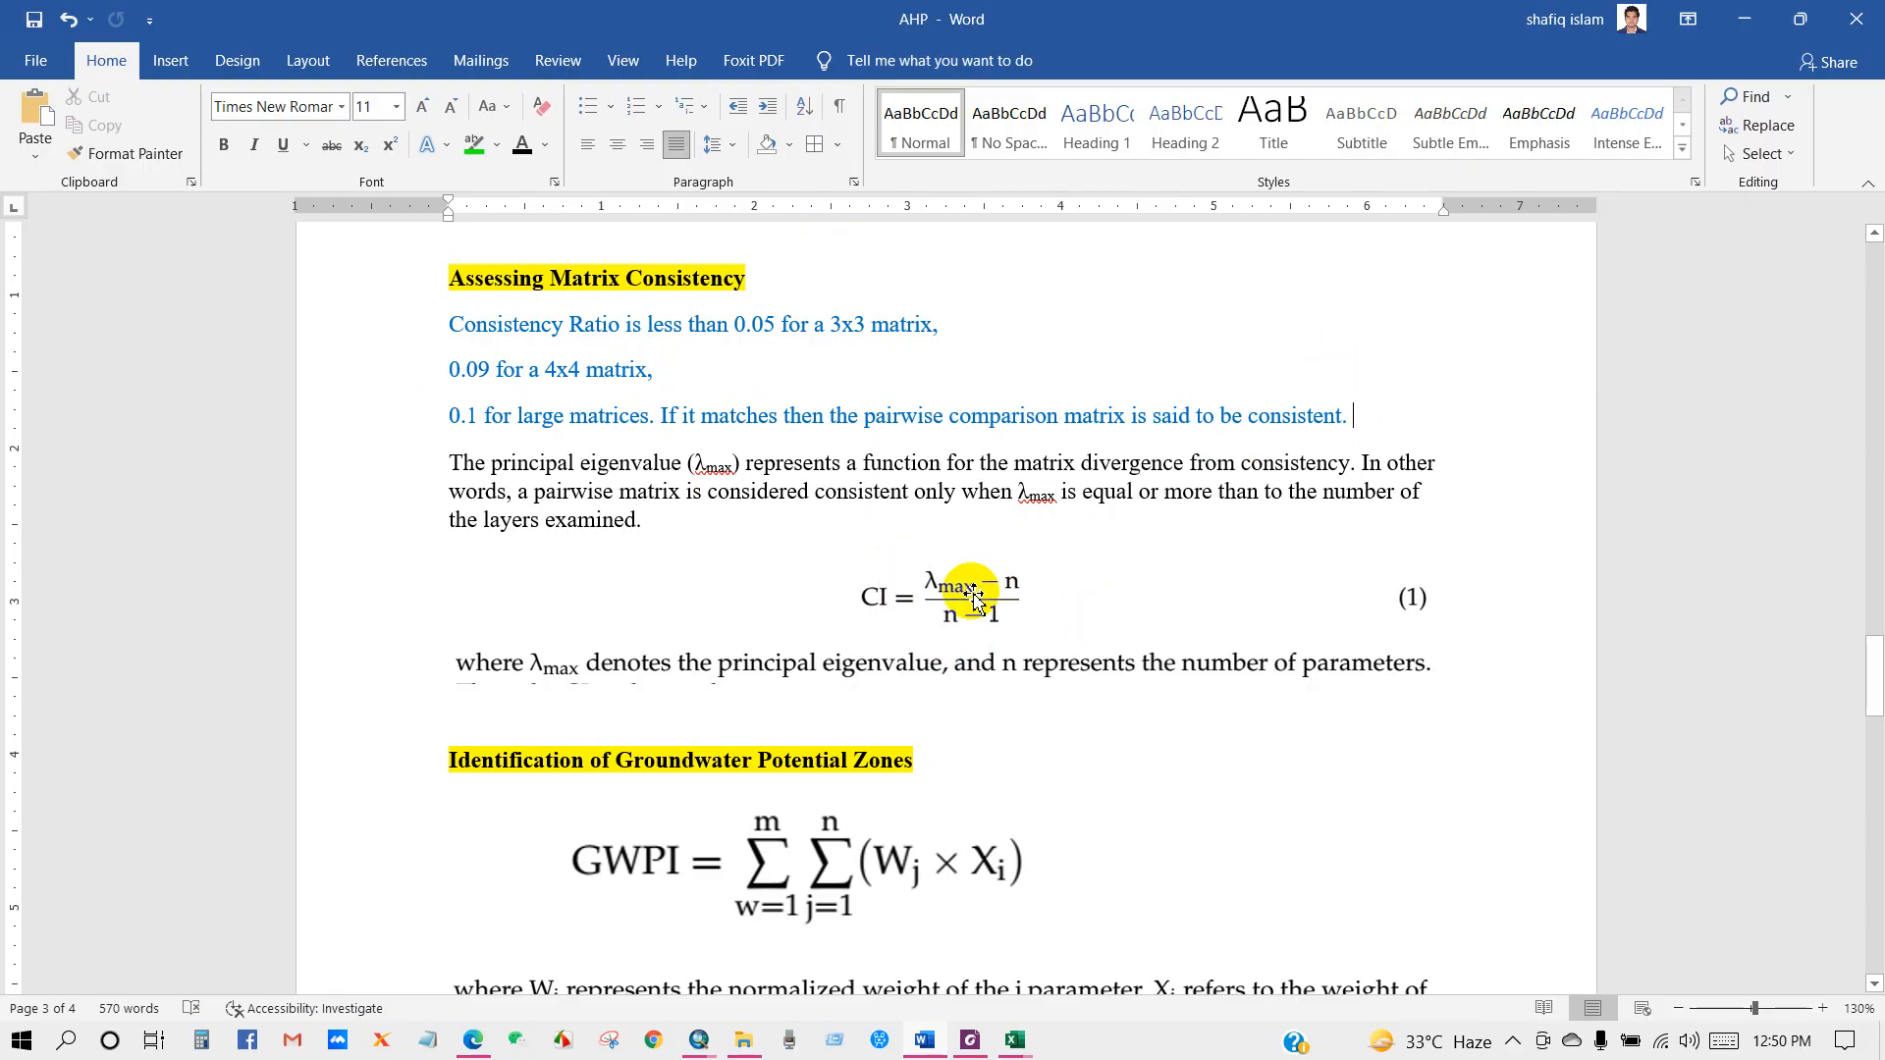
# Compare the consistency ratio on the In1 sheet in Excel with the 0.1 limit for large matrices in the Word document
pyautogui.moveTo(1015, 1040)
pyautogui.click(1172, 954)
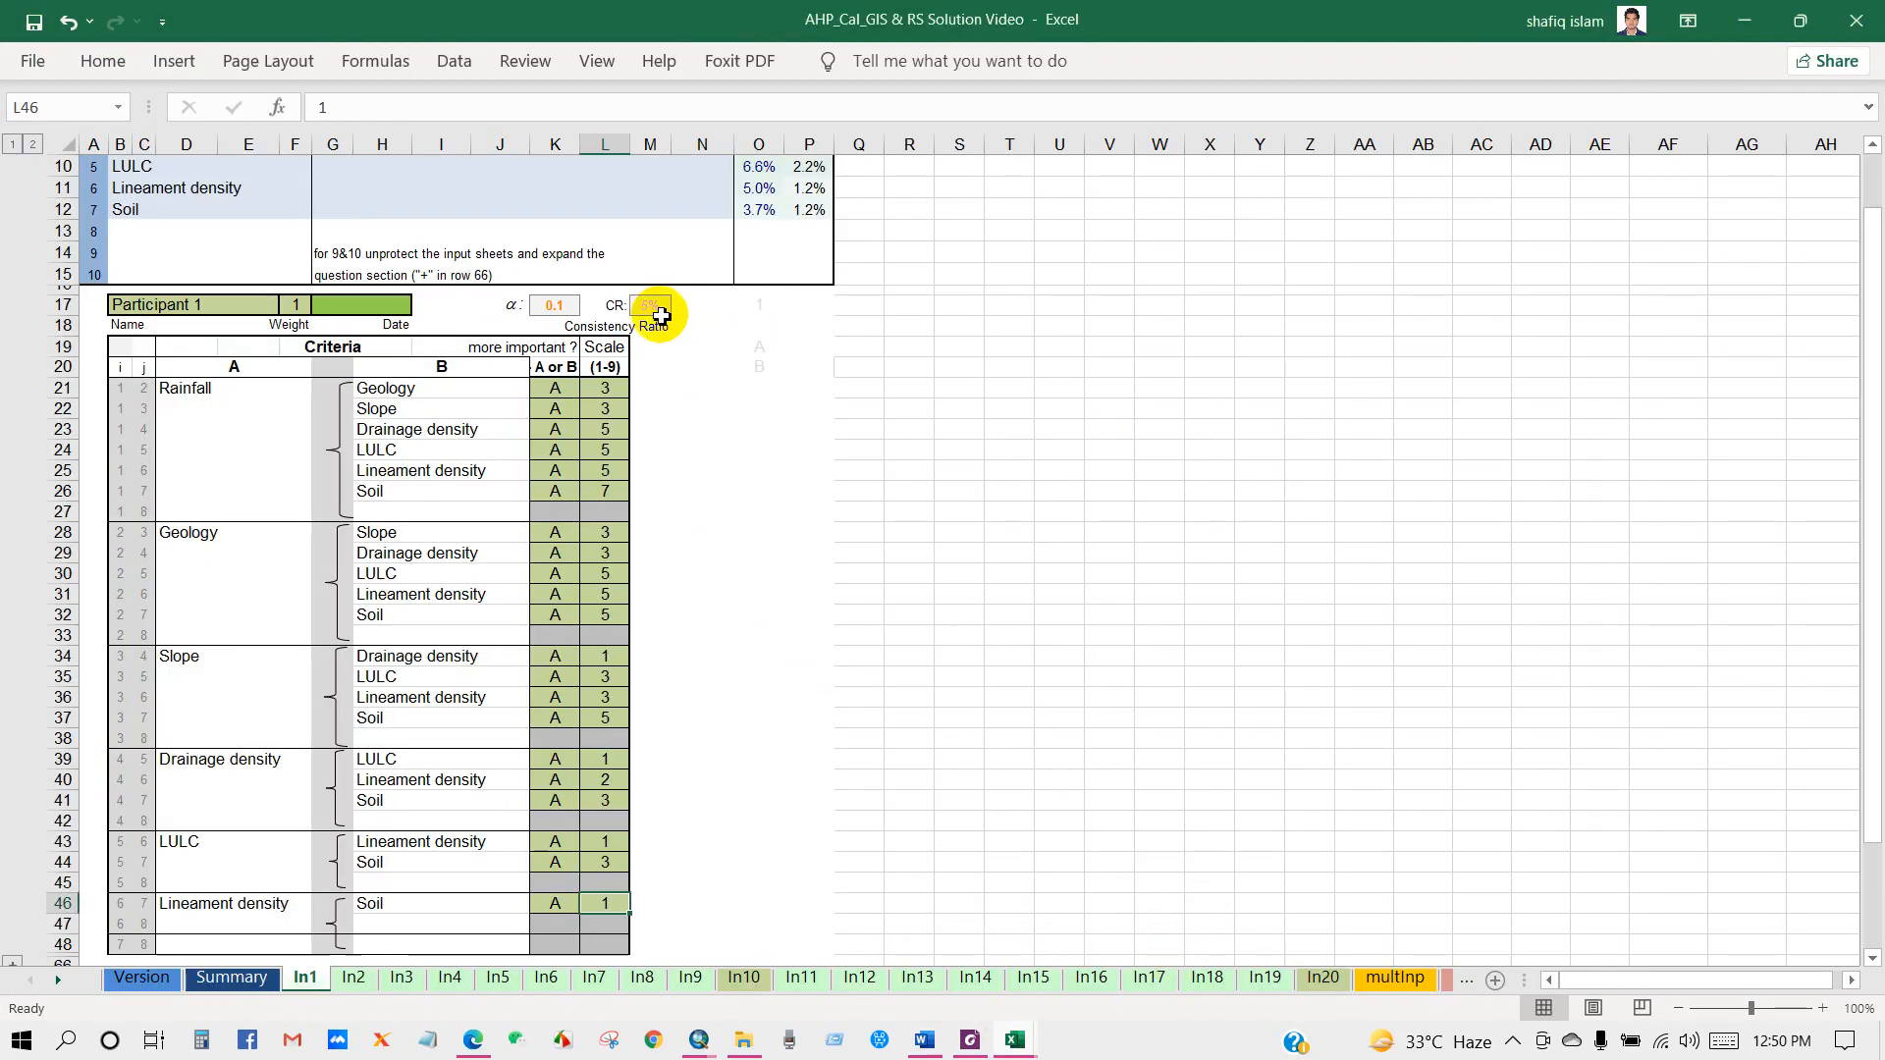
pyautogui.click(924, 1040)
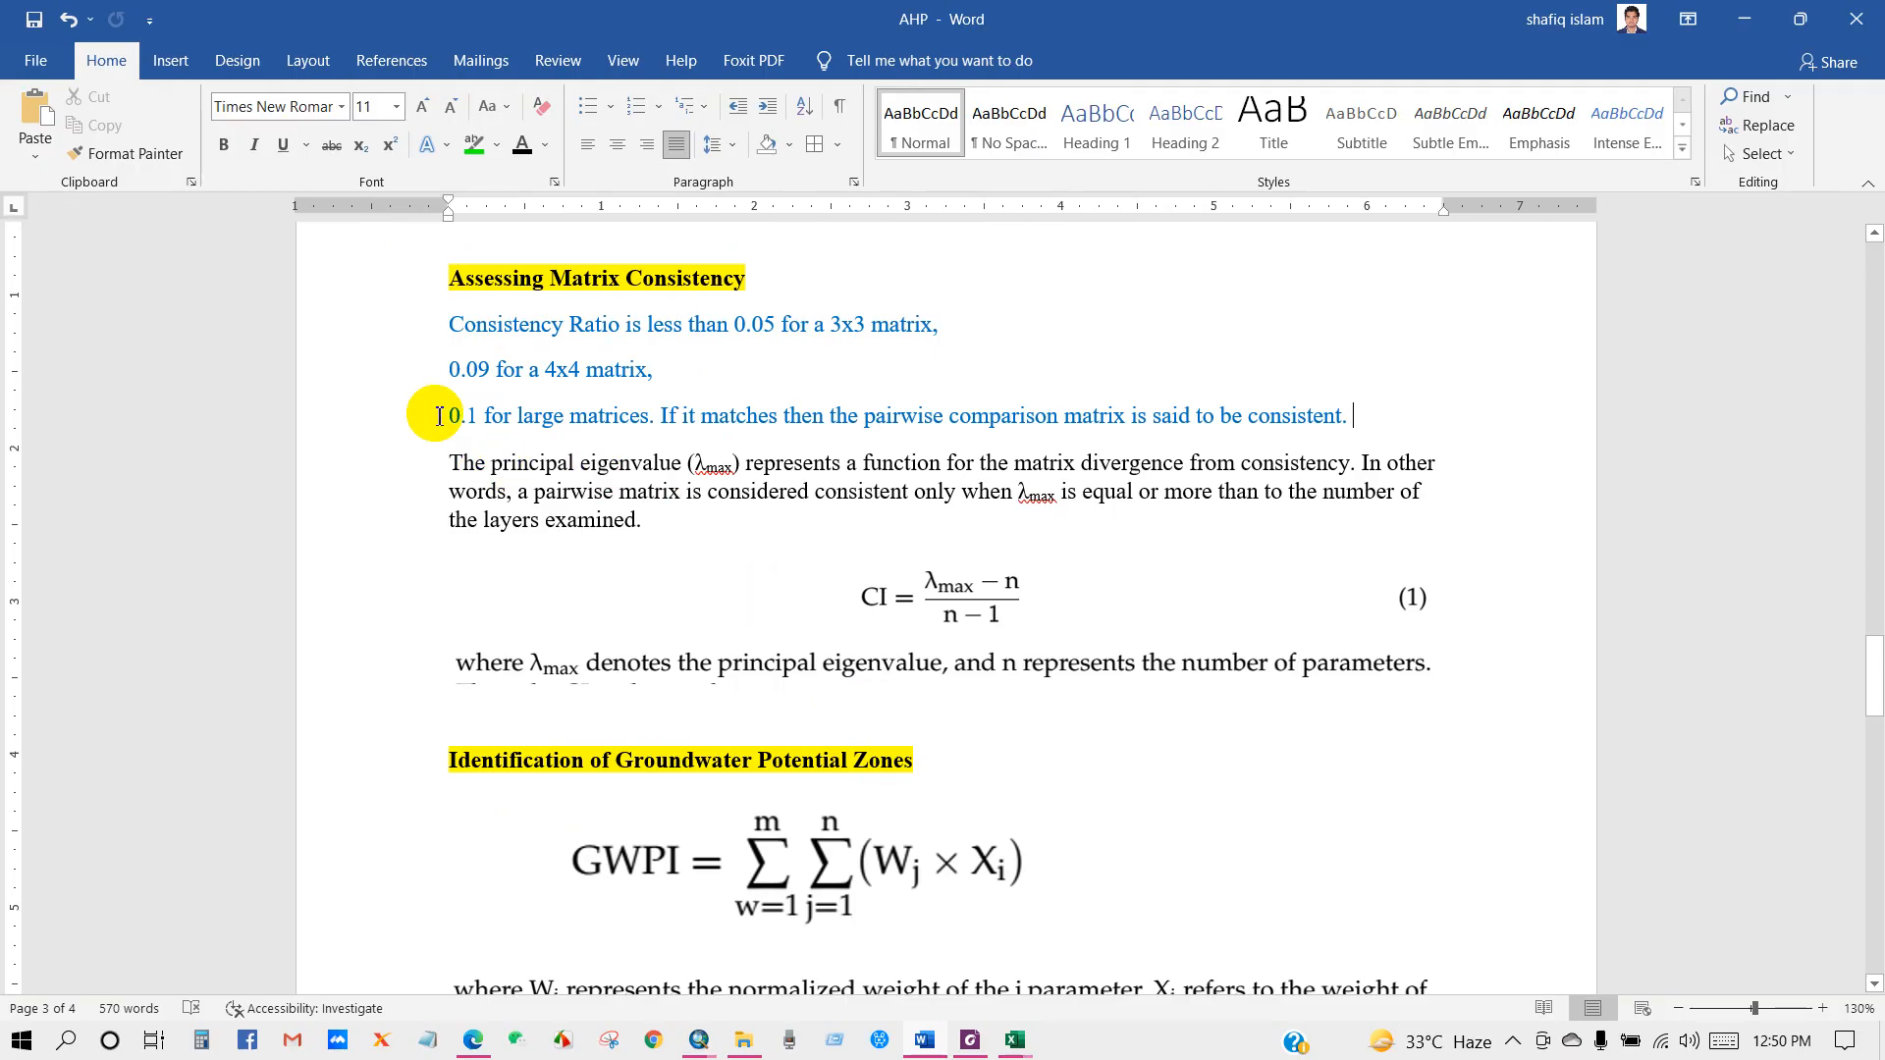
# Compare the 0.1 consistency limit and pairwise comparison matrix in the Word document with the ratings on the In1 sheet in Excel
pyautogui.click(478, 417)
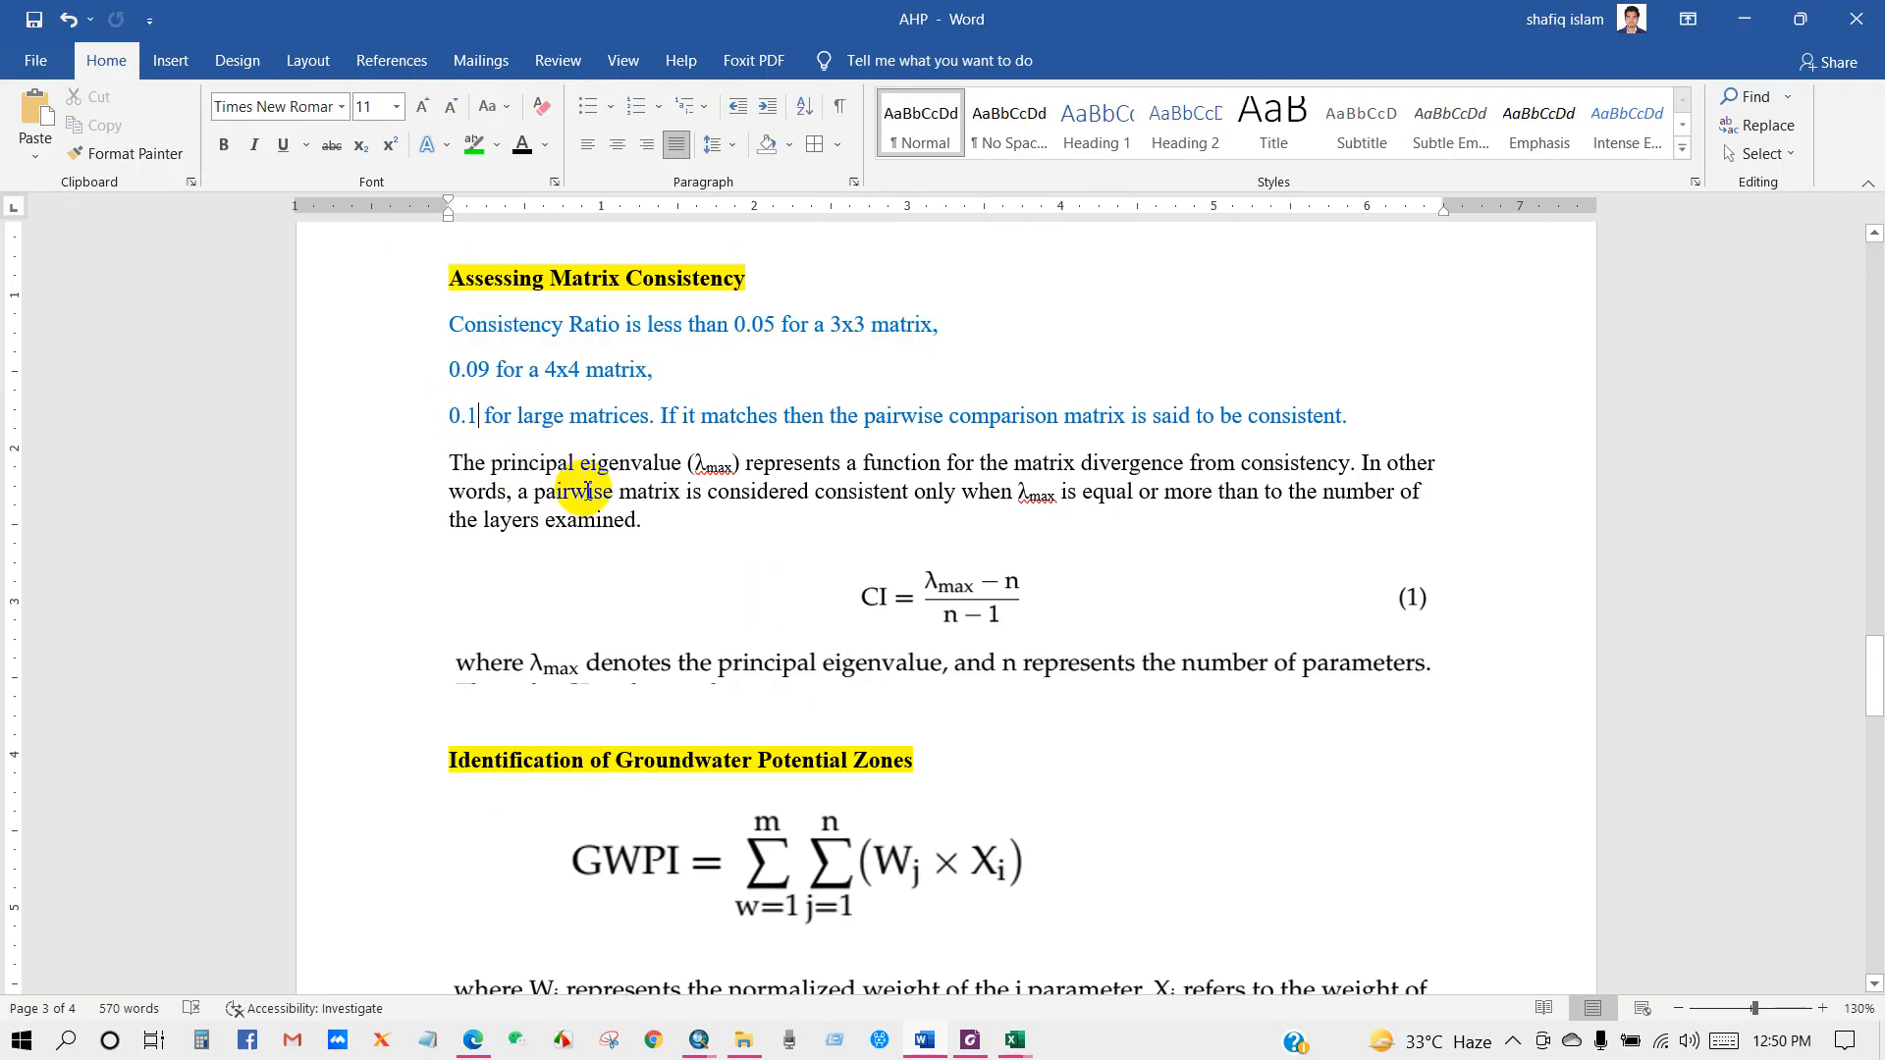
pyautogui.moveTo(1014, 1039)
pyautogui.click(1096, 896)
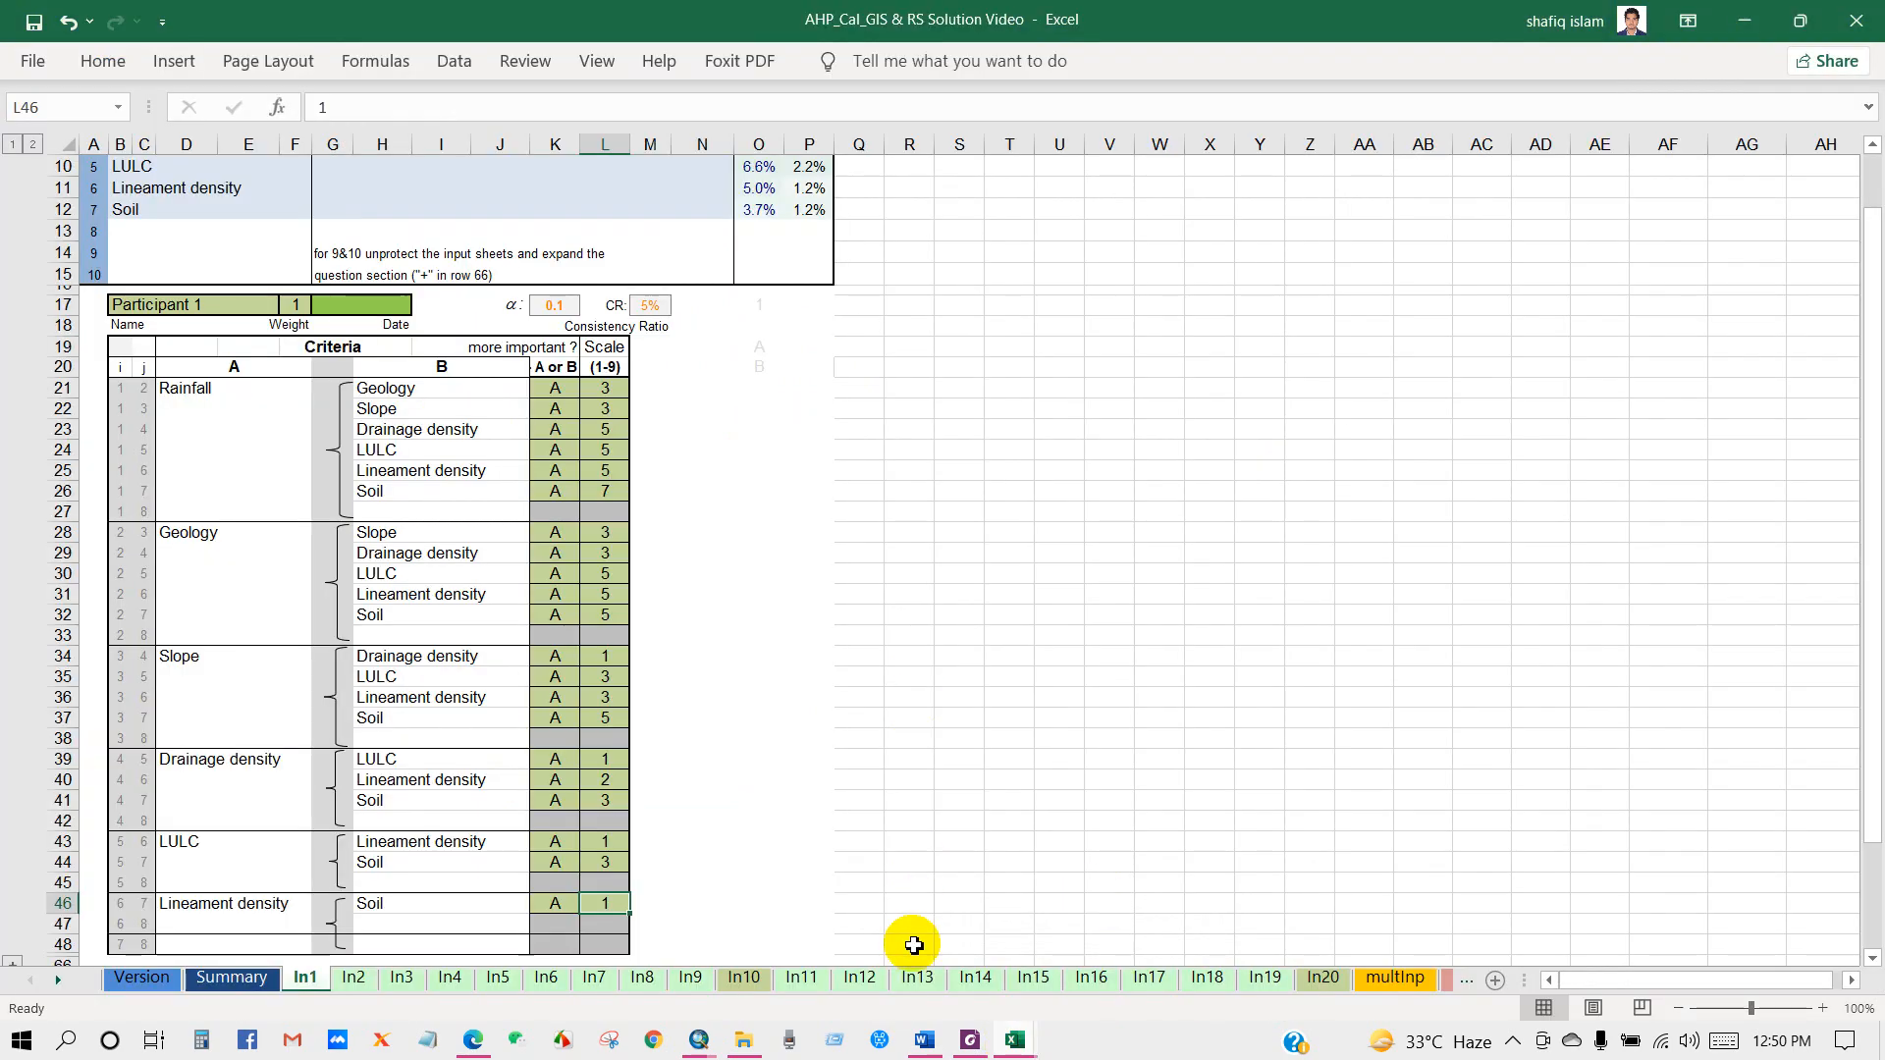
pyautogui.click(924, 1039)
pyautogui.scroll(10, 876, 774)
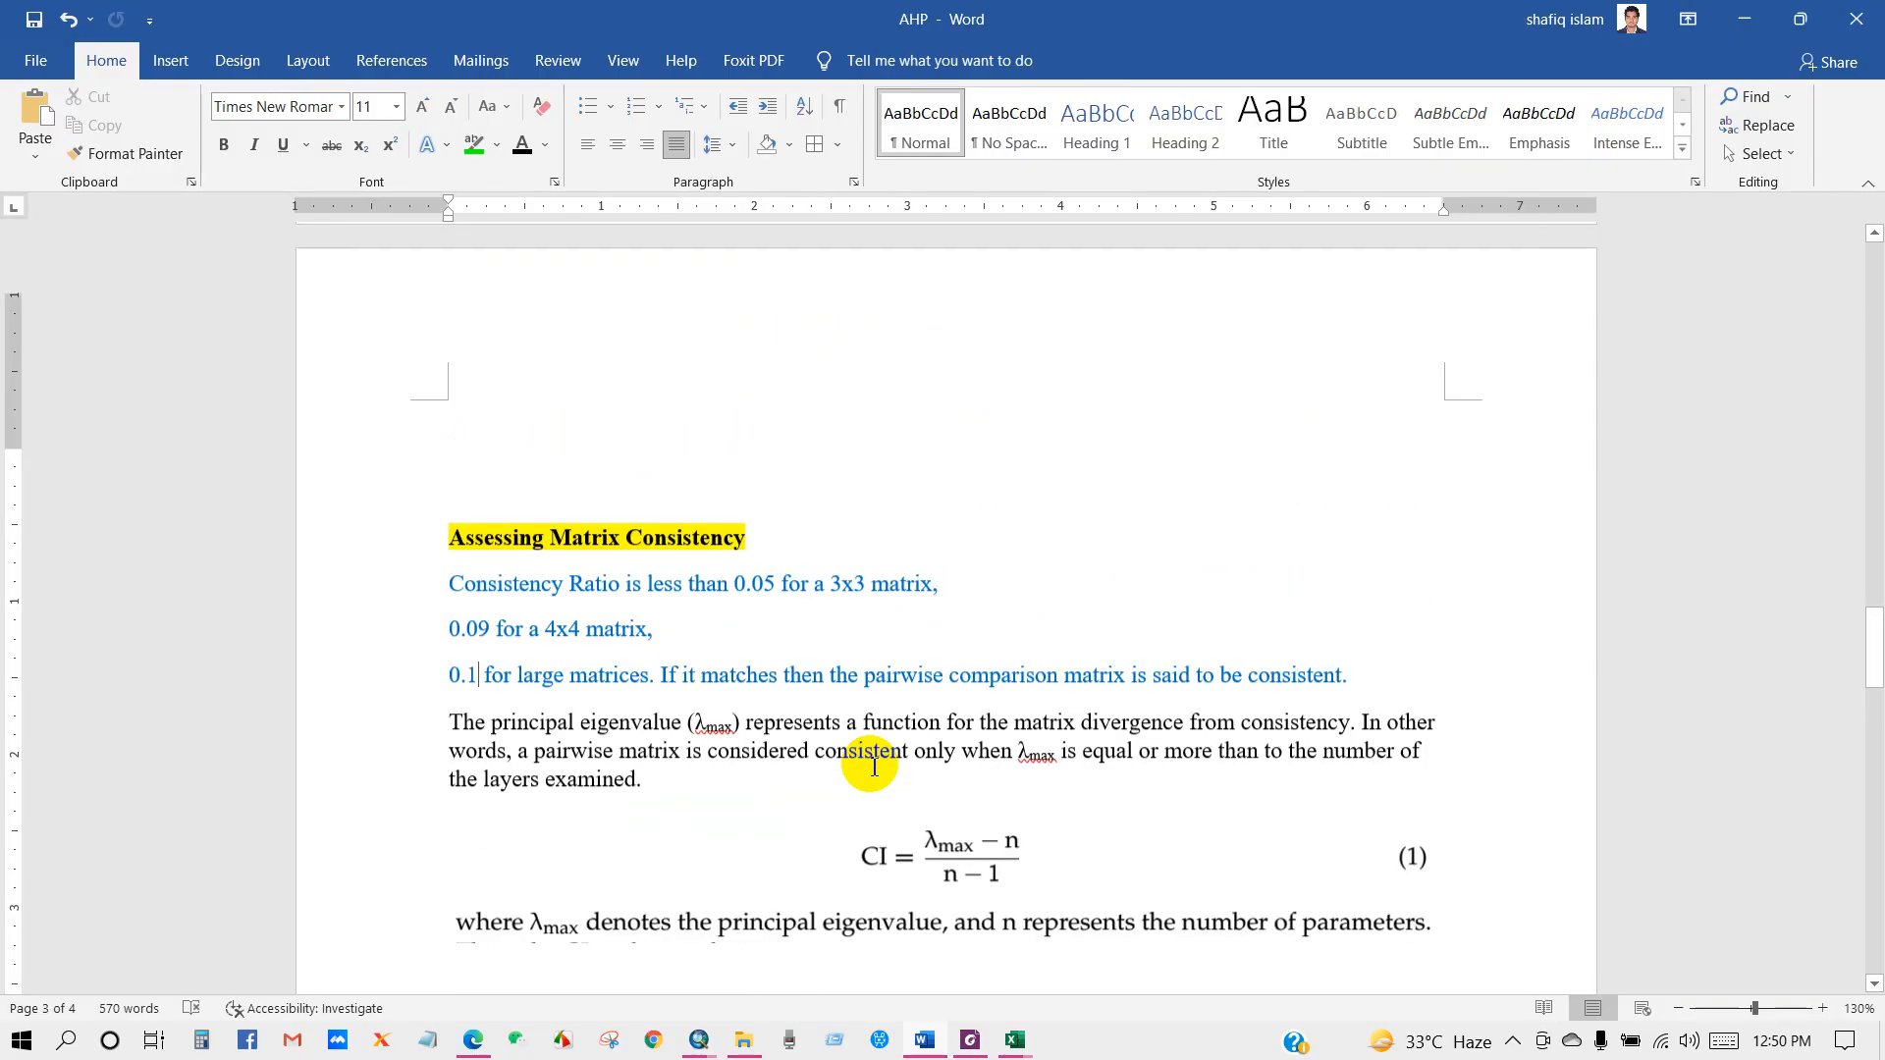
pyautogui.scroll(2, 875, 767)
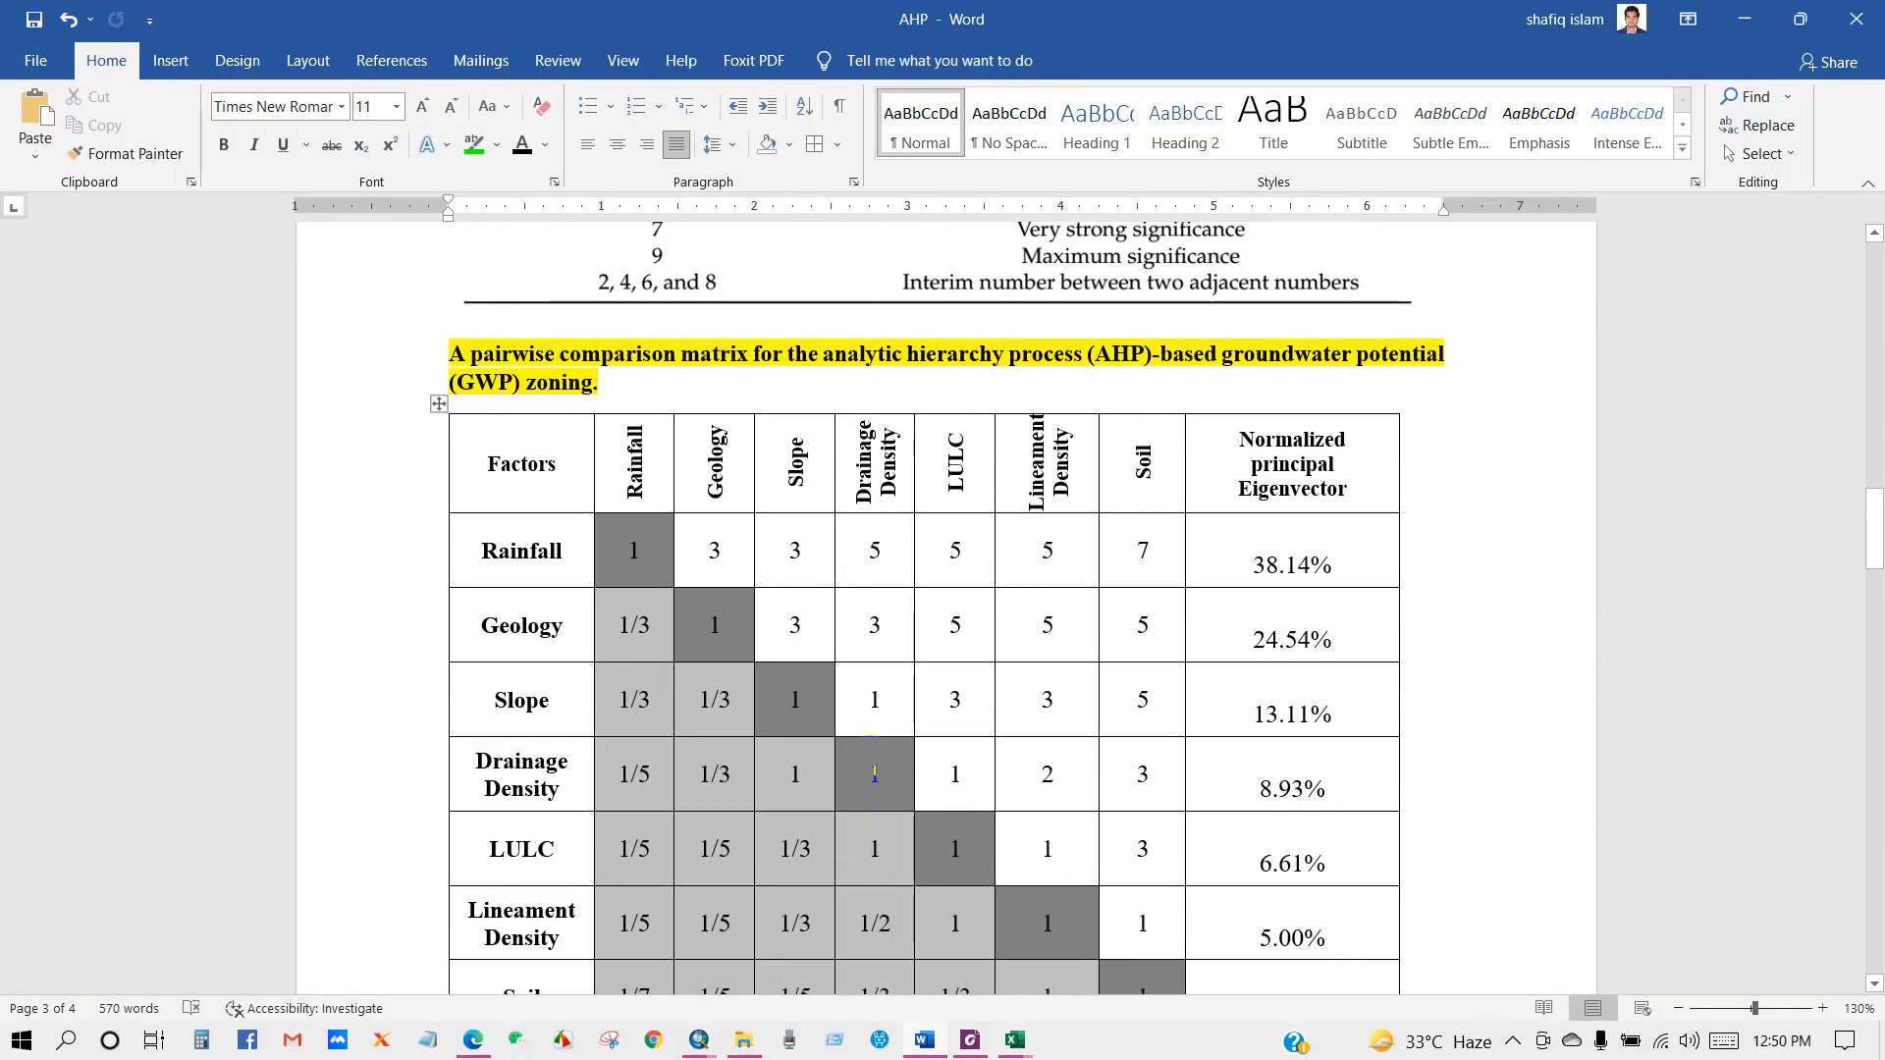
pyautogui.scroll(-2, 864, 762)
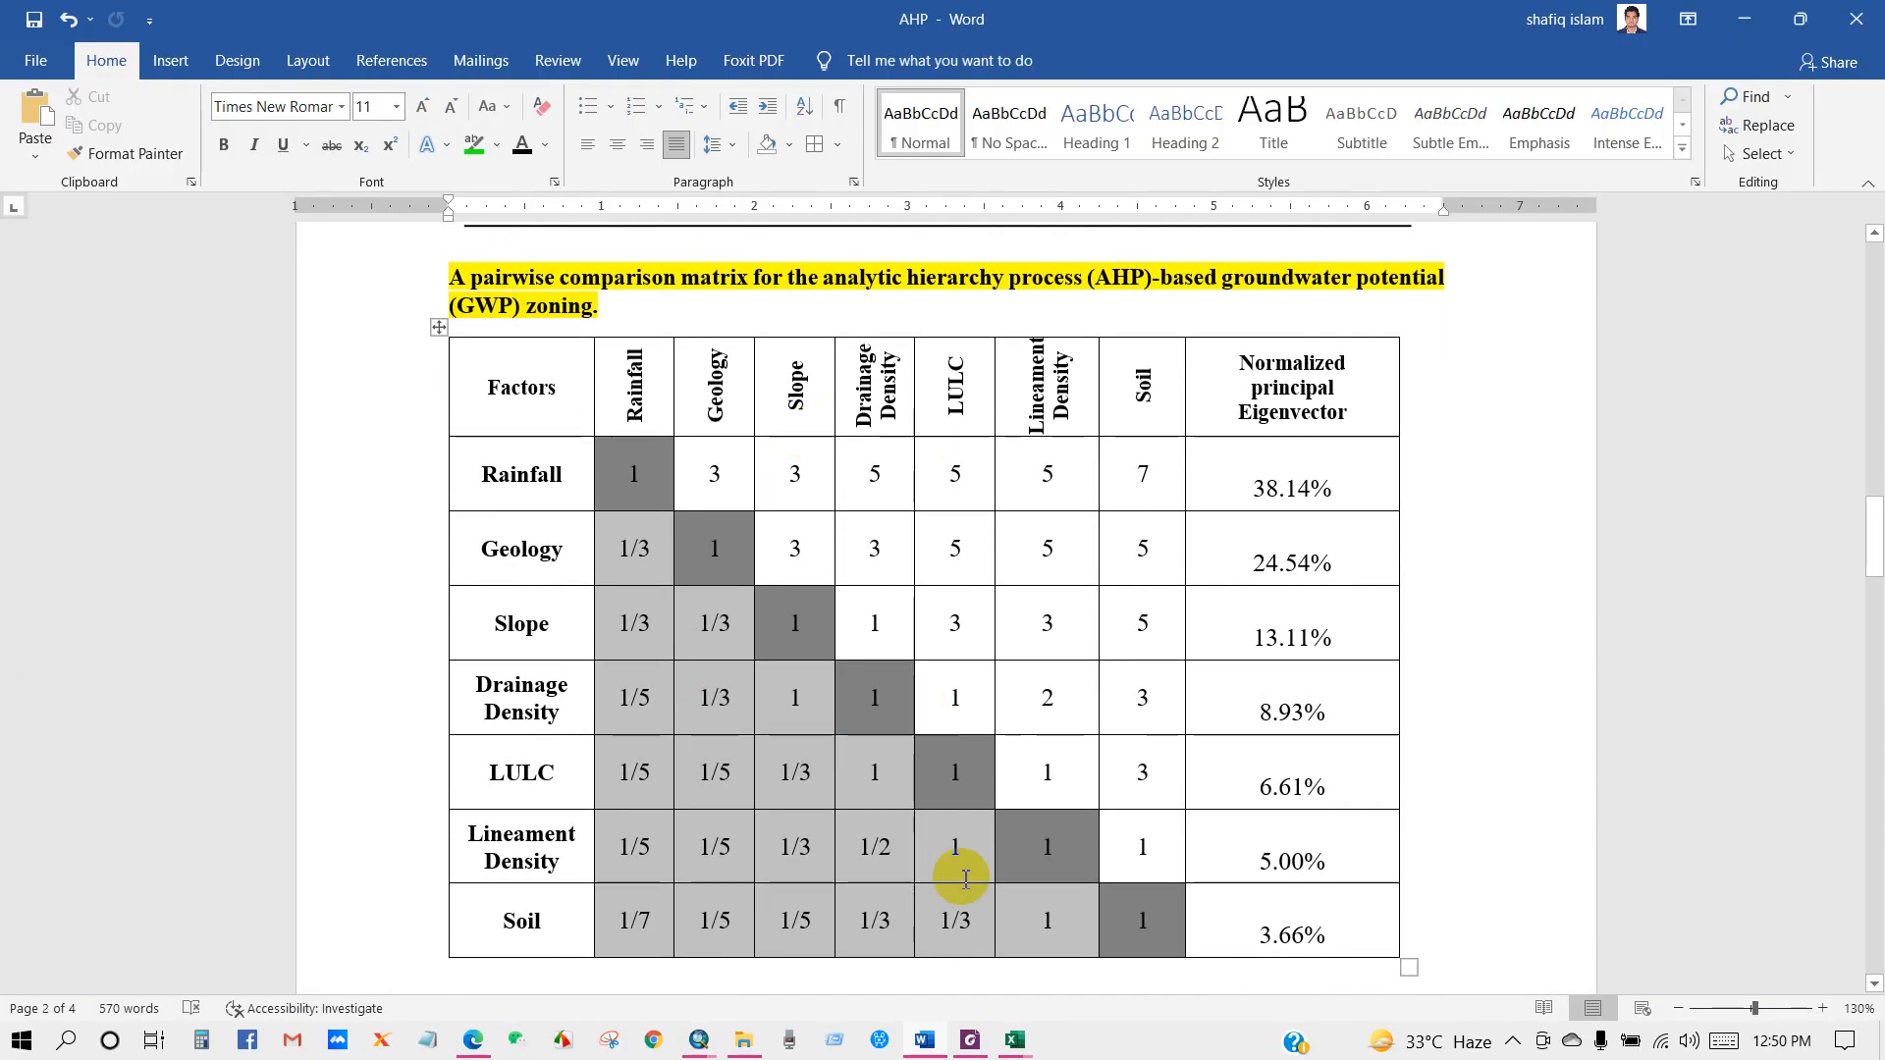
# Switch to the AHP_Cal workbook in Excel and examine the Summary sheet's weights, consistency ratio, comparison matrix and normalized principal eigenvector
pyautogui.click(1015, 1041)
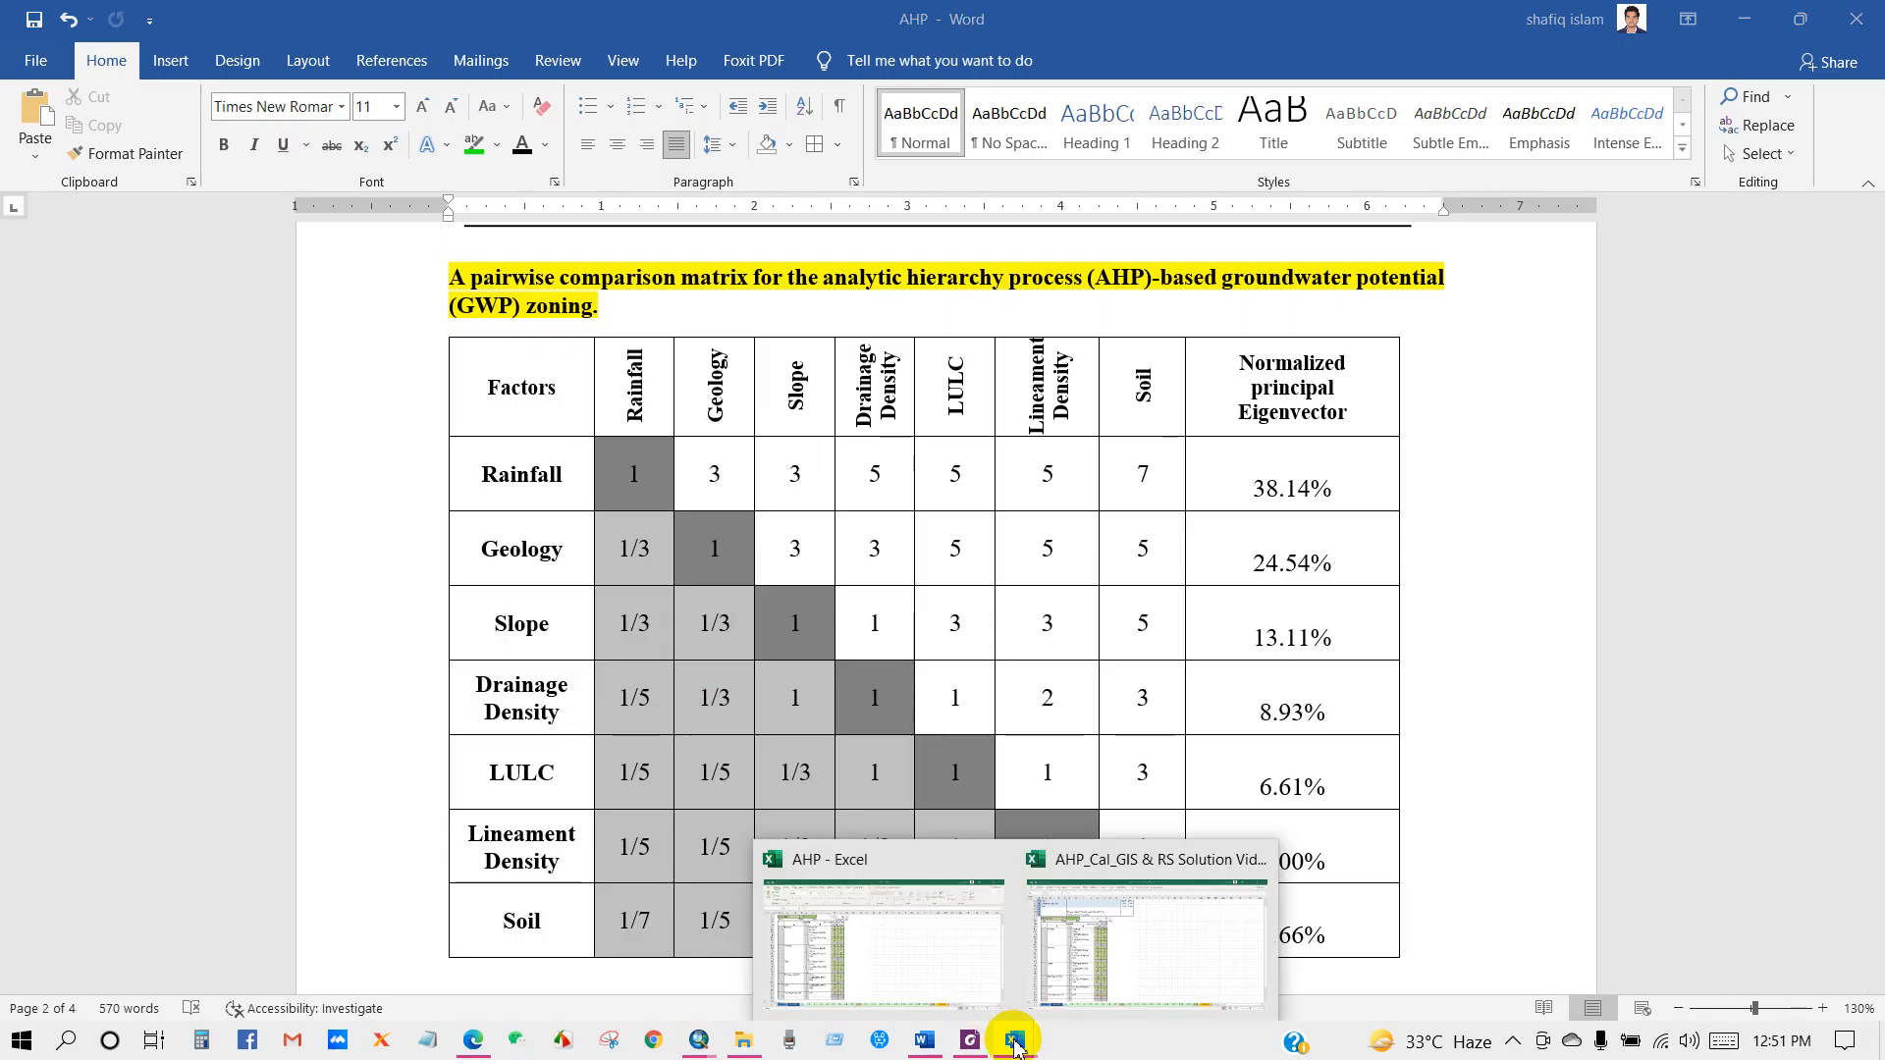
pyautogui.click(1138, 957)
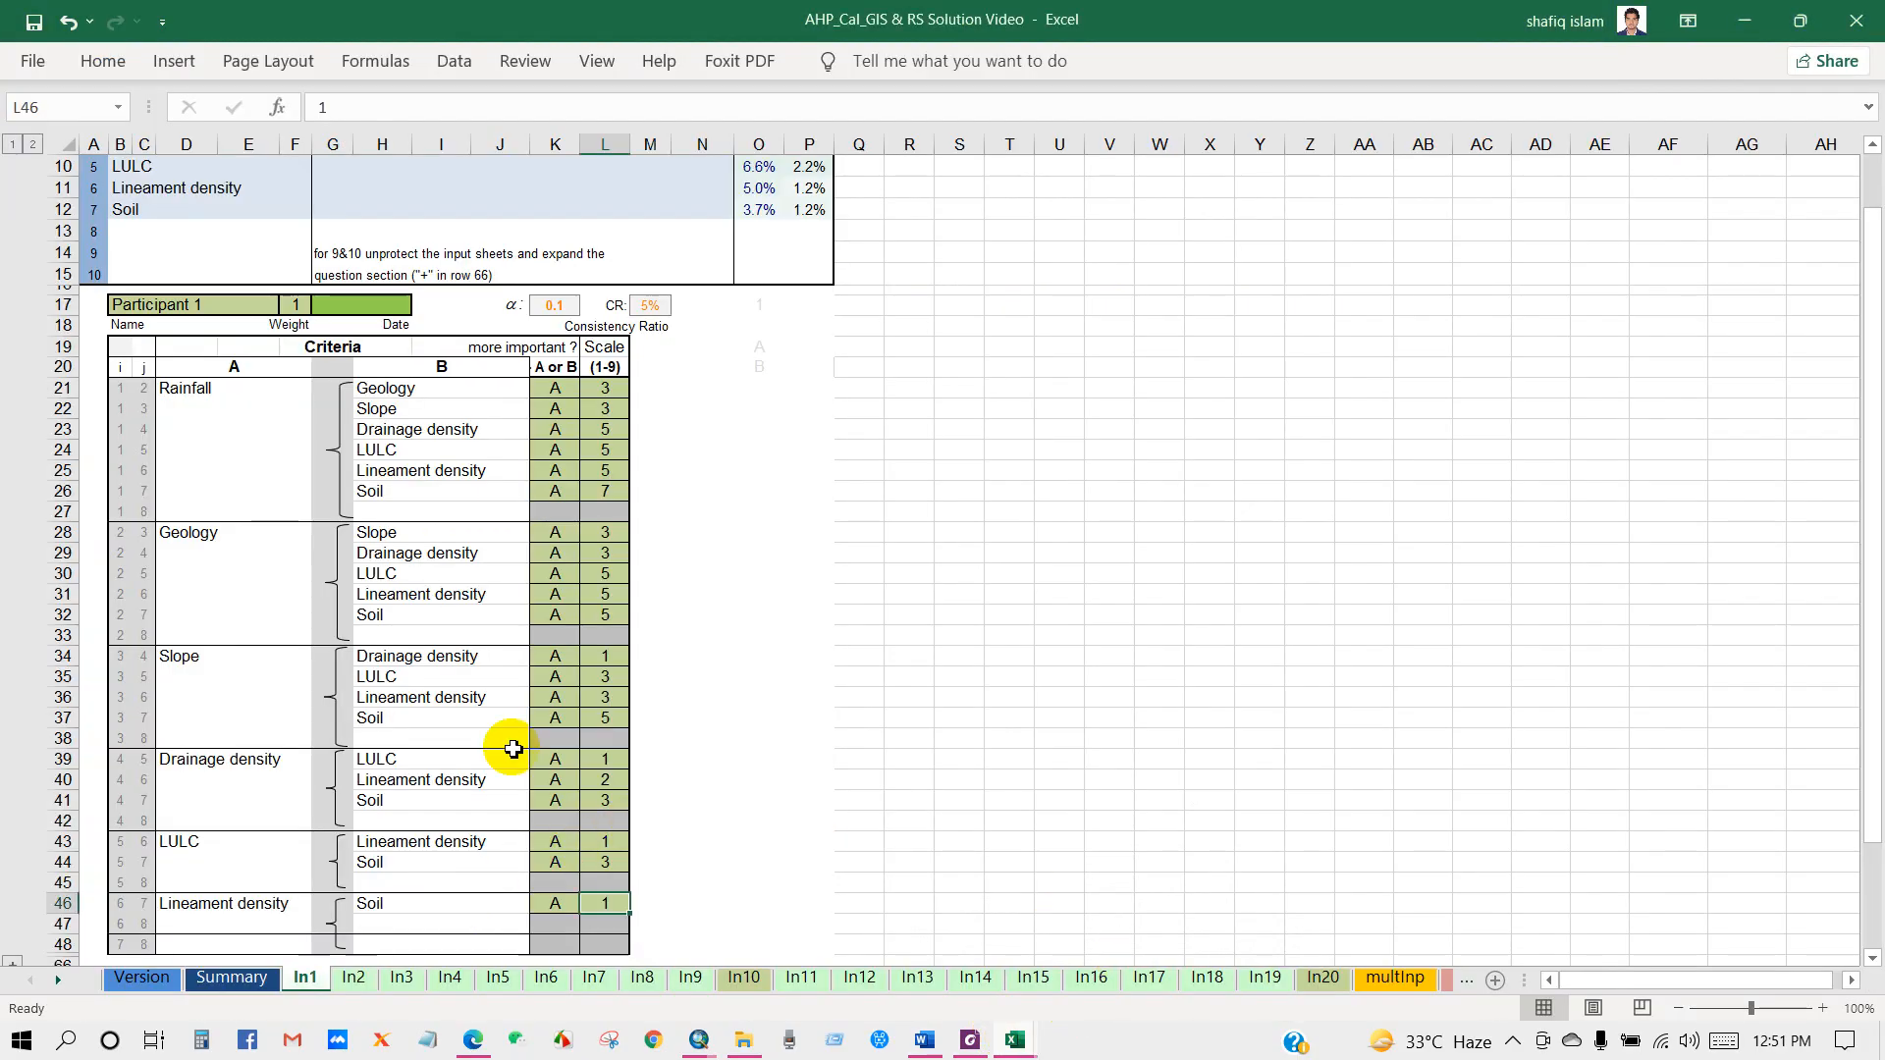
pyautogui.scroll(3, 461, 884)
pyautogui.scroll(-1, 441, 891)
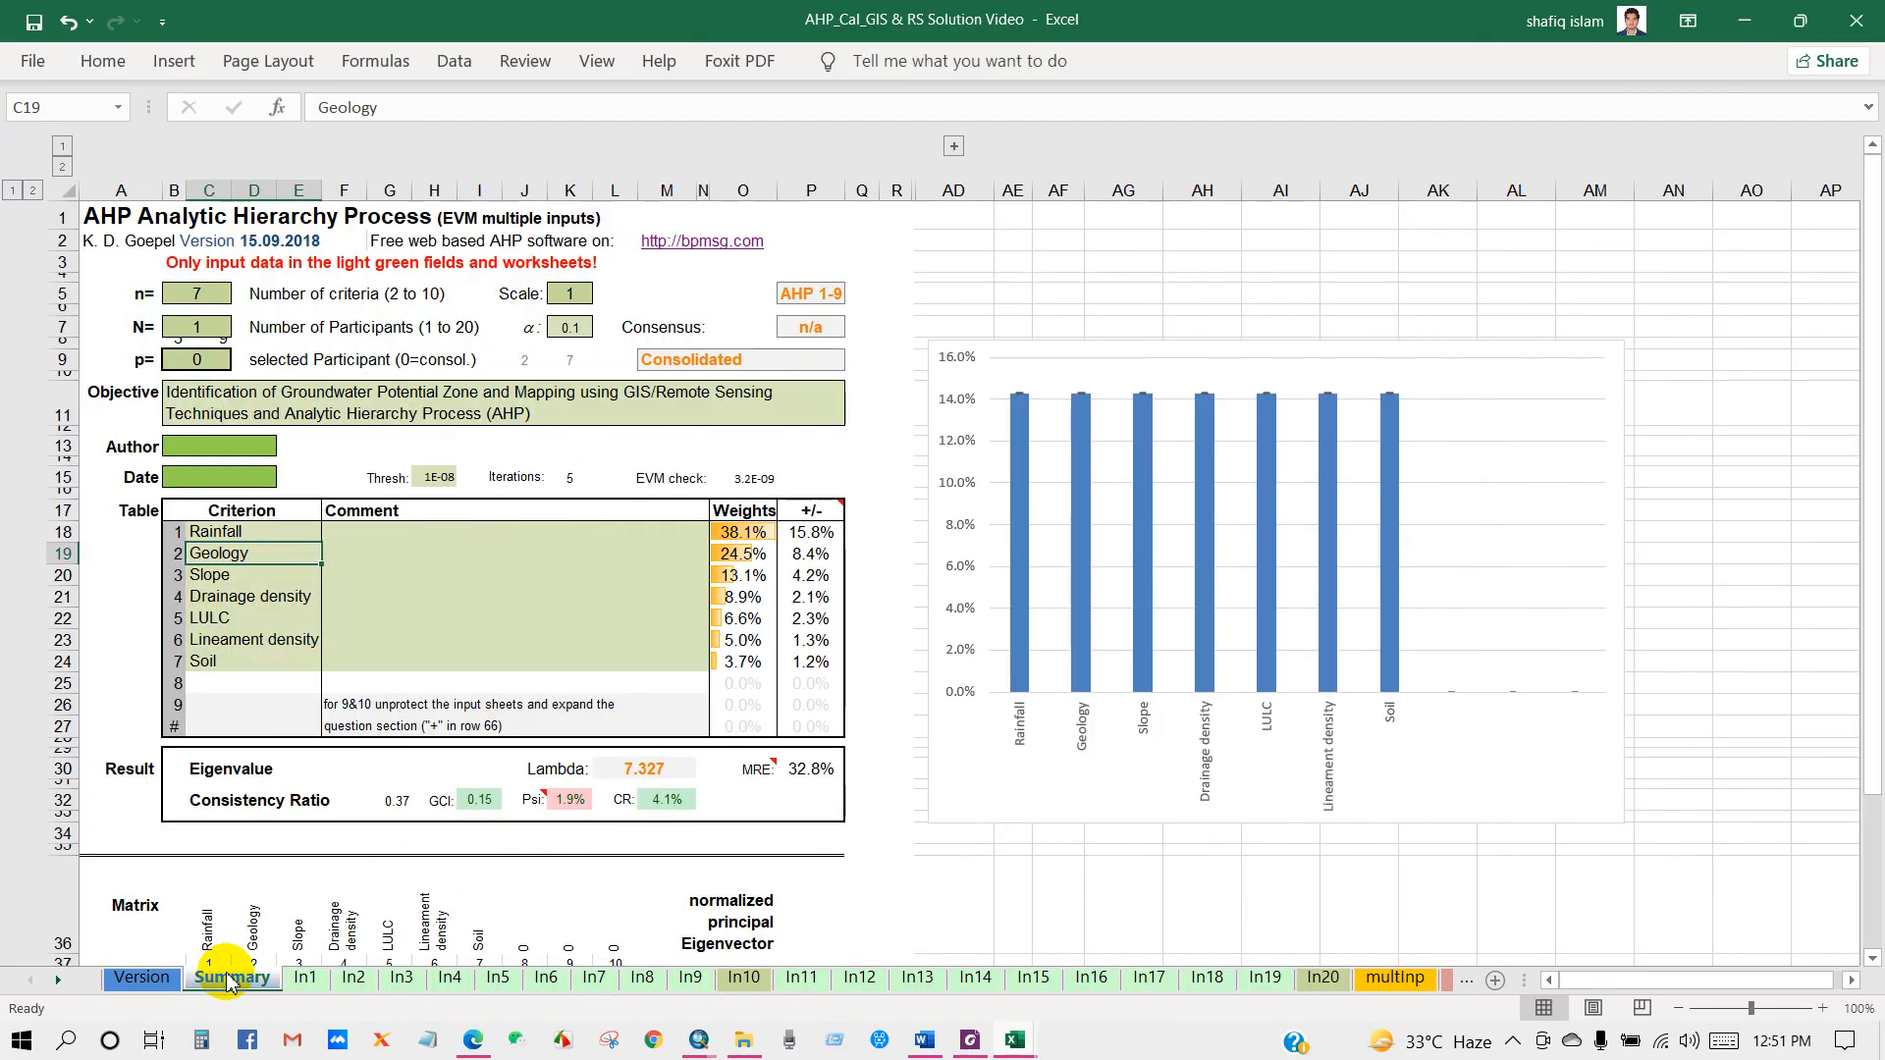
pyautogui.click(231, 977)
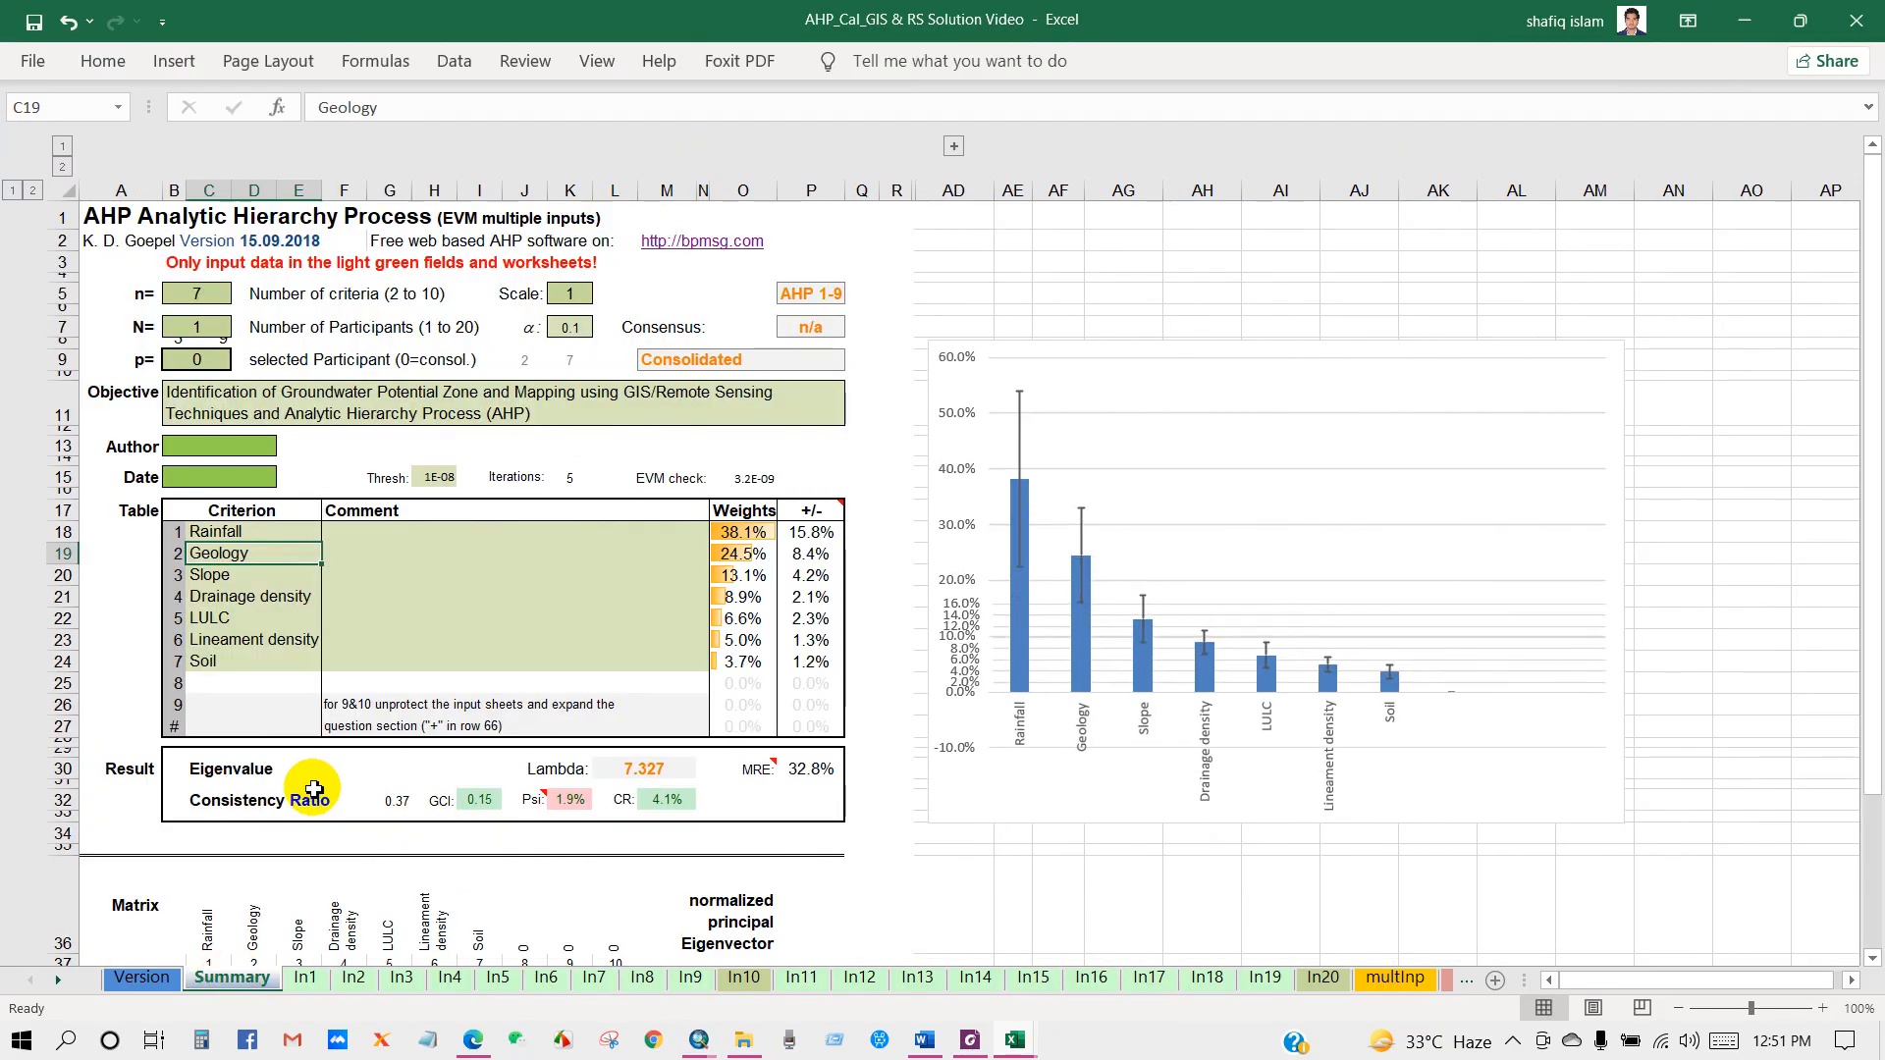
pyautogui.scroll(-3, 305, 766)
pyautogui.scroll(-3, 307, 740)
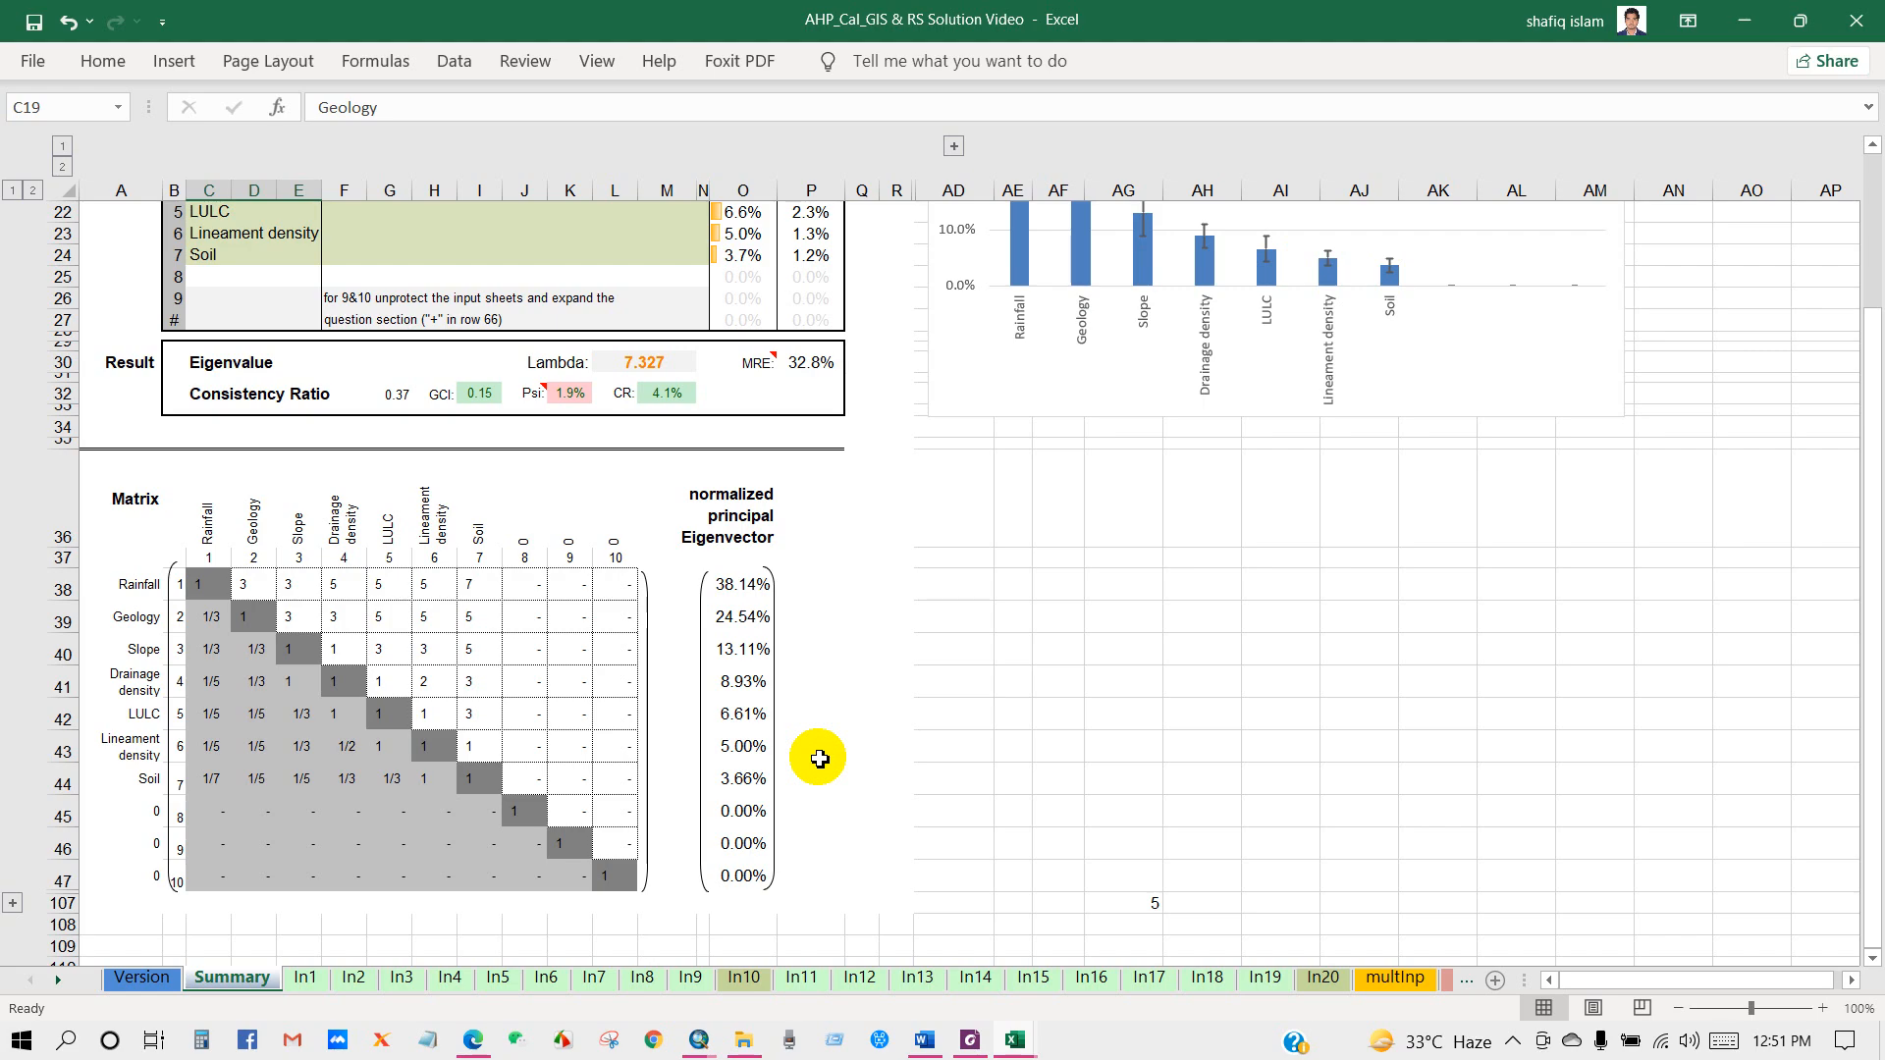
pyautogui.scroll(4, 818, 757)
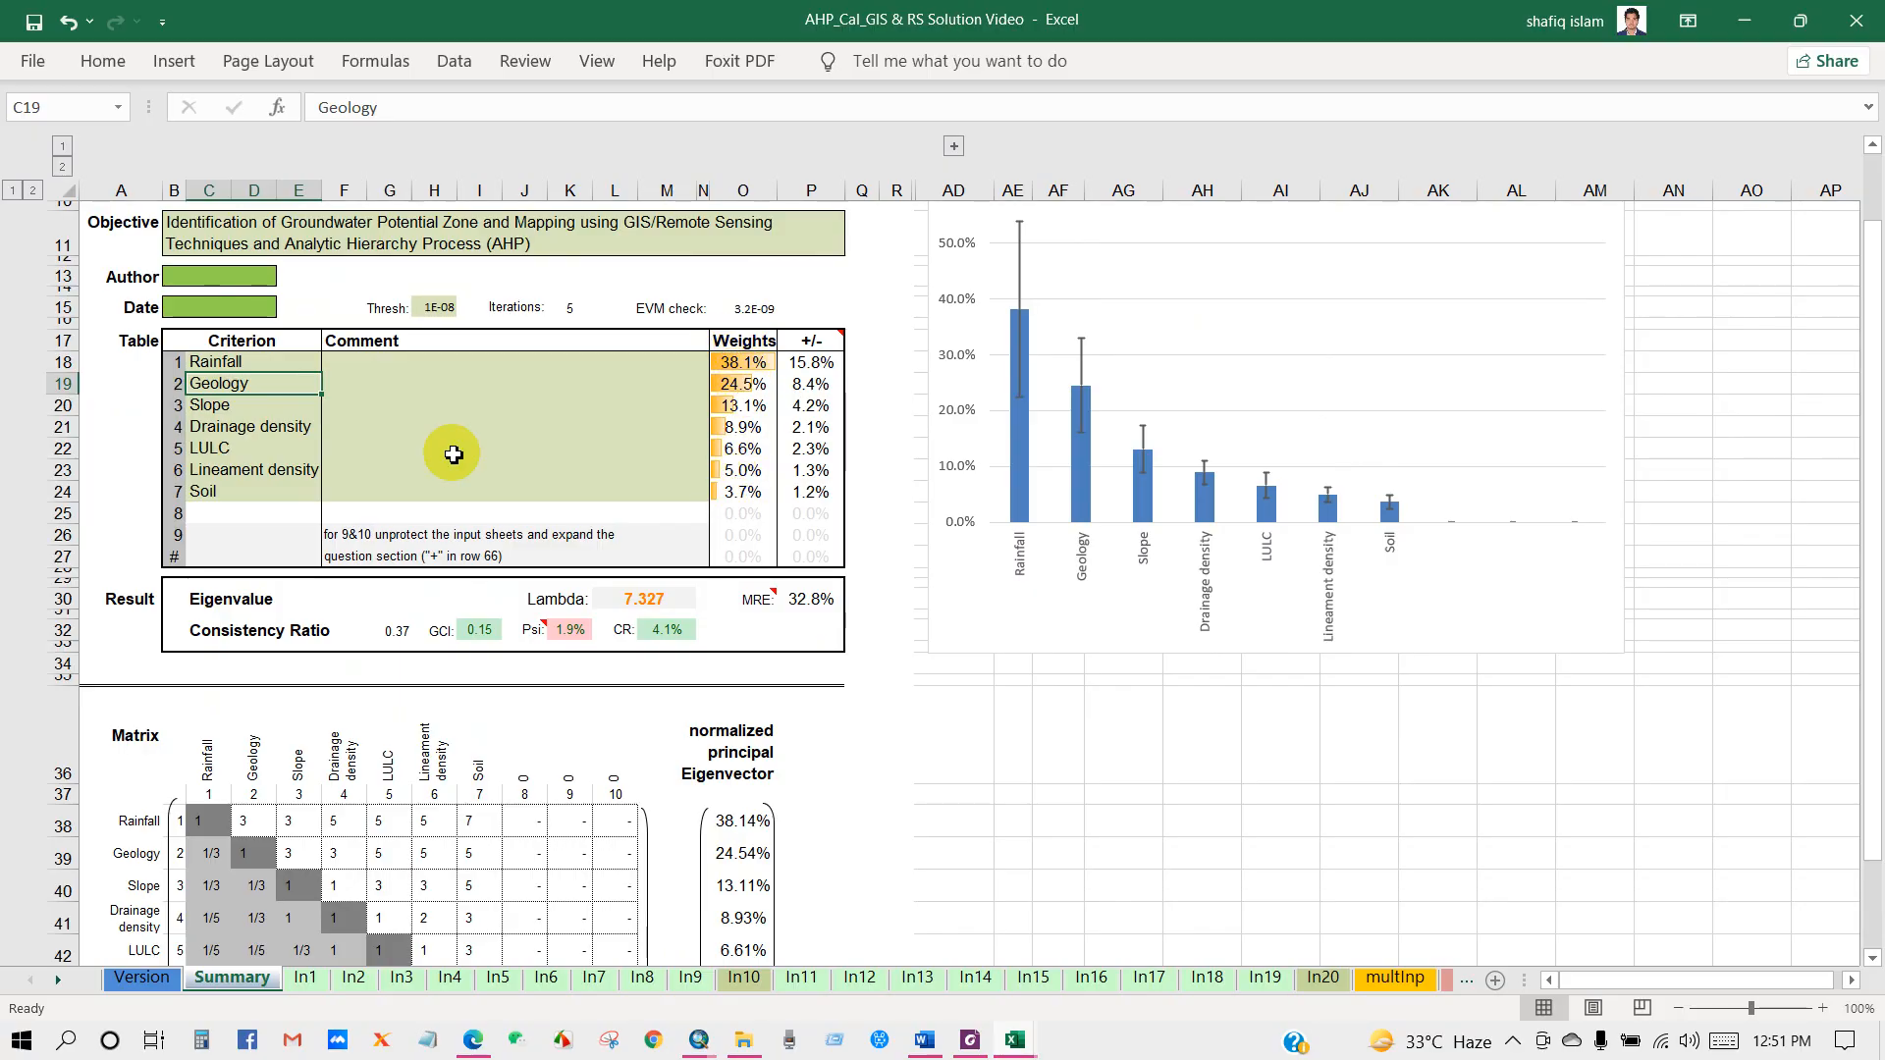
# Review the weight of each criterion from Rainfall to Soil in the Summary sheet's criteria table
pyautogui.click(208, 362)
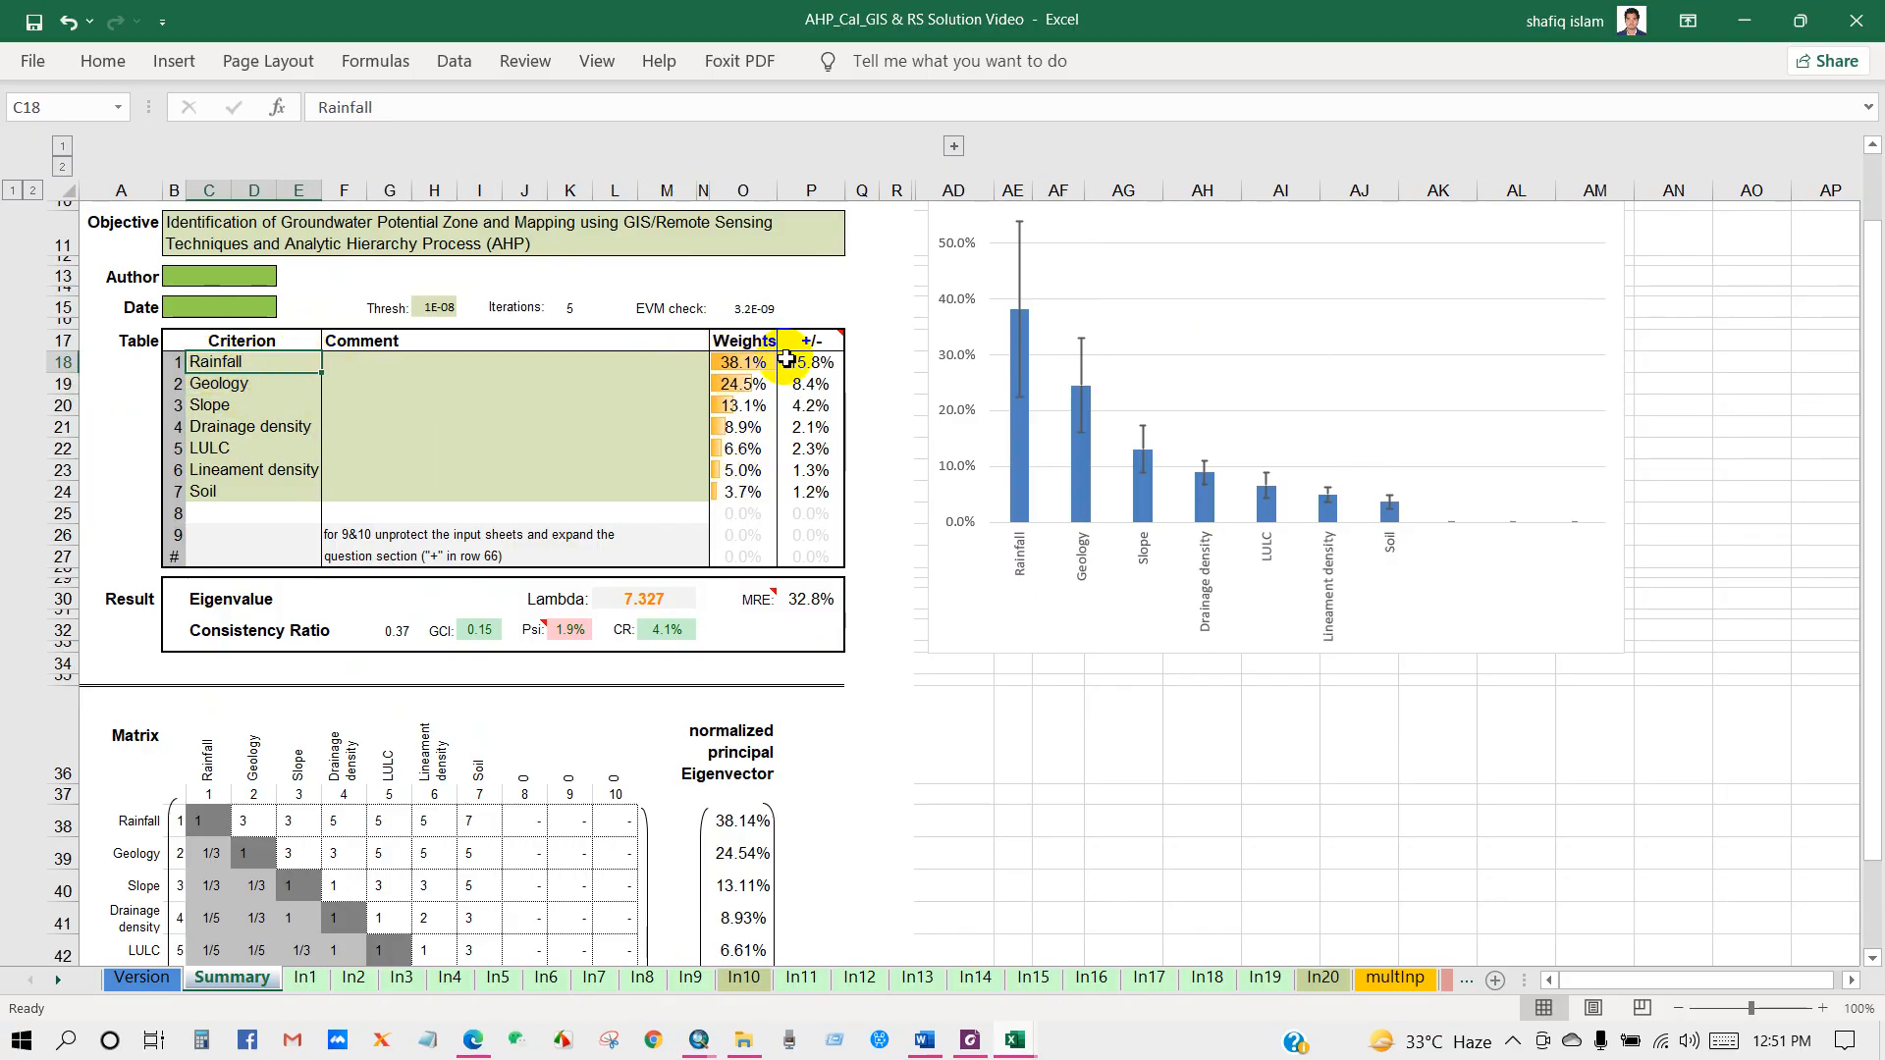
pyautogui.click(217, 385)
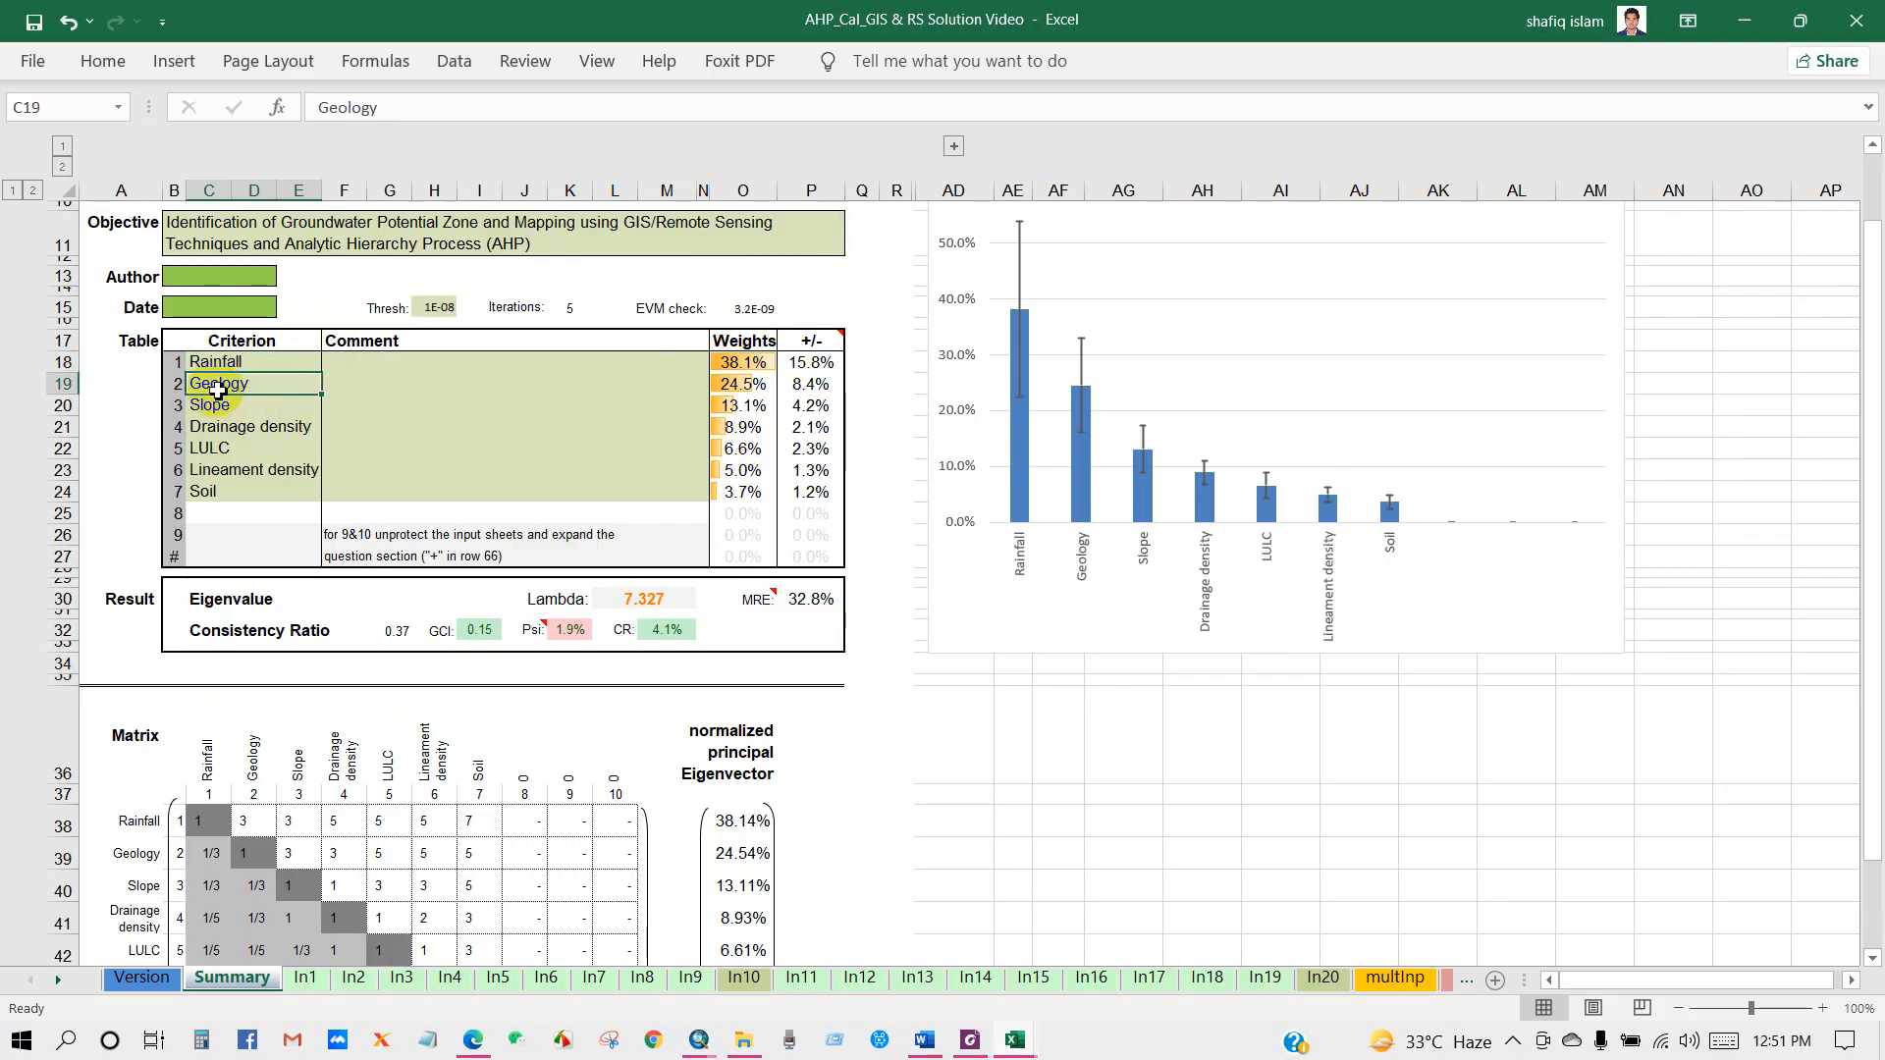
pyautogui.click(731, 386)
pyautogui.click(220, 411)
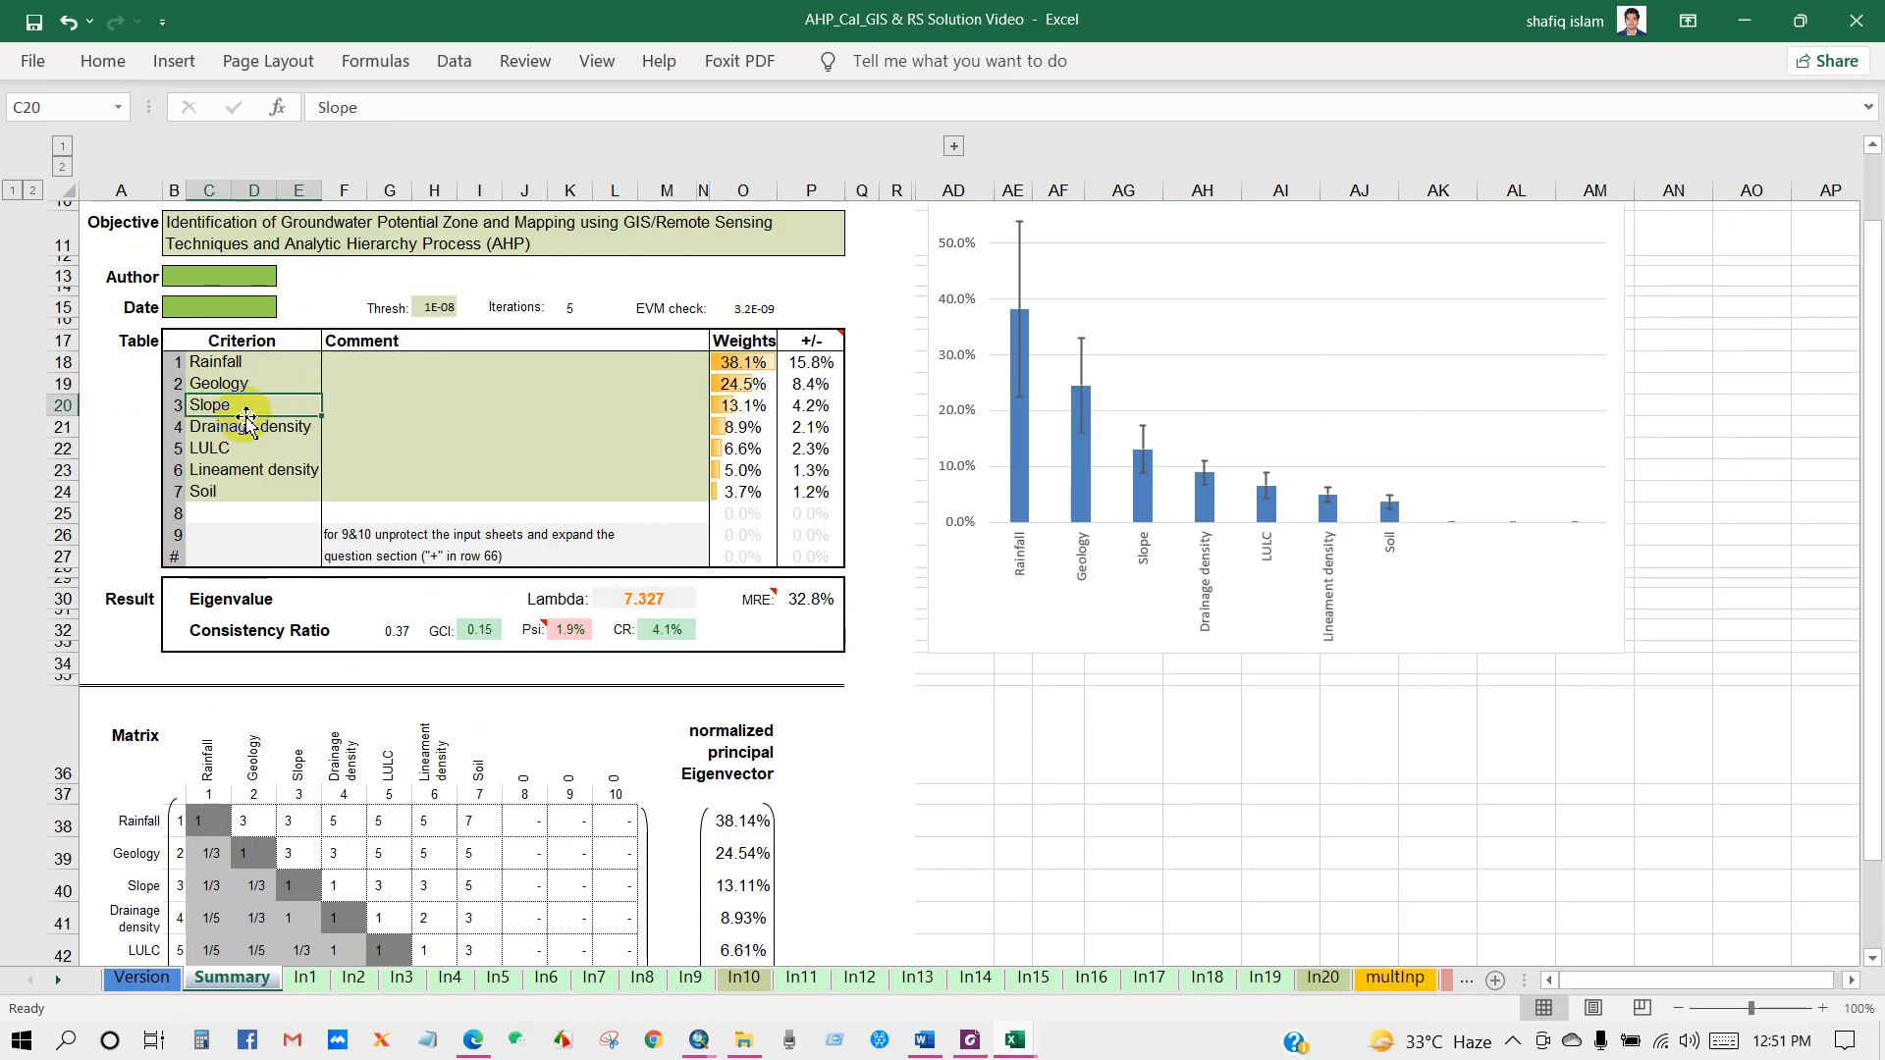
pyautogui.click(265, 427)
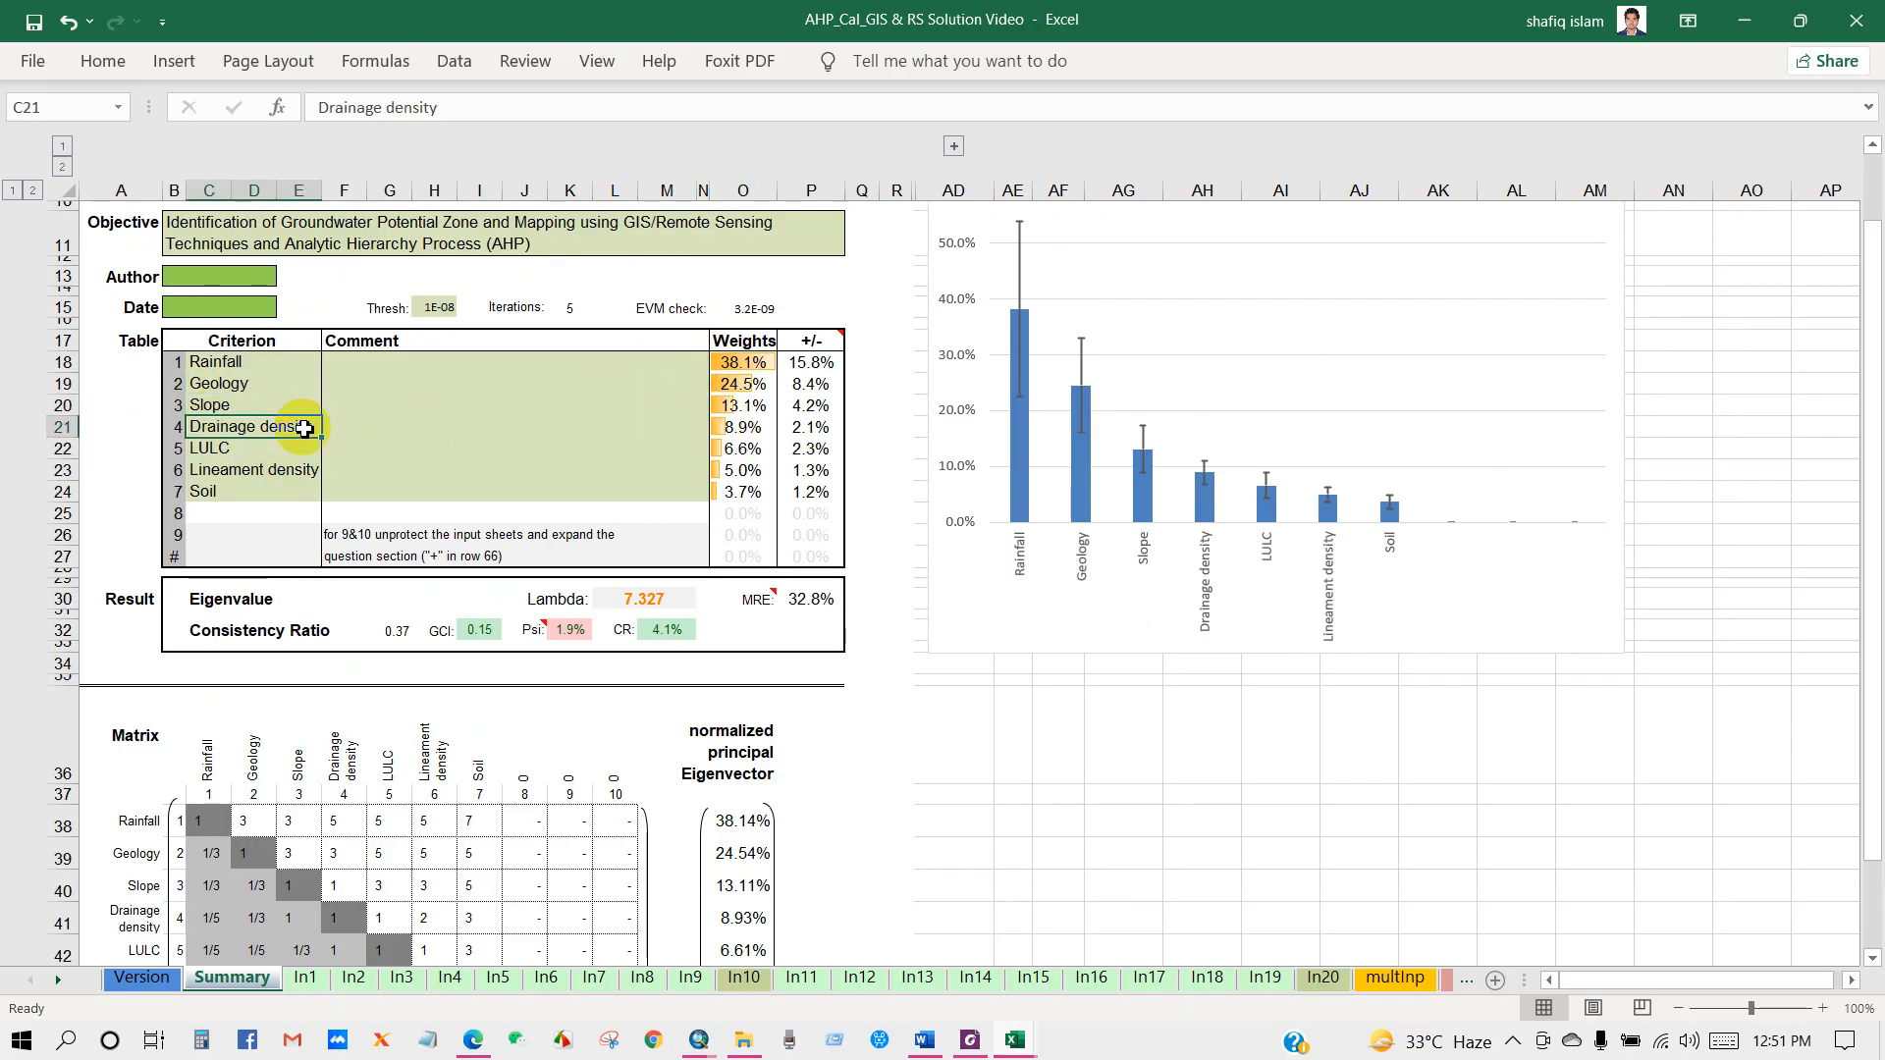
pyautogui.click(741, 427)
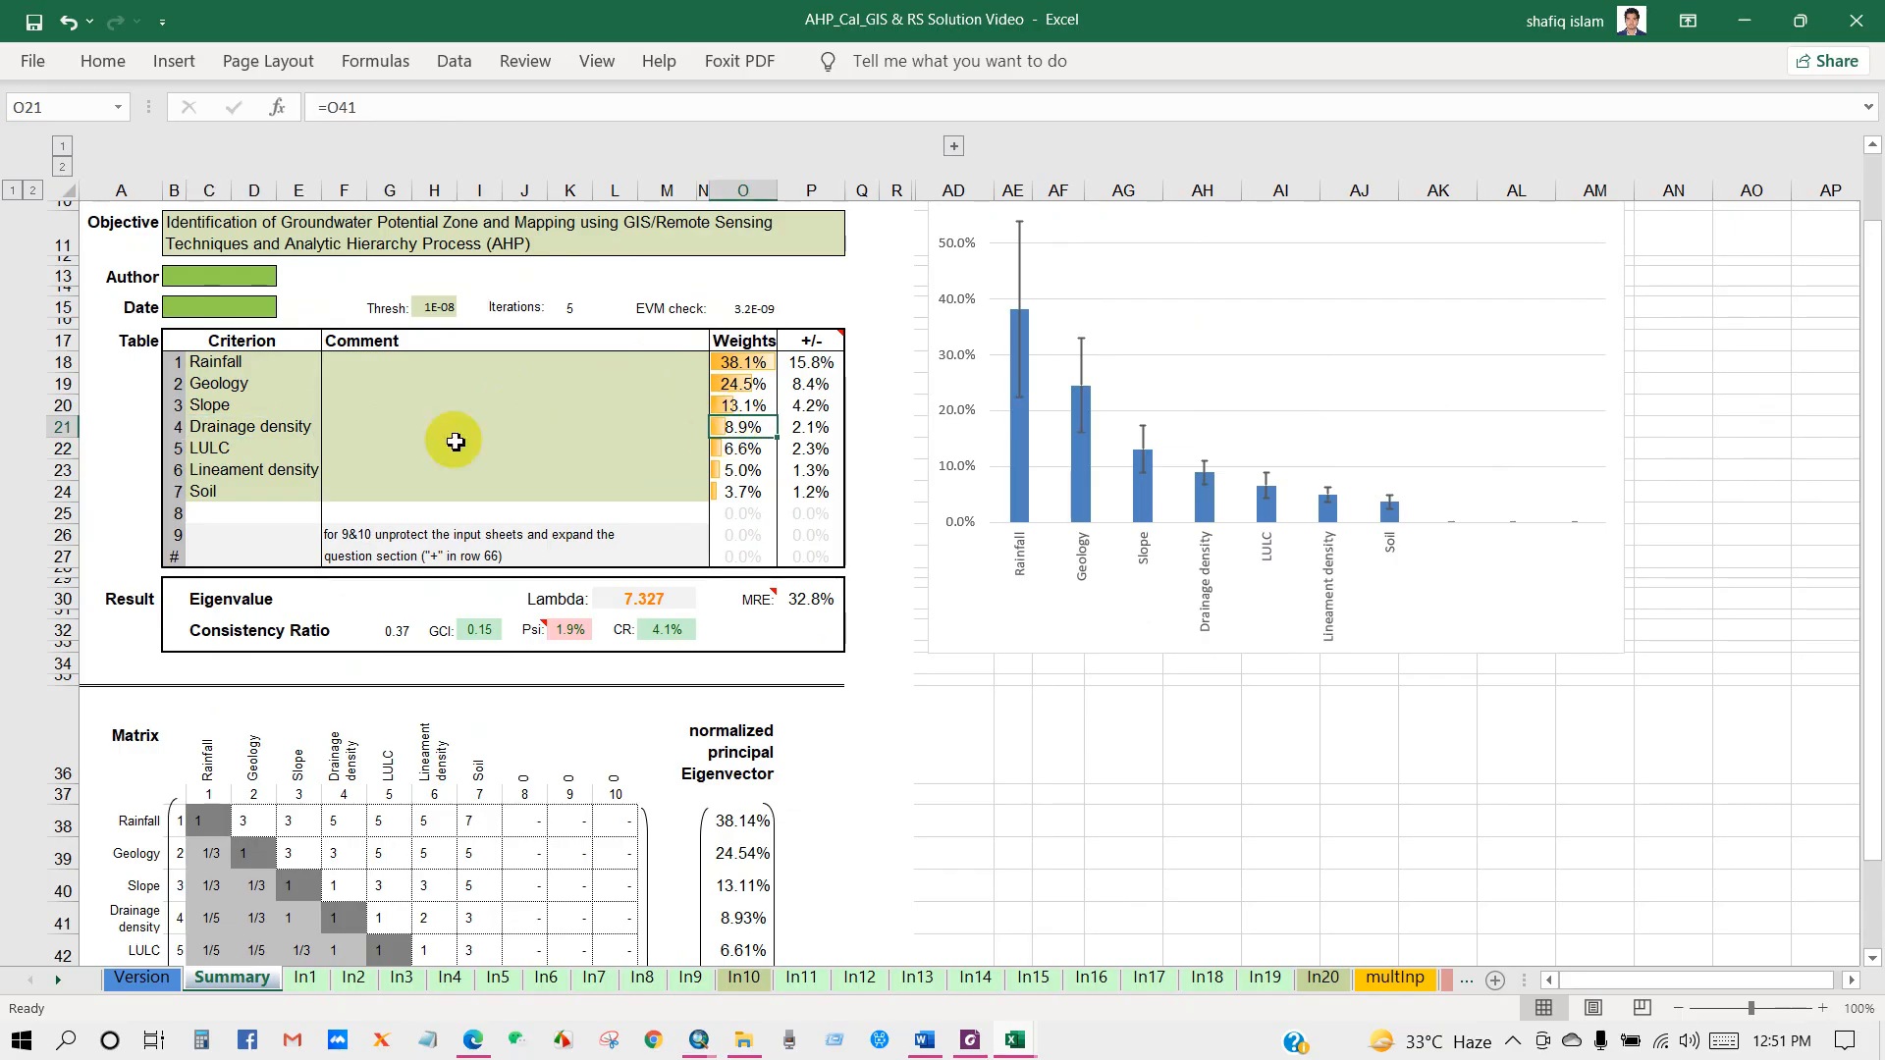
pyautogui.click(216, 448)
pyautogui.click(736, 452)
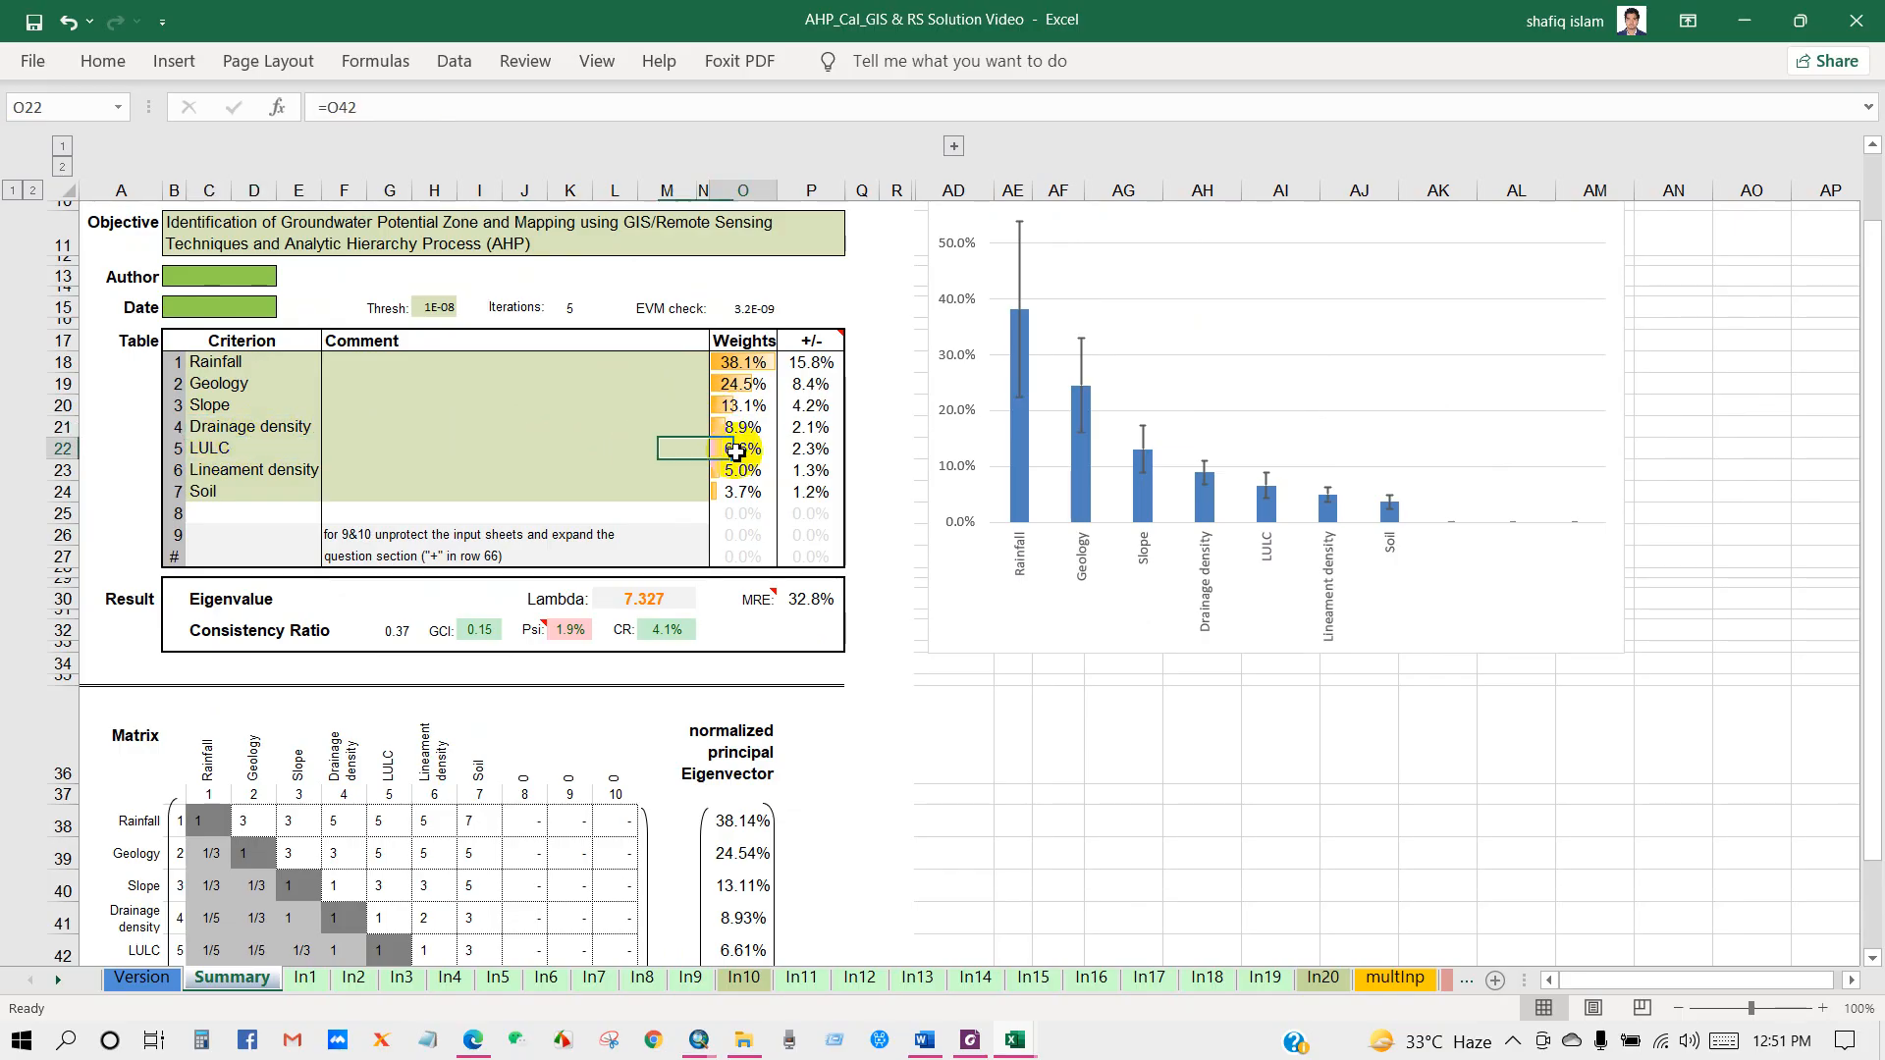
pyautogui.click(287, 474)
pyautogui.click(735, 476)
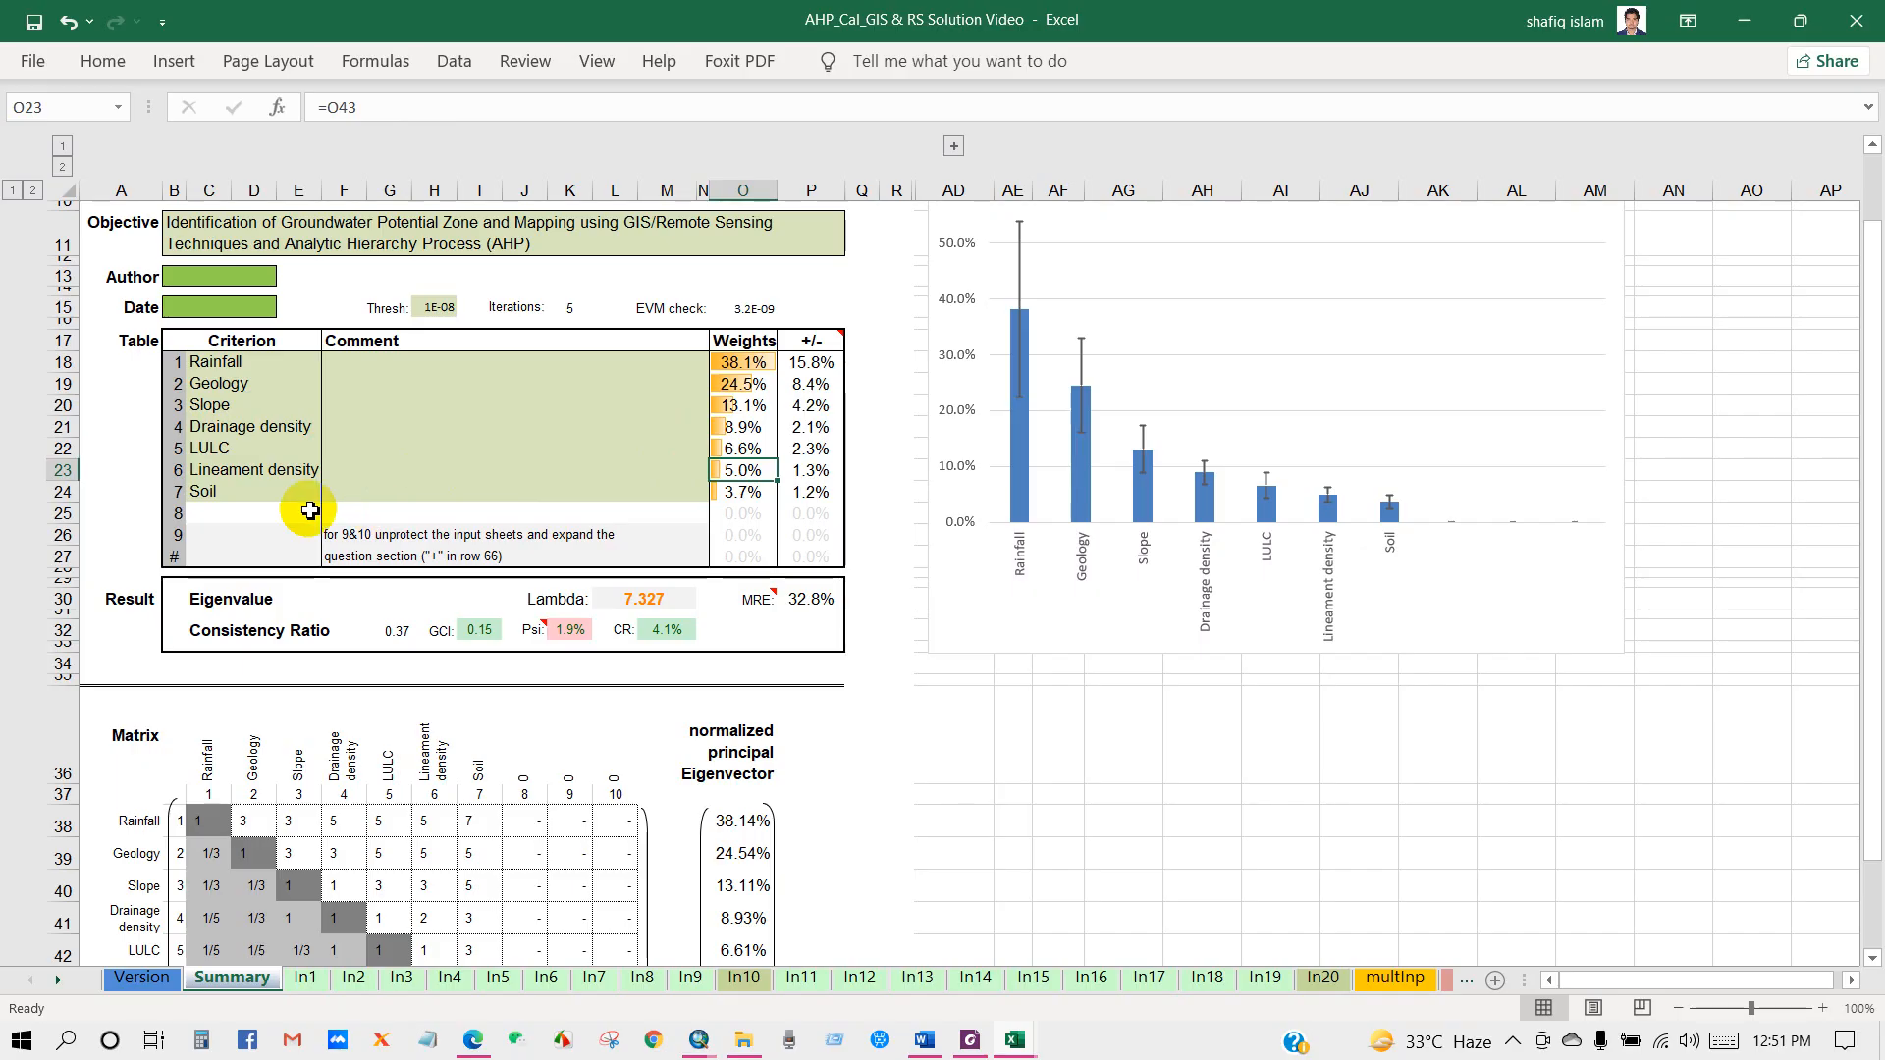
pyautogui.click(234, 496)
pyautogui.click(722, 496)
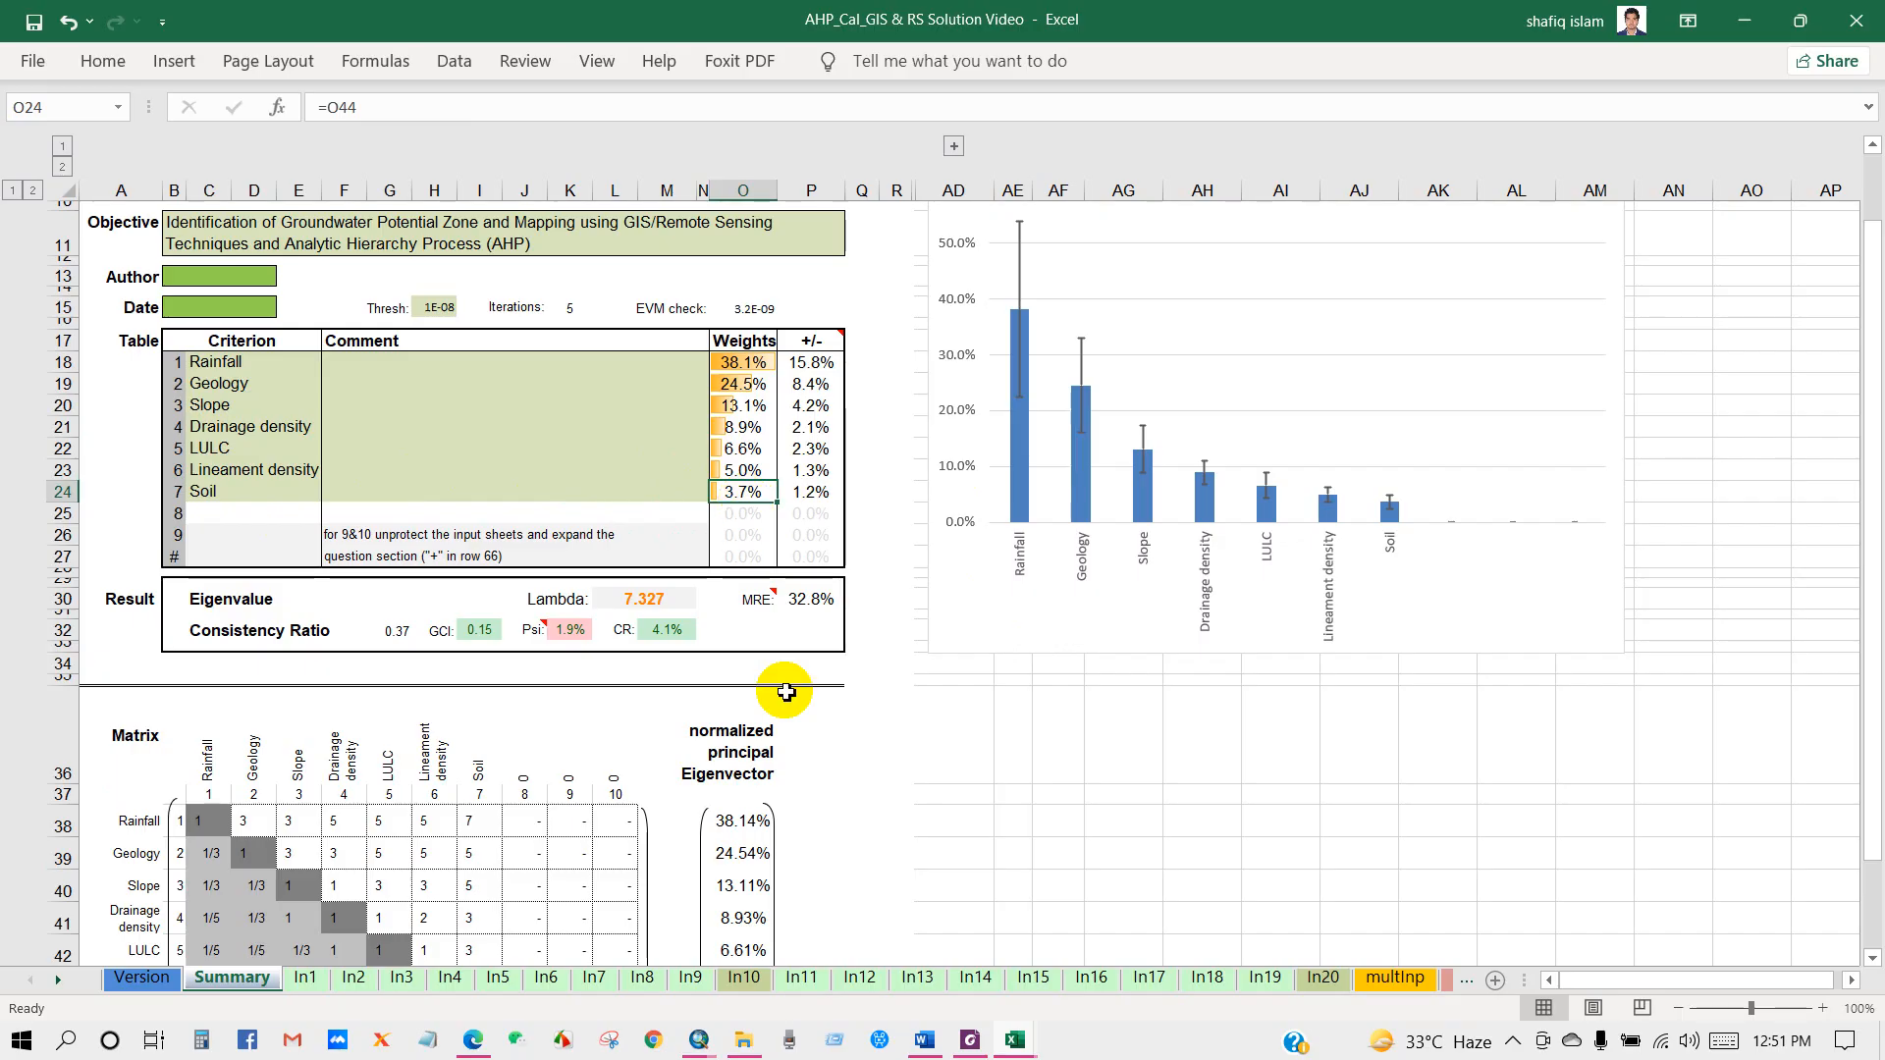
# Switch to the Weighted Overlay dialog in ArcMap to check its influence entries, and return to the Summary sheet weights in Excel
pyautogui.click(700, 1040)
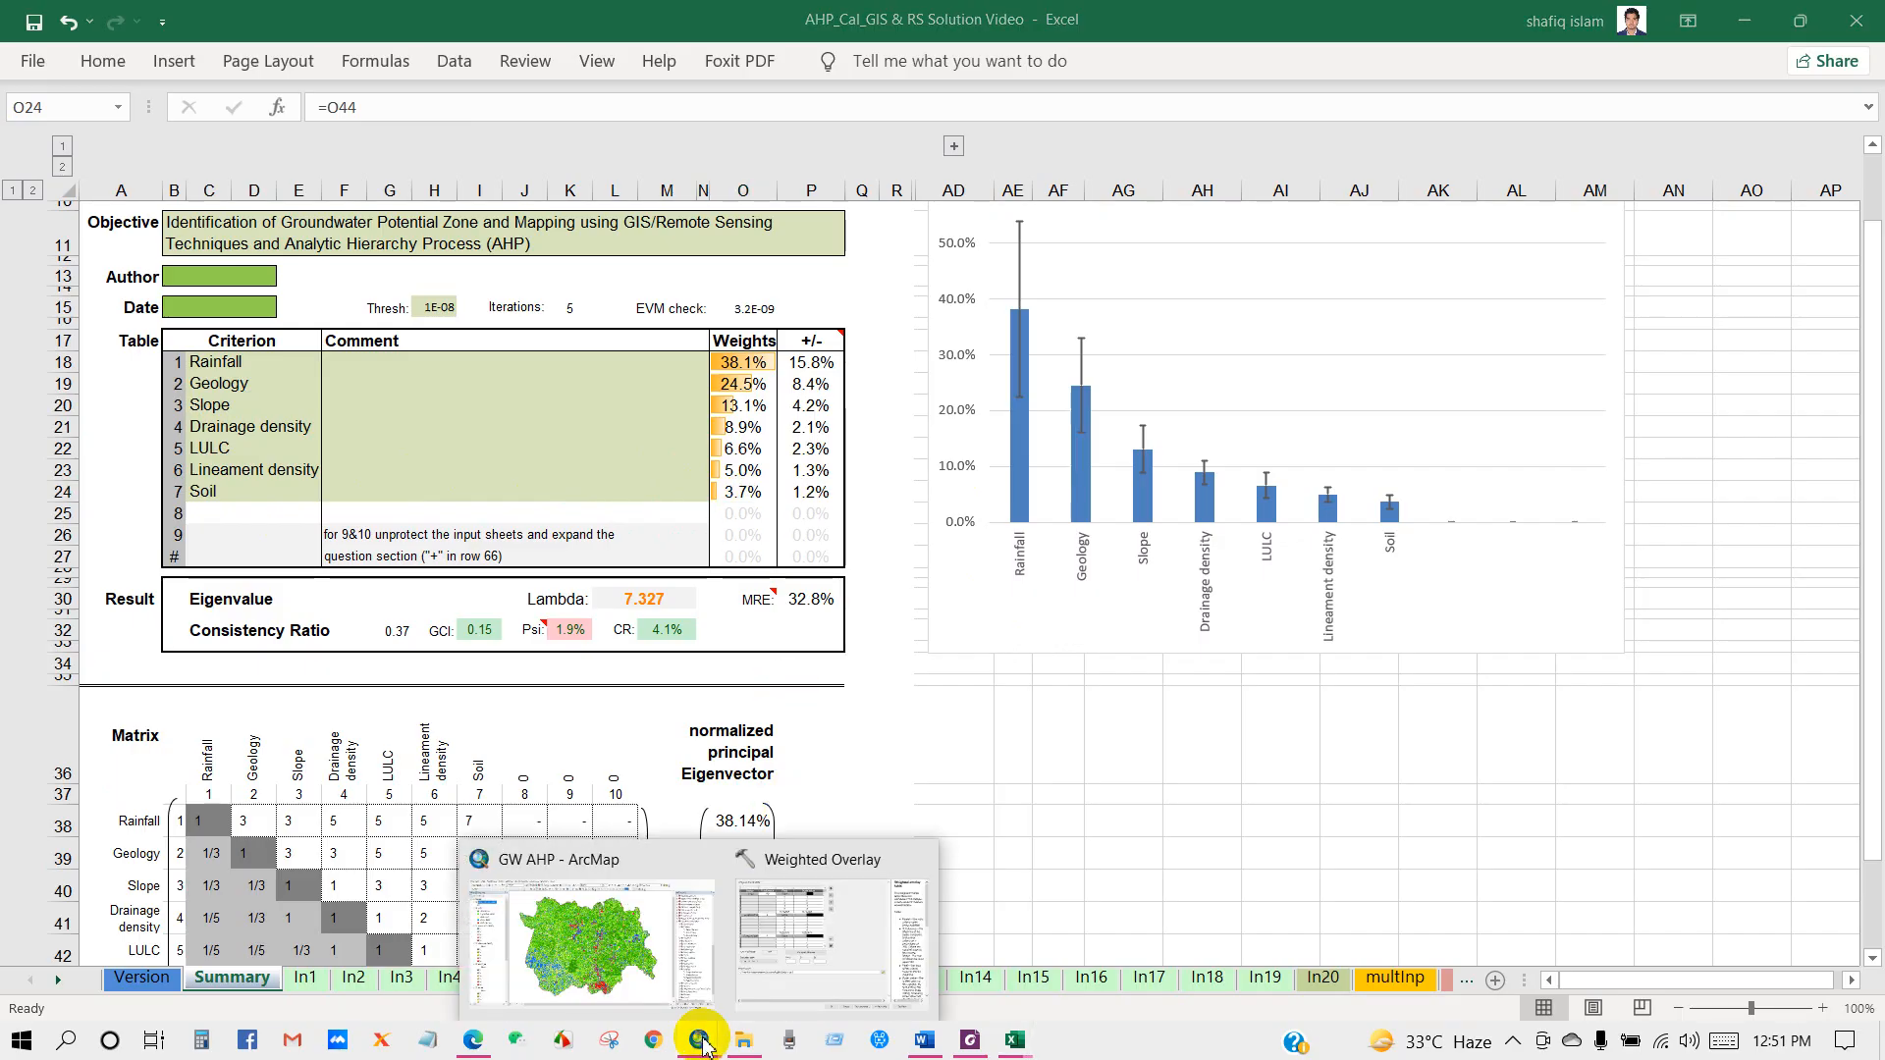
pyautogui.click(785, 933)
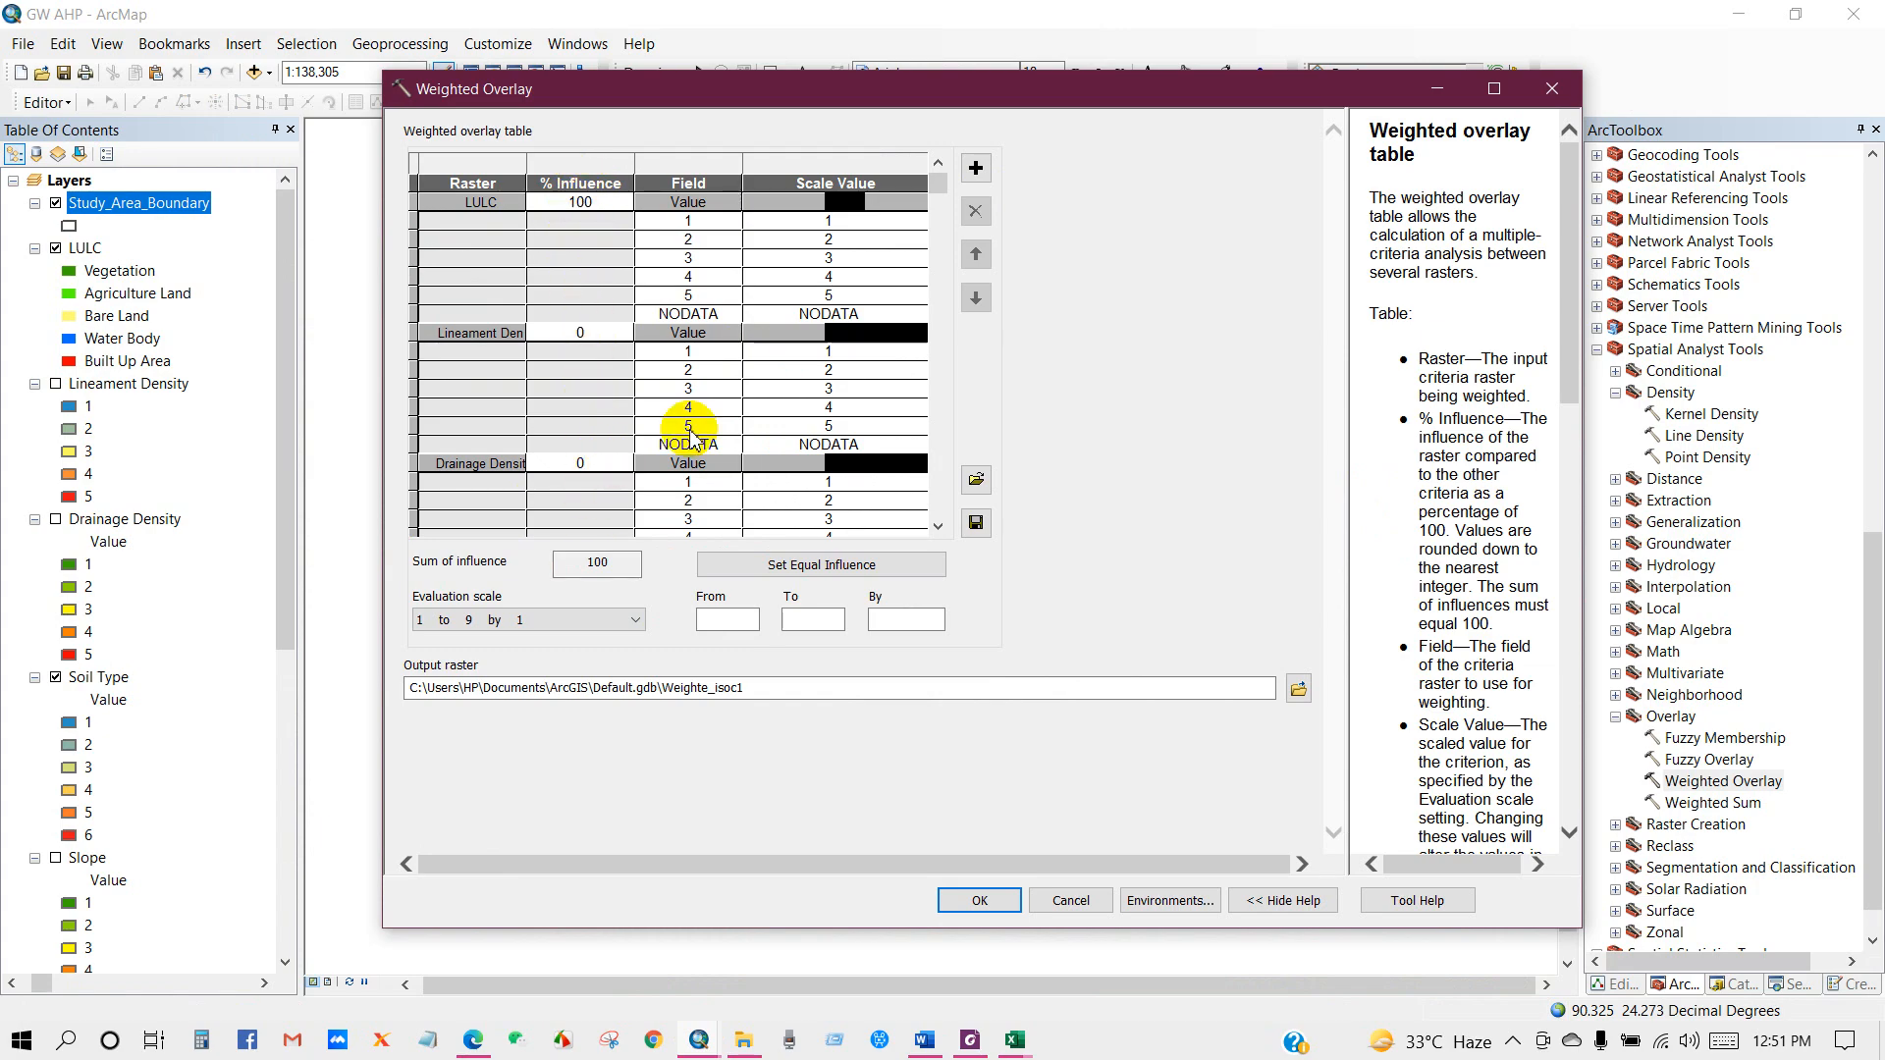
pyautogui.click(1015, 1039)
pyautogui.click(1142, 977)
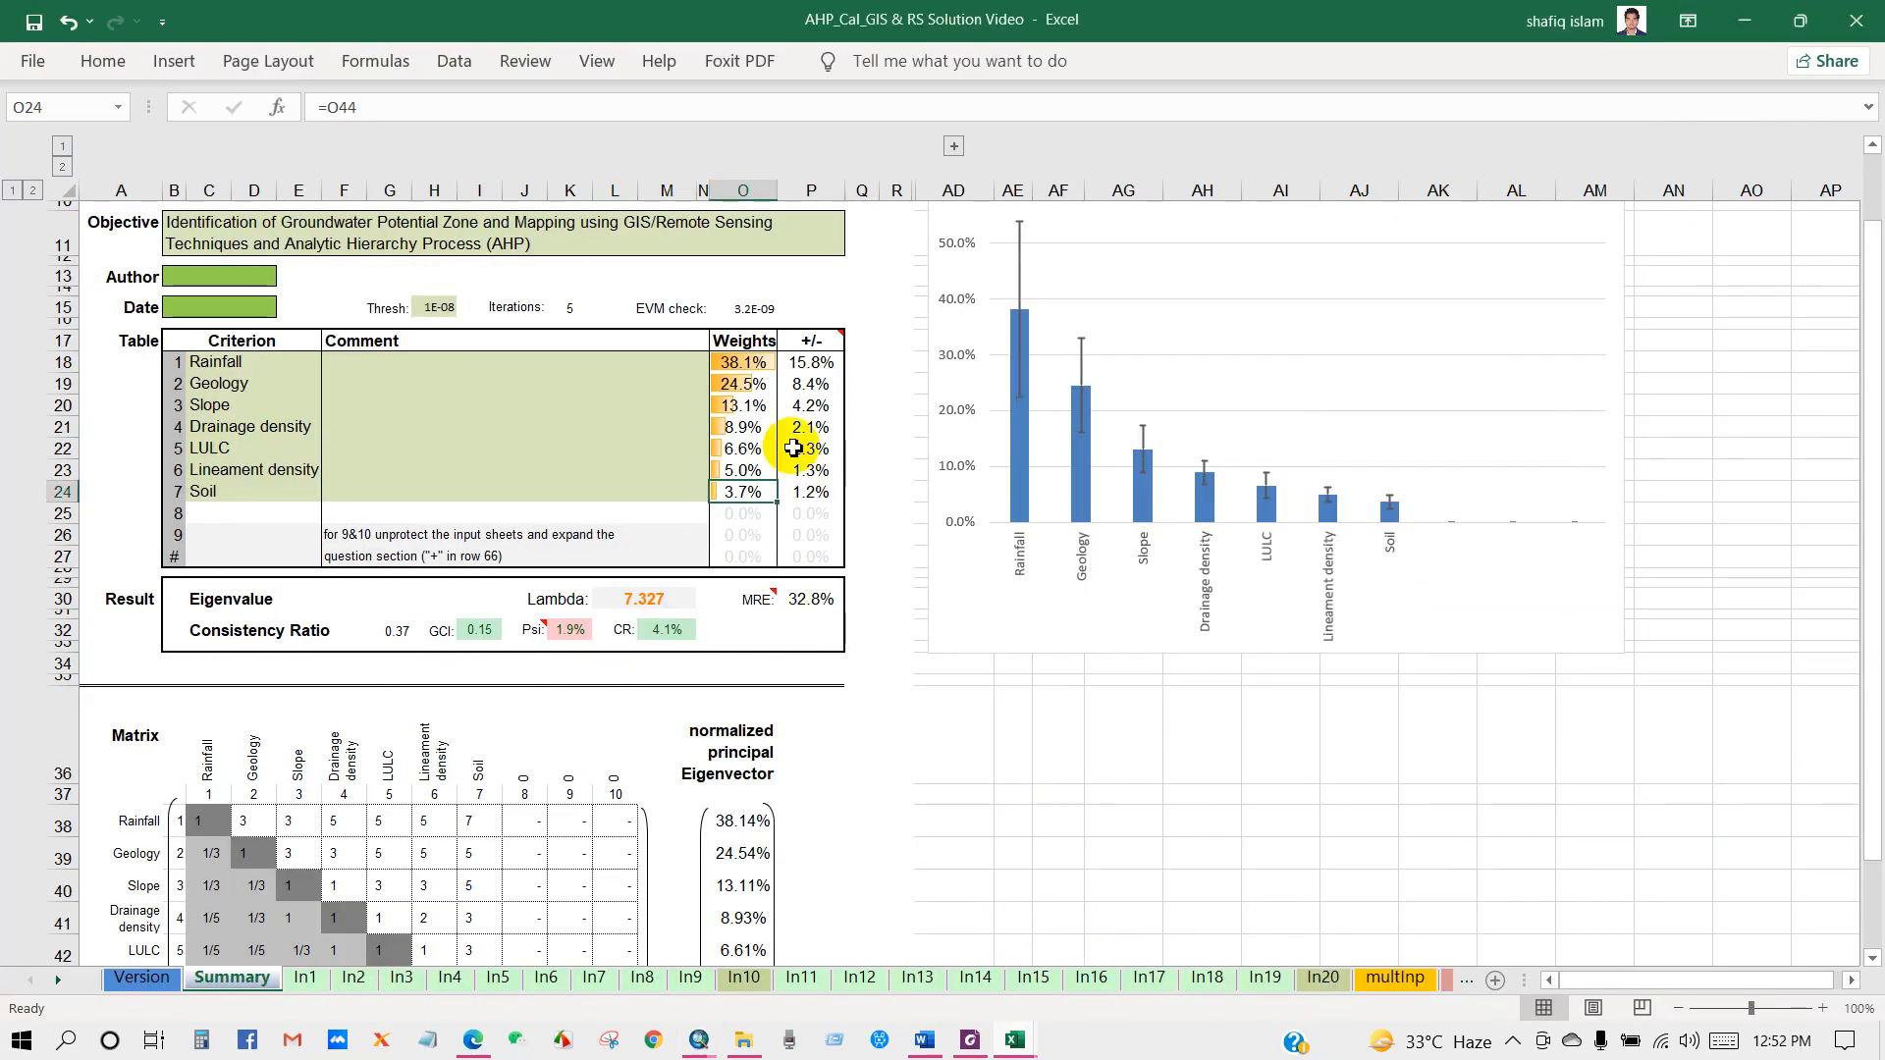
# Switch to the AHP document in Word and examine the weights, influences and ranks in Table 2
pyautogui.click(923, 1040)
pyautogui.scroll(-15, 811, 728)
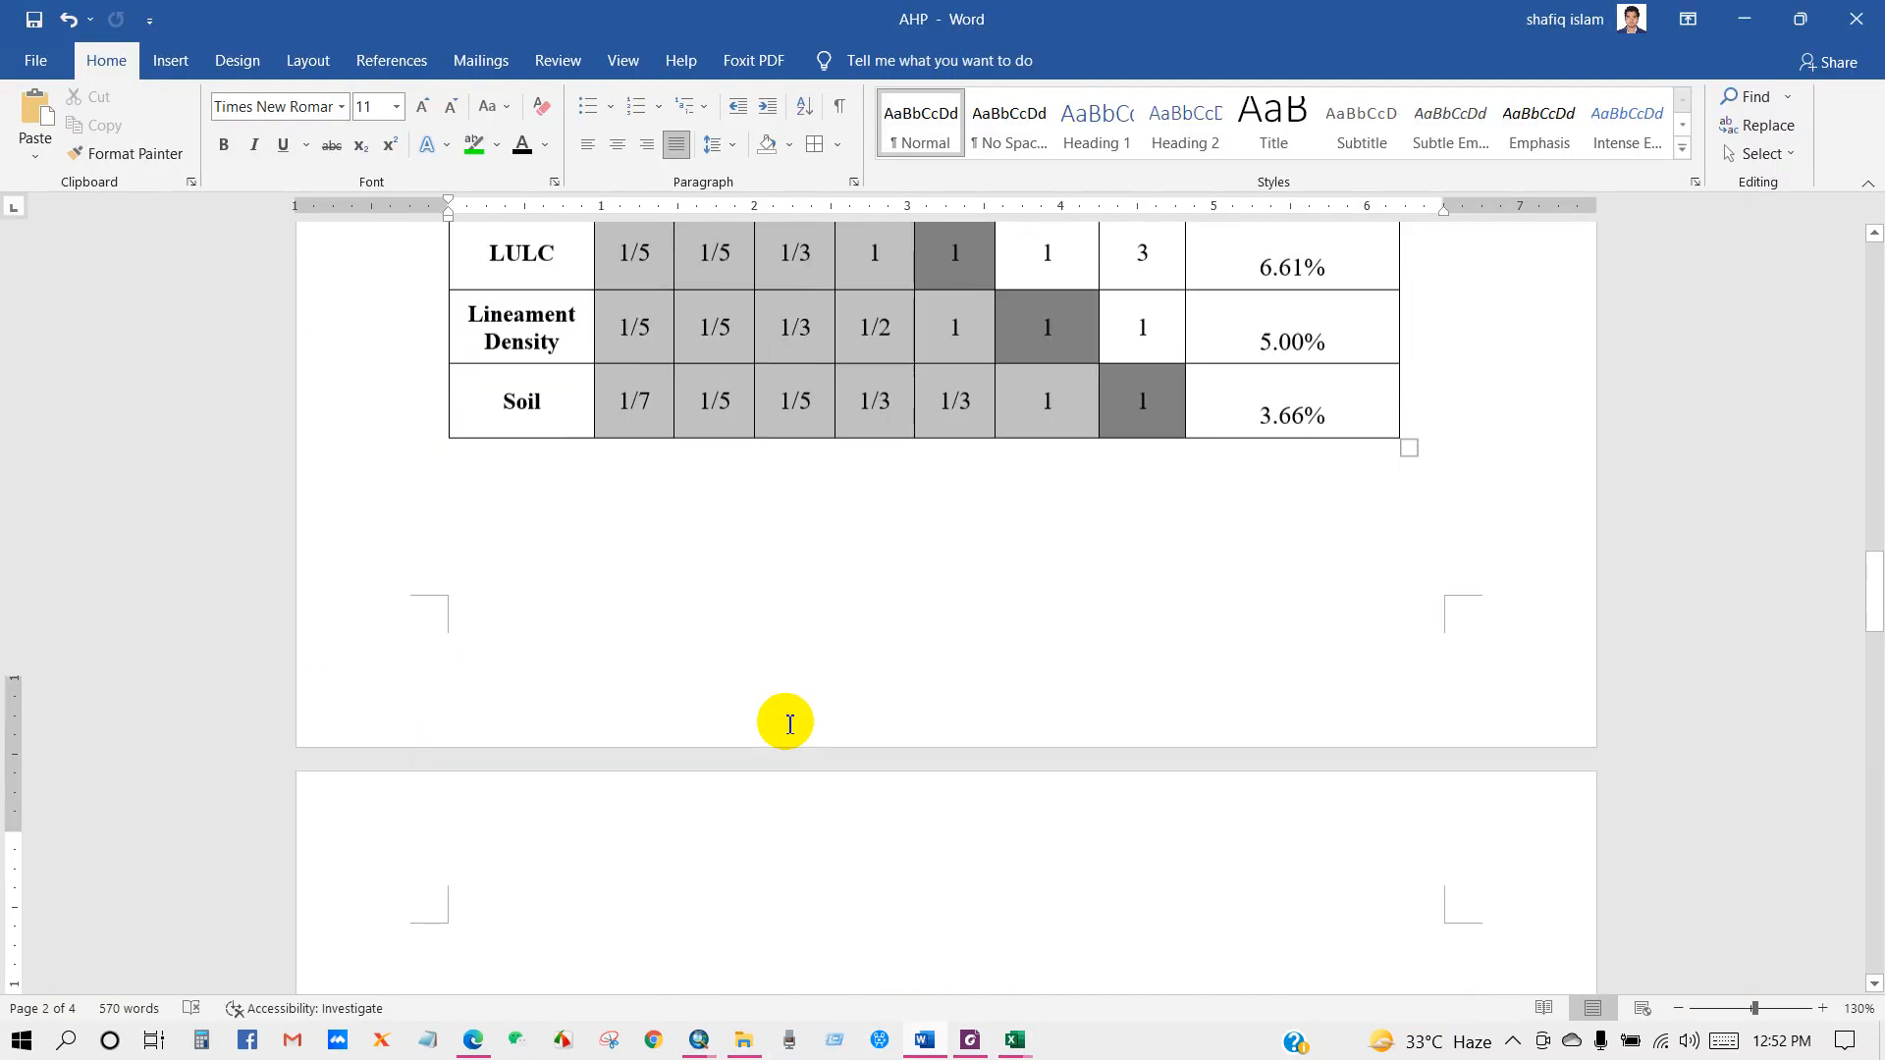
pyautogui.scroll(-15, 788, 729)
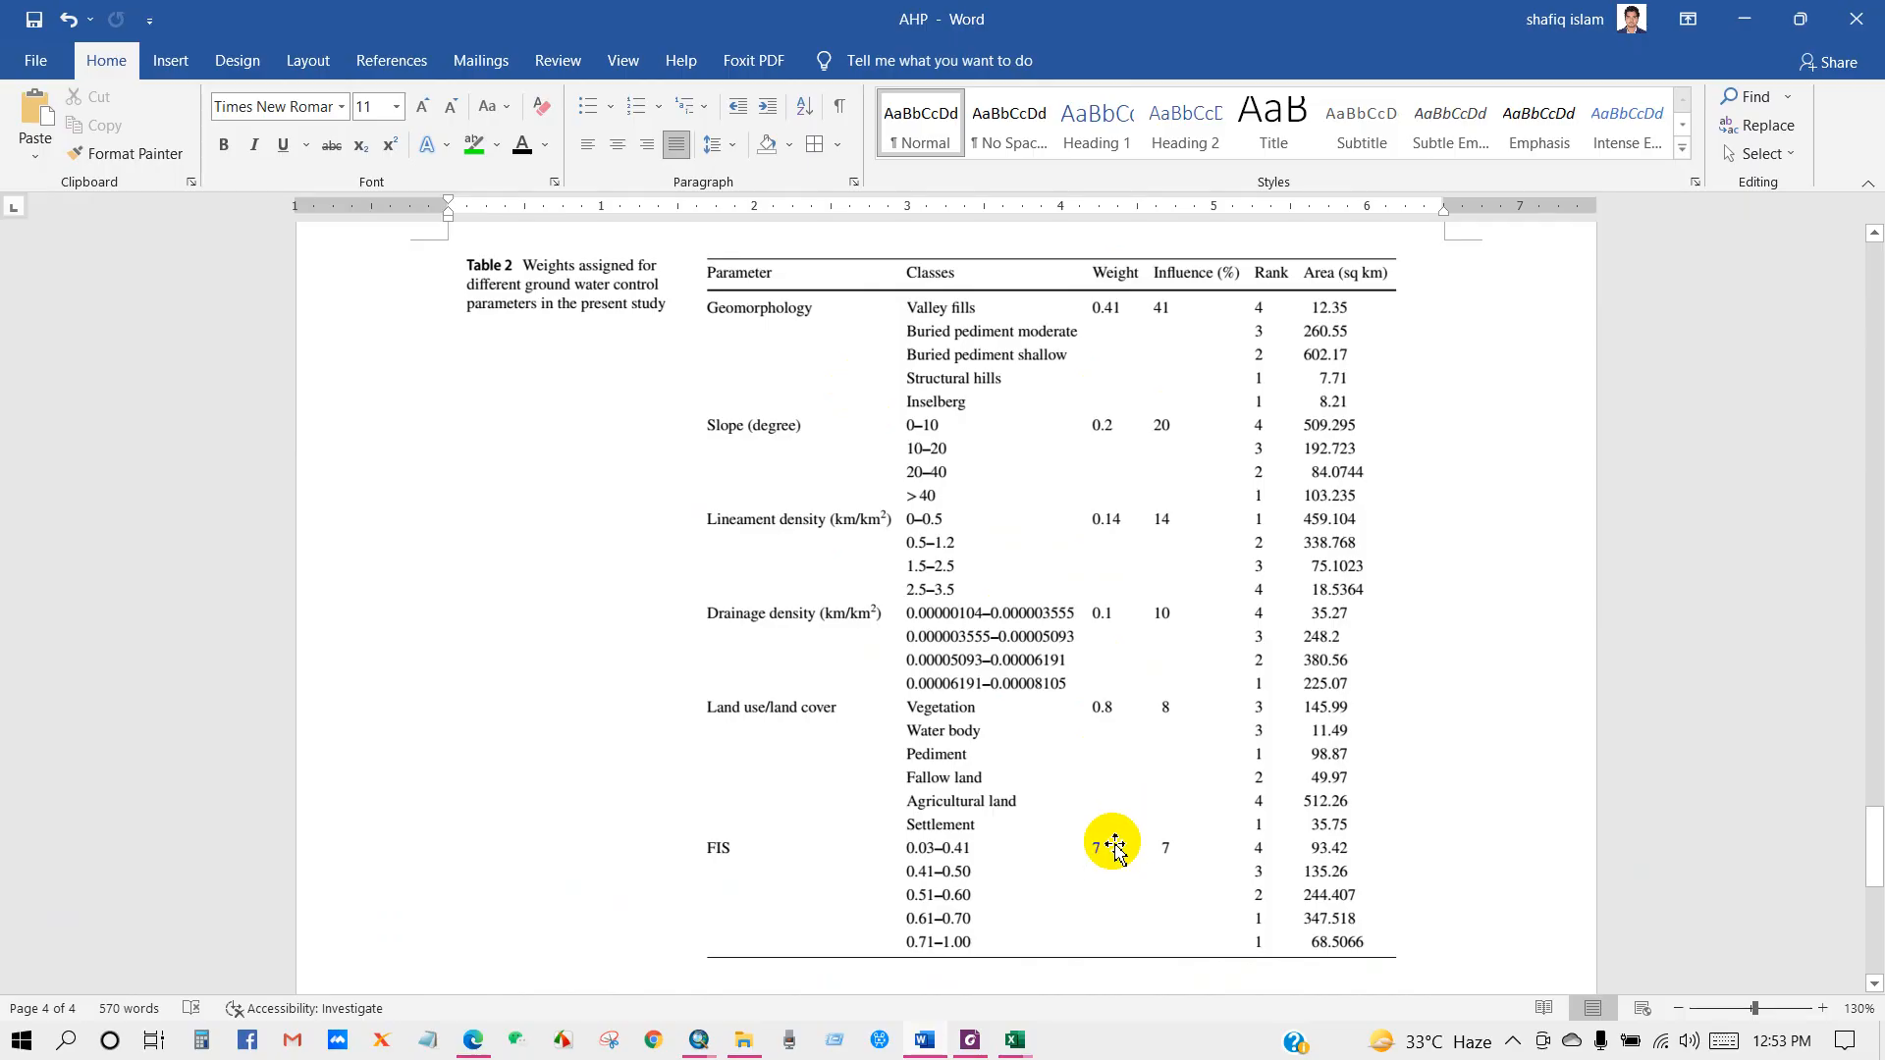
# Return to the AHP_Cal workbook in Excel and recheck the criteria weights against the normalized principal eigenvector on the Summary sheet
pyautogui.moveTo(1011, 1045)
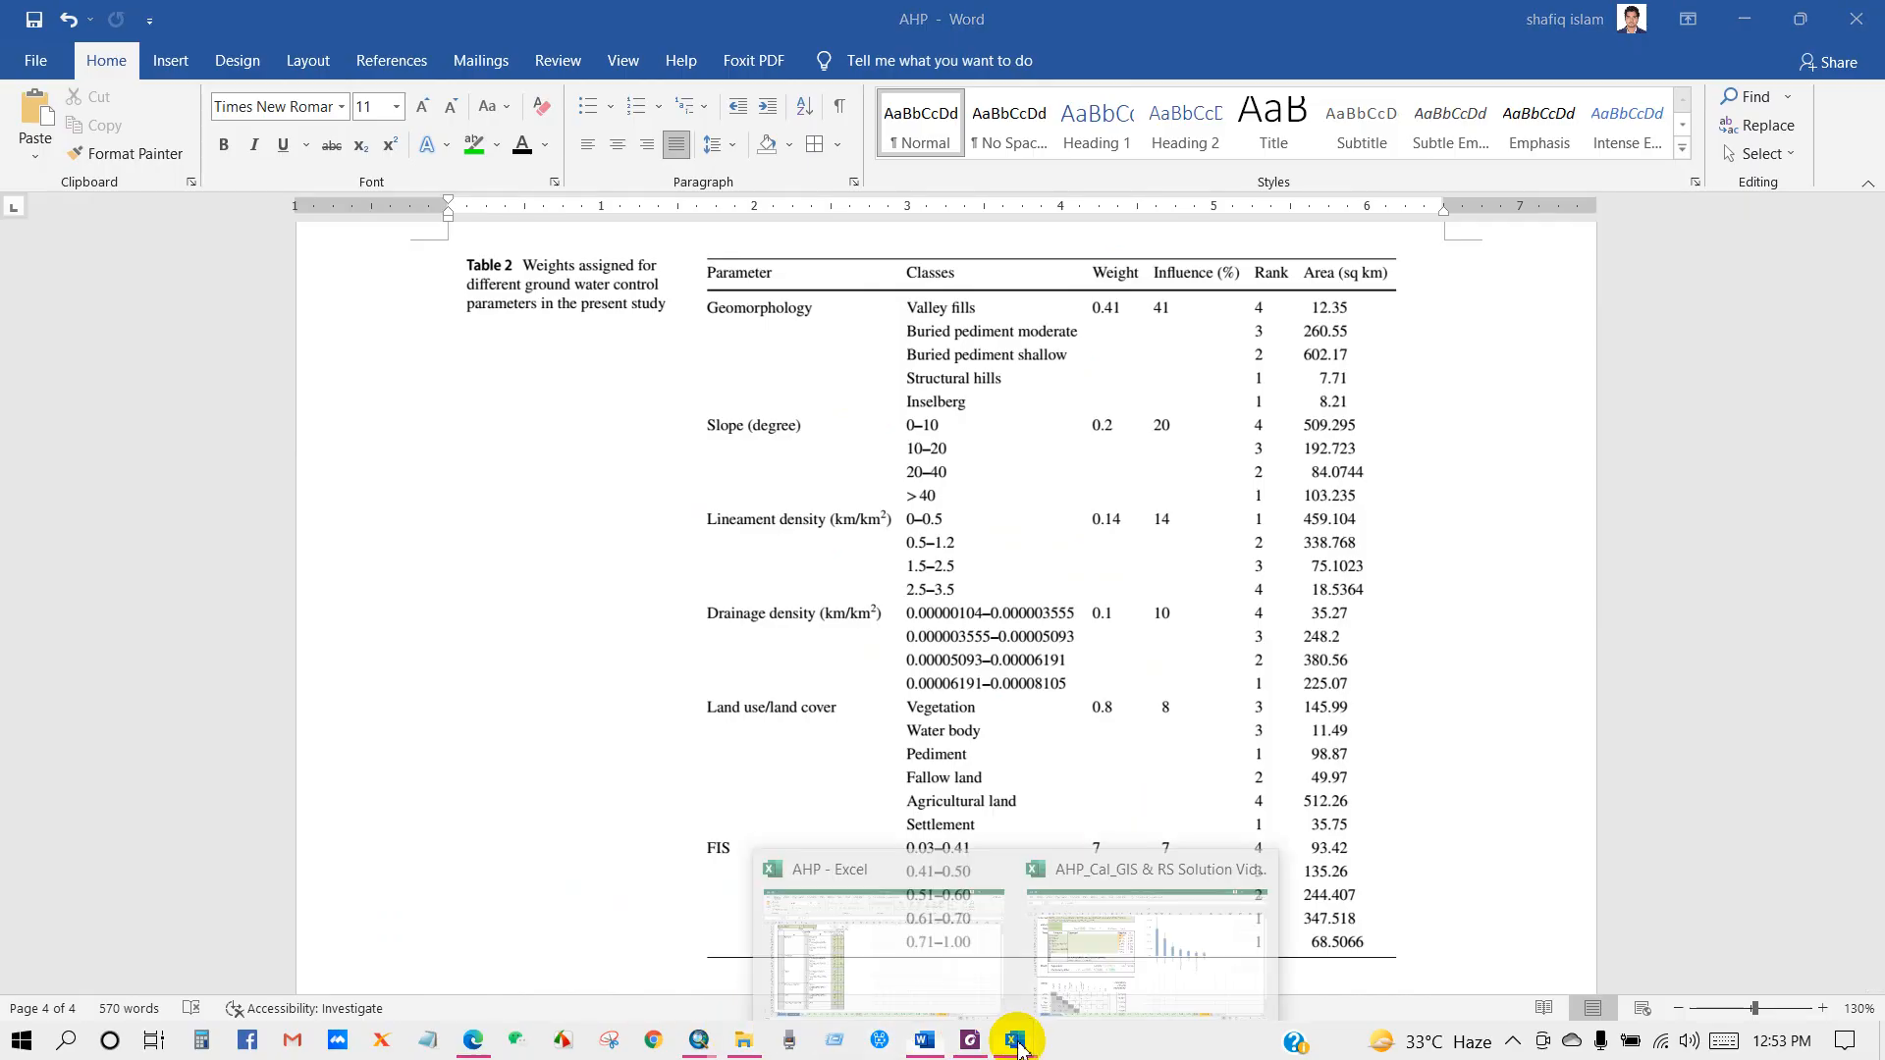
pyautogui.click(1166, 972)
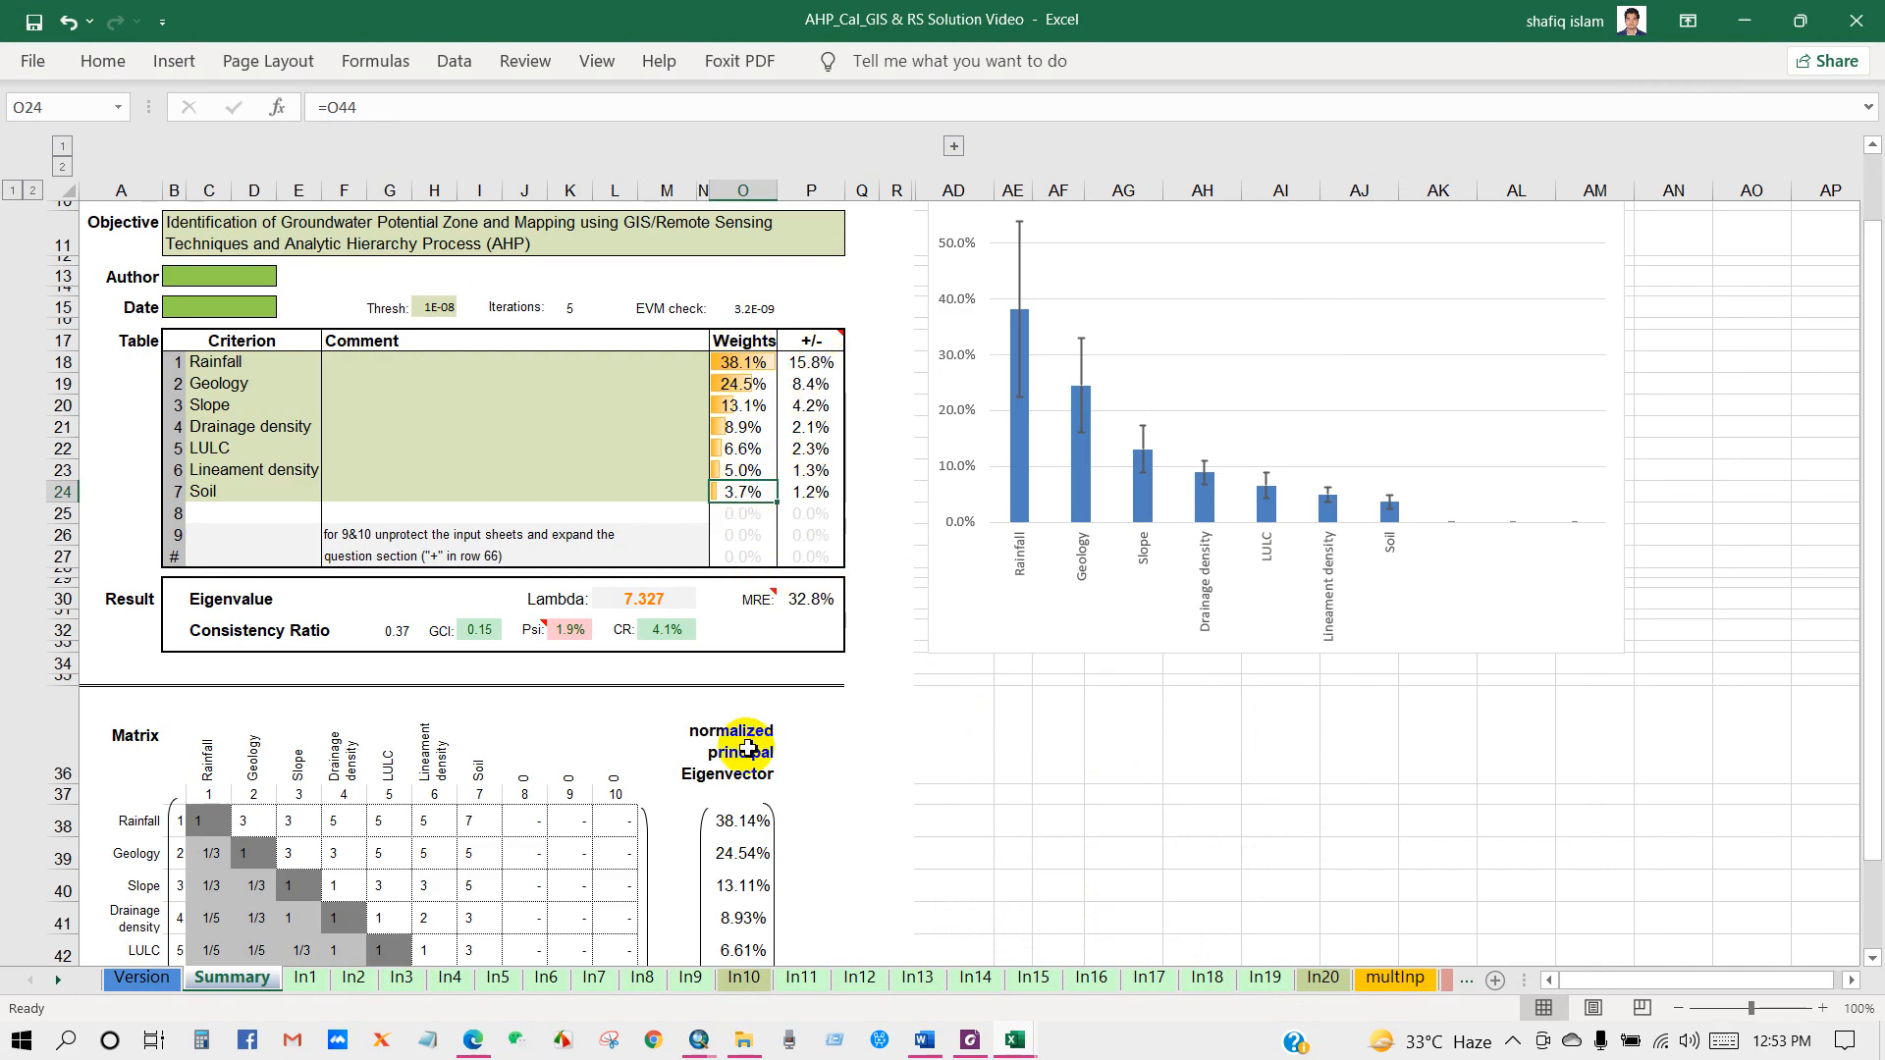
pyautogui.scroll(-3, 748, 749)
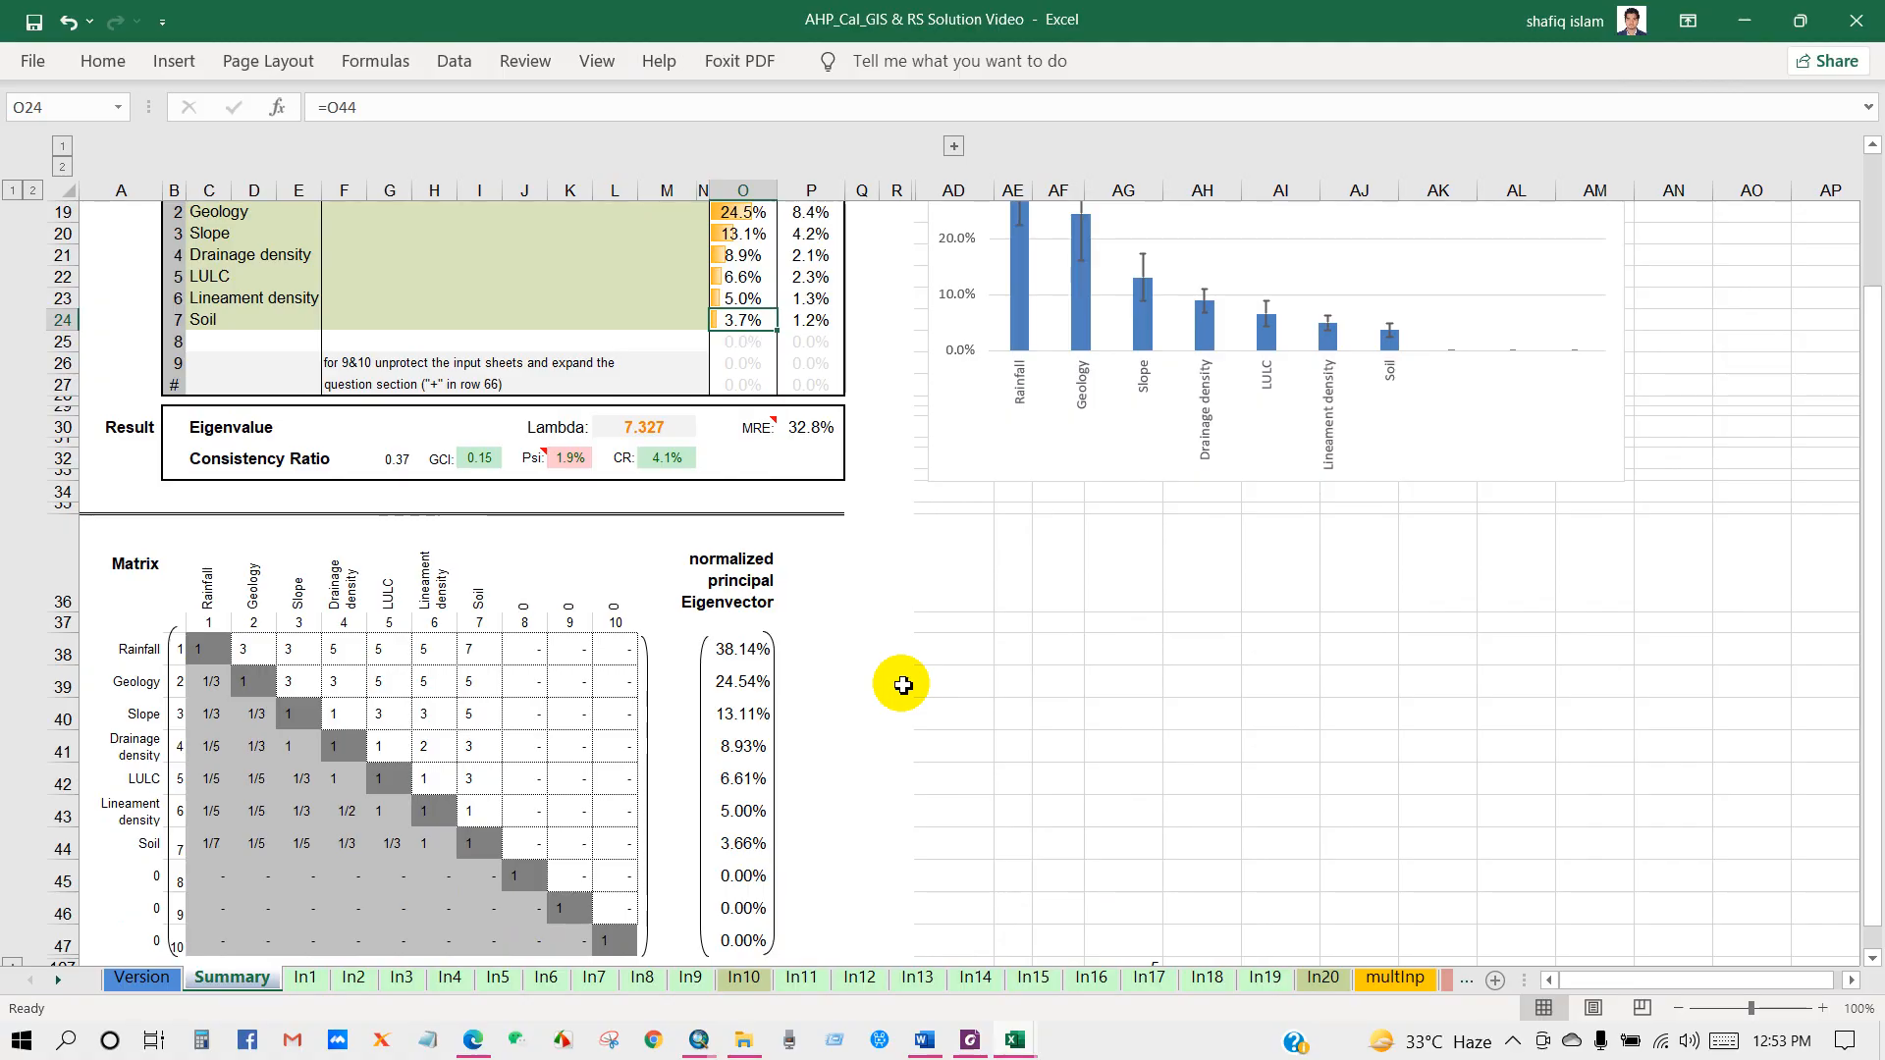
pyautogui.scroll(3, 900, 682)
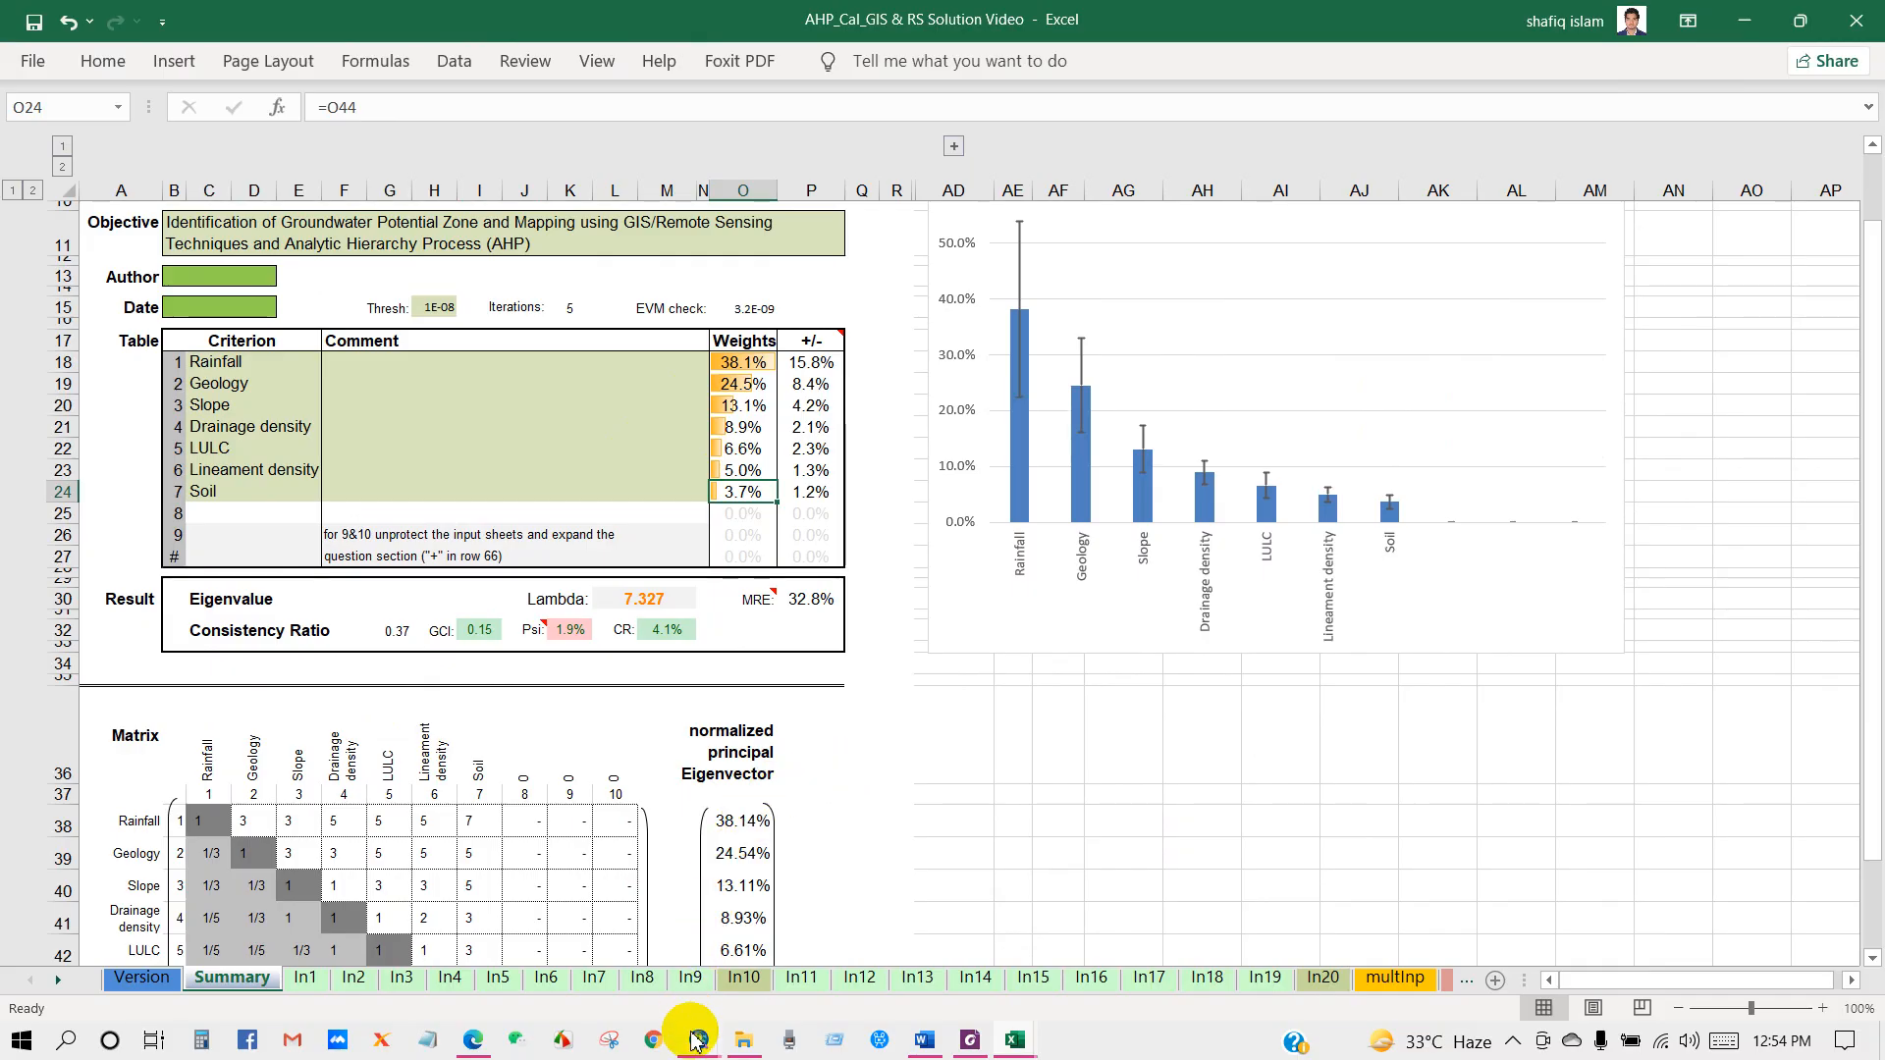
# Switch to the Weighted Overlay dialog in ArcMap and set the LULC raster's influence to 38 percent
pyautogui.moveTo(694, 1039)
pyautogui.click(819, 913)
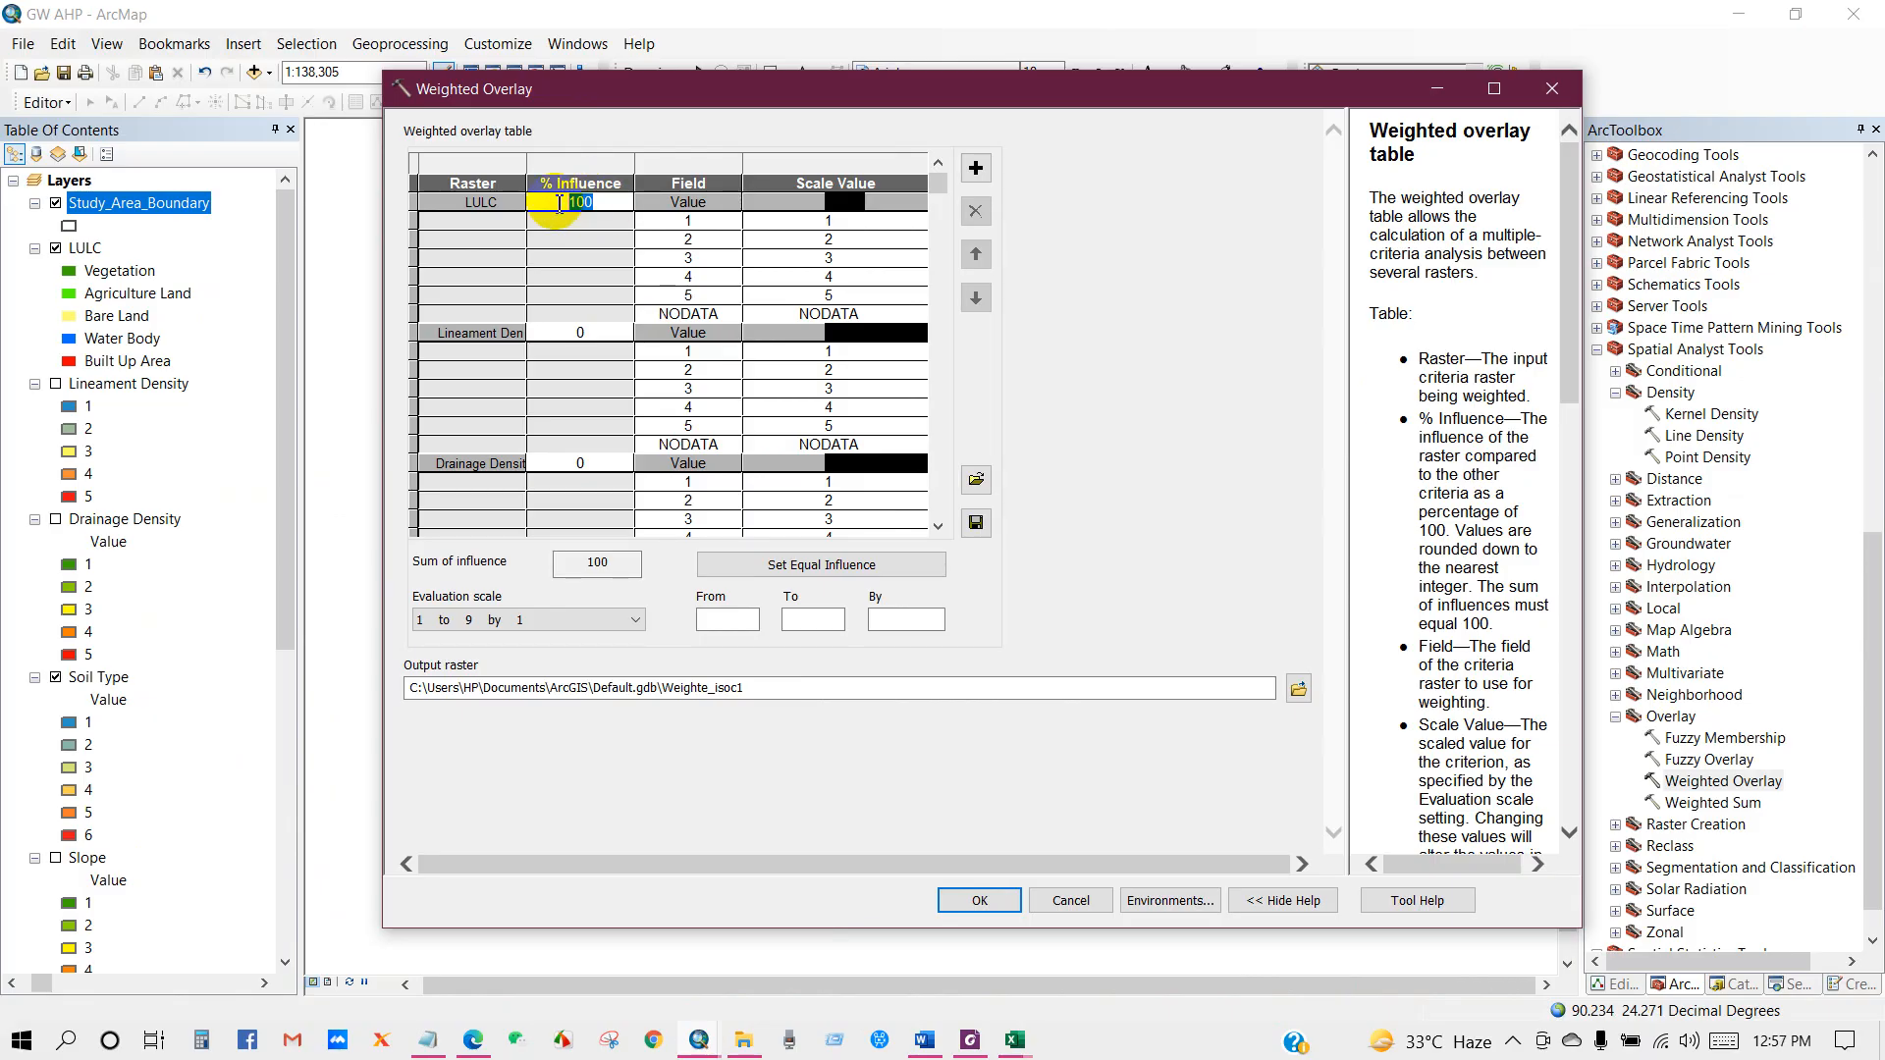
pyautogui.write('38')
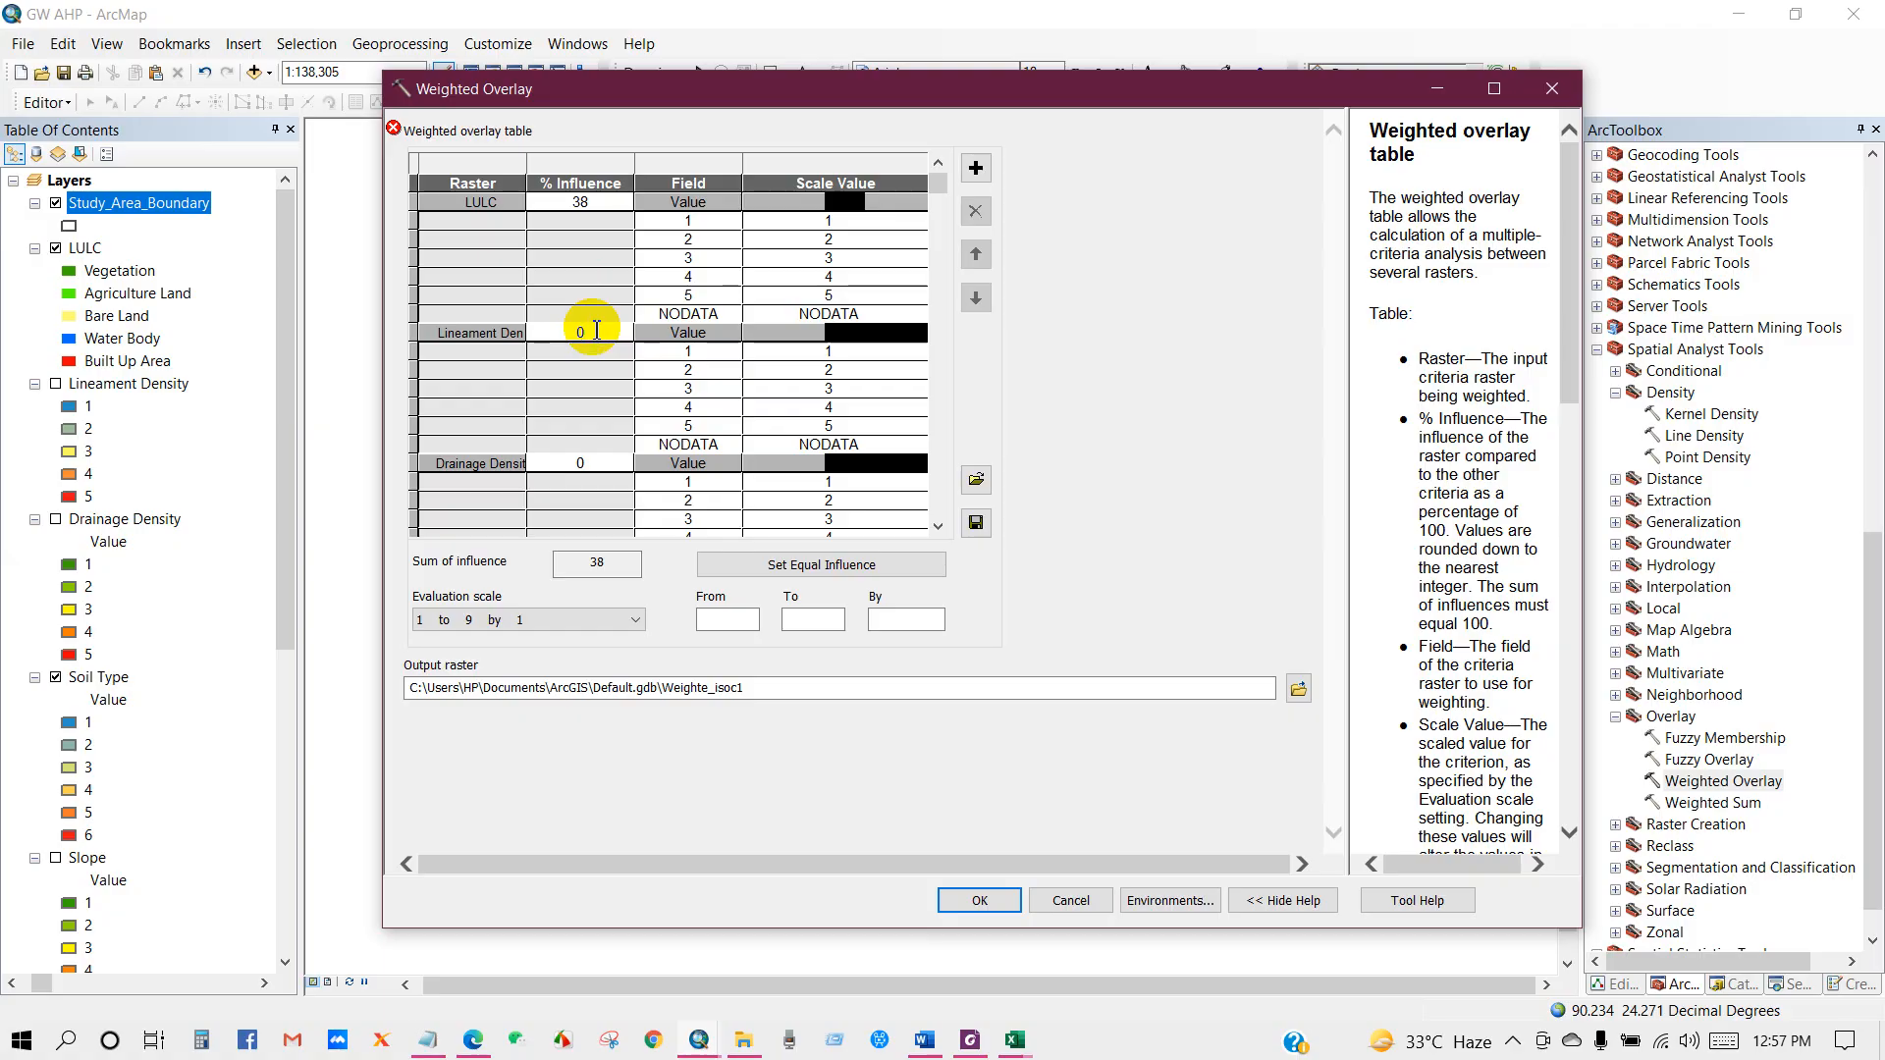
# Set the influence of the Lineament Density raster to 5 percent and of the Drainage Density raster to 9 percent
pyautogui.click(554, 330)
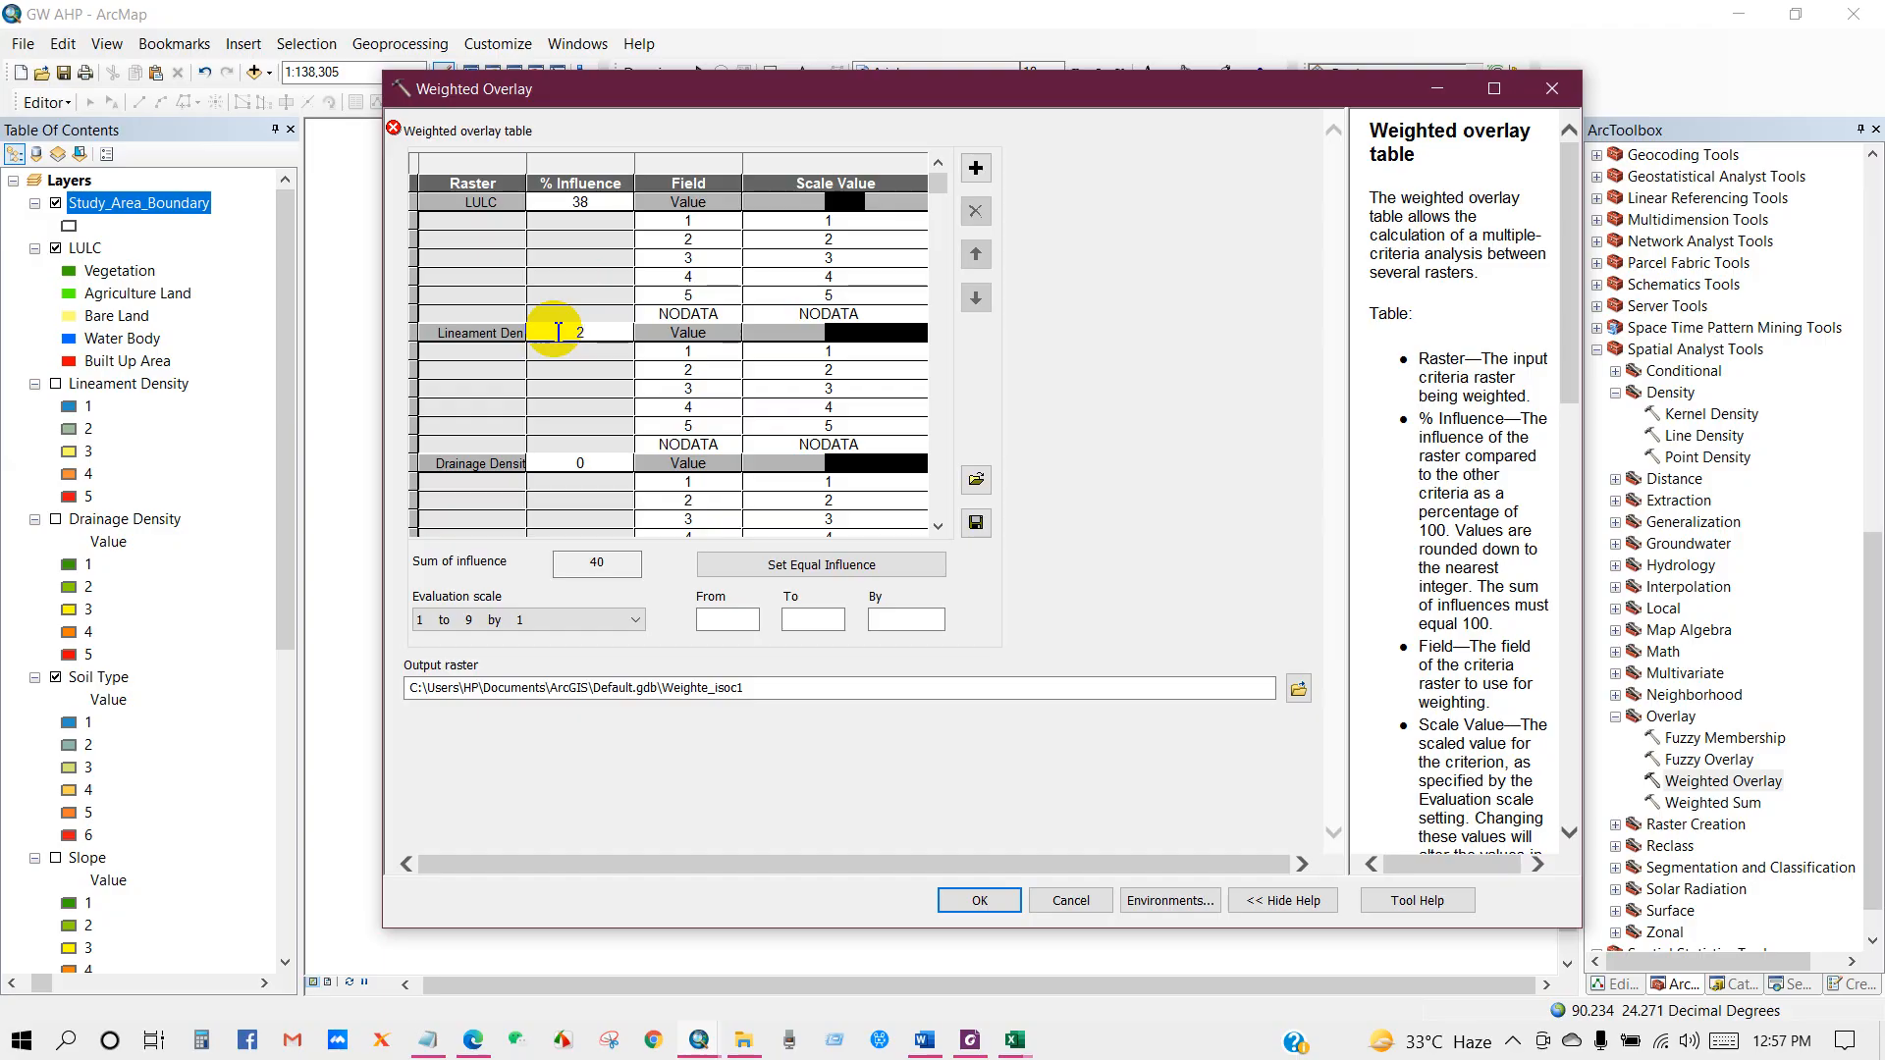
pyautogui.press('BackSpace')
pyautogui.write('5')
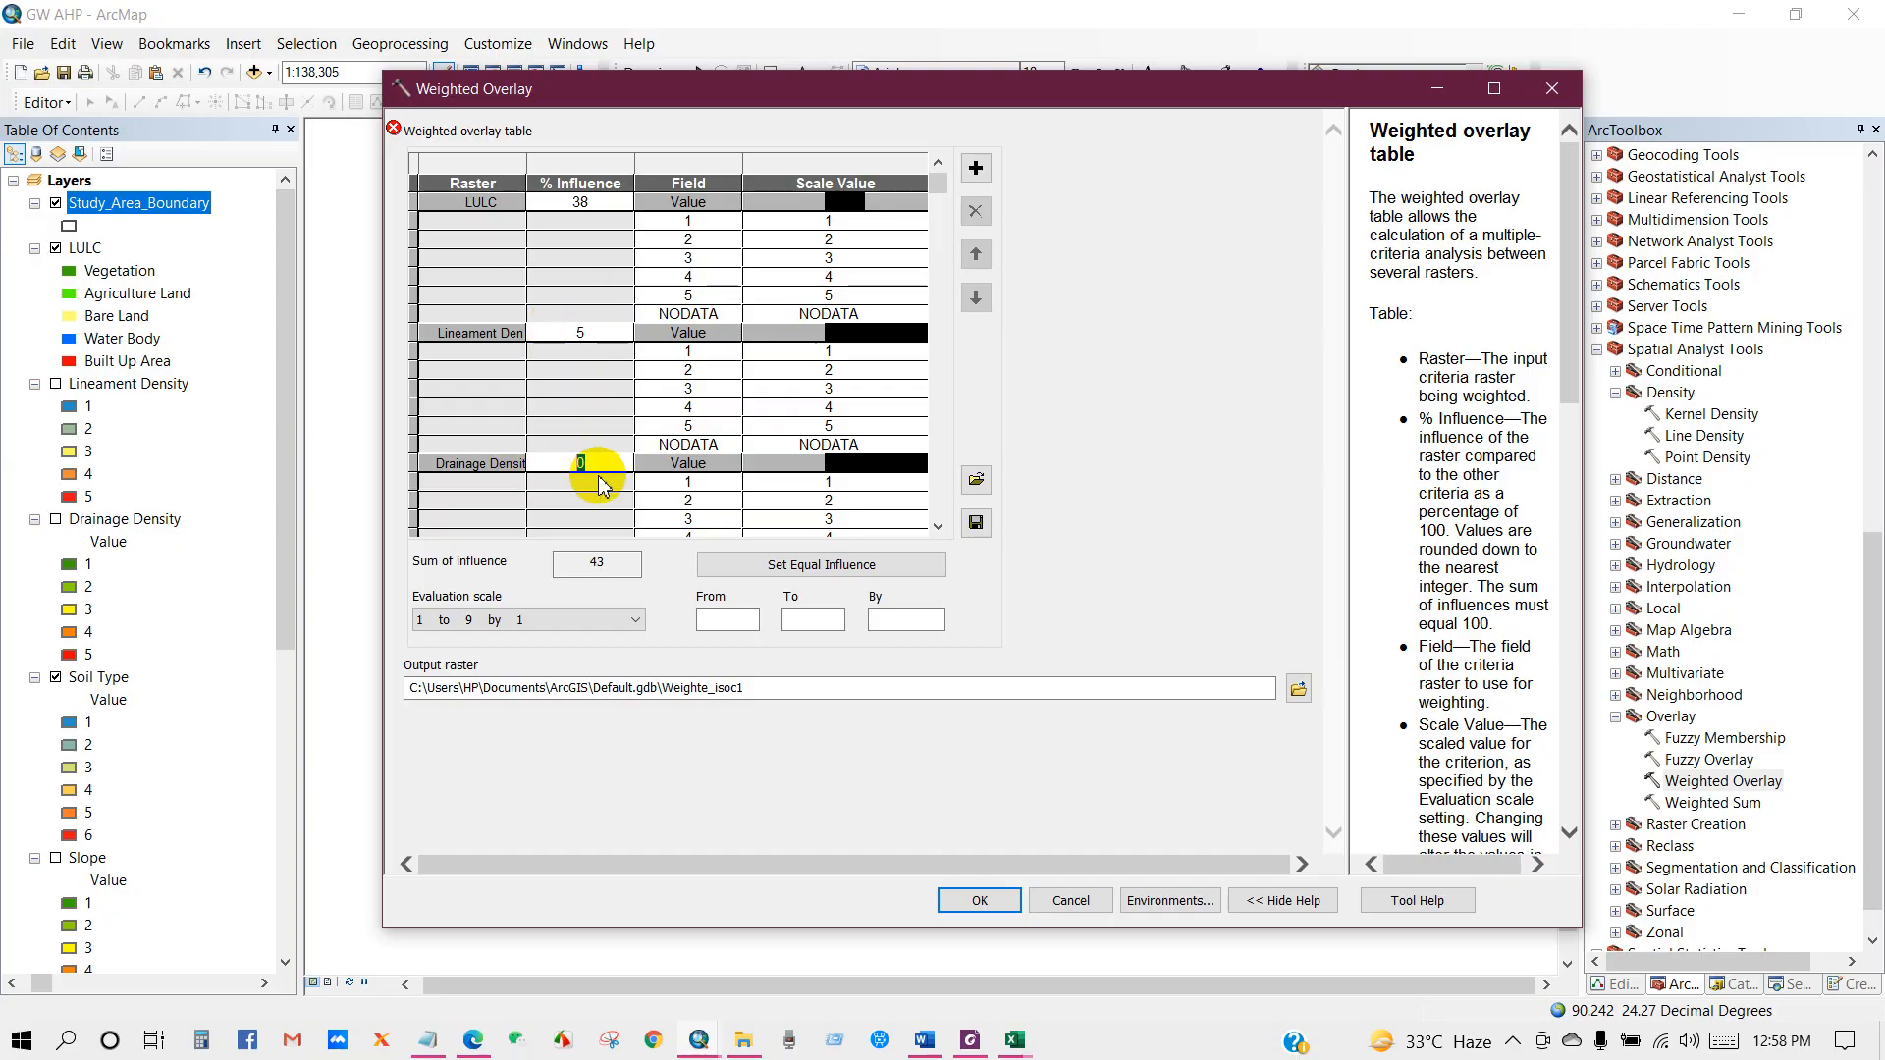
pyautogui.click(569, 466)
pyautogui.write('9')
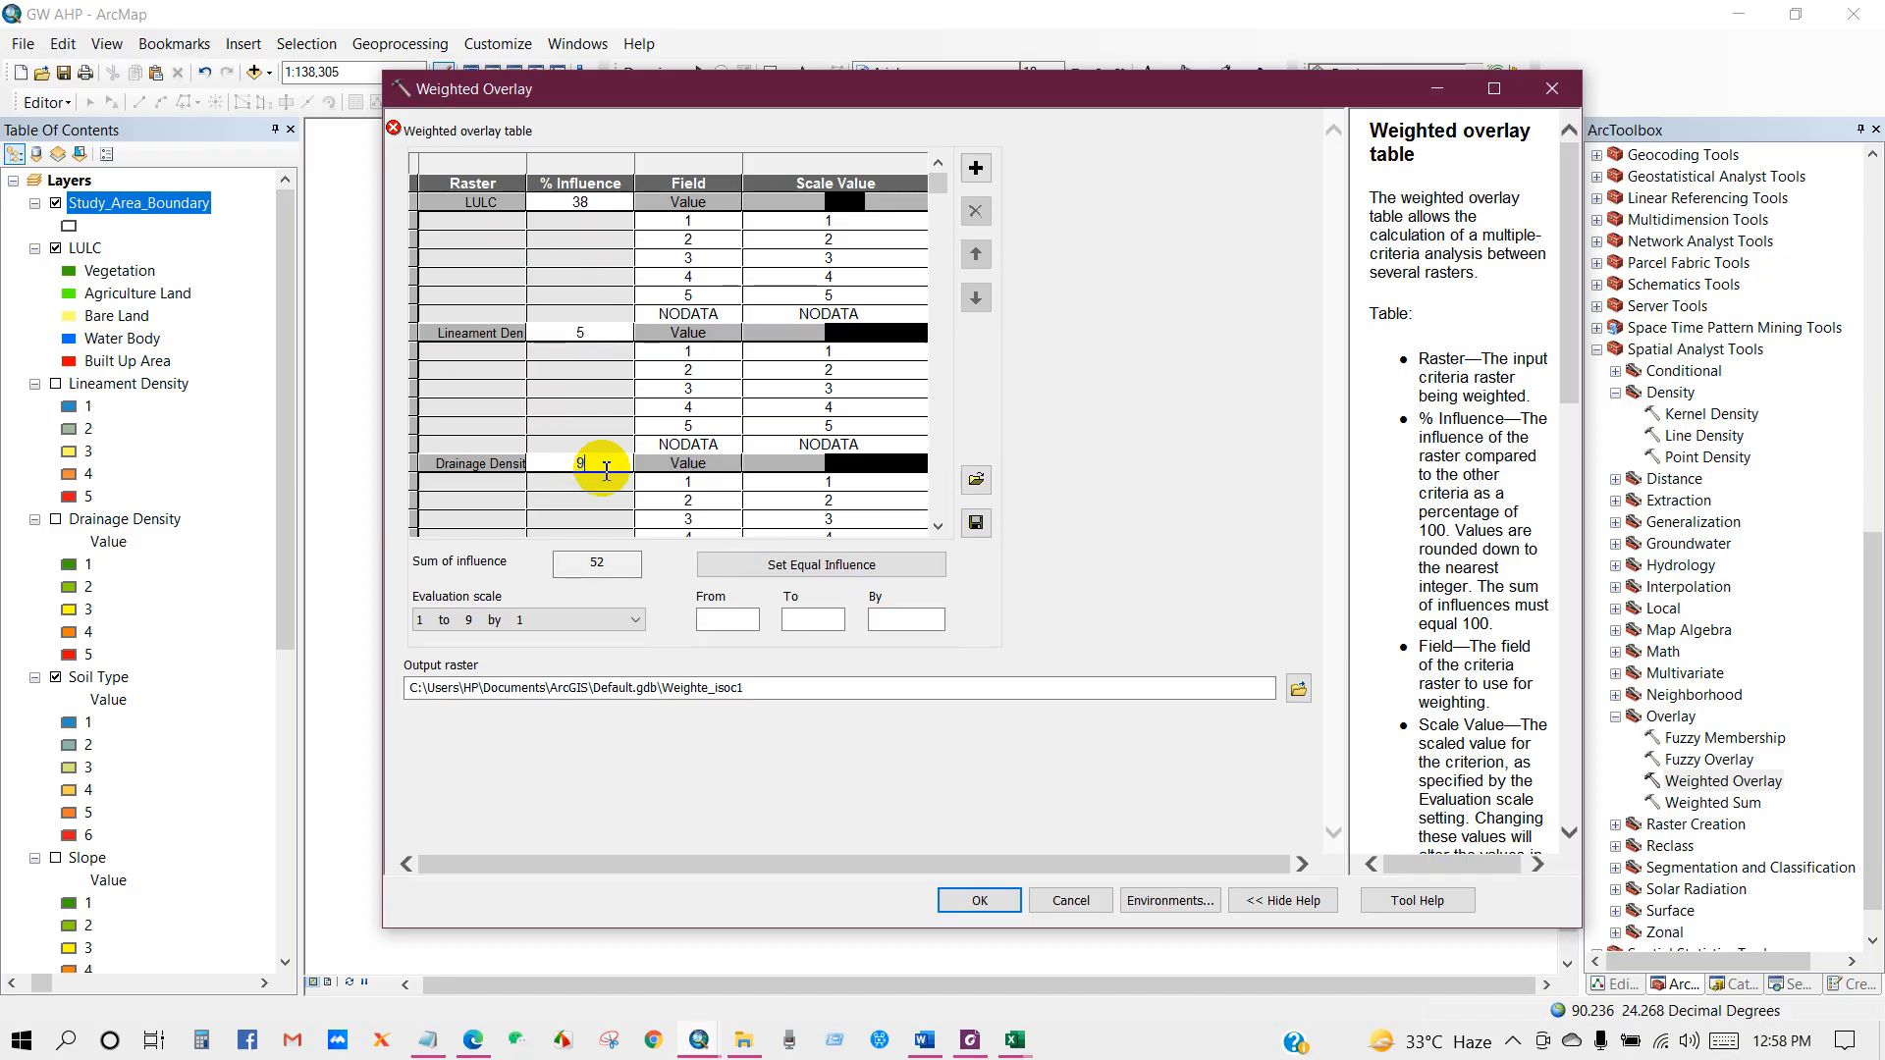
# Set the influence of the Soil Type raster to 4 percent and of the Slope raster to 13 percent
pyautogui.scroll(-3, 938, 526)
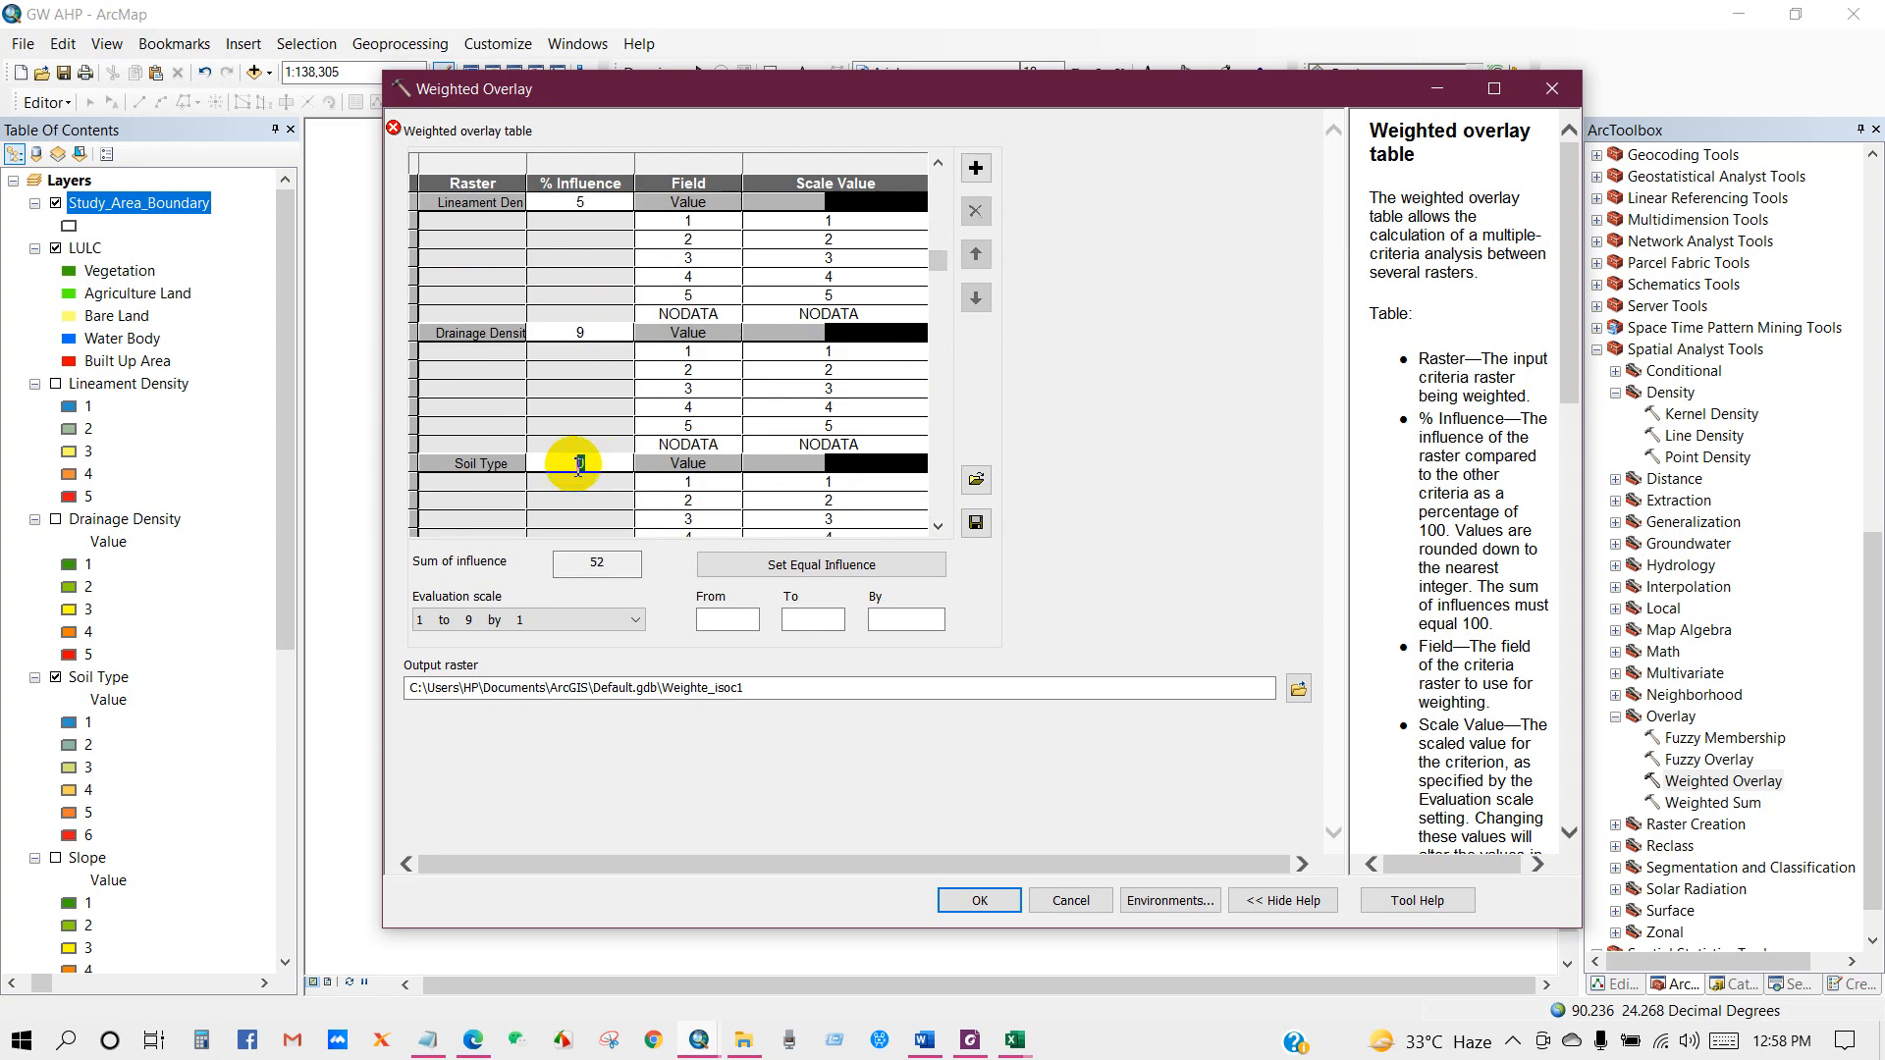
pyautogui.click(938, 530)
pyautogui.click(937, 530)
pyautogui.click(937, 530)
pyautogui.click(938, 530)
pyautogui.click(938, 530)
pyautogui.click(937, 530)
pyautogui.click(937, 530)
pyautogui.click(938, 530)
pyautogui.click(937, 530)
pyautogui.click(938, 530)
pyautogui.click(938, 530)
pyautogui.click(937, 530)
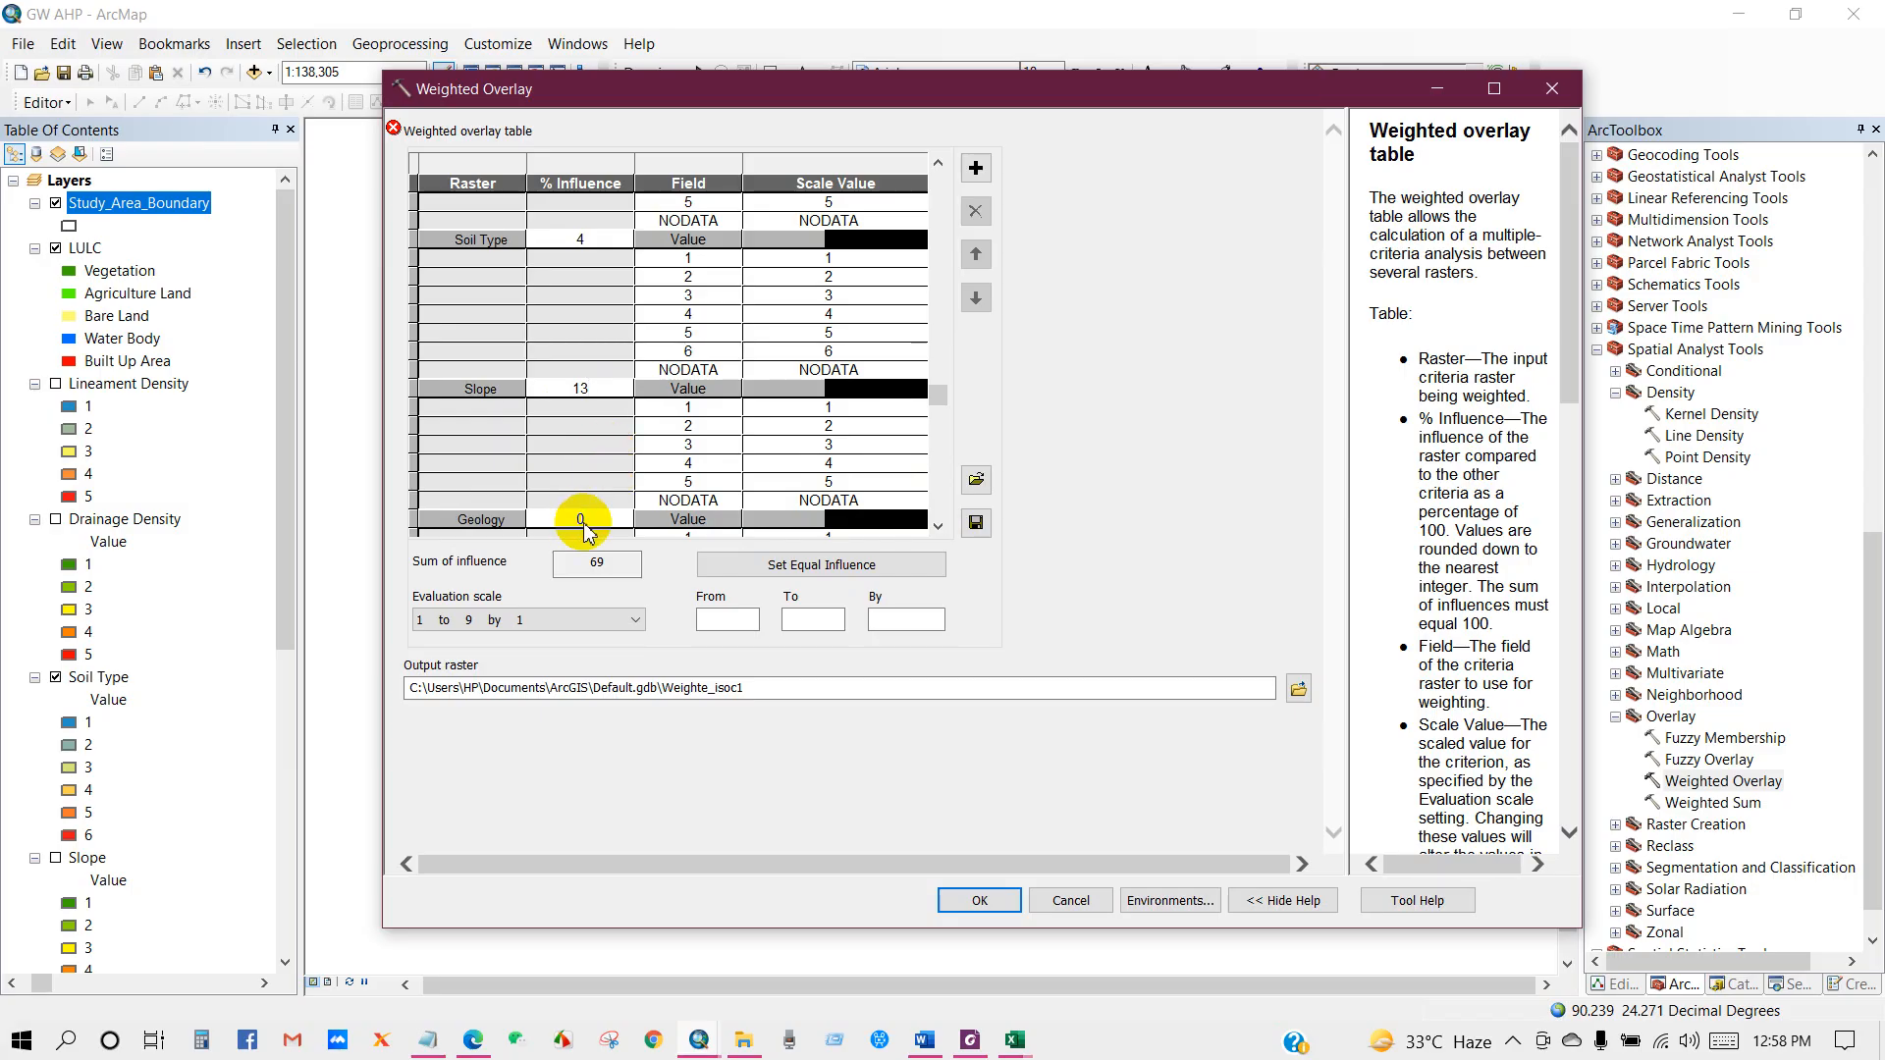
# Check the Geology criterion's weight on the Summary sheet of the AHP_Cal workbook in Excel
pyautogui.click(937, 529)
pyautogui.click(937, 528)
pyautogui.click(937, 528)
pyautogui.click(938, 528)
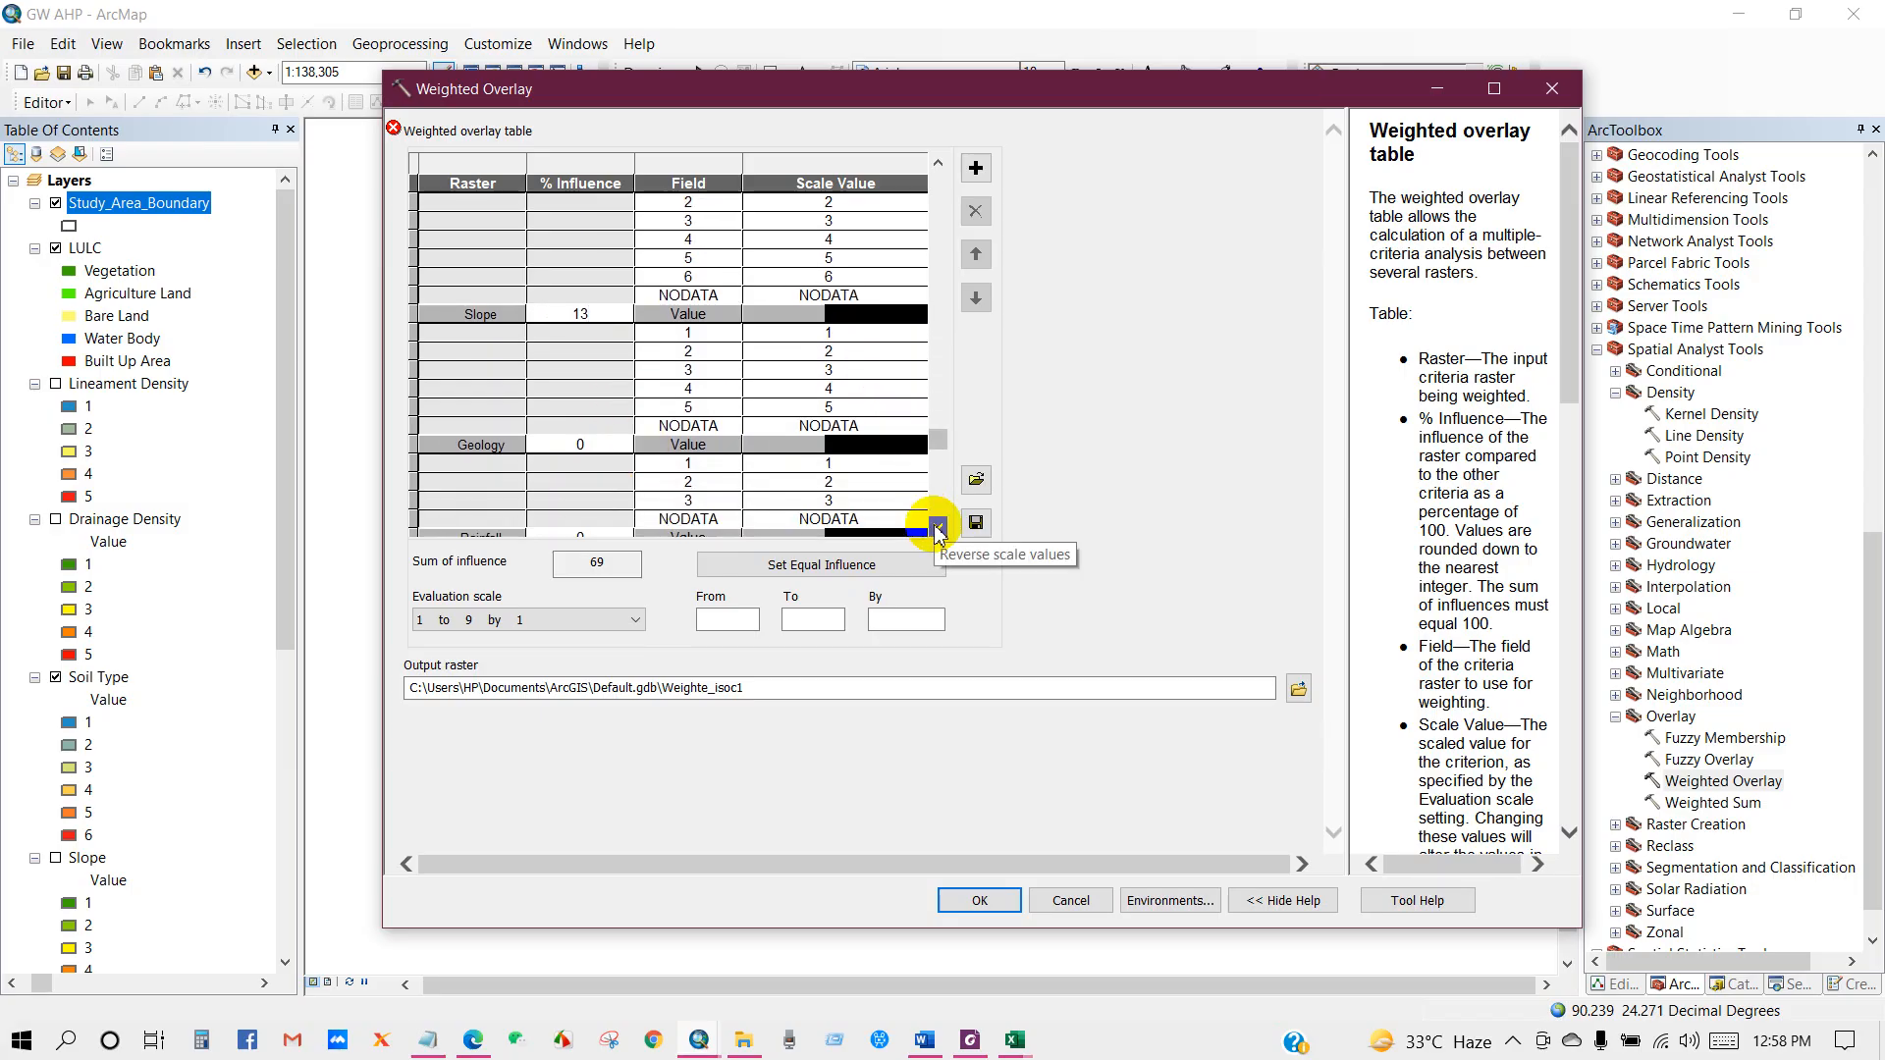
pyautogui.click(938, 528)
pyautogui.click(938, 528)
pyautogui.click(937, 528)
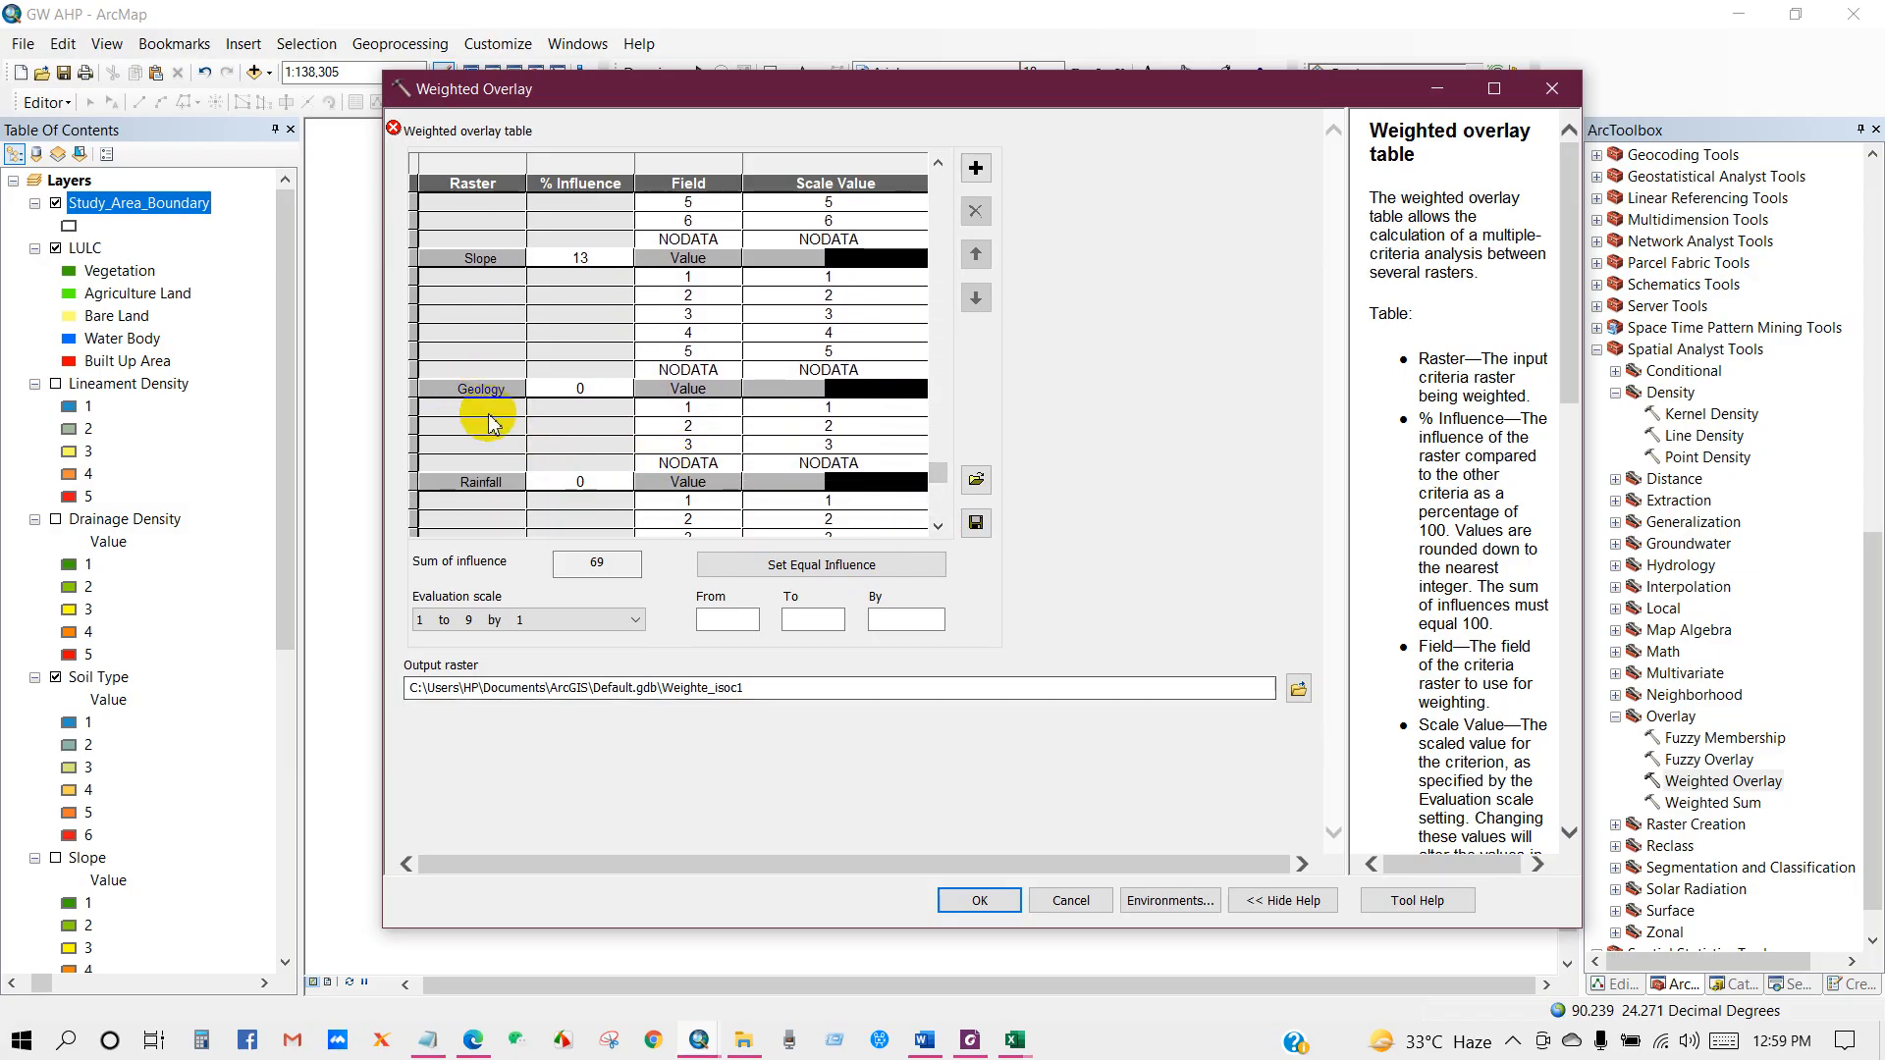
pyautogui.moveTo(1016, 1045)
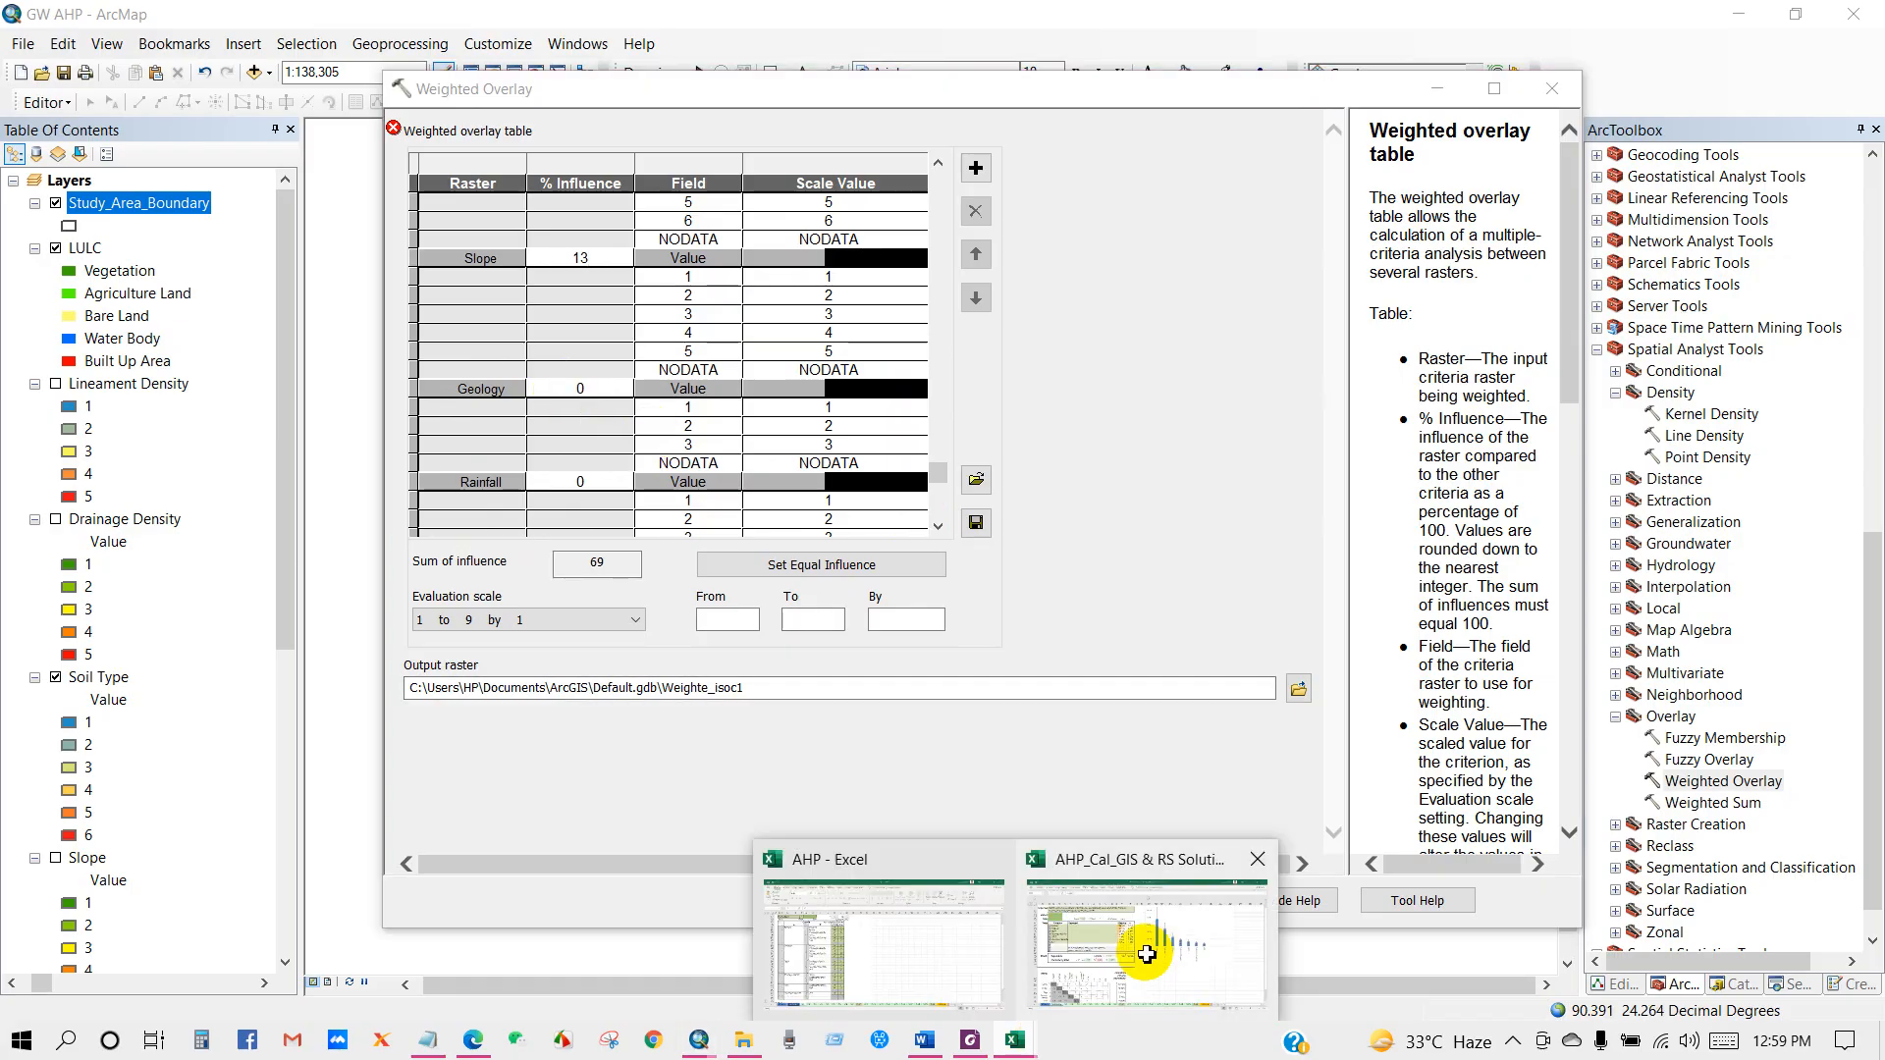
pyautogui.click(1144, 951)
pyautogui.click(211, 383)
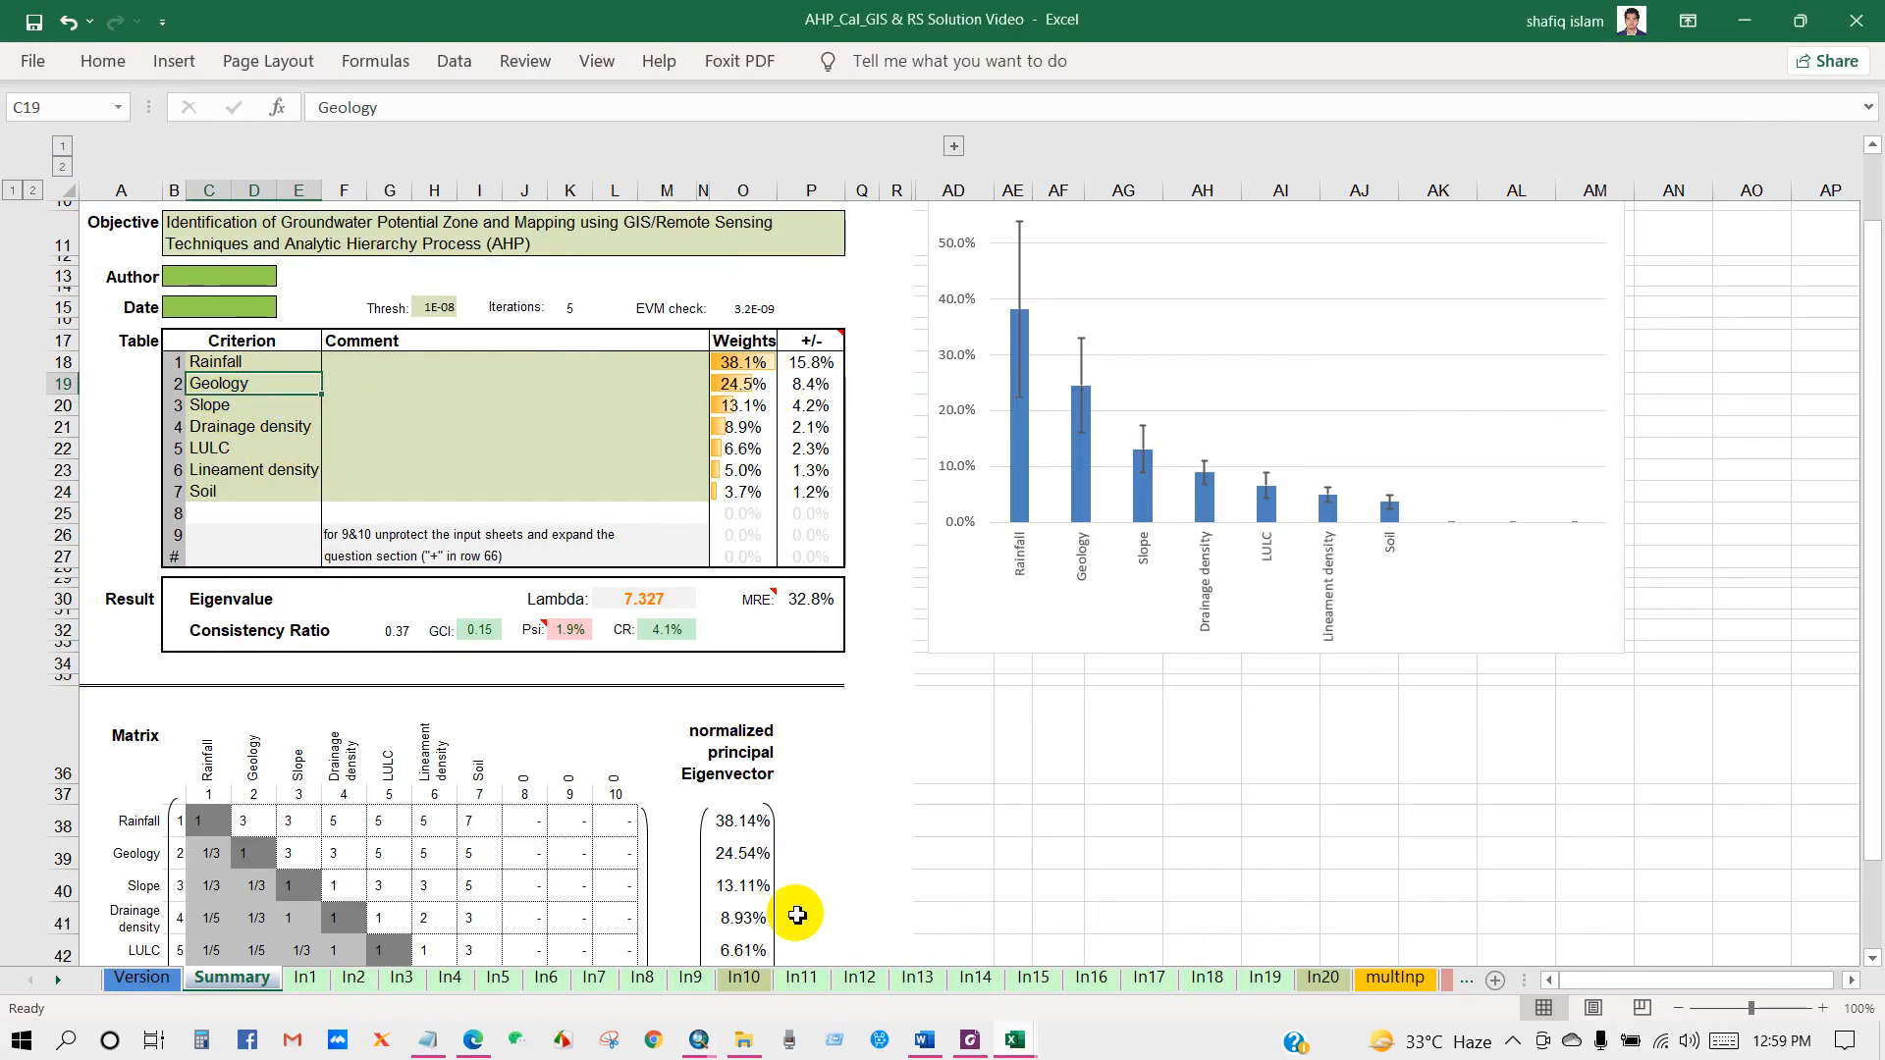
# Return to the Weighted Overlay dialog in ArcMap and set the influence of Geology to 25 percent and of Rainfall to 38 percent
pyautogui.moveTo(698, 1039)
pyautogui.click(827, 925)
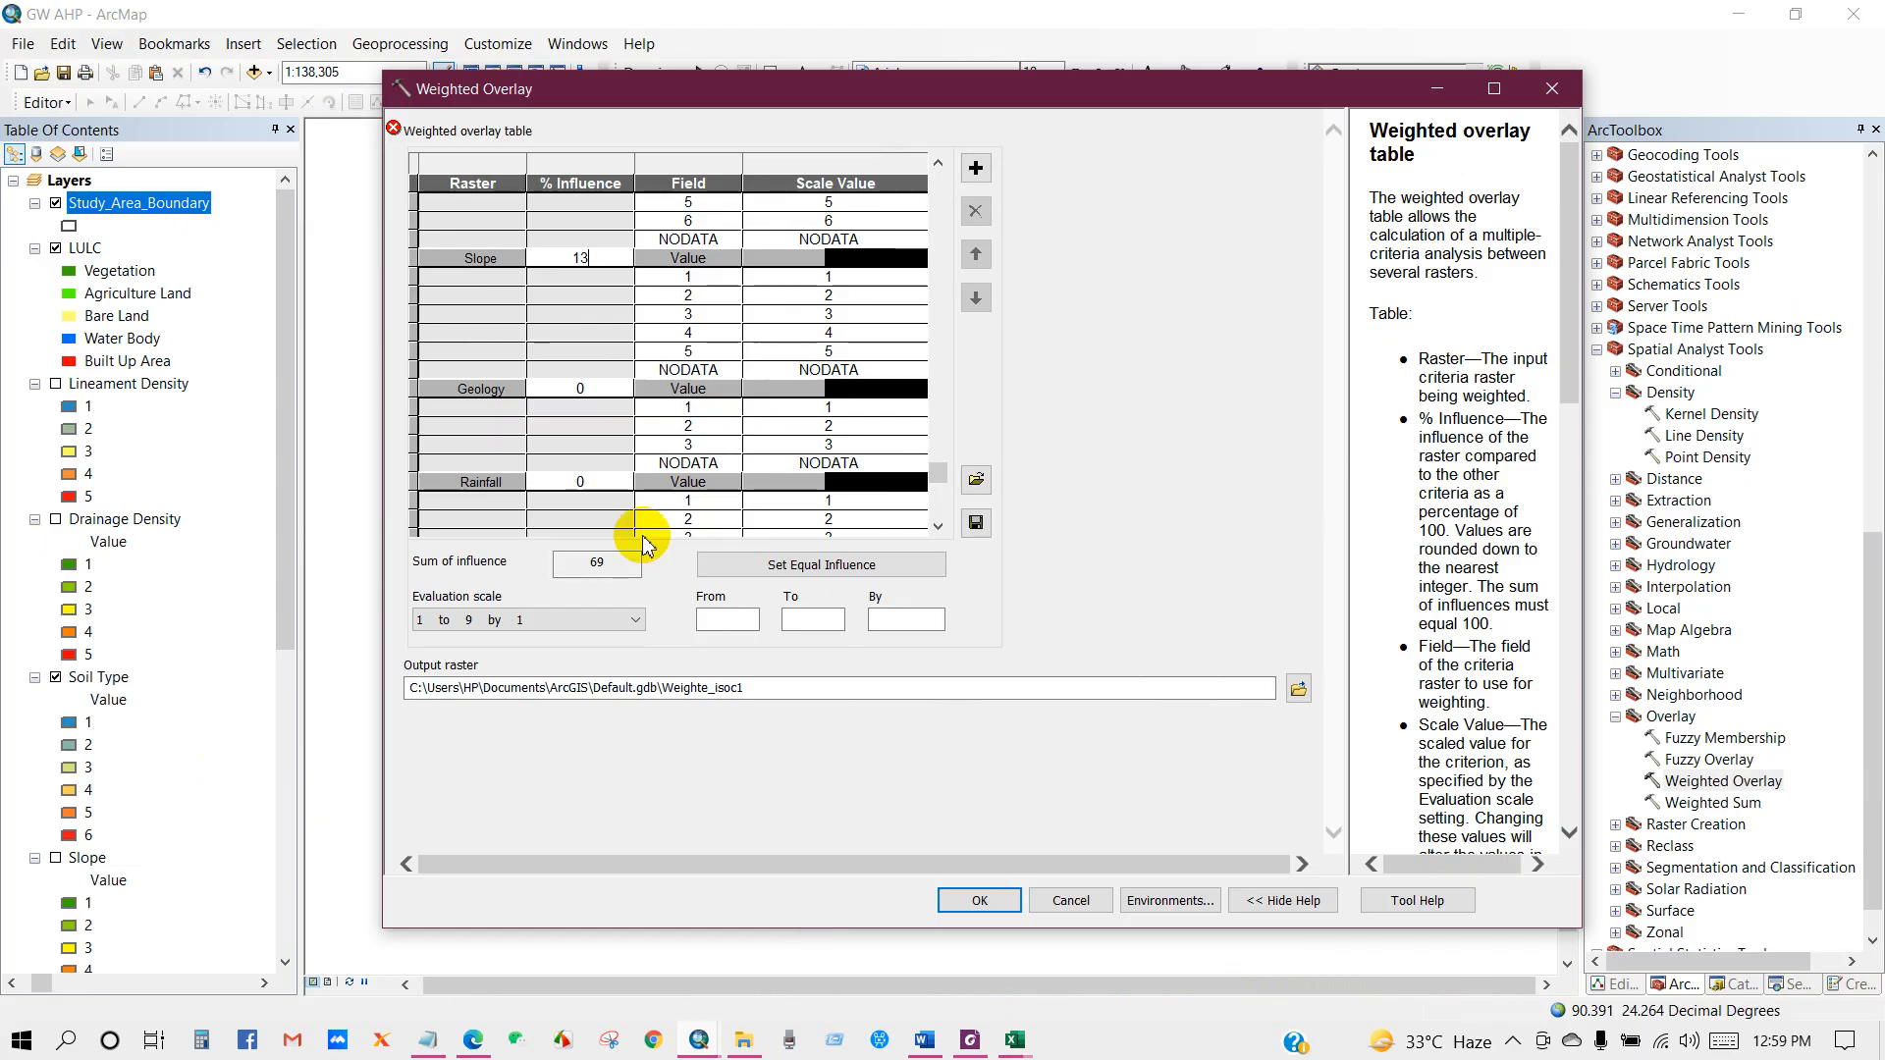
pyautogui.click(602, 386)
pyautogui.moveTo(603, 386); pyautogui.dragTo(572, 385)
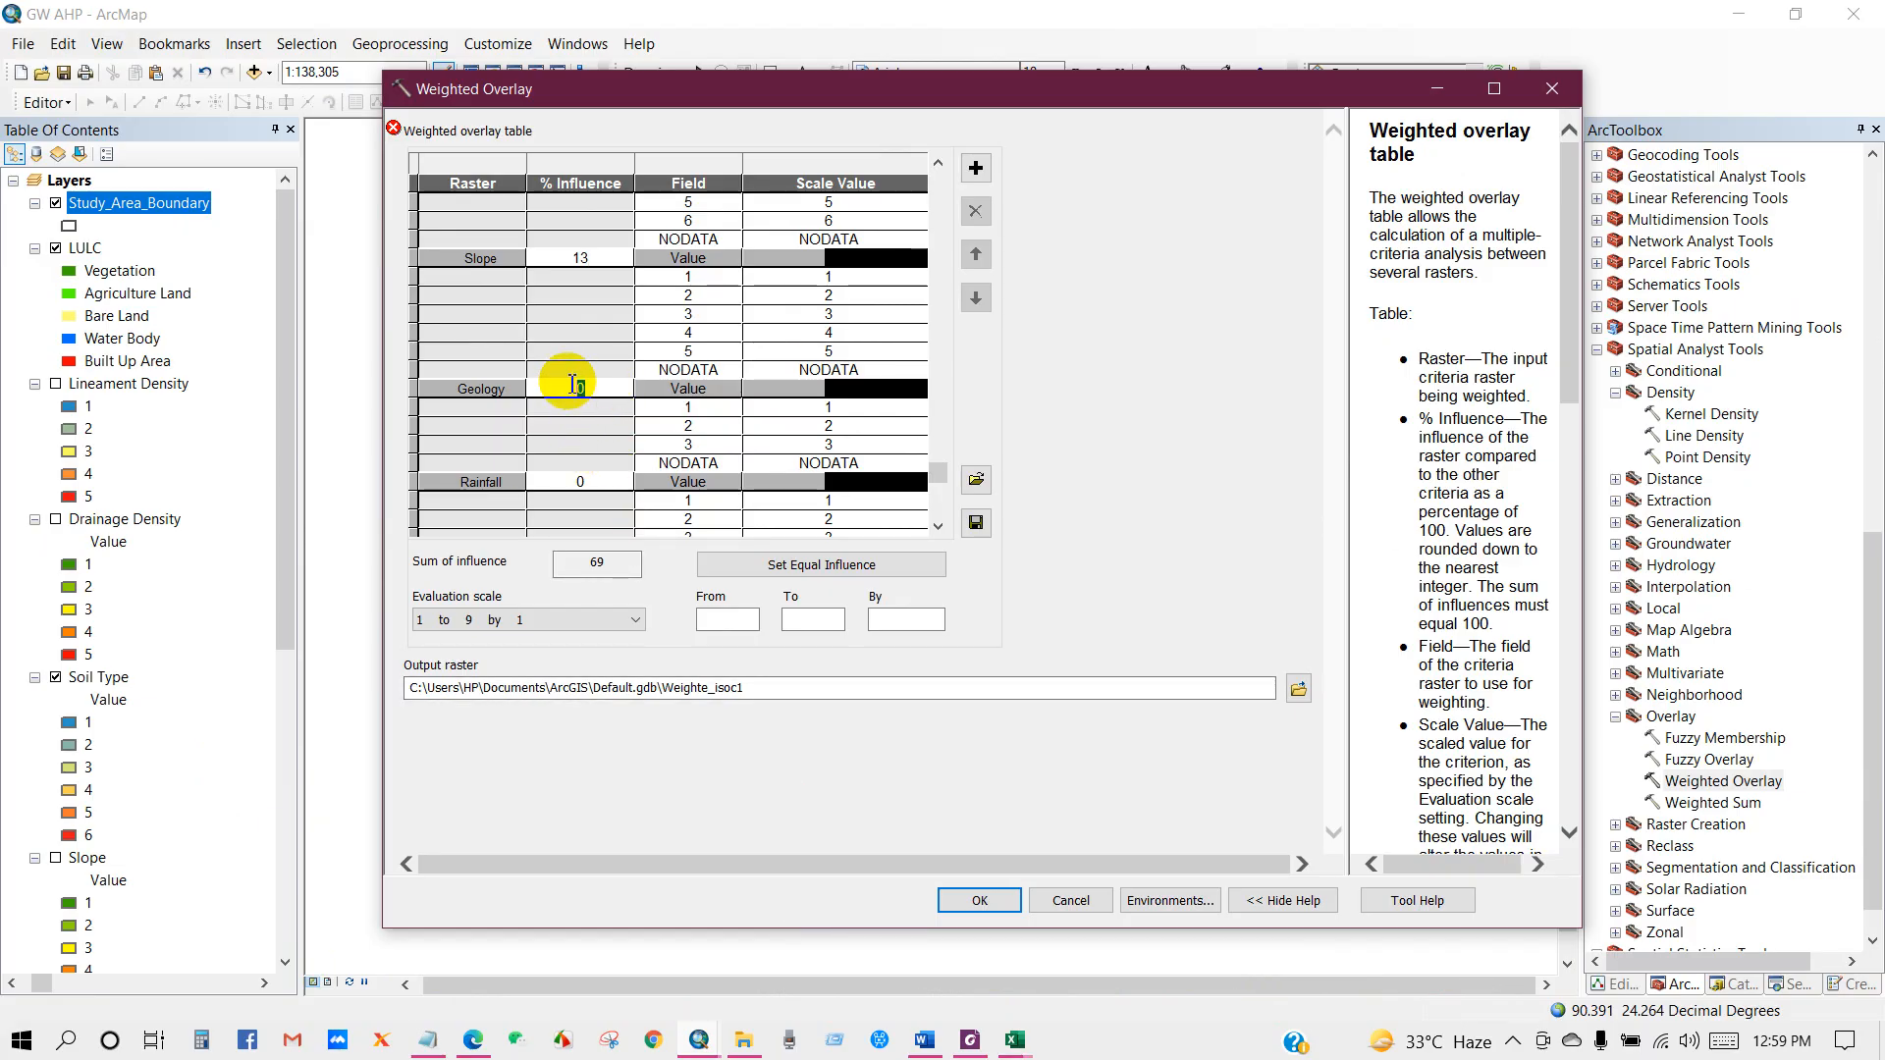
pyautogui.write('25')
pyautogui.click(585, 481)
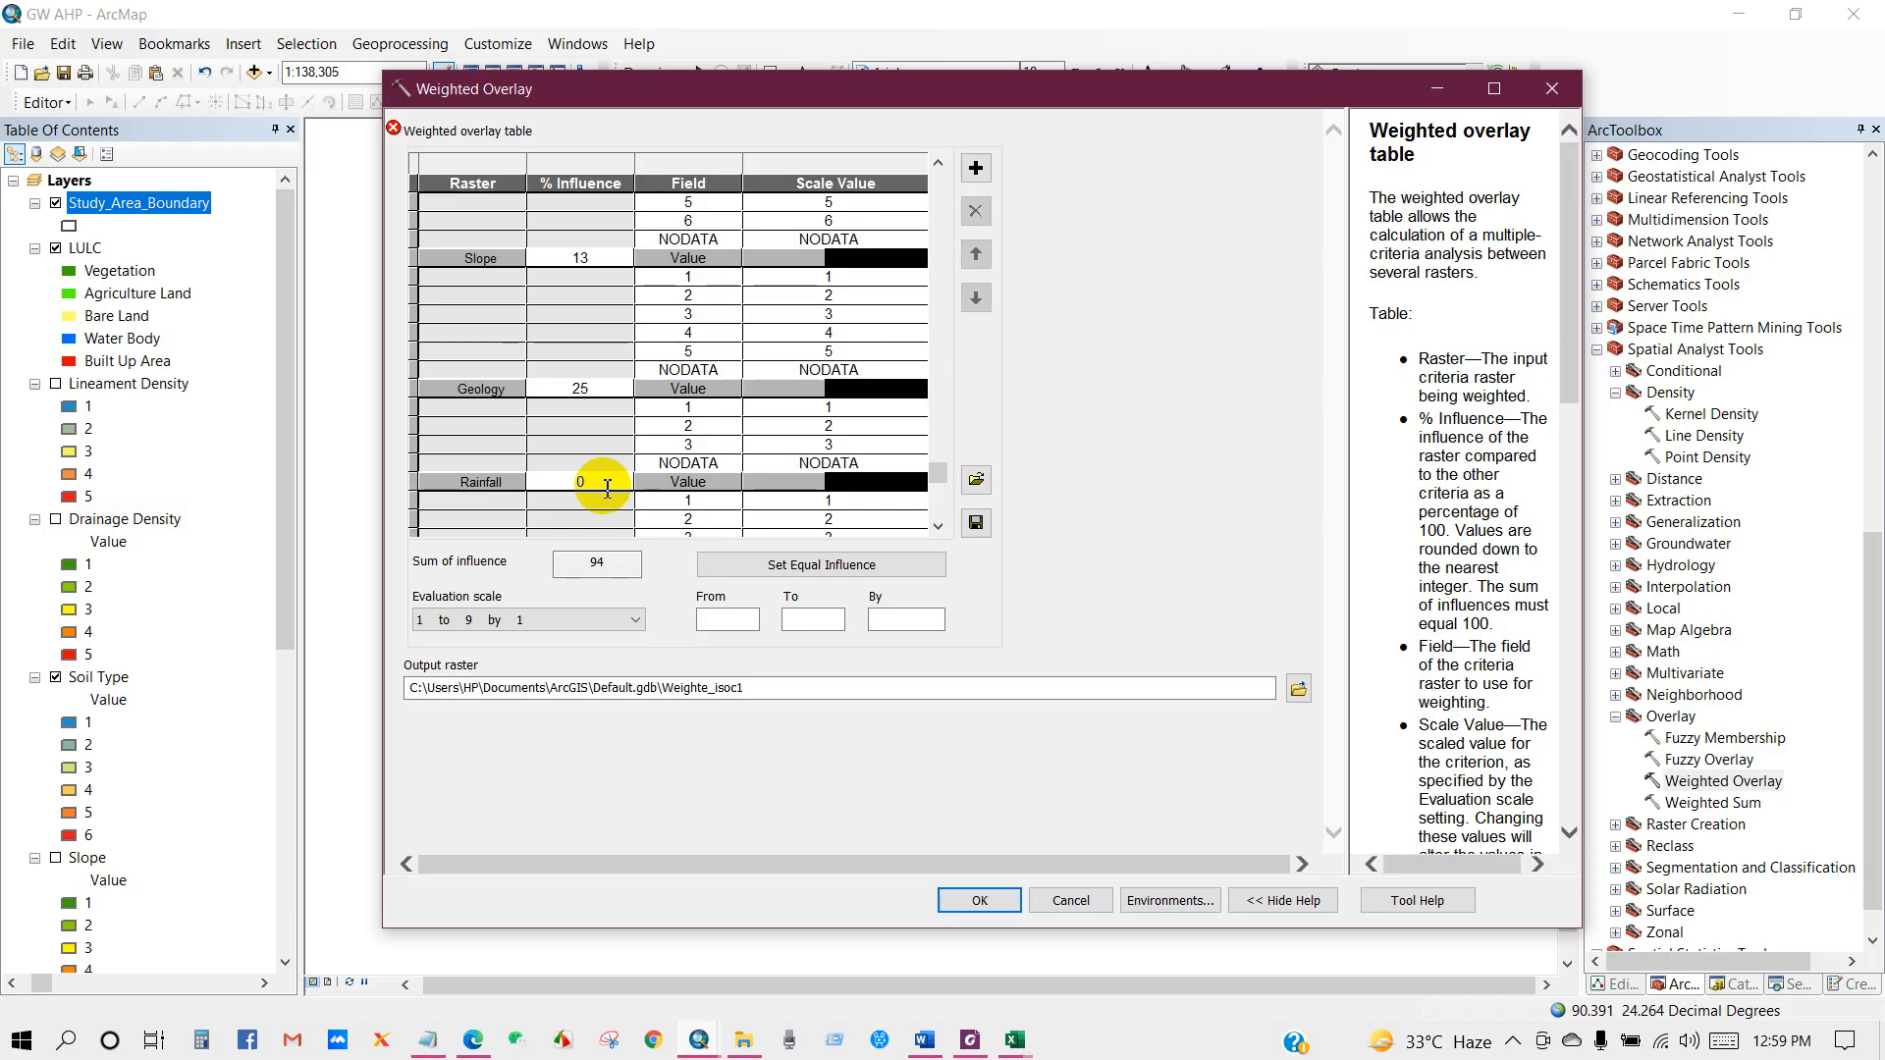
pyautogui.moveTo(607, 488); pyautogui.dragTo(552, 482)
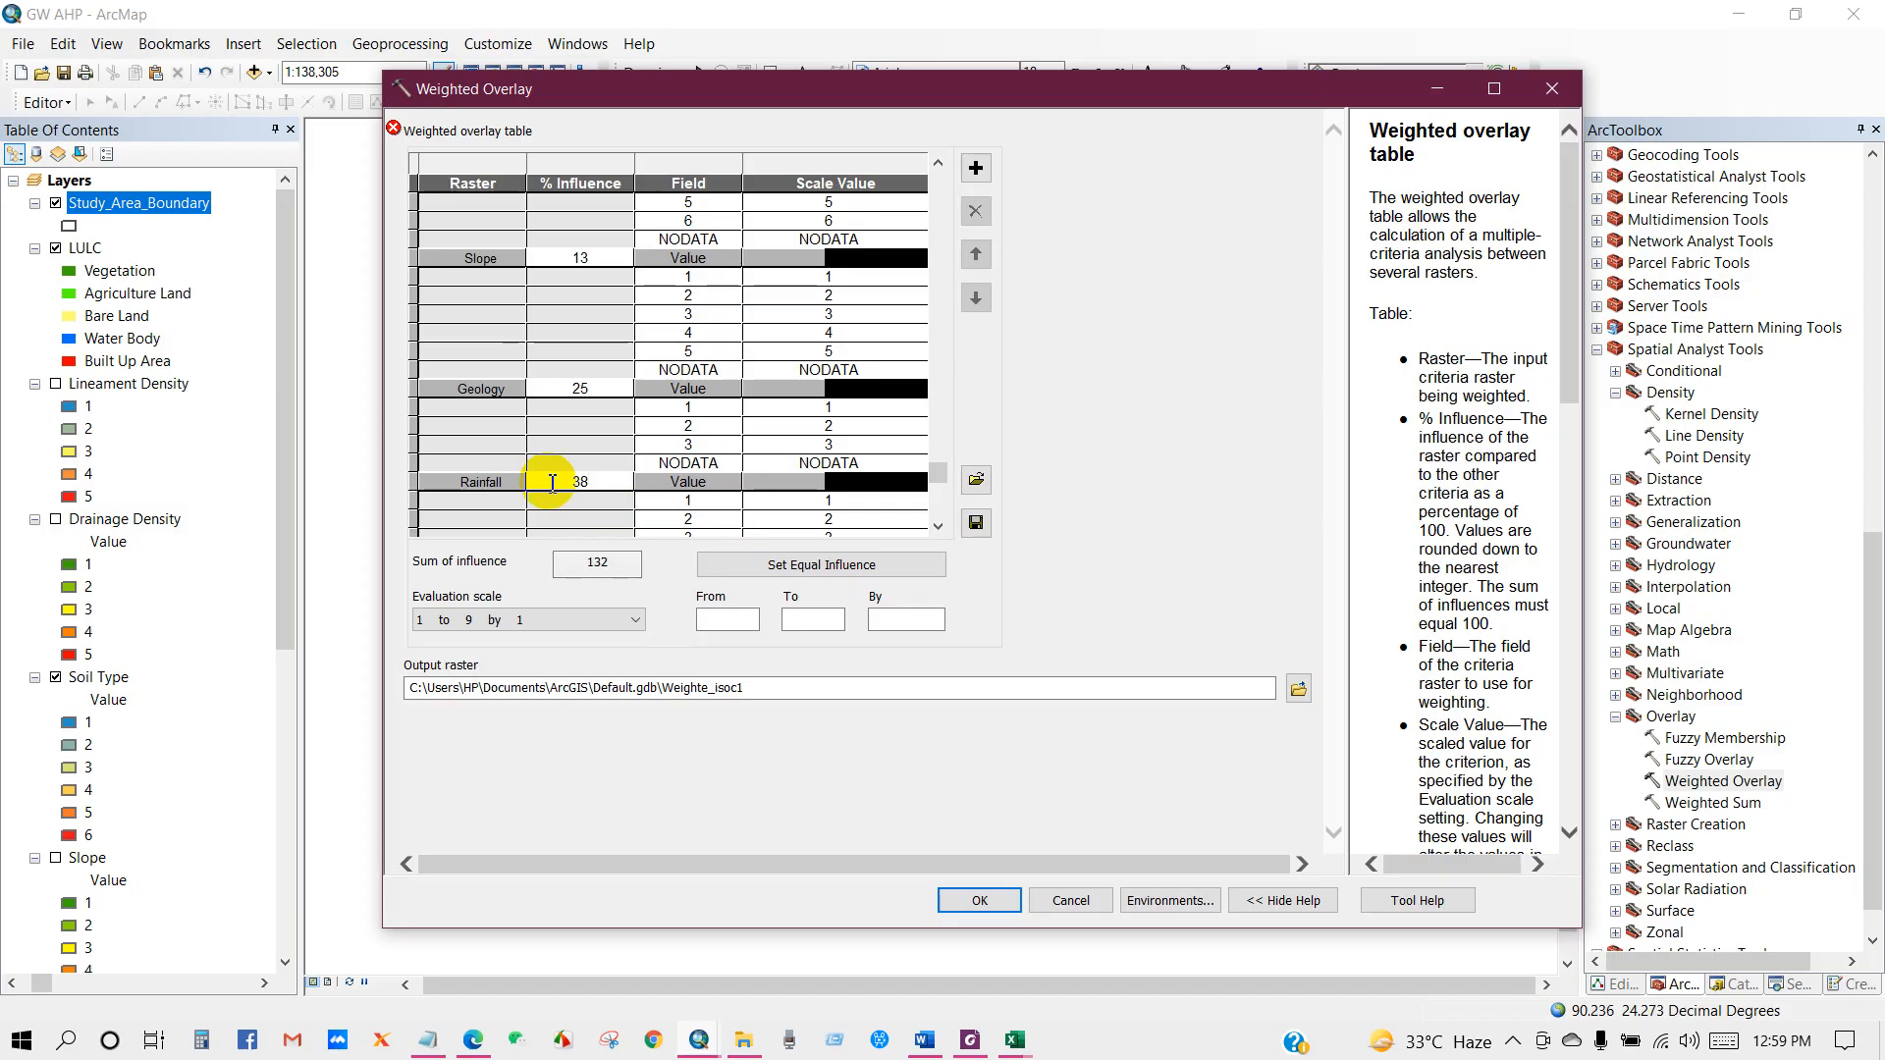
pyautogui.scroll(-1, 552, 482)
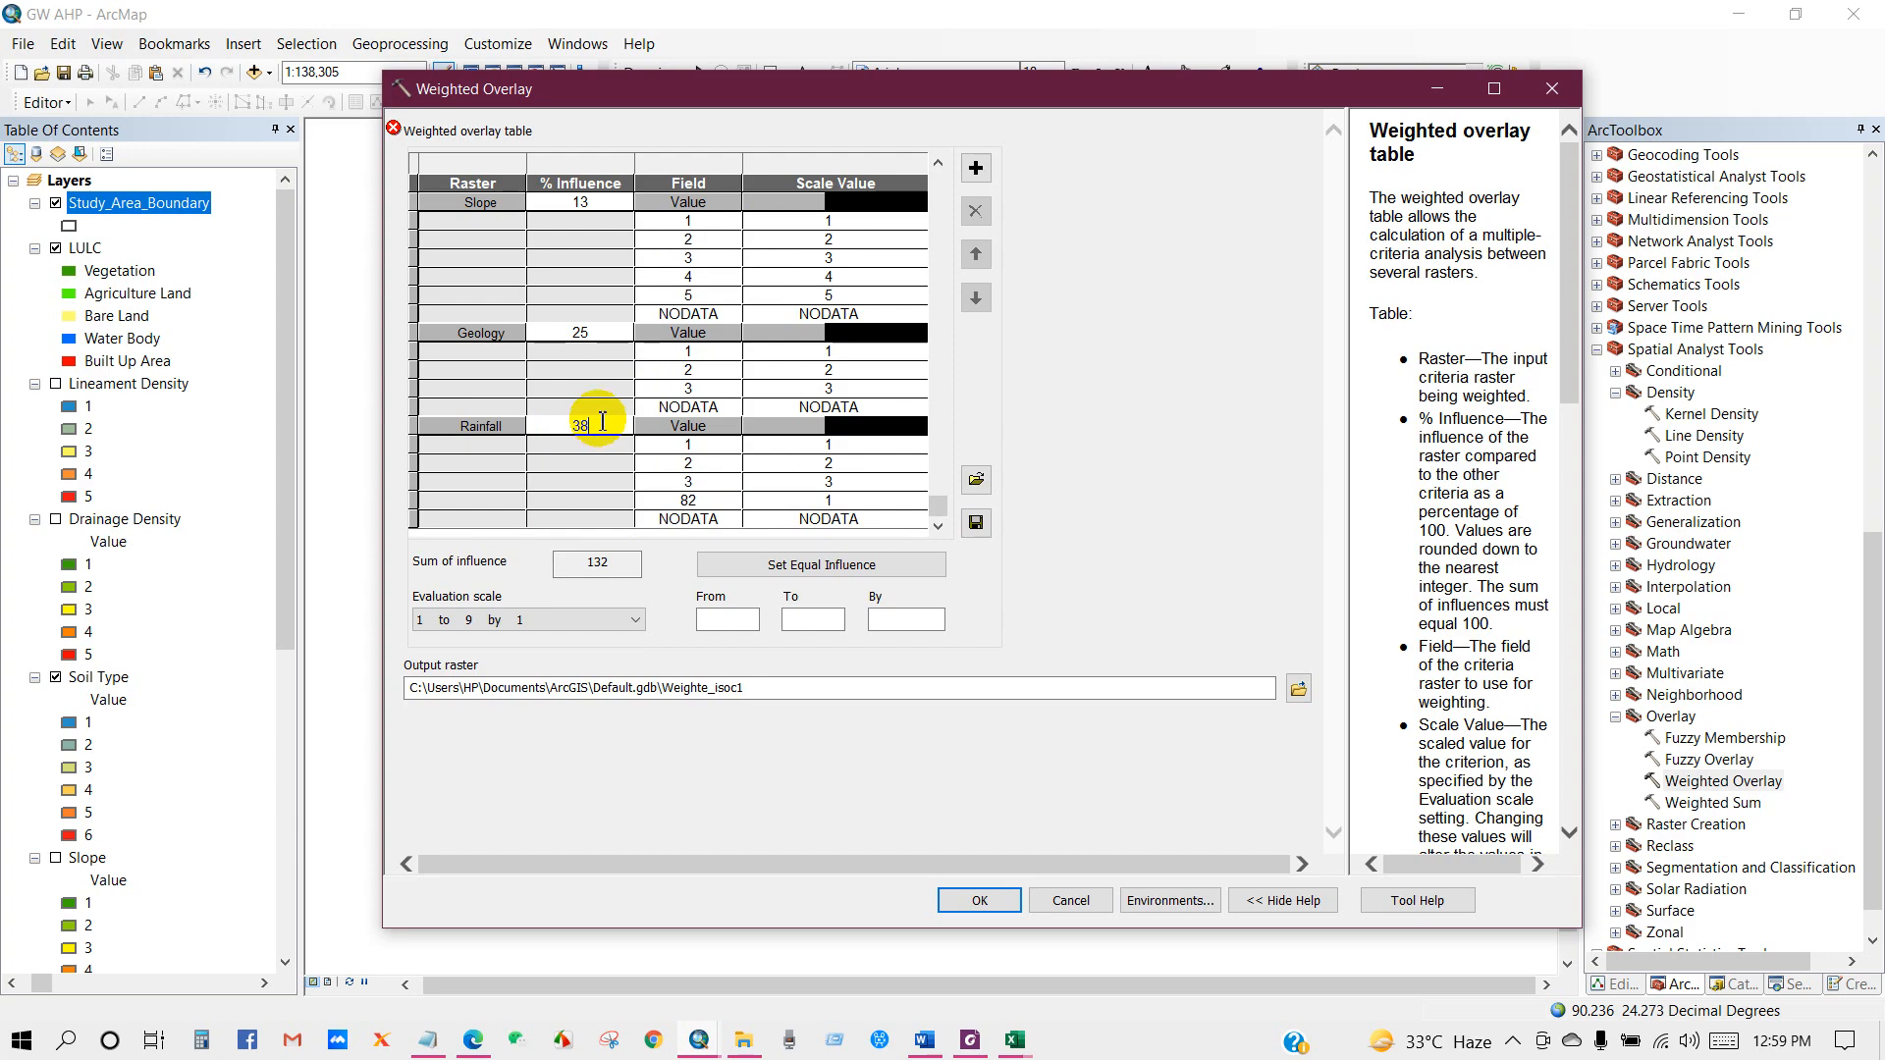
# Recheck the LULC weight in the AHP_Cal workbook in Excel and correct the LULC raster's influence in ArcMap to 6 percent
pyautogui.moveTo(937, 498); pyautogui.dragTo(961, 191)
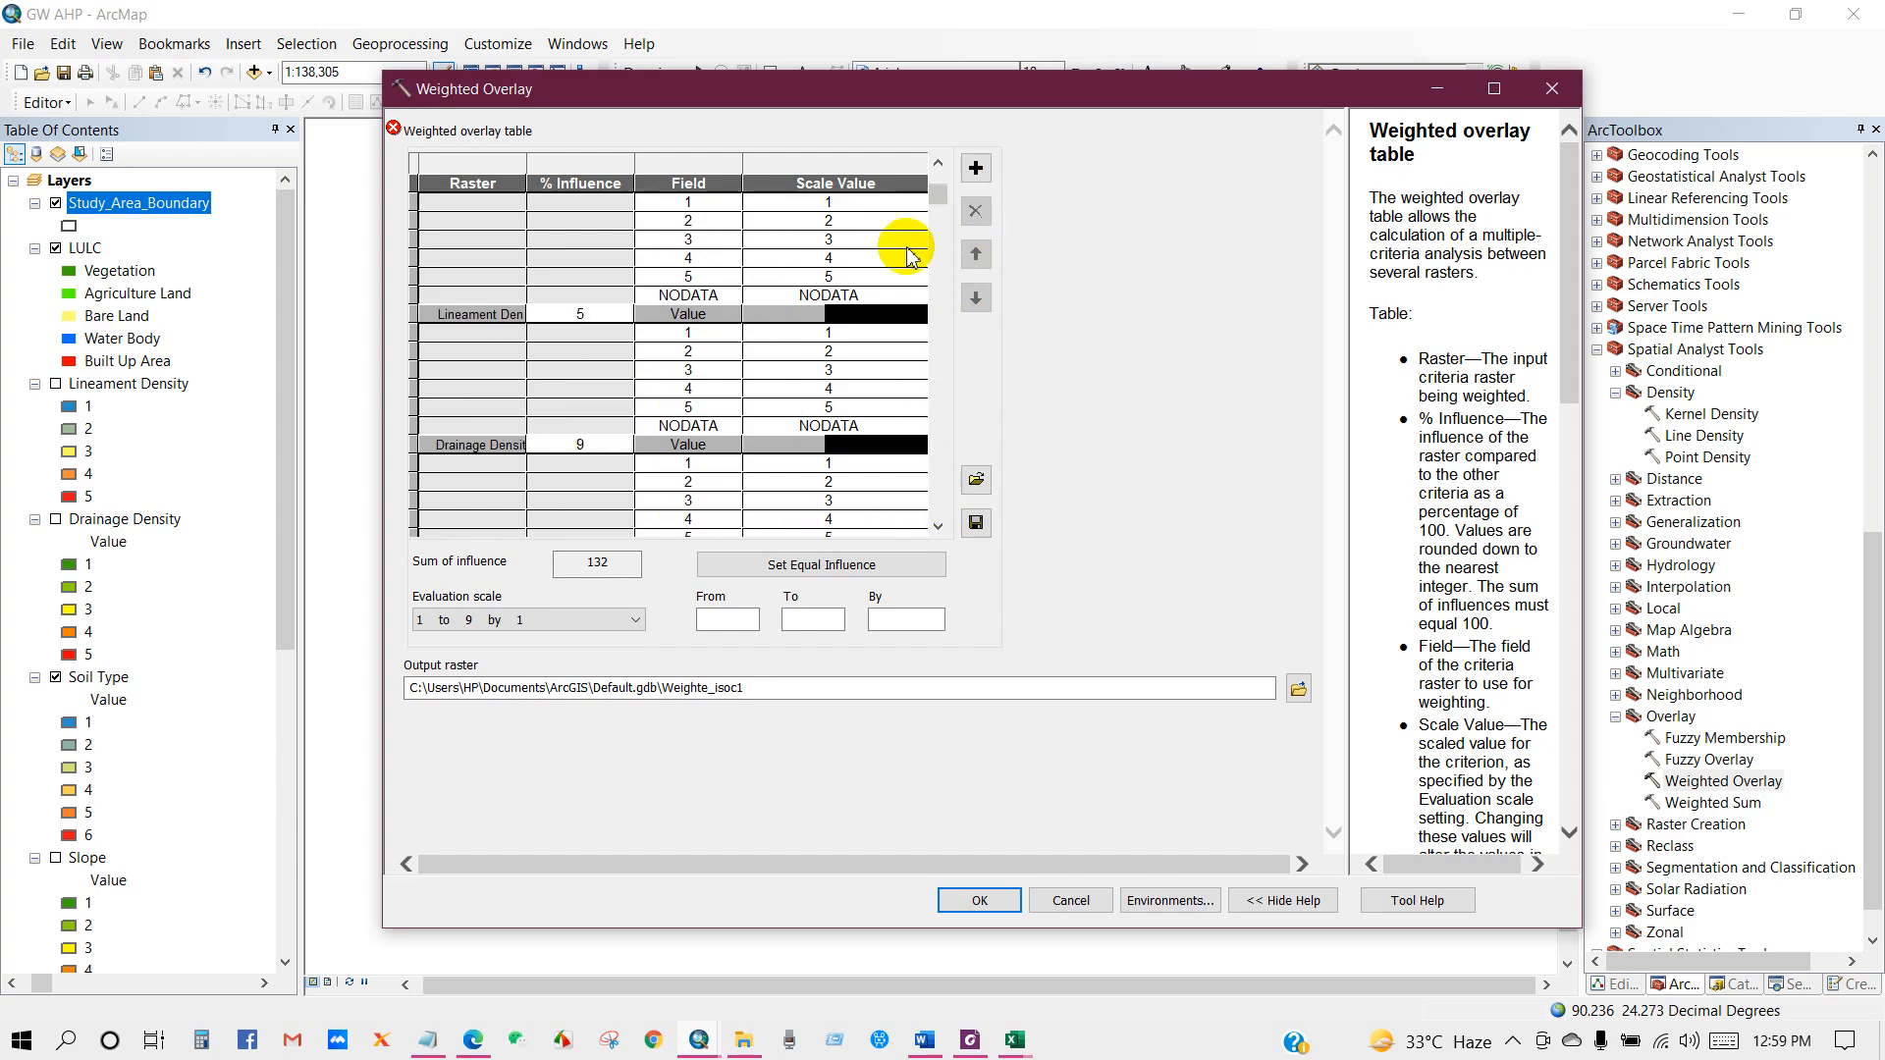
pyautogui.click(940, 164)
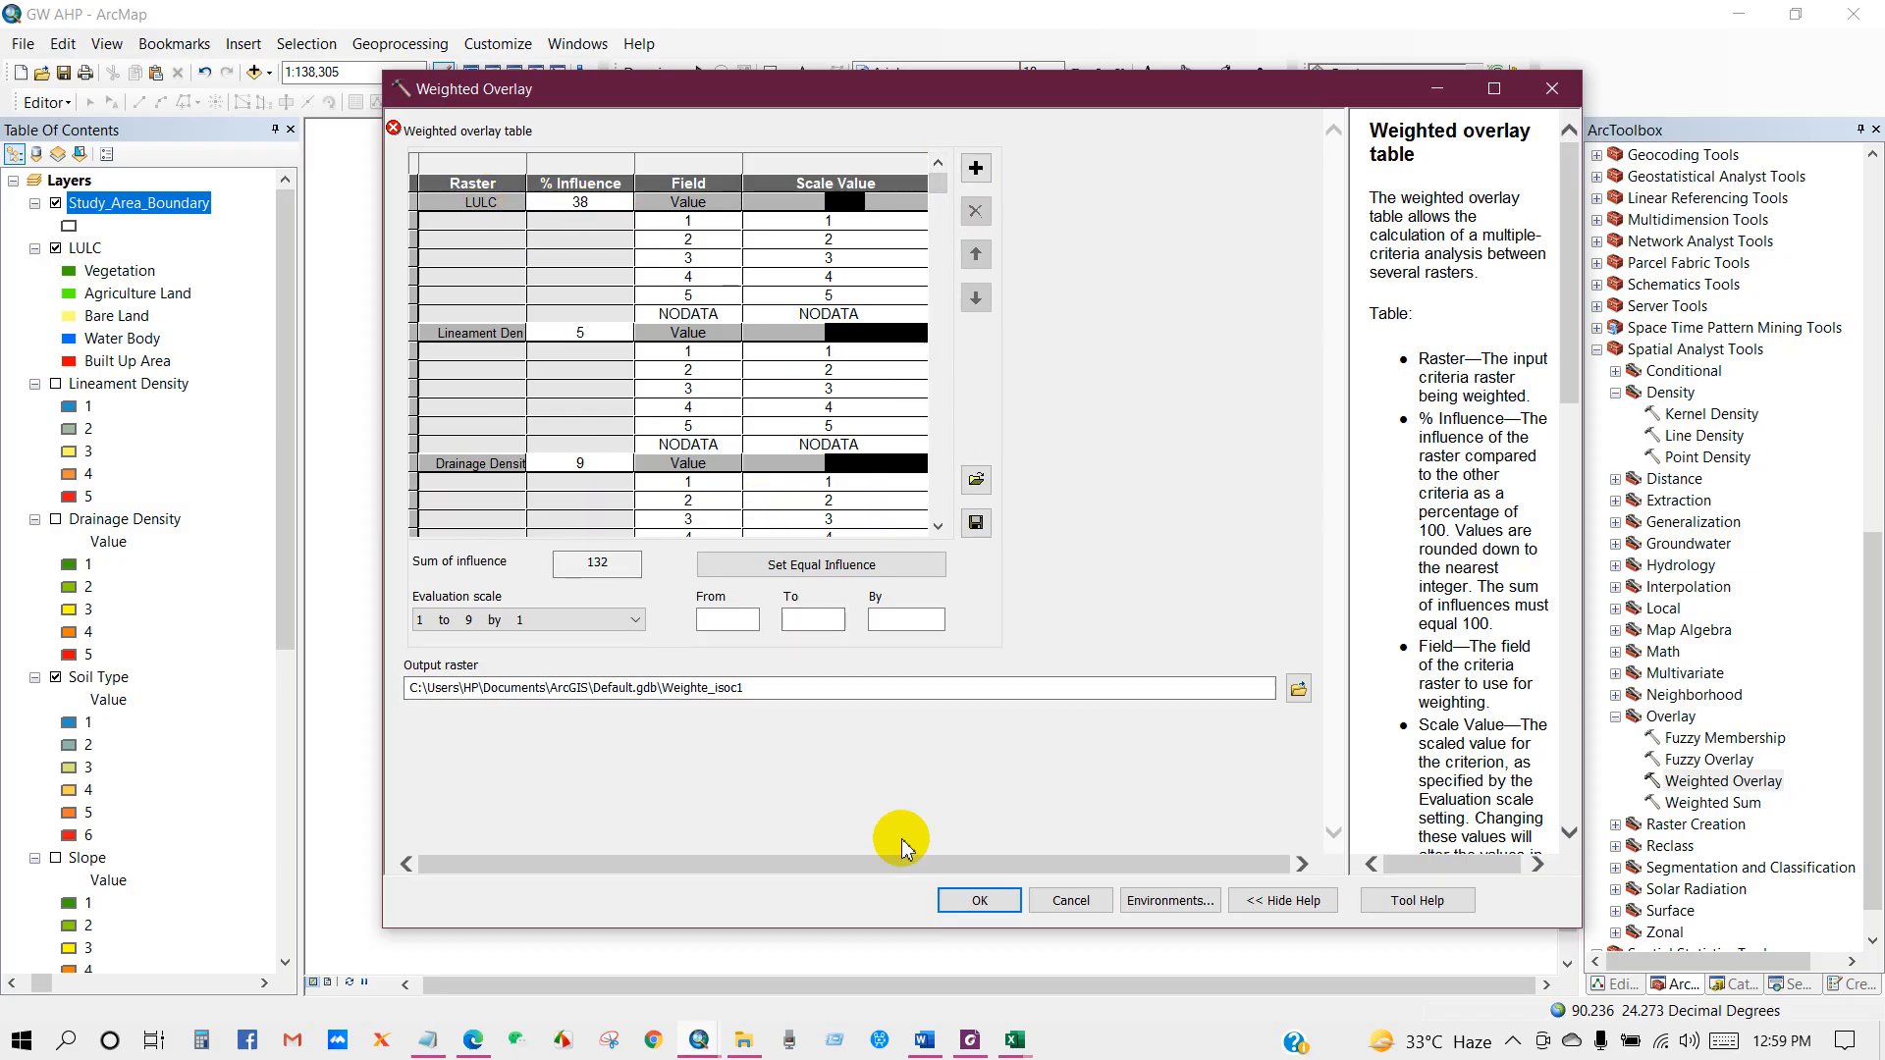
pyautogui.moveTo(1015, 1032)
pyautogui.click(1178, 947)
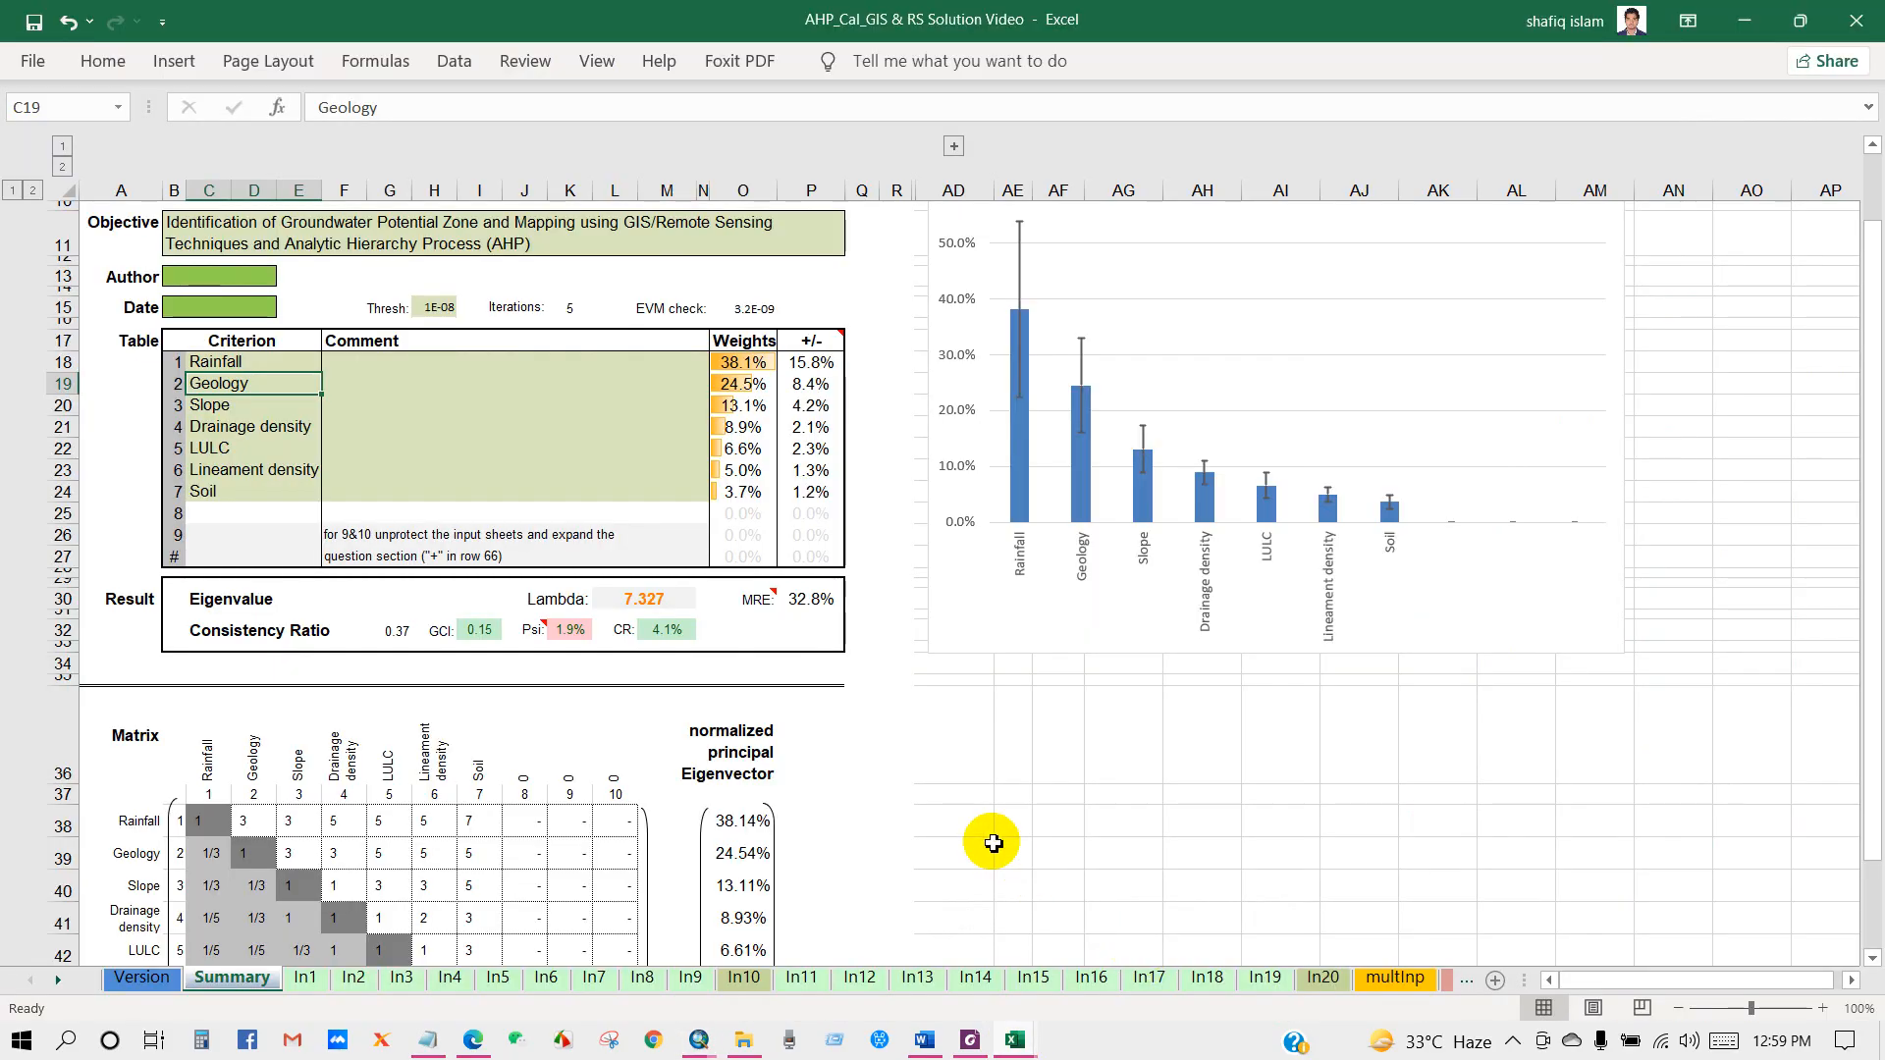
pyautogui.moveTo(731, 1024)
pyautogui.click(812, 912)
pyautogui.click(621, 202)
pyautogui.write('6')
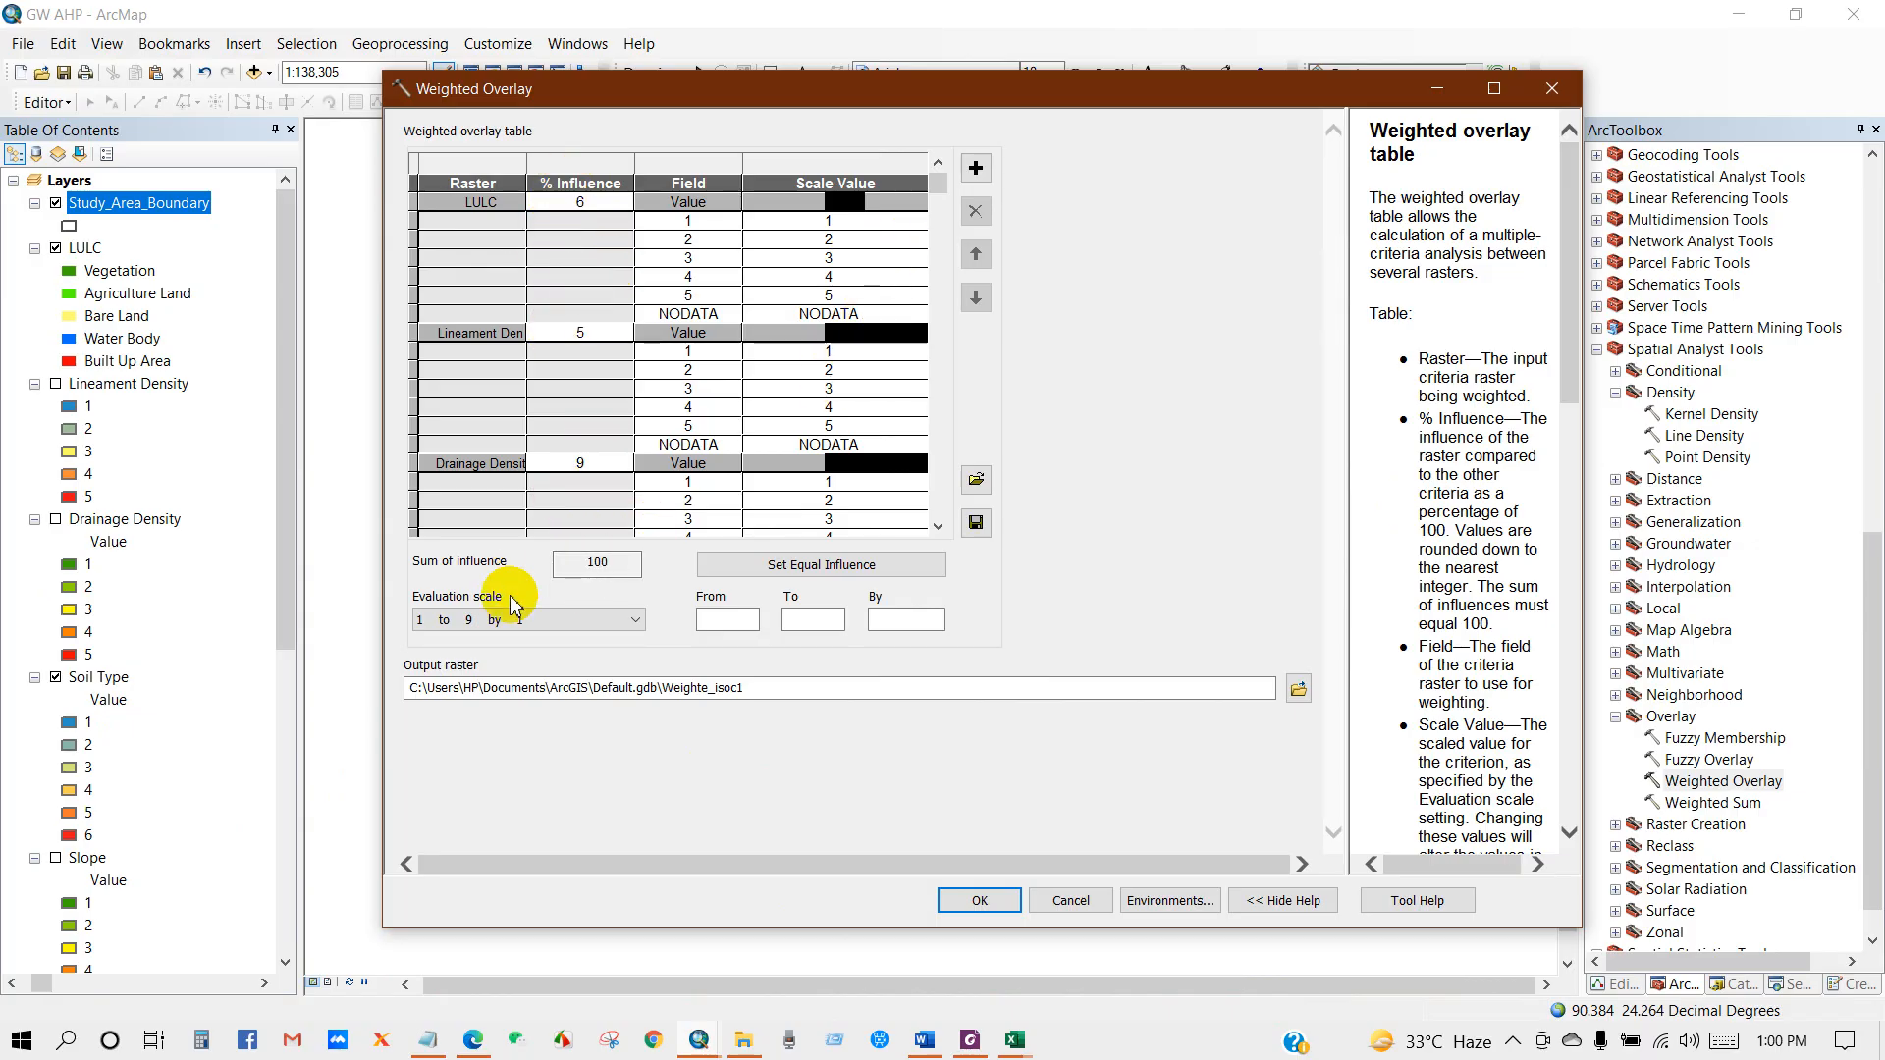
pyautogui.moveTo(581, 562); pyautogui.dragTo(608, 561)
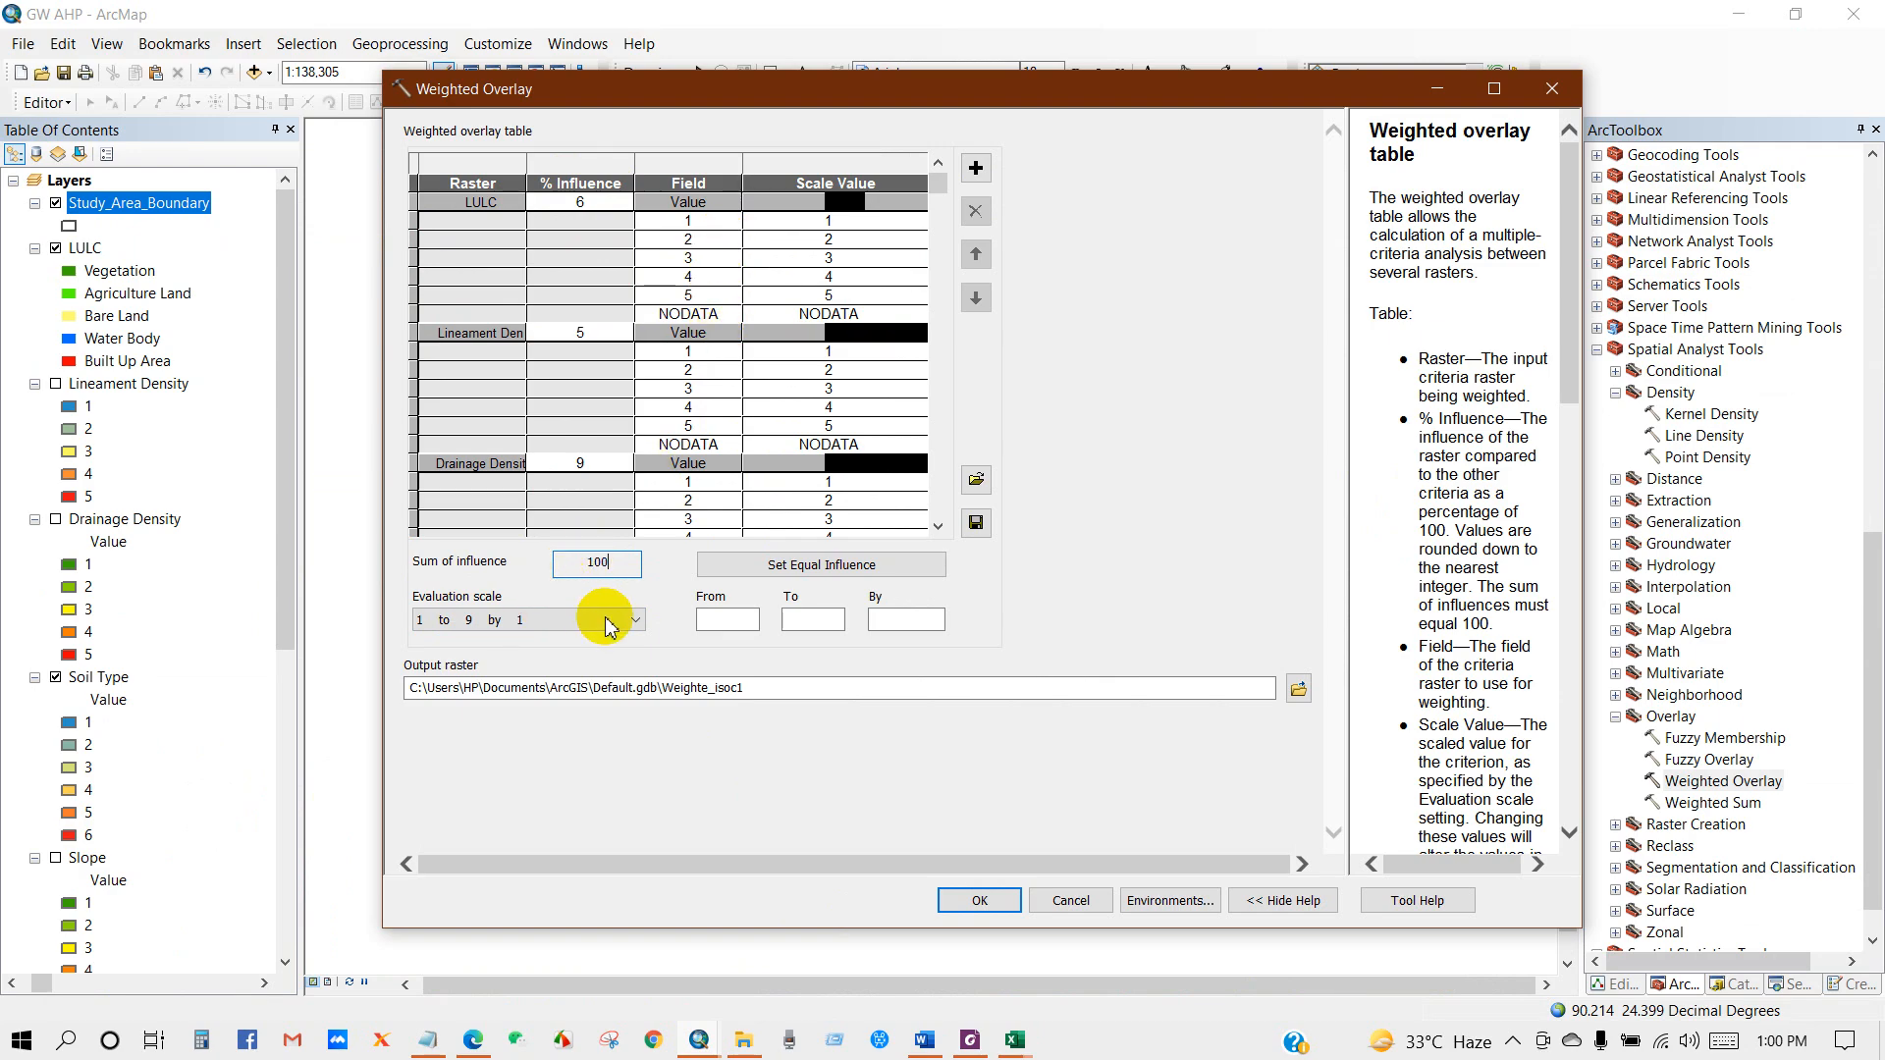
# Change the evaluation scale of the weighted overlay to 1 to 5 by 1
pyautogui.click(637, 621)
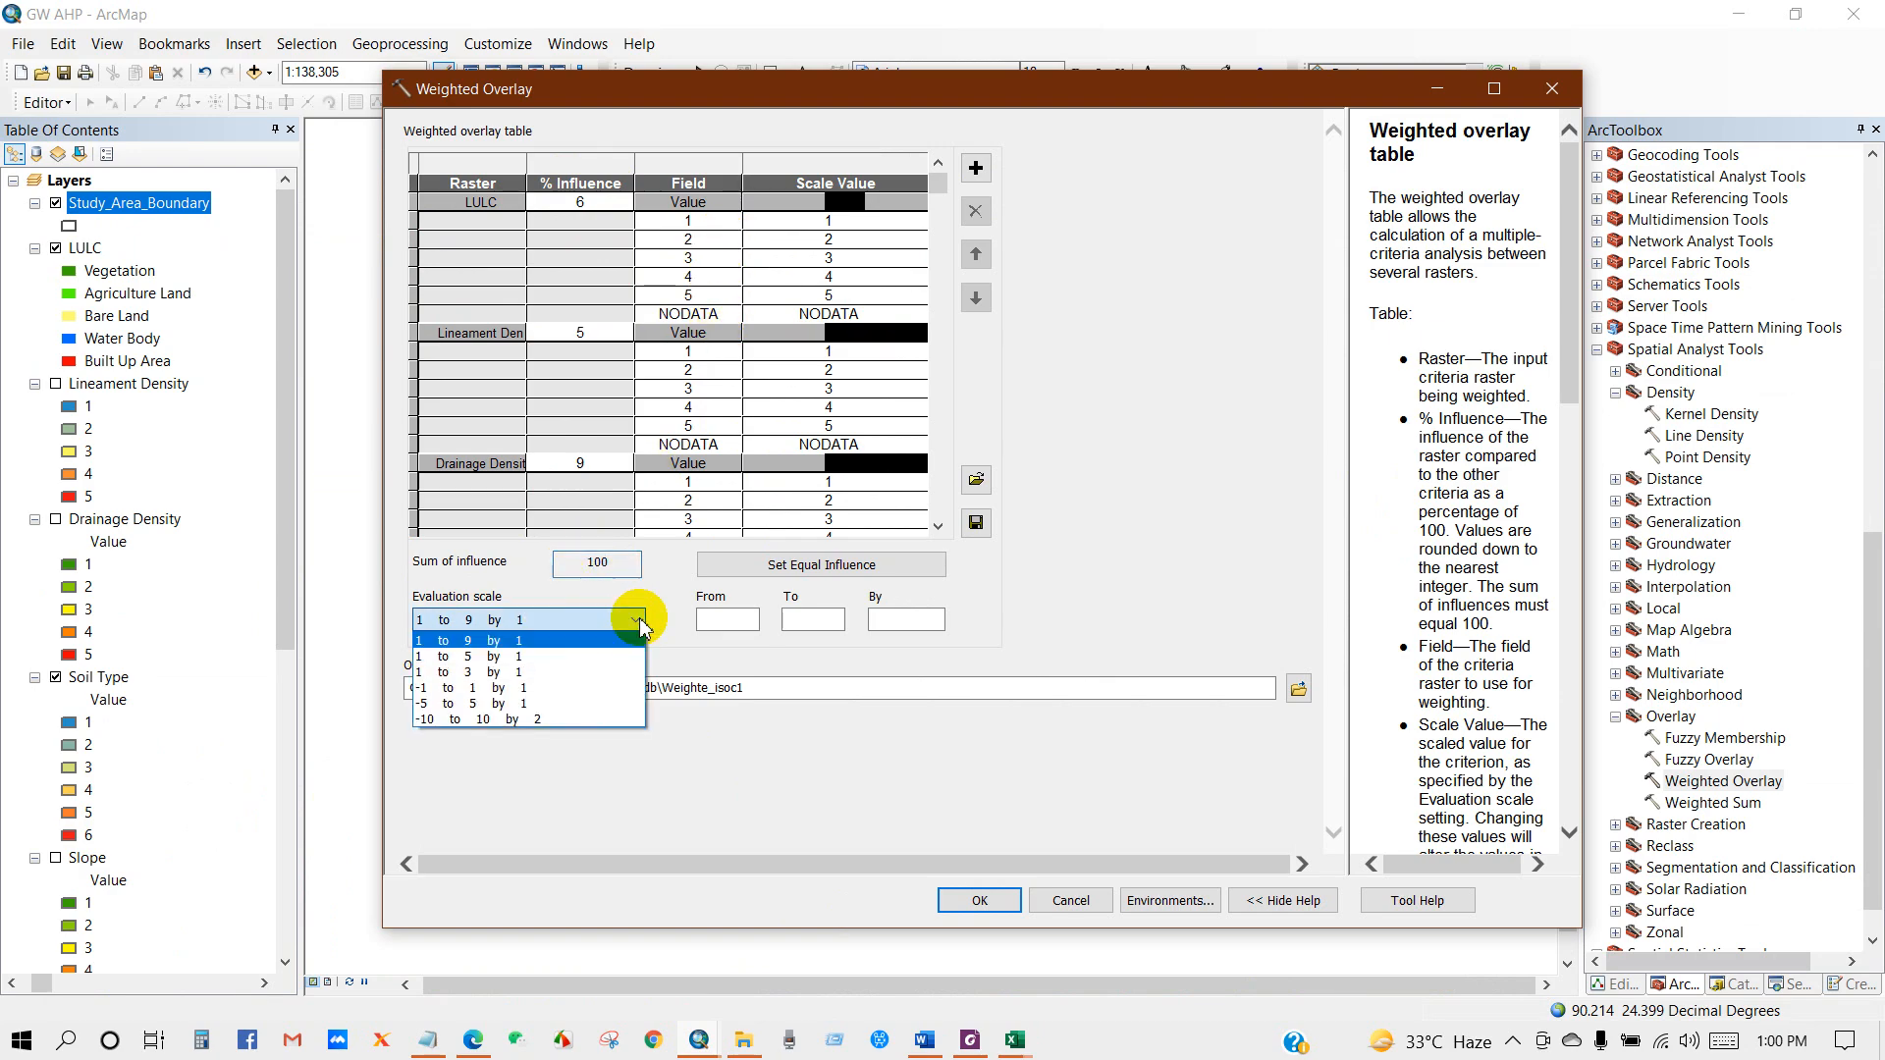
pyautogui.click(503, 658)
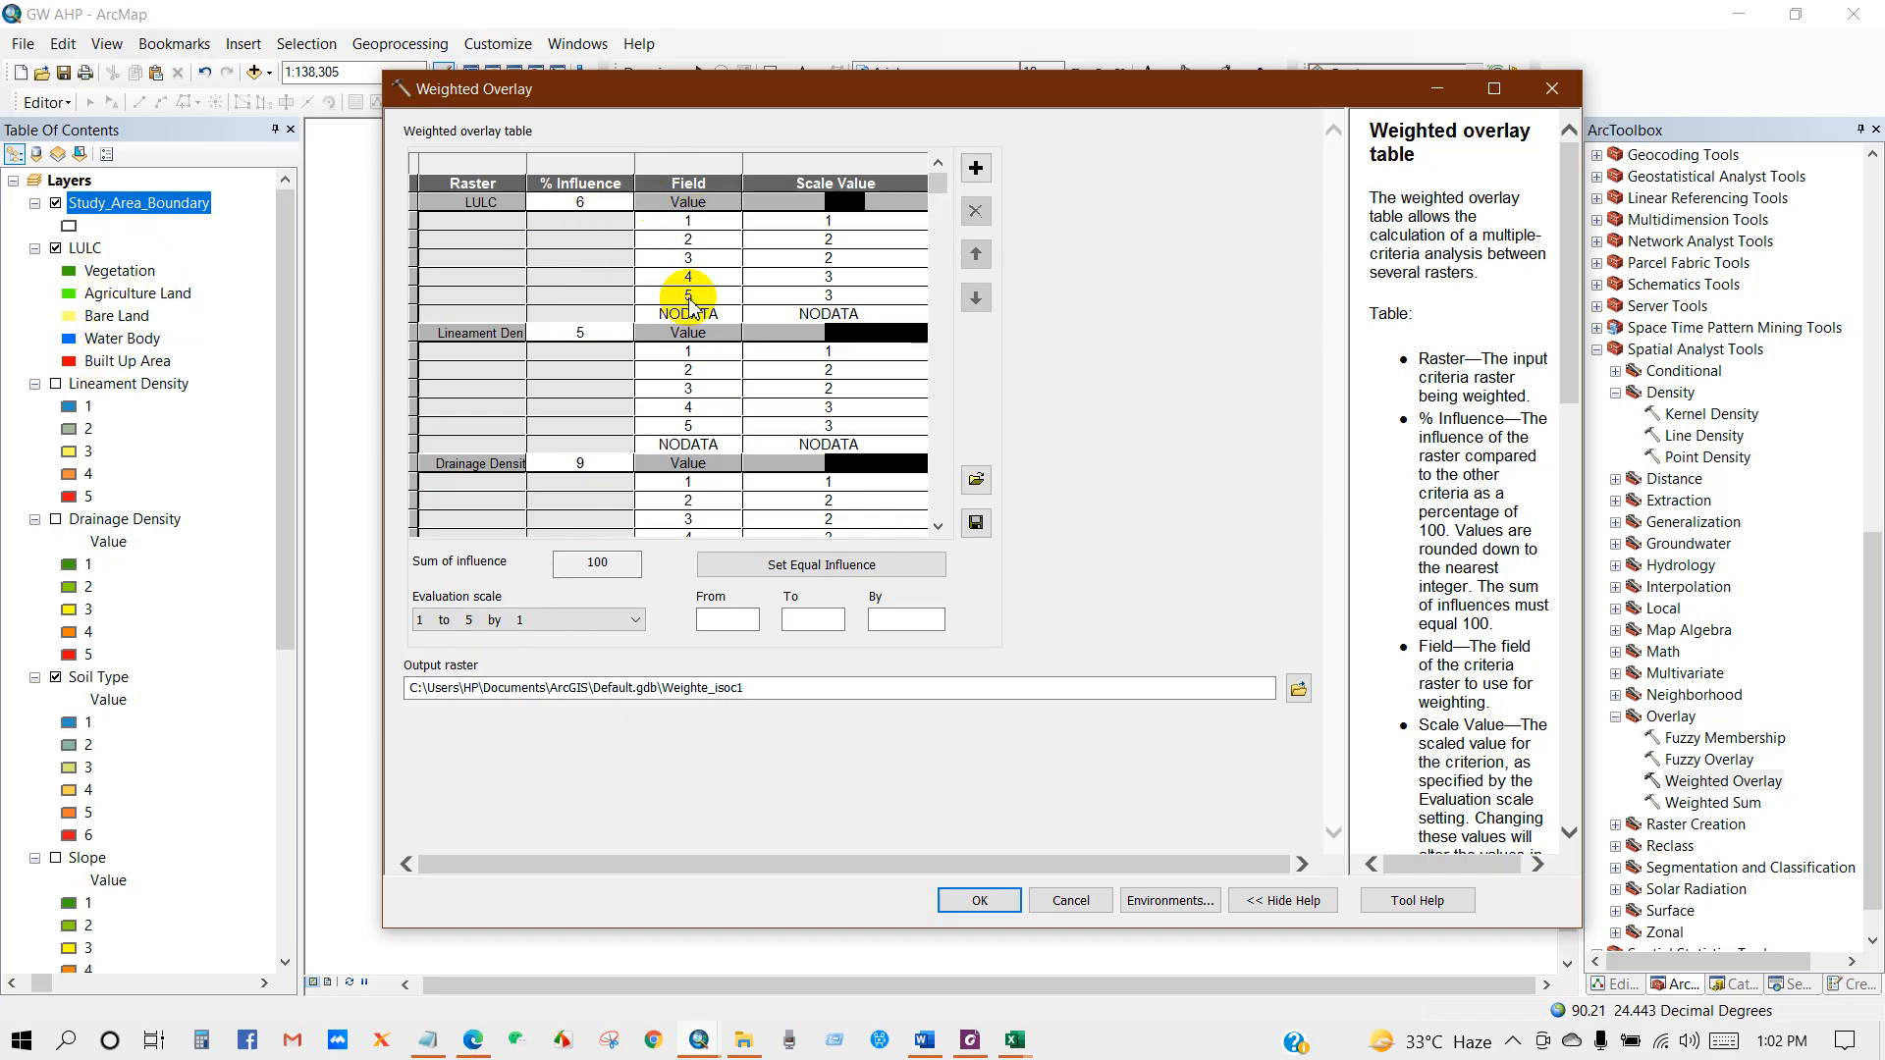
pyautogui.click(846, 199)
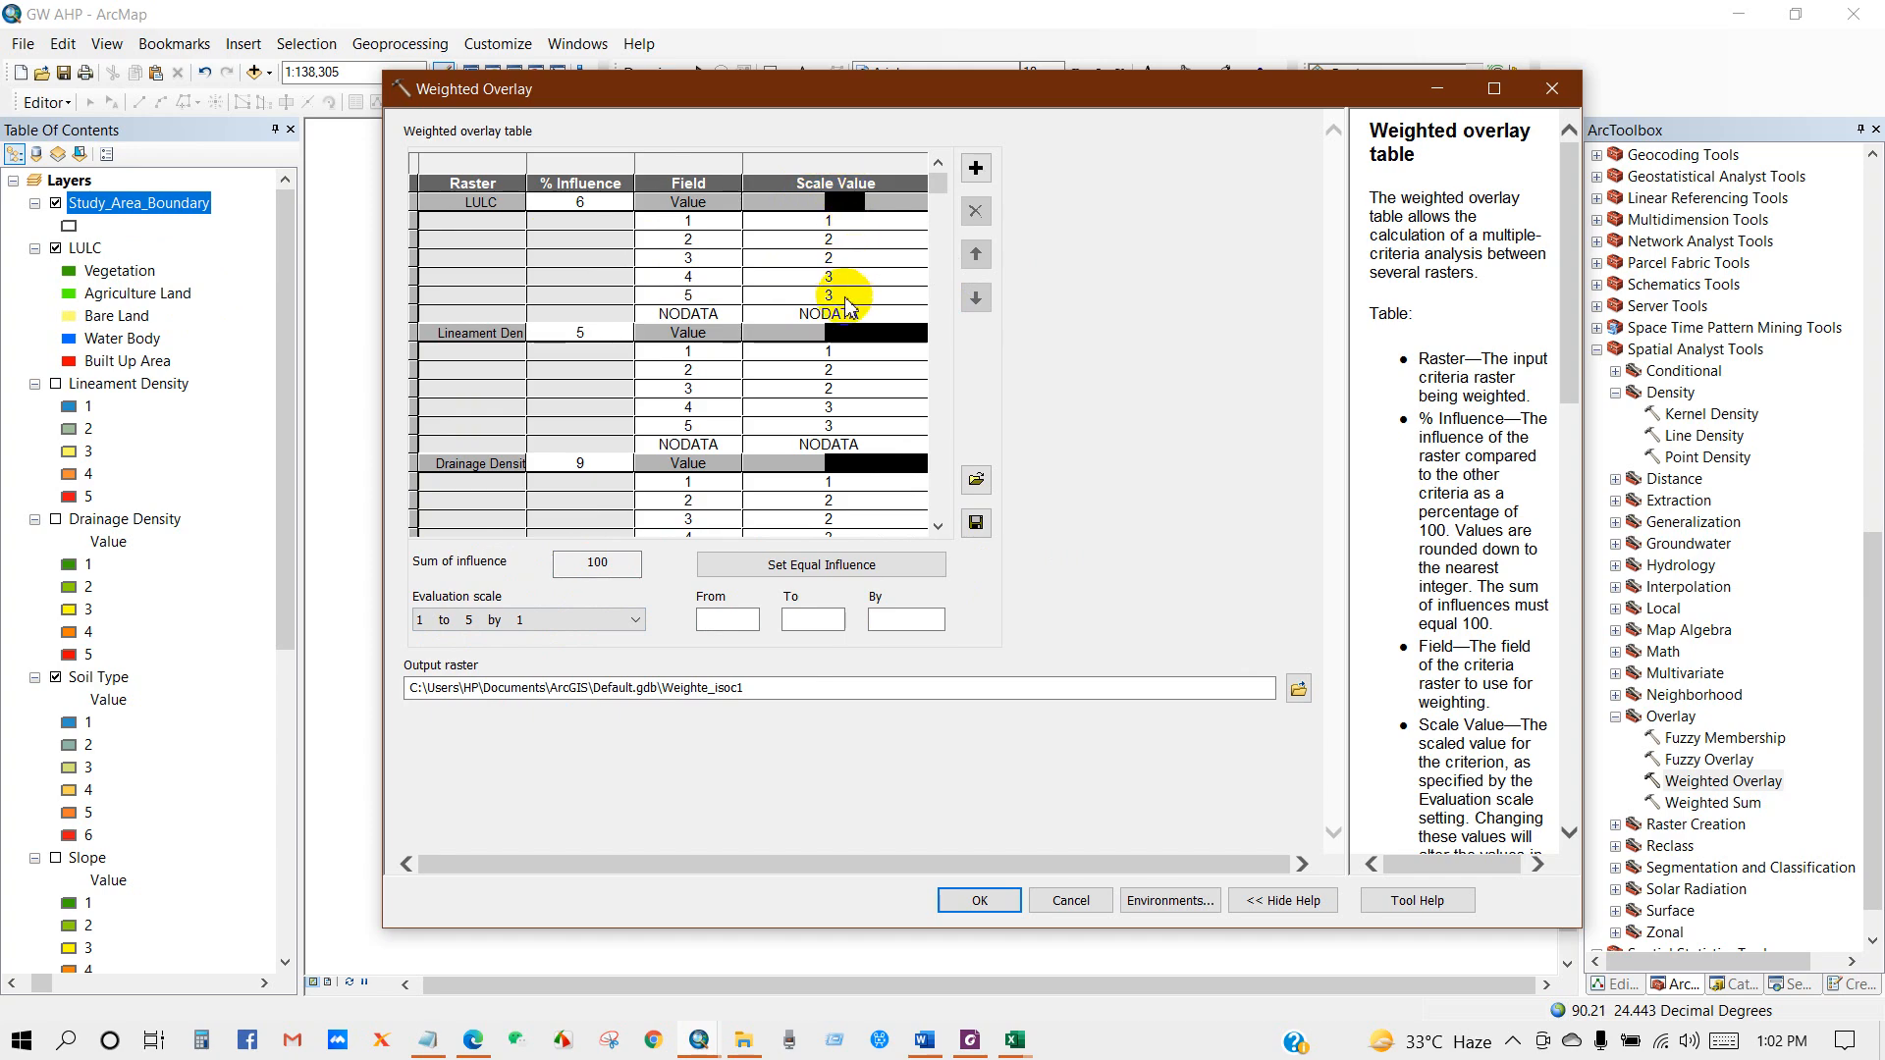
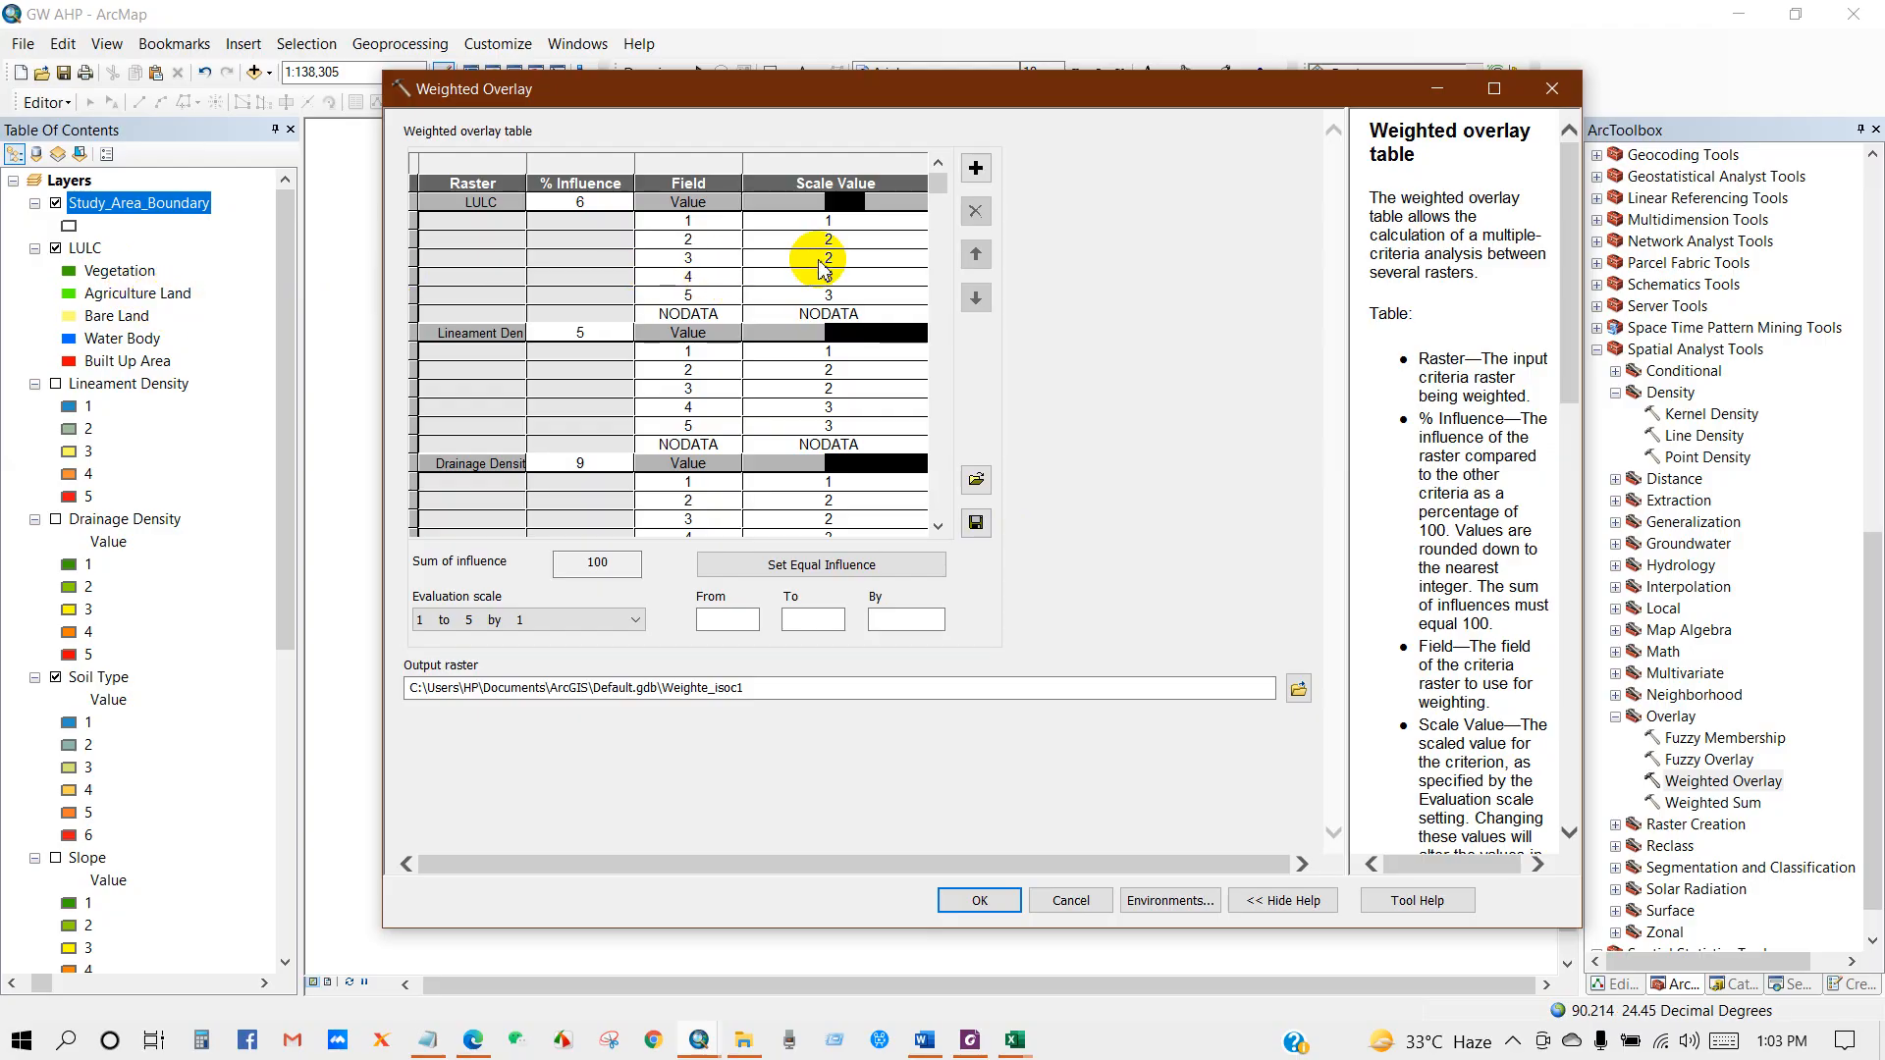
# Set the scale value of LULC classes 1 and 2 to 5 in the weighted overlay table
pyautogui.click(829, 224)
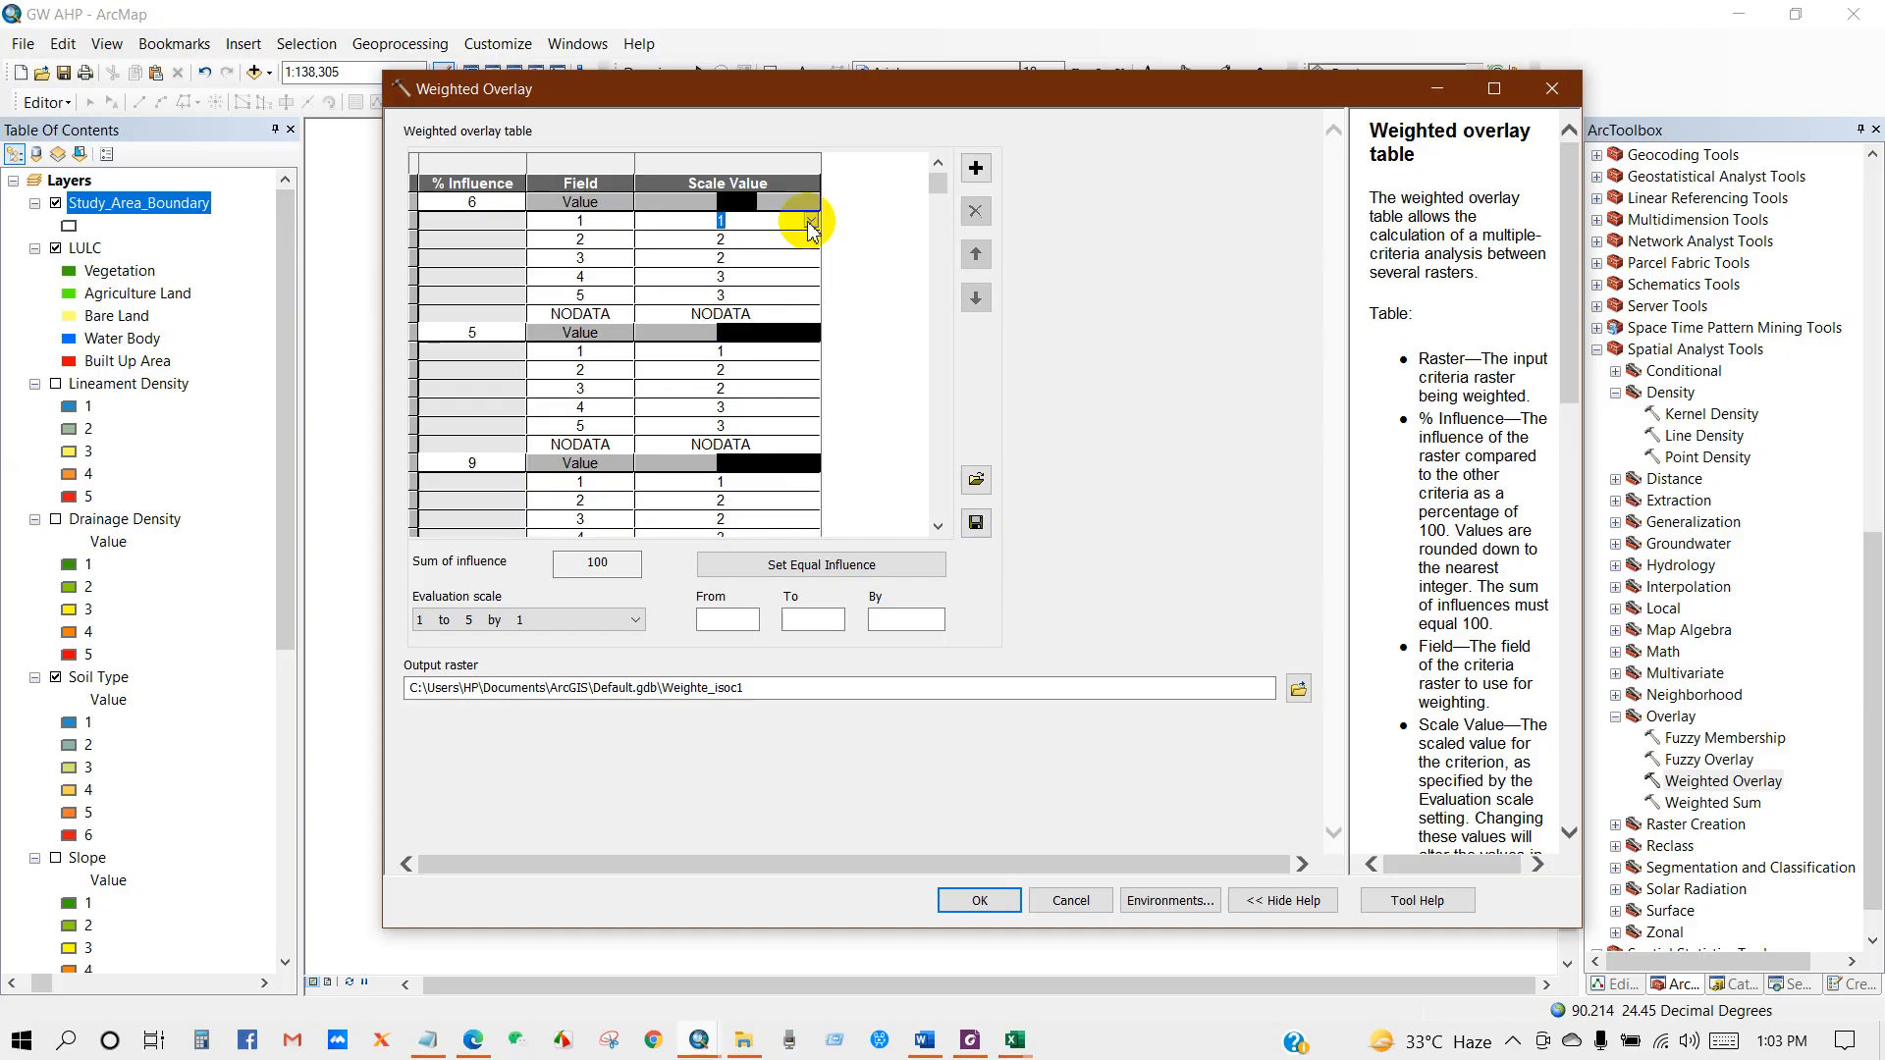
pyautogui.click(809, 221)
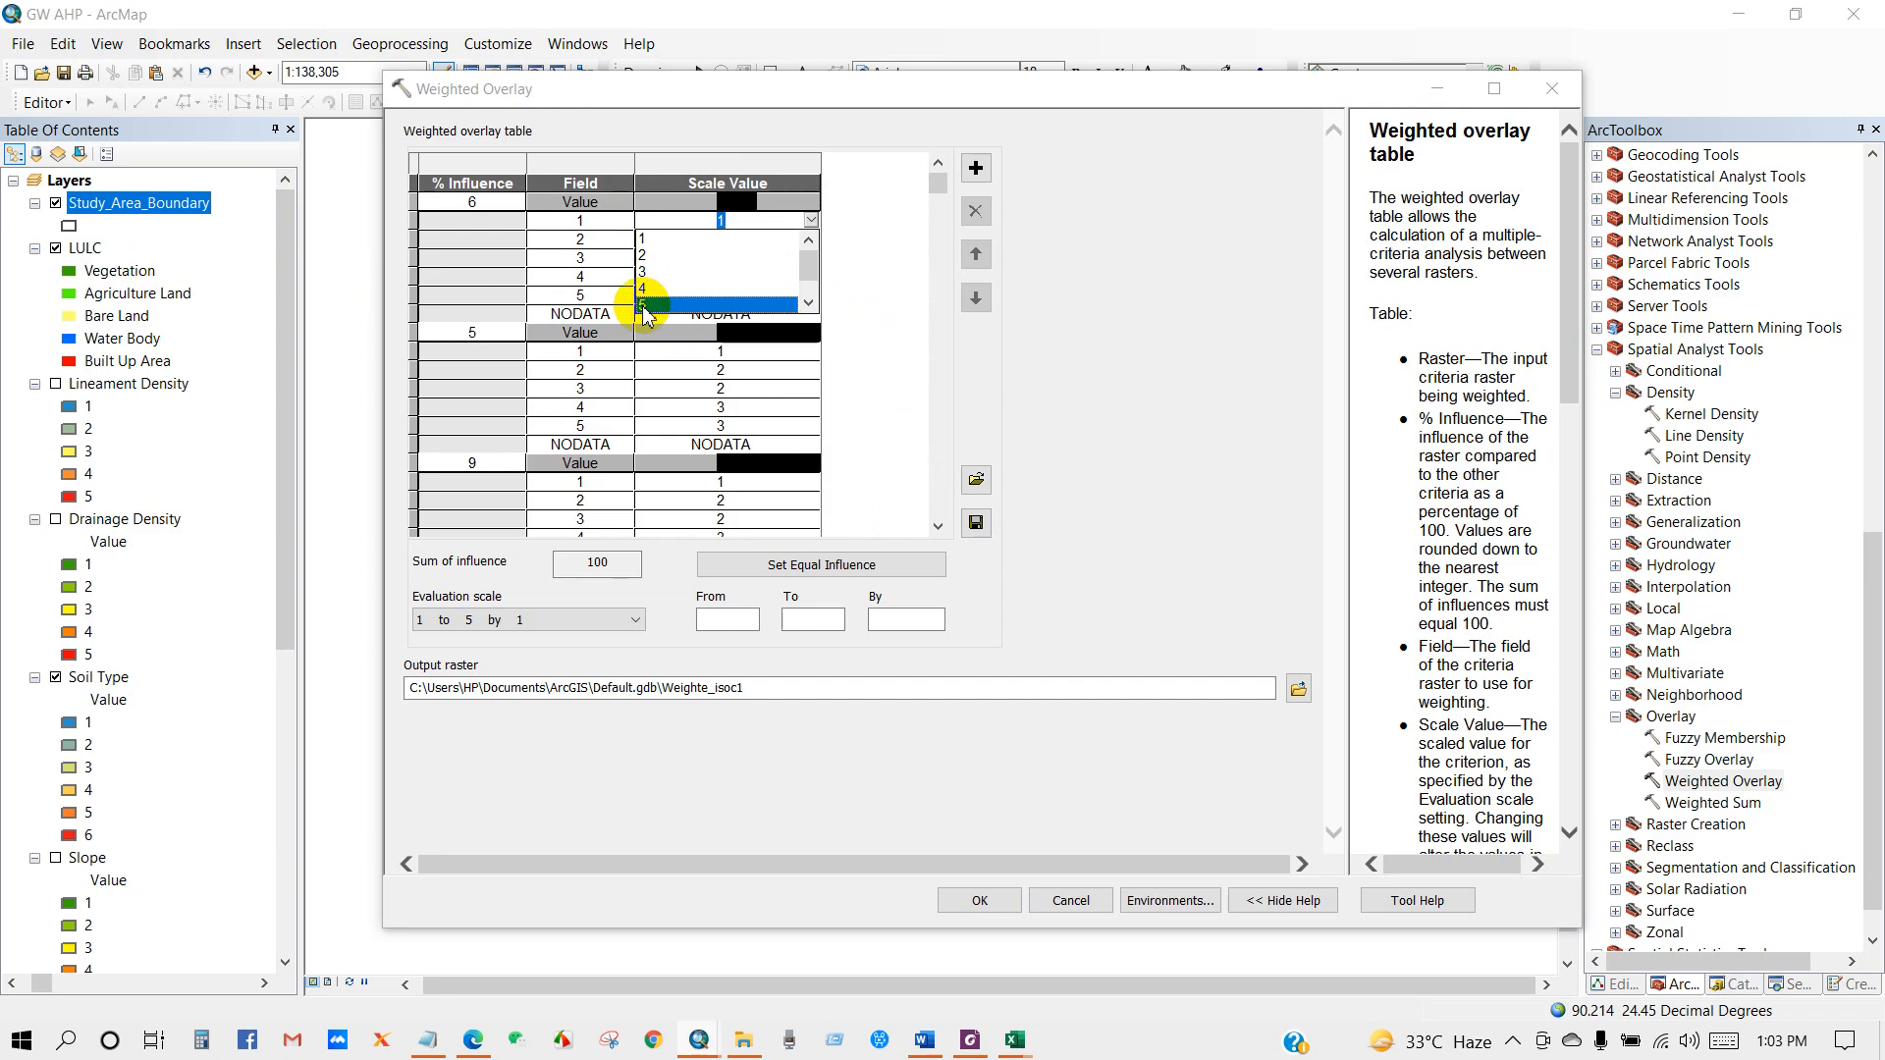
pyautogui.click(643, 305)
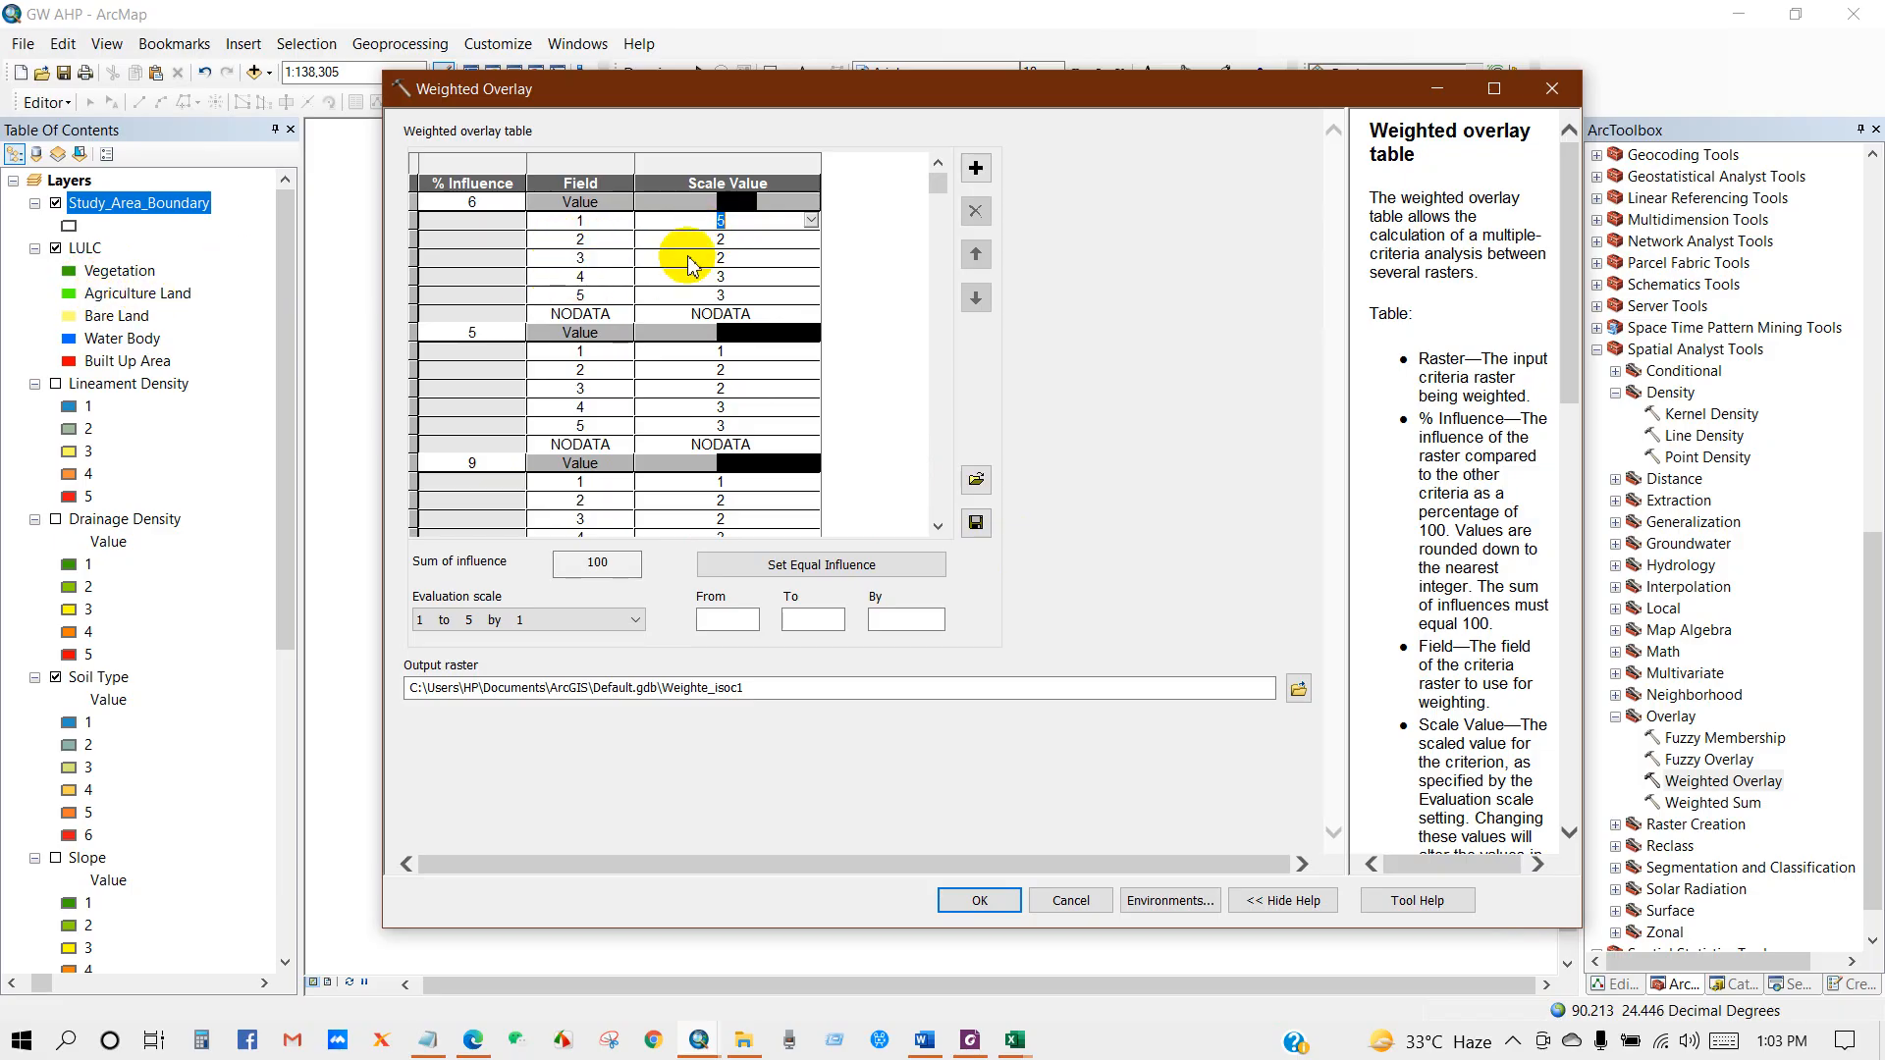
pyautogui.click(754, 239)
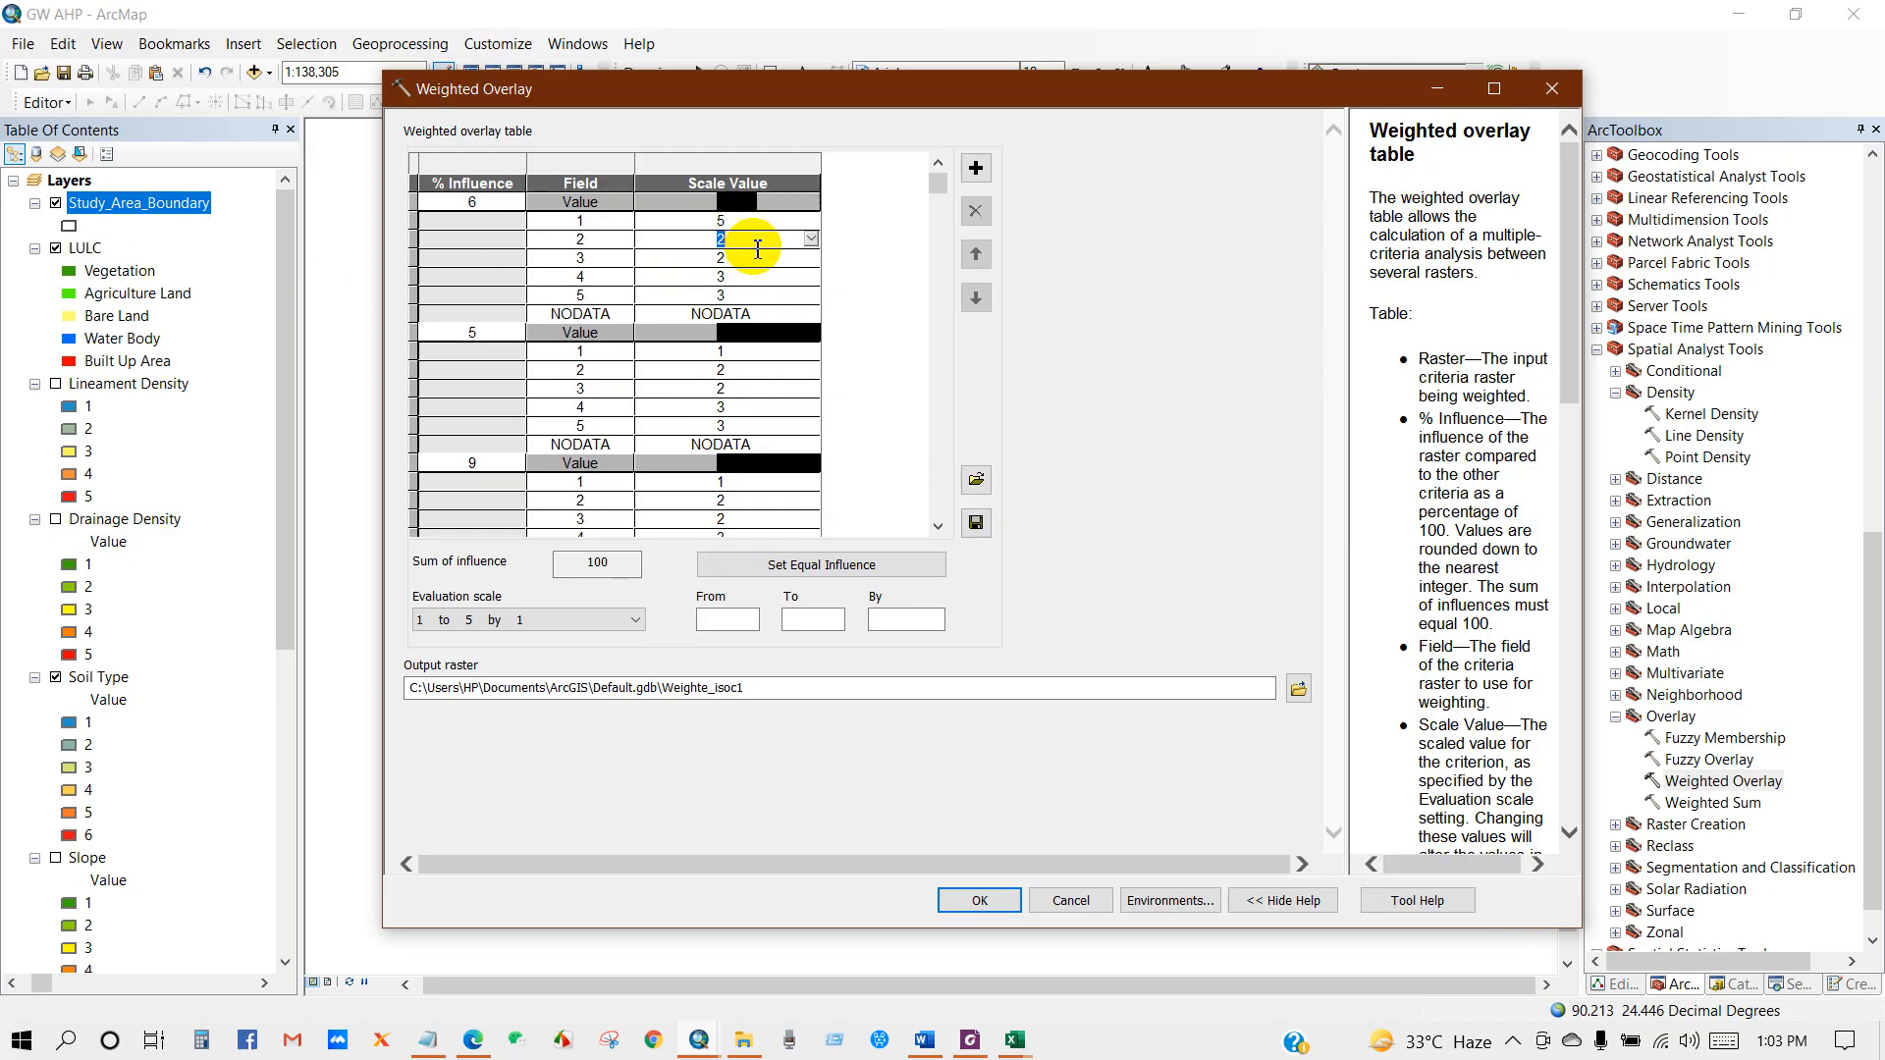
pyautogui.click(810, 242)
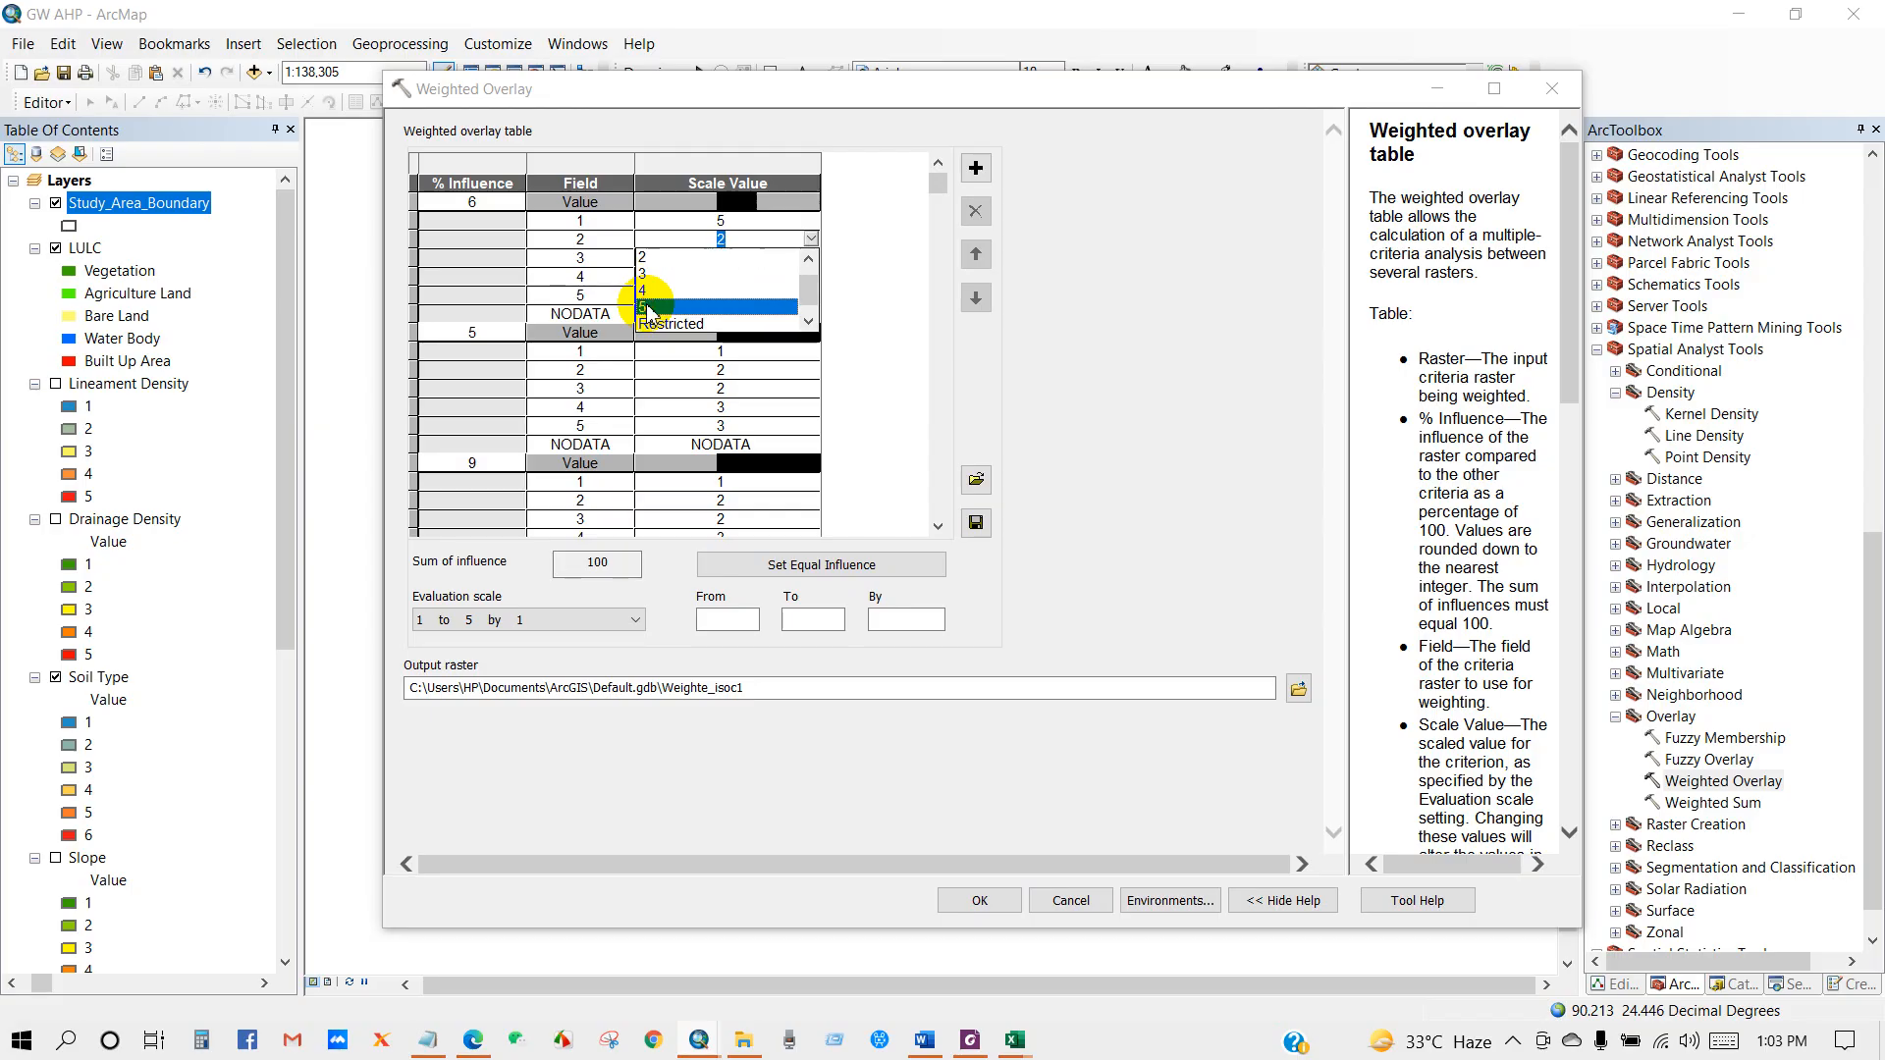
pyautogui.click(648, 308)
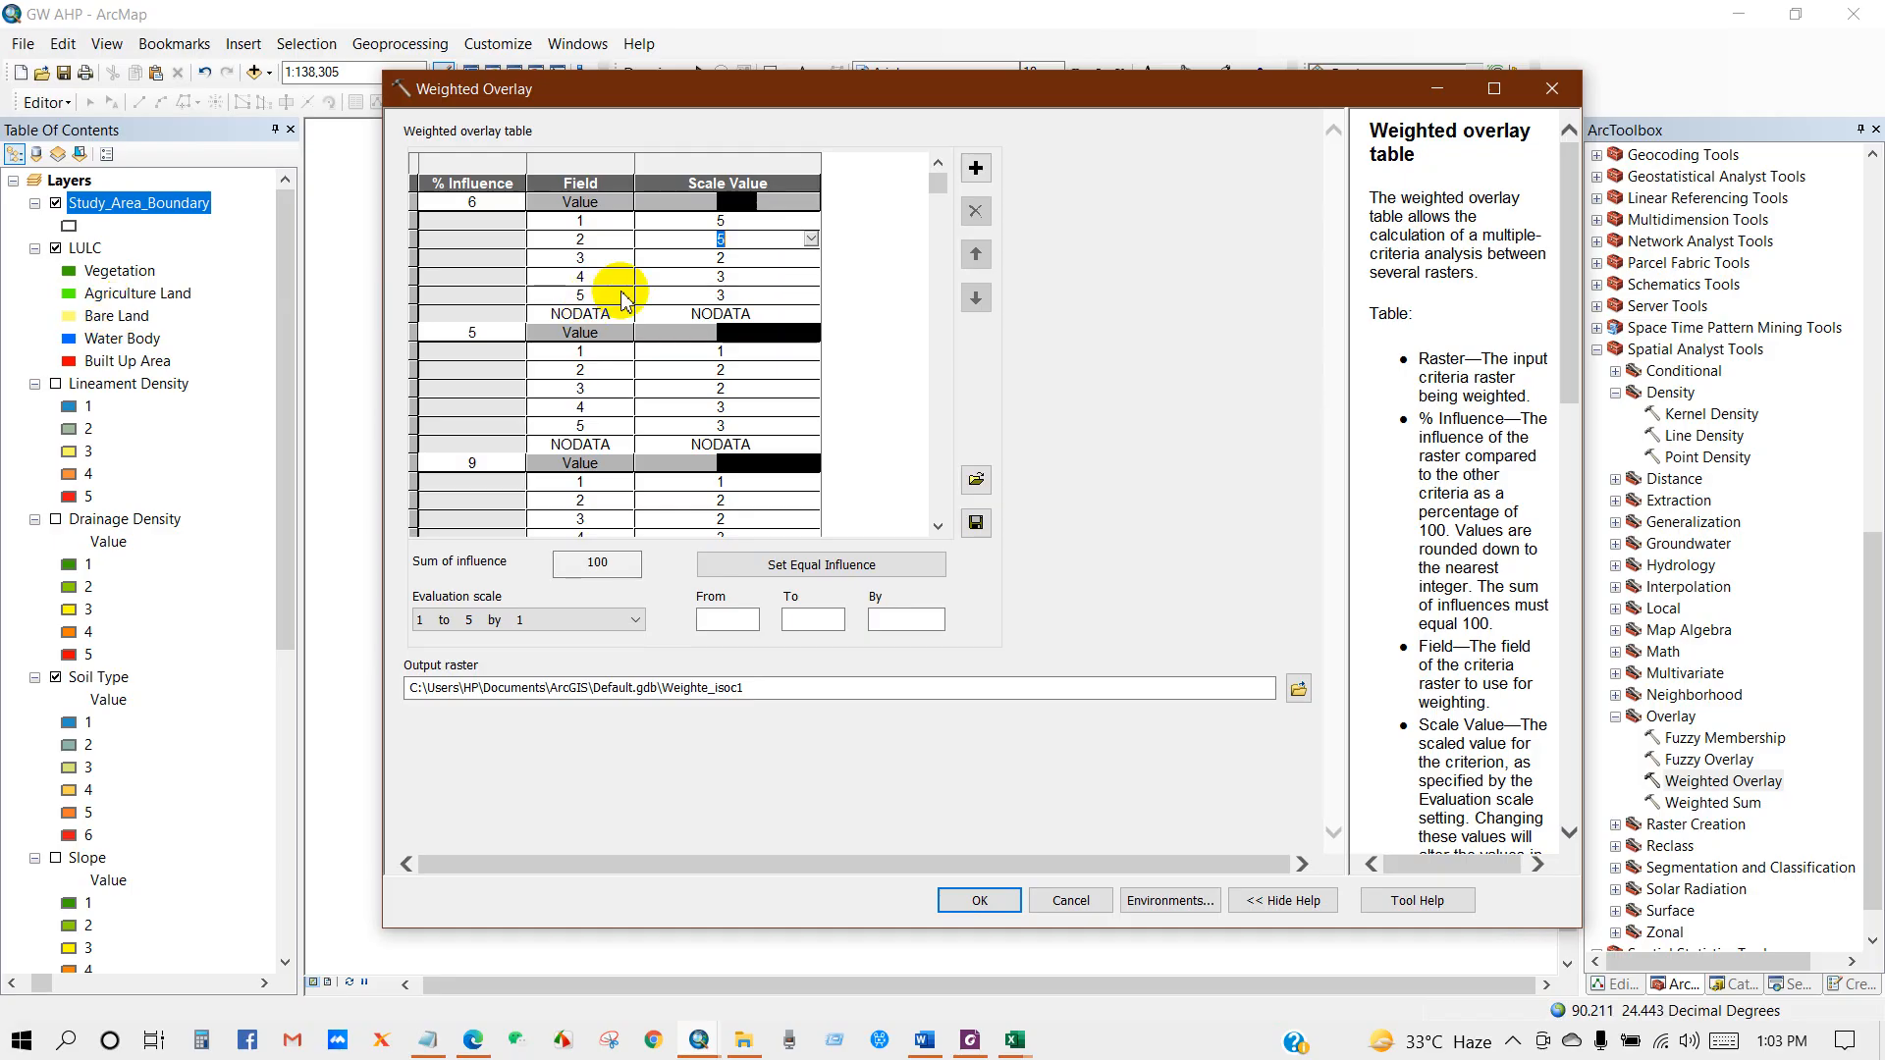
# Set the scale value of LULC class 3, bare land, to 1
pyautogui.click(775, 267)
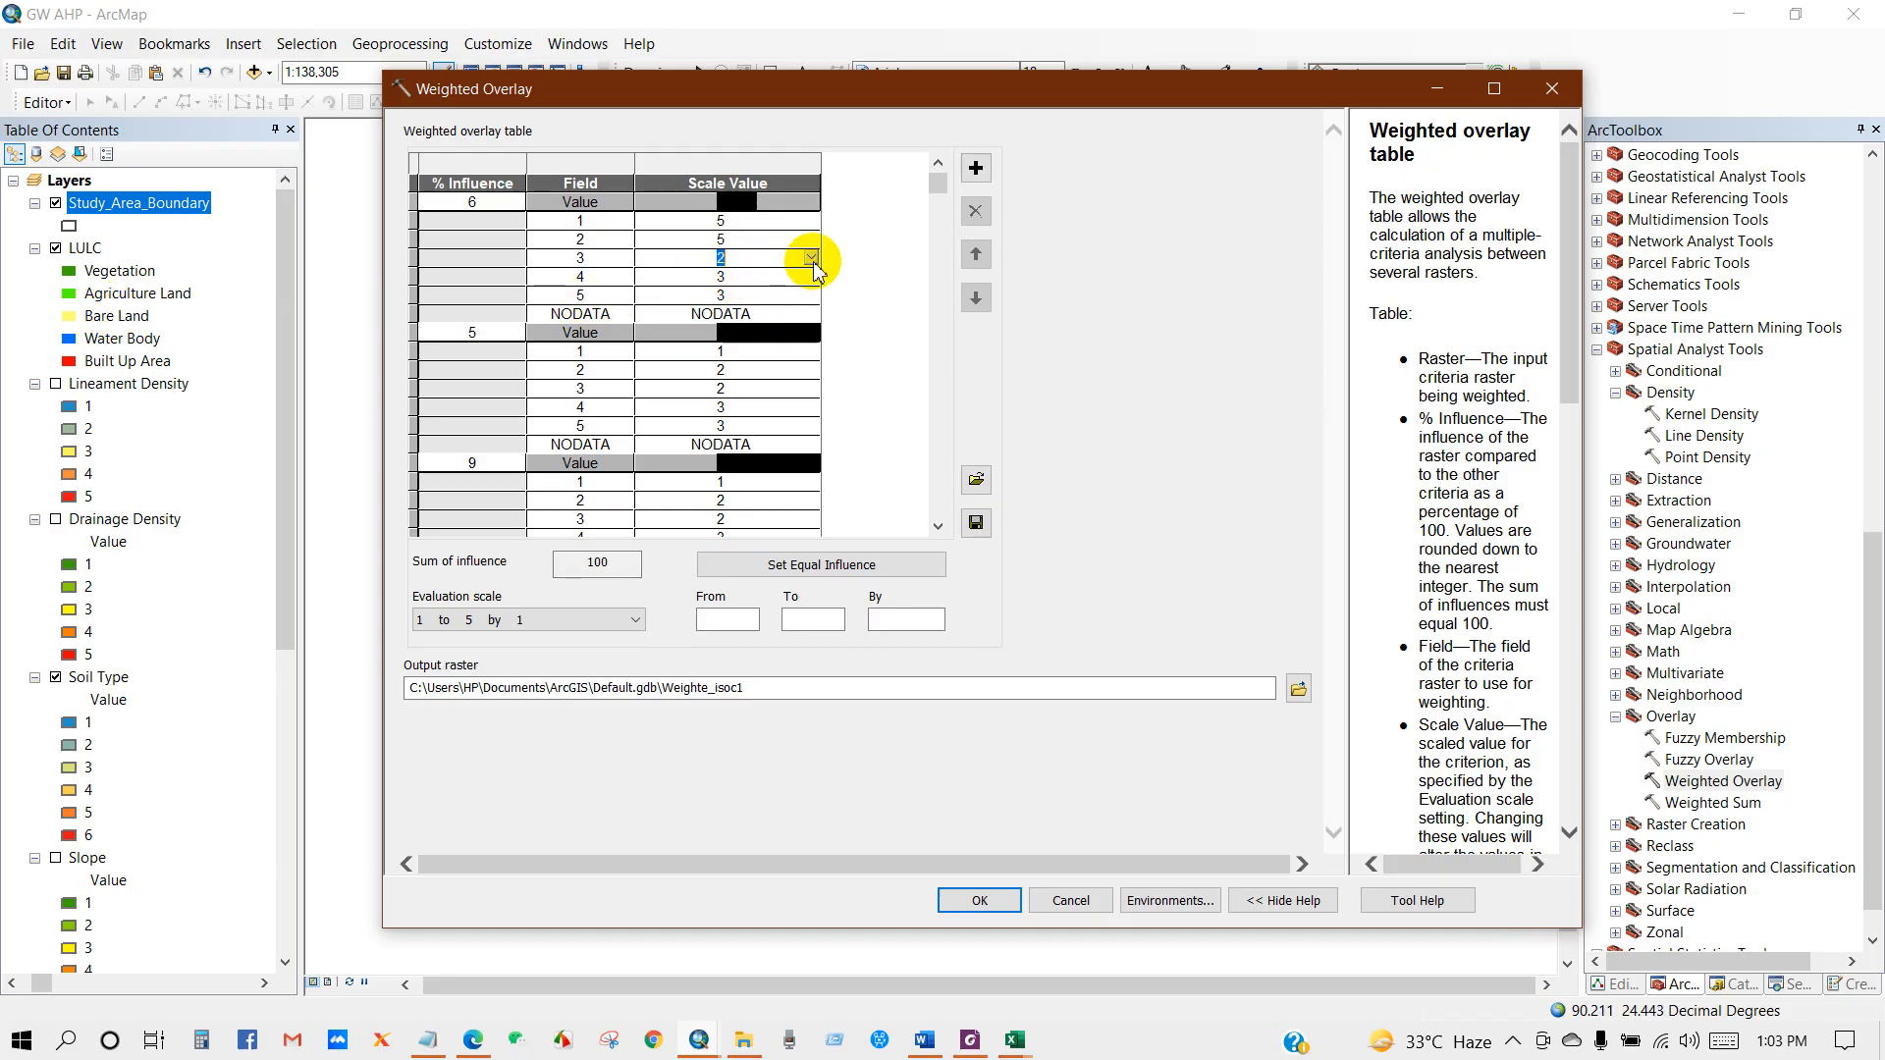
pyautogui.click(811, 258)
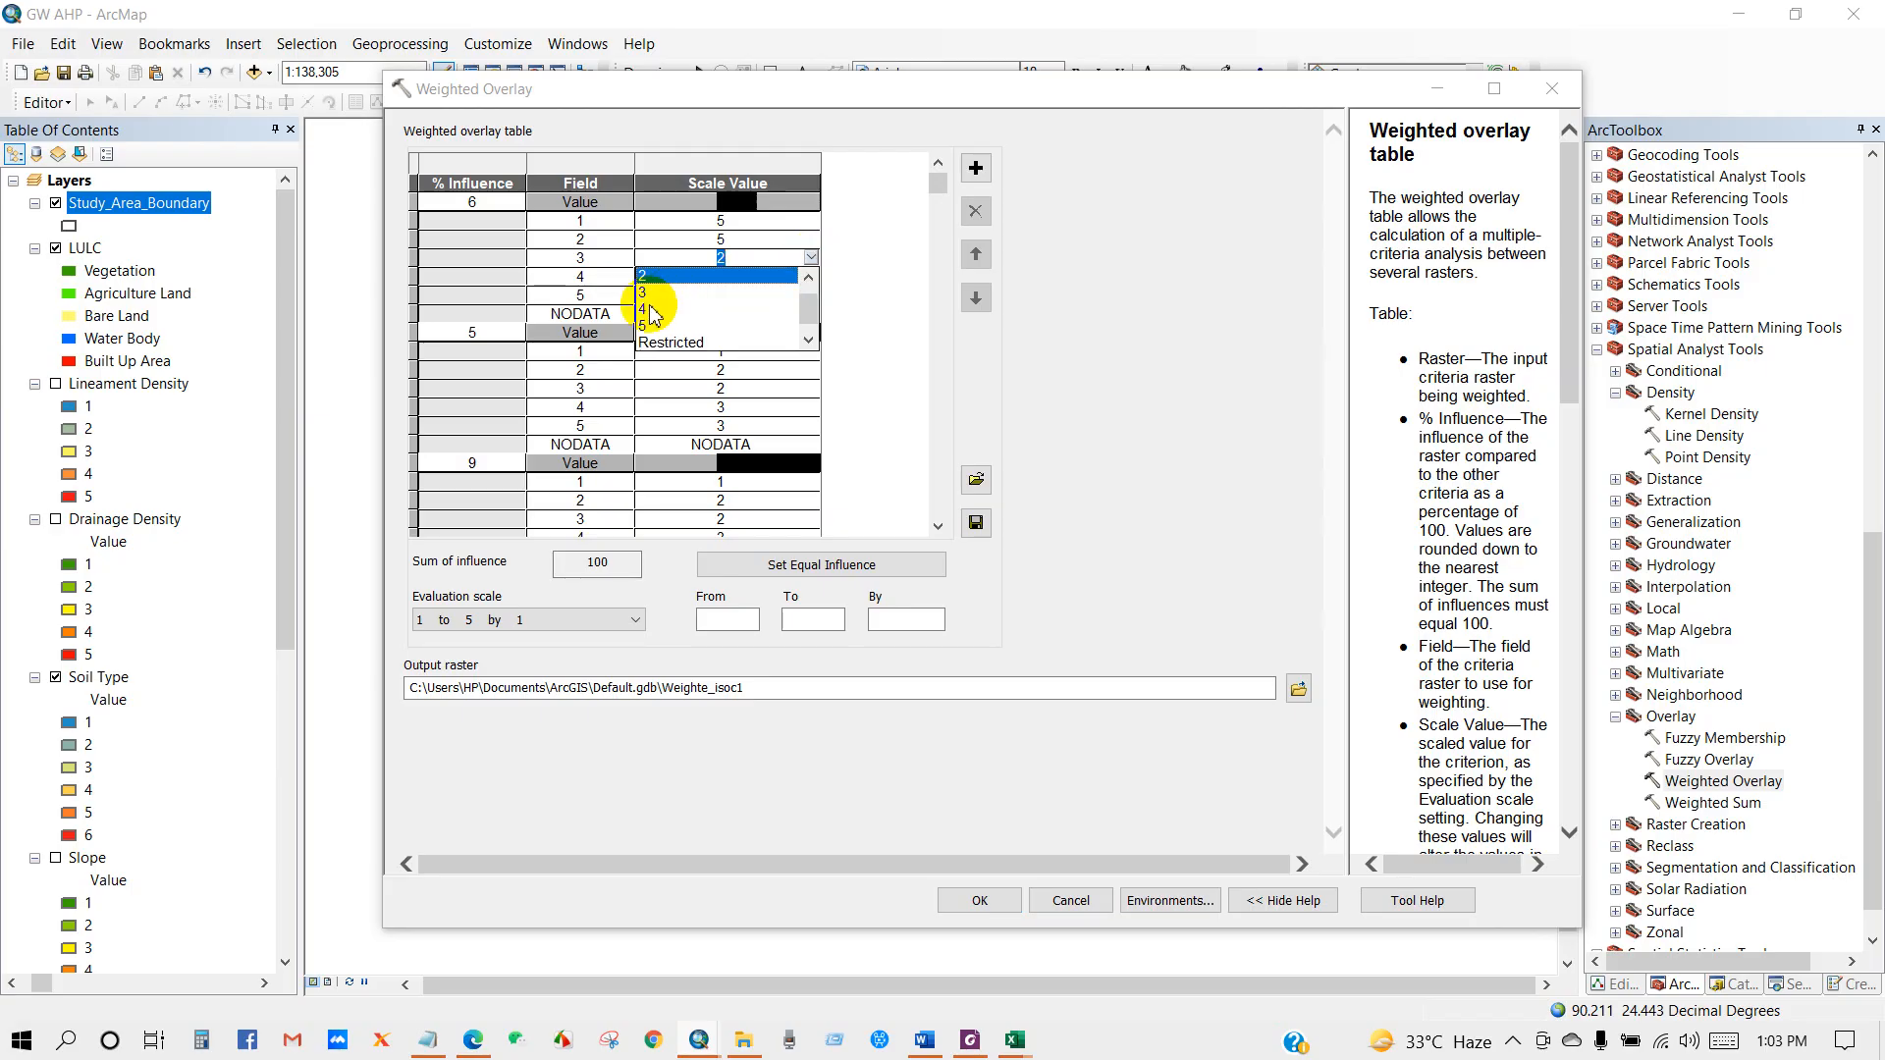
pyautogui.scroll(1, 648, 290)
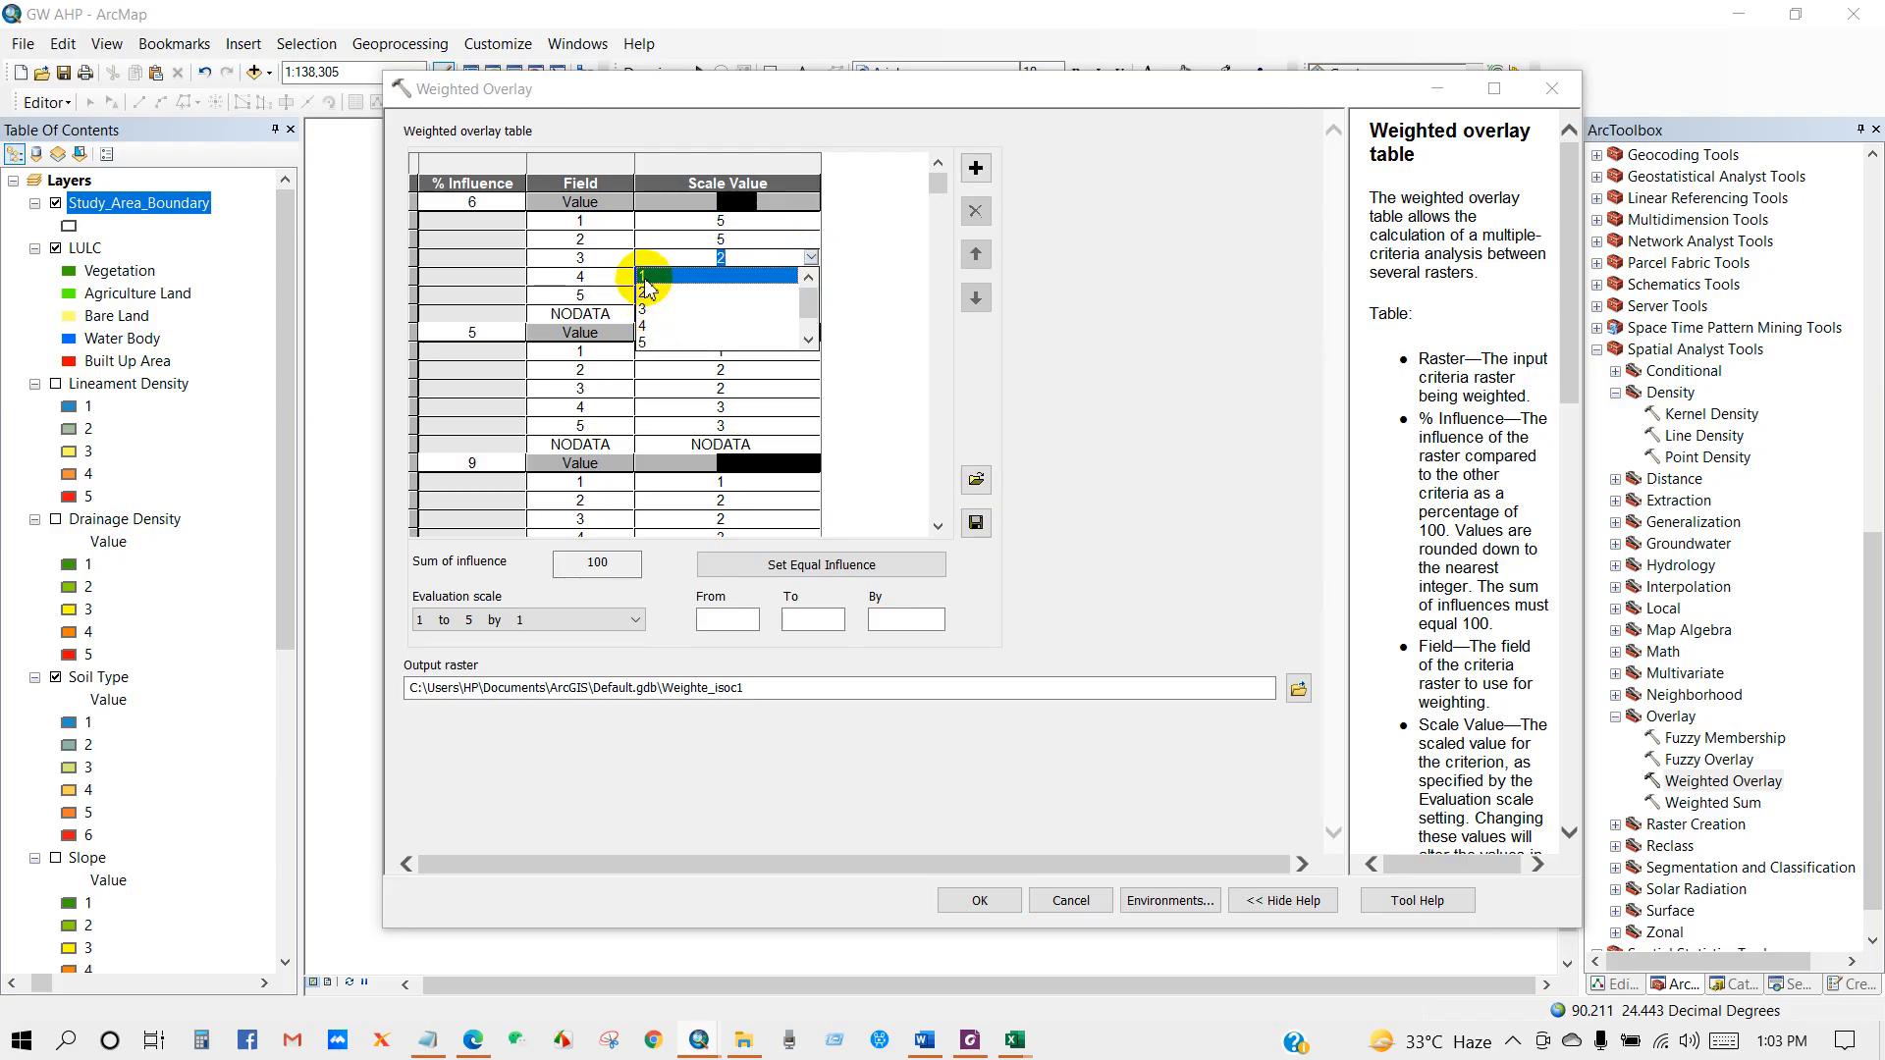
pyautogui.click(645, 278)
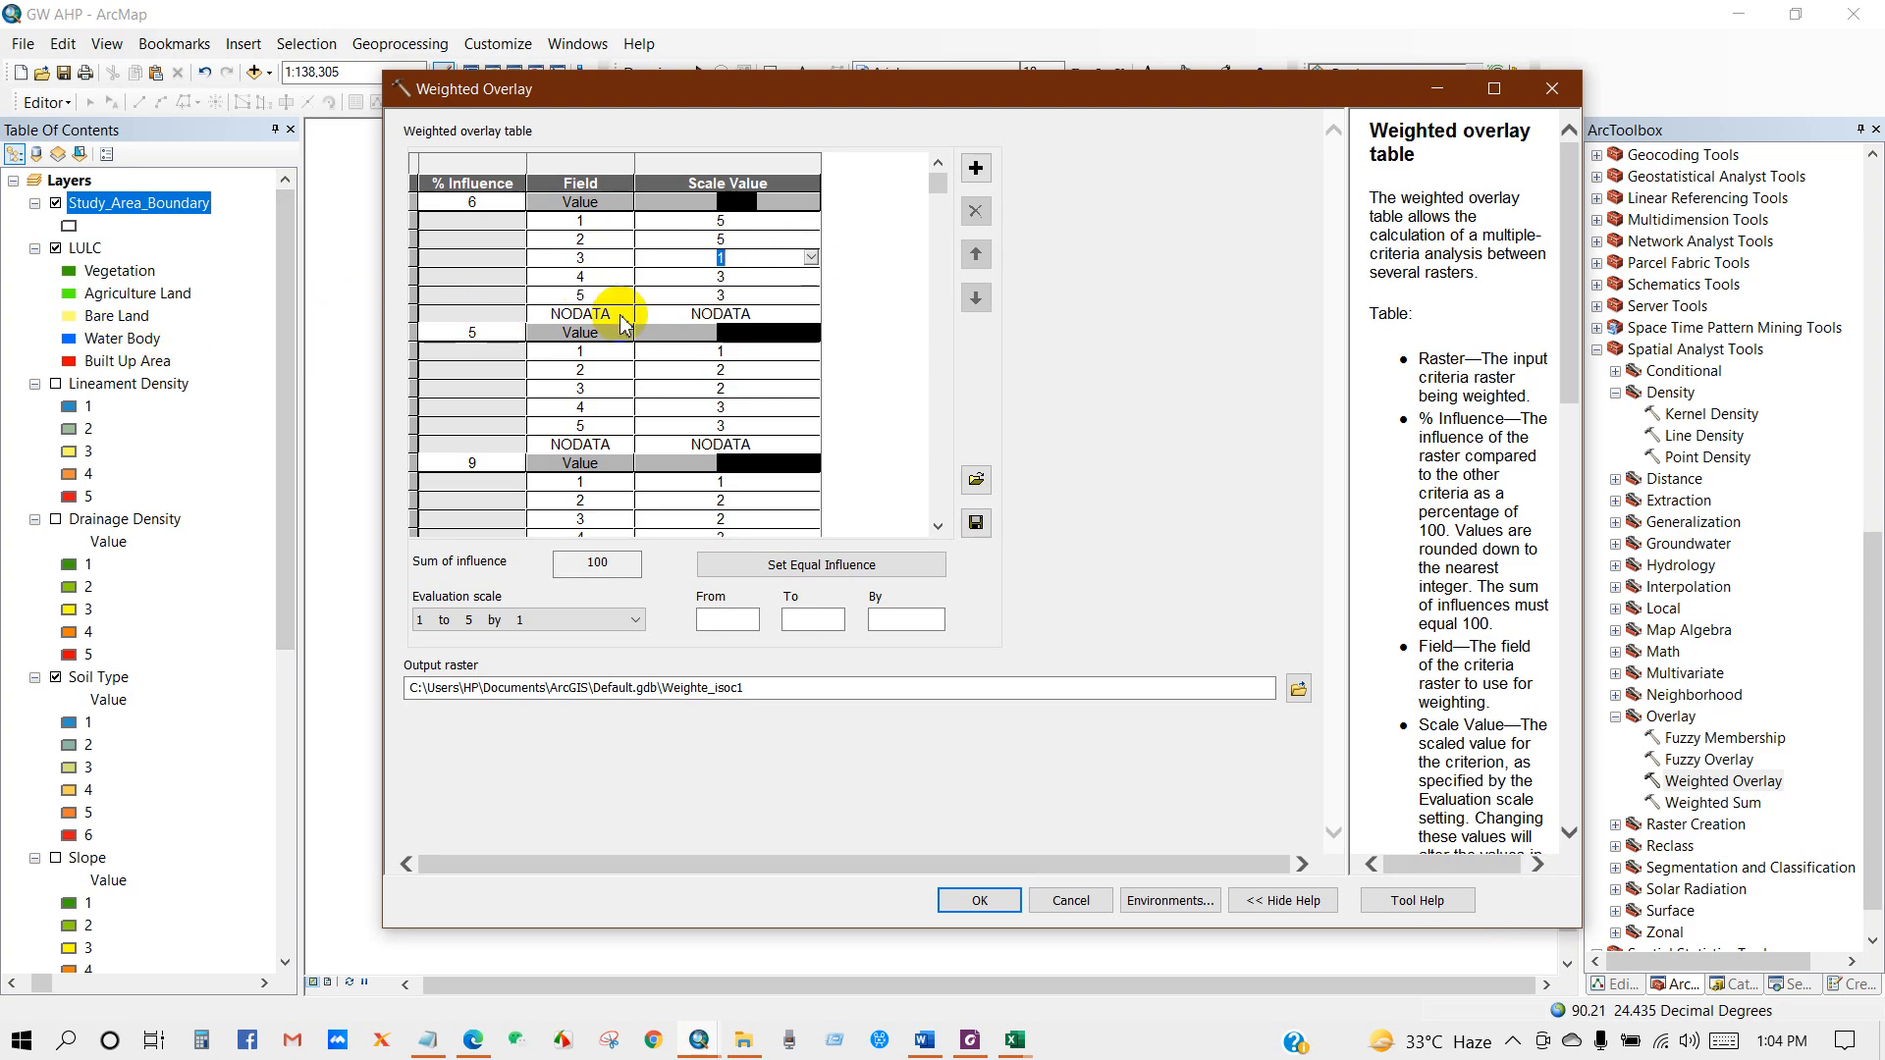
# Set the scale value of LULC class 4, water body, to 5 and of class 5, built up area, to 1
pyautogui.click(778, 279)
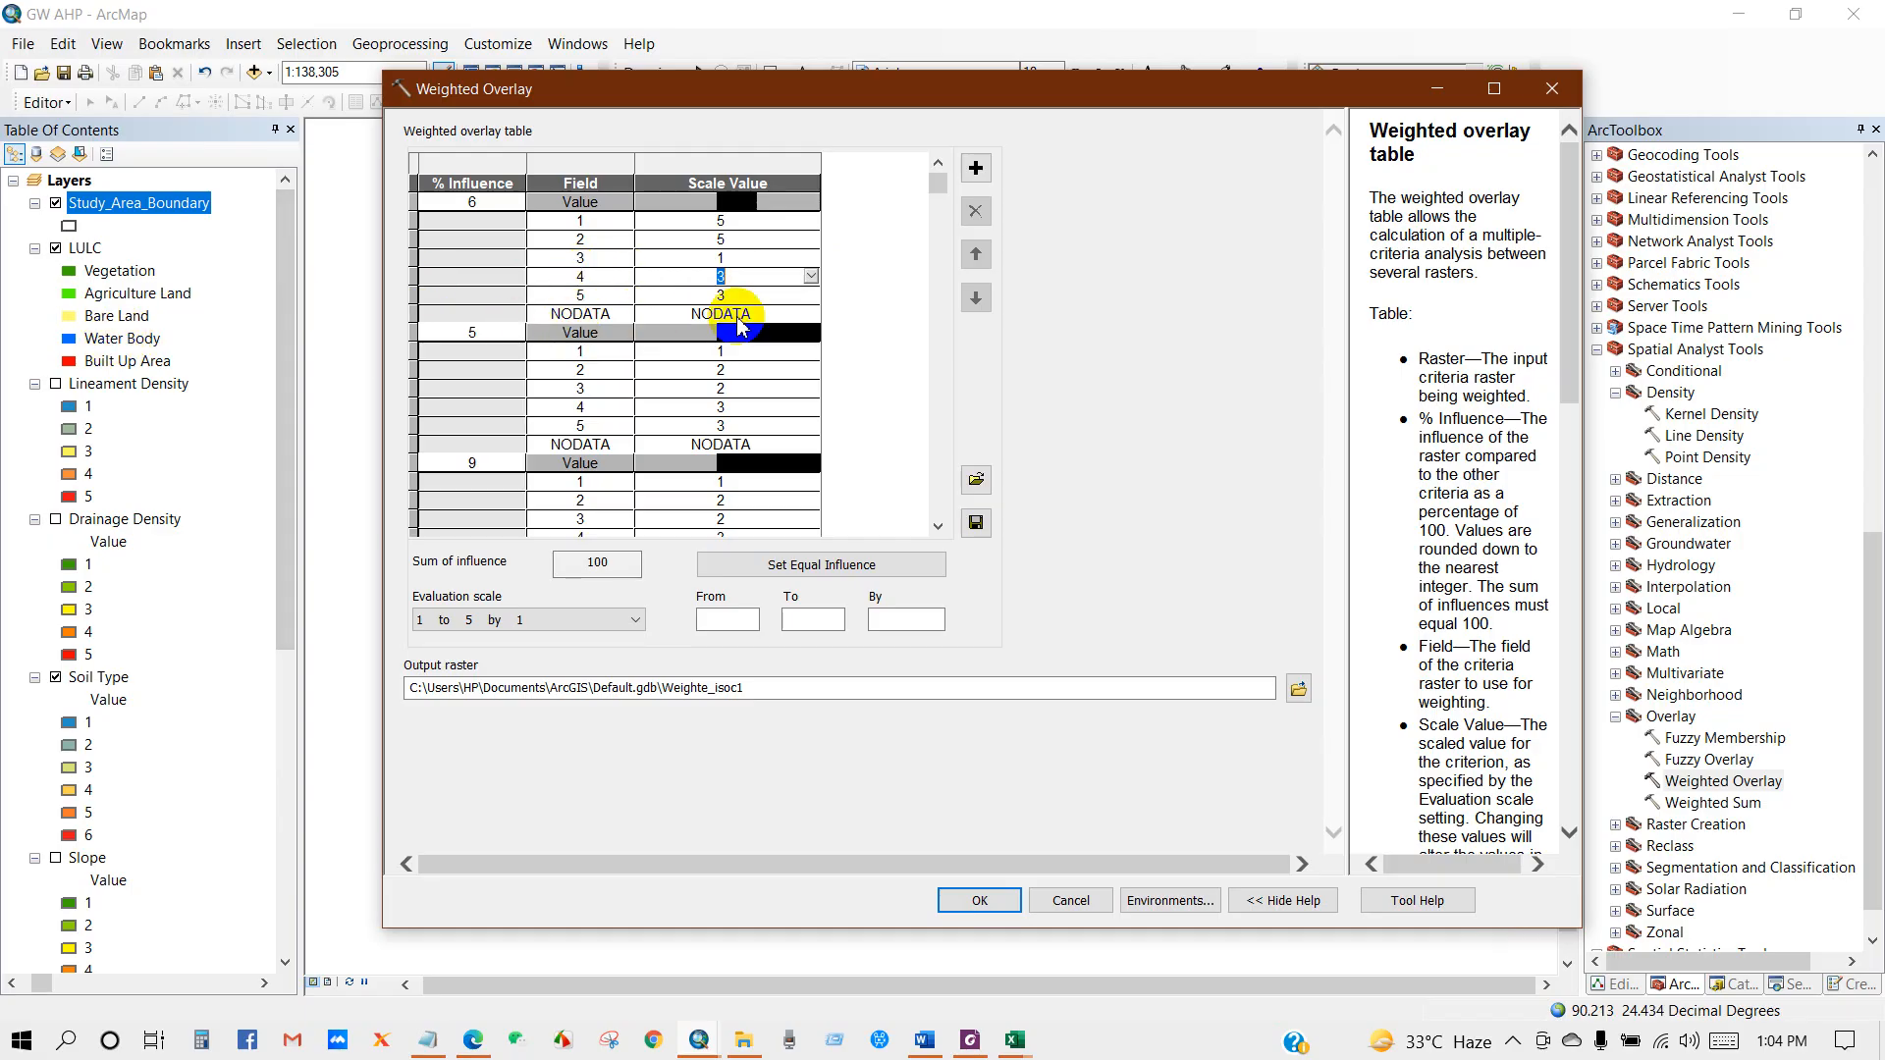
pyautogui.click(811, 279)
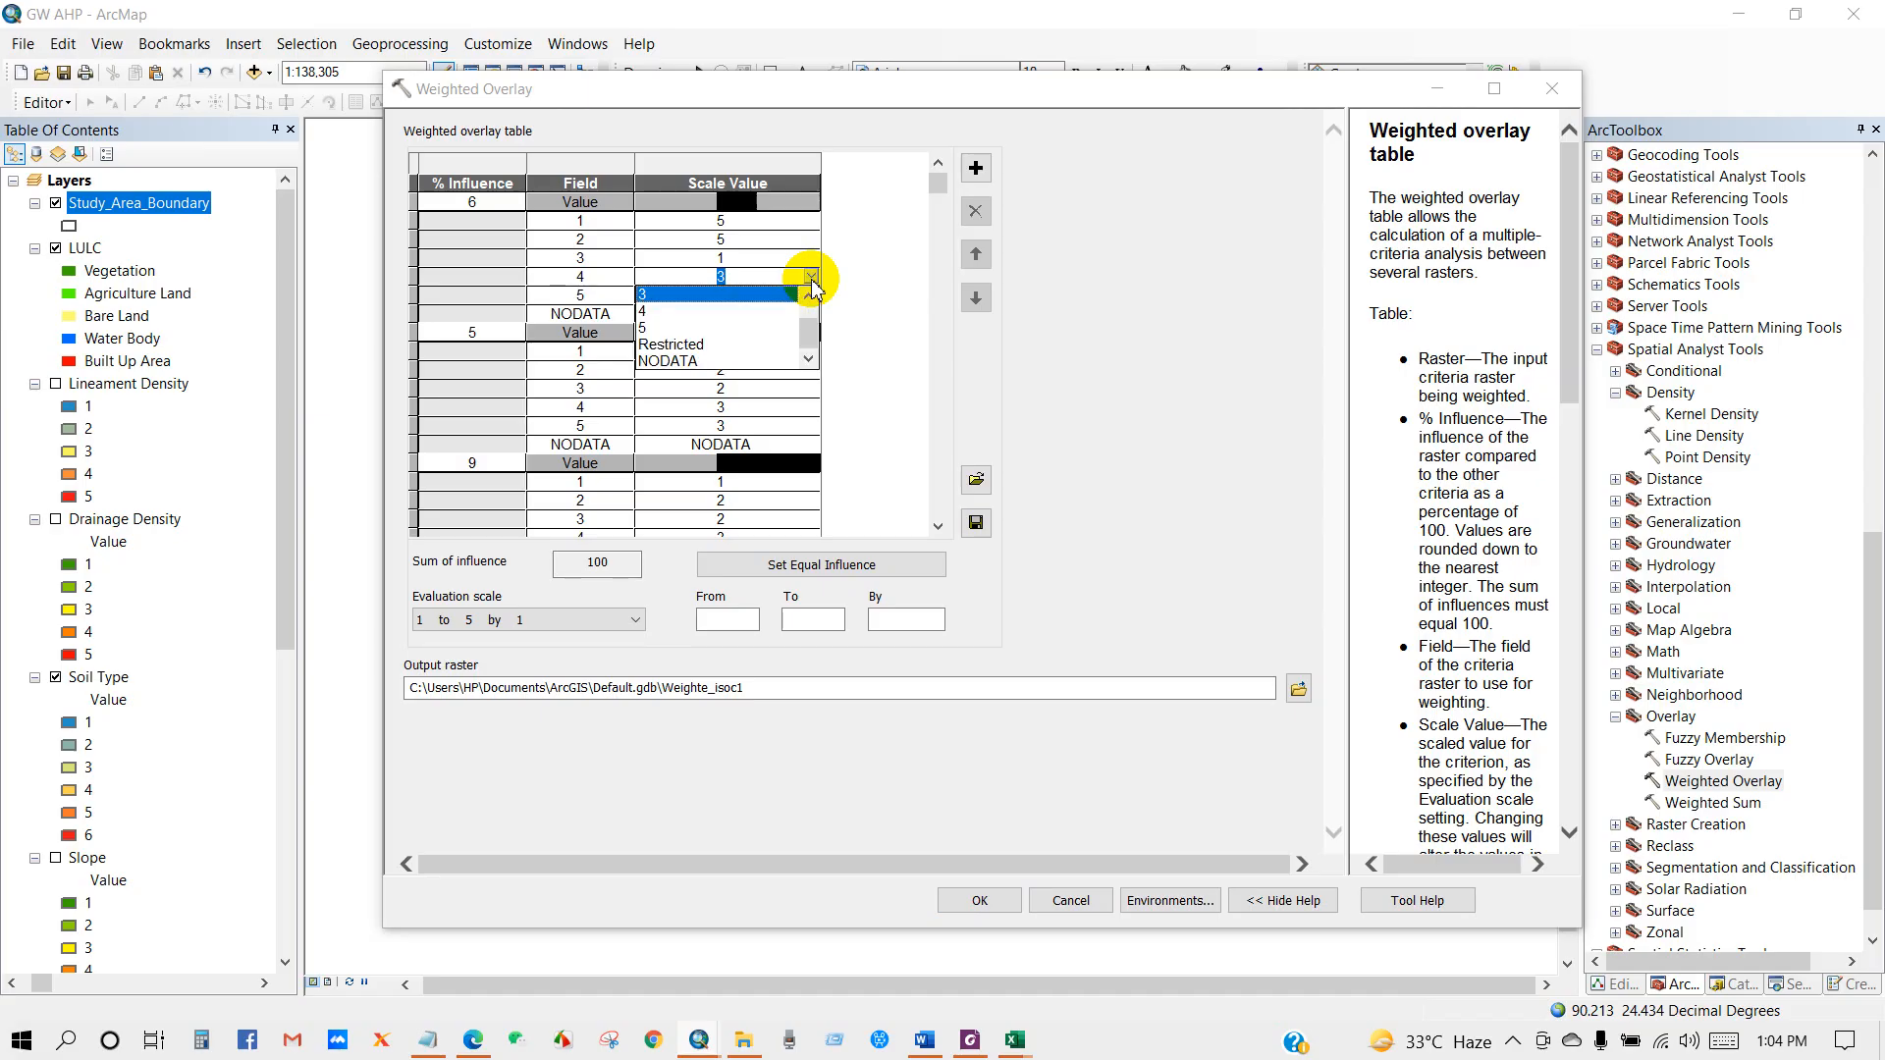
pyautogui.scroll(1, 655, 318)
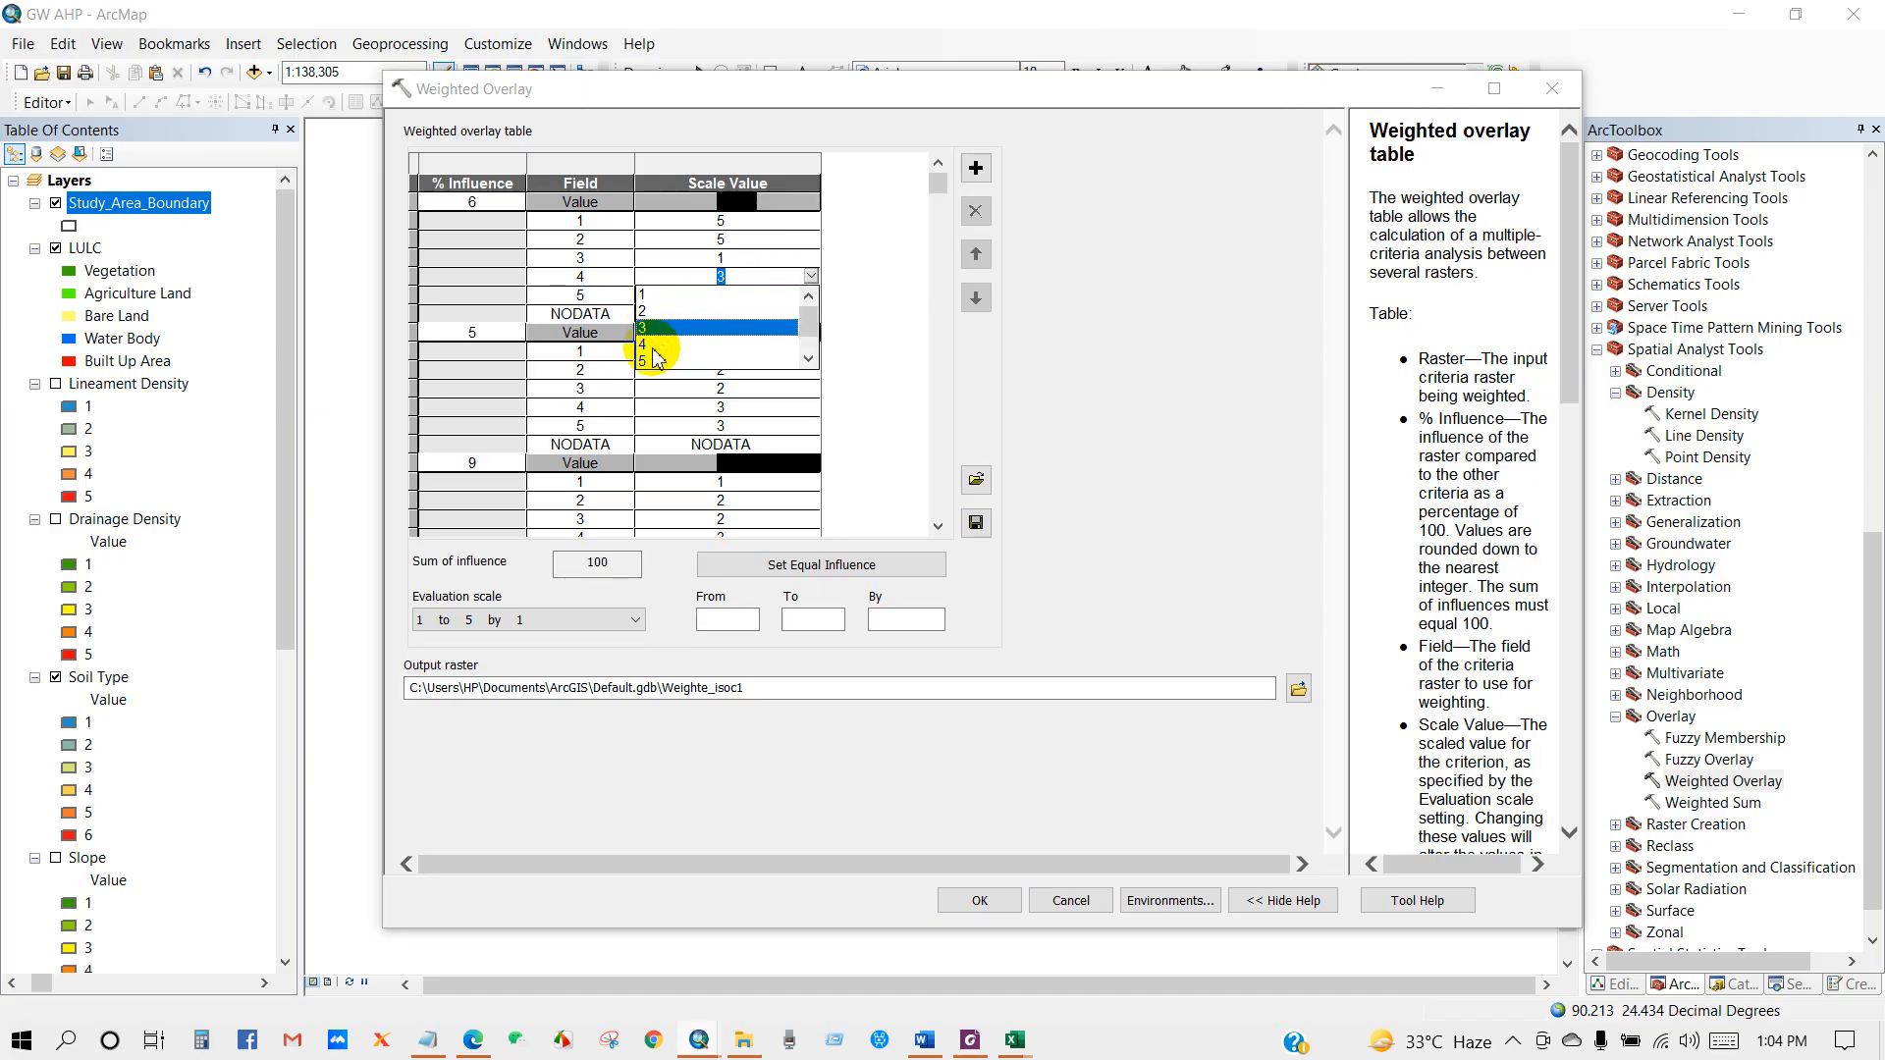
pyautogui.click(644, 362)
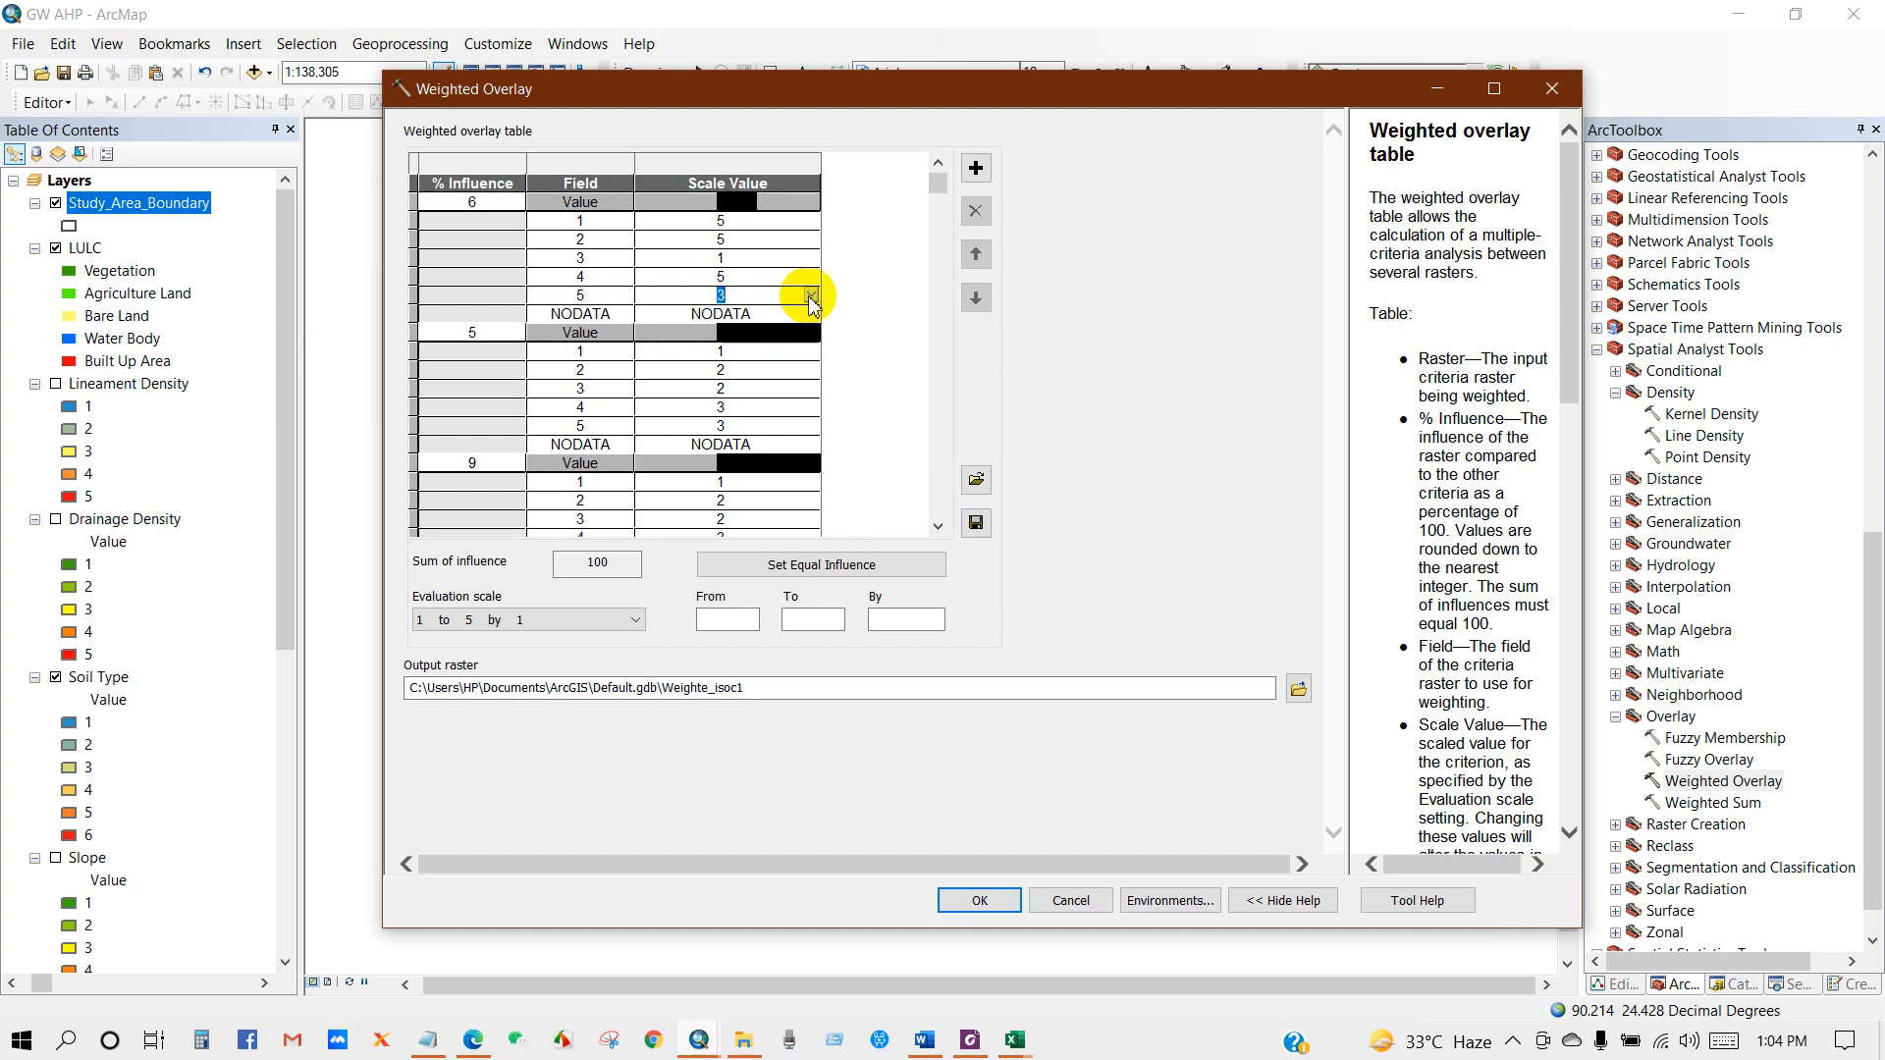
pyautogui.click(809, 295)
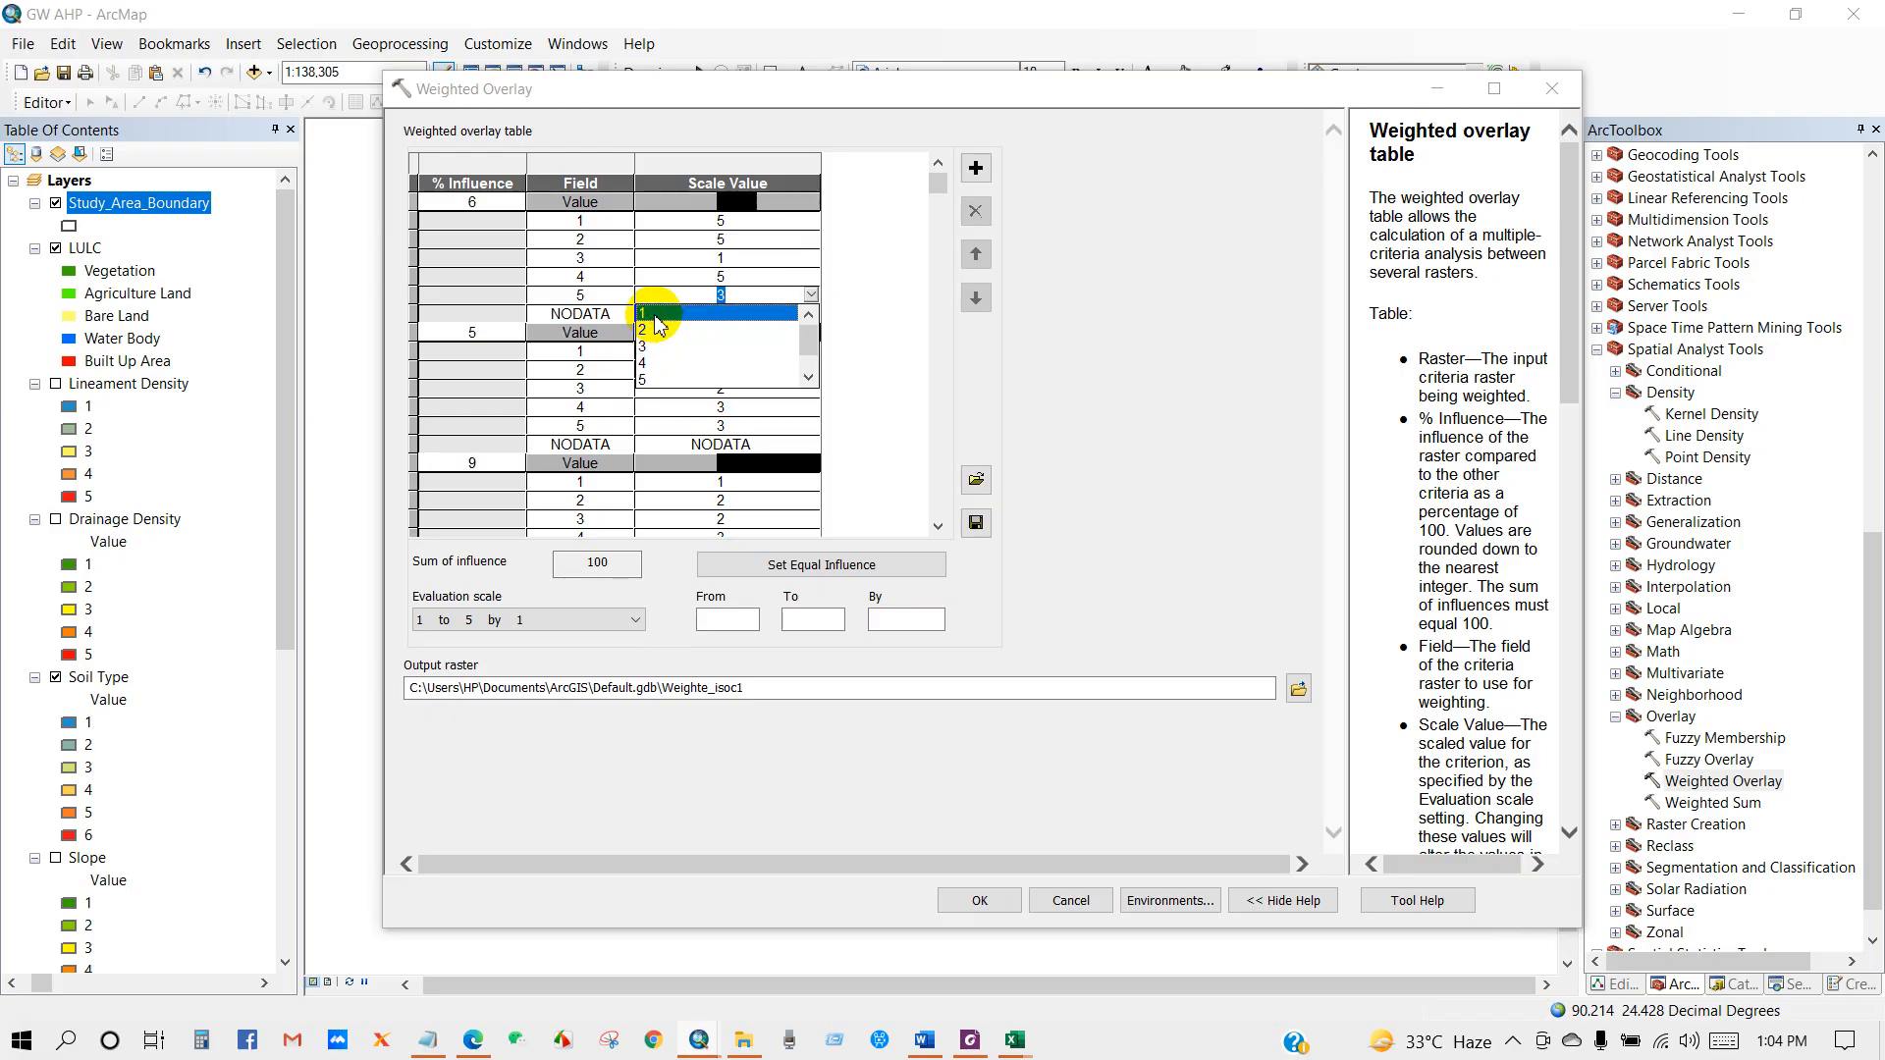
pyautogui.click(652, 316)
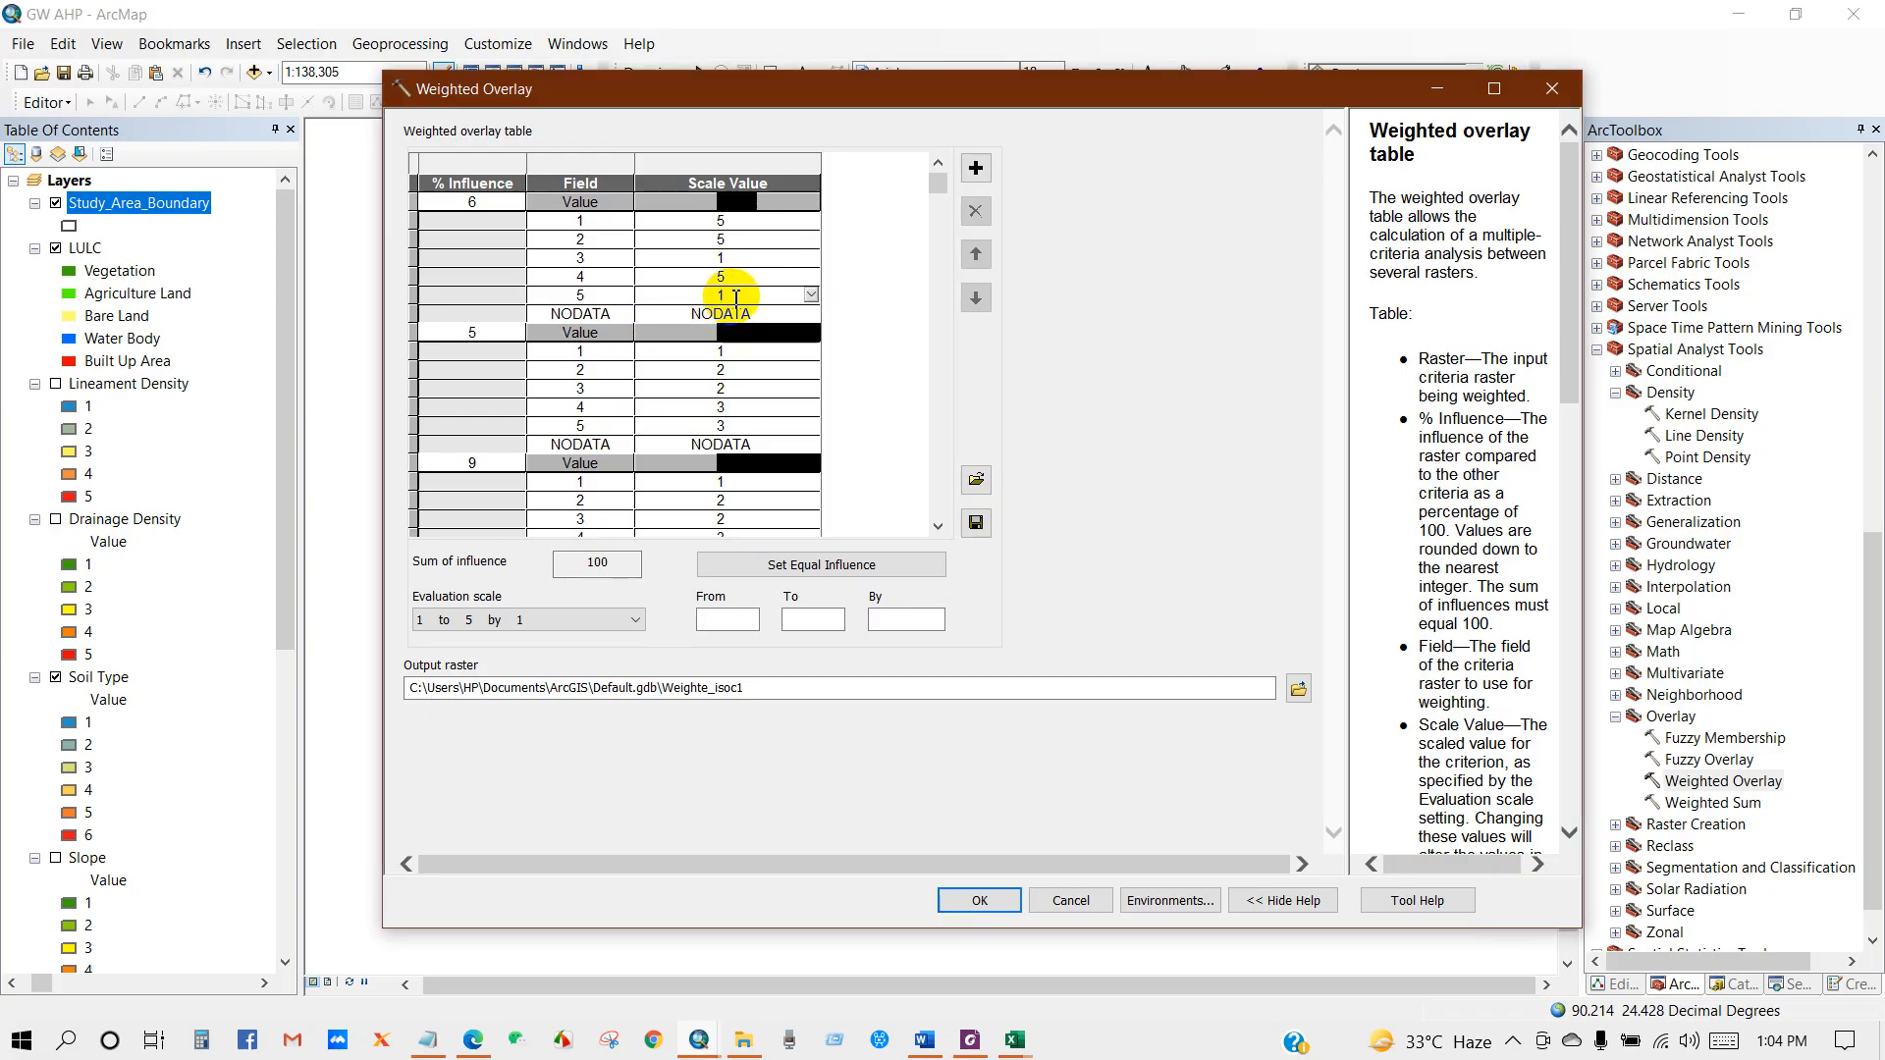
pyautogui.click(619, 260)
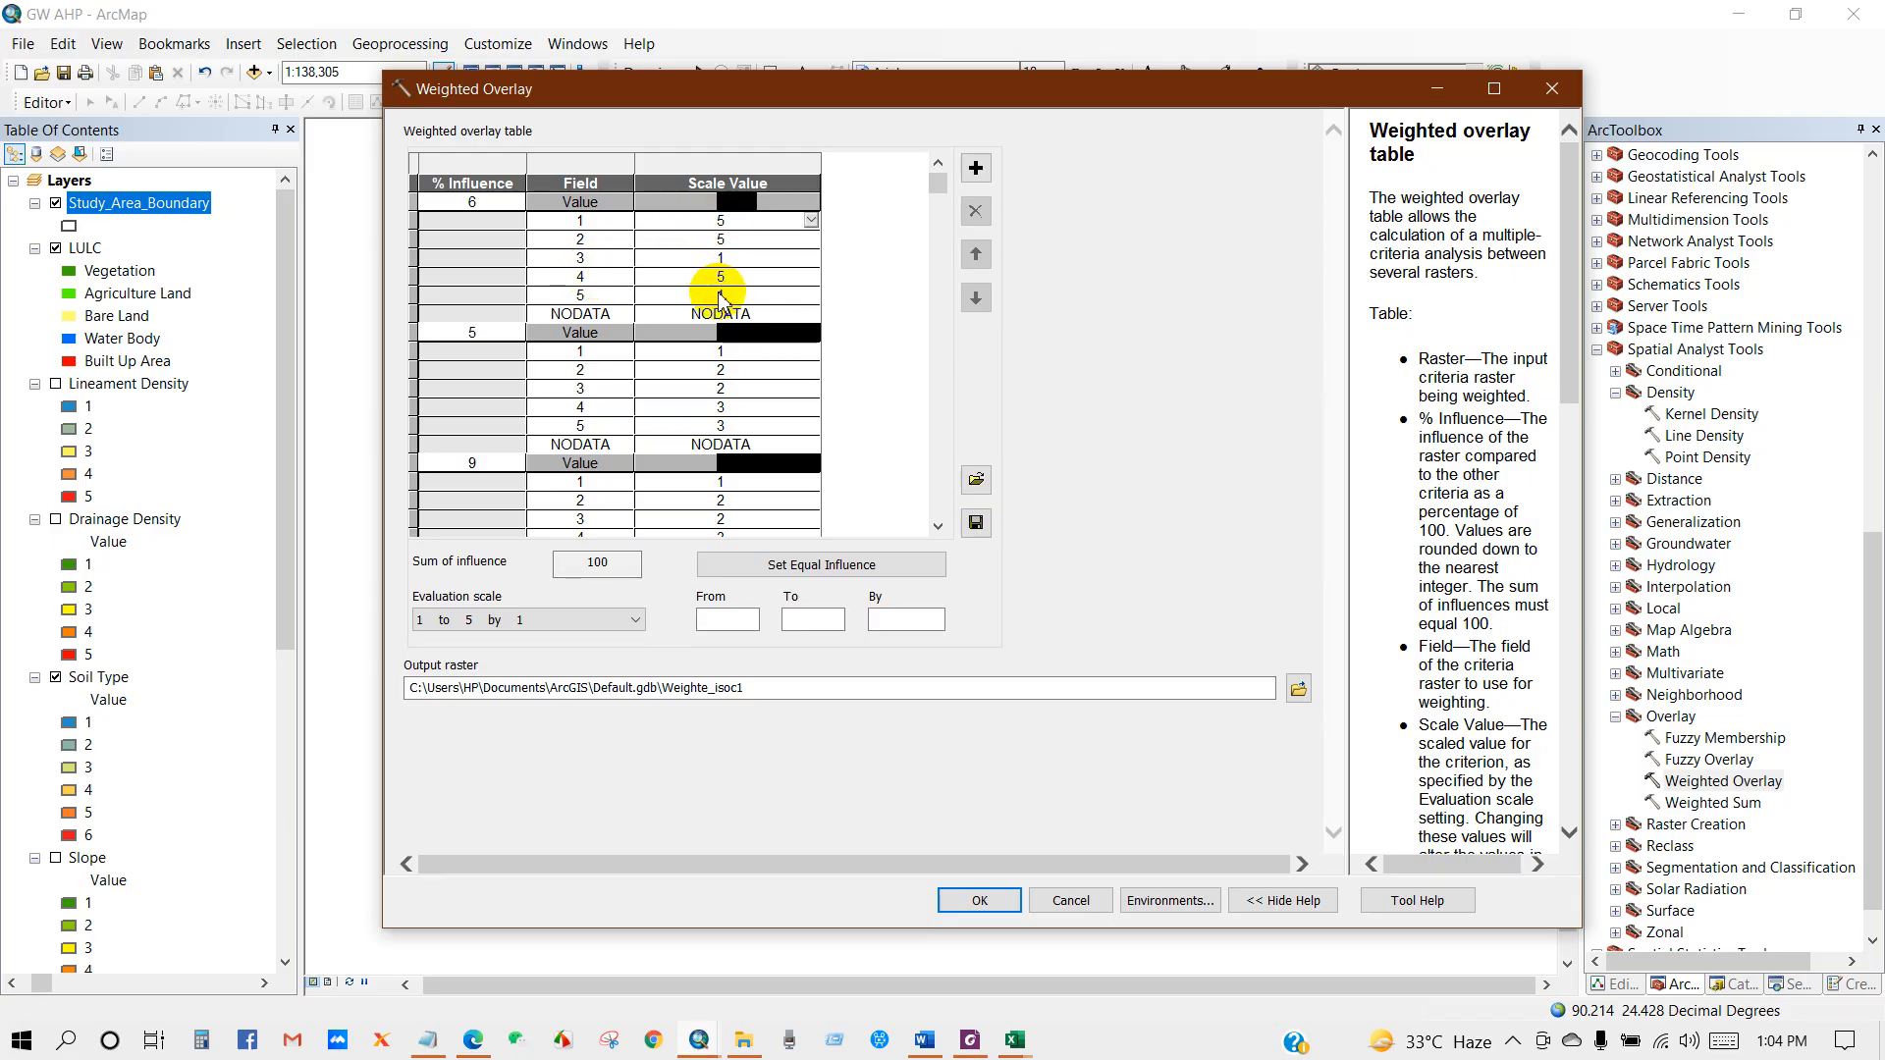
# Set the scale values of lineament density classes 3, 4 and 5 to 3, 4 and 5 respectively
pyautogui.click(106, 386)
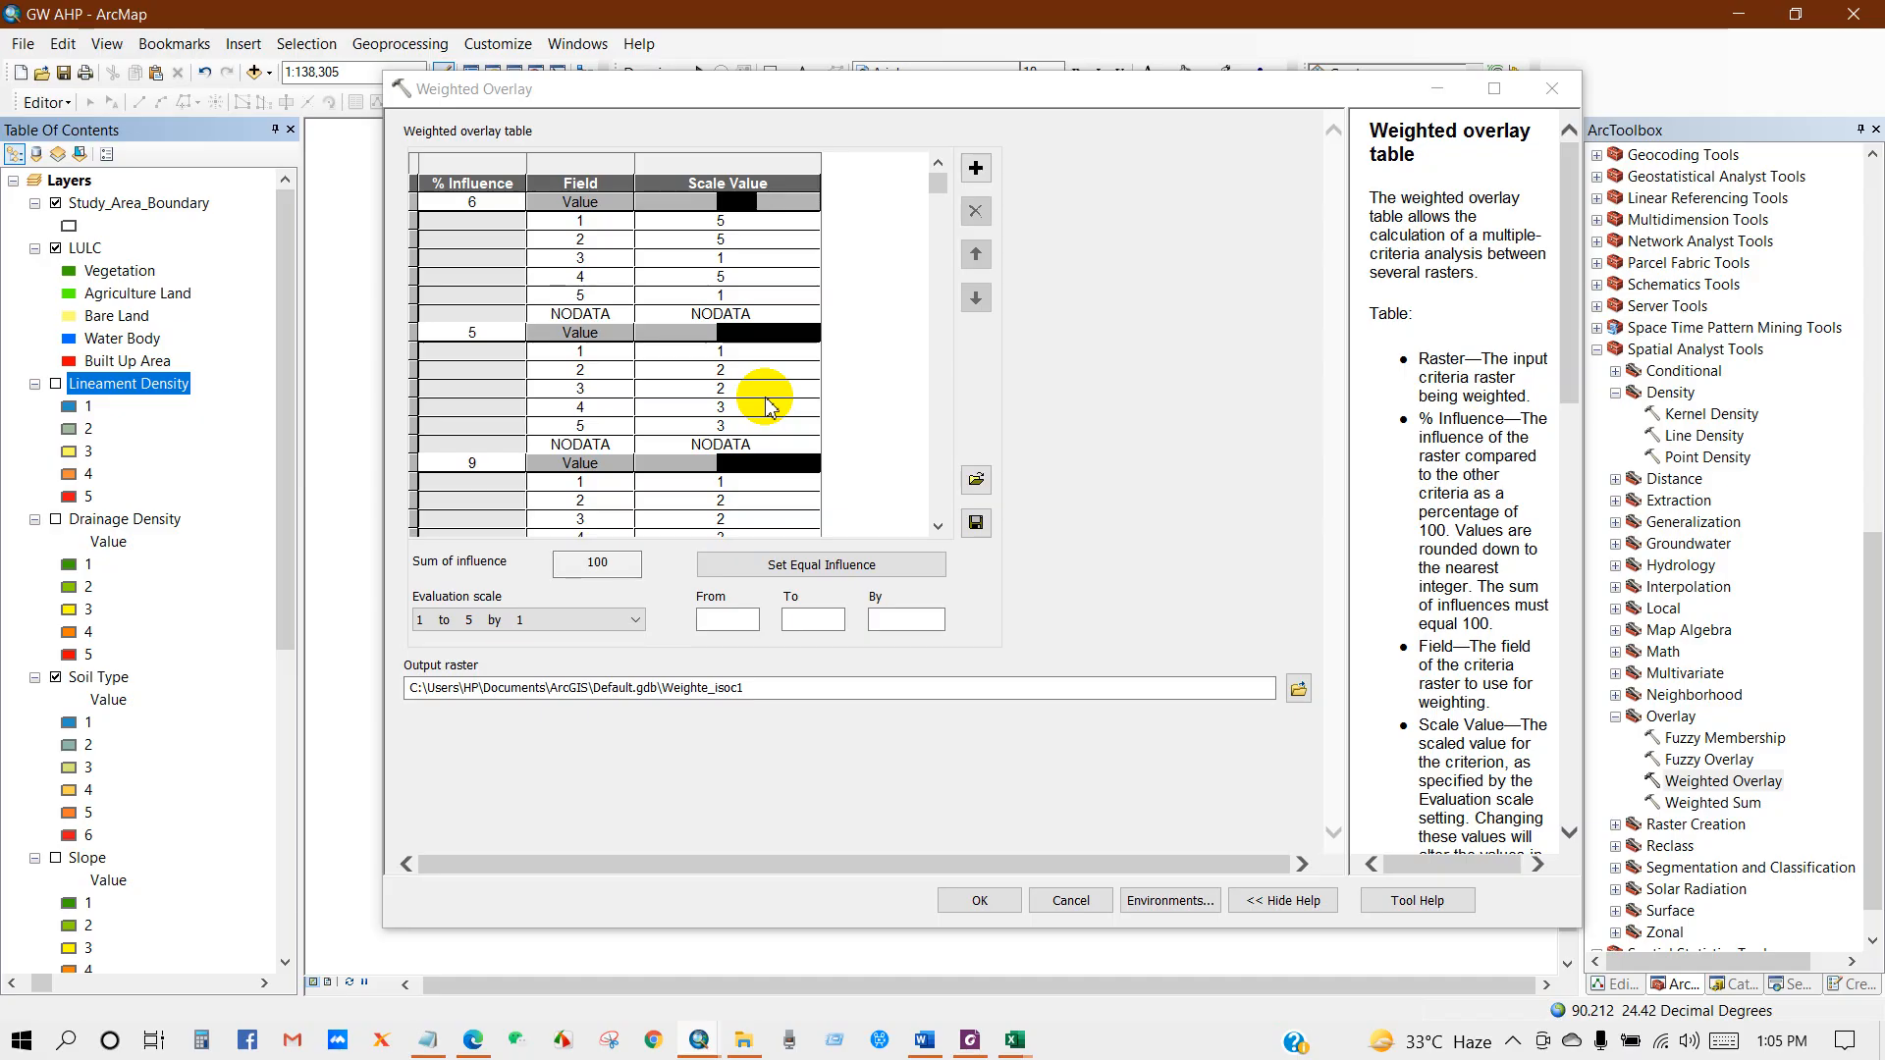
pyautogui.click(592, 359)
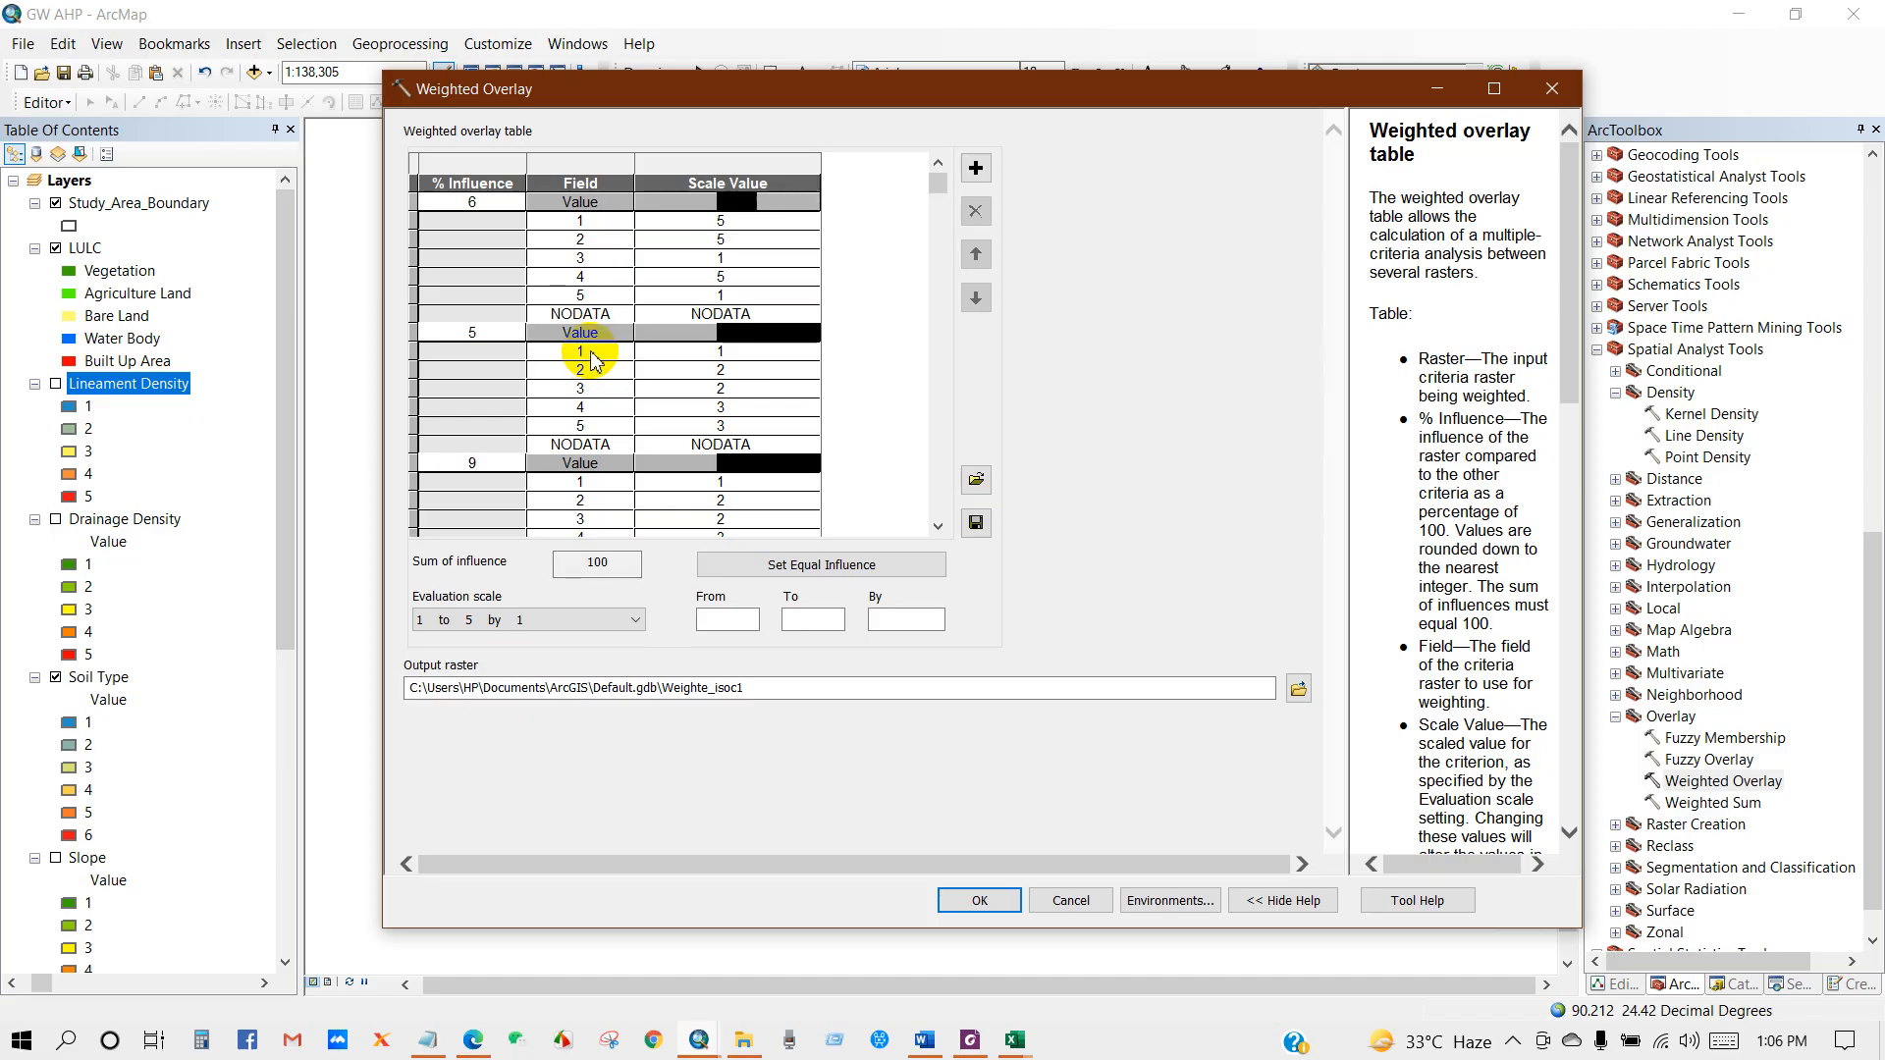
pyautogui.click(734, 384)
pyautogui.click(810, 388)
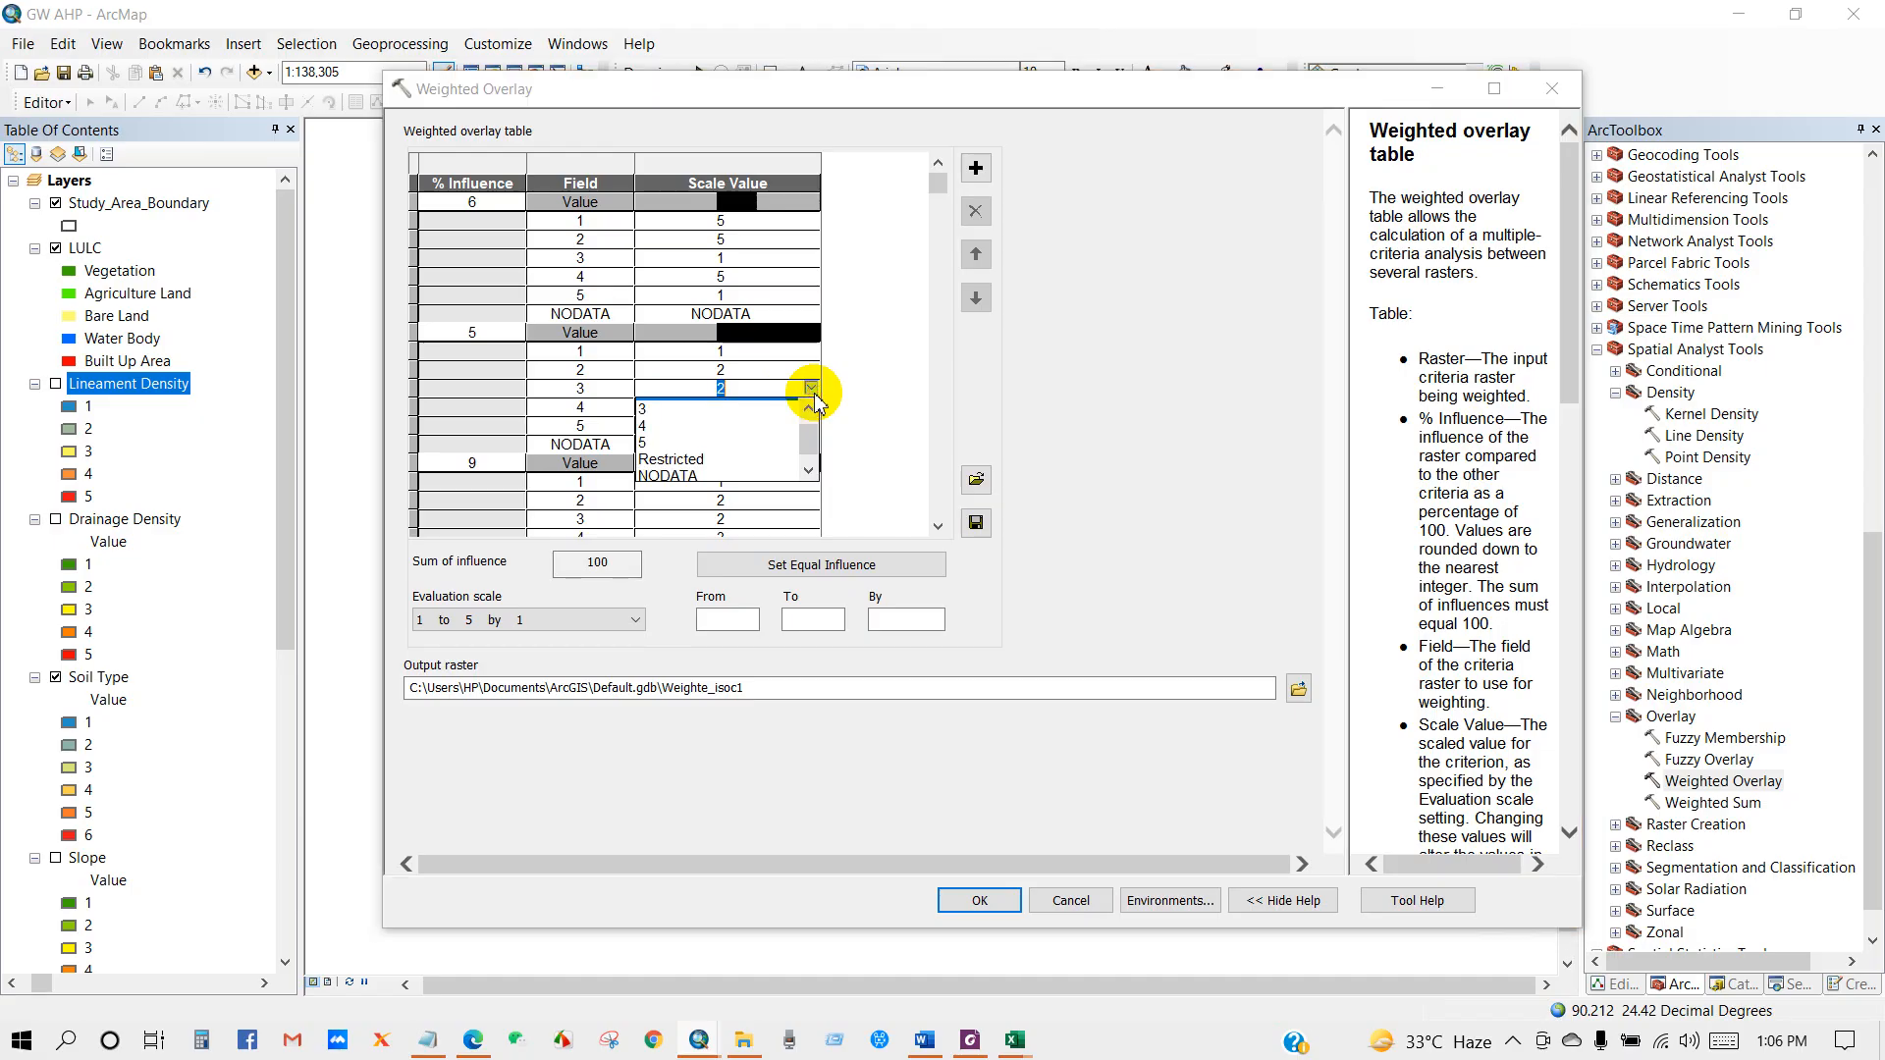
pyautogui.click(652, 423)
pyautogui.click(810, 414)
pyautogui.click(661, 437)
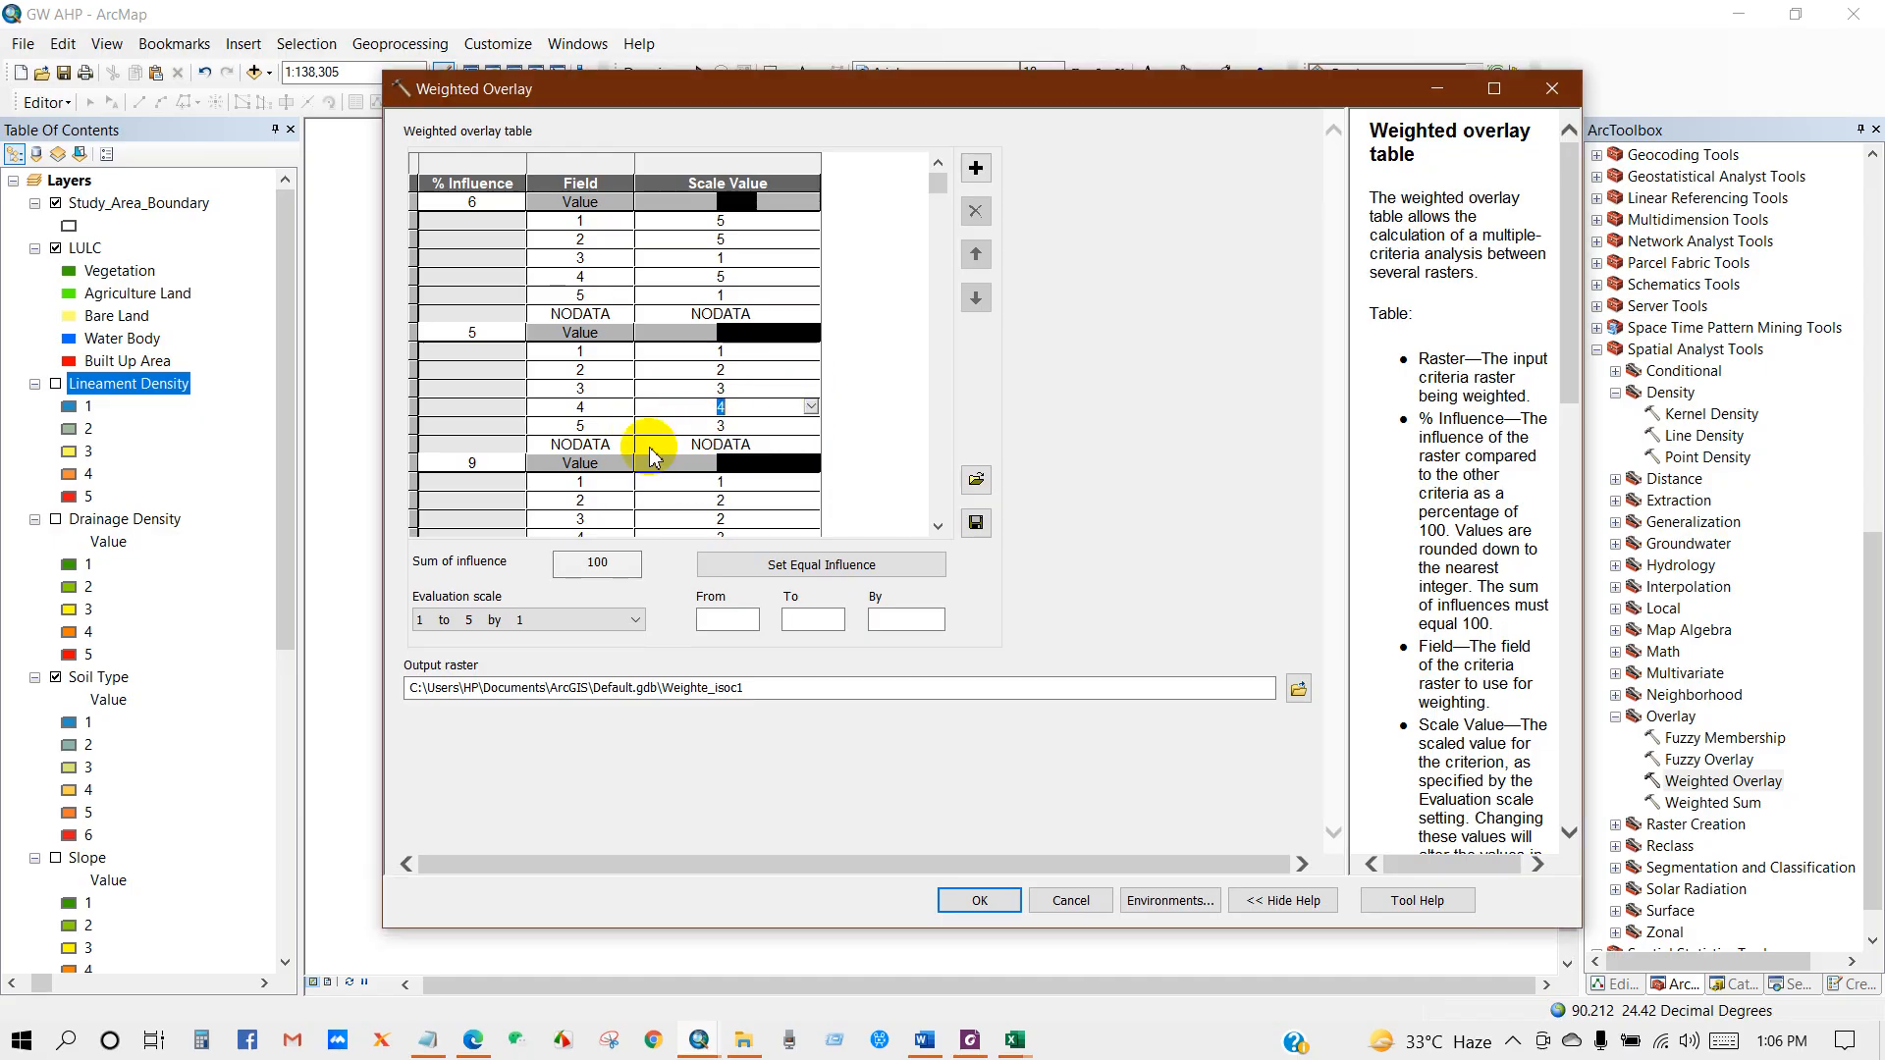
pyautogui.click(766, 428)
pyautogui.click(809, 425)
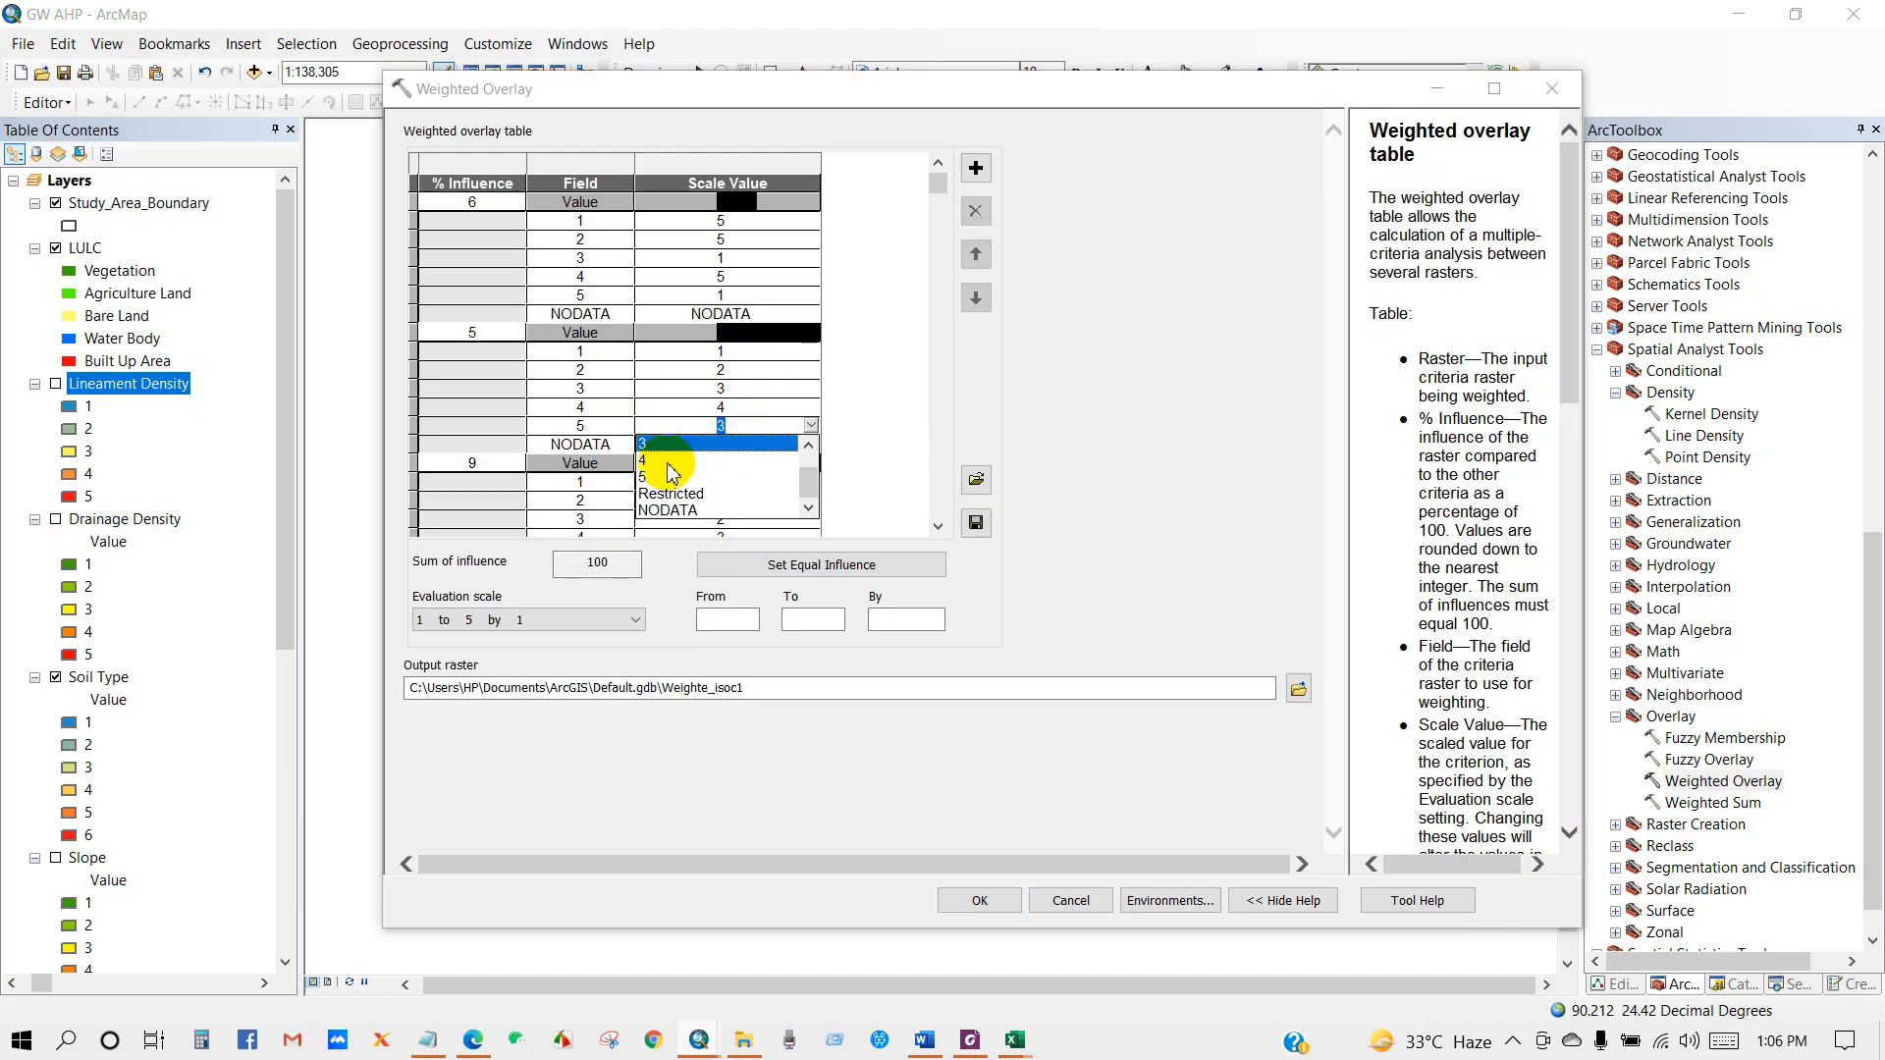
pyautogui.click(643, 479)
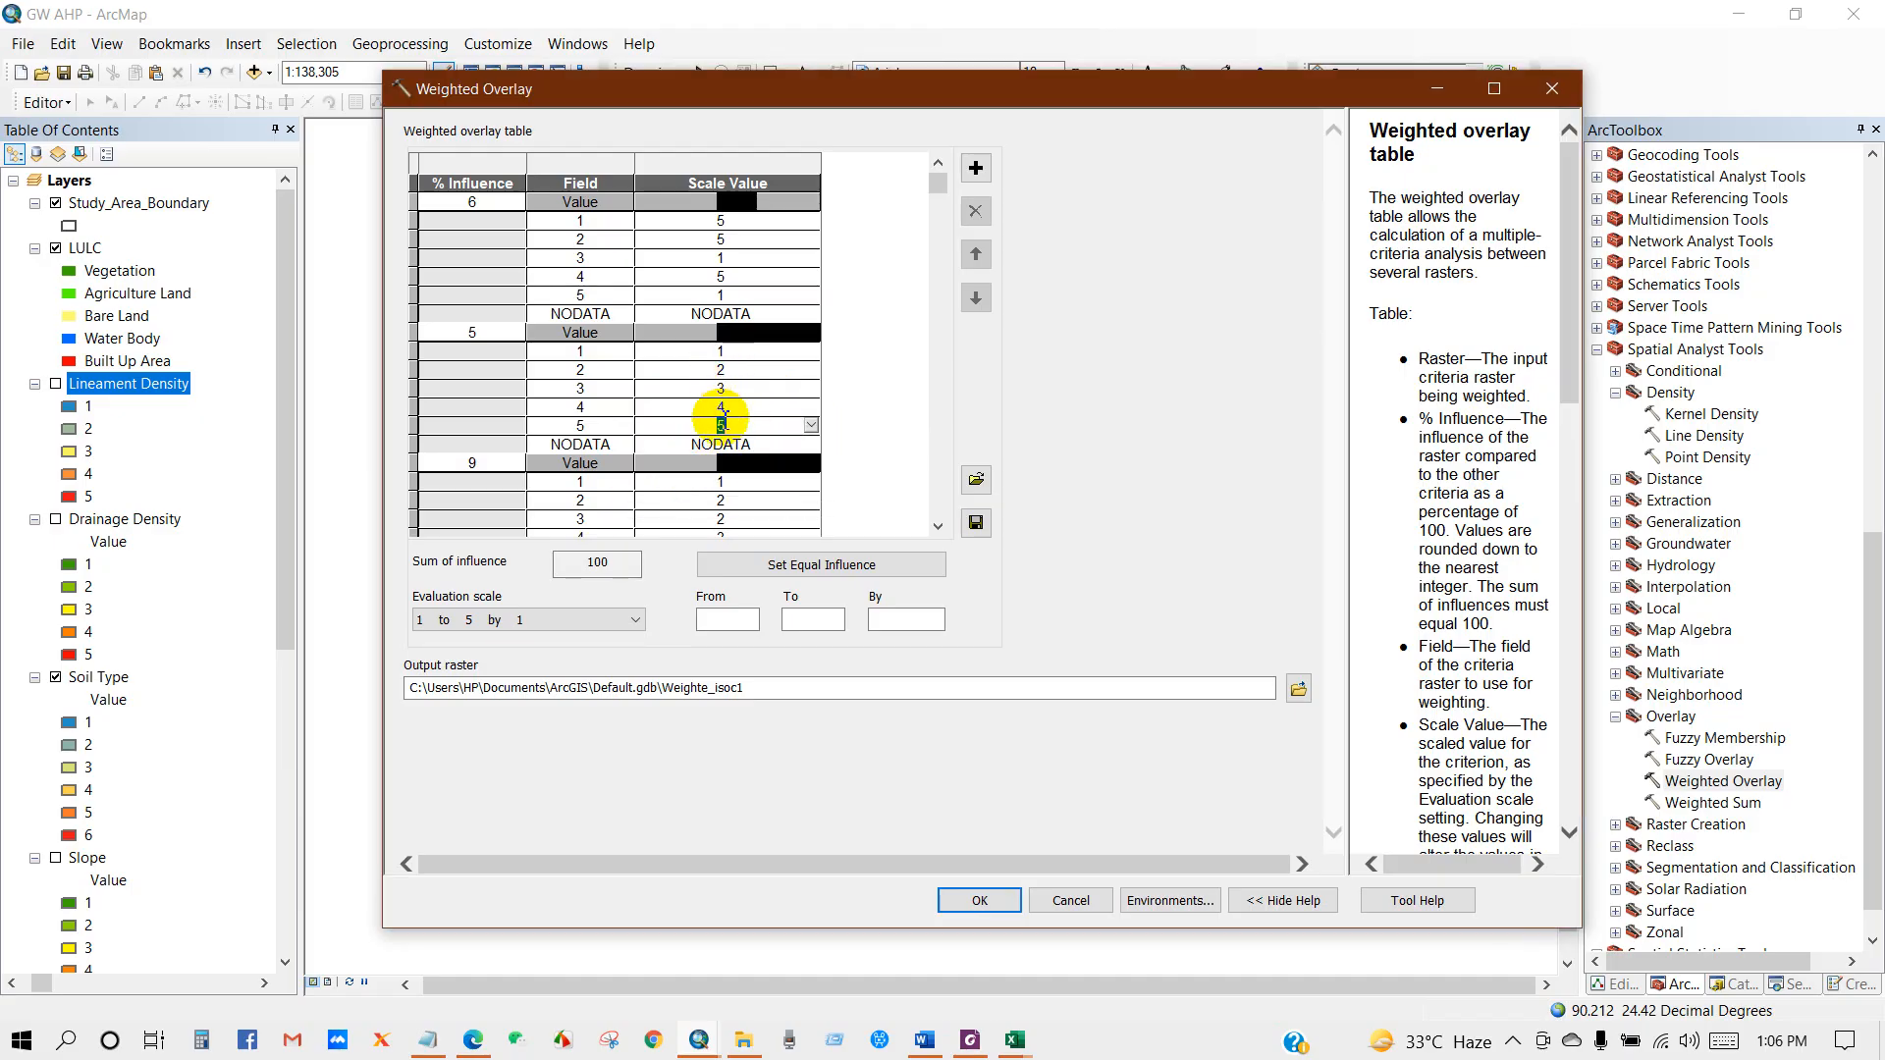
# Set the scale value of drainage density class 1 to 5 in the weighted overlay table
pyautogui.click(937, 526)
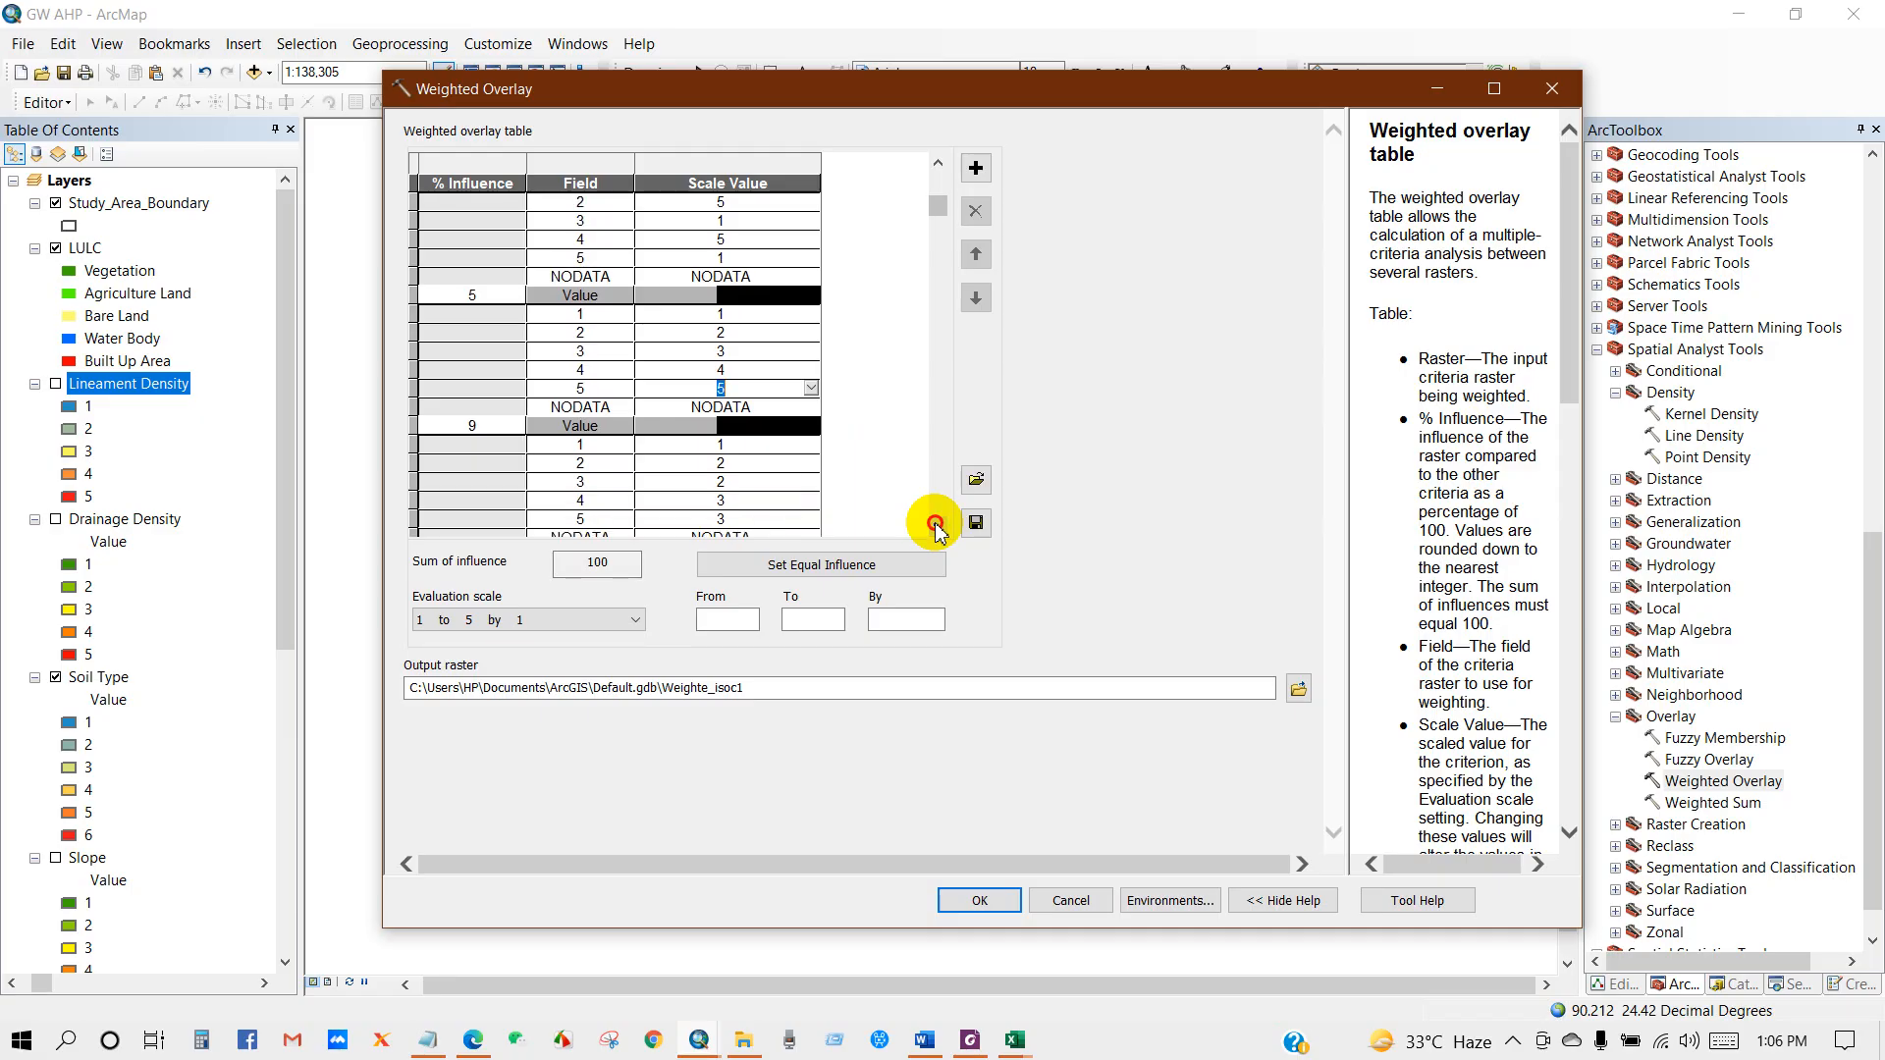
pyautogui.click(936, 528)
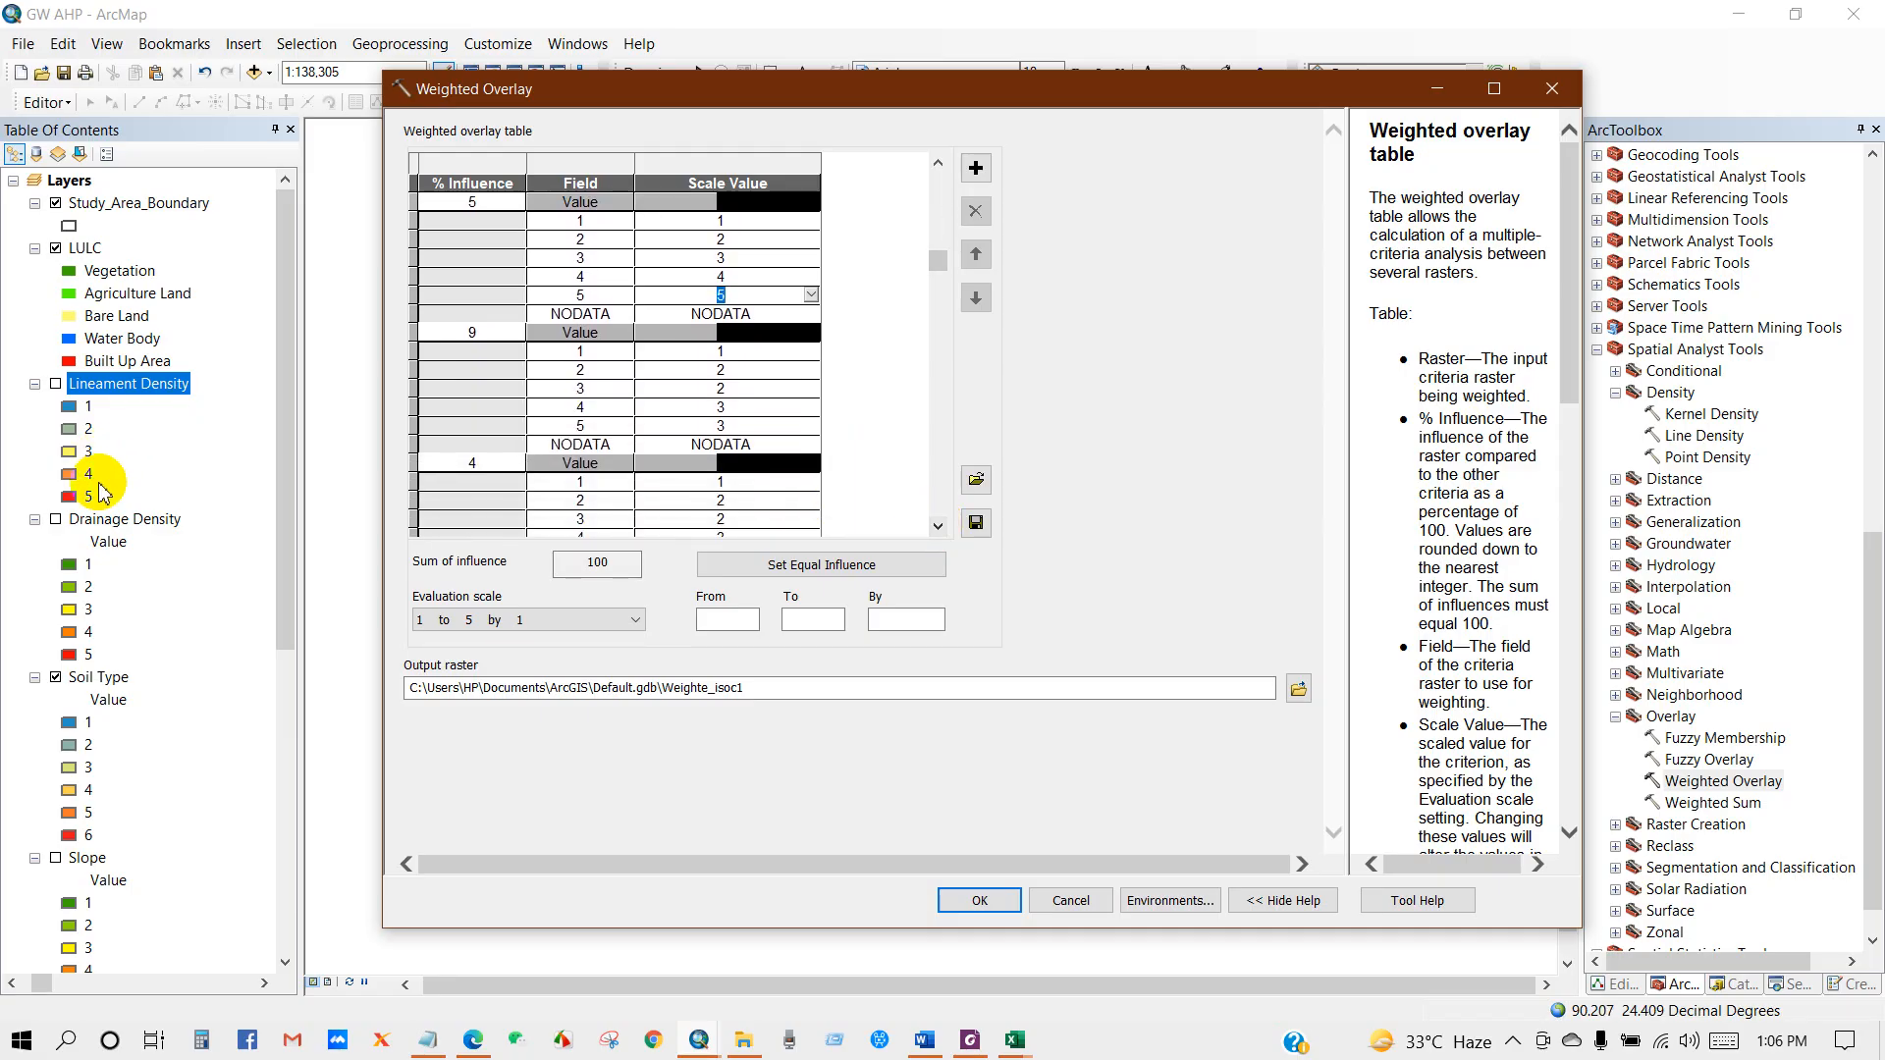
pyautogui.click(111, 522)
pyautogui.scroll(-2, 111, 521)
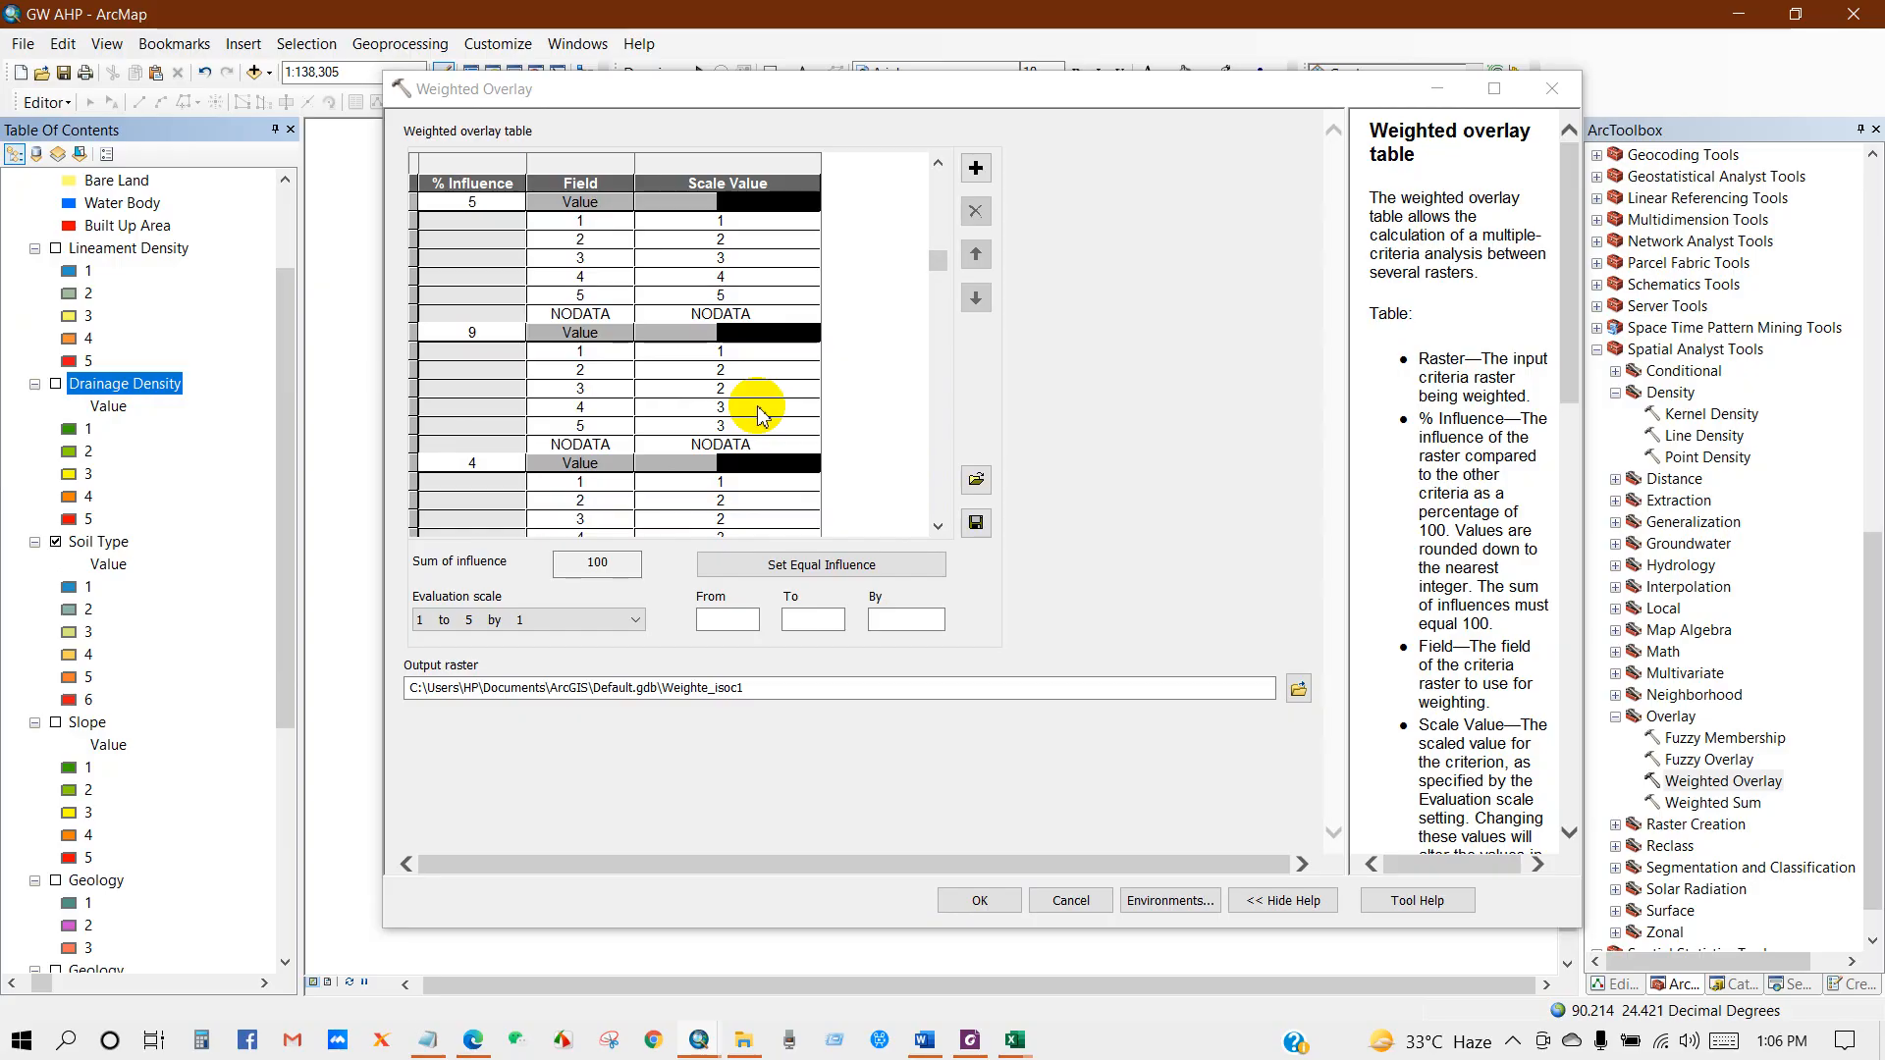
pyautogui.click(997, 577)
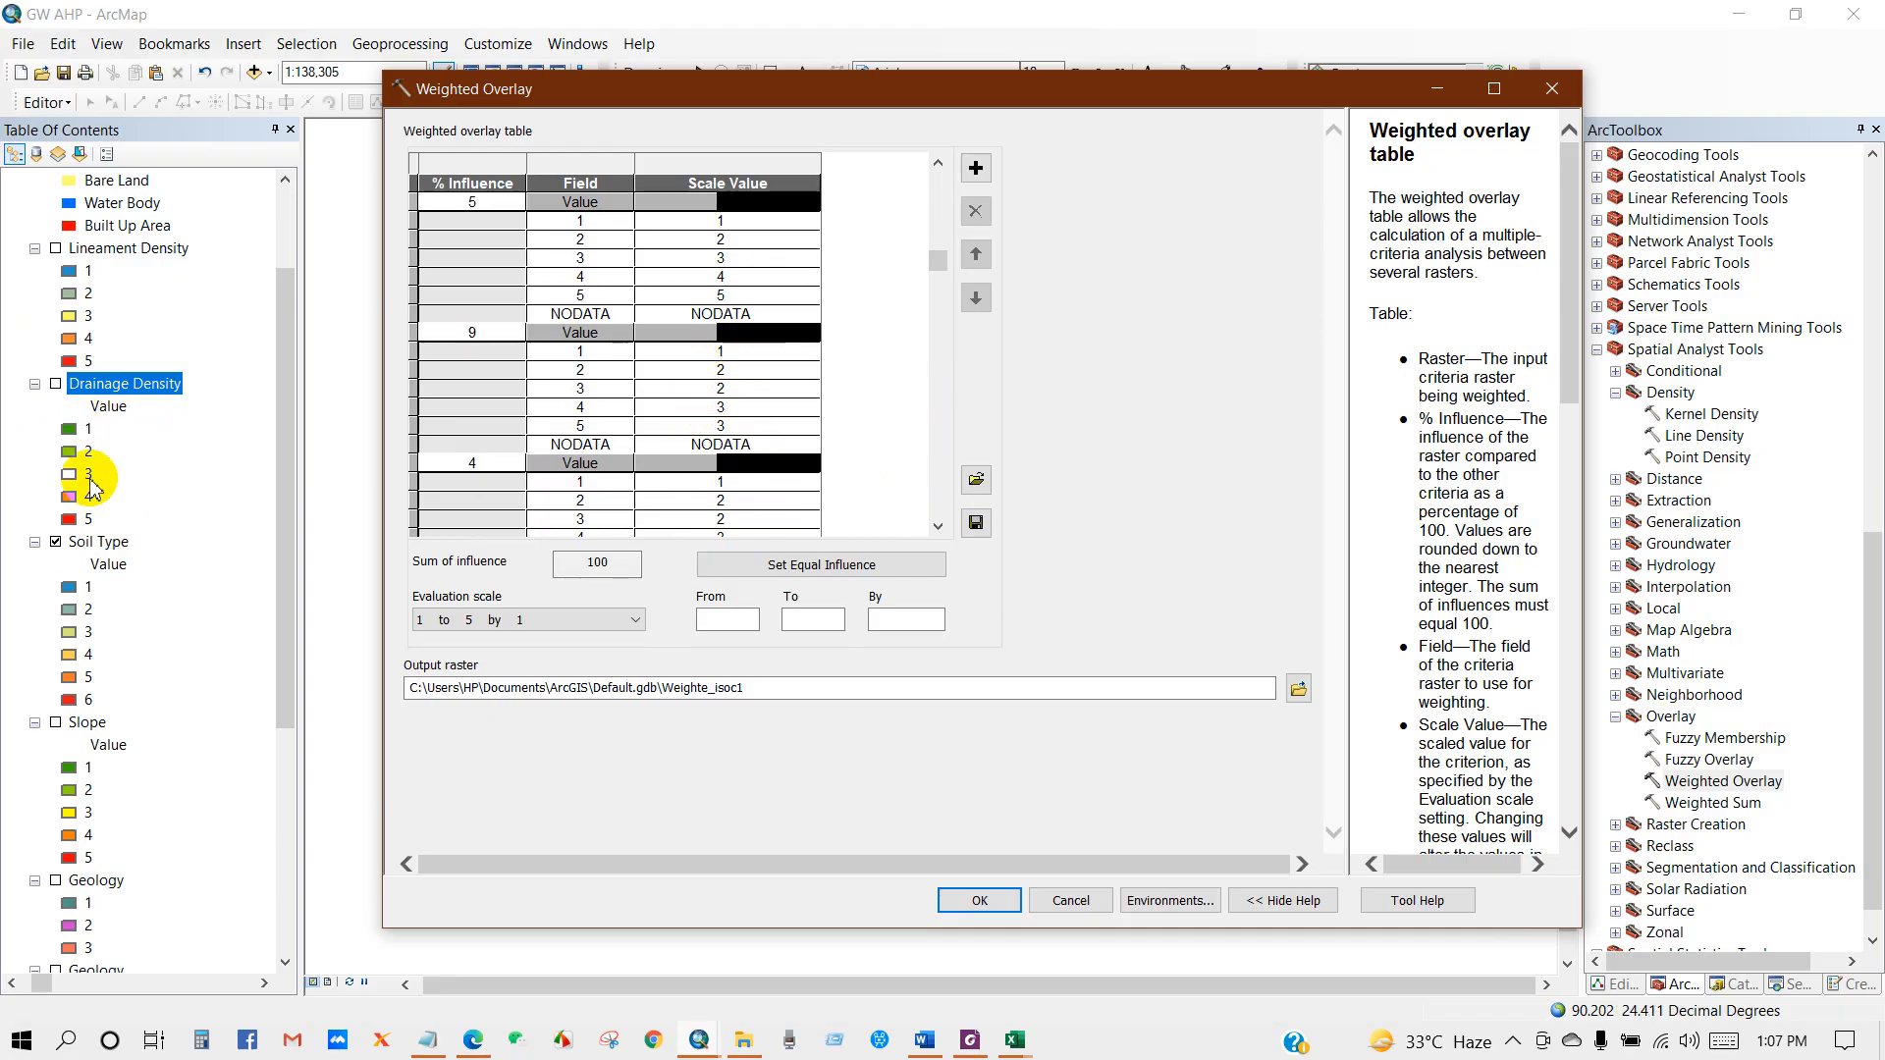
pyautogui.click(746, 355)
pyautogui.click(810, 351)
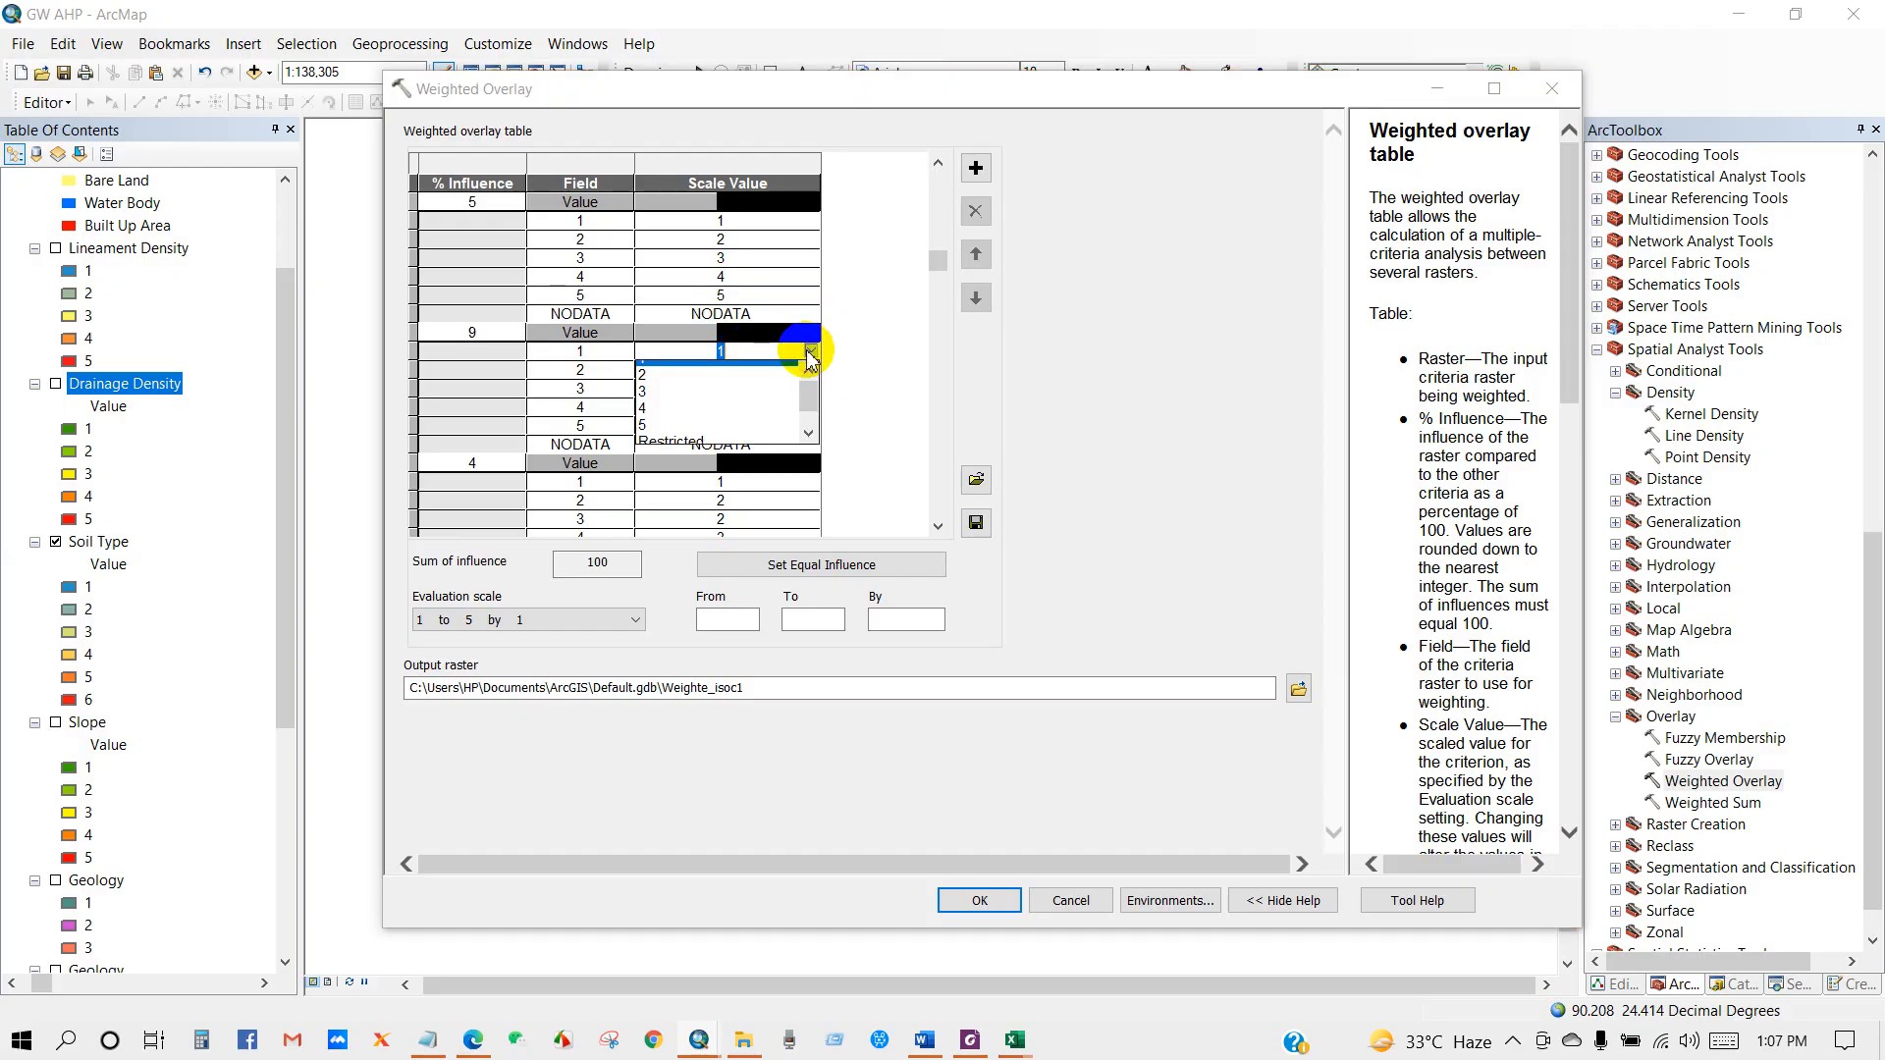
pyautogui.click(643, 418)
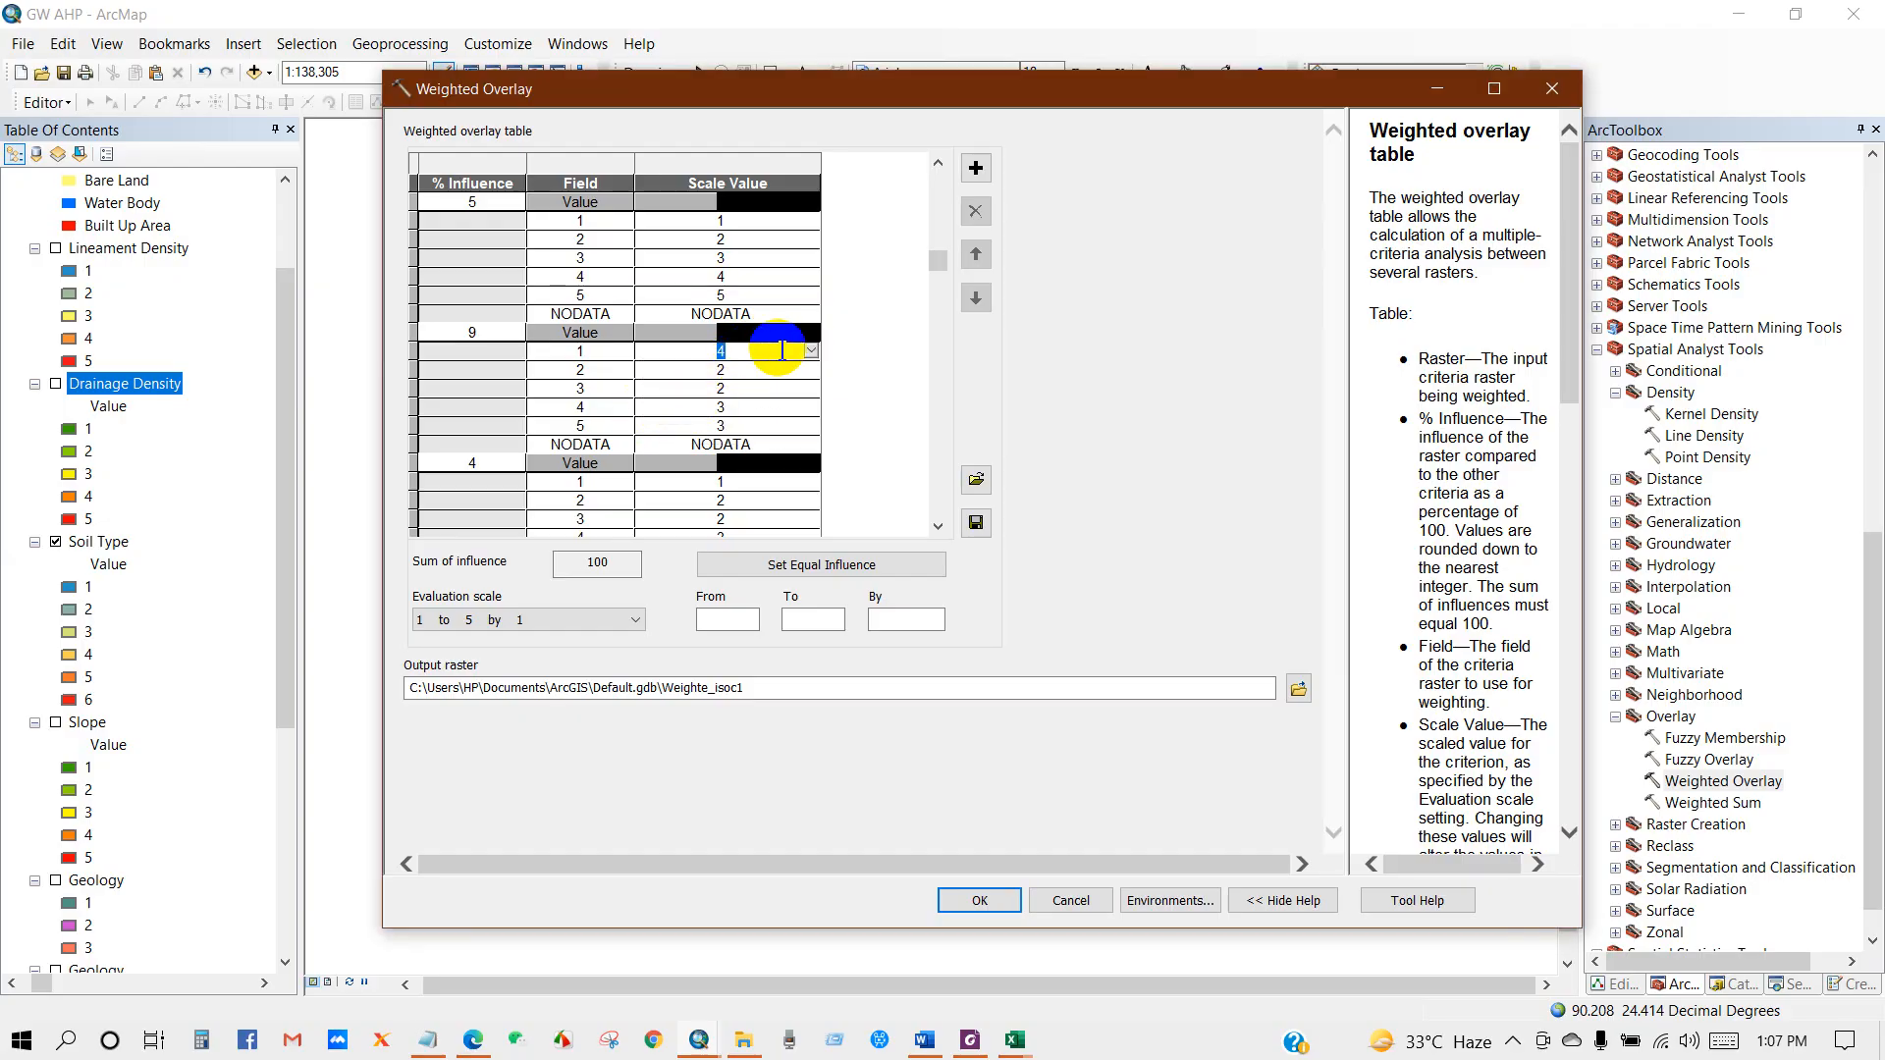
pyautogui.click(813, 353)
pyautogui.click(643, 396)
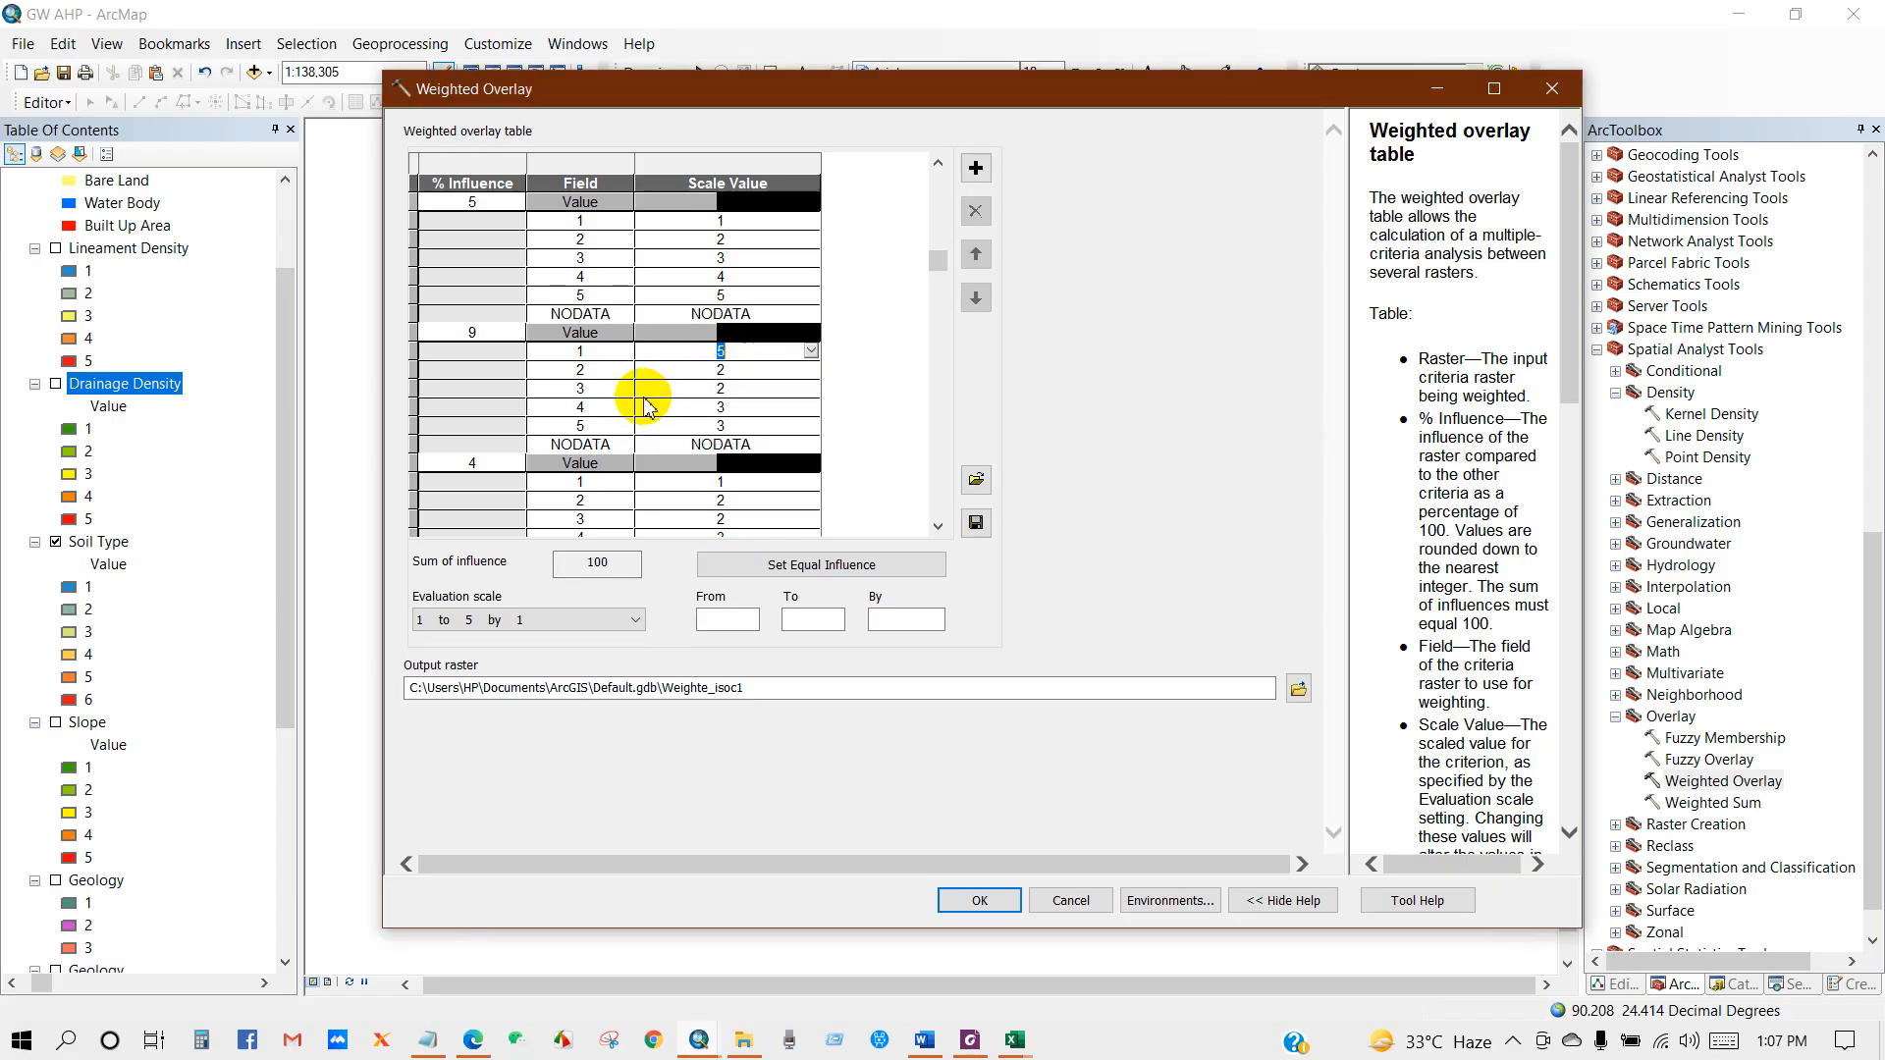
# Set the scale value of drainage density class 2 to 4 and of class 3 to 3
pyautogui.click(780, 373)
pyautogui.click(810, 369)
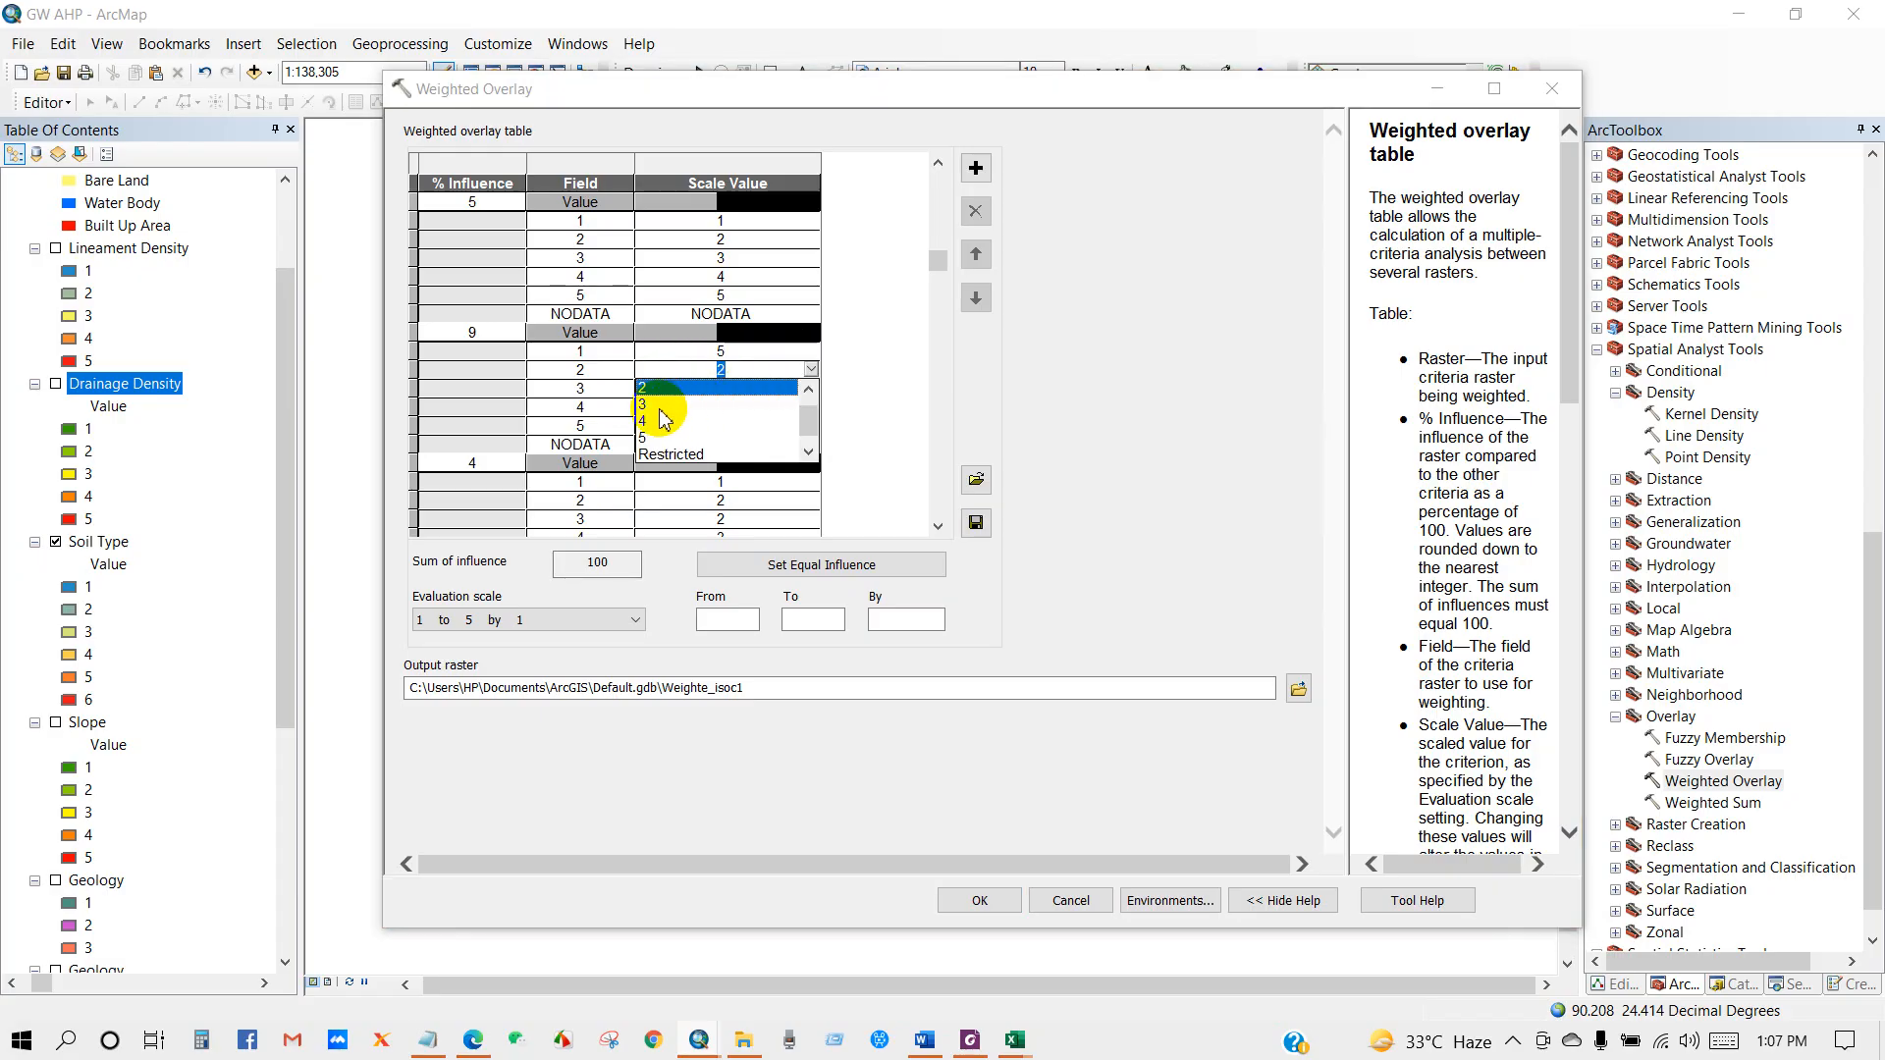
pyautogui.click(643, 422)
pyautogui.click(797, 387)
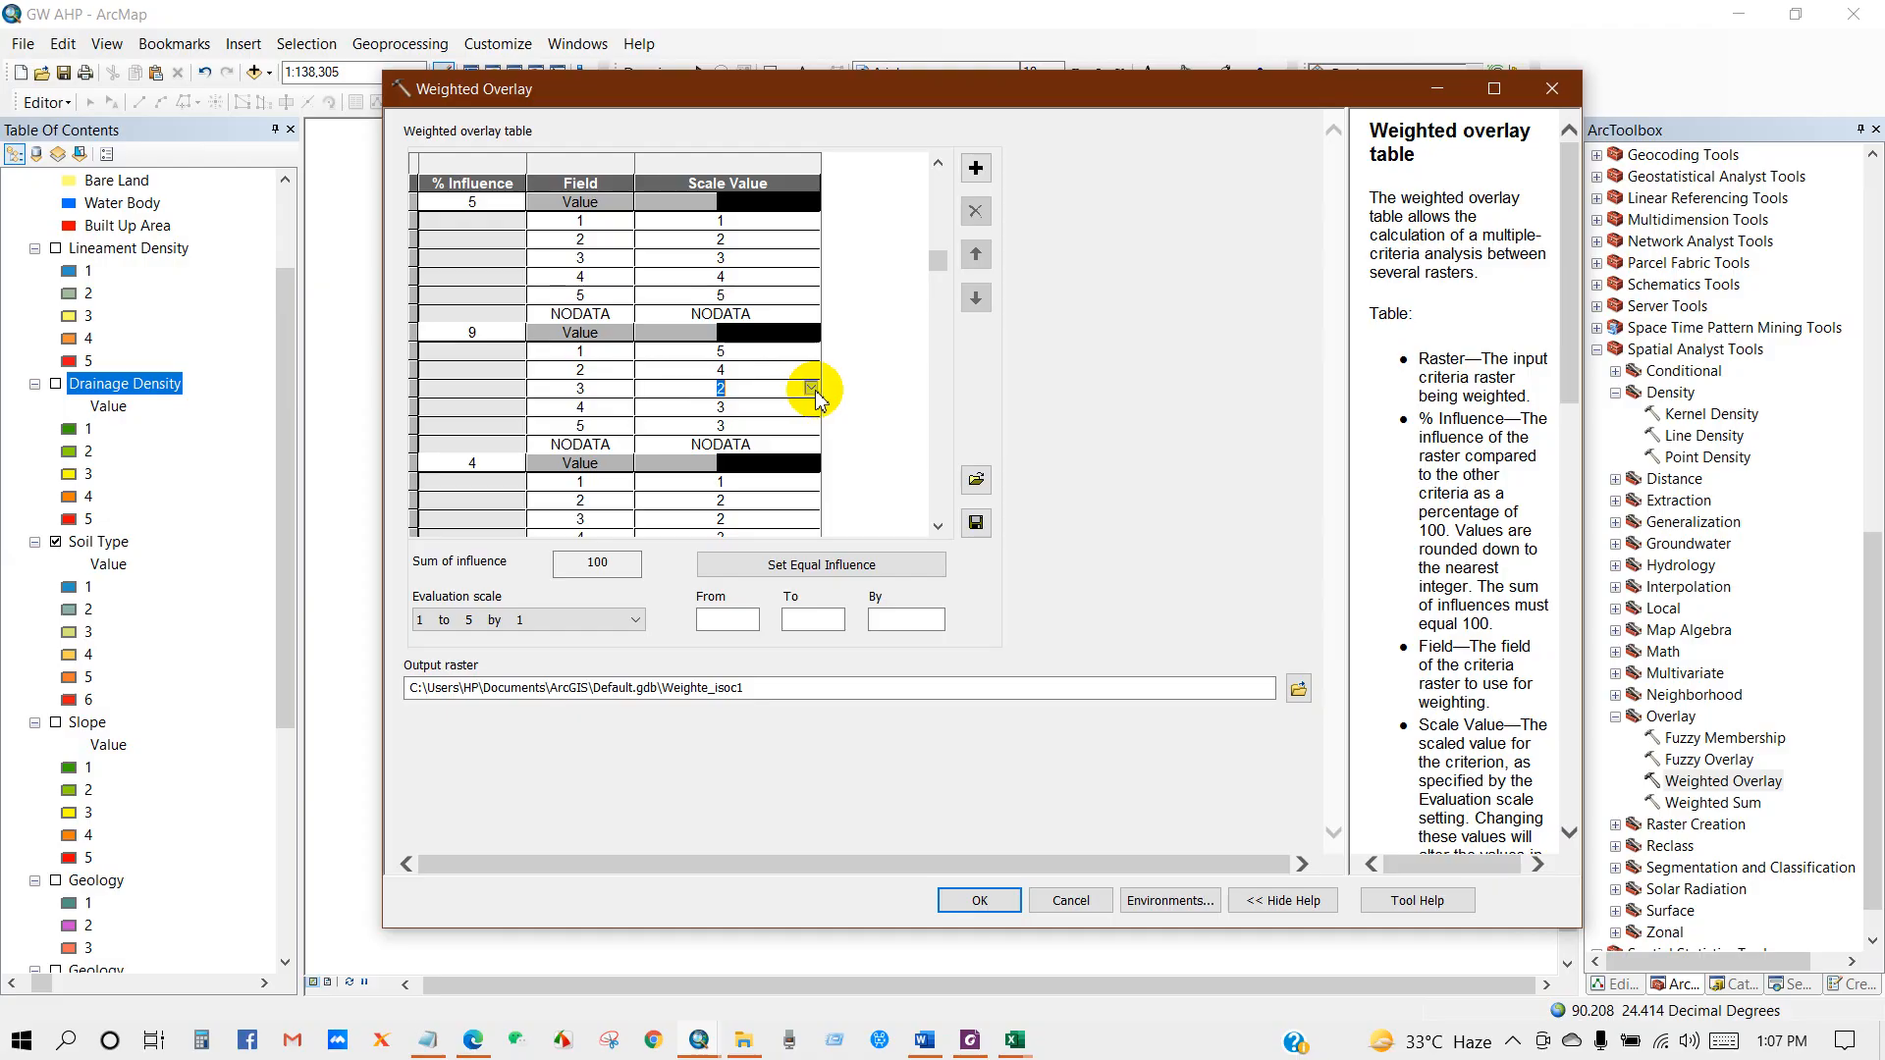
pyautogui.click(811, 388)
pyautogui.click(670, 422)
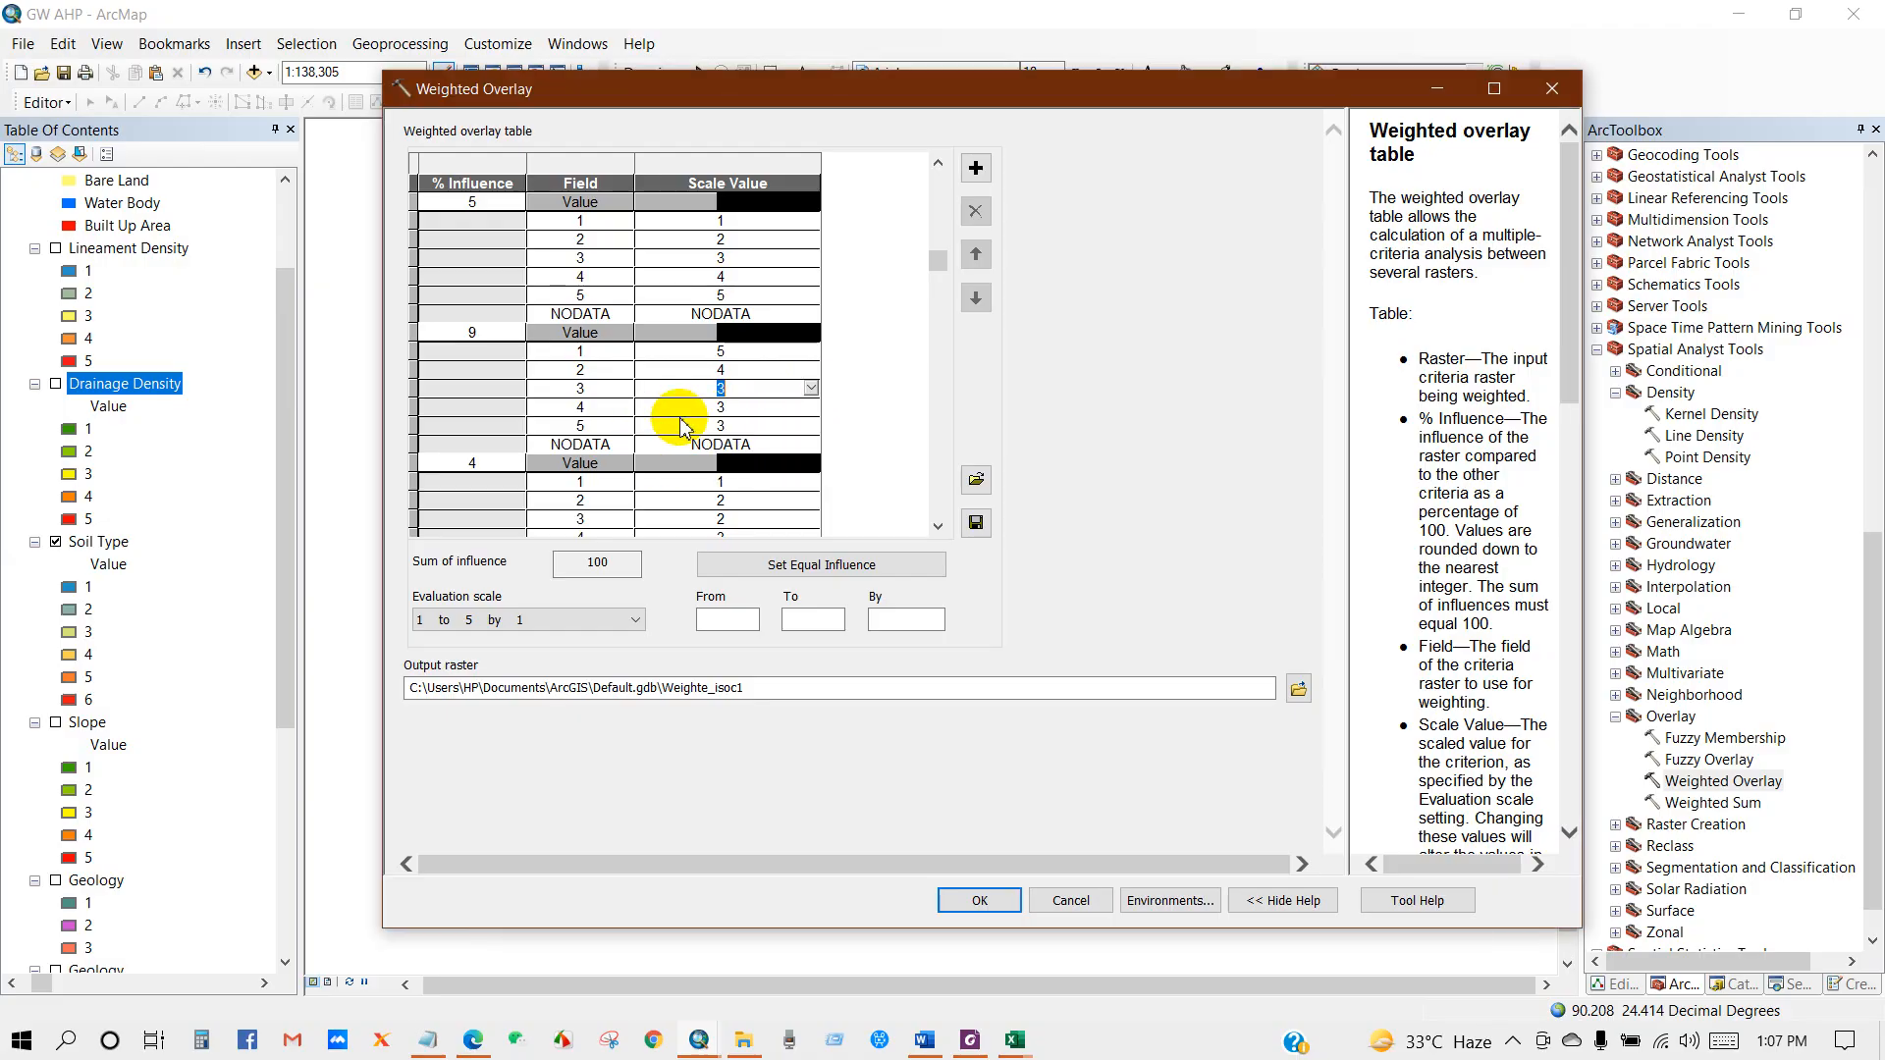
# Set the scale value of drainage density class 4 to 2 and of class 5 to 1
pyautogui.click(775, 407)
pyautogui.click(810, 408)
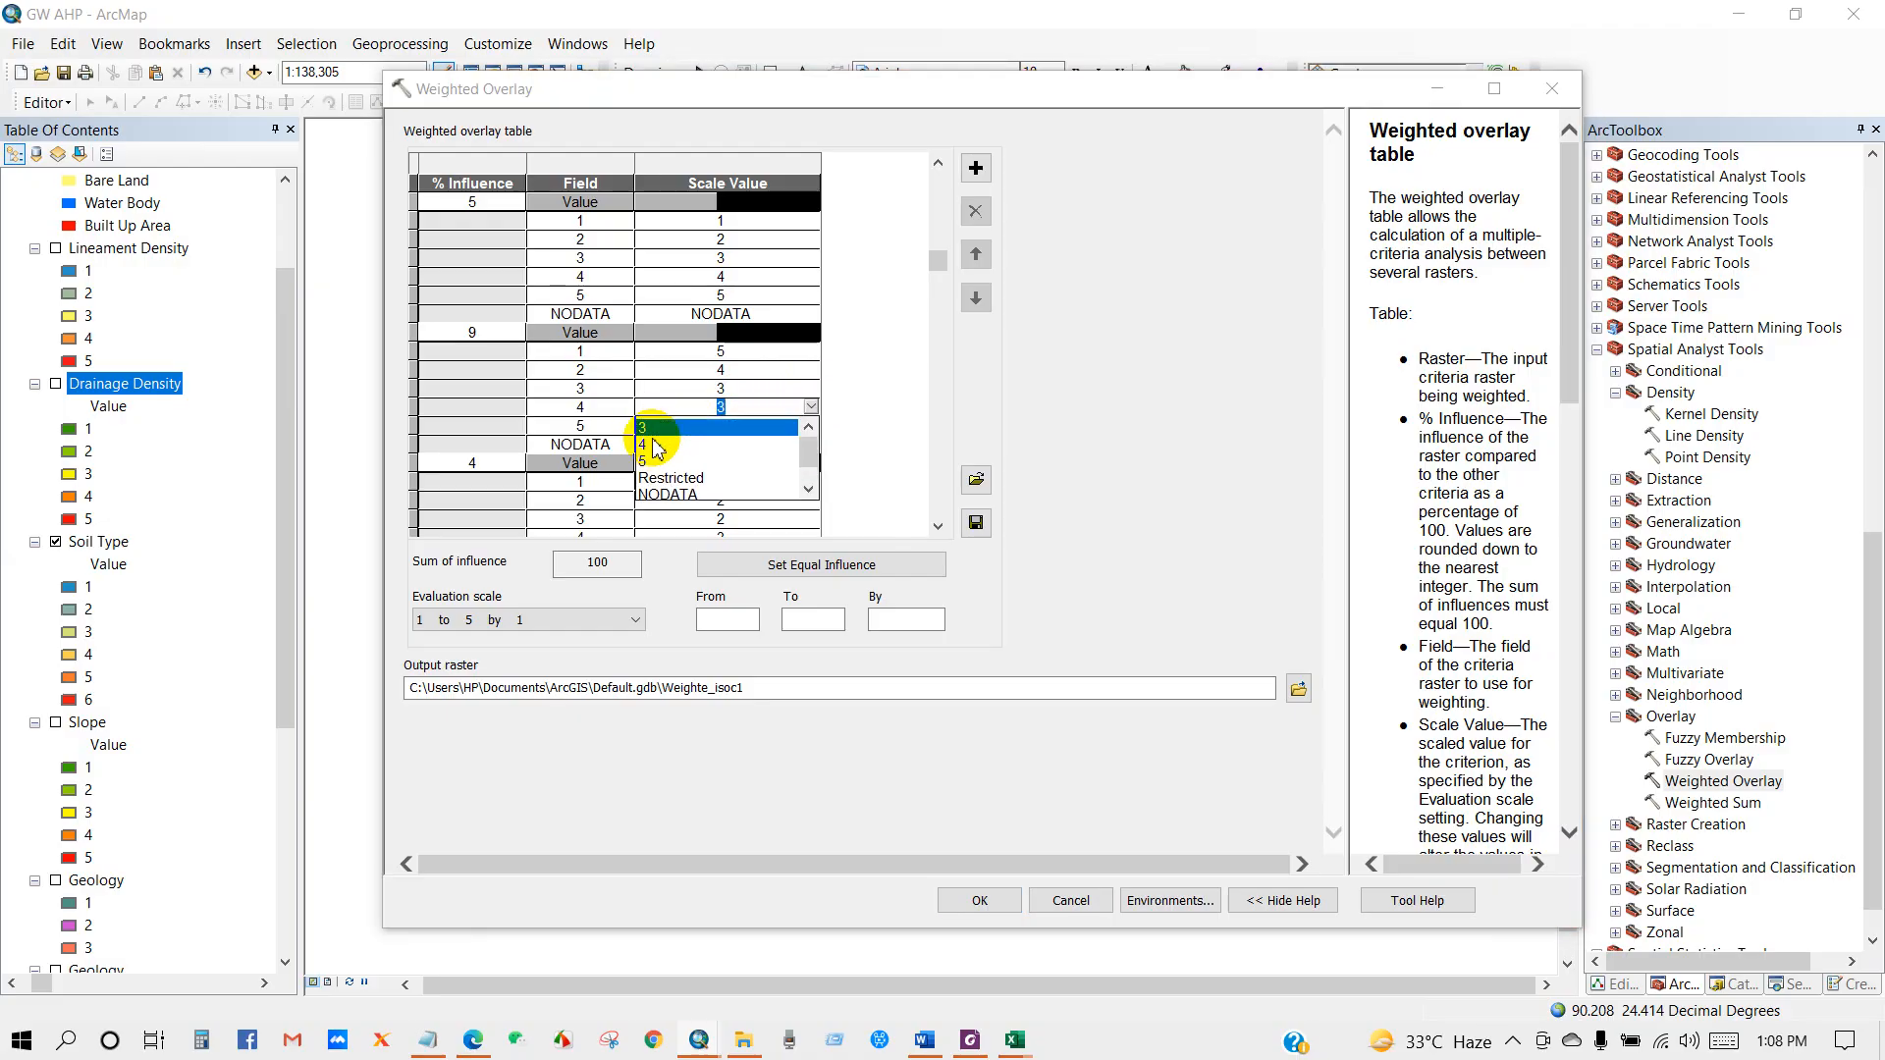
pyautogui.click(648, 441)
pyautogui.click(780, 425)
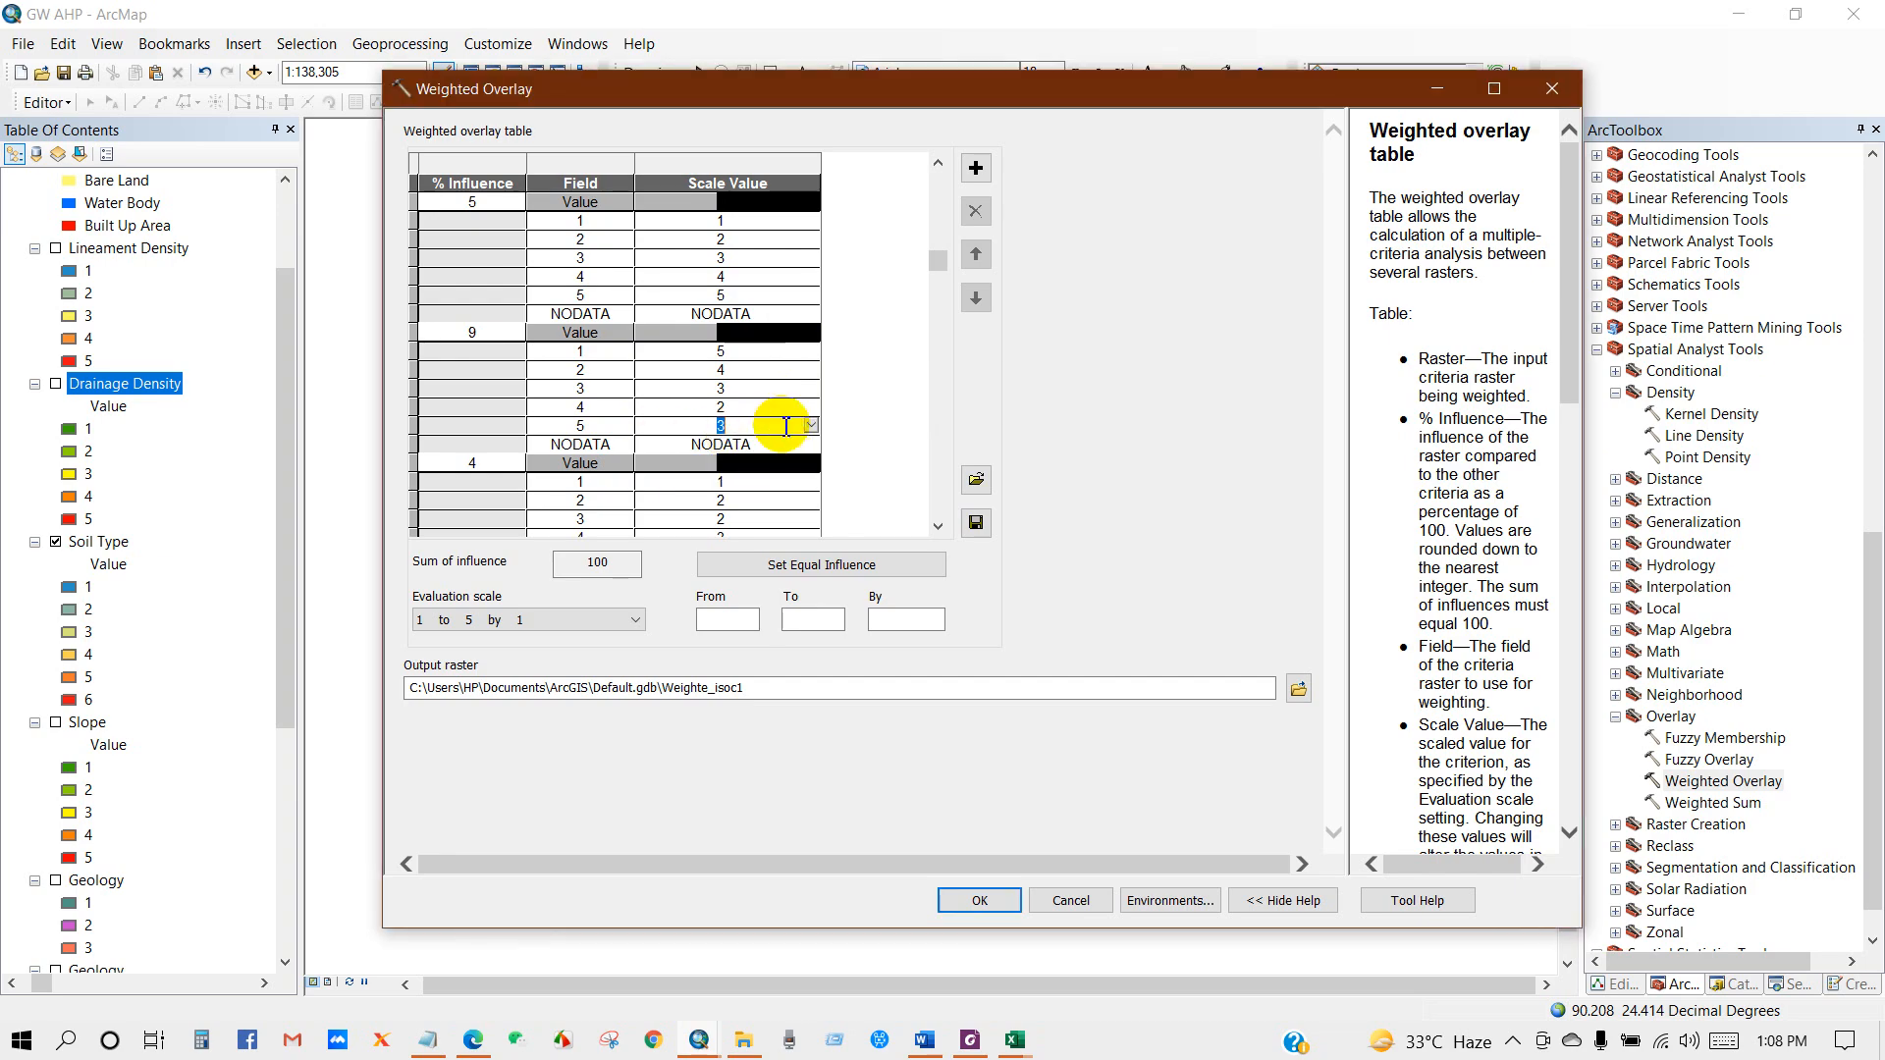
pyautogui.click(811, 427)
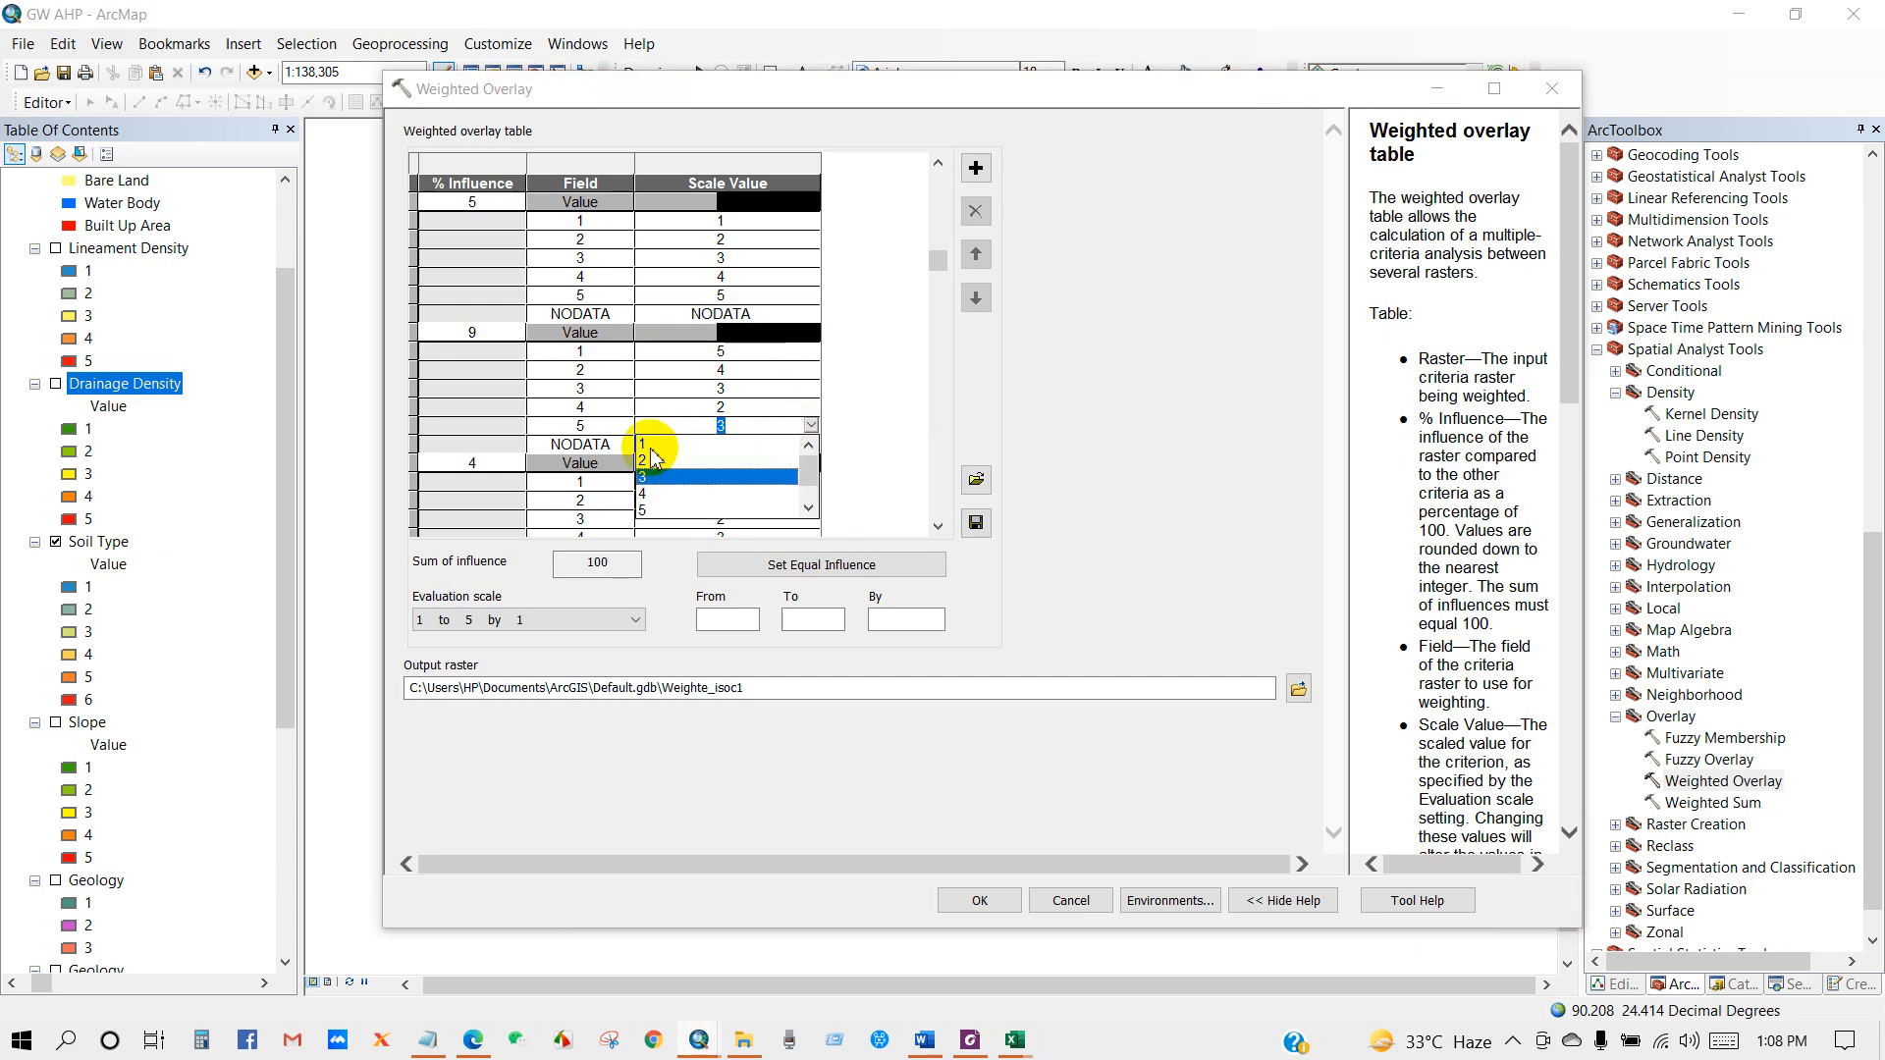
pyautogui.click(649, 447)
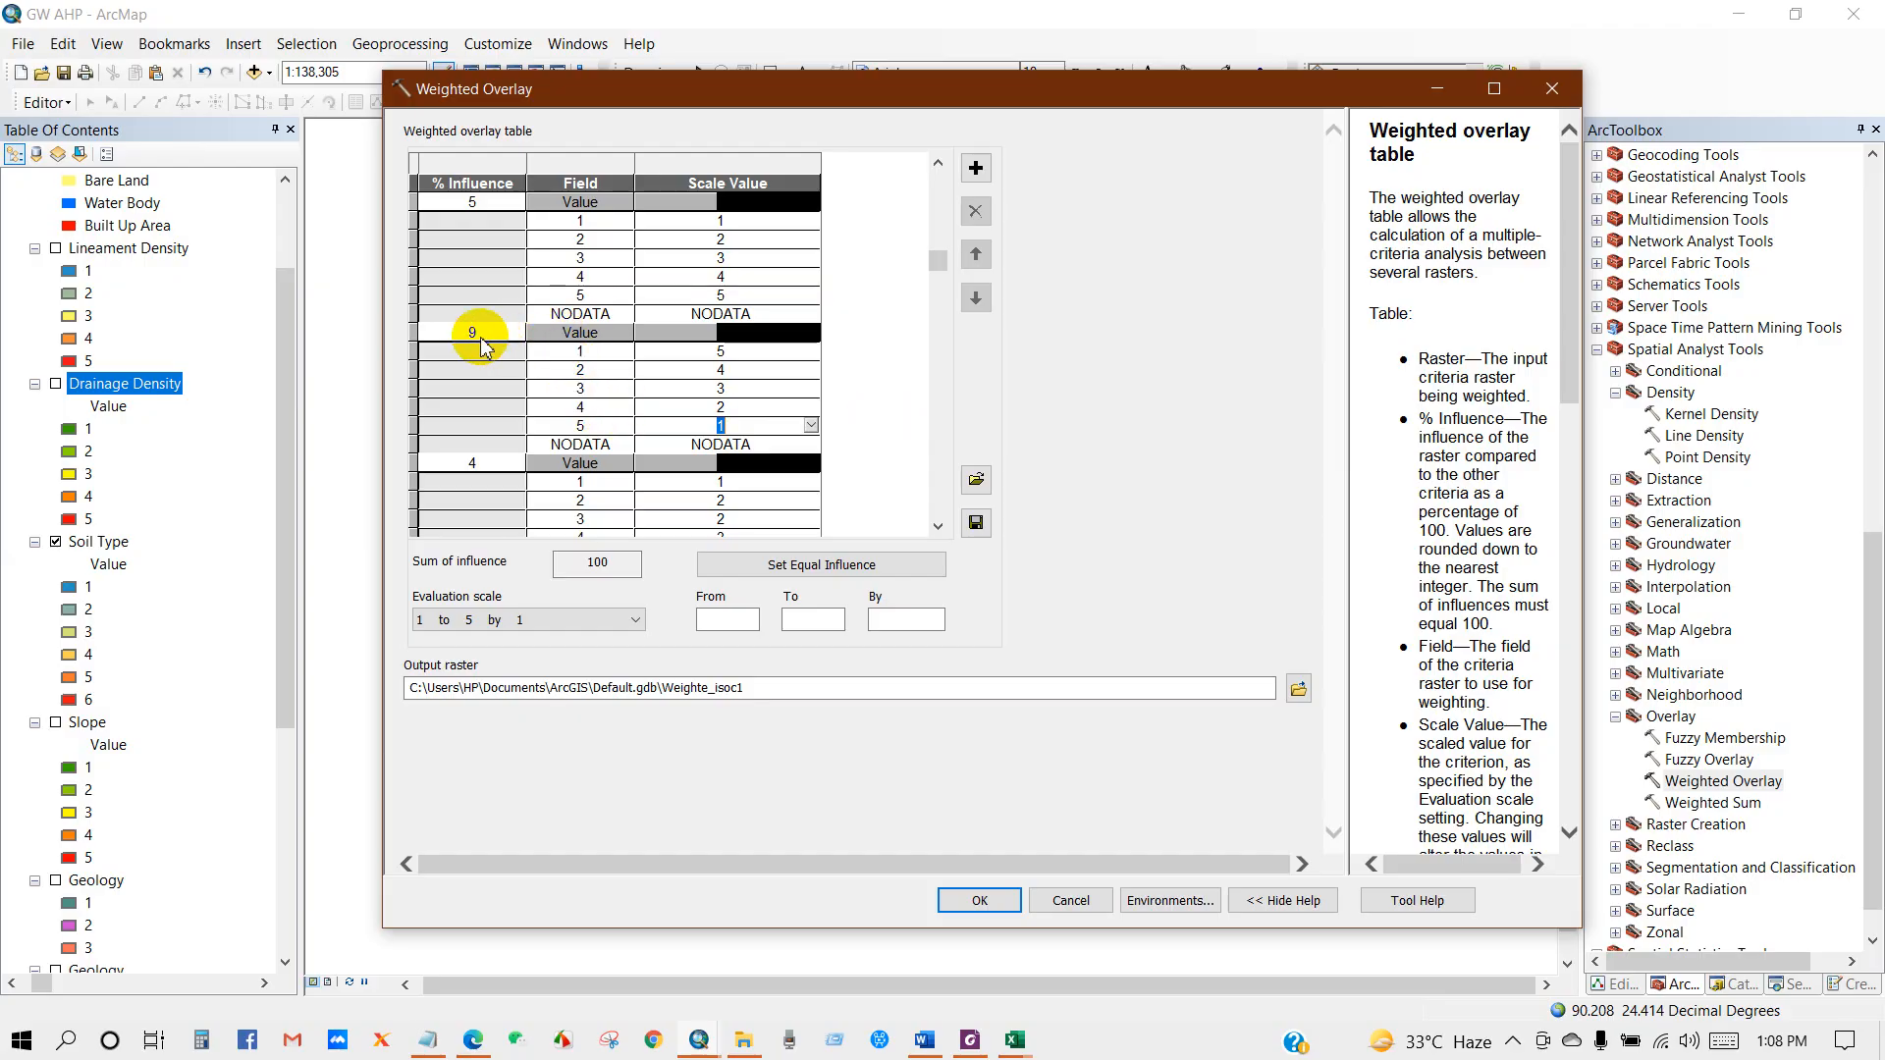
# Set the scale value of soil type class 1 to 1 in the weighted overlay table
pyautogui.click(147, 388)
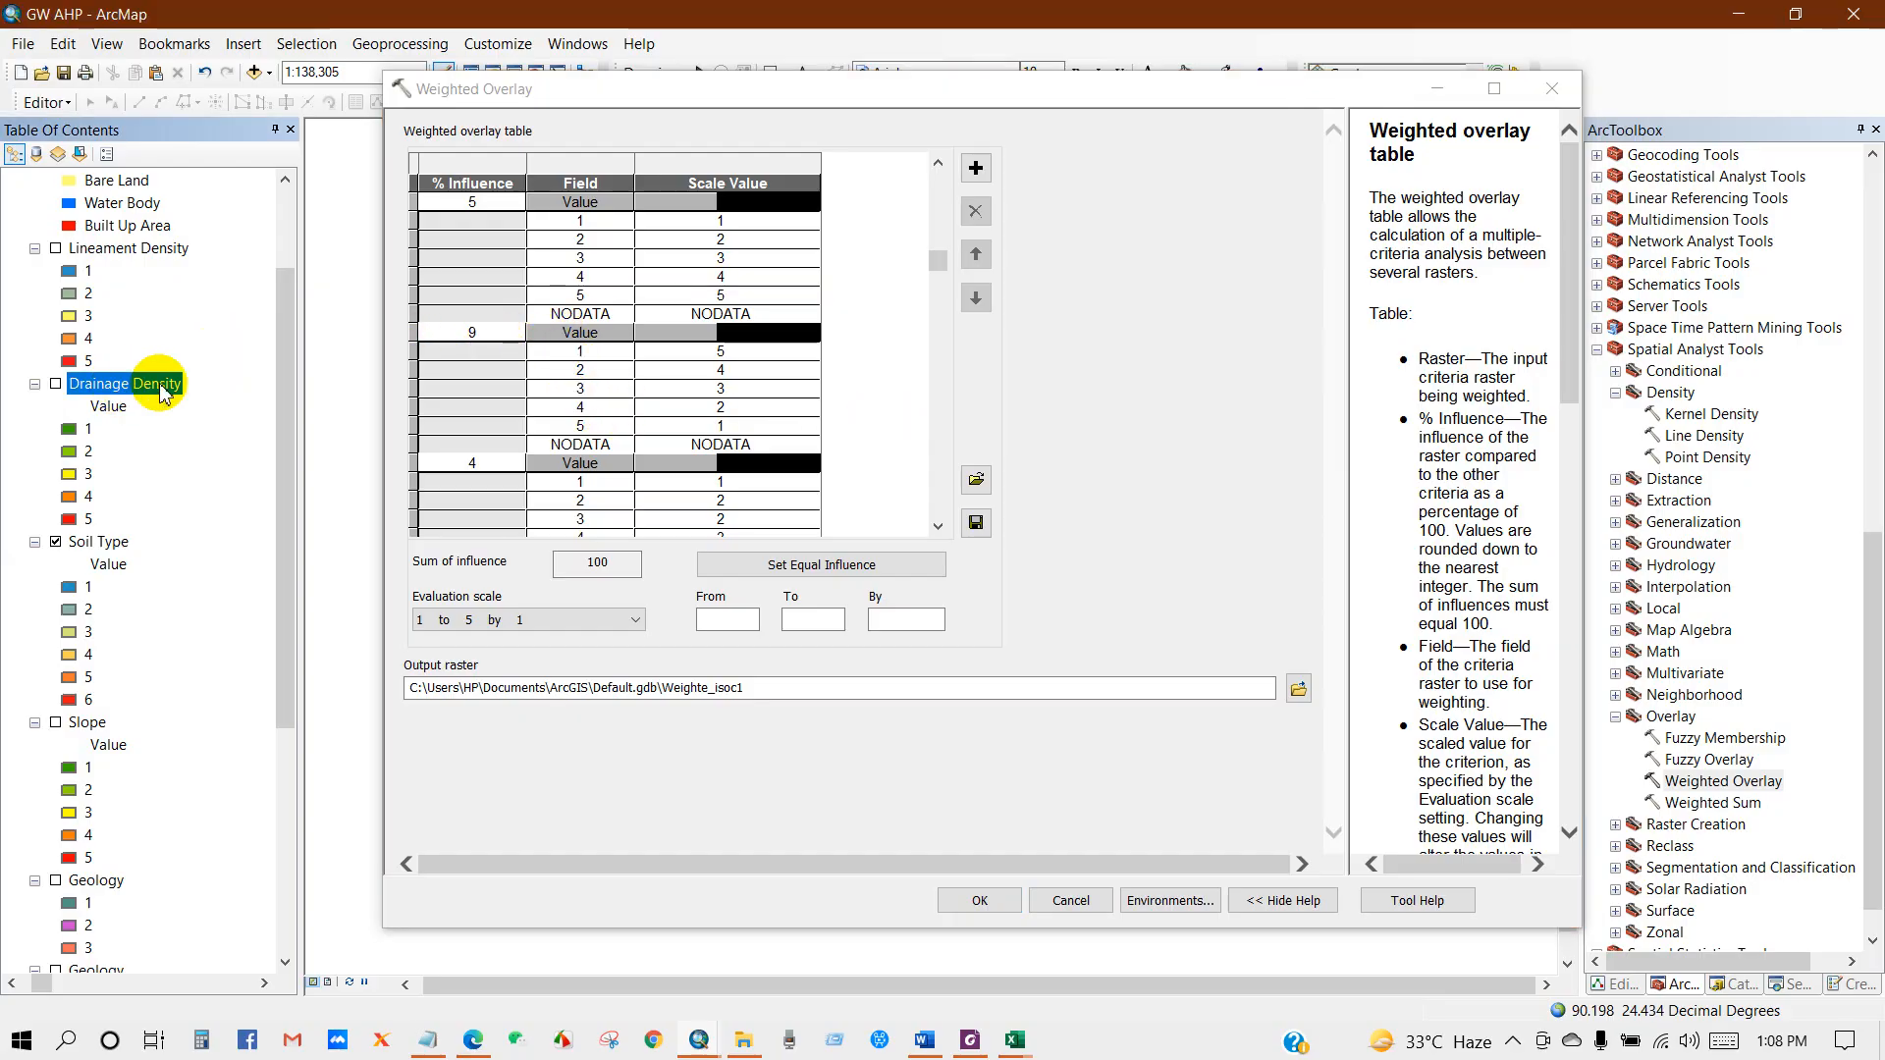
pyautogui.scroll(-1, 106, 552)
pyautogui.scroll(-1, 110, 556)
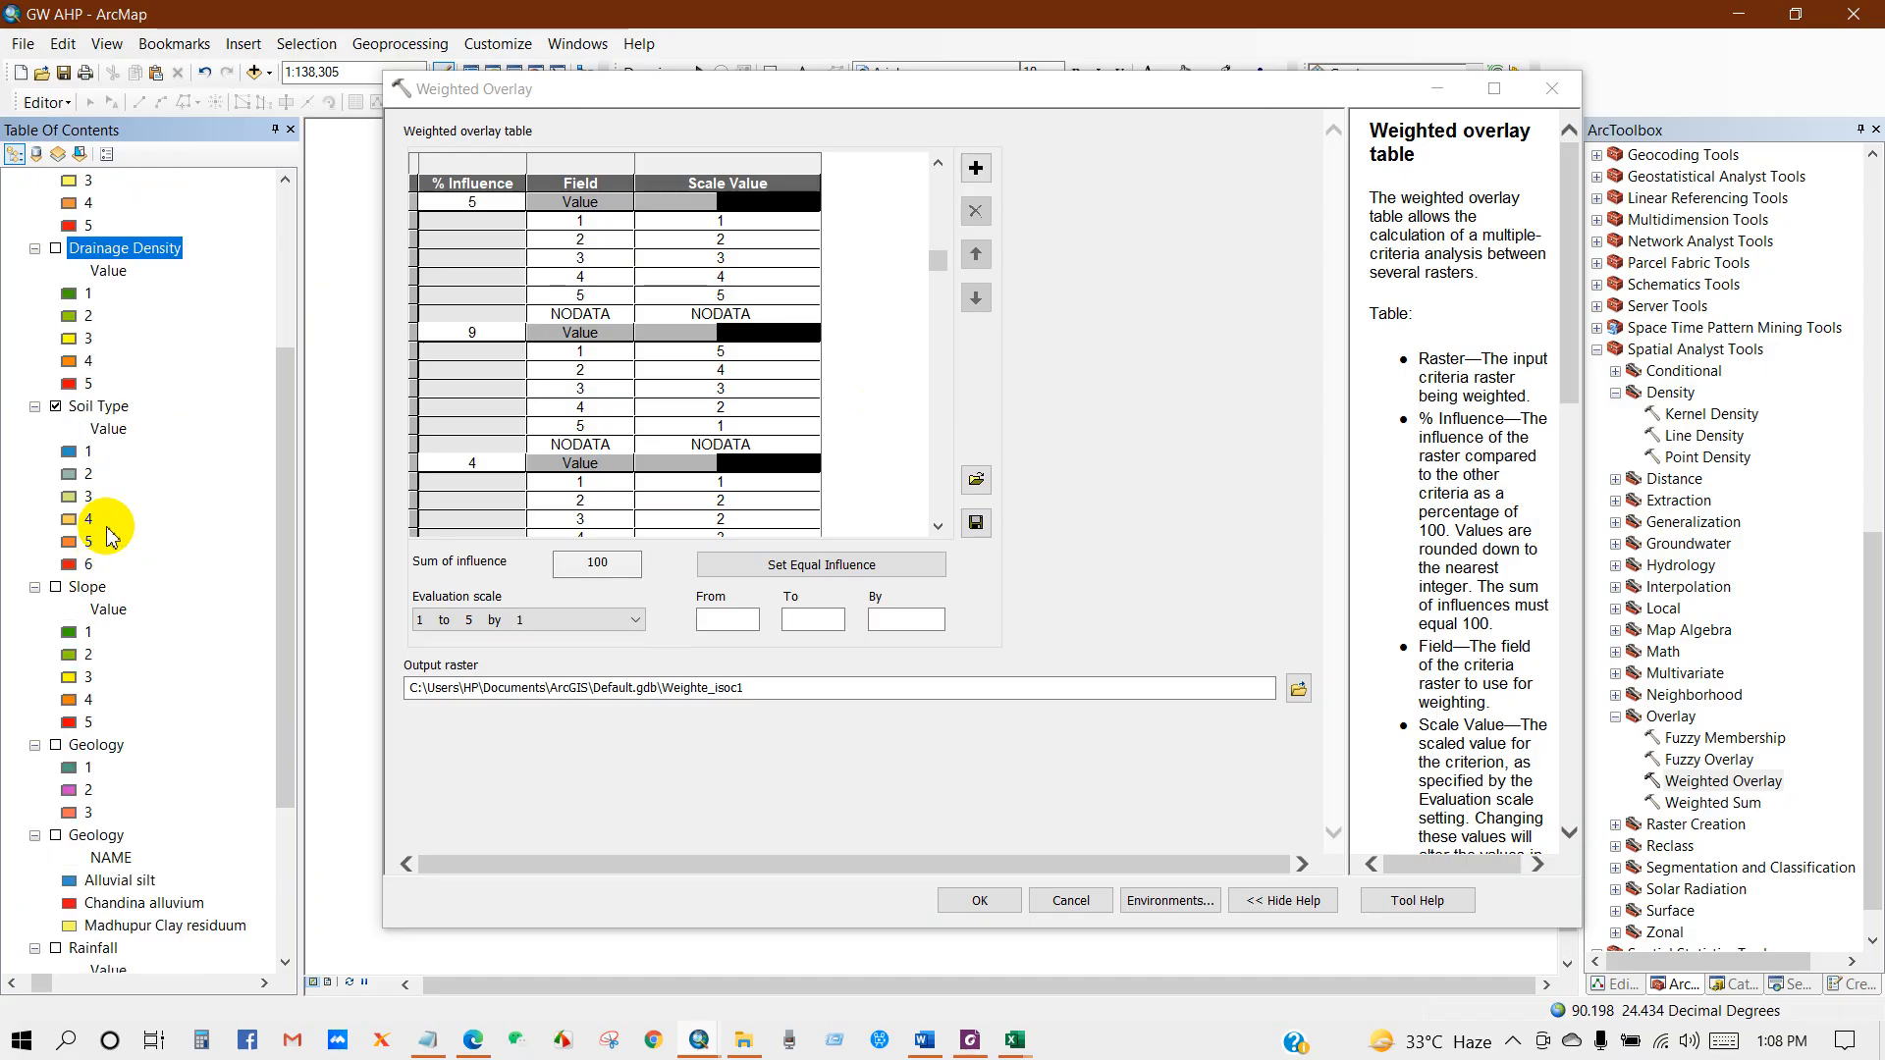
pyautogui.click(100, 410)
pyautogui.scroll(-2, 101, 417)
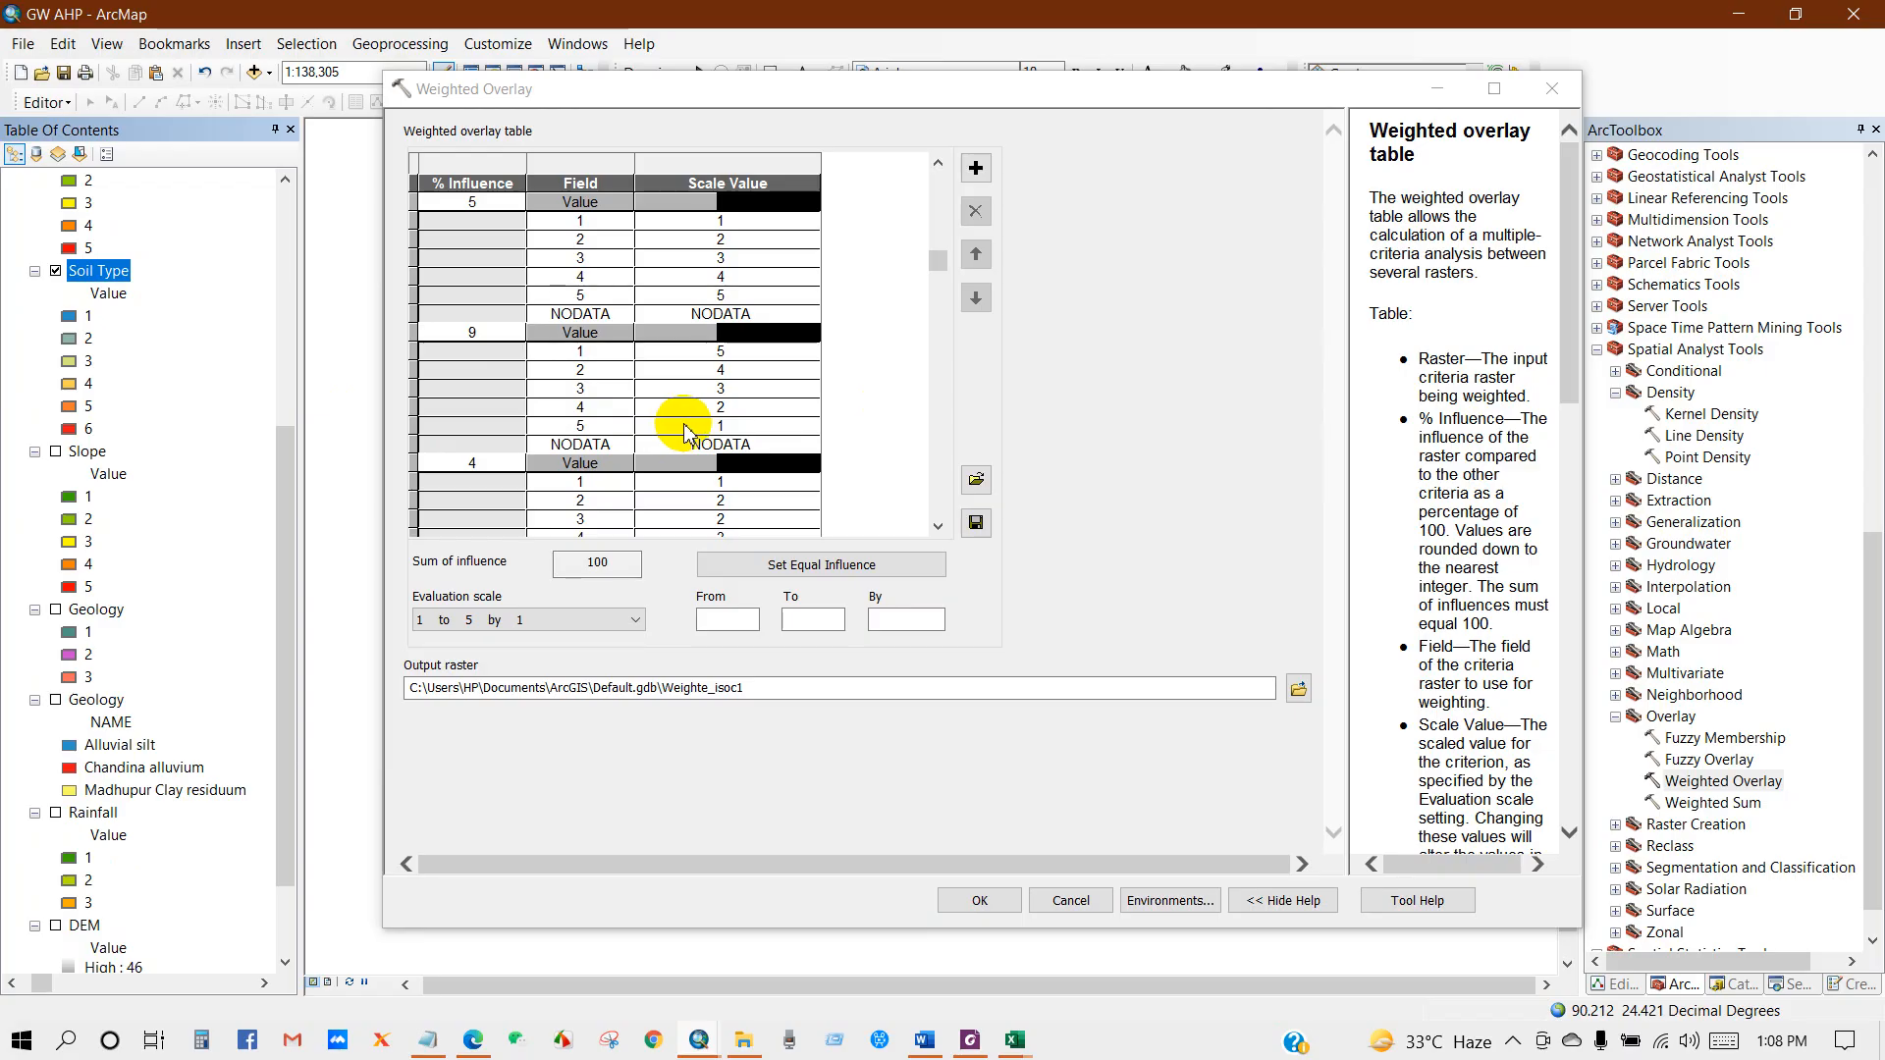
pyautogui.click(938, 527)
pyautogui.click(938, 527)
pyautogui.click(939, 527)
pyautogui.click(938, 527)
pyautogui.click(938, 528)
pyautogui.click(938, 528)
pyautogui.click(938, 527)
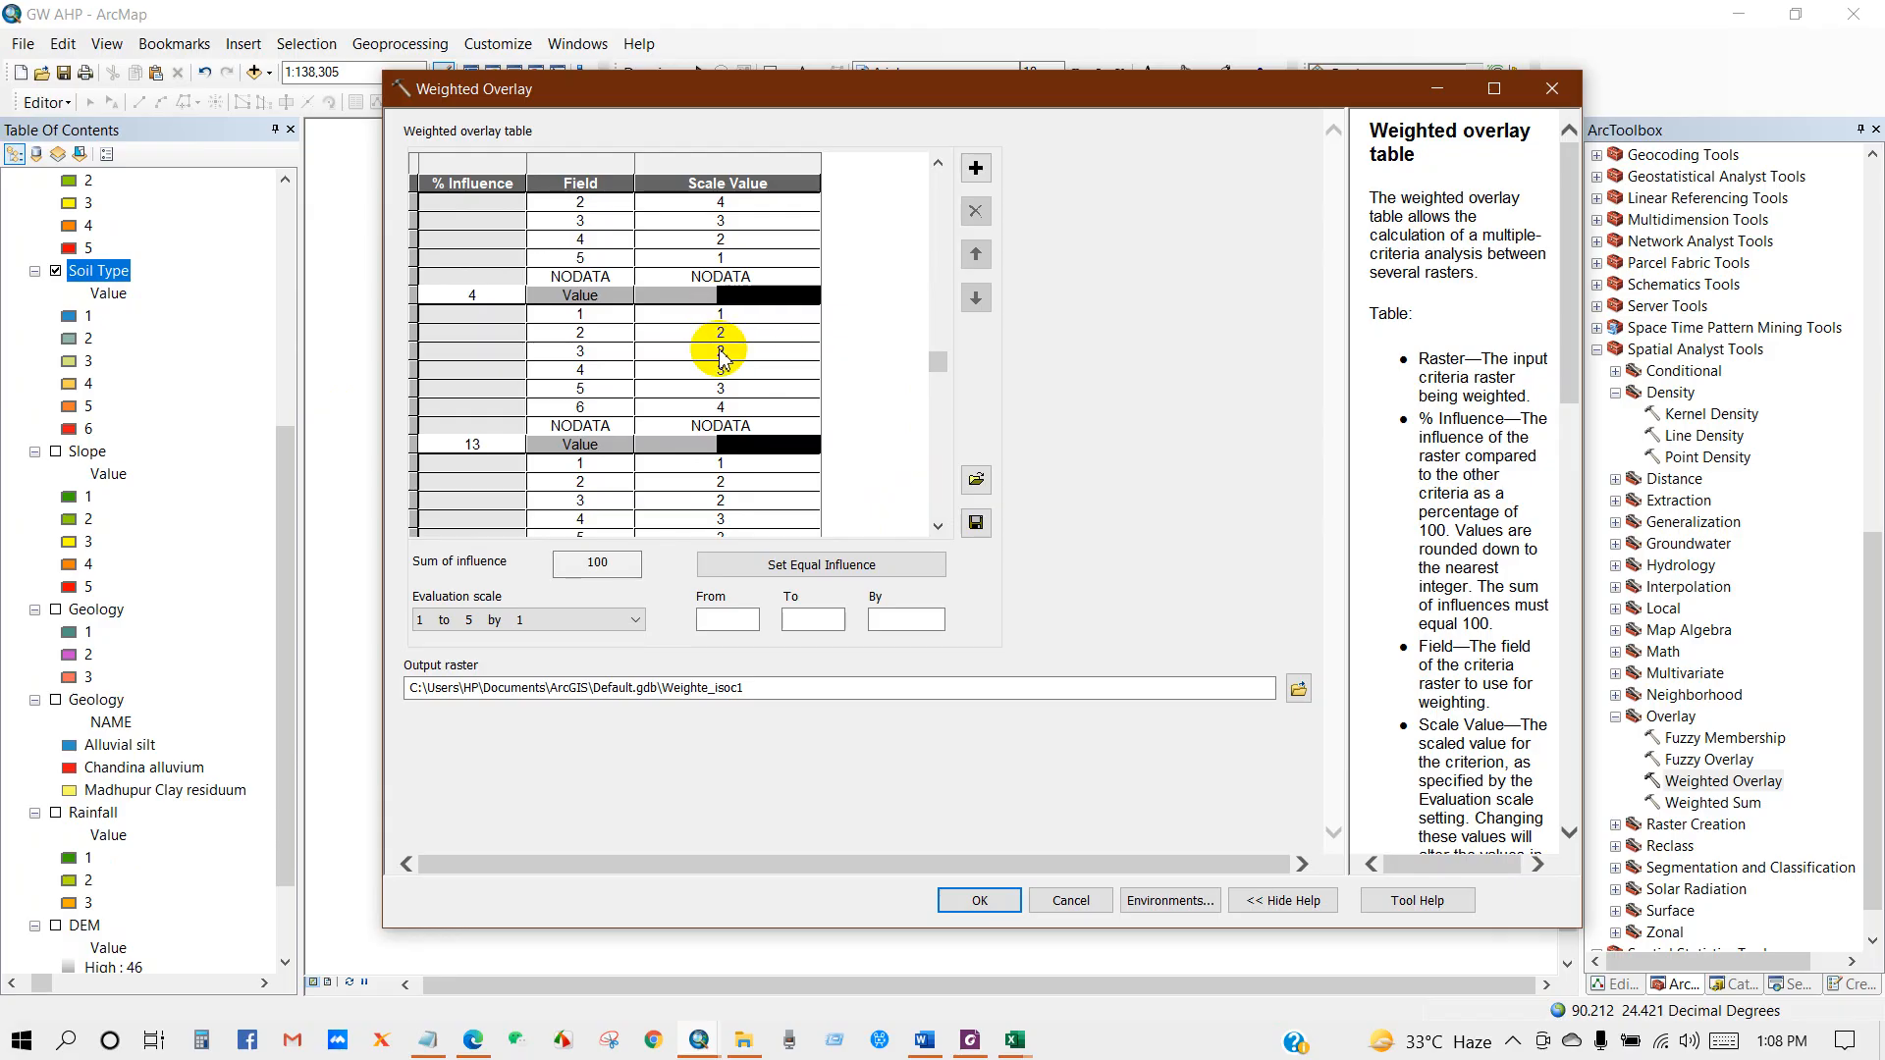
pyautogui.scroll(1, 727, 357)
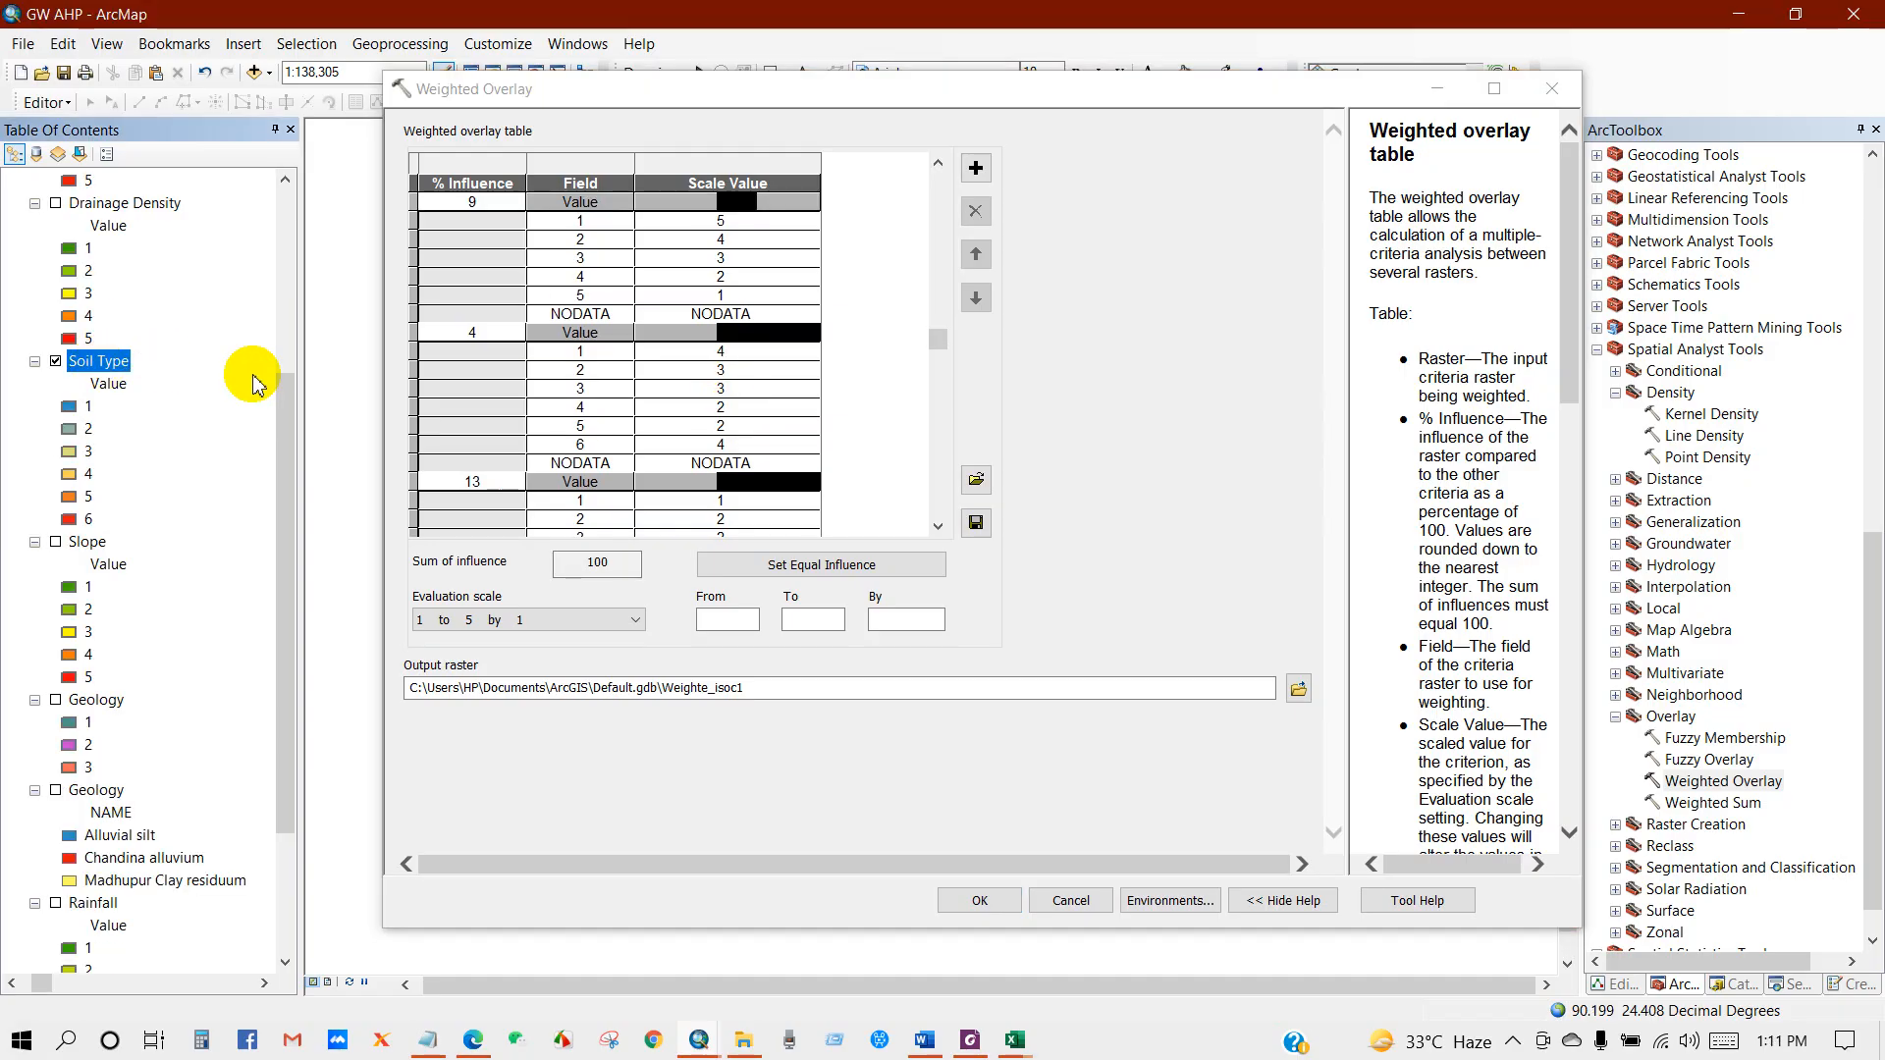
pyautogui.click(748, 351)
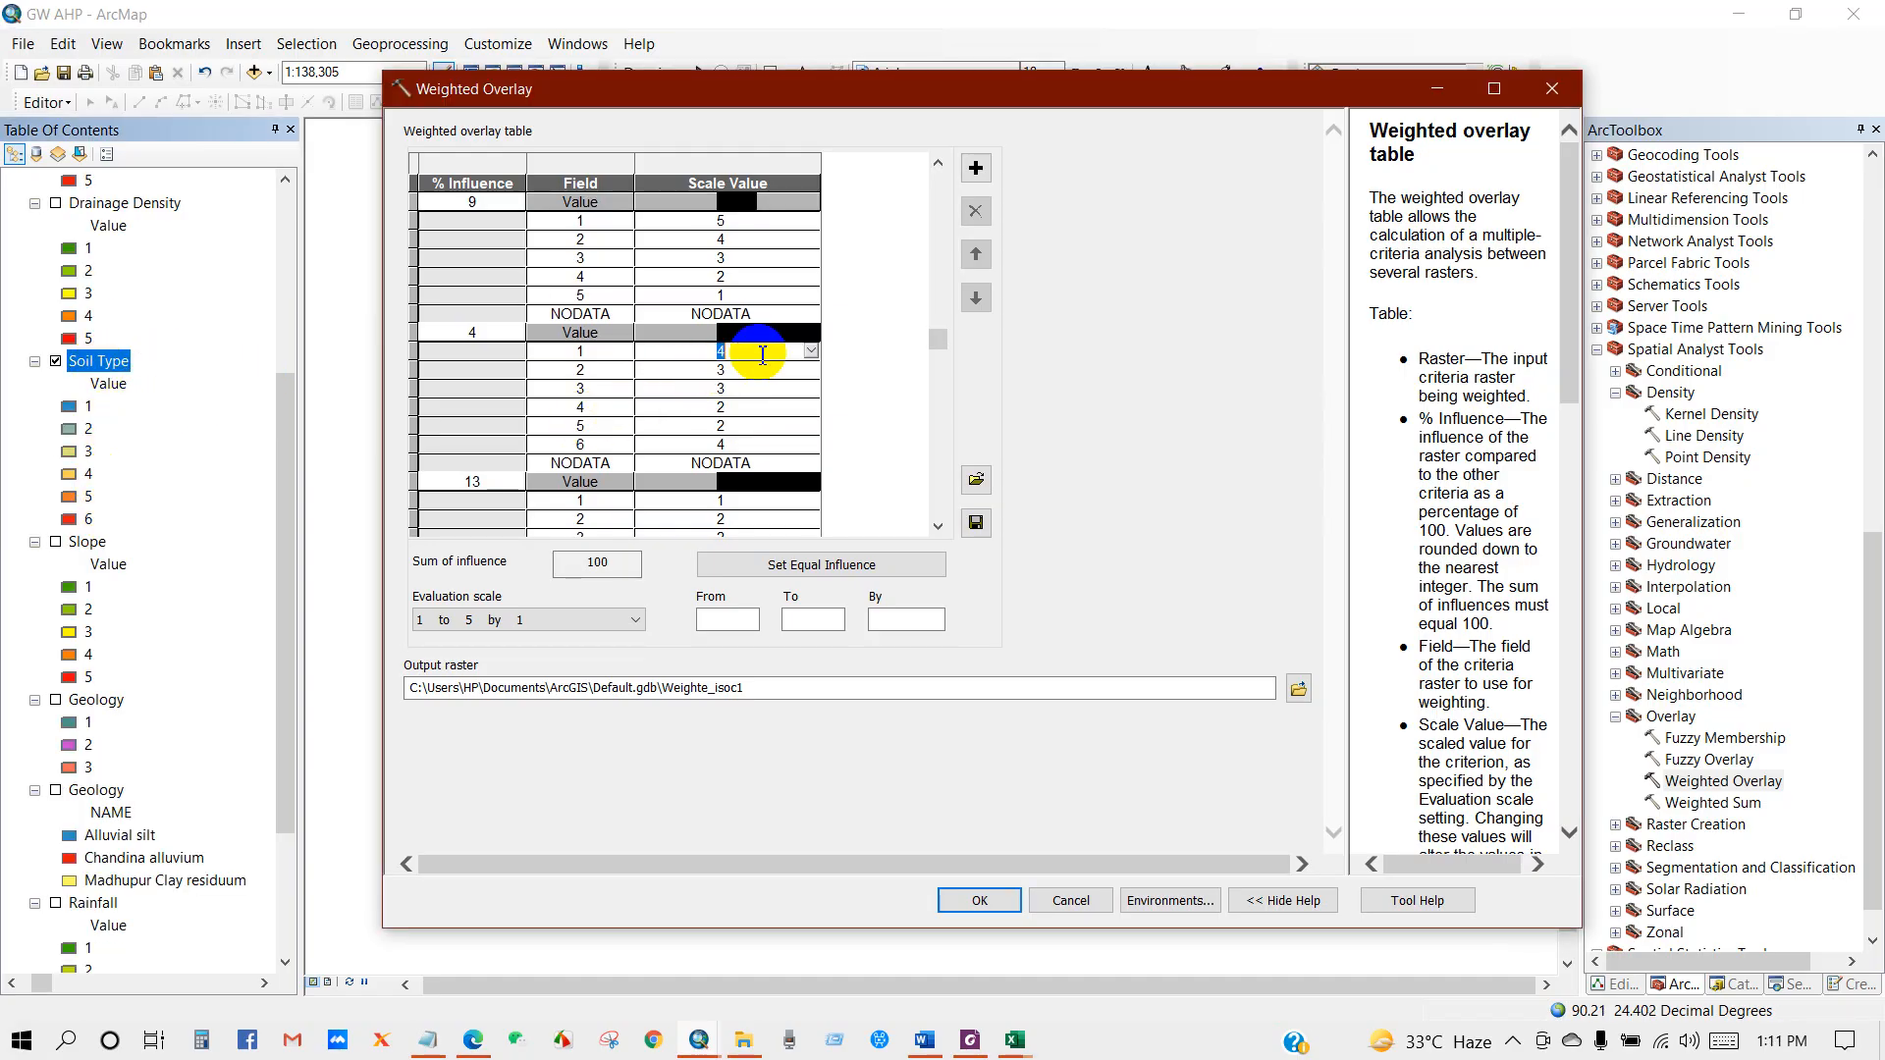
pyautogui.click(748, 354)
pyautogui.scroll(1, 652, 393)
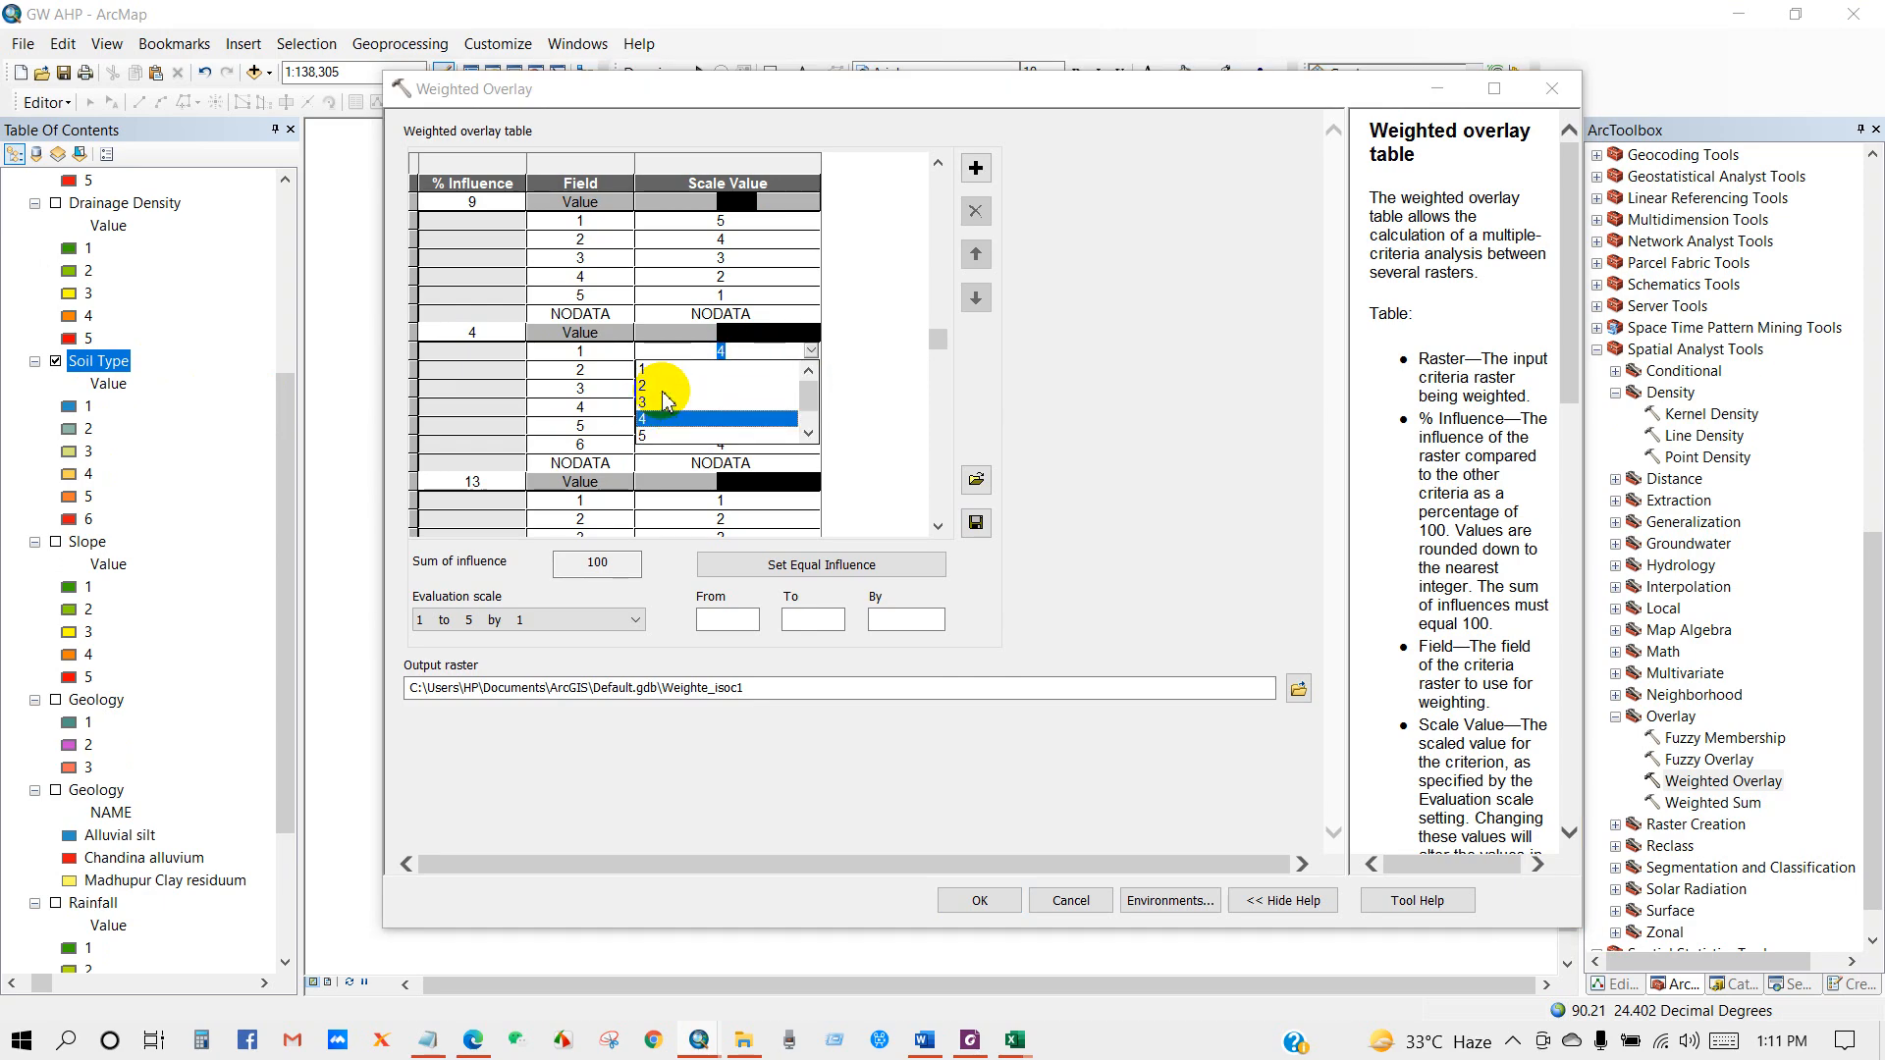
pyautogui.click(644, 370)
# Set the scale value of soil type class 2 to 2
pyautogui.click(742, 370)
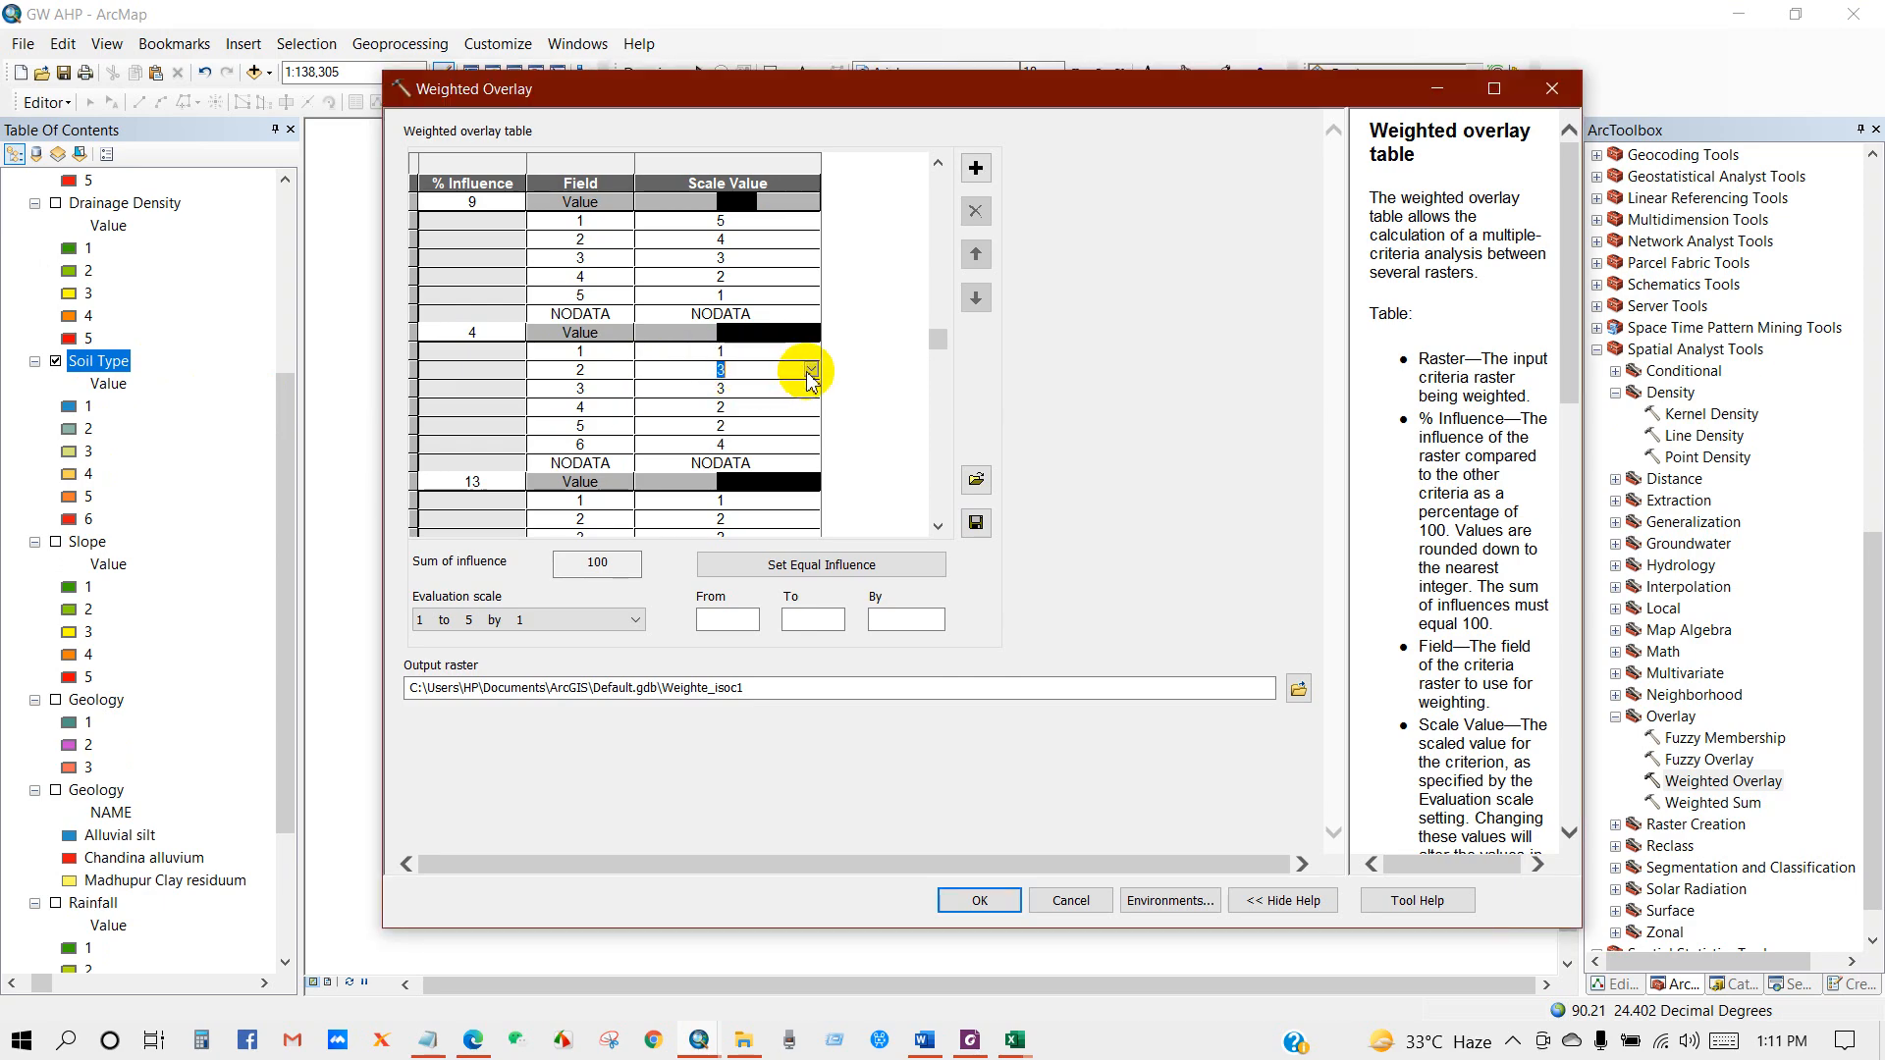
pyautogui.click(808, 369)
pyautogui.click(643, 400)
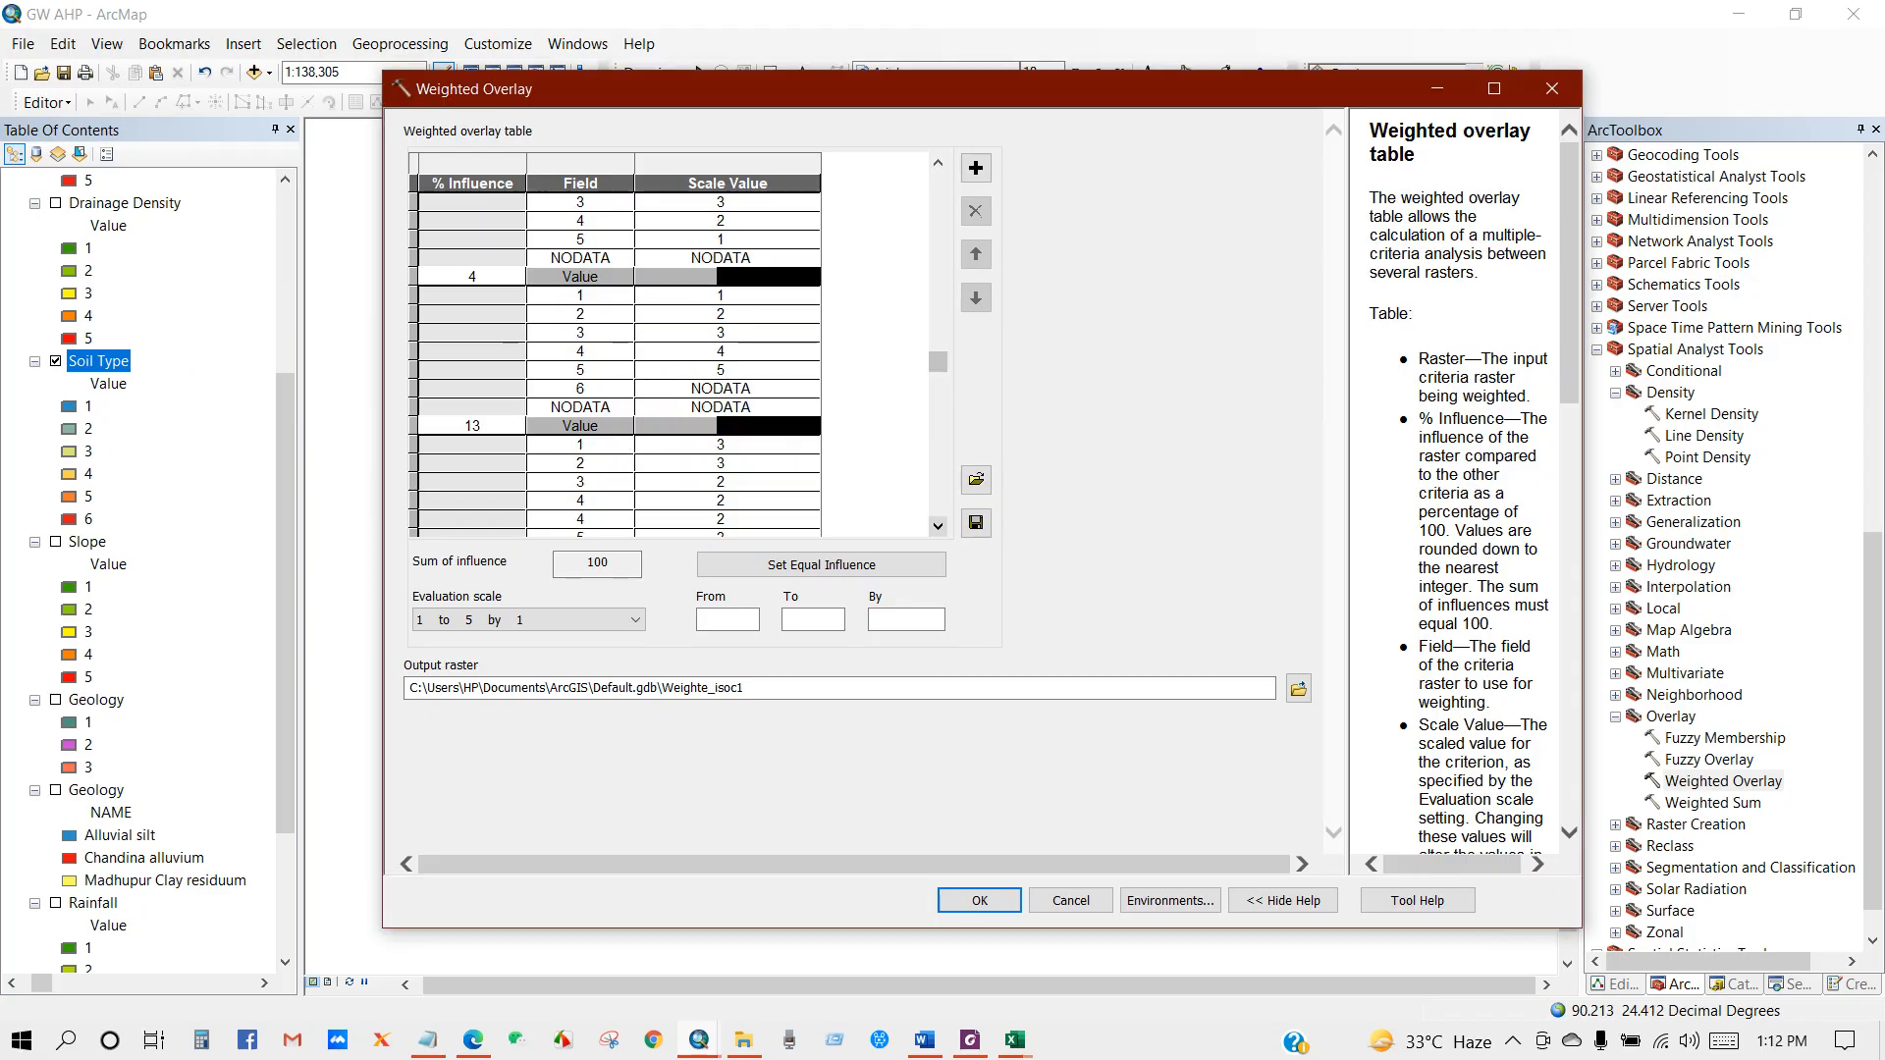
# Set the scale value of slope class 1 to 5 and of class 2 to 4 in the weighted overlay table
pyautogui.click(937, 527)
pyautogui.click(936, 528)
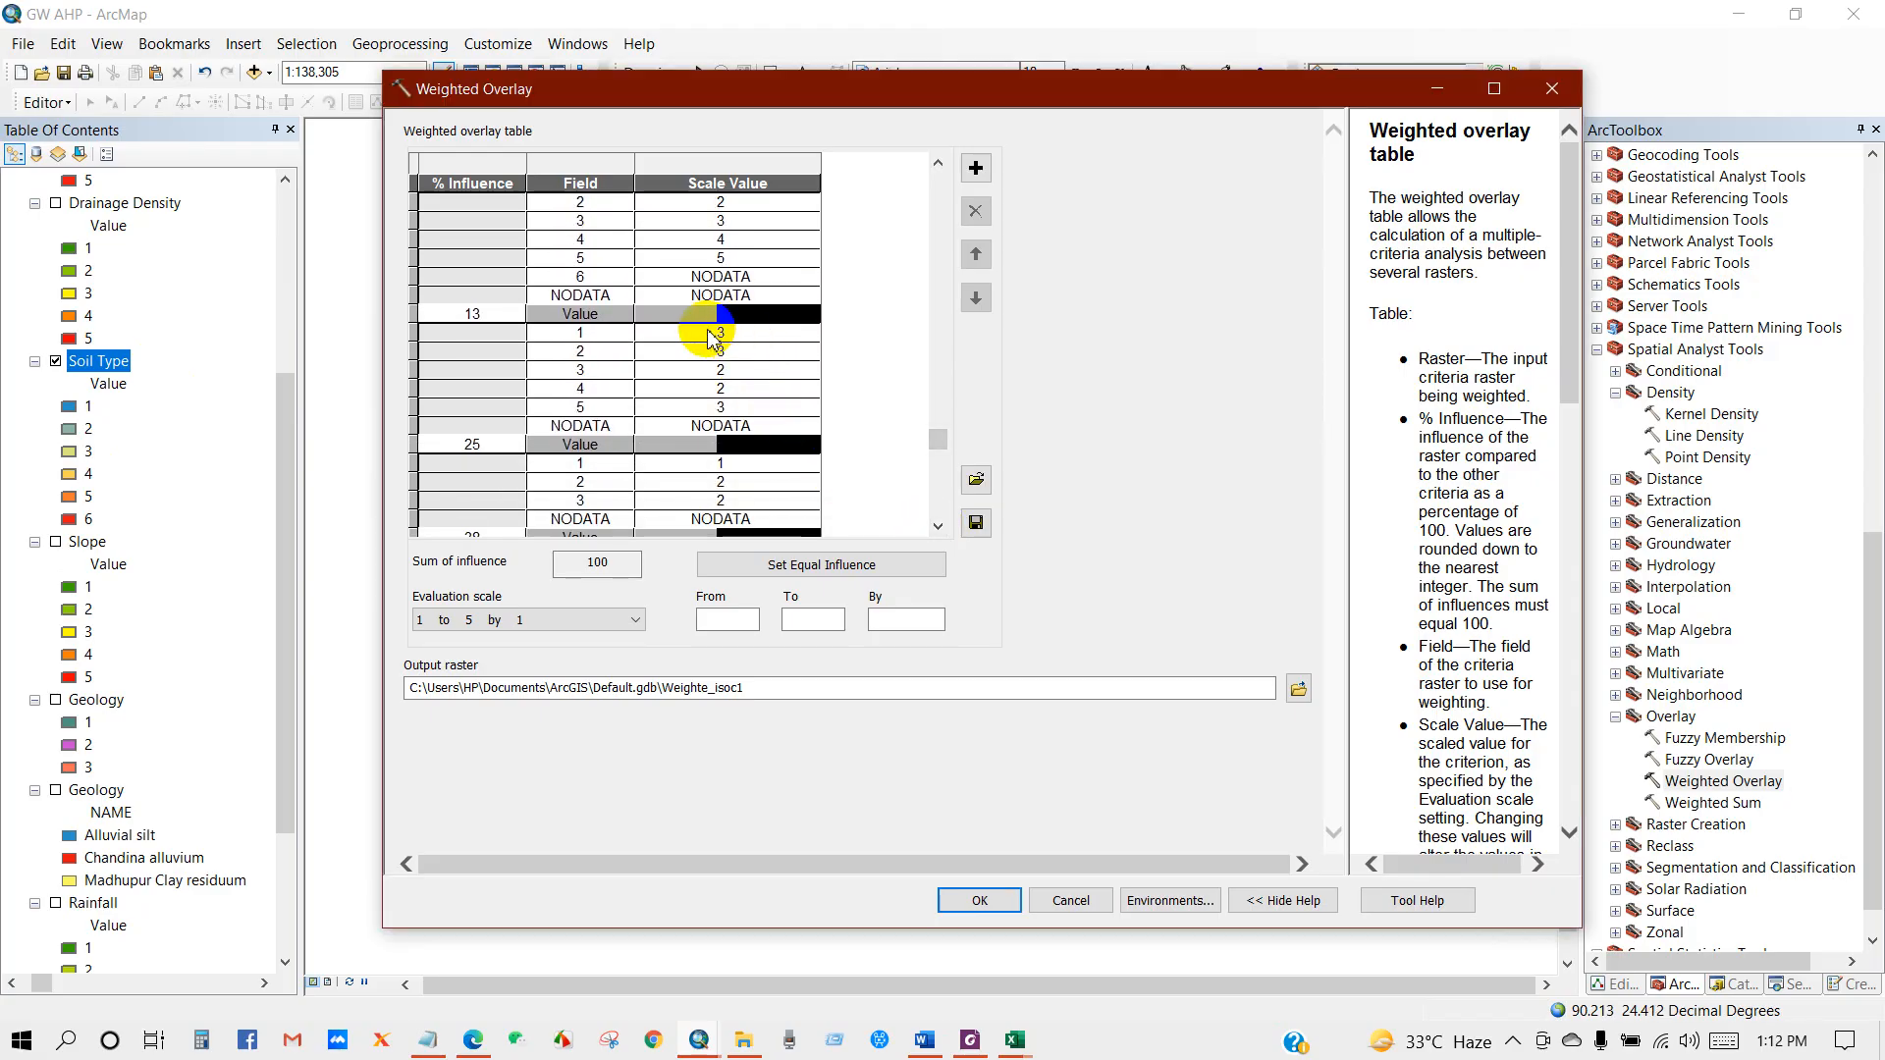
pyautogui.click(85, 543)
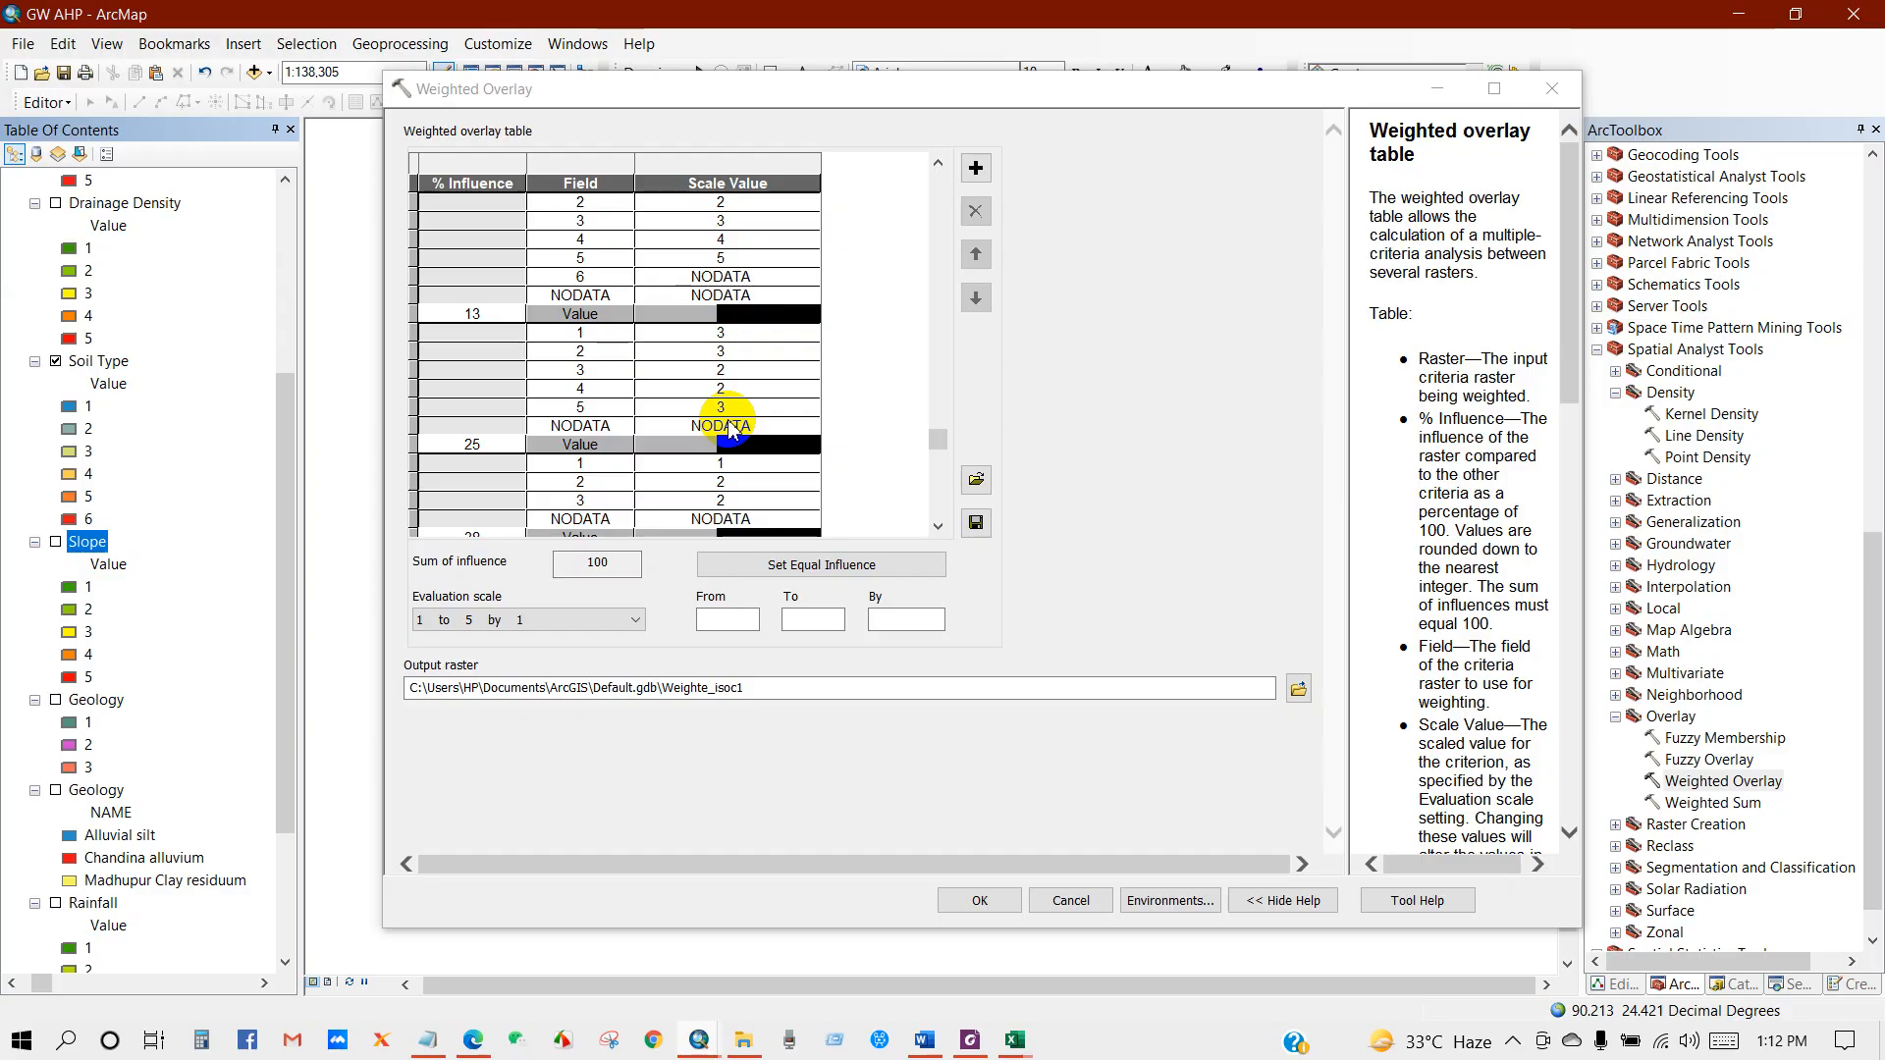
pyautogui.click(935, 165)
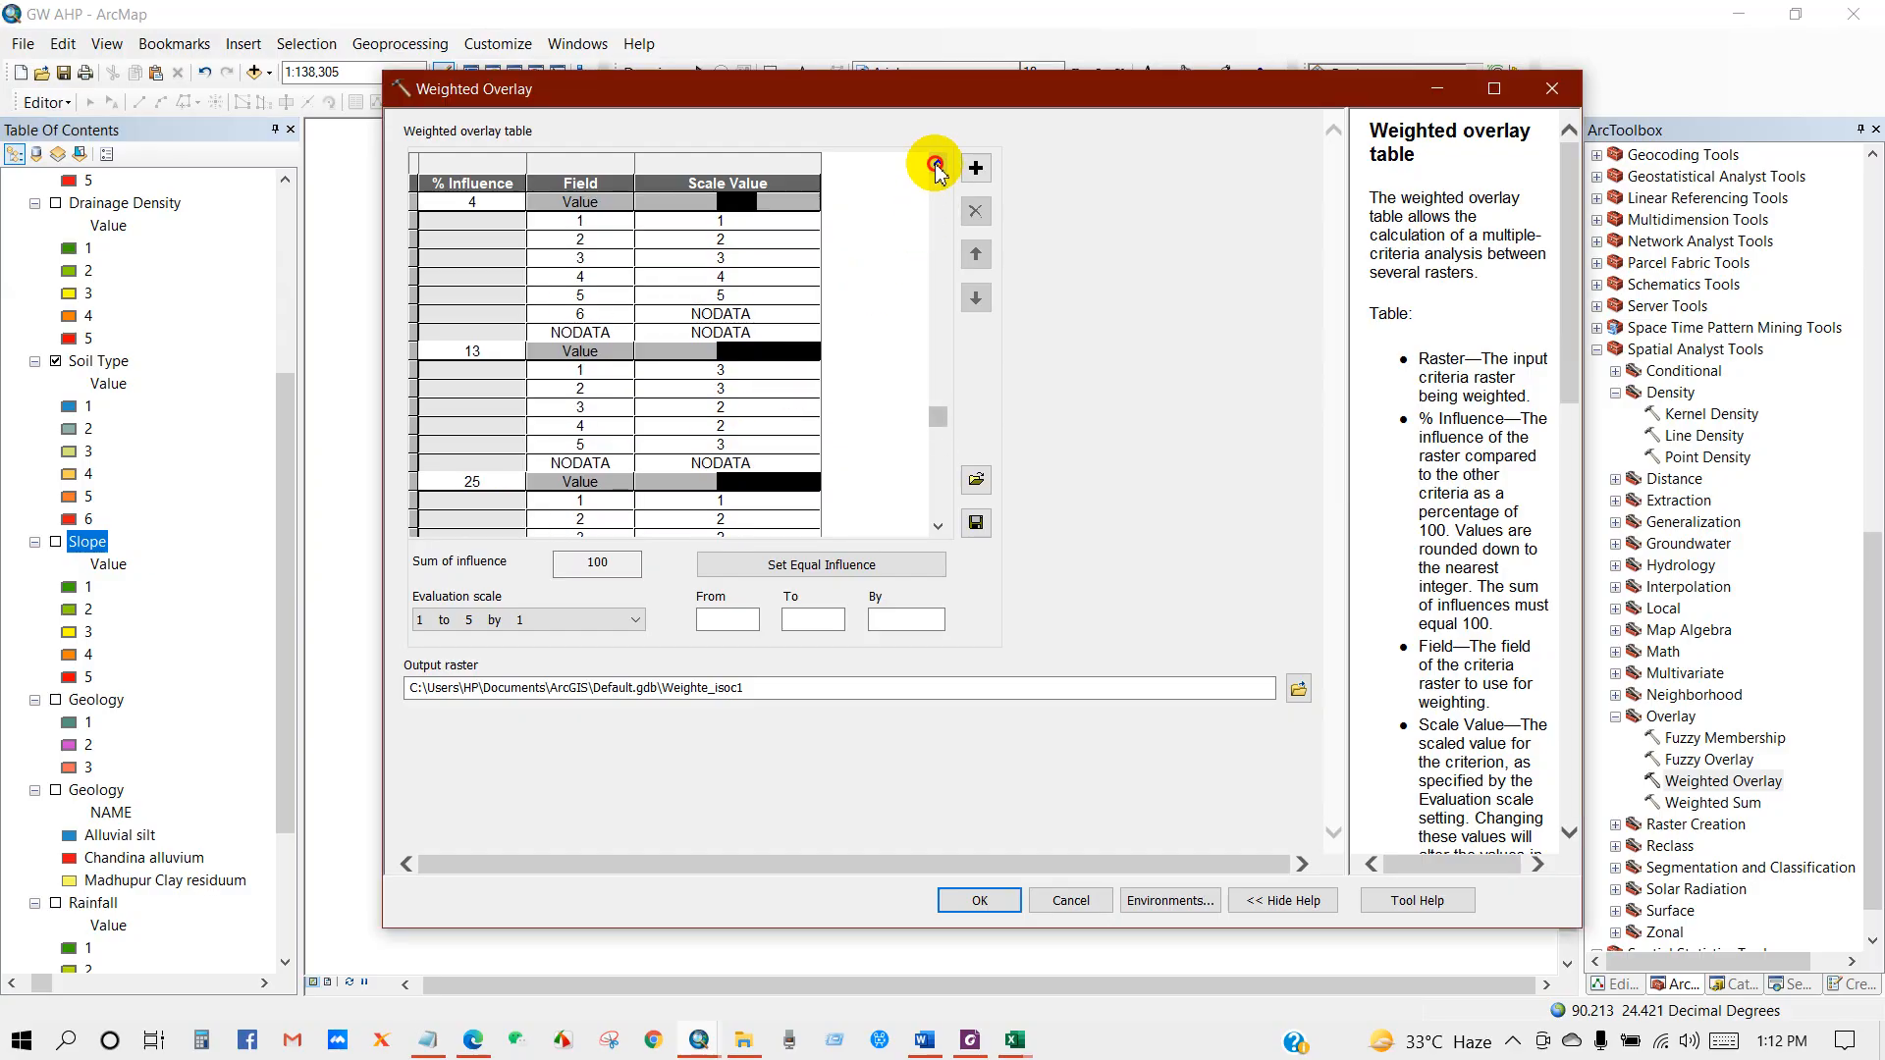
pyautogui.click(936, 165)
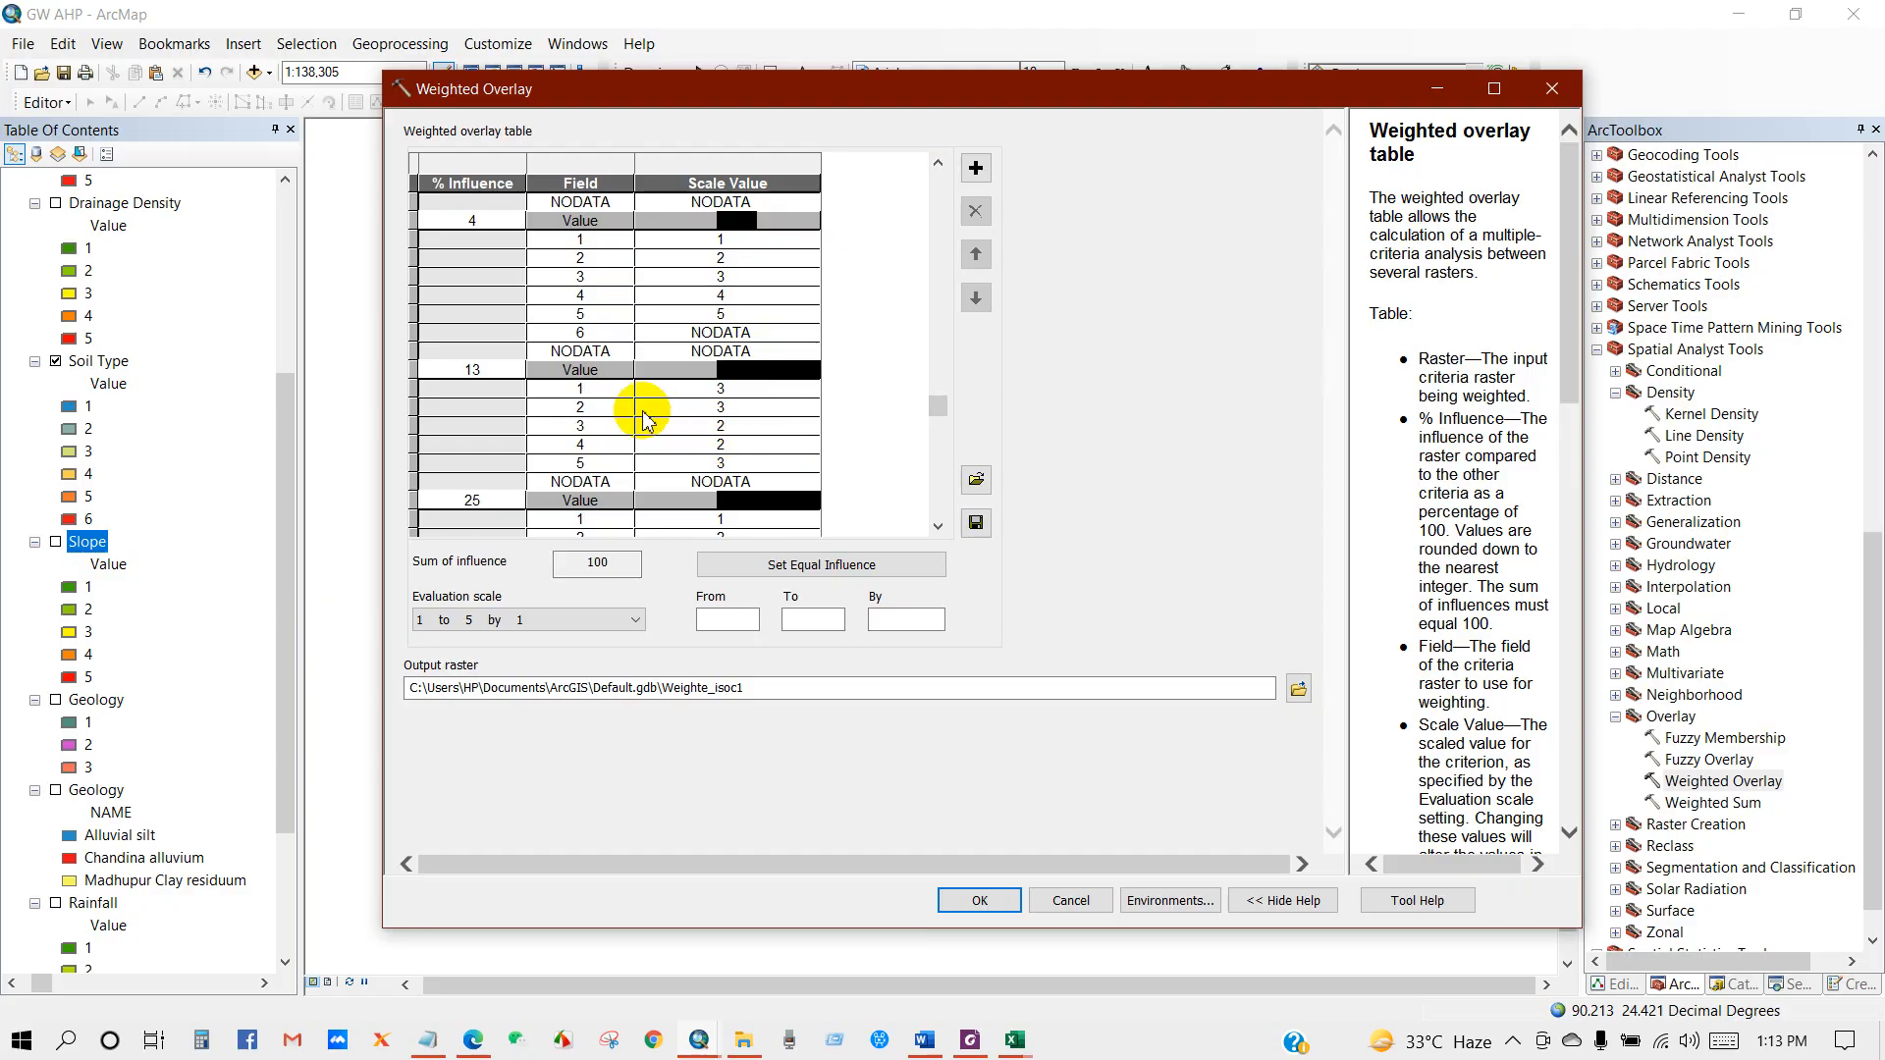
pyautogui.click(743, 395)
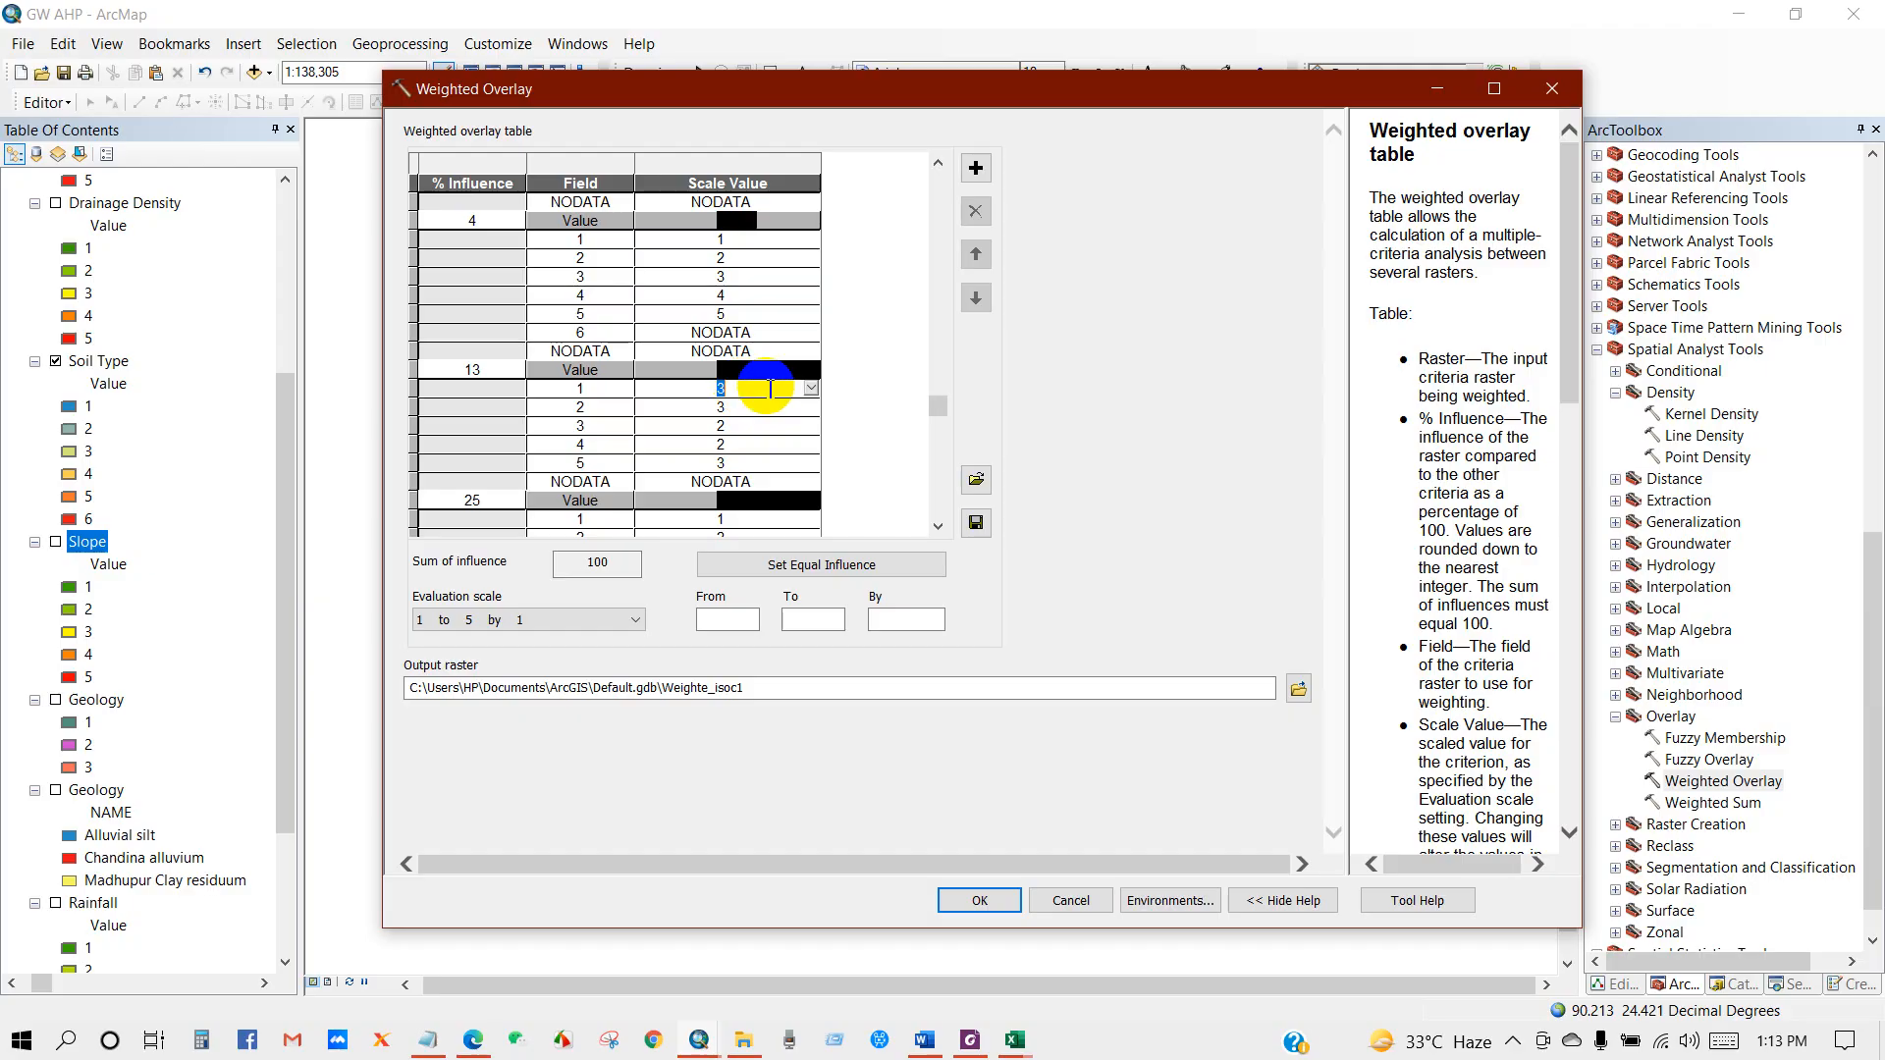
pyautogui.click(811, 388)
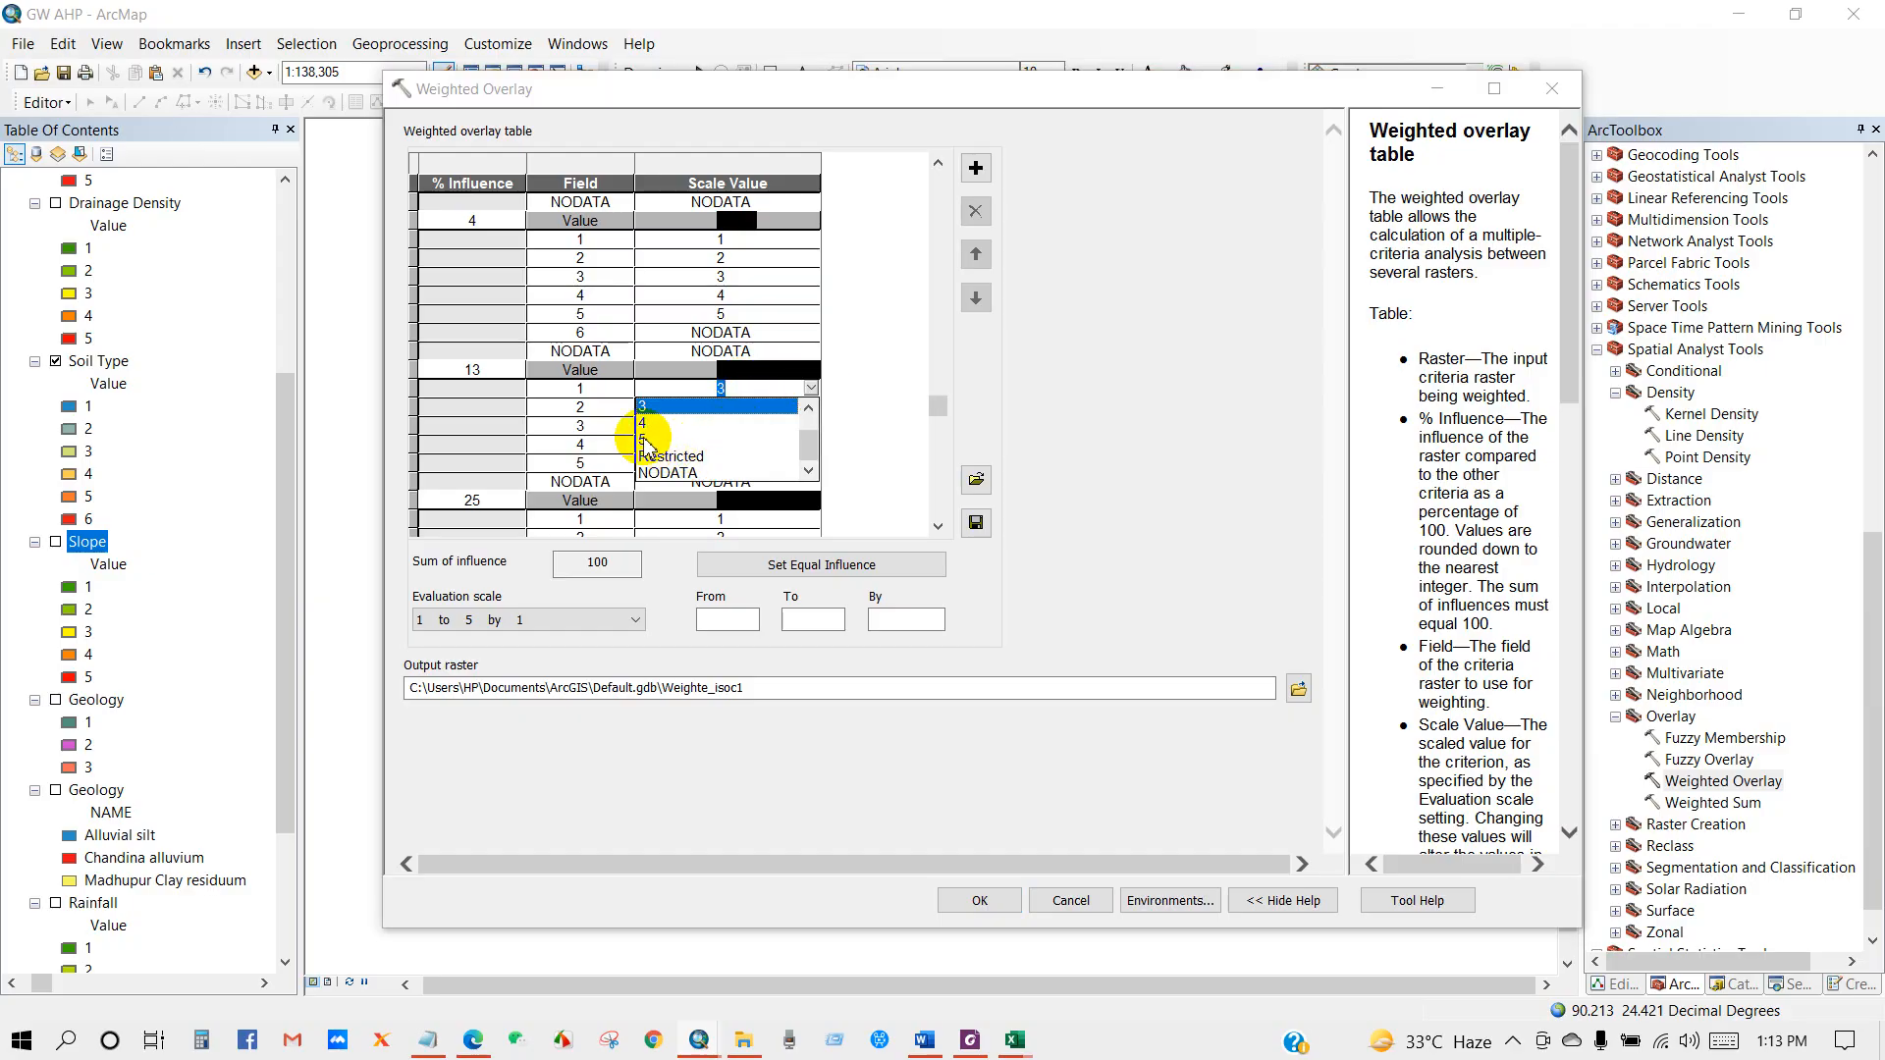
pyautogui.click(650, 439)
pyautogui.click(742, 408)
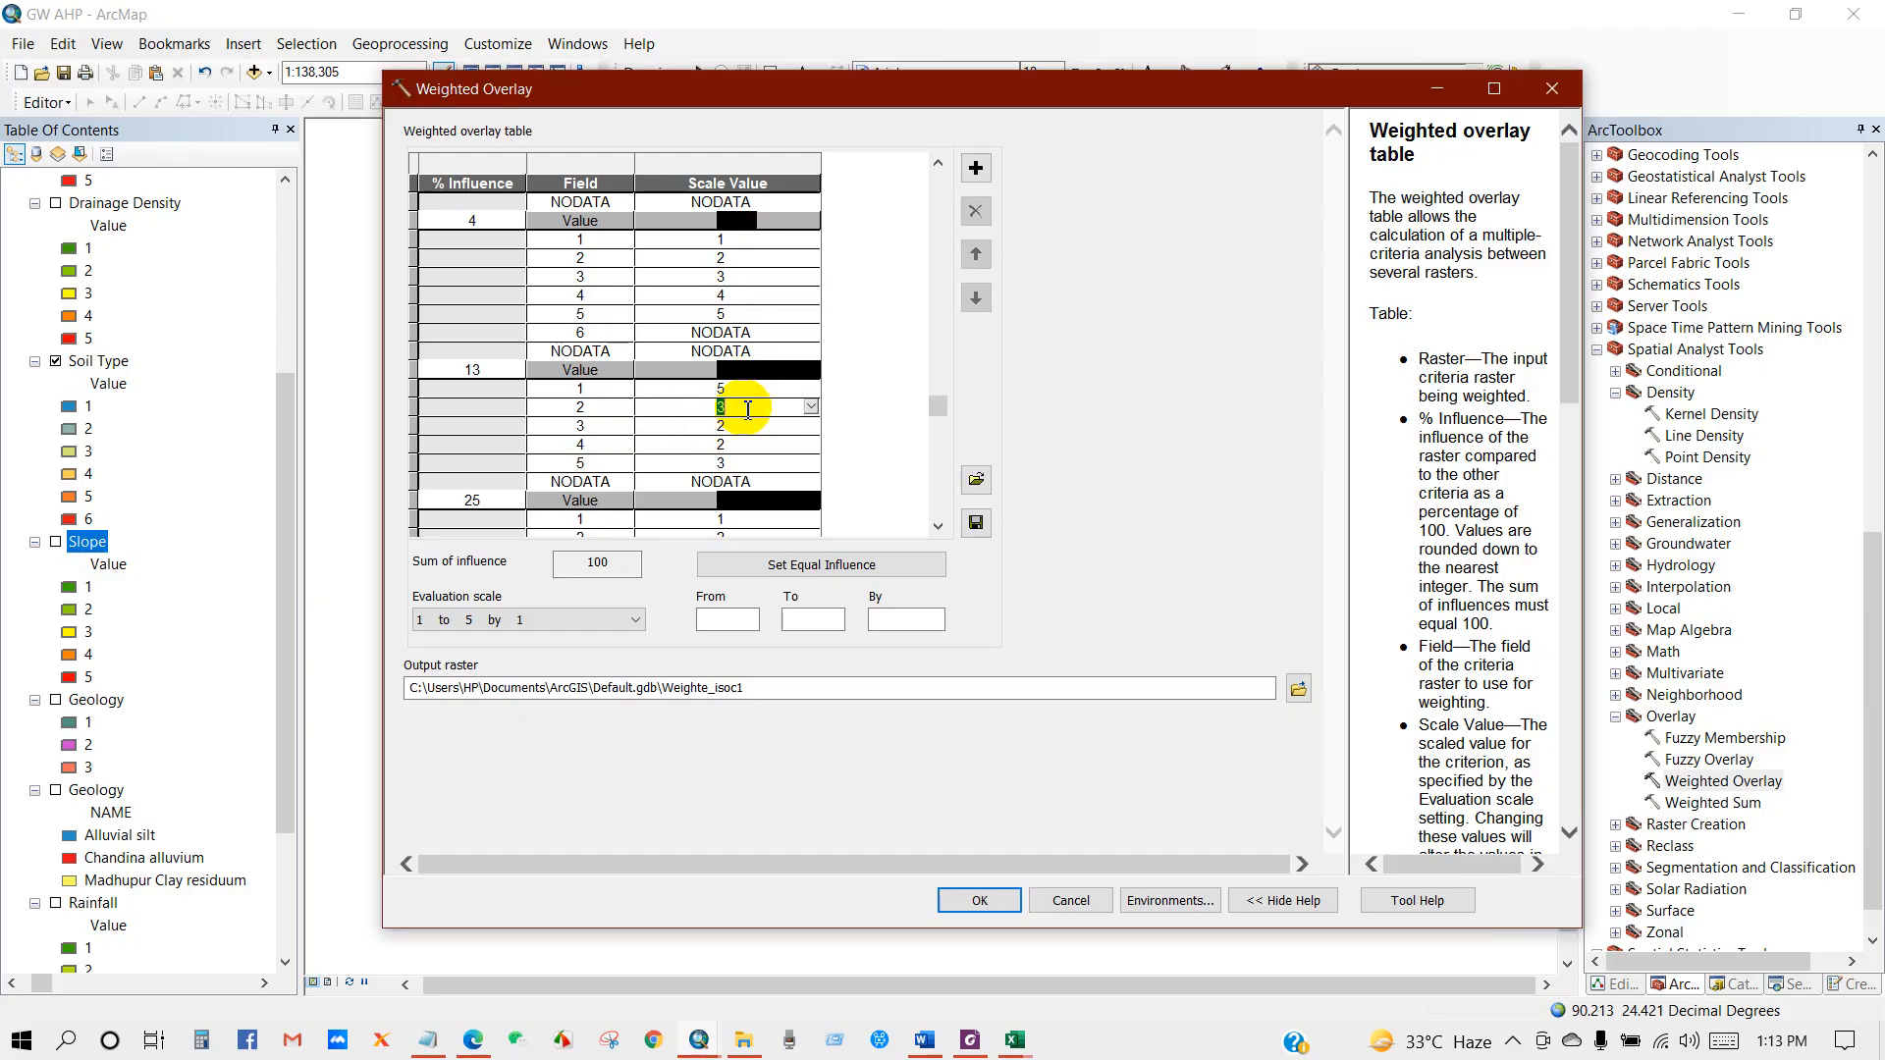
pyautogui.click(811, 406)
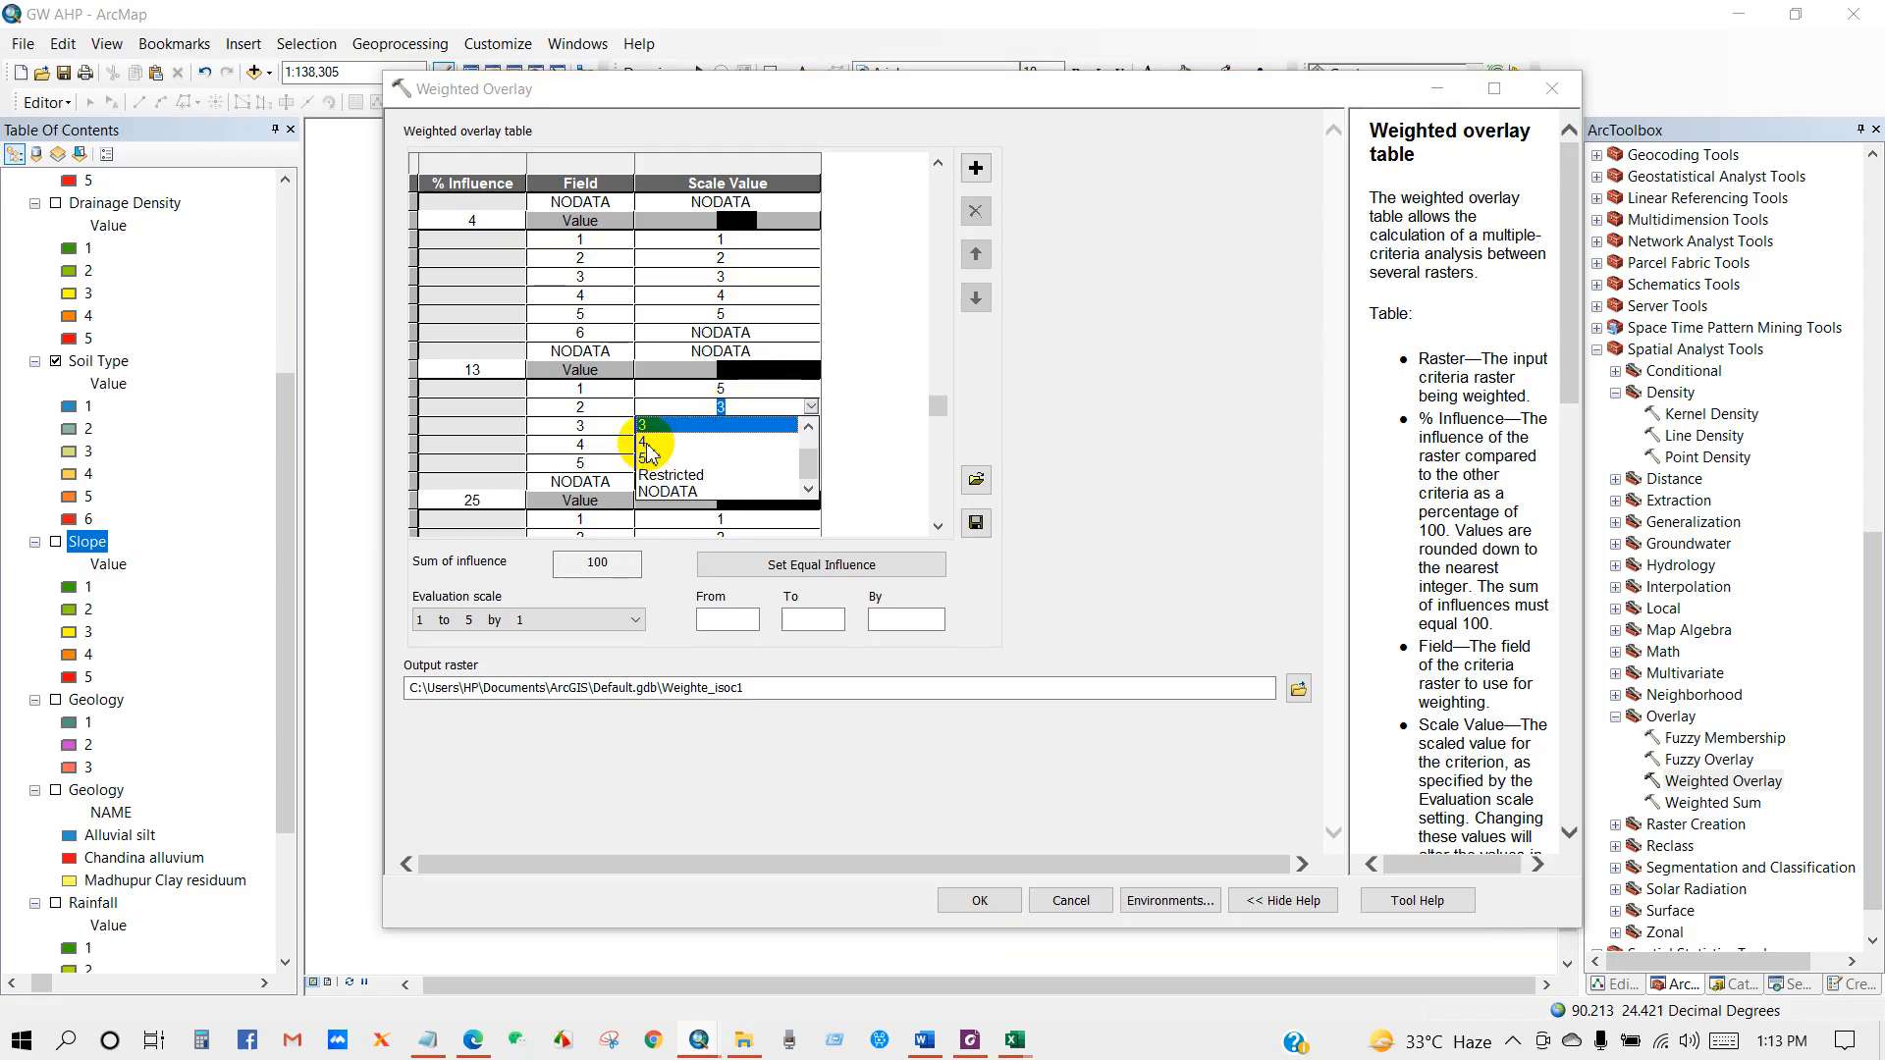
pyautogui.click(643, 443)
# Set the scale value of slope class 3 to 3 and of class 5 to 1
pyautogui.click(763, 425)
pyautogui.click(807, 425)
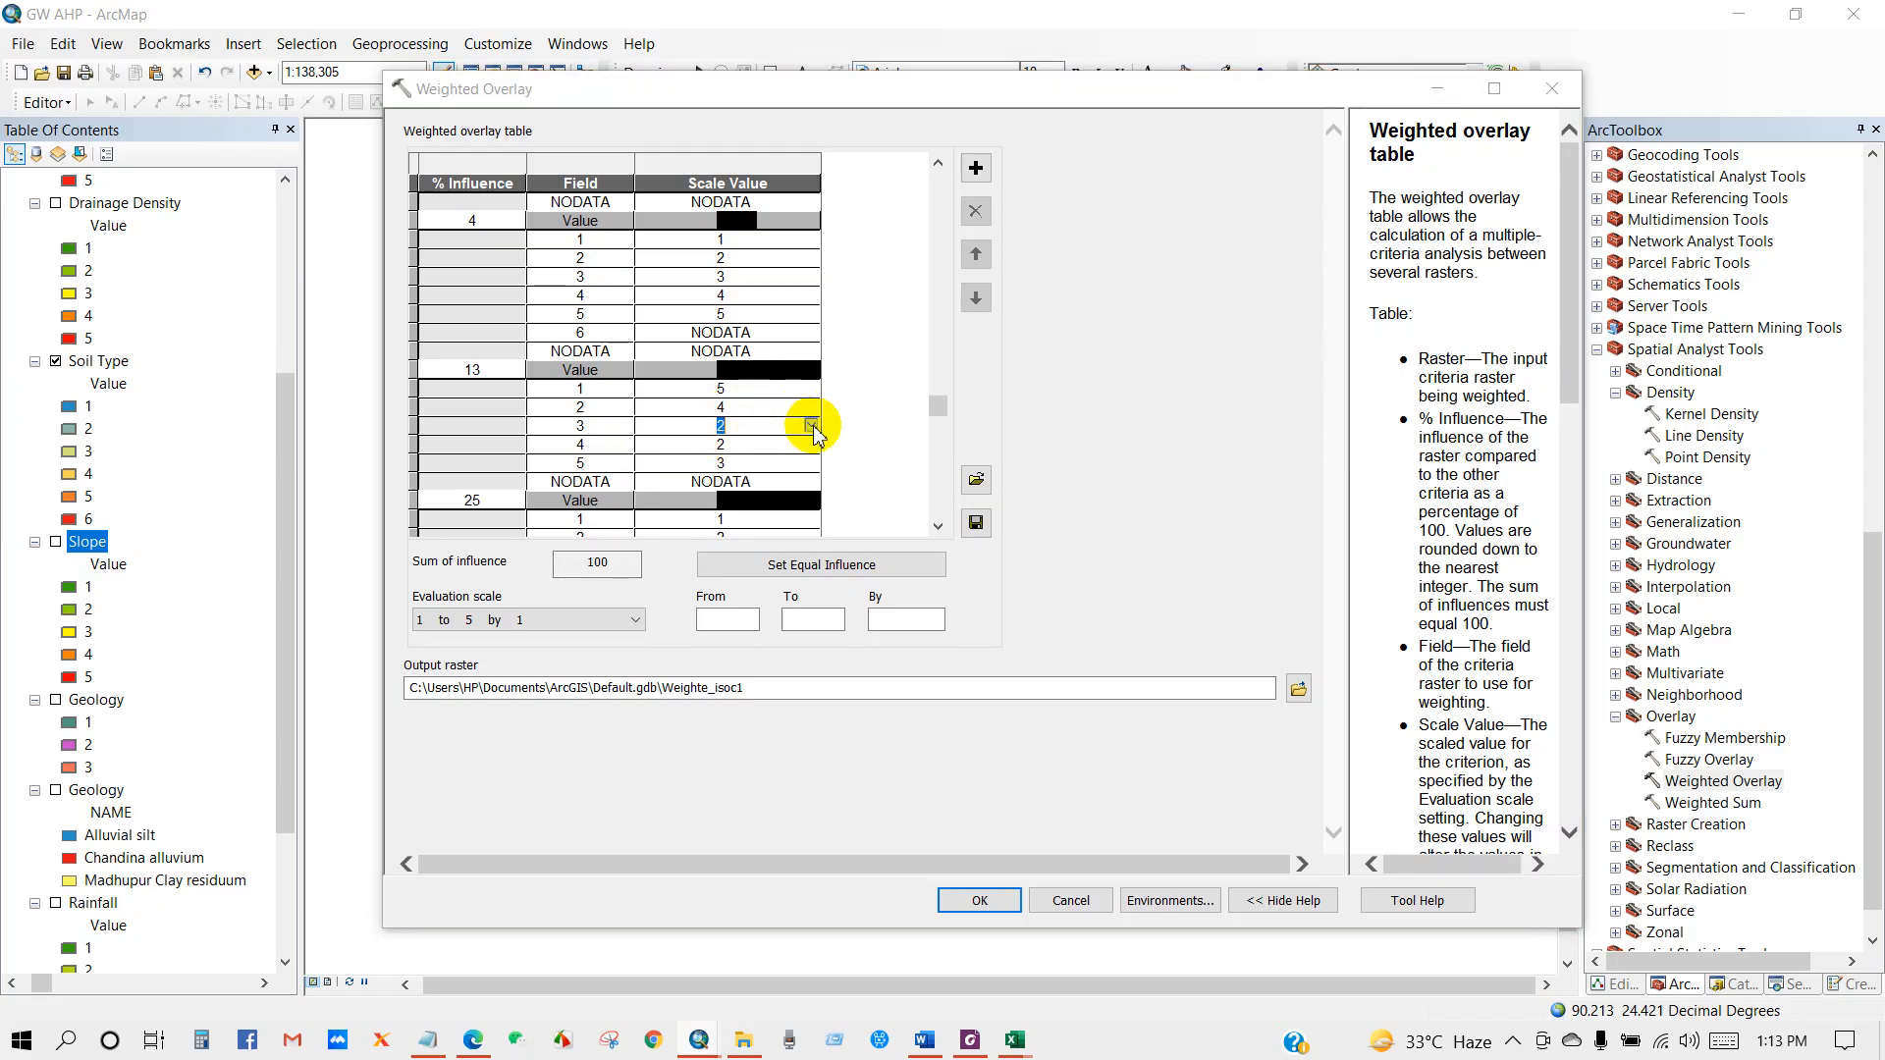
pyautogui.click(648, 469)
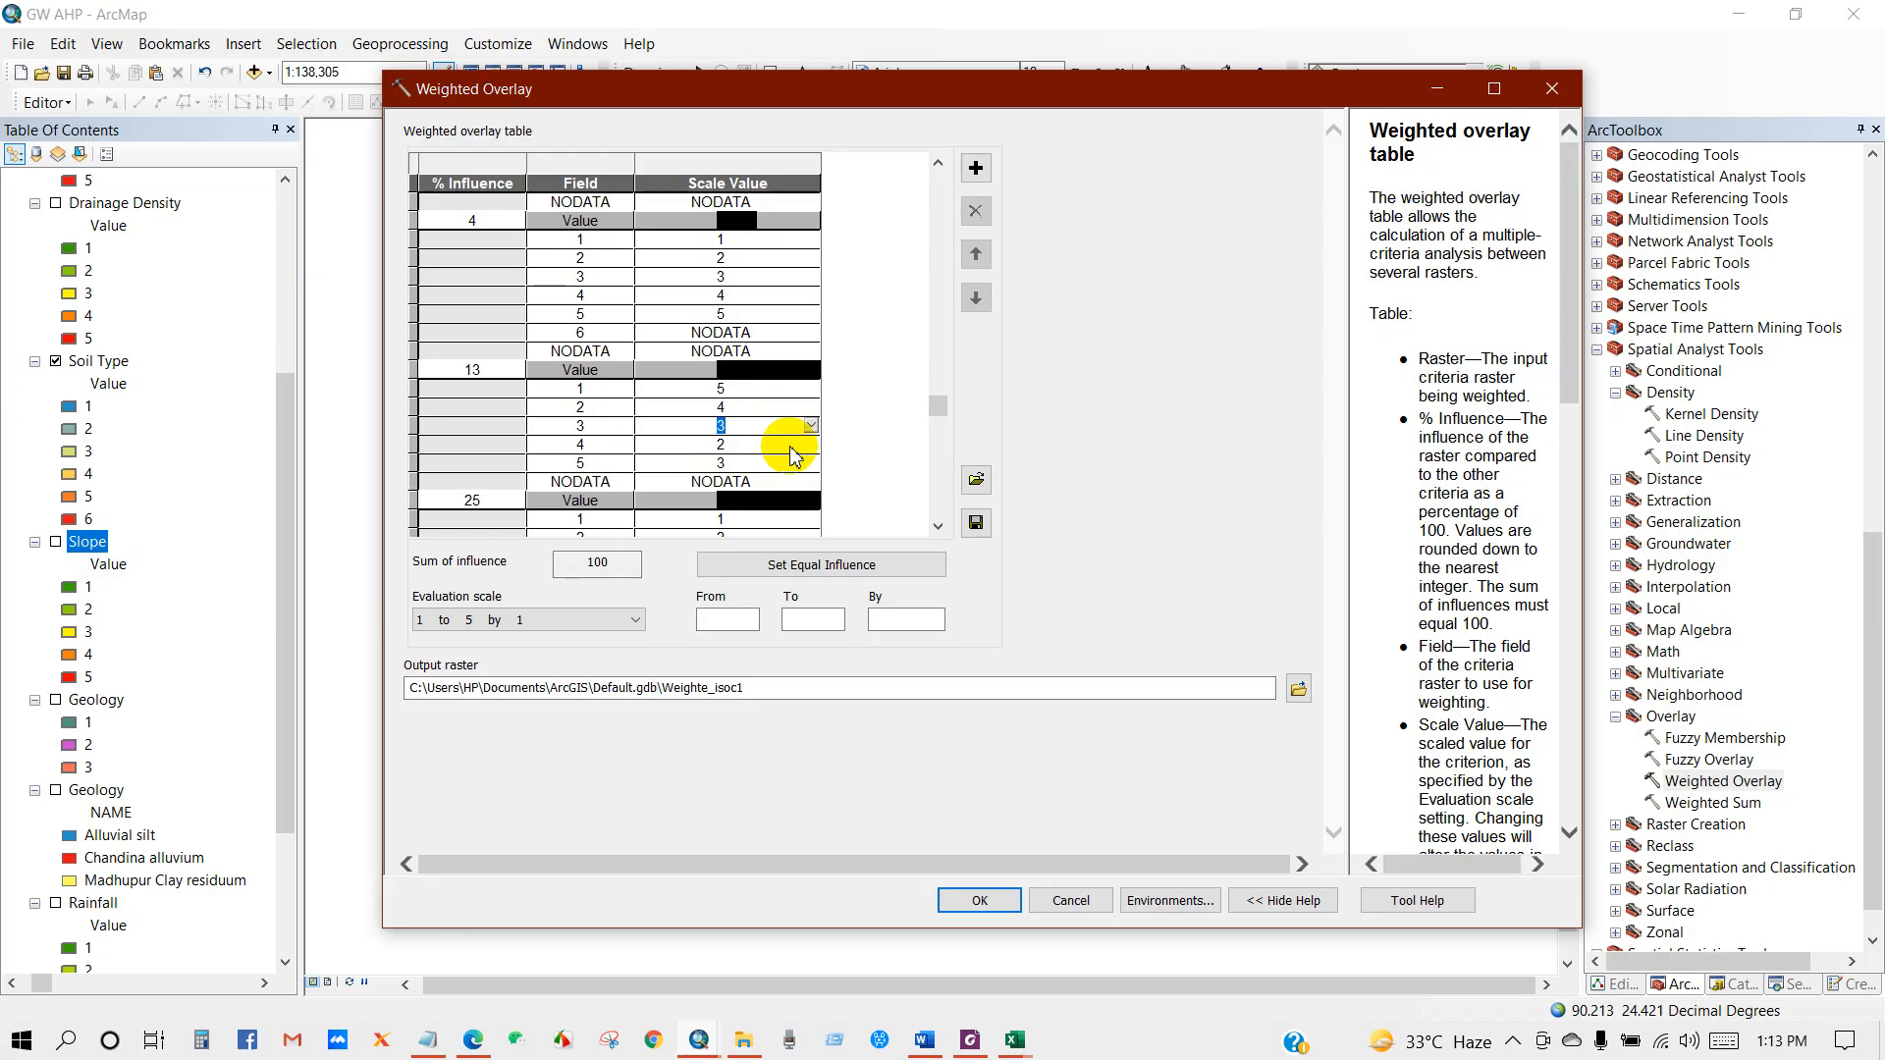
pyautogui.click(732, 460)
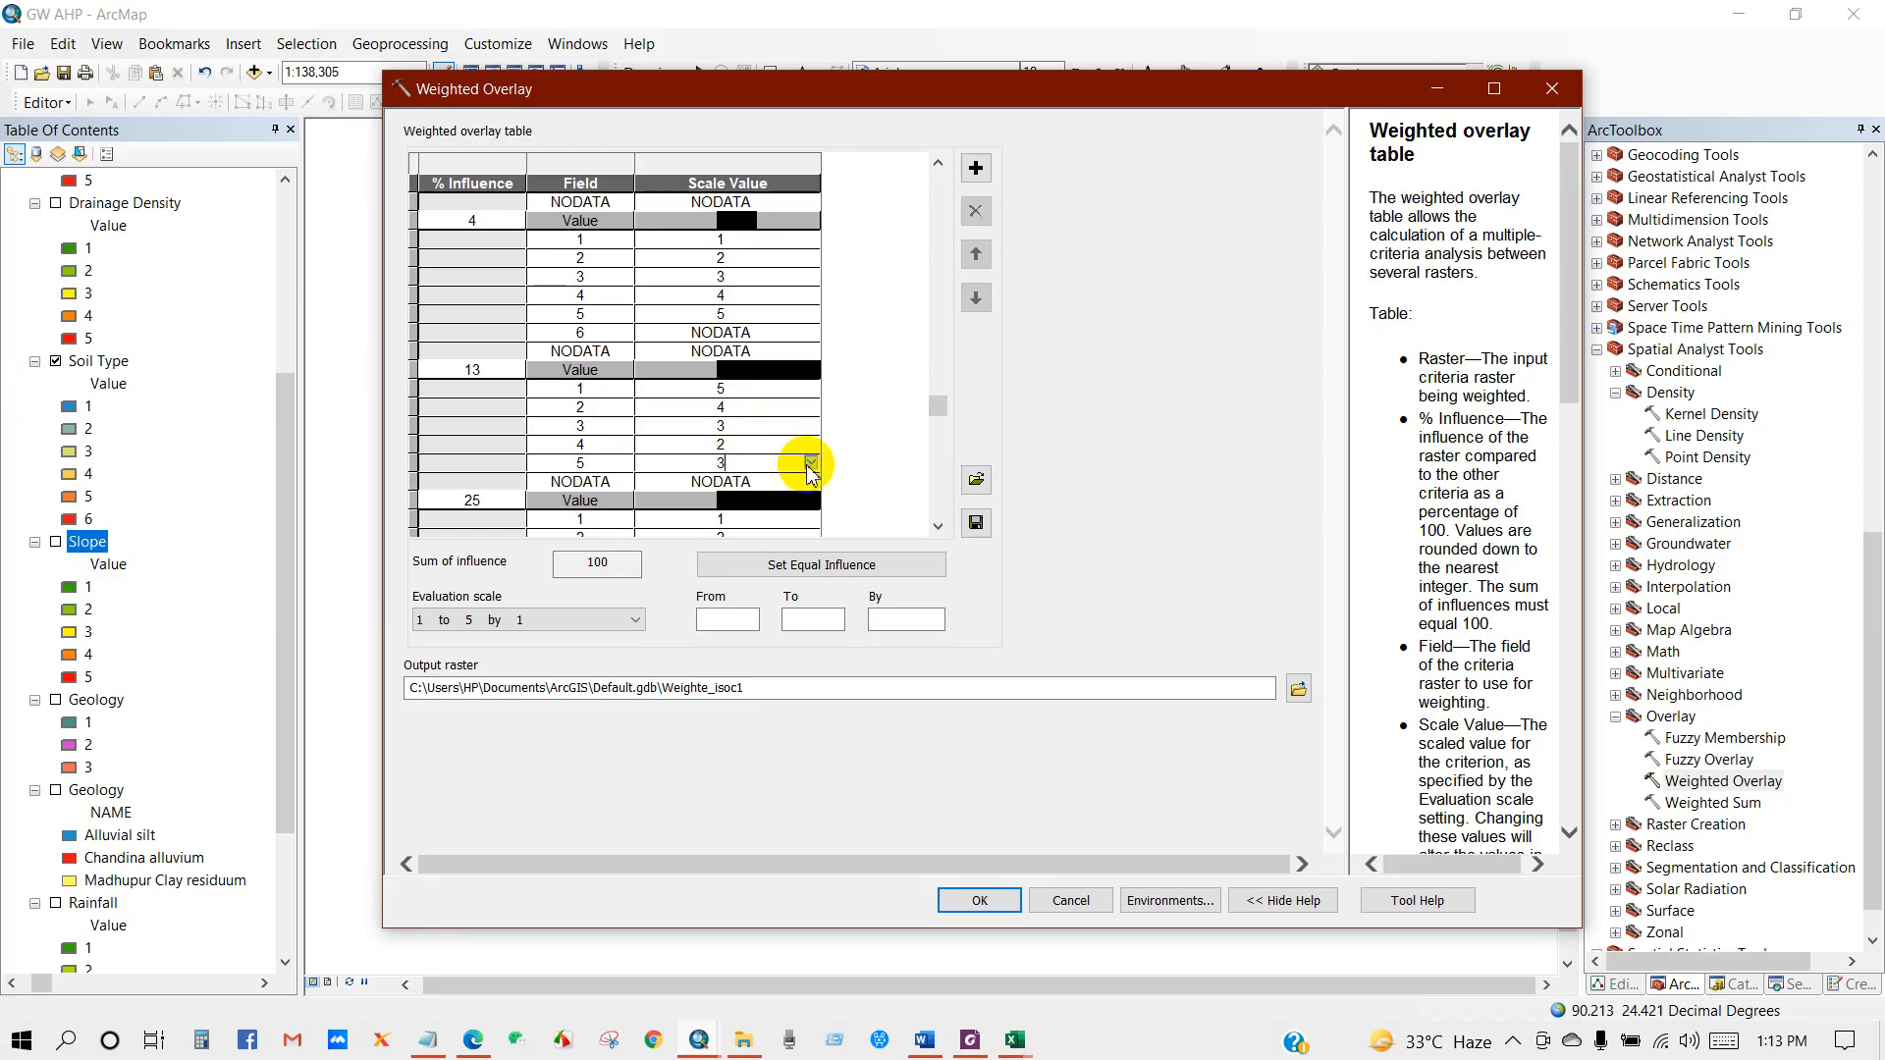
pyautogui.click(811, 462)
pyautogui.click(646, 487)
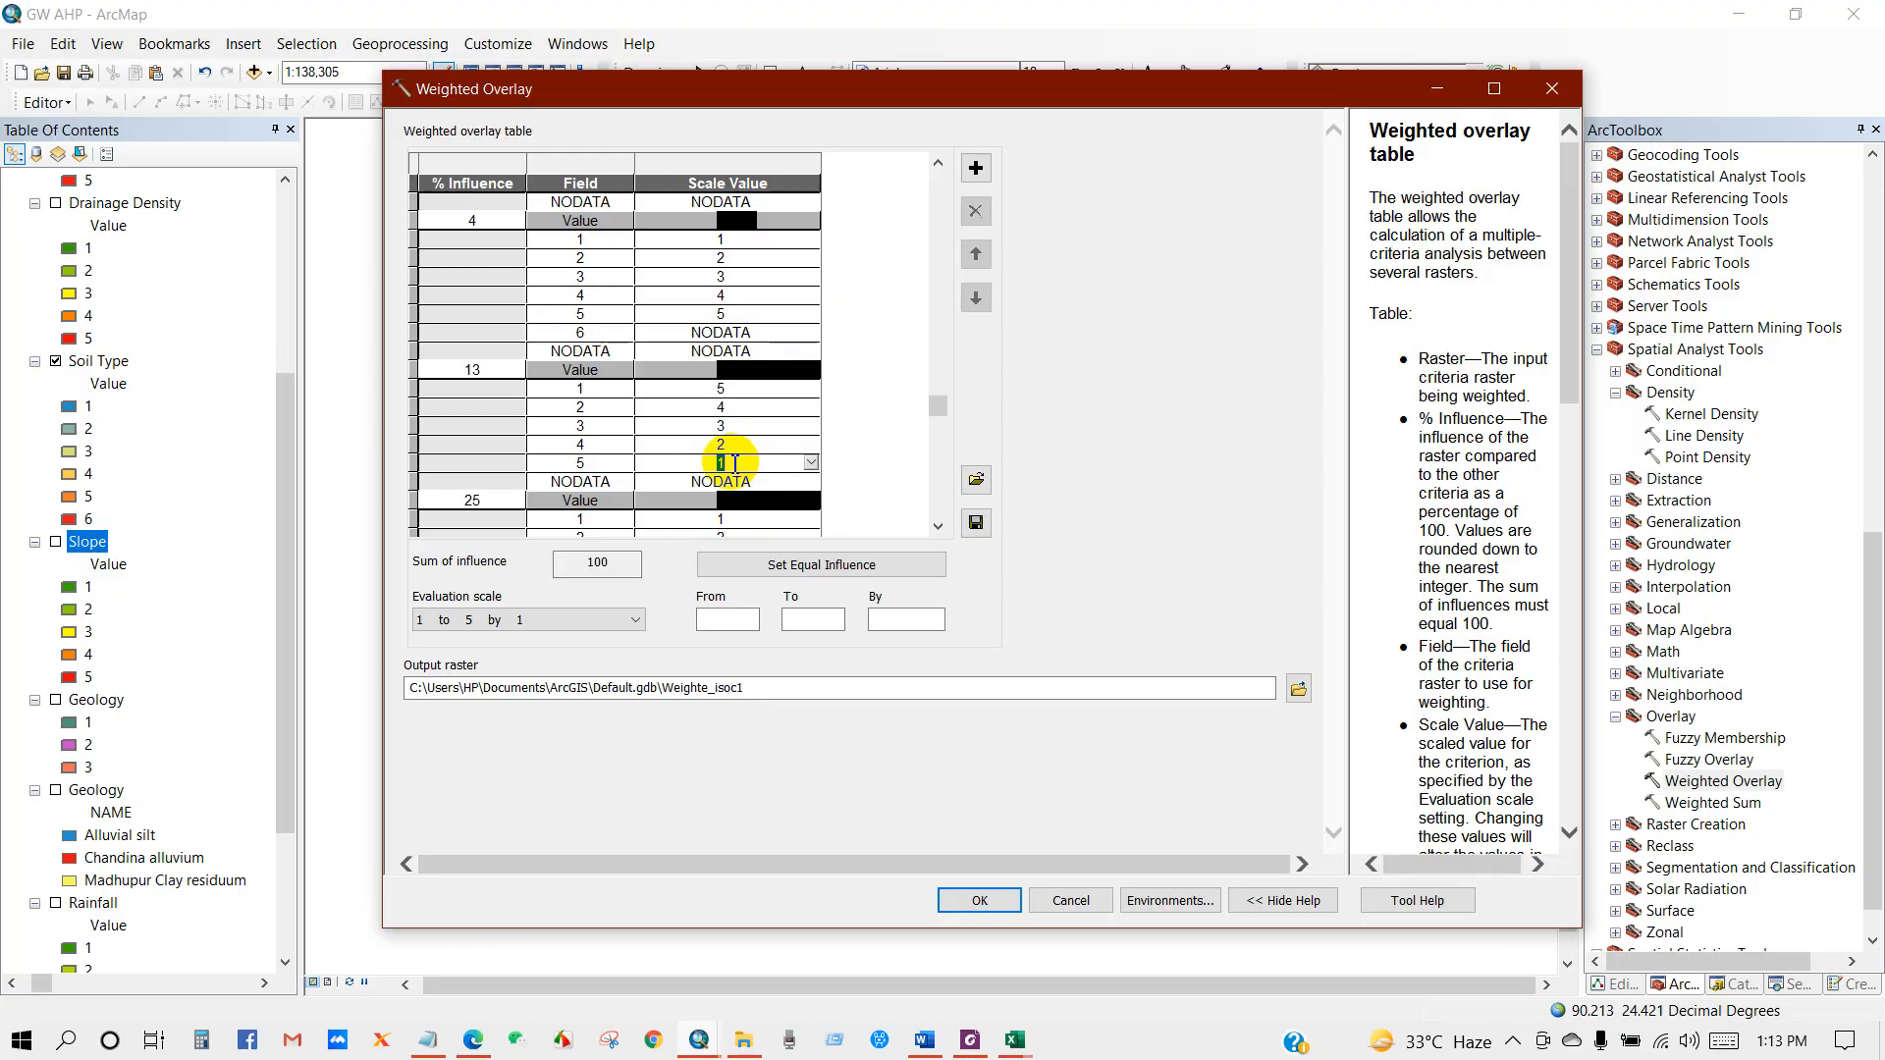
pyautogui.click(937, 163)
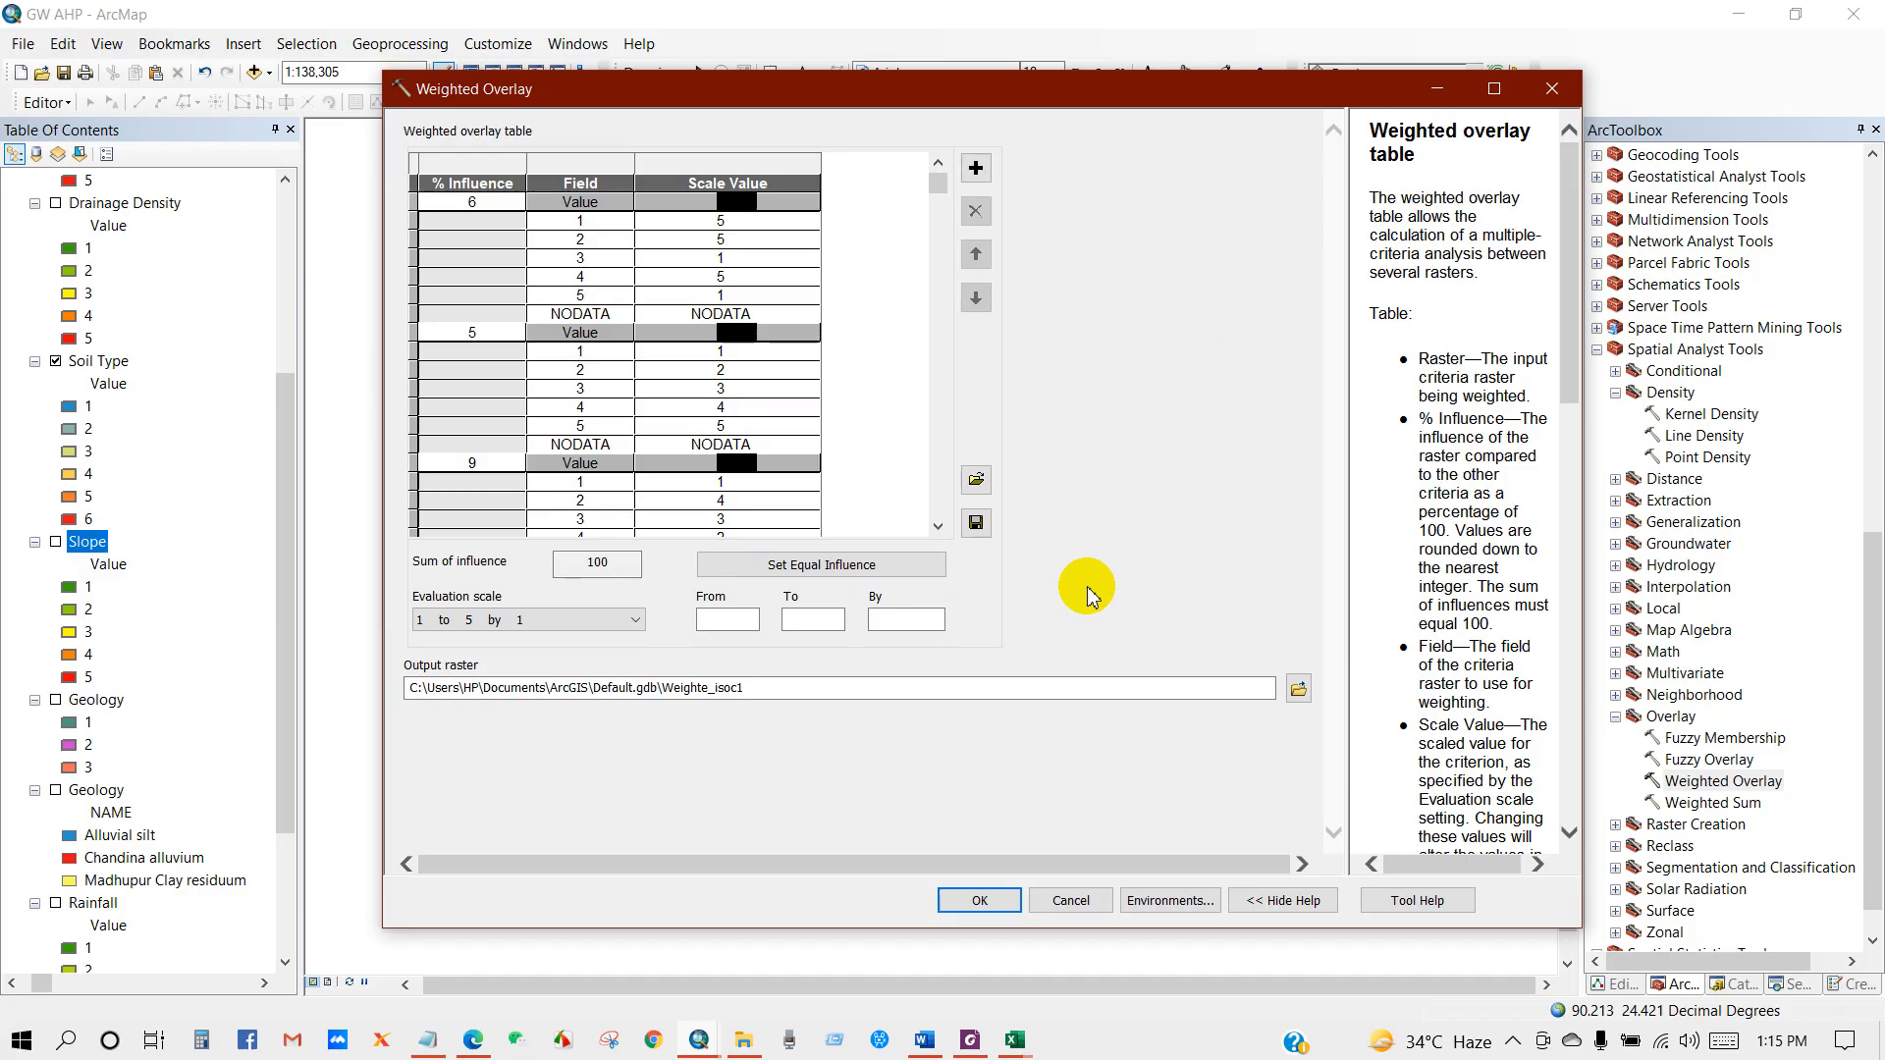
# Switch to the AHP document in Word and add the note "If more classes are generated you can keep as Moderate" below the potential zone table
pyautogui.click(923, 1038)
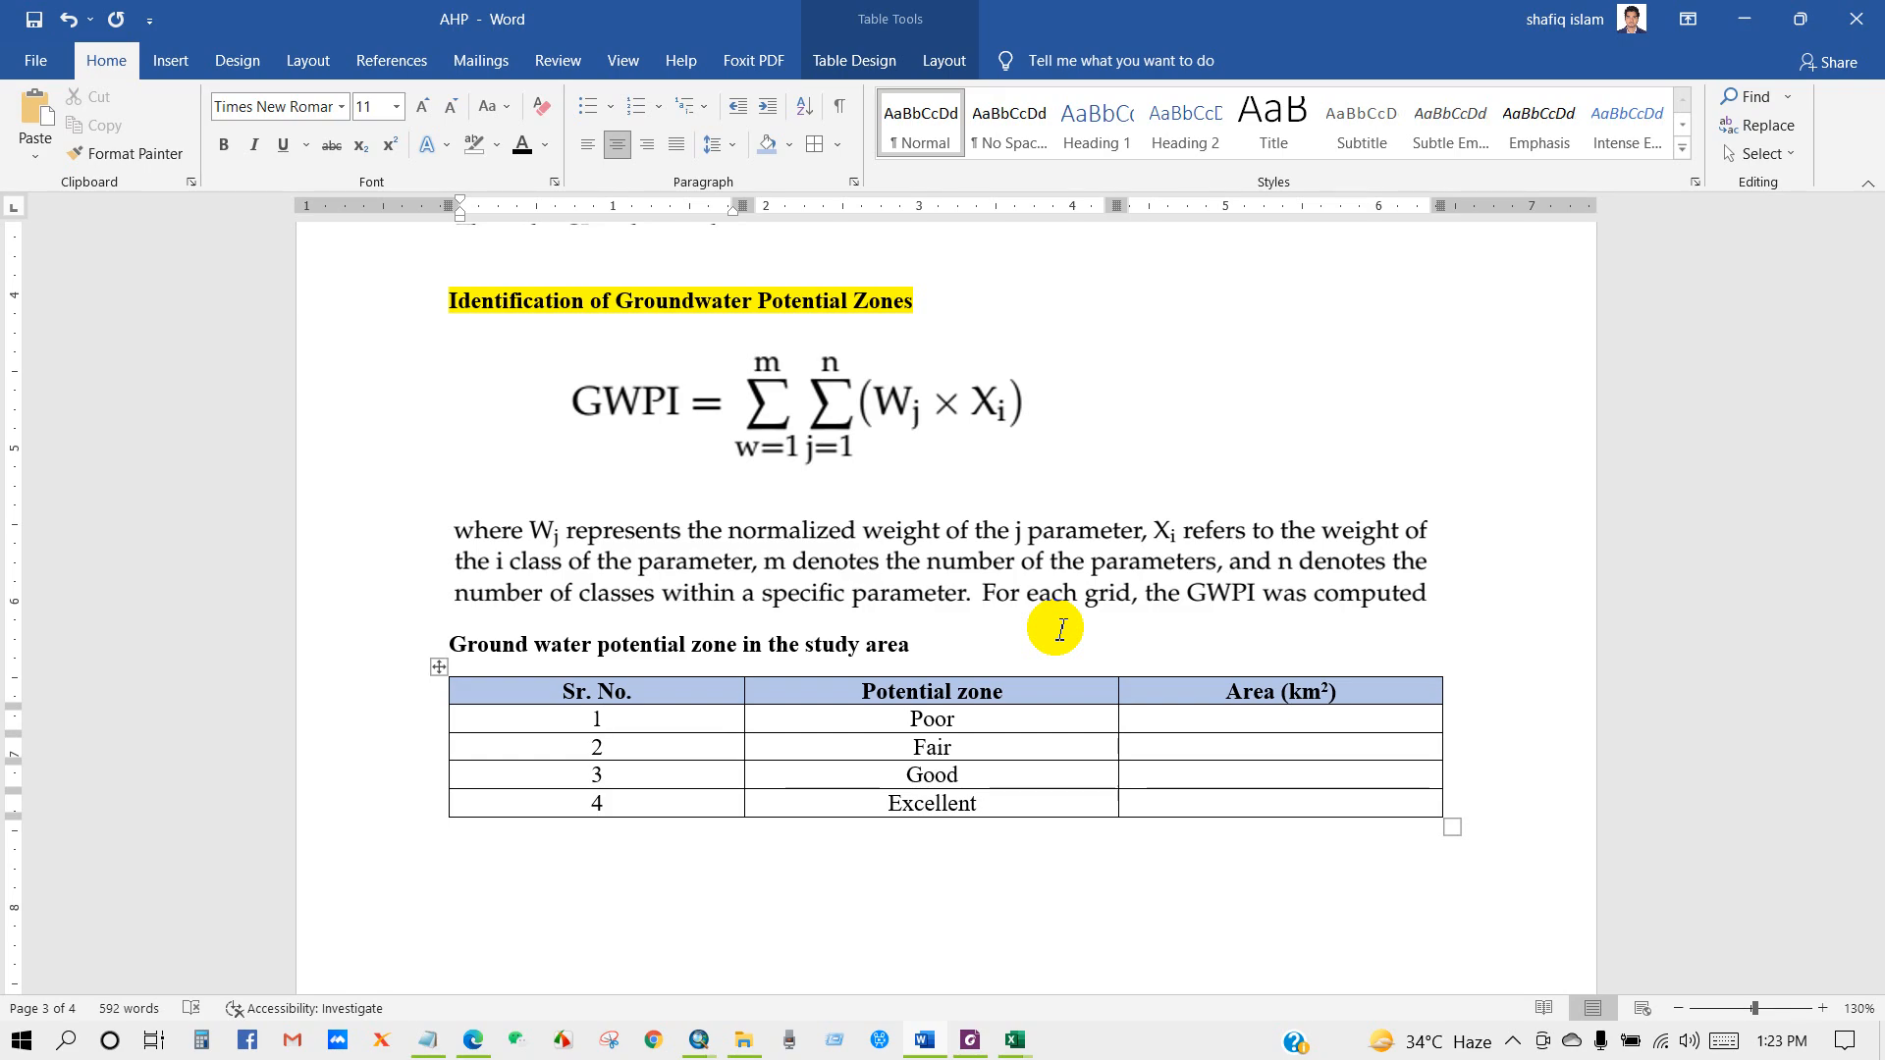
pyautogui.click(928, 638)
pyautogui.moveTo(928, 638)
pyautogui.mouseDown()
pyautogui.moveTo(456, 648)
pyautogui.moveTo(917, 648)
pyautogui.mouseUp()
pyautogui.click(859, 650)
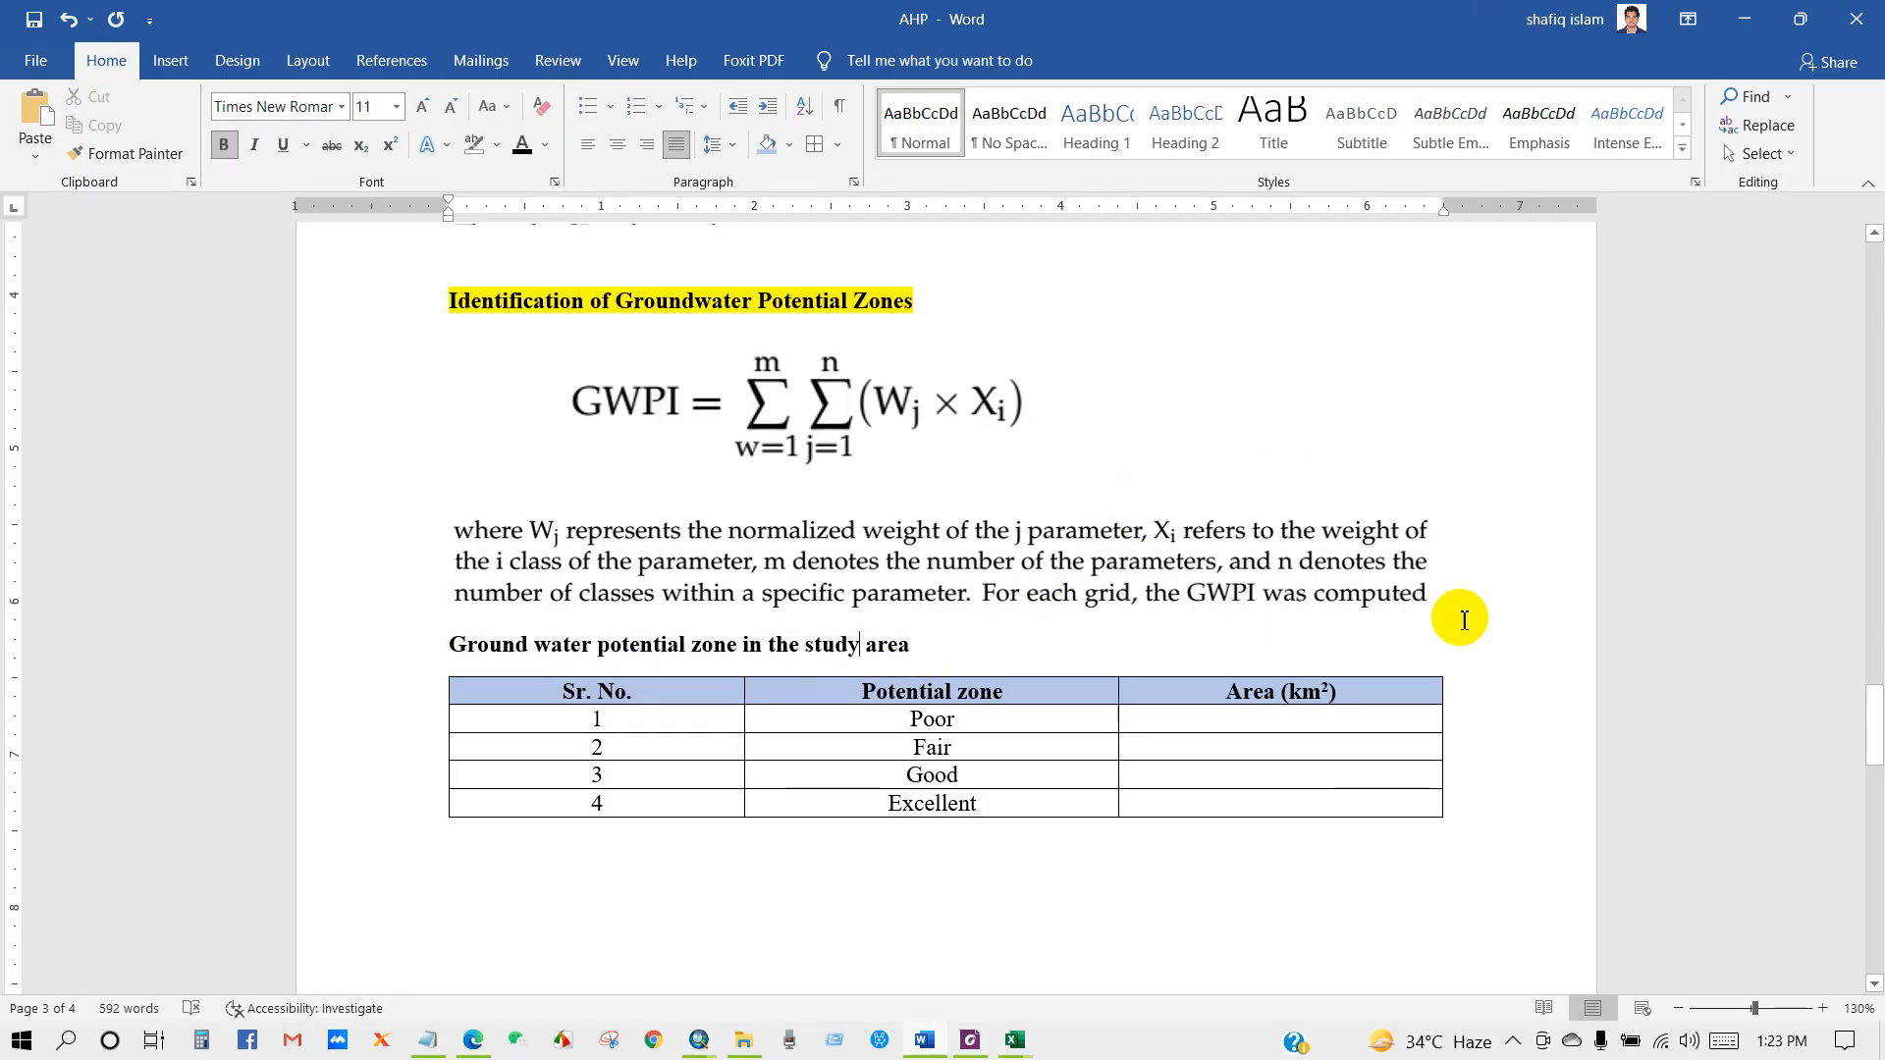
pyautogui.click(893, 899)
pyautogui.write('If more clsses are generated')
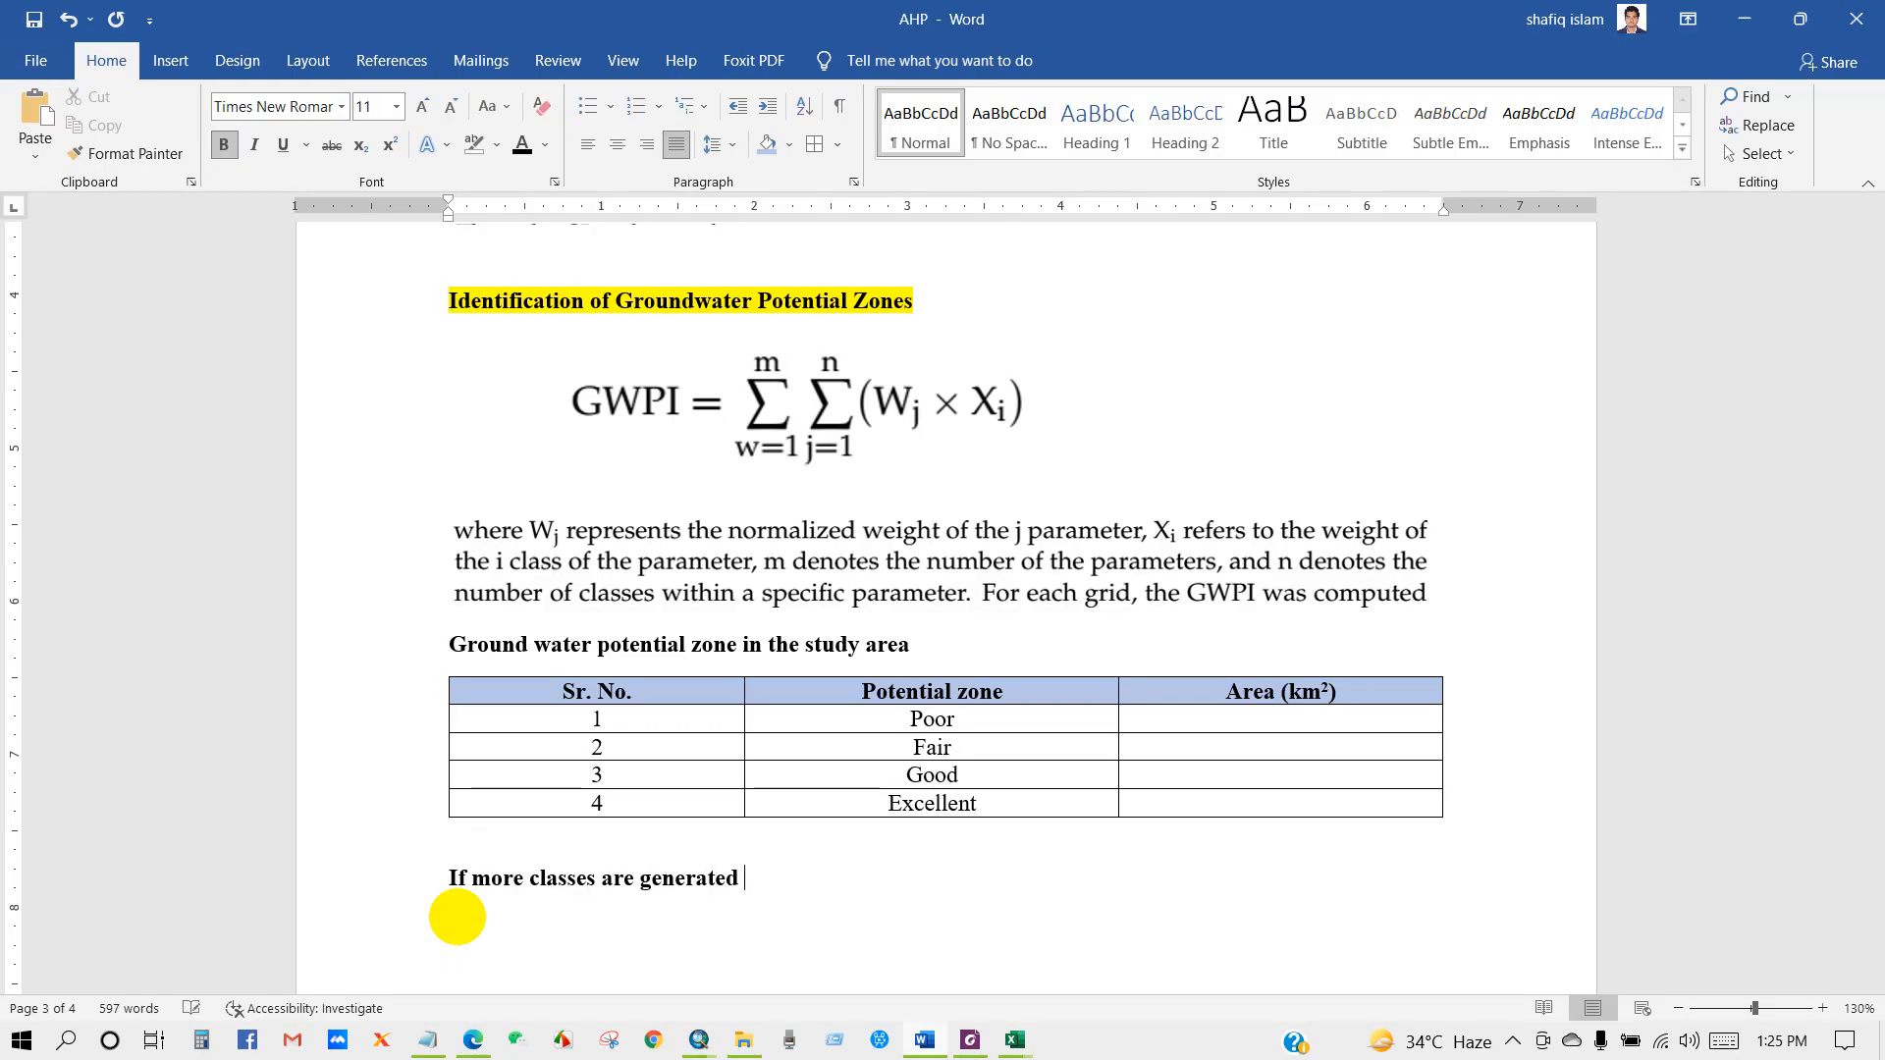
pyautogui.write('you can keep as Moderate')
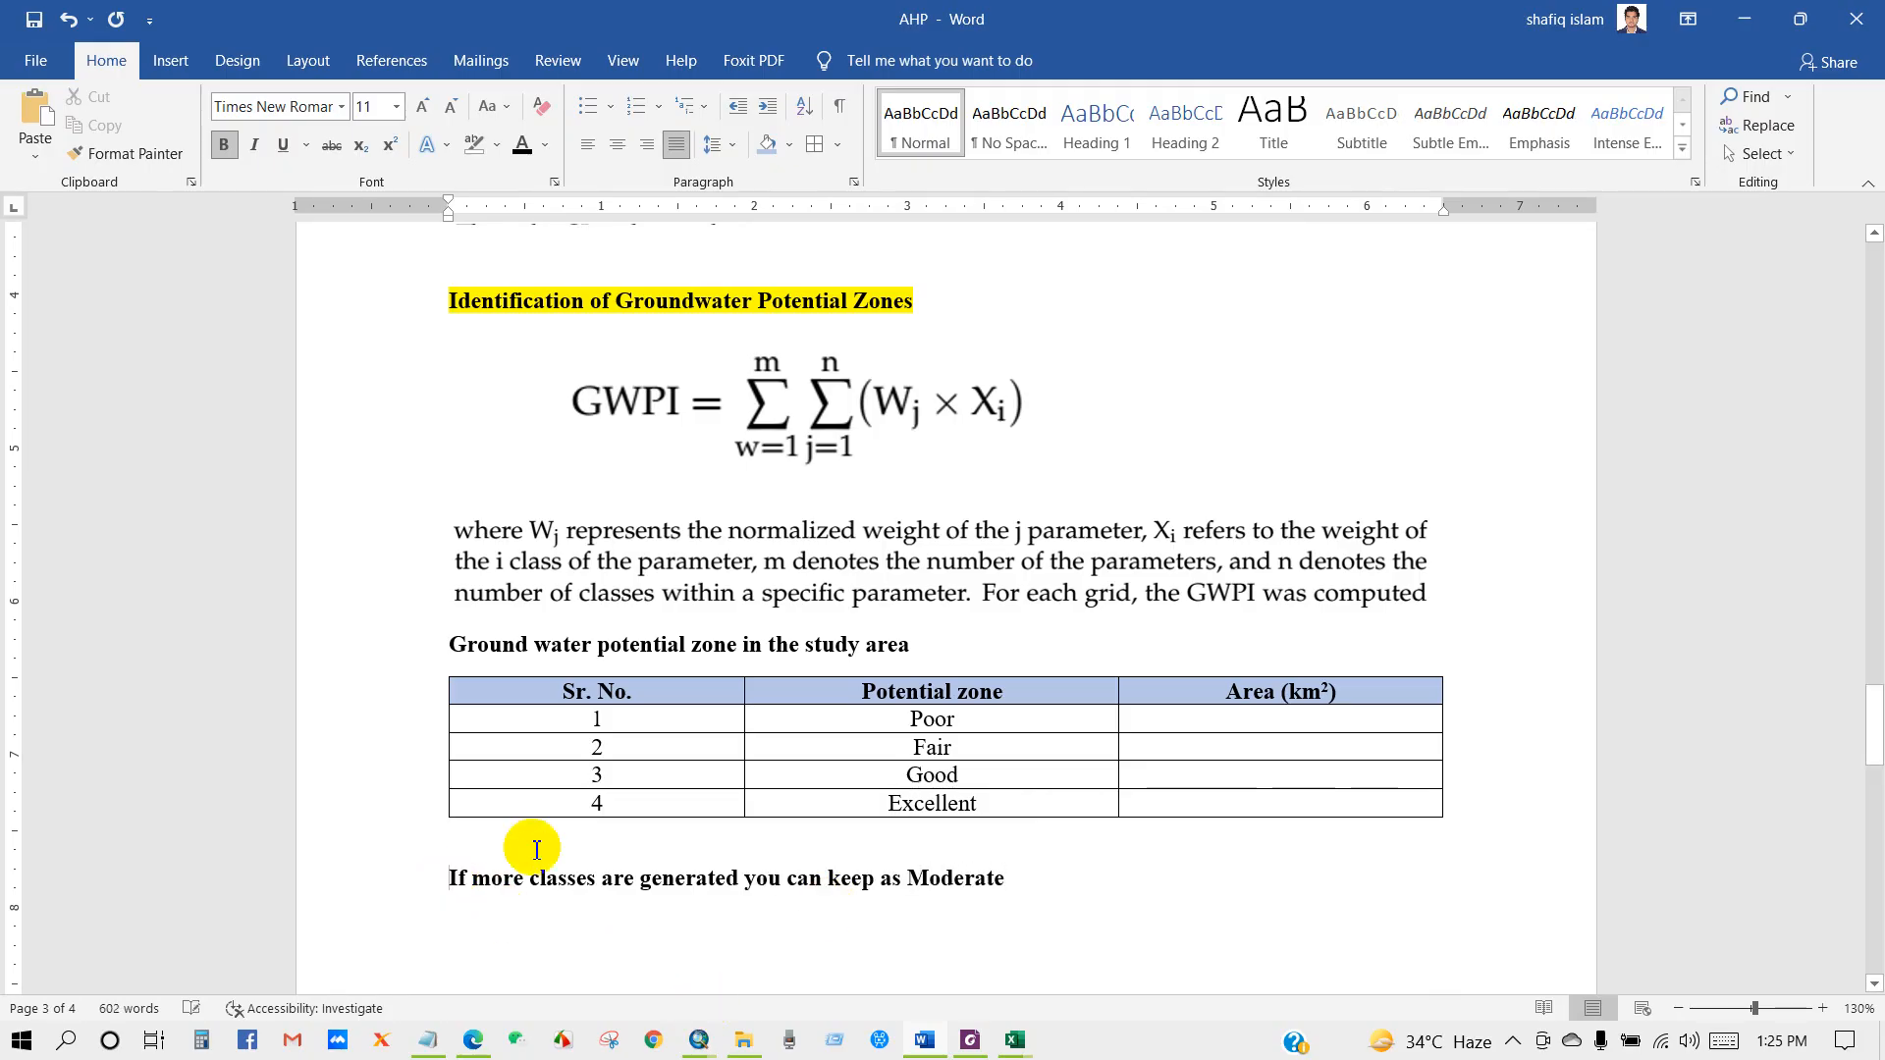
# Remove the bold formatting from the note below the potential zone table
pyautogui.click(644, 878)
pyautogui.moveTo(644, 879); pyautogui.dragTo(1033, 879)
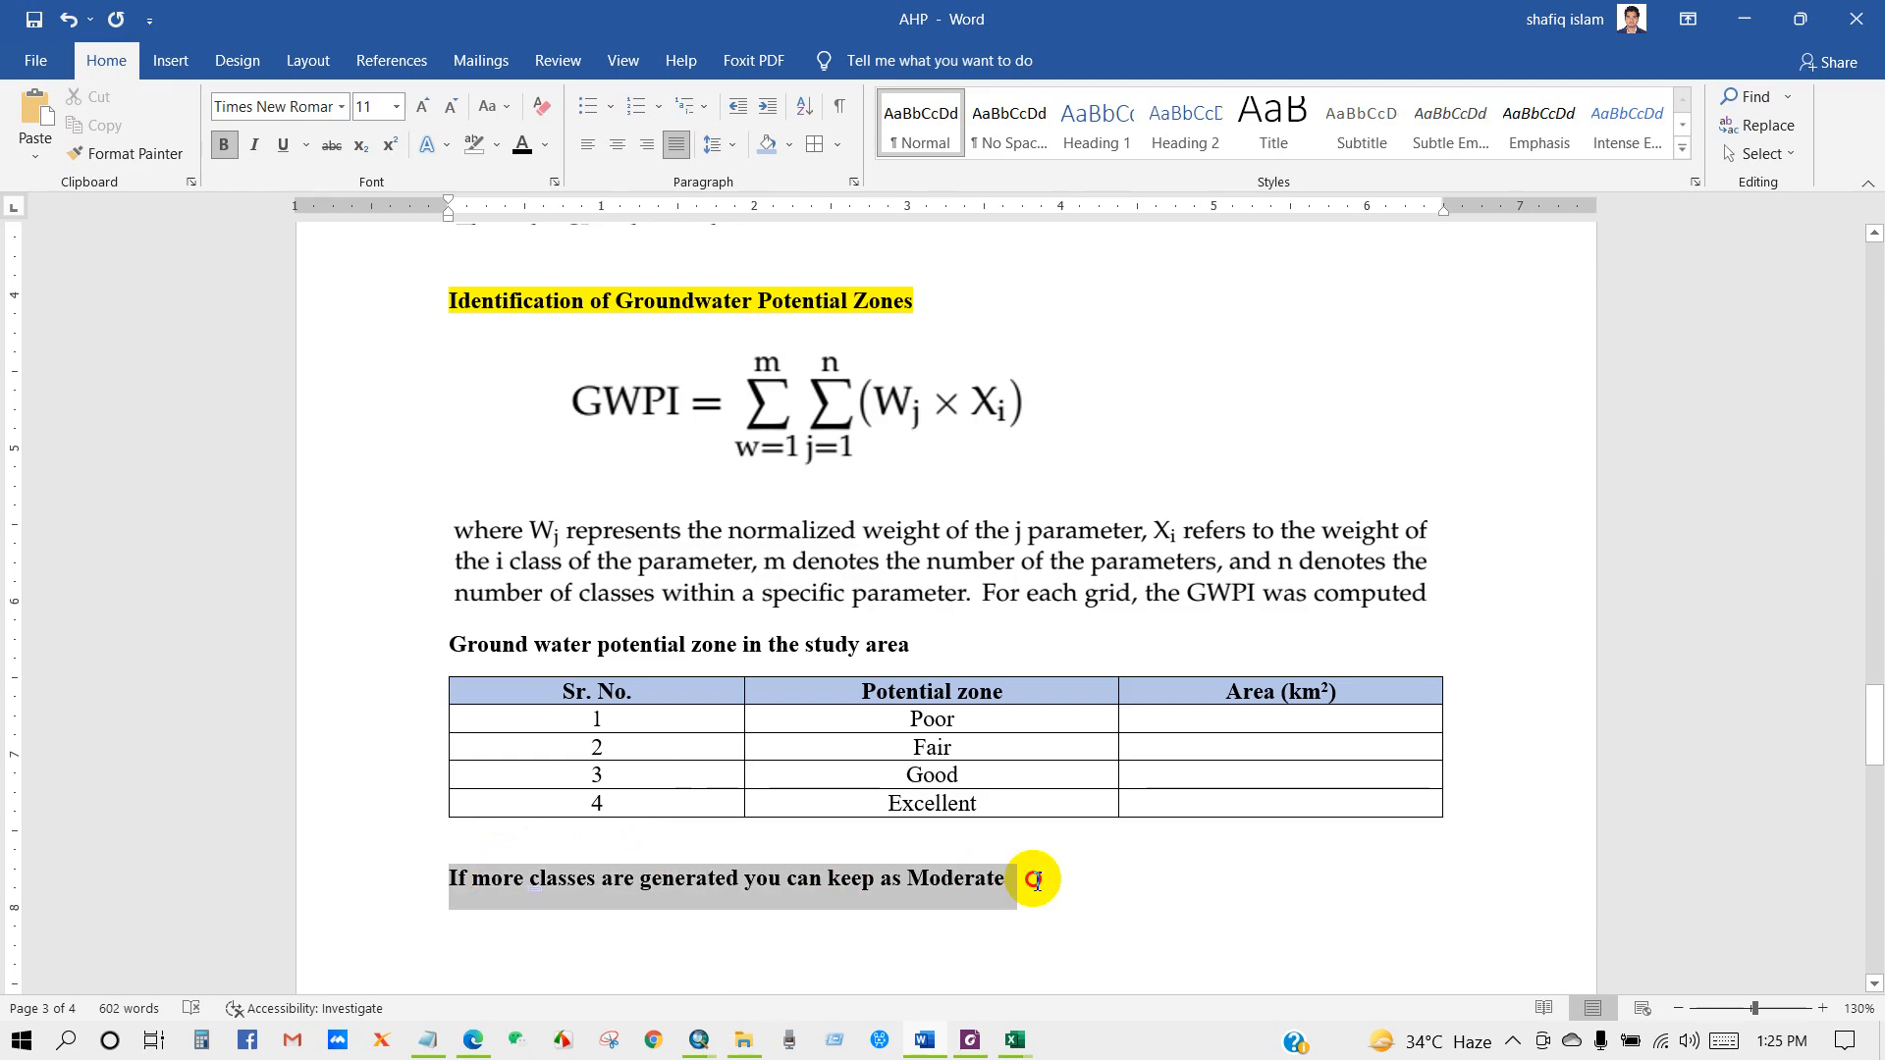
pyautogui.click(225, 144)
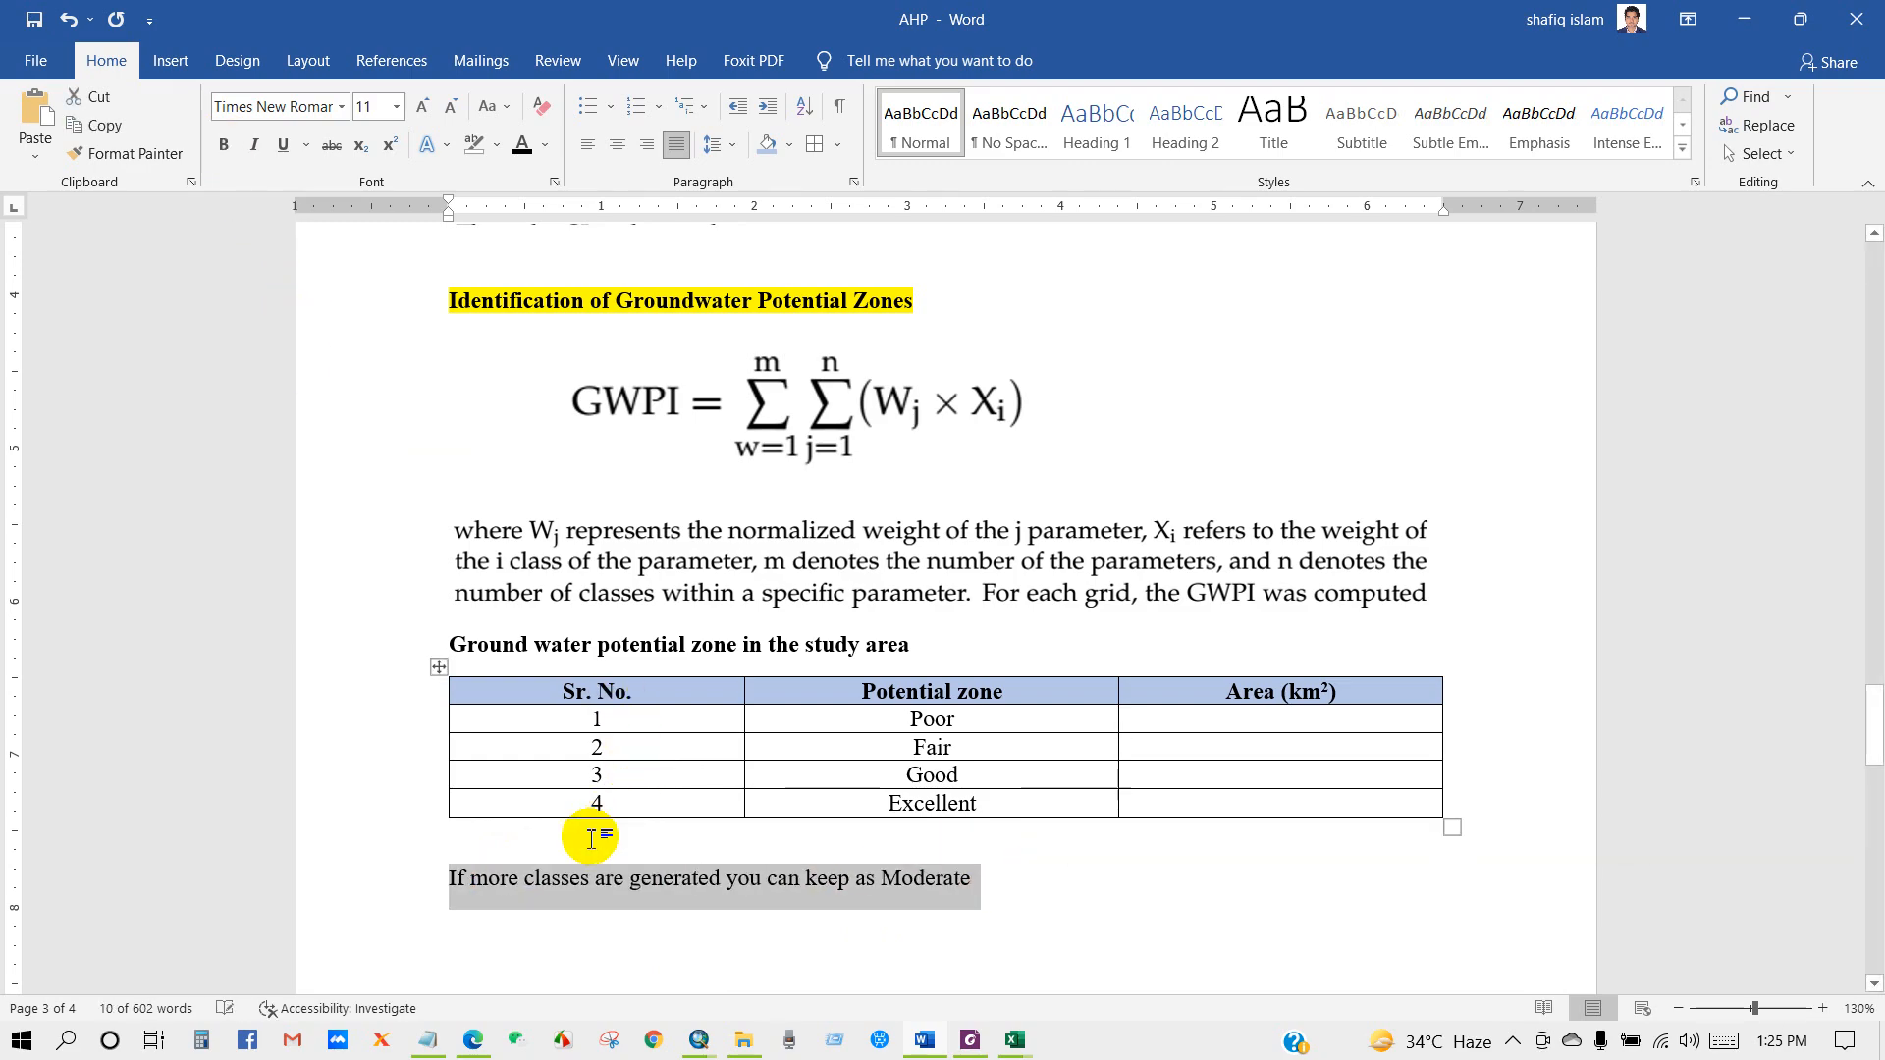
pyautogui.click(486, 836)
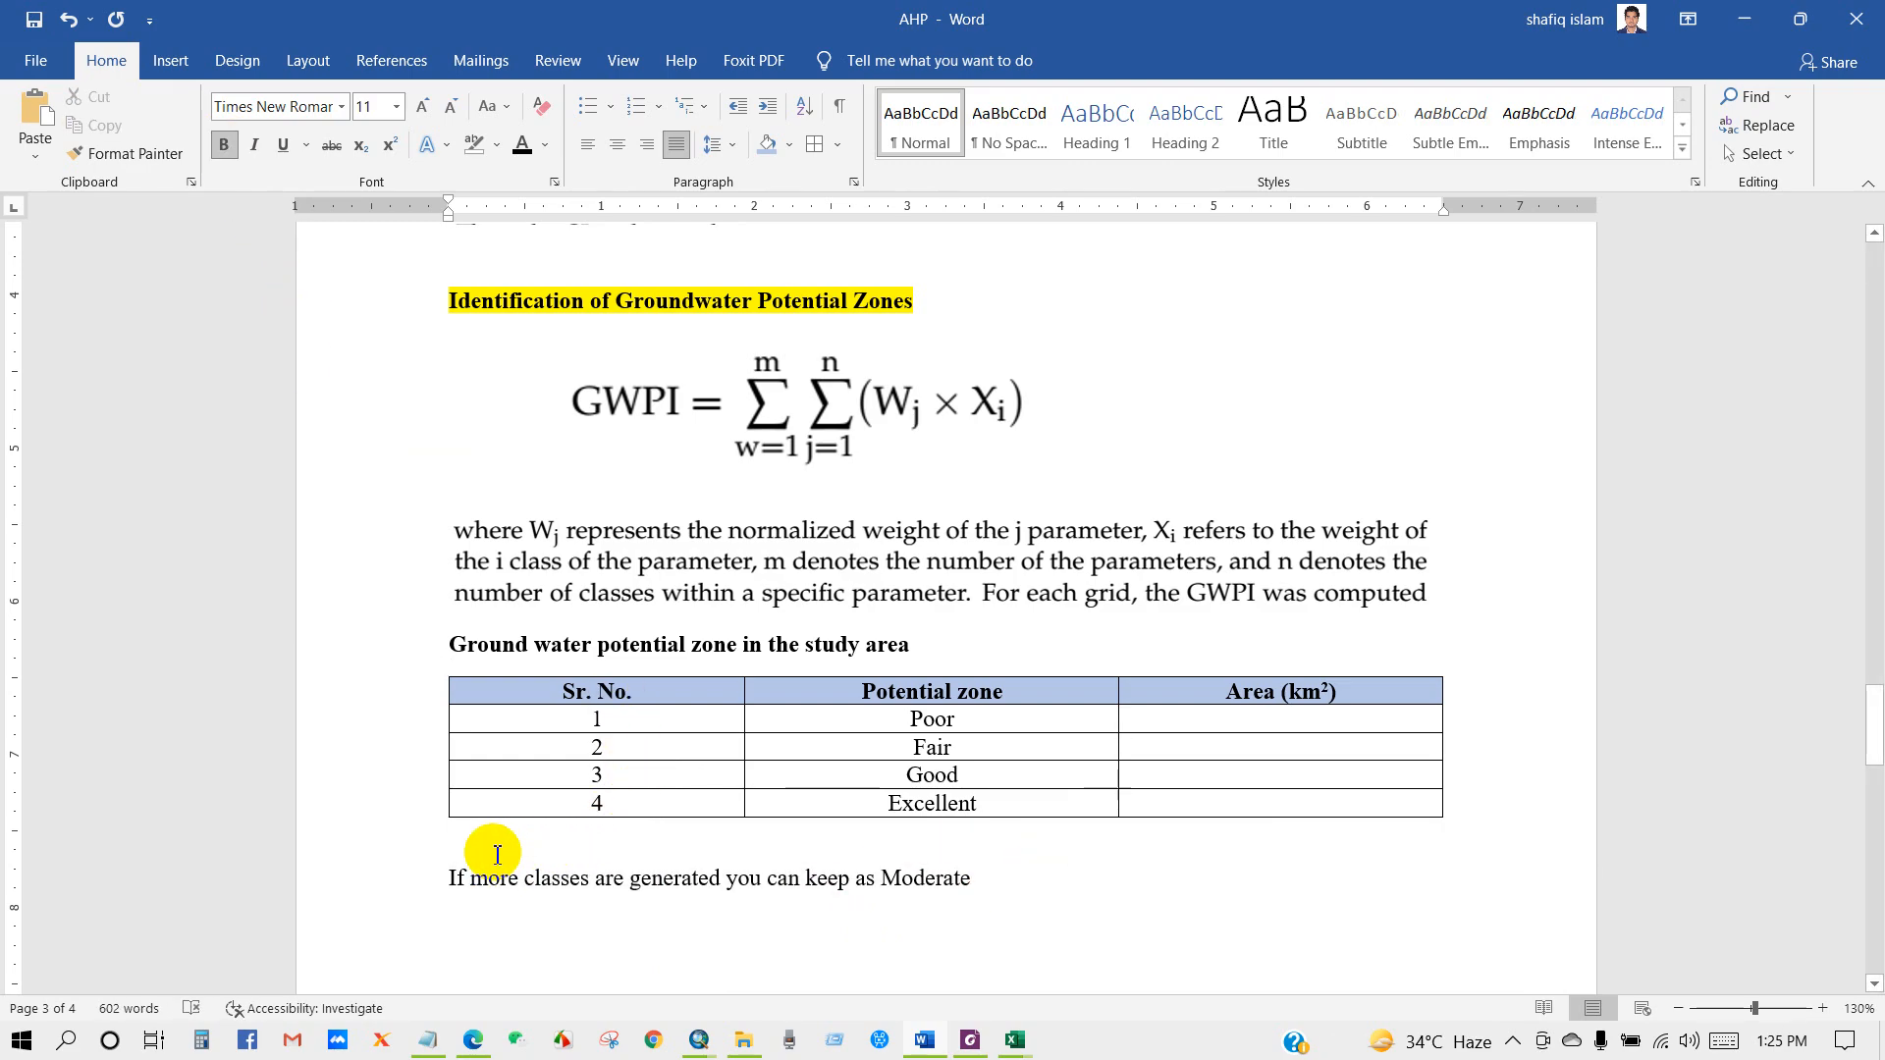
pyautogui.click(973, 858)
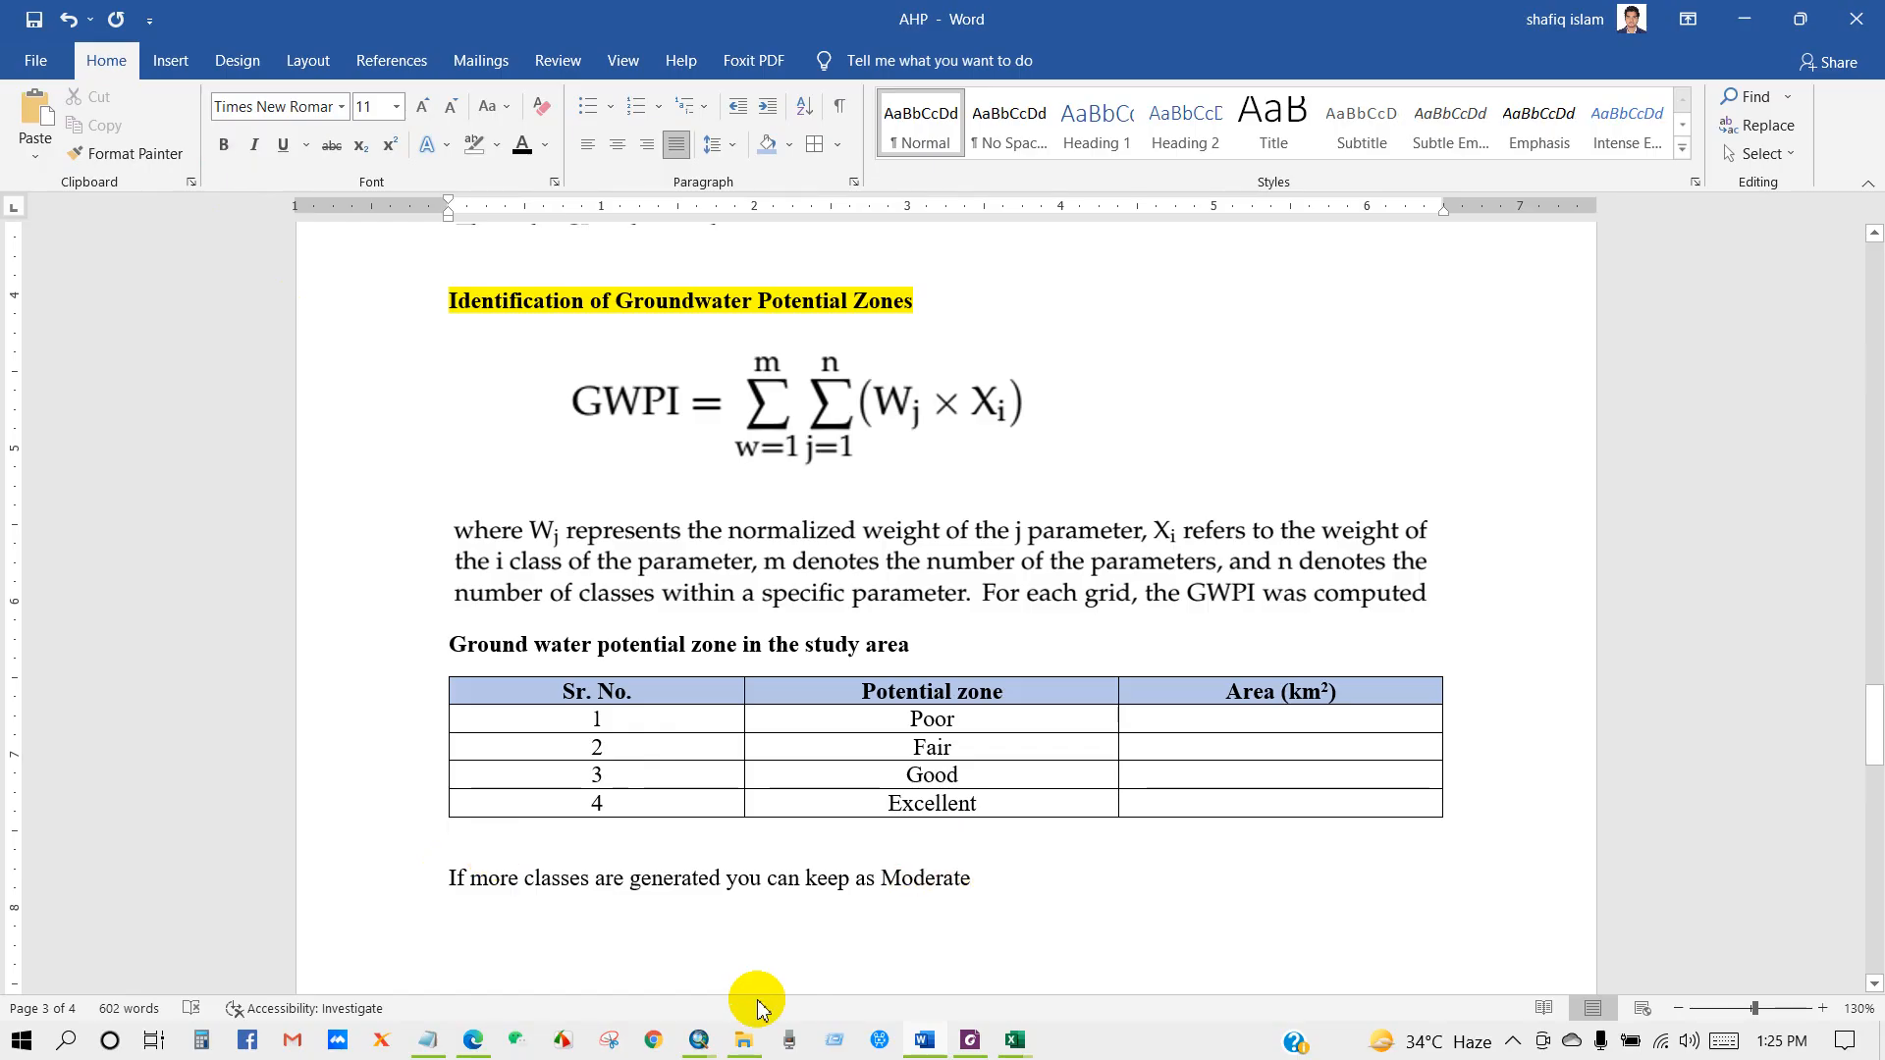
# Switch back to the Weighted Overlay tool in ArcMap and run it with the configured influences and scale values
pyautogui.moveTo(701, 1049)
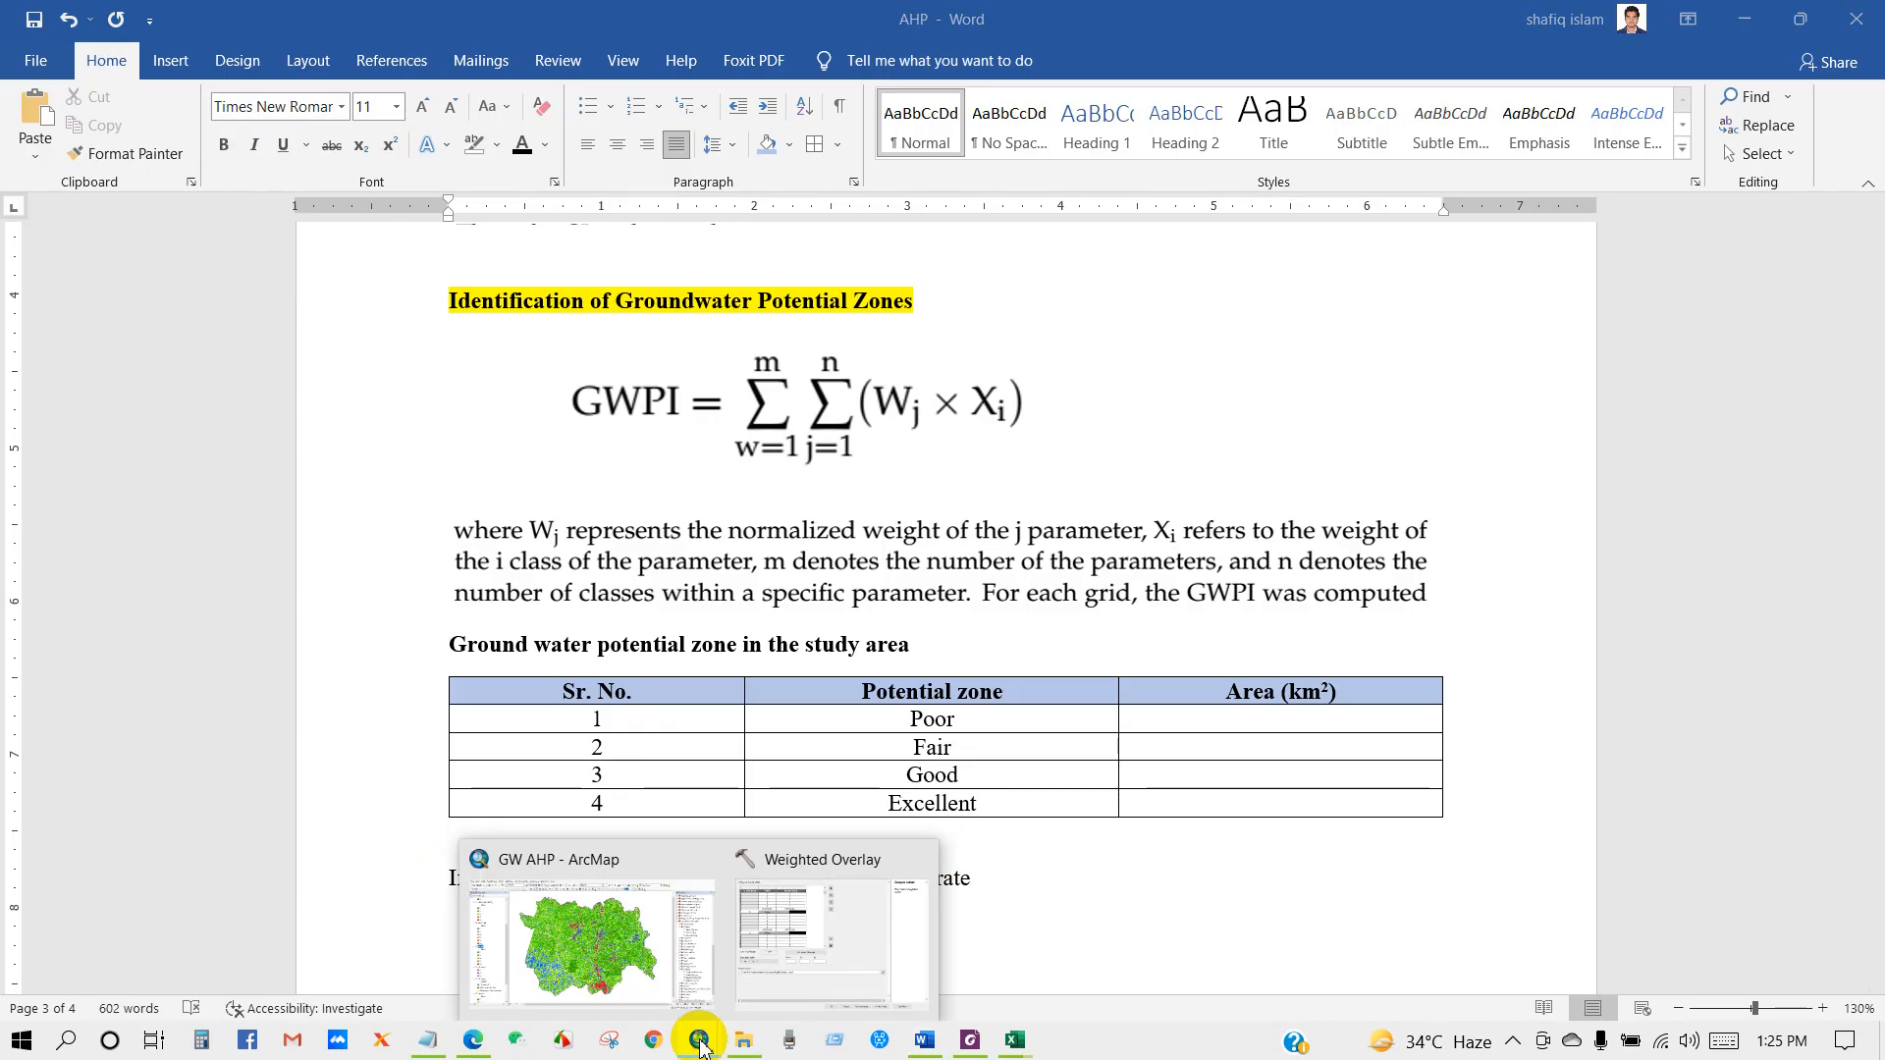
pyautogui.click(780, 930)
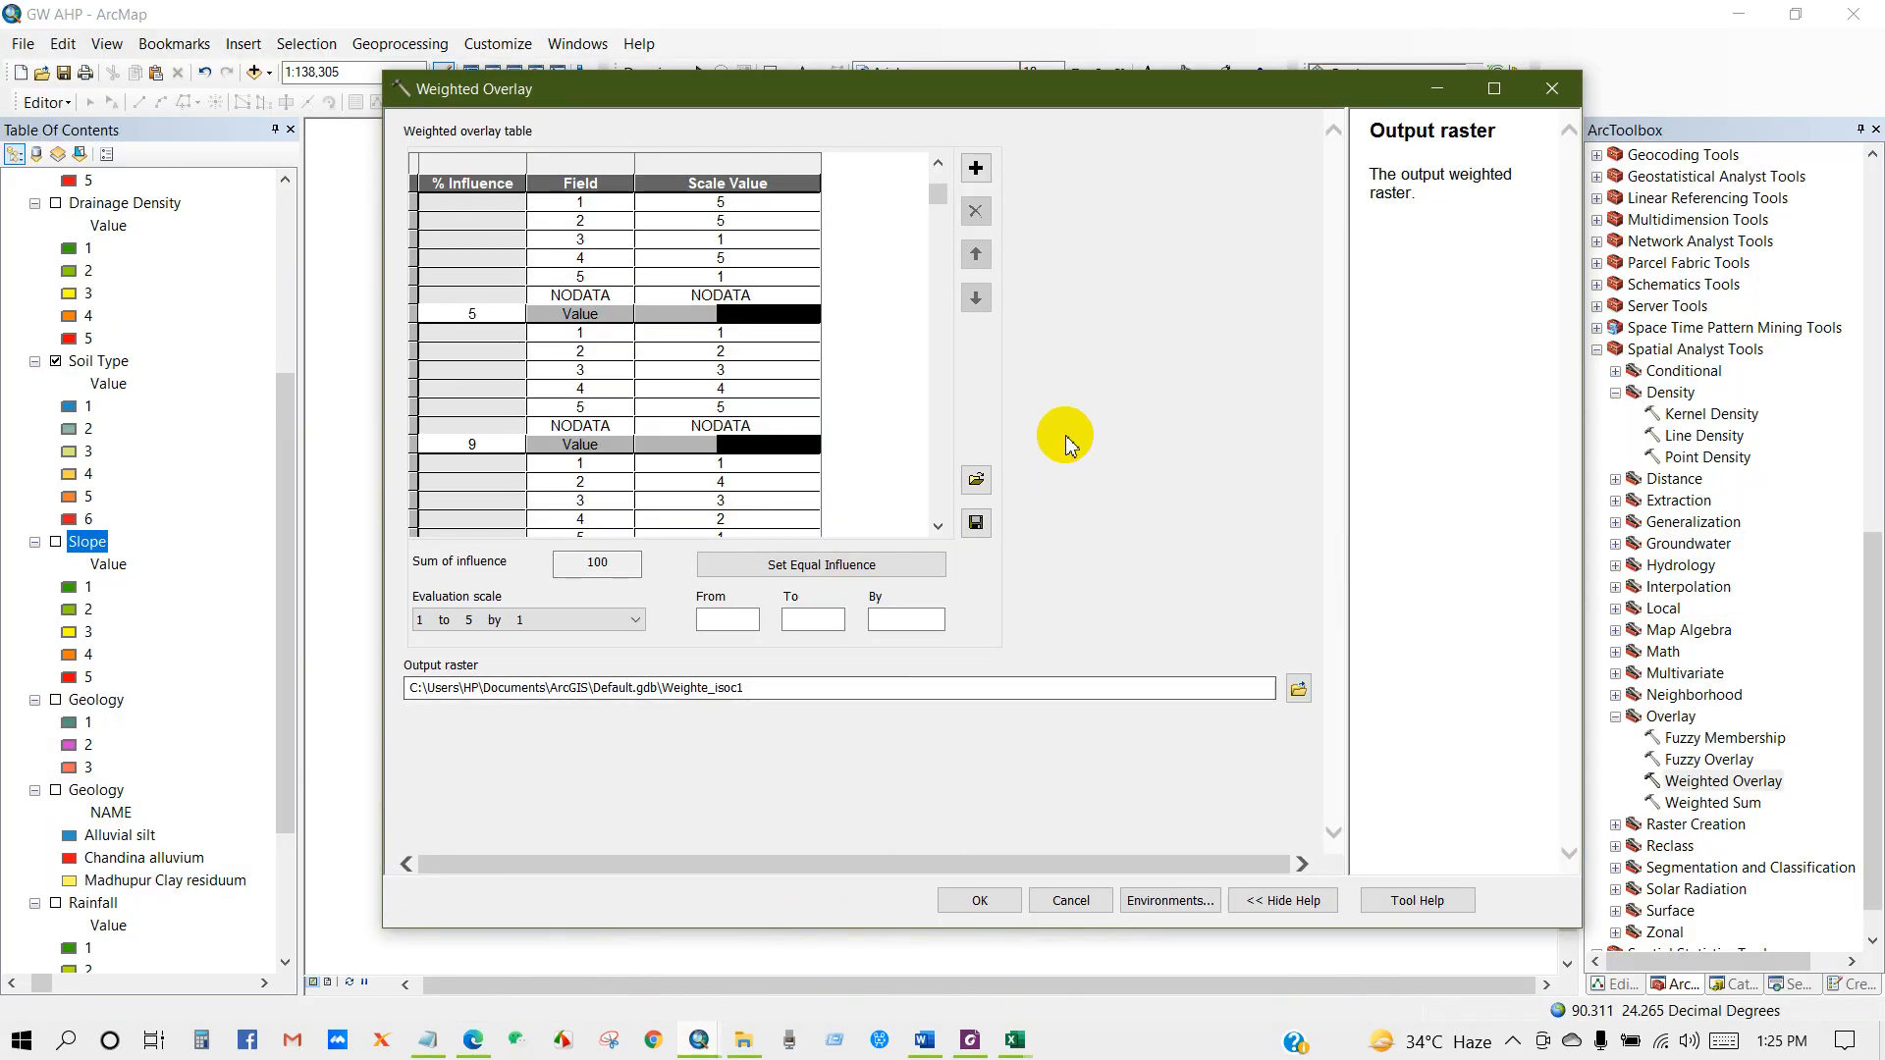
pyautogui.click(998, 901)
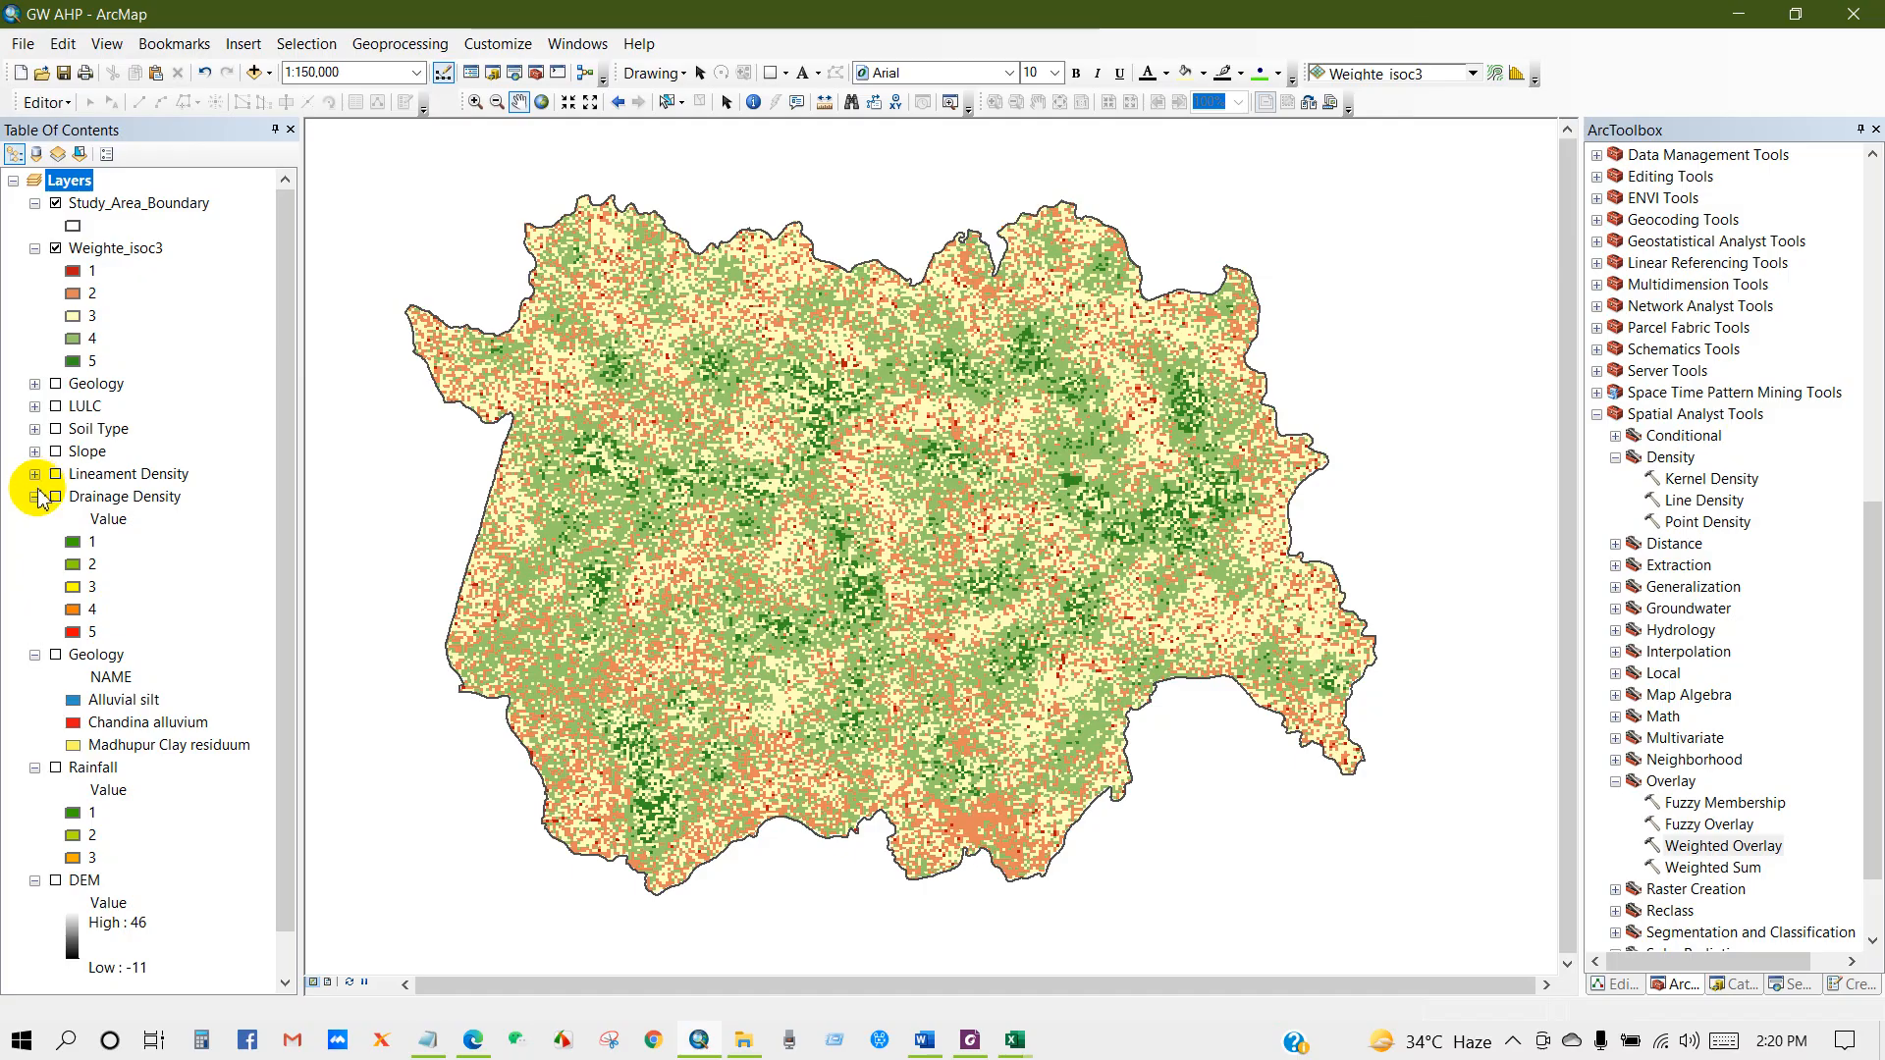
# Collapse the legends of the Drainage Density, Geology and Rainfall layers in the table of contents
pyautogui.click(34, 497)
pyautogui.click(34, 519)
pyautogui.click(35, 541)
# Rename the Weighte_isoc3 layer as "Ground Water Potential zone"
pyautogui.click(101, 248)
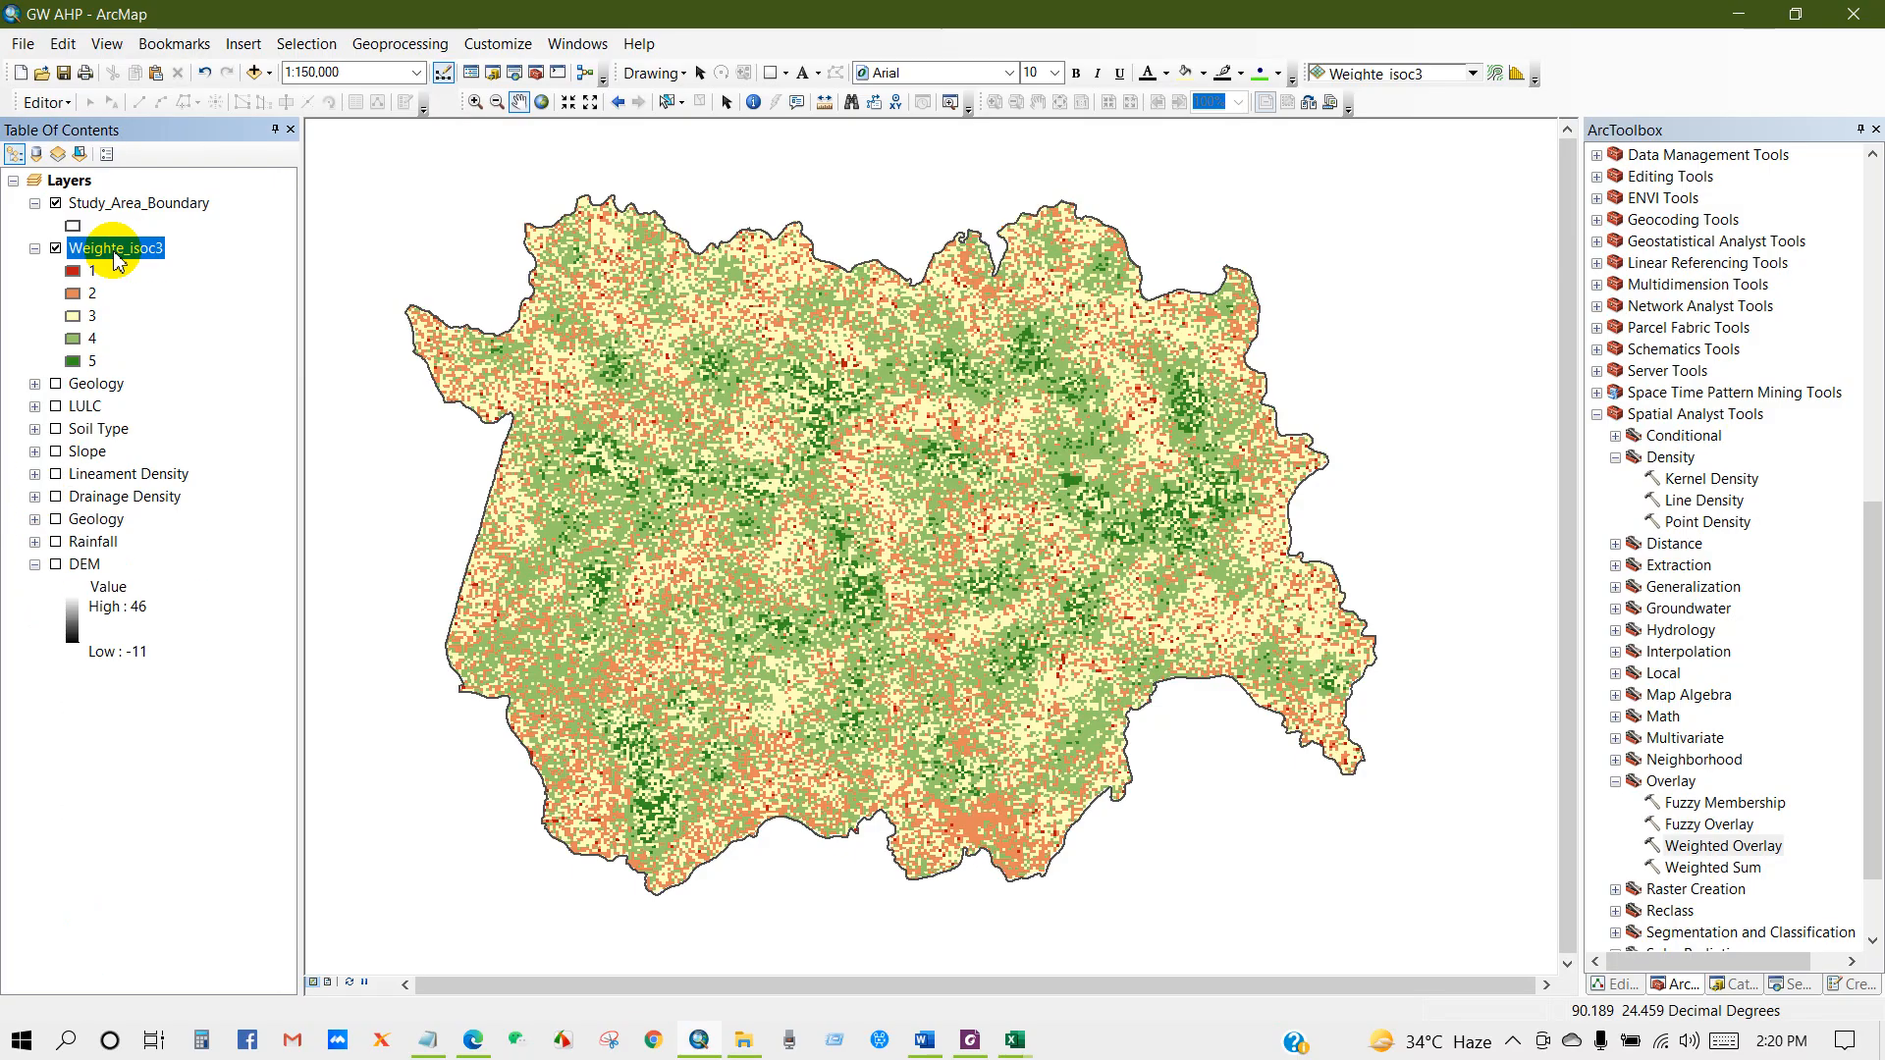
pyautogui.write('Gr')
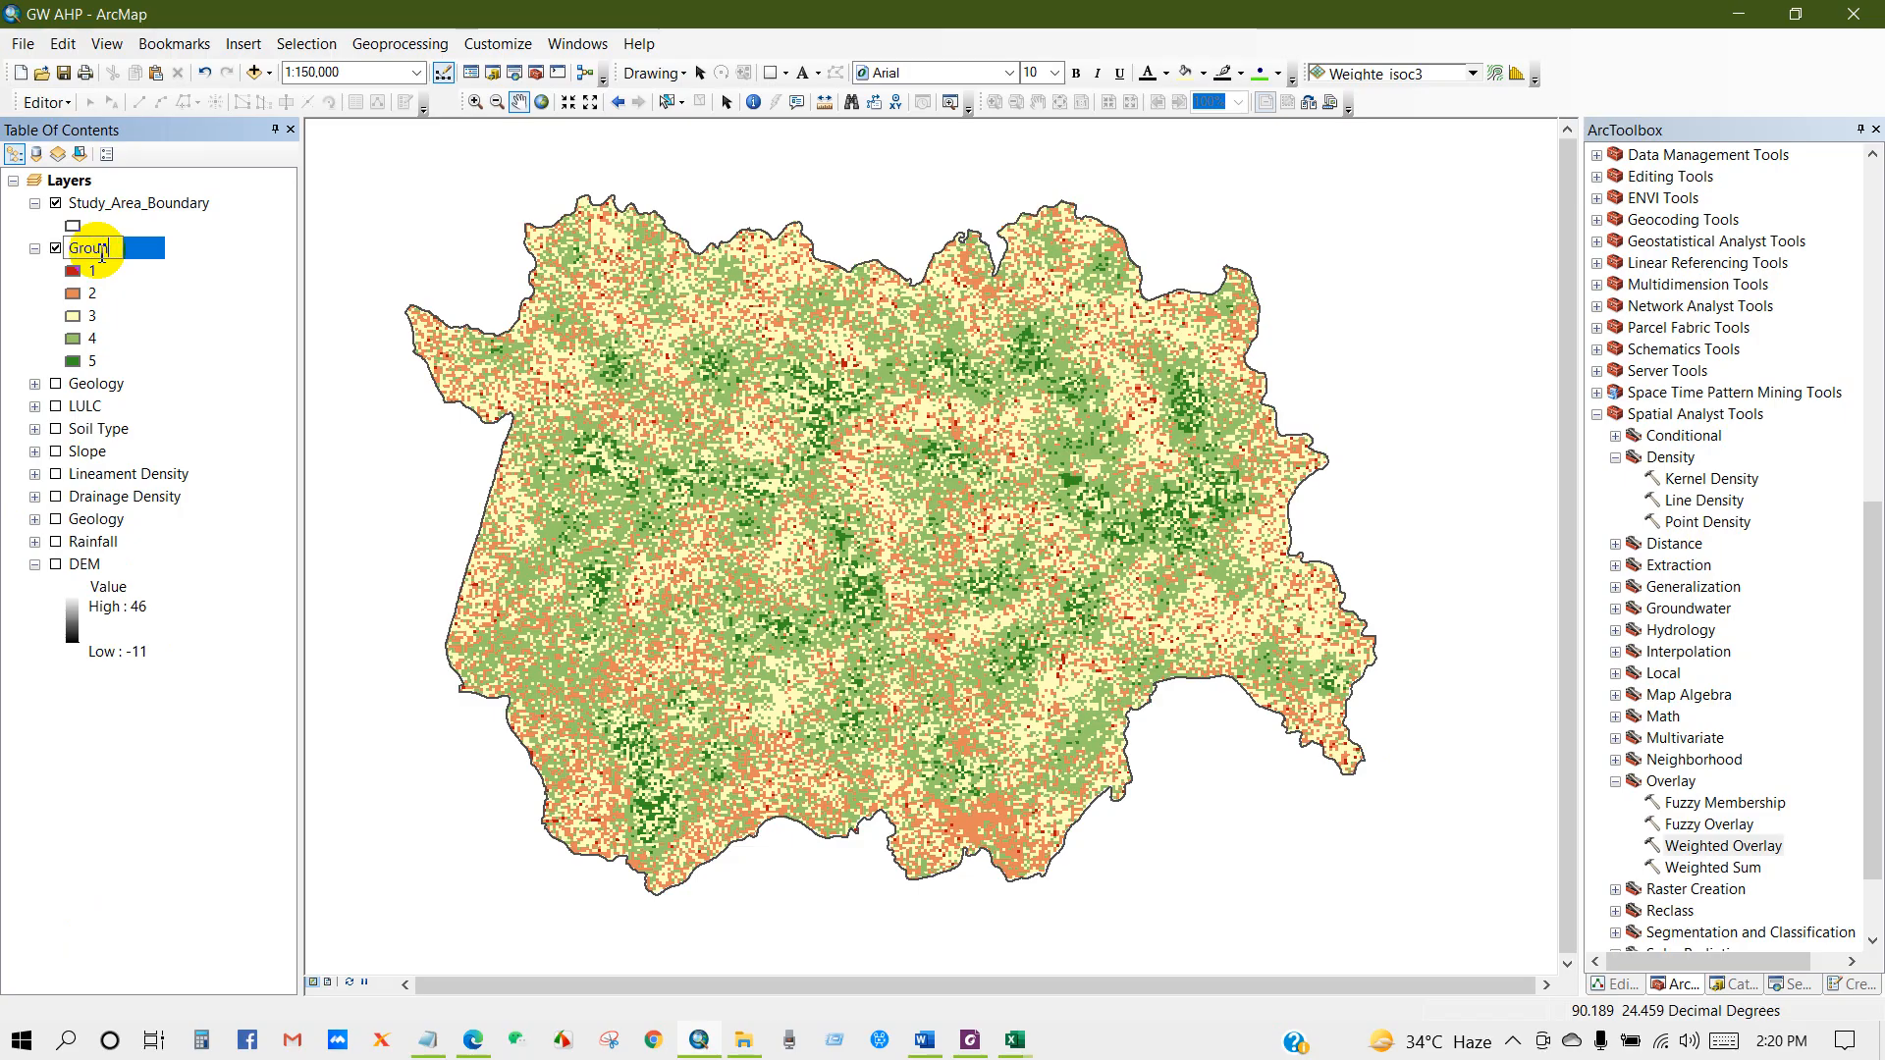
pyautogui.write('ound Water Potential zone')
pyautogui.press('Return')
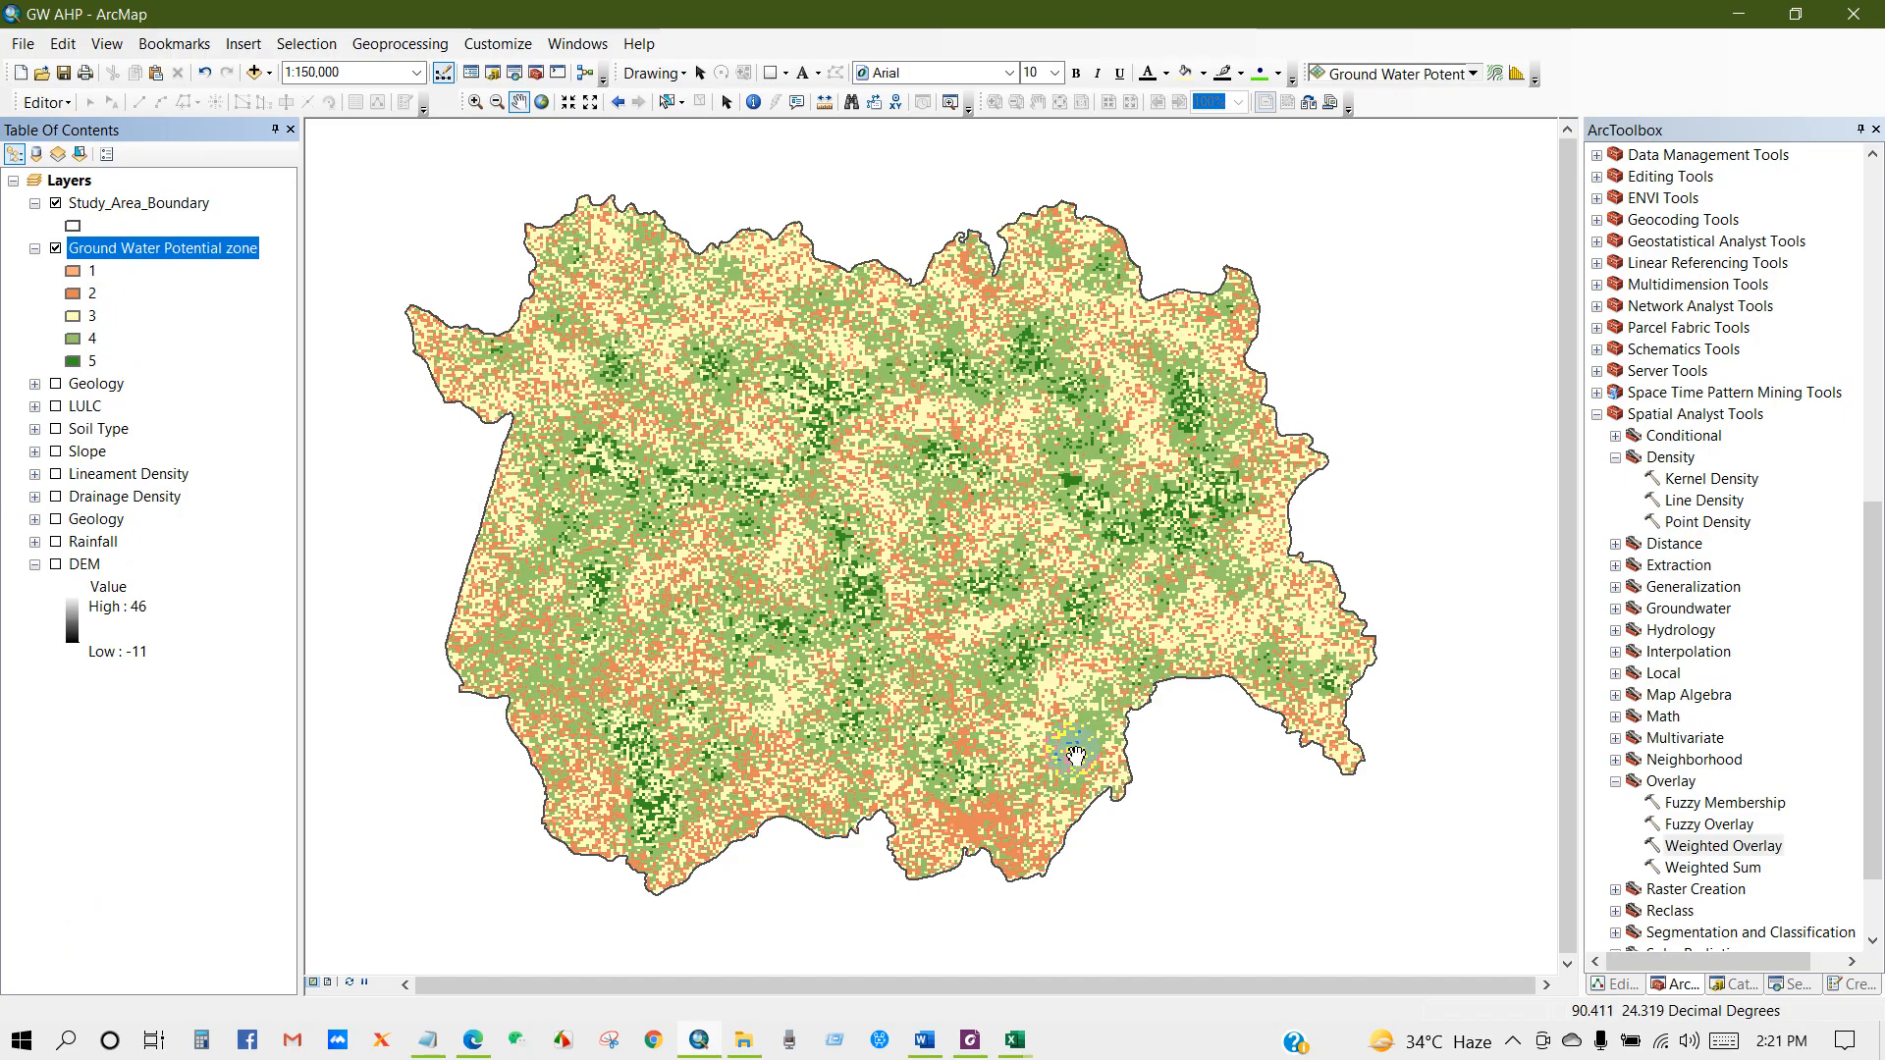
# Switch to Word and review the potential zone names in the table and the note about an additional class
pyautogui.click(923, 1043)
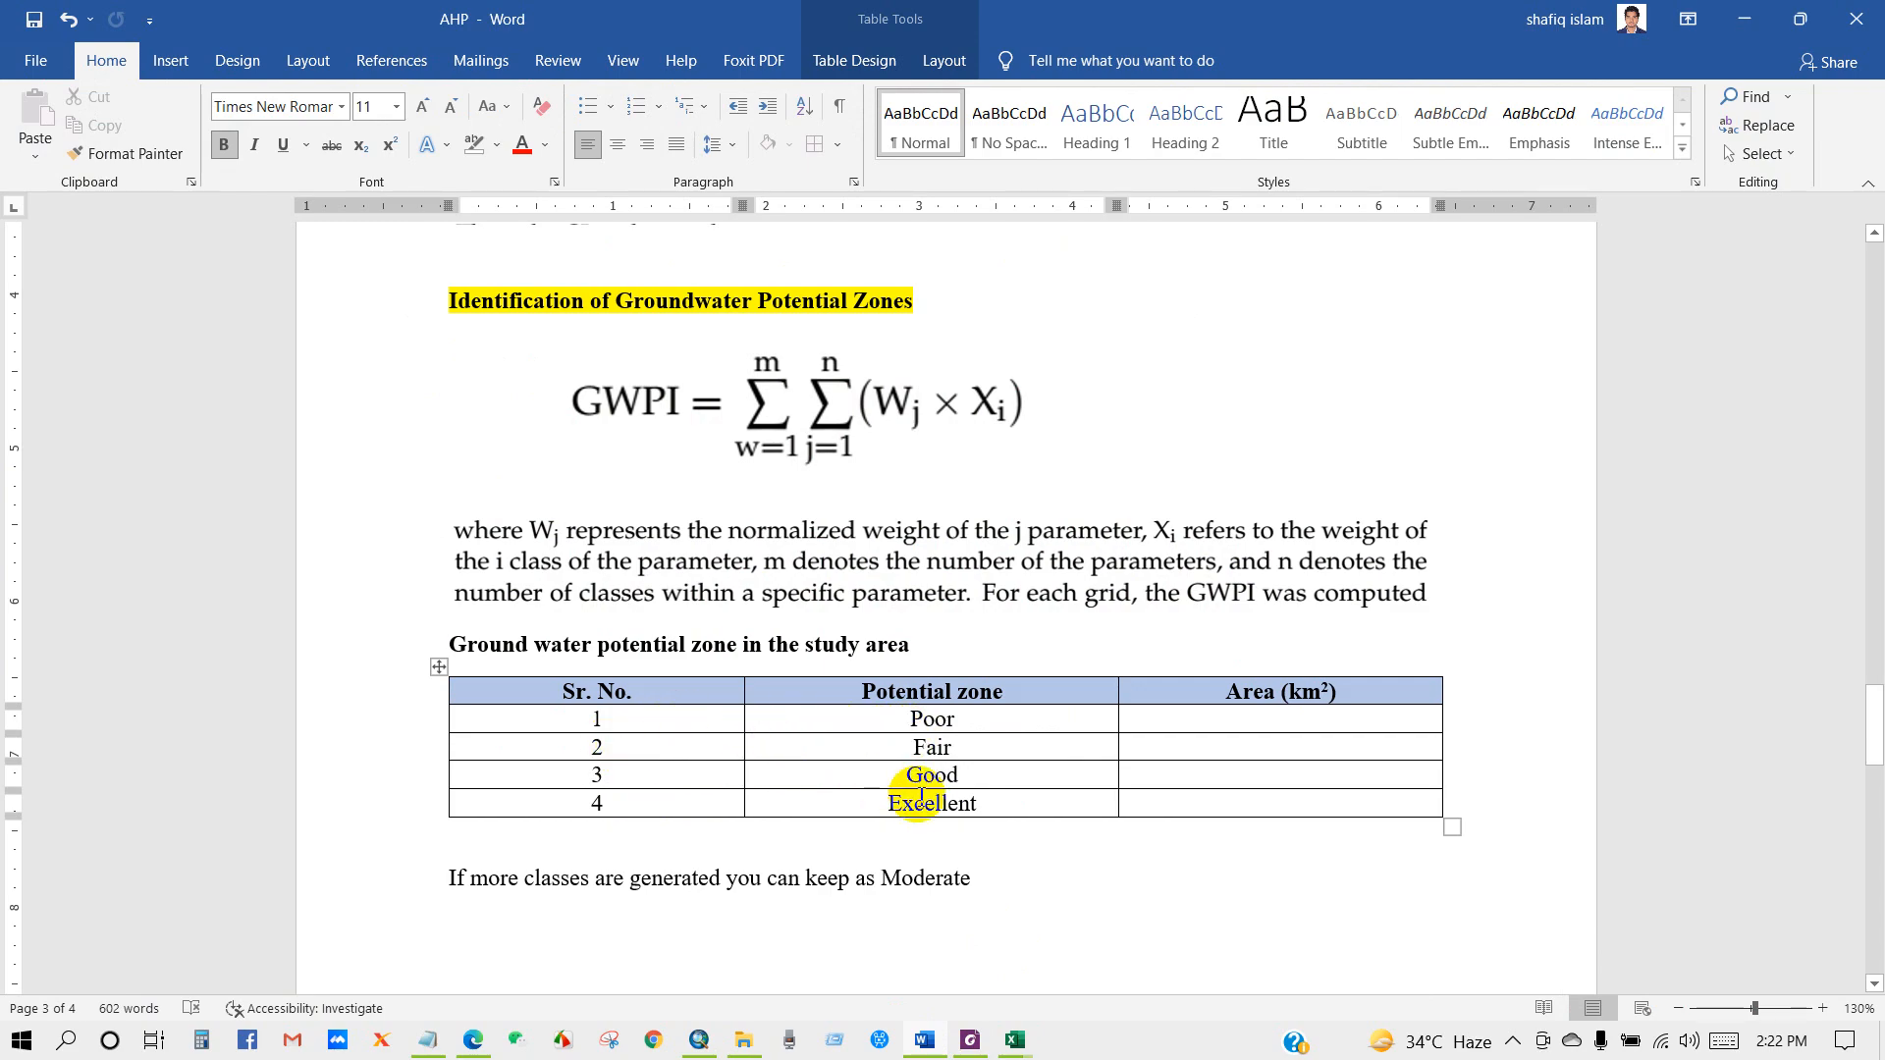
pyautogui.moveTo(975, 801); pyautogui.dragTo(931, 719)
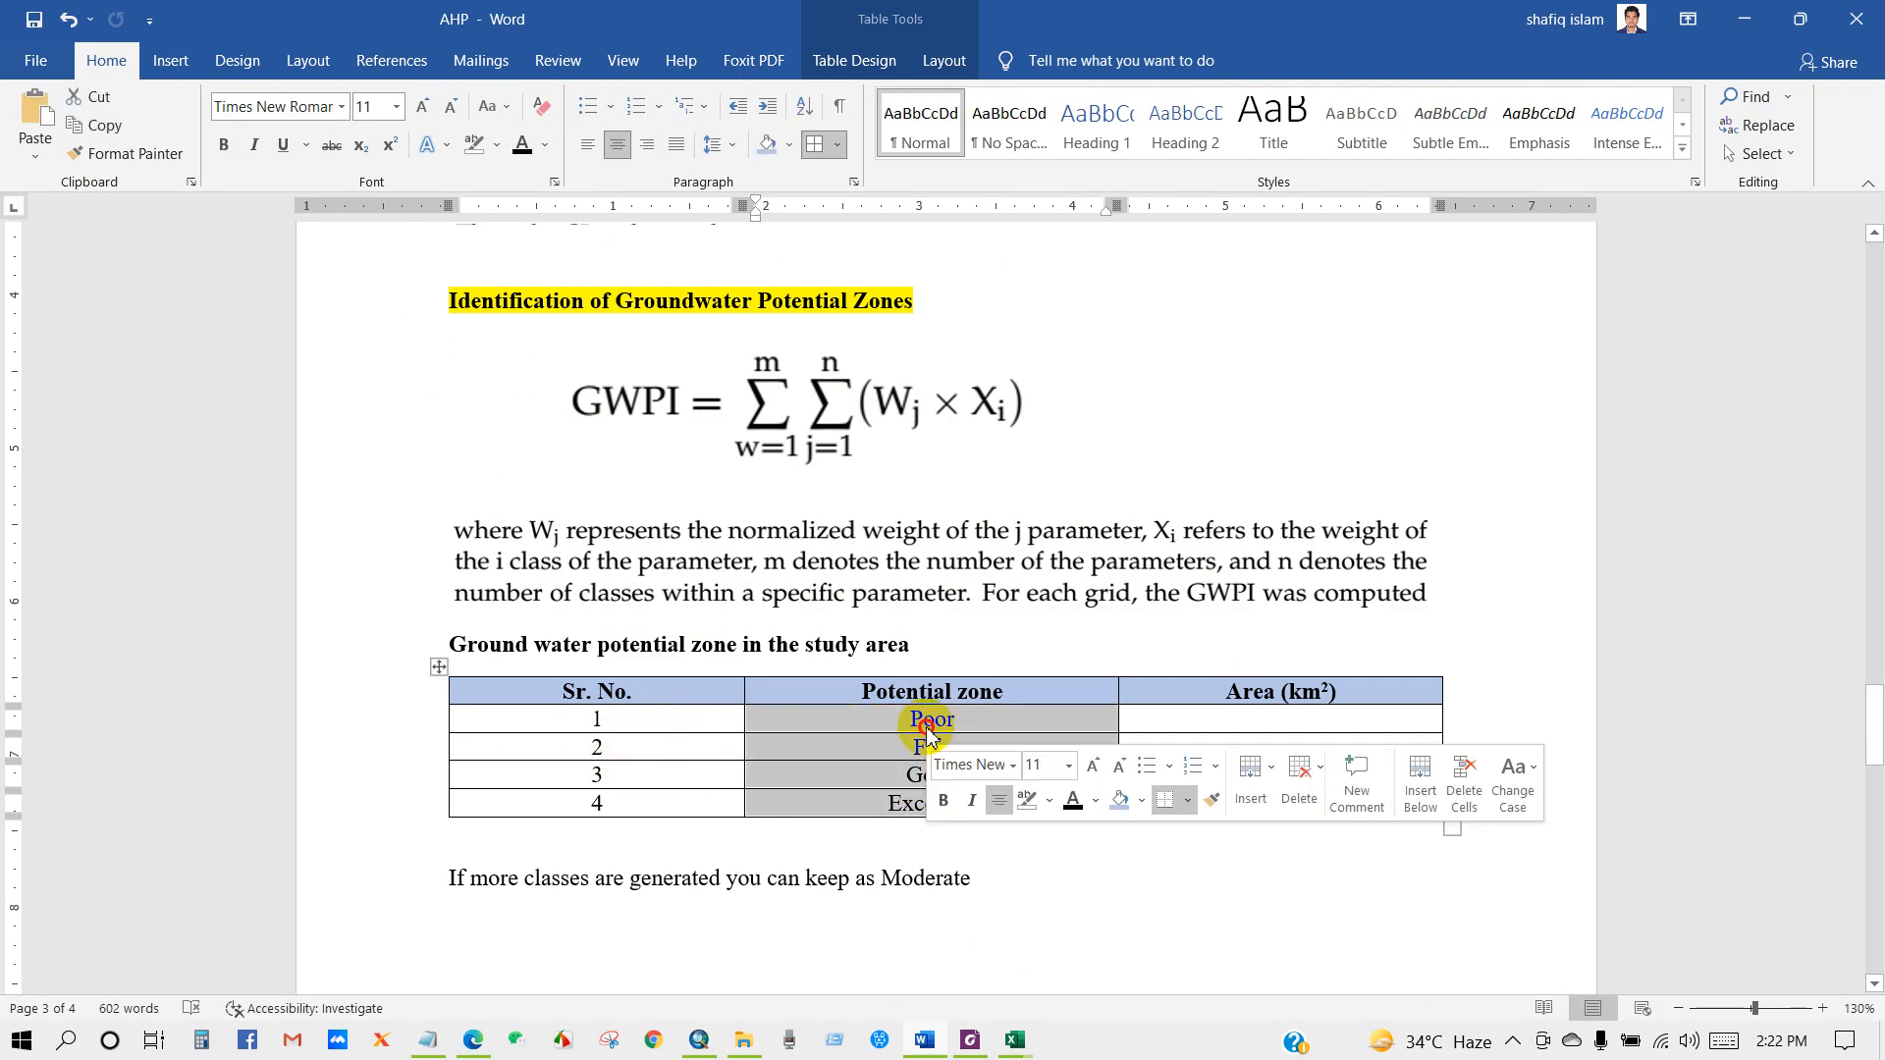
pyautogui.click(775, 812)
pyautogui.moveTo(656, 871); pyautogui.dragTo(967, 883)
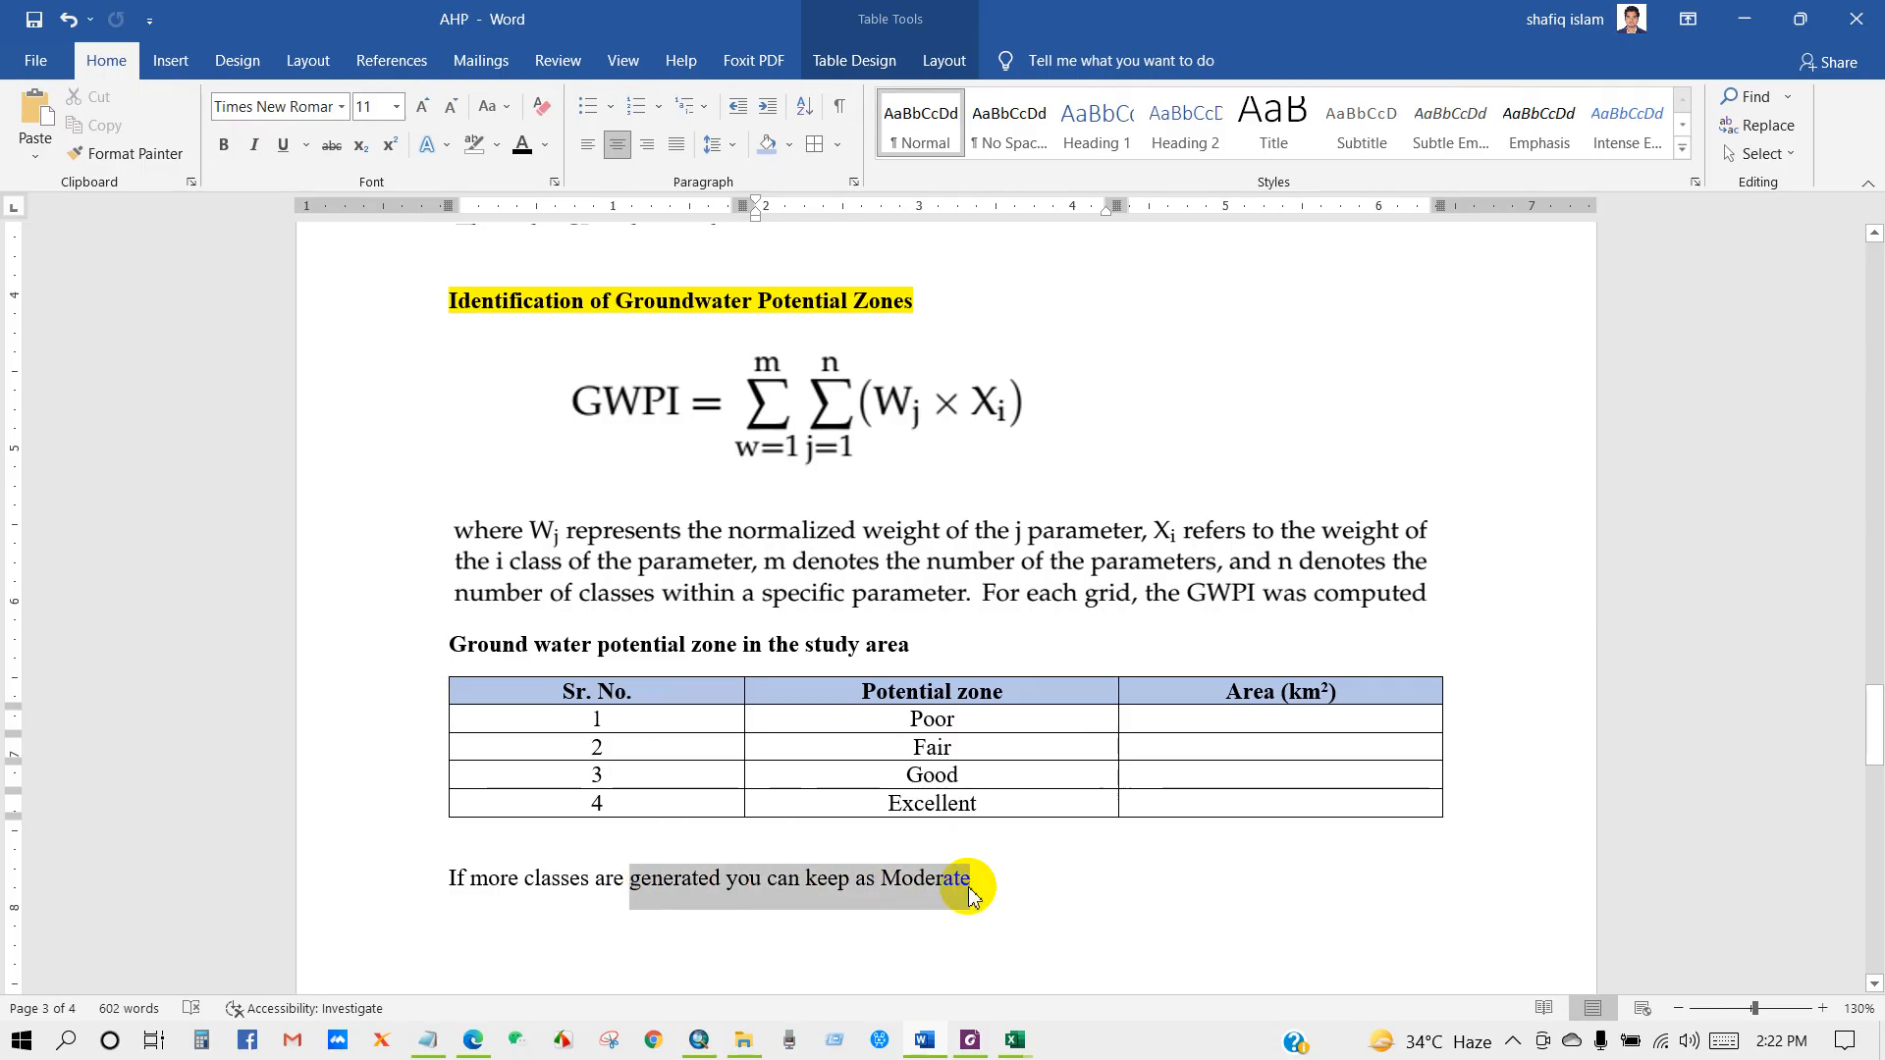
pyautogui.moveTo(449, 873); pyautogui.dragTo(981, 884)
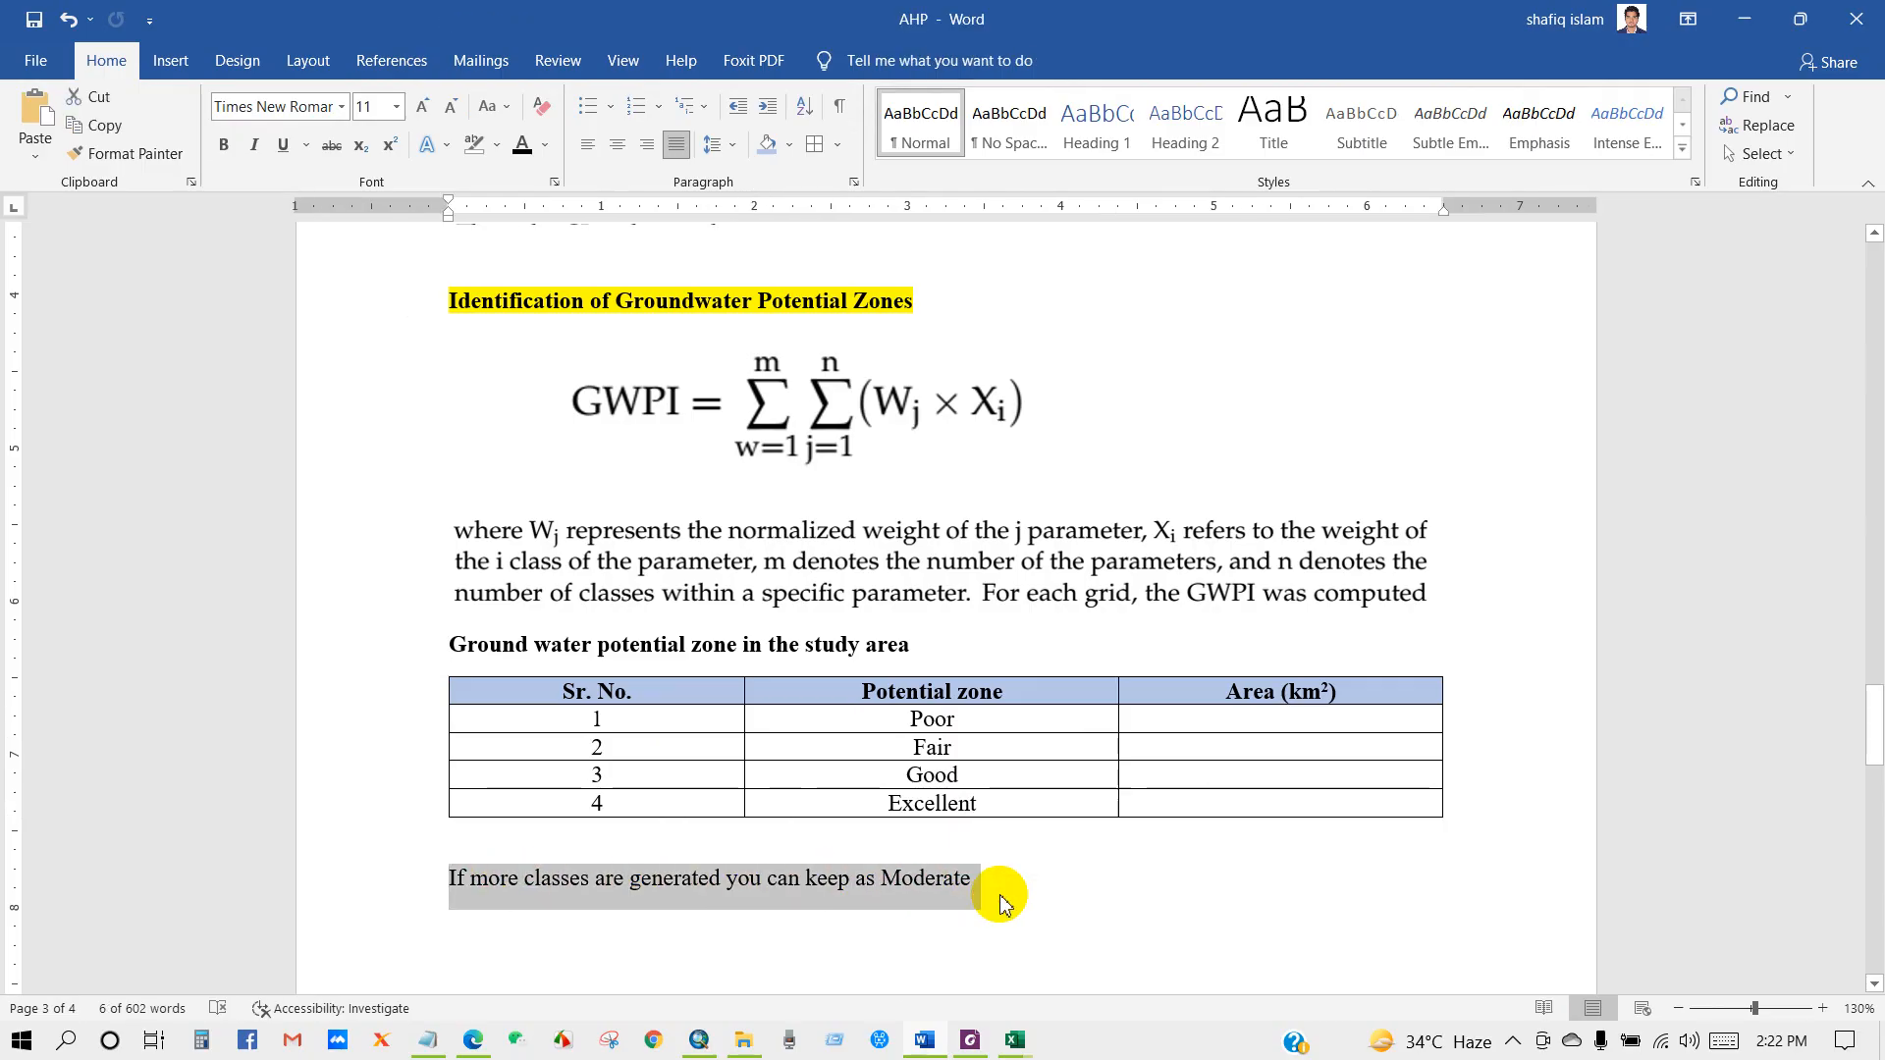
pyautogui.click(1001, 902)
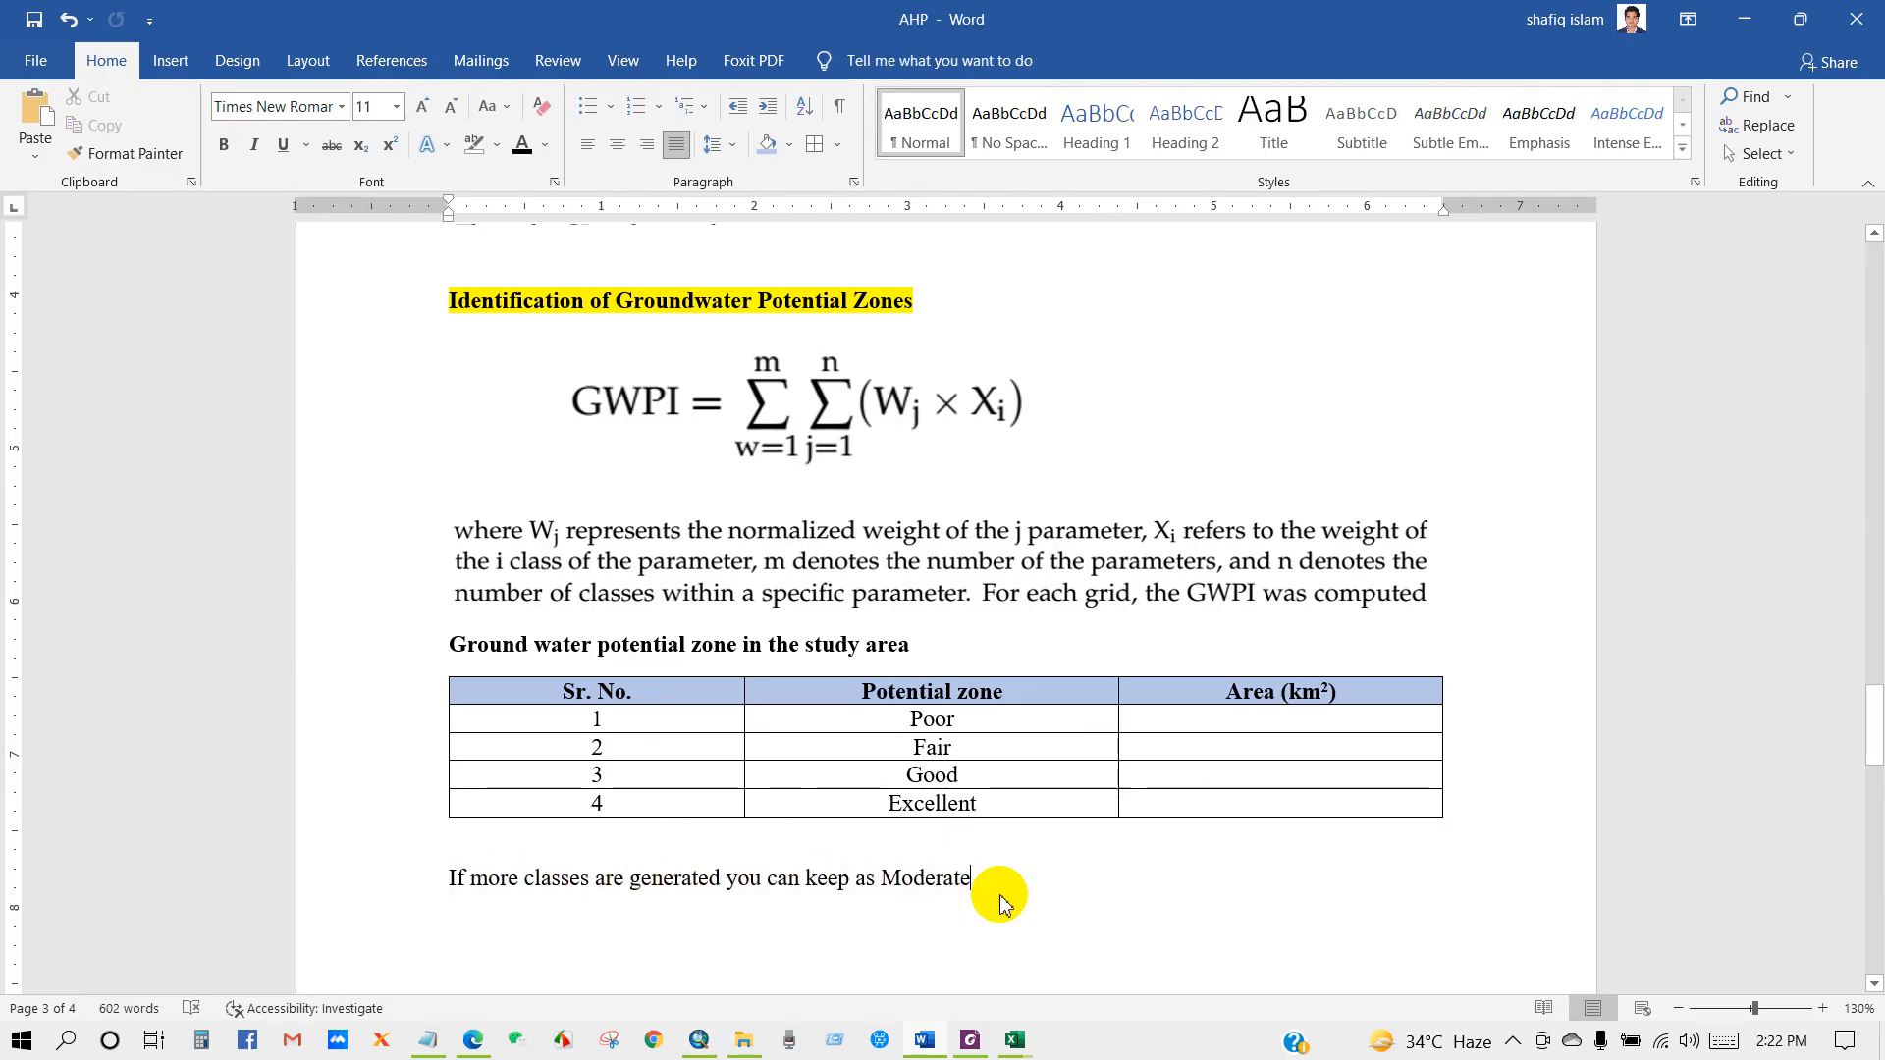
# Switch to ArcMap and label the Ground Water Potential zone classes 5 to 1 as Excellent, Good, Moderate, Fair and Poor
pyautogui.click(698, 1038)
pyautogui.click(91, 362)
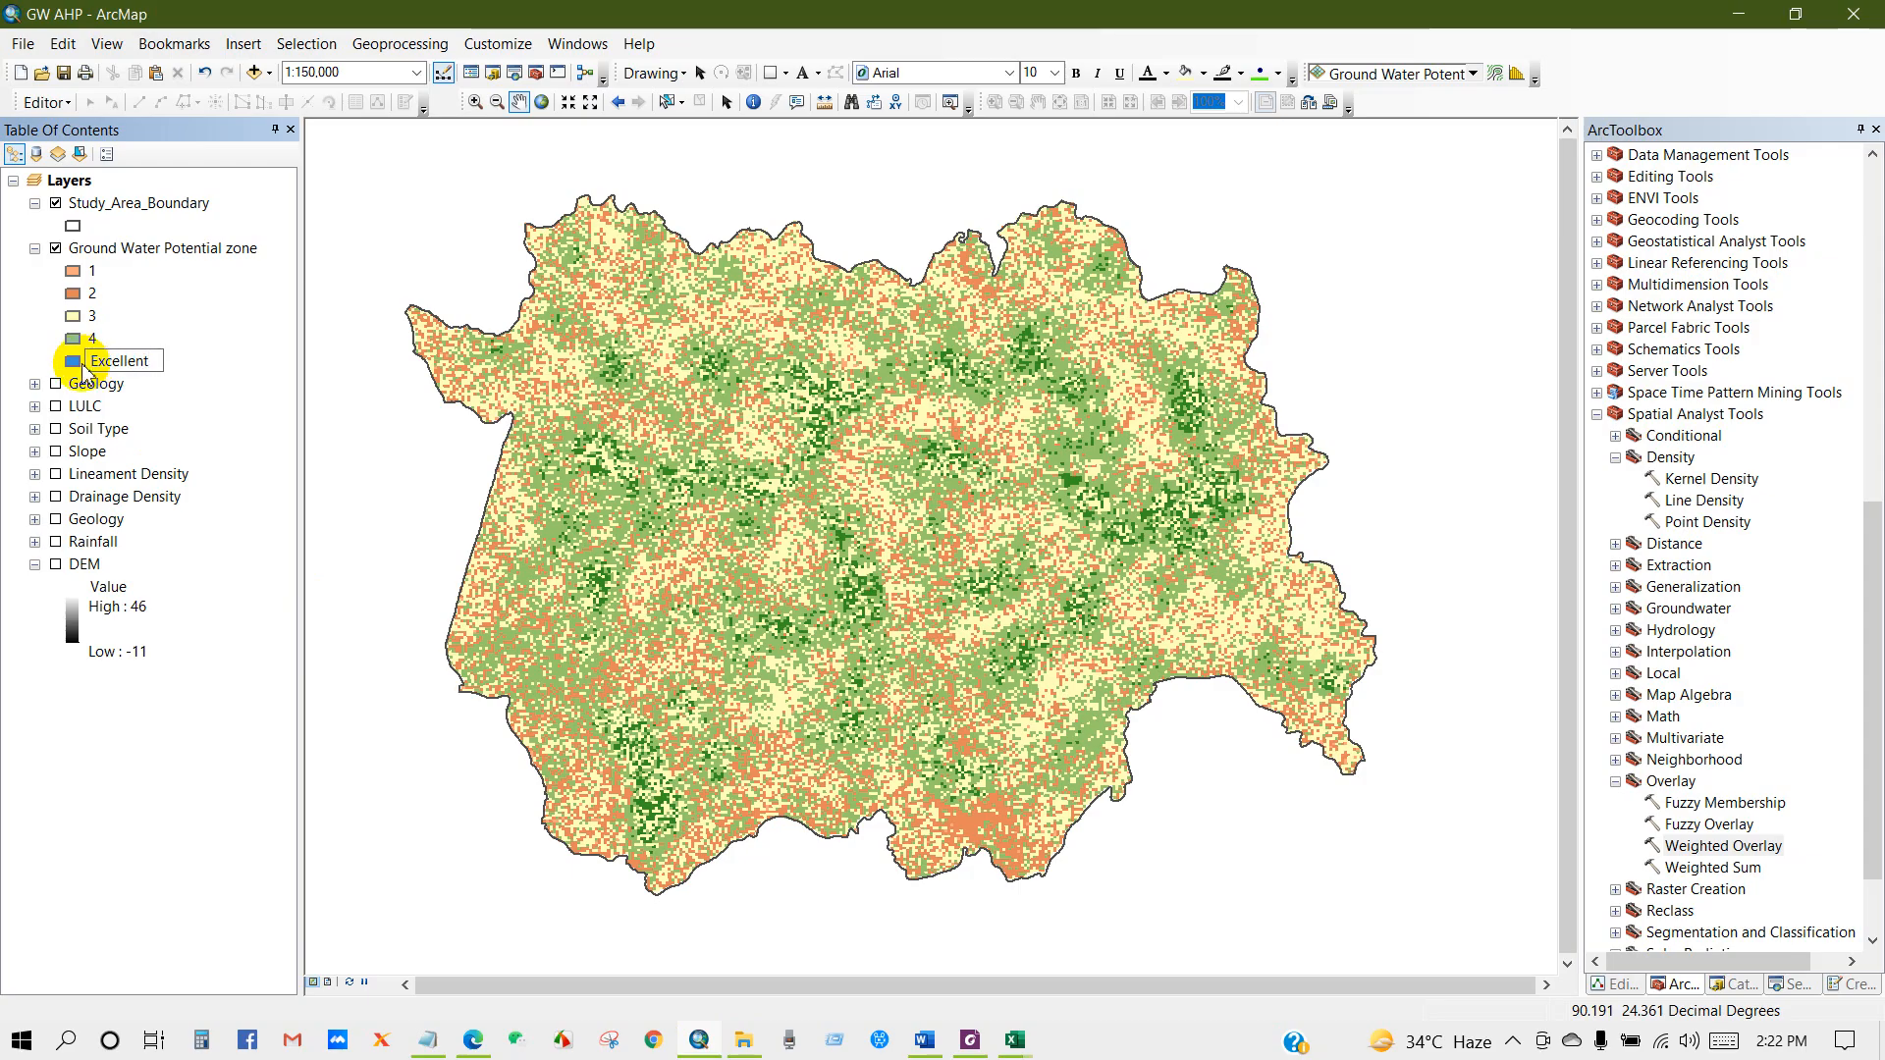
pyautogui.press('Return')
pyautogui.click(93, 273)
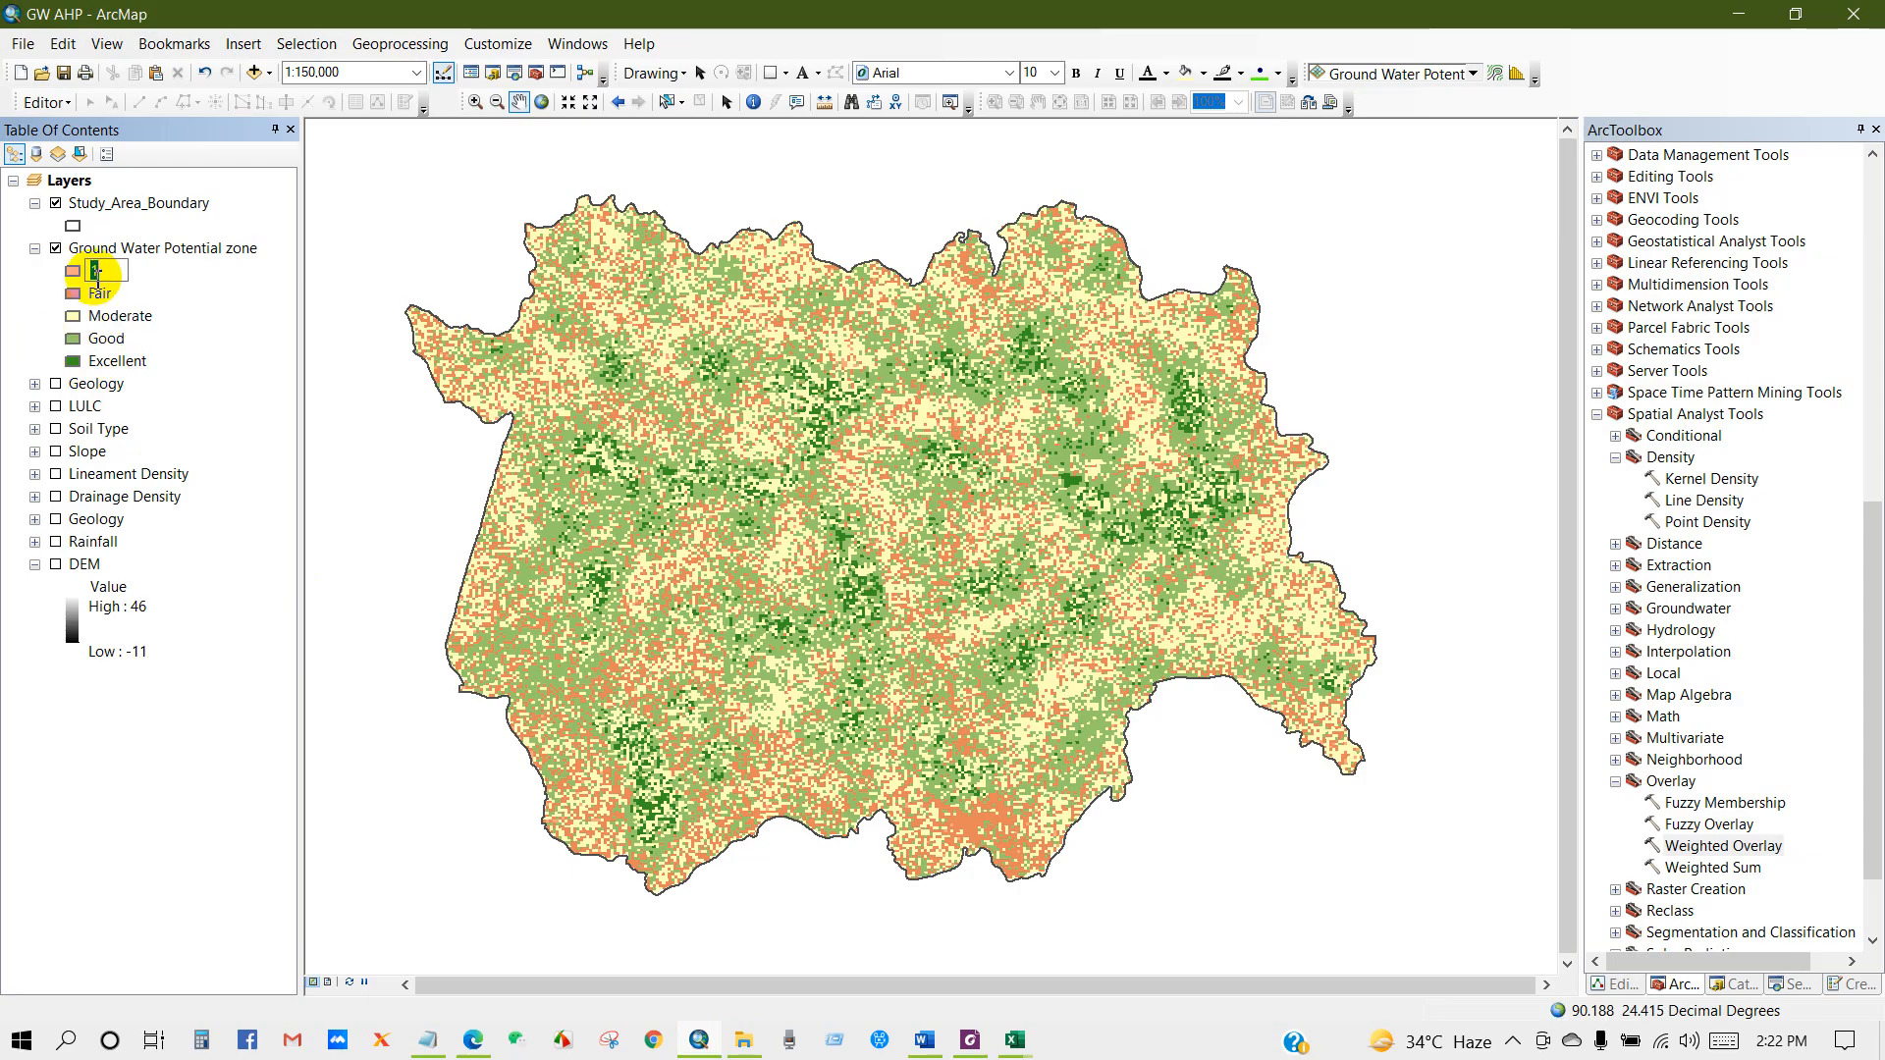
pyautogui.write('Poor')
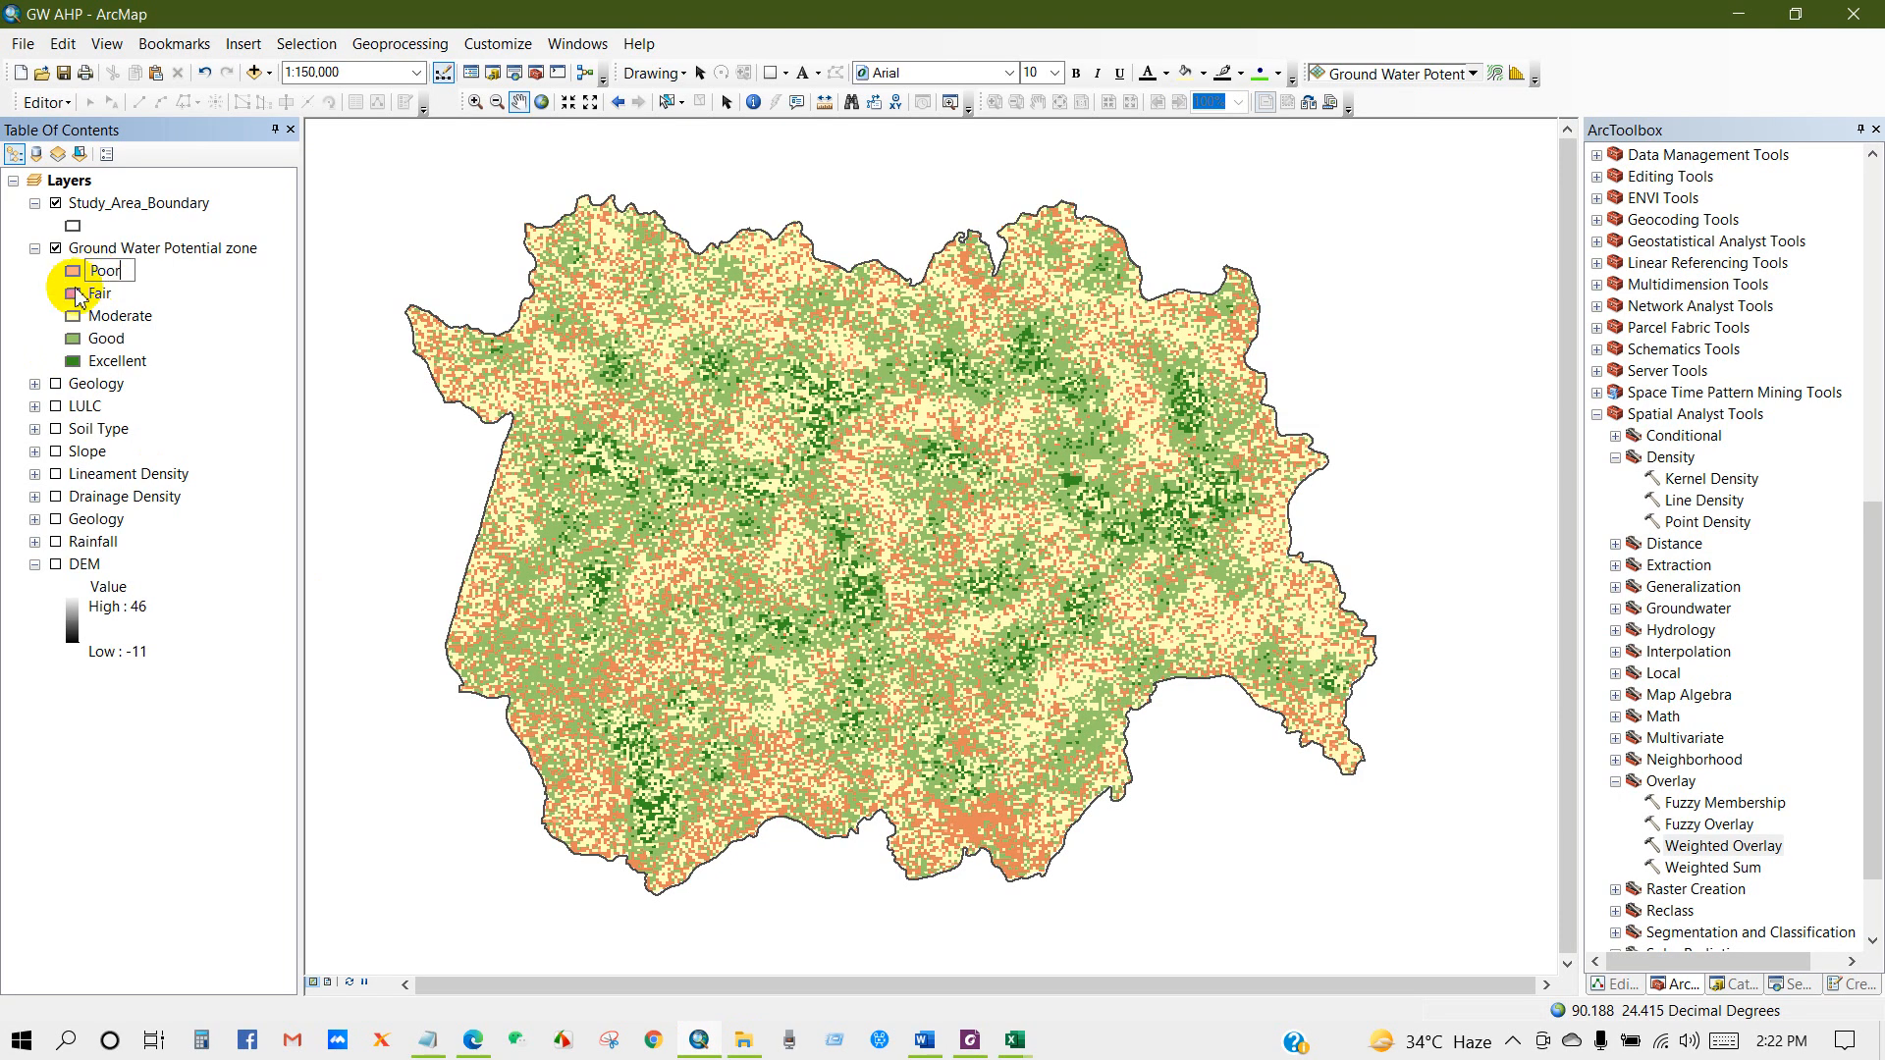
# Finish labelling the lowest class of the Ground Water Potential zone layer as Poor
pyautogui.press('Return')
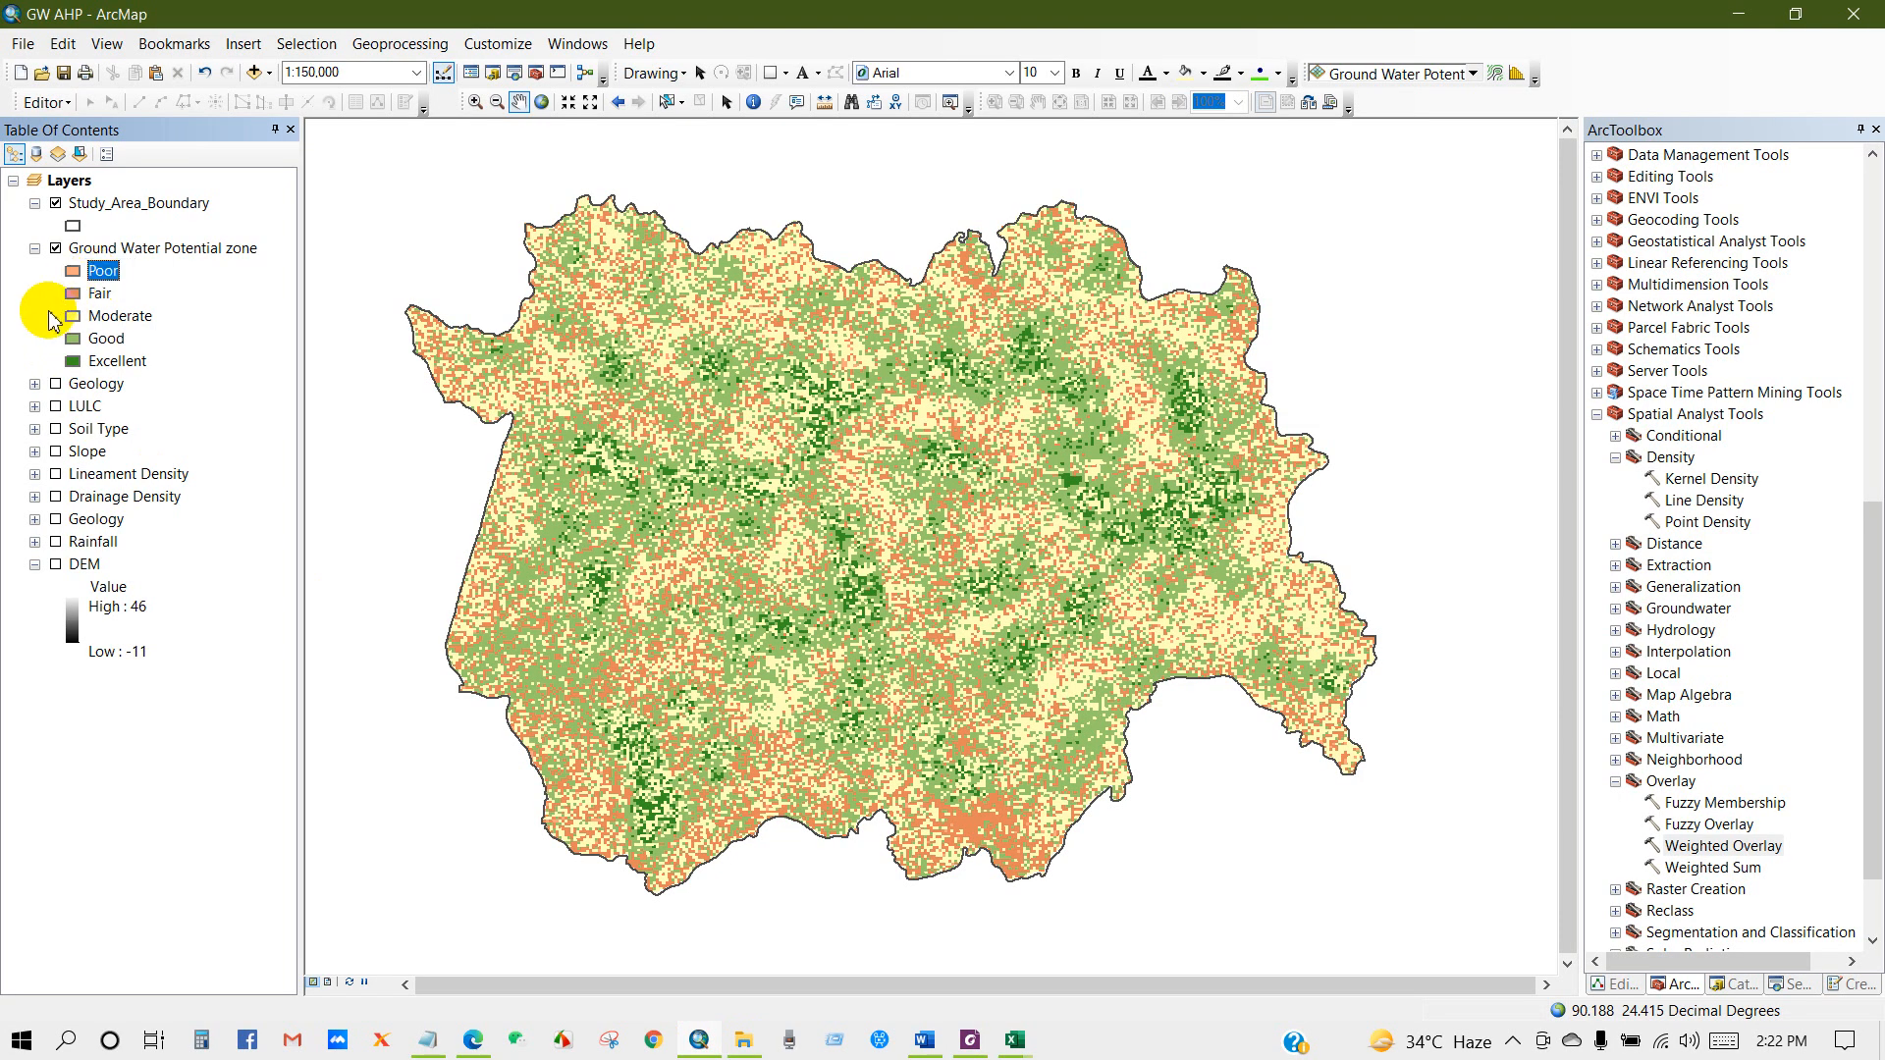
pyautogui.moveTo(849, 530); pyautogui.dragTo(858, 551)
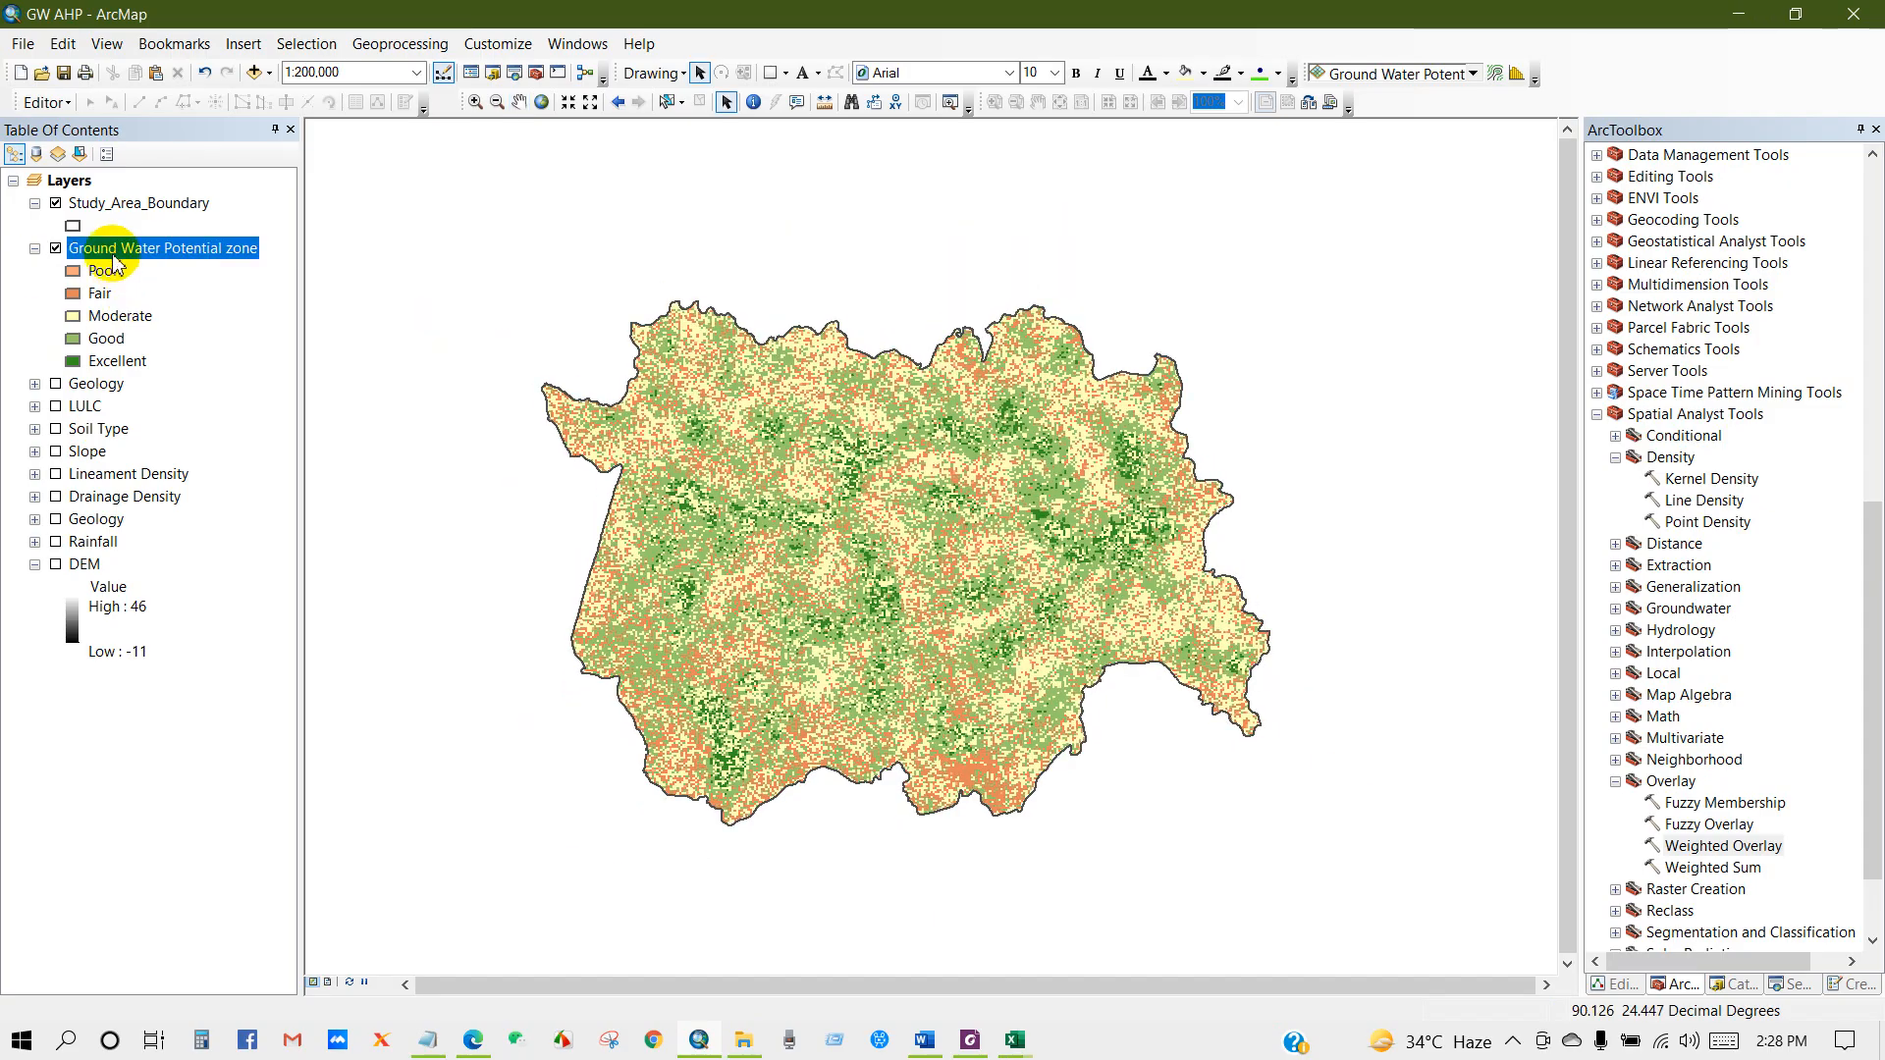
# Add a Float field named "Area-sq_km" to the attribute table of the Ground Water Potential zone layer
pyautogui.rightClick(138, 248)
pyautogui.click(159, 307)
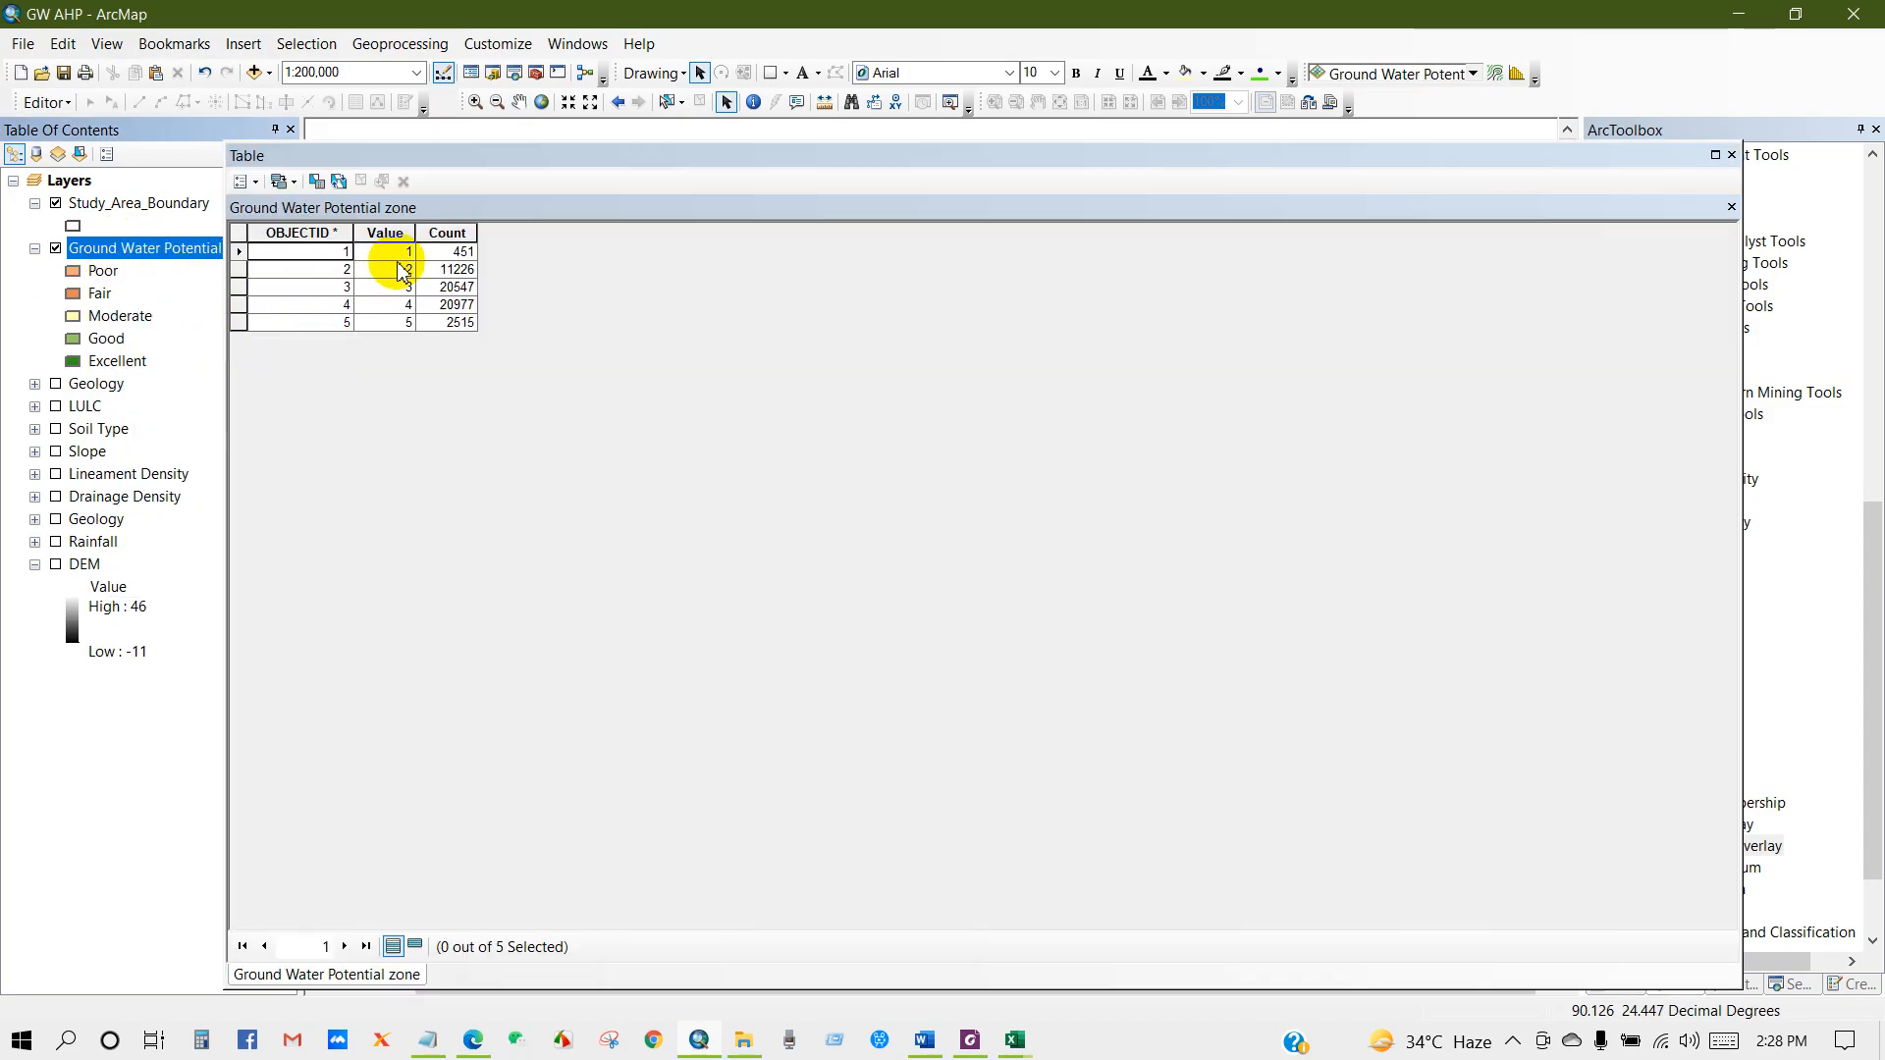
pyautogui.click(248, 180)
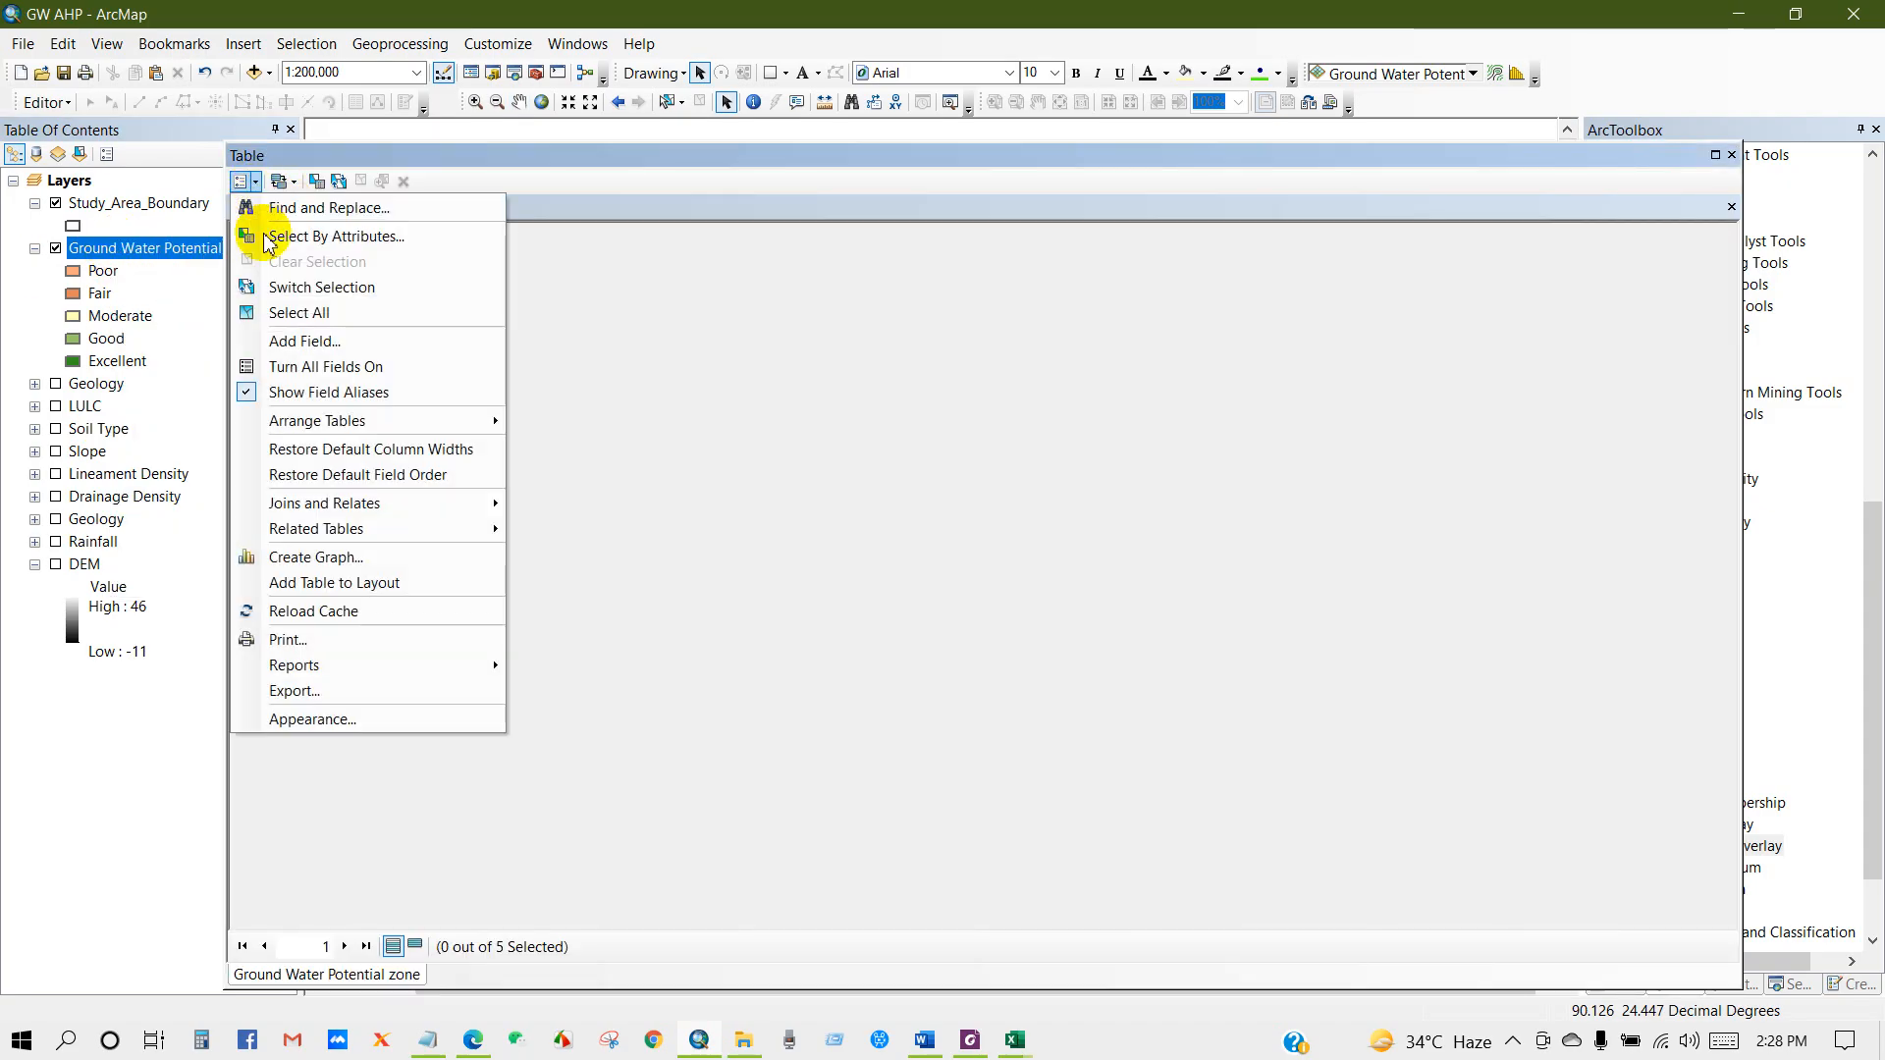
pyautogui.click(295, 342)
pyautogui.write('Area-sq_km')
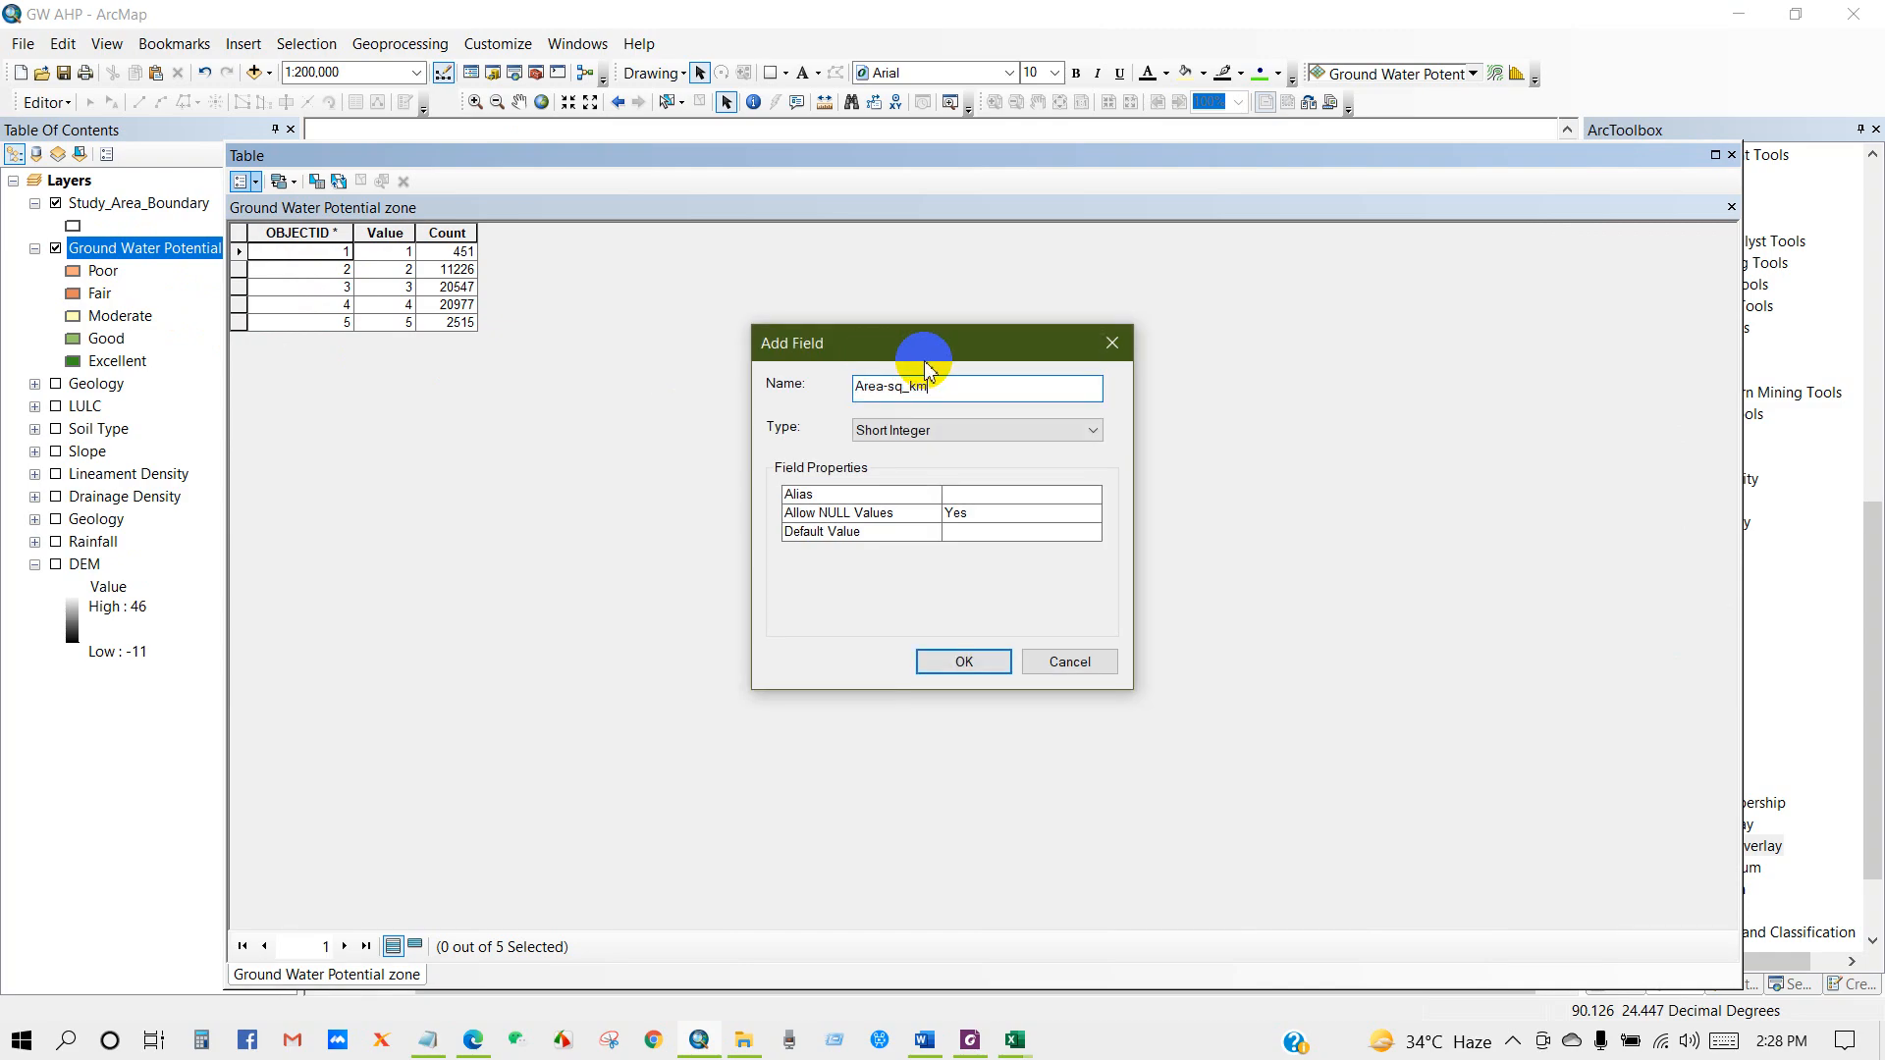
pyautogui.click(943, 428)
pyautogui.click(873, 483)
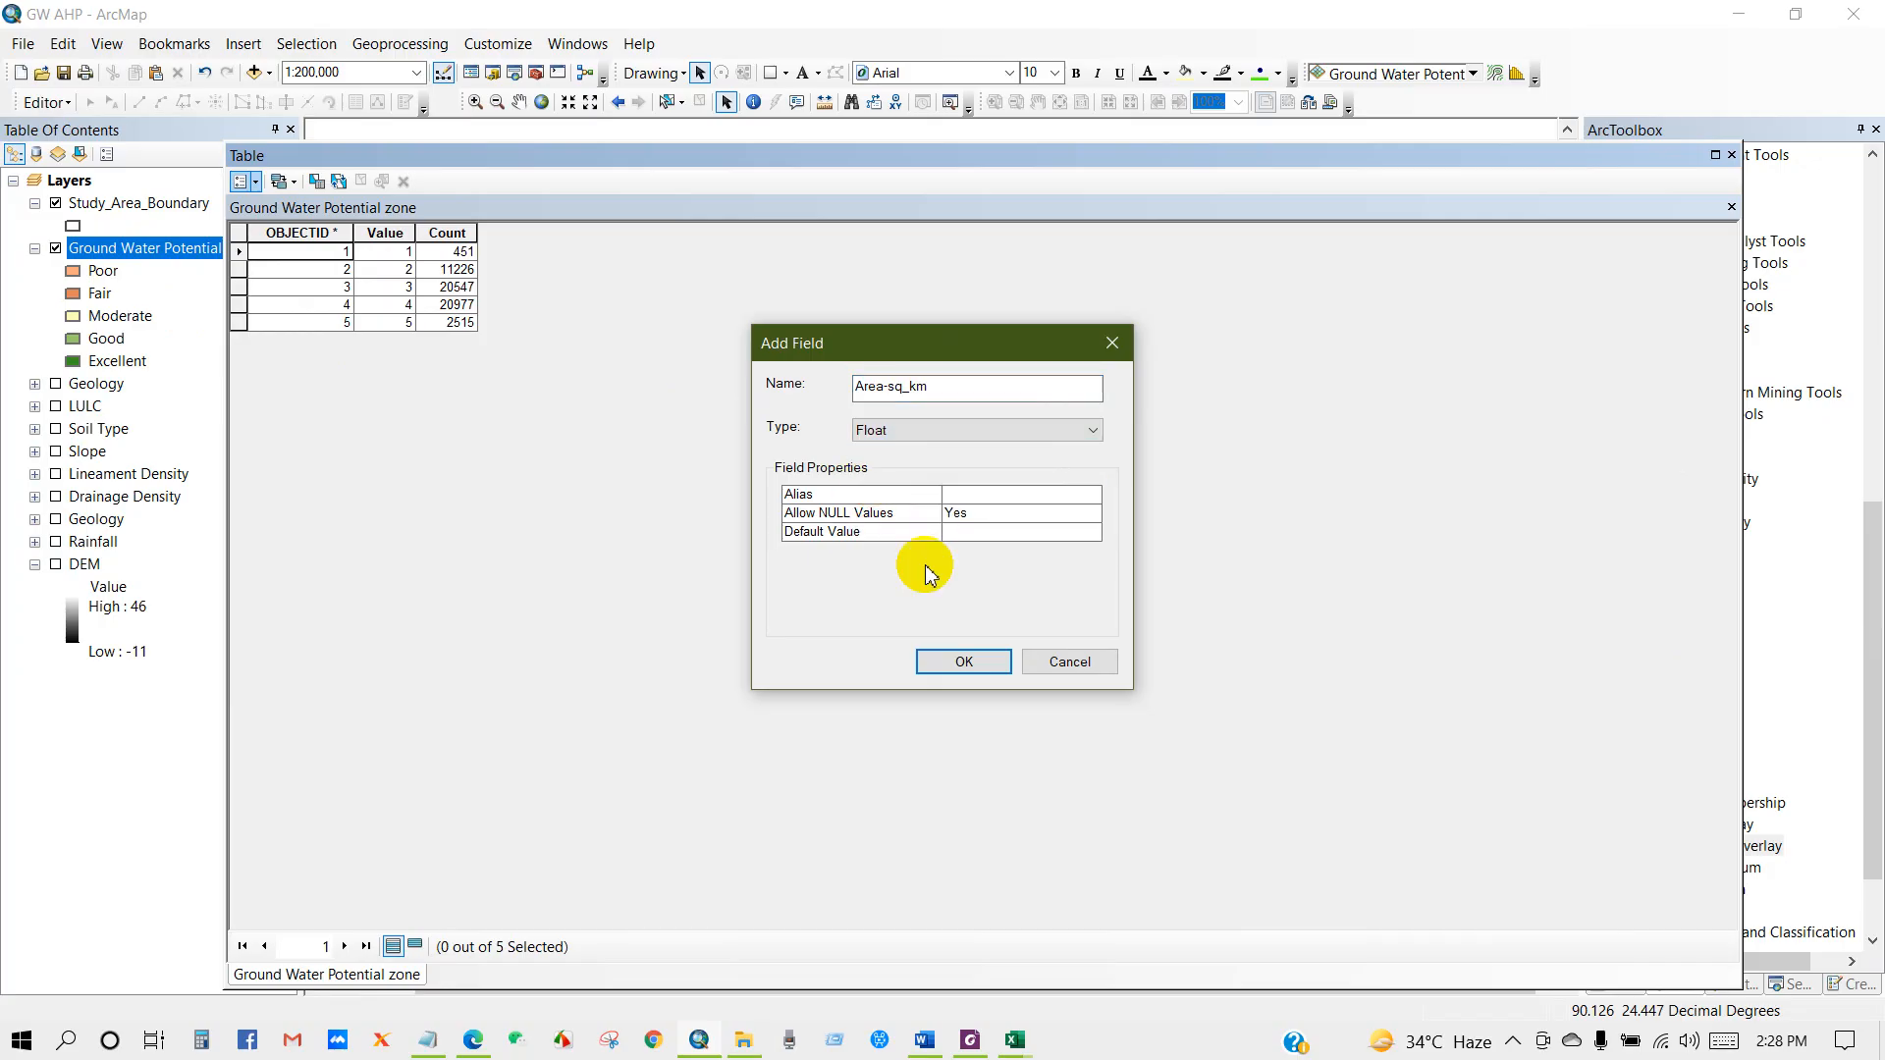
pyautogui.click(960, 661)
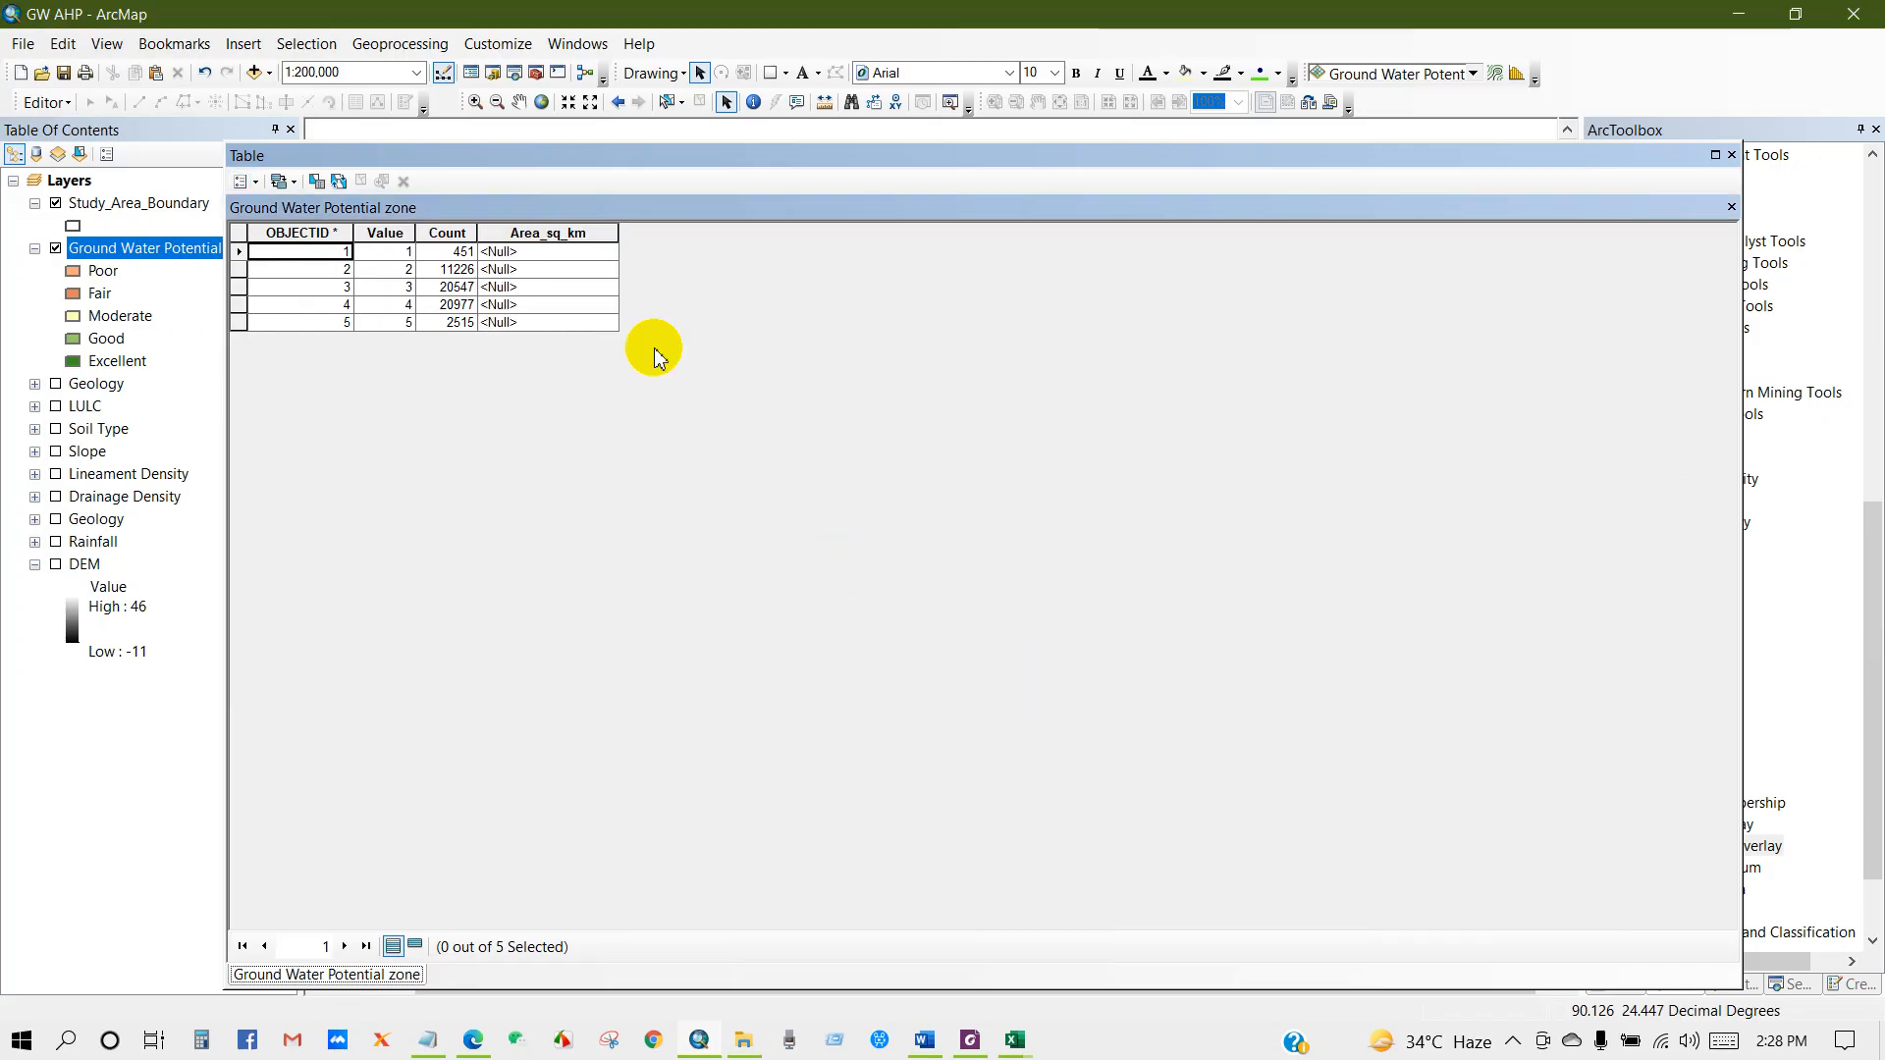
# Calculate the new area field with the Field Calculator expression [Count] *89 *89 /1000000
pyautogui.rightClick(551, 234)
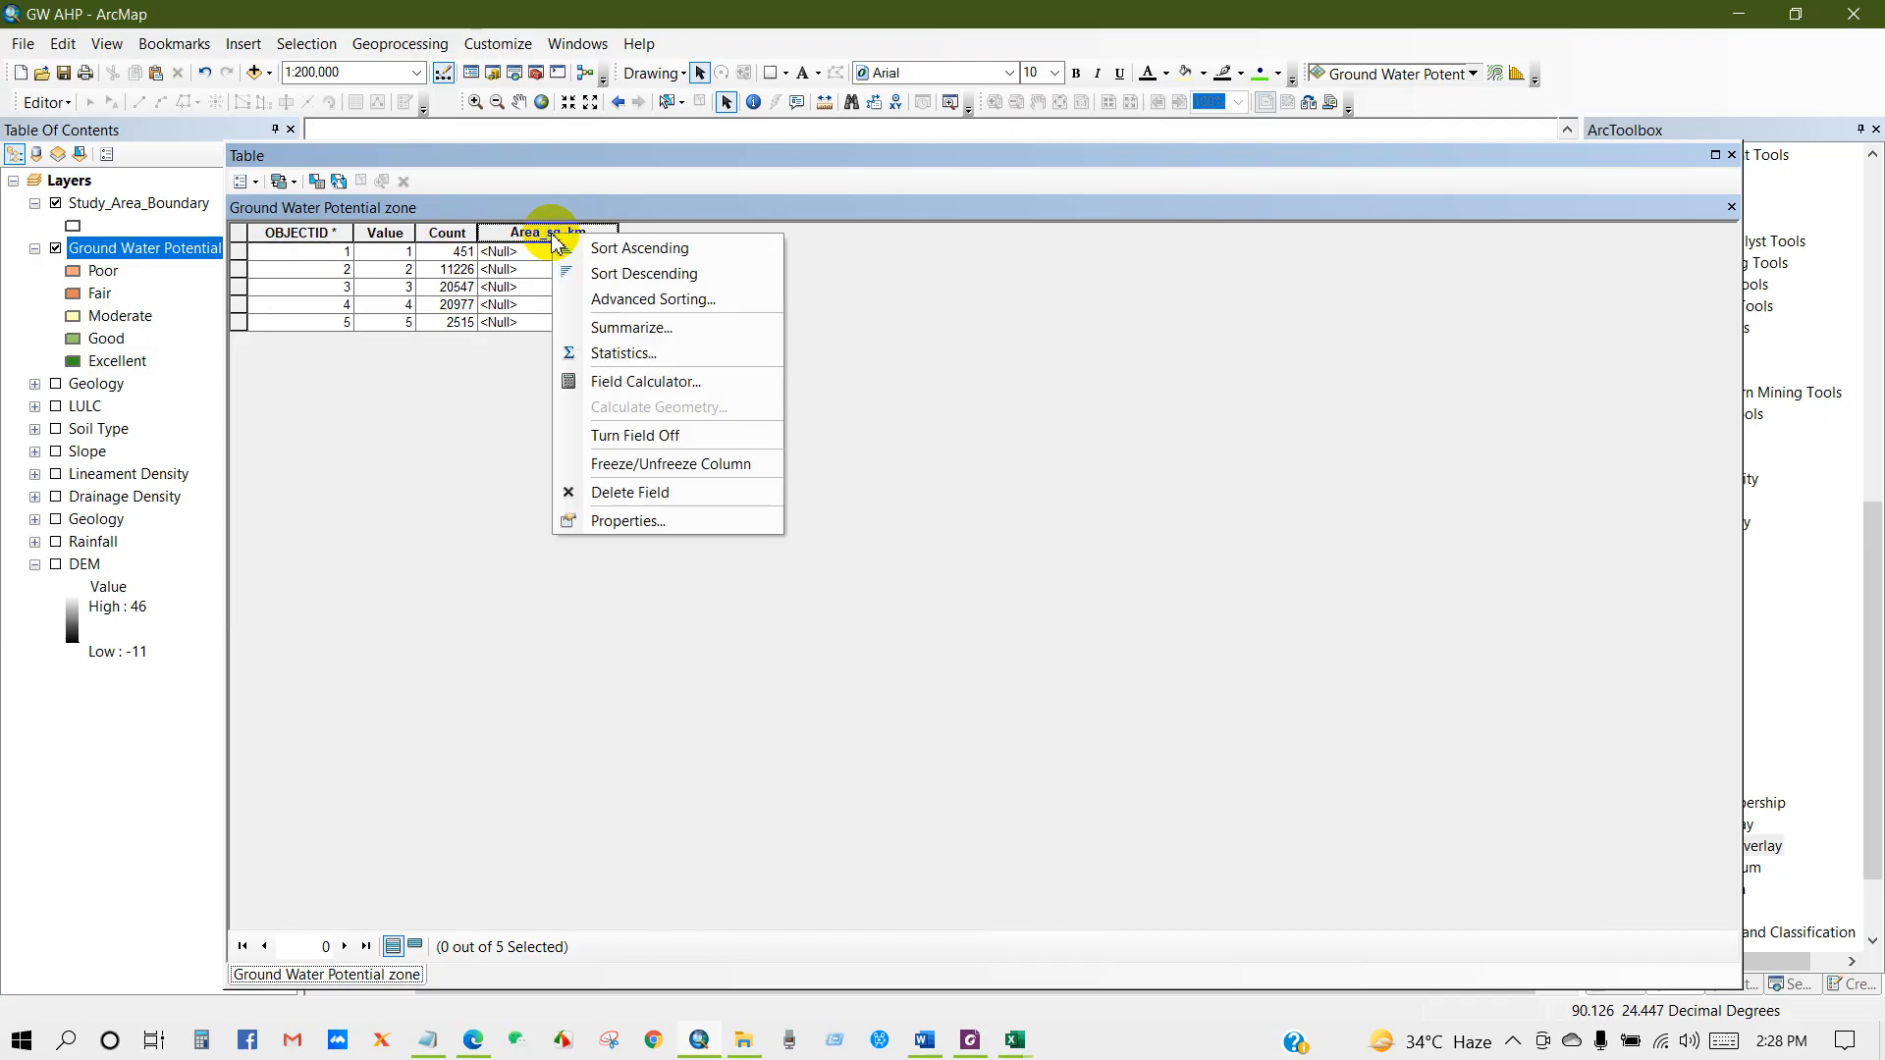
pyautogui.click(601, 380)
pyautogui.click(868, 571)
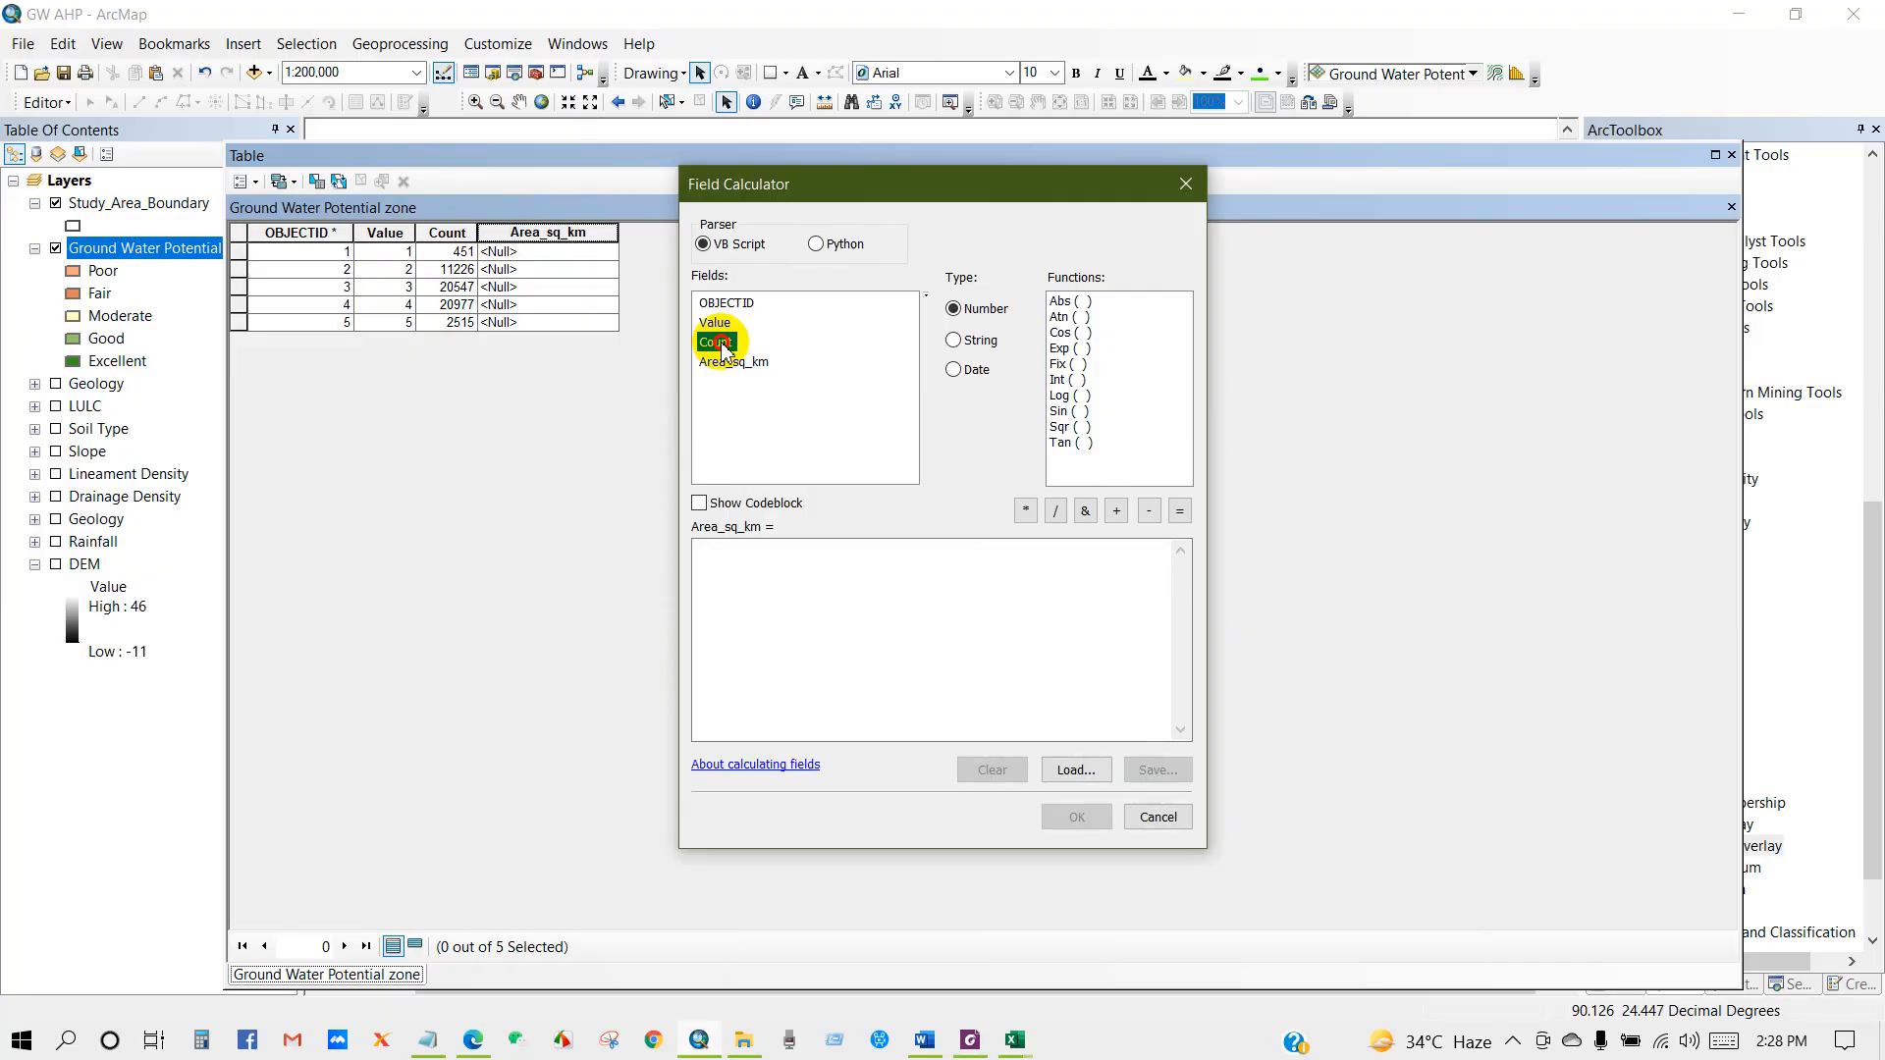
pyautogui.doubleClick(721, 344)
pyautogui.click(1025, 511)
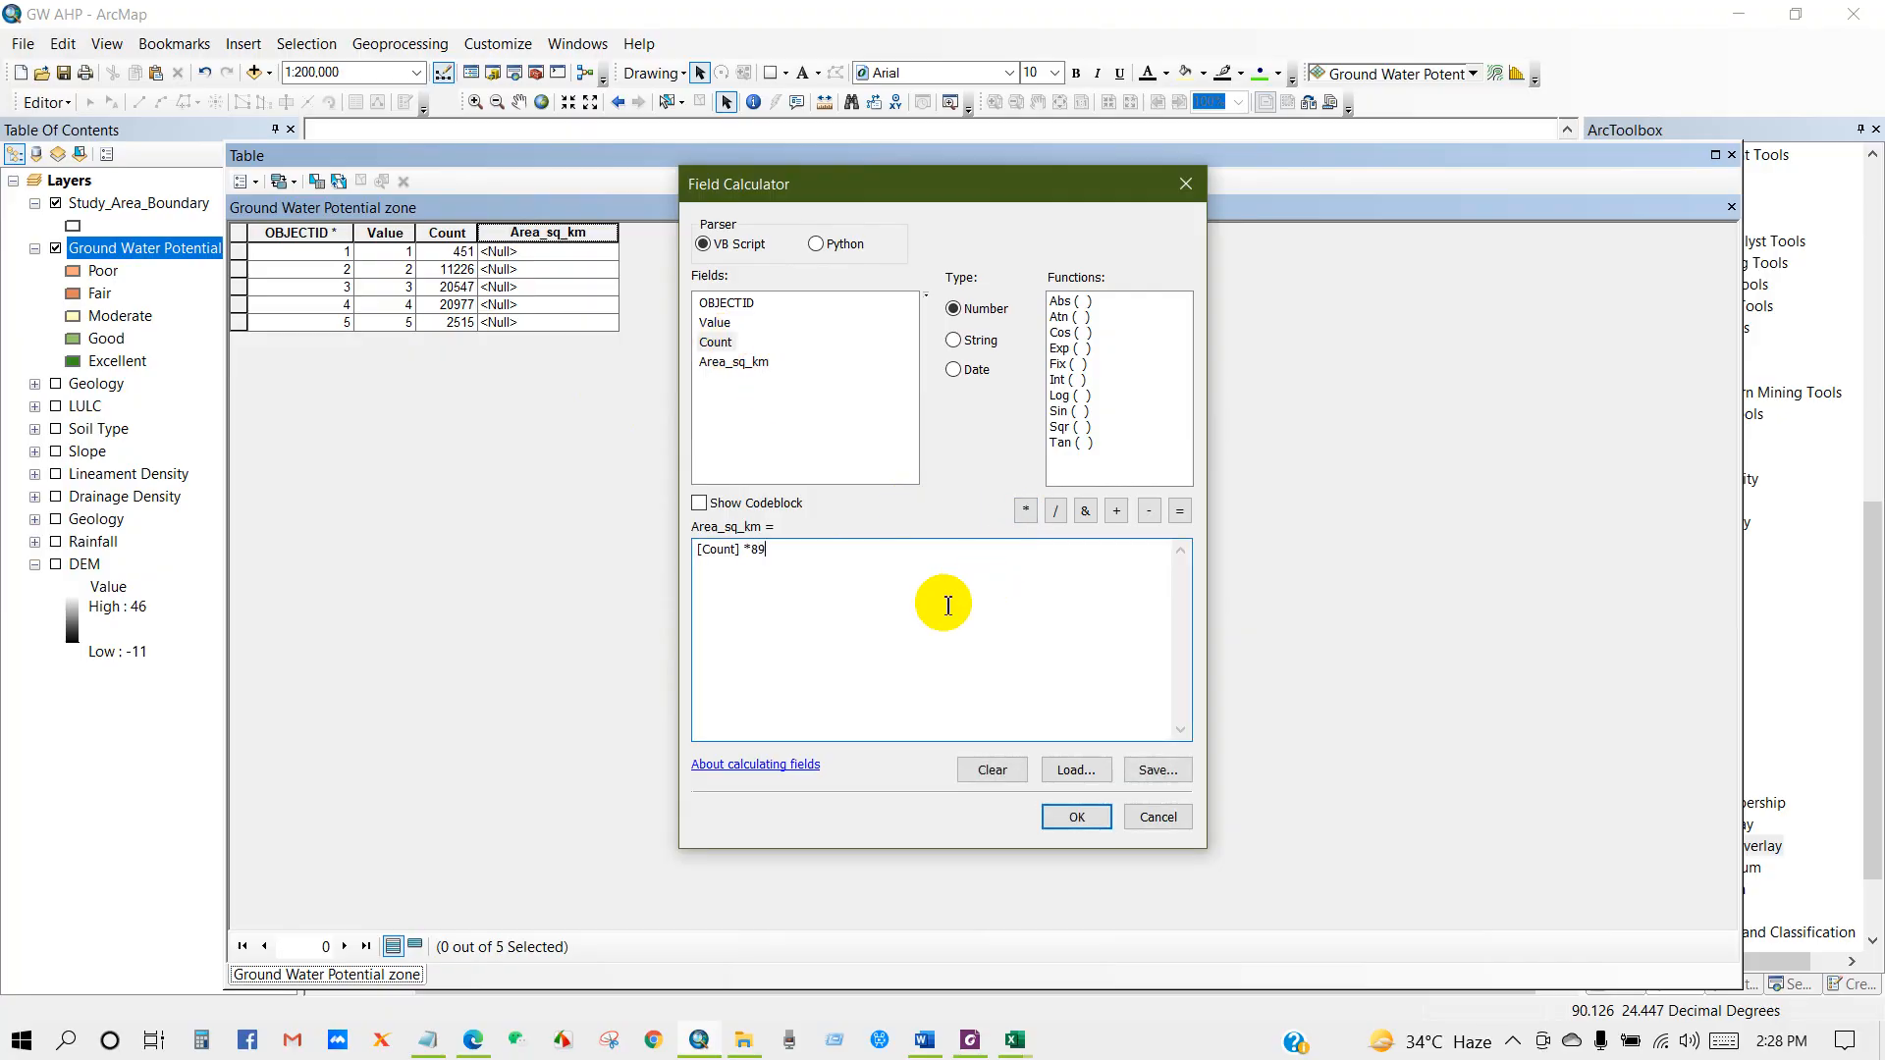
pyautogui.click(1026, 511)
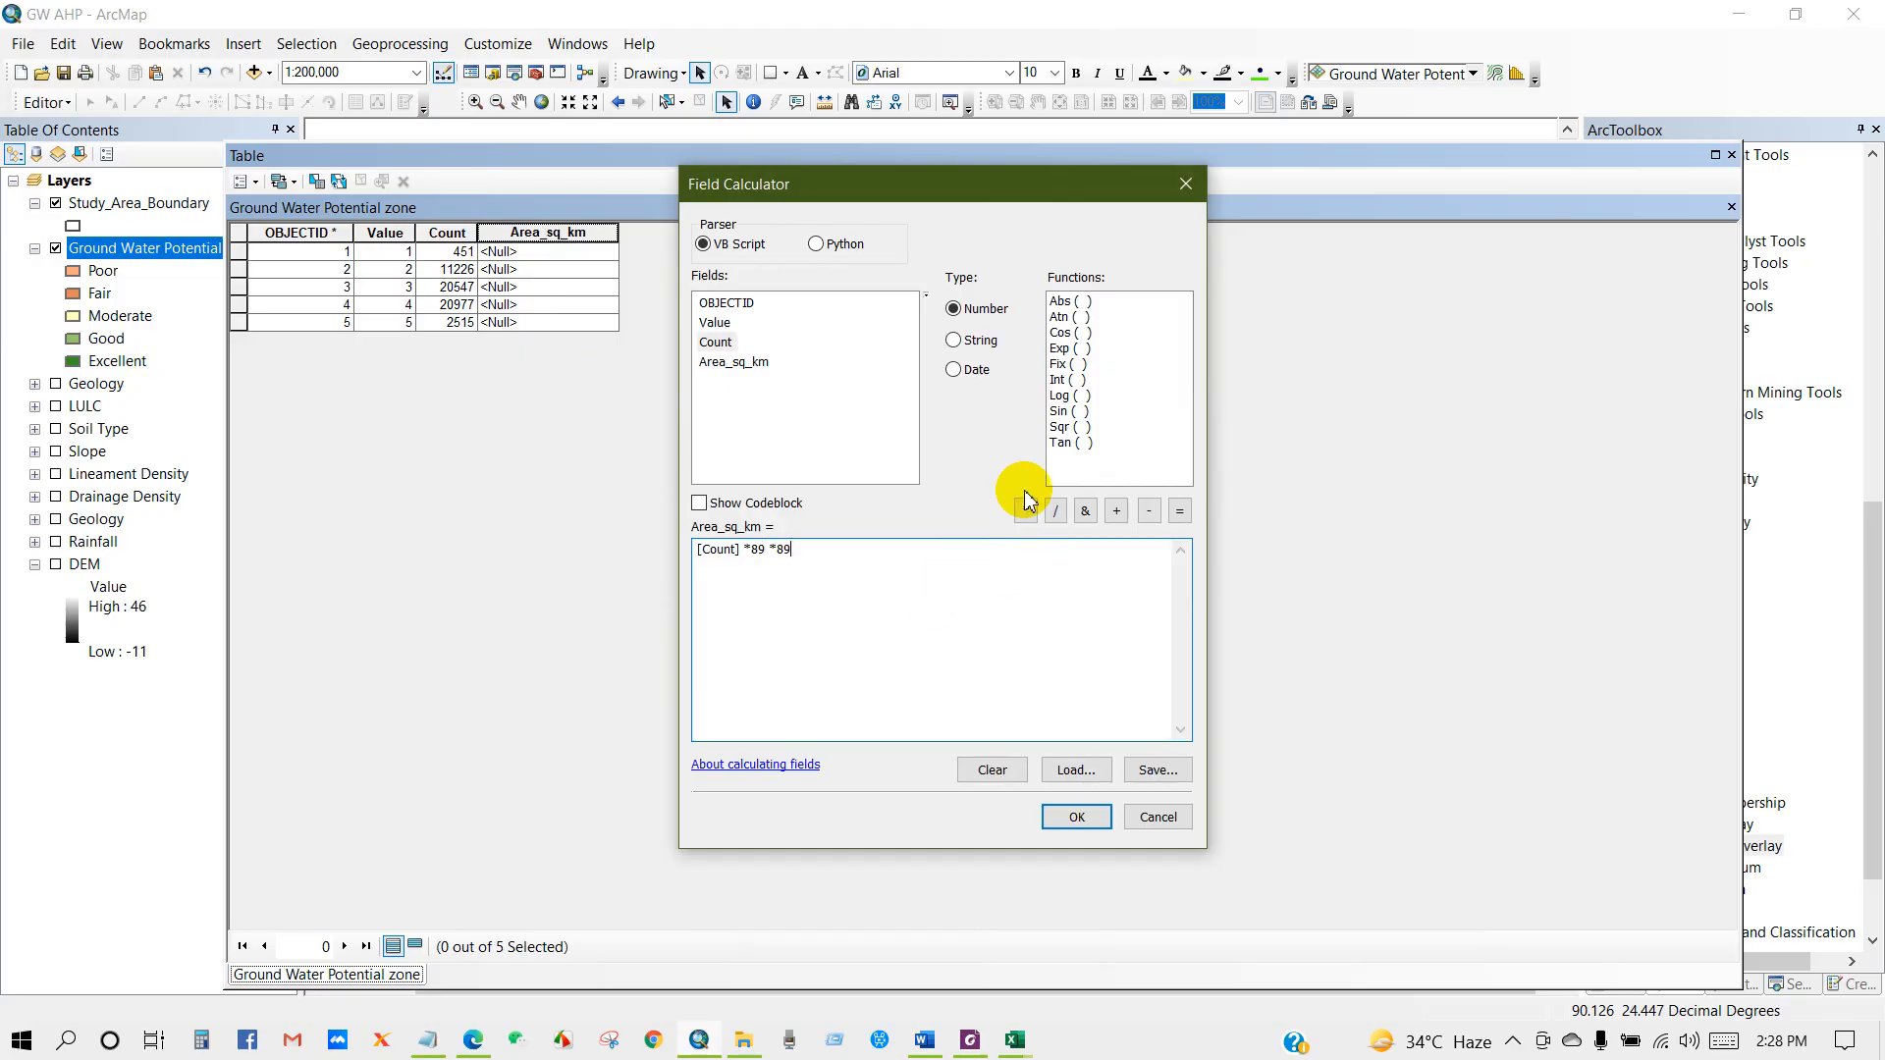
pyautogui.click(1055, 510)
pyautogui.write('1000000')
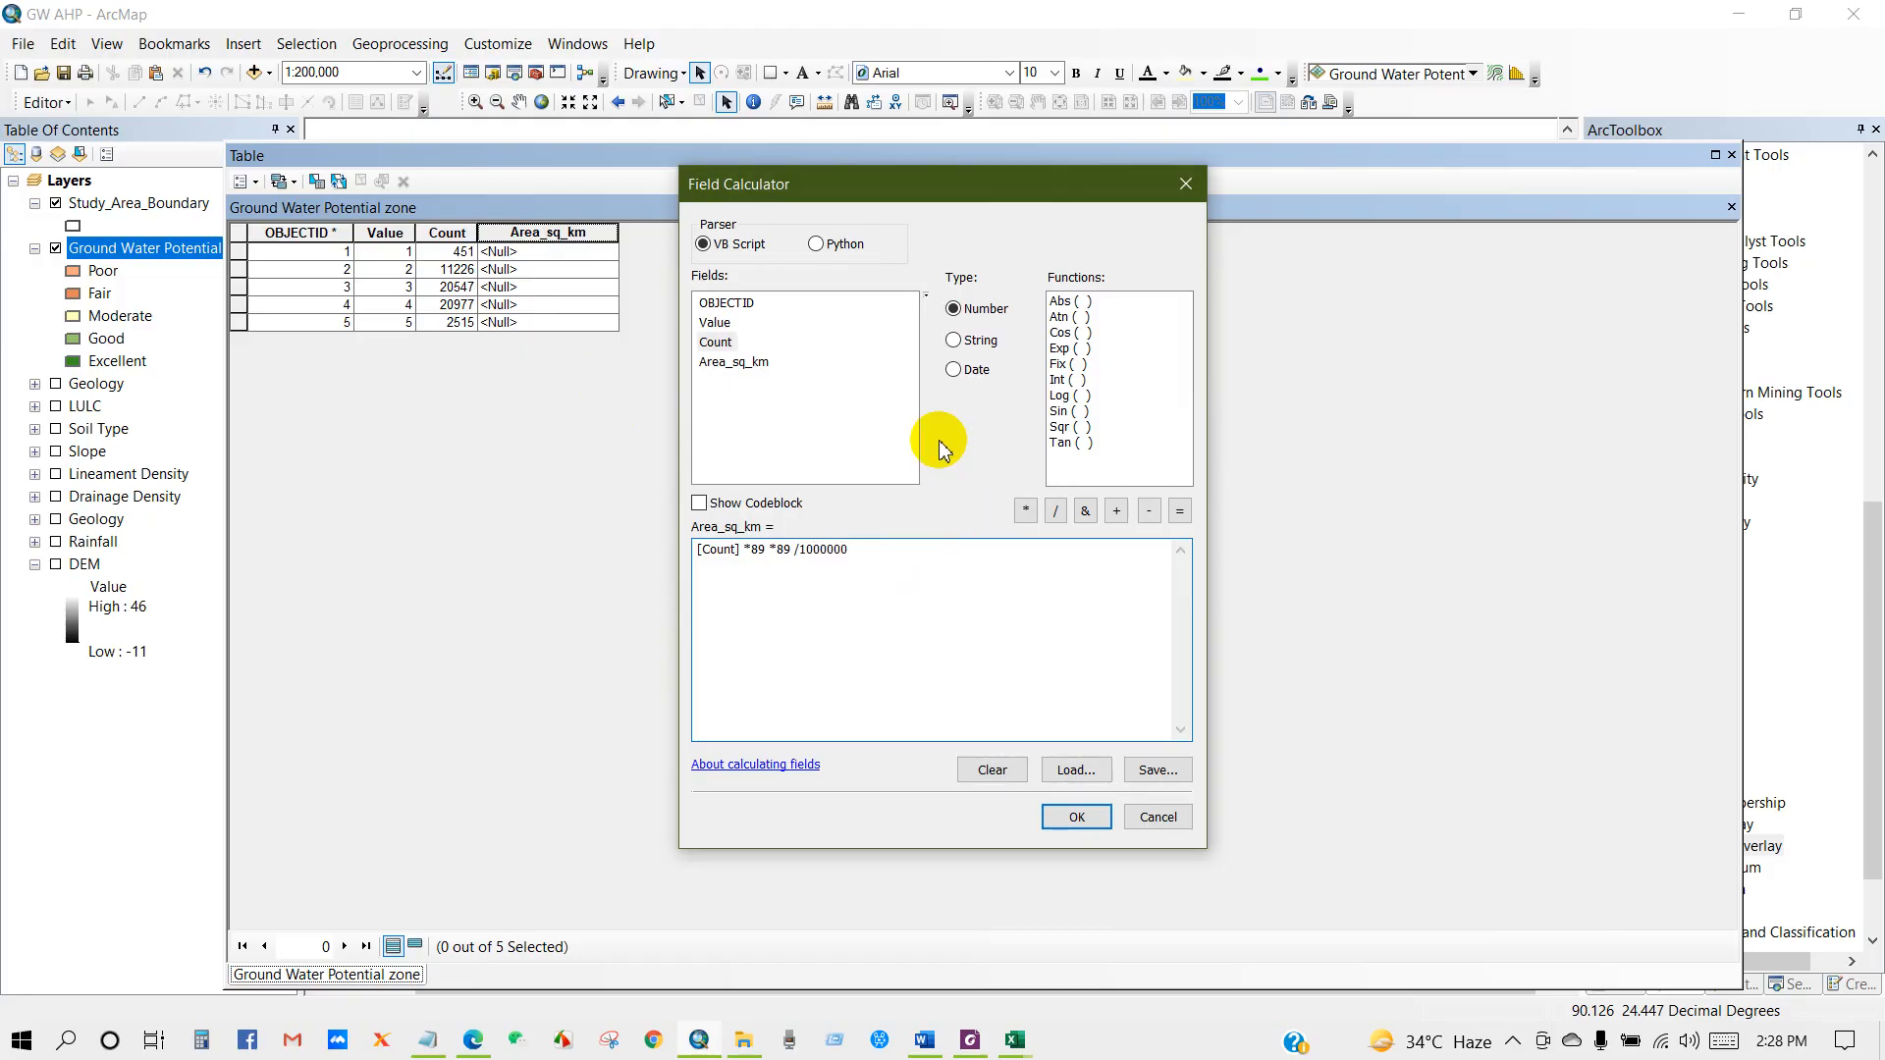
pyautogui.moveTo(757, 553); pyautogui.dragTo(783, 553)
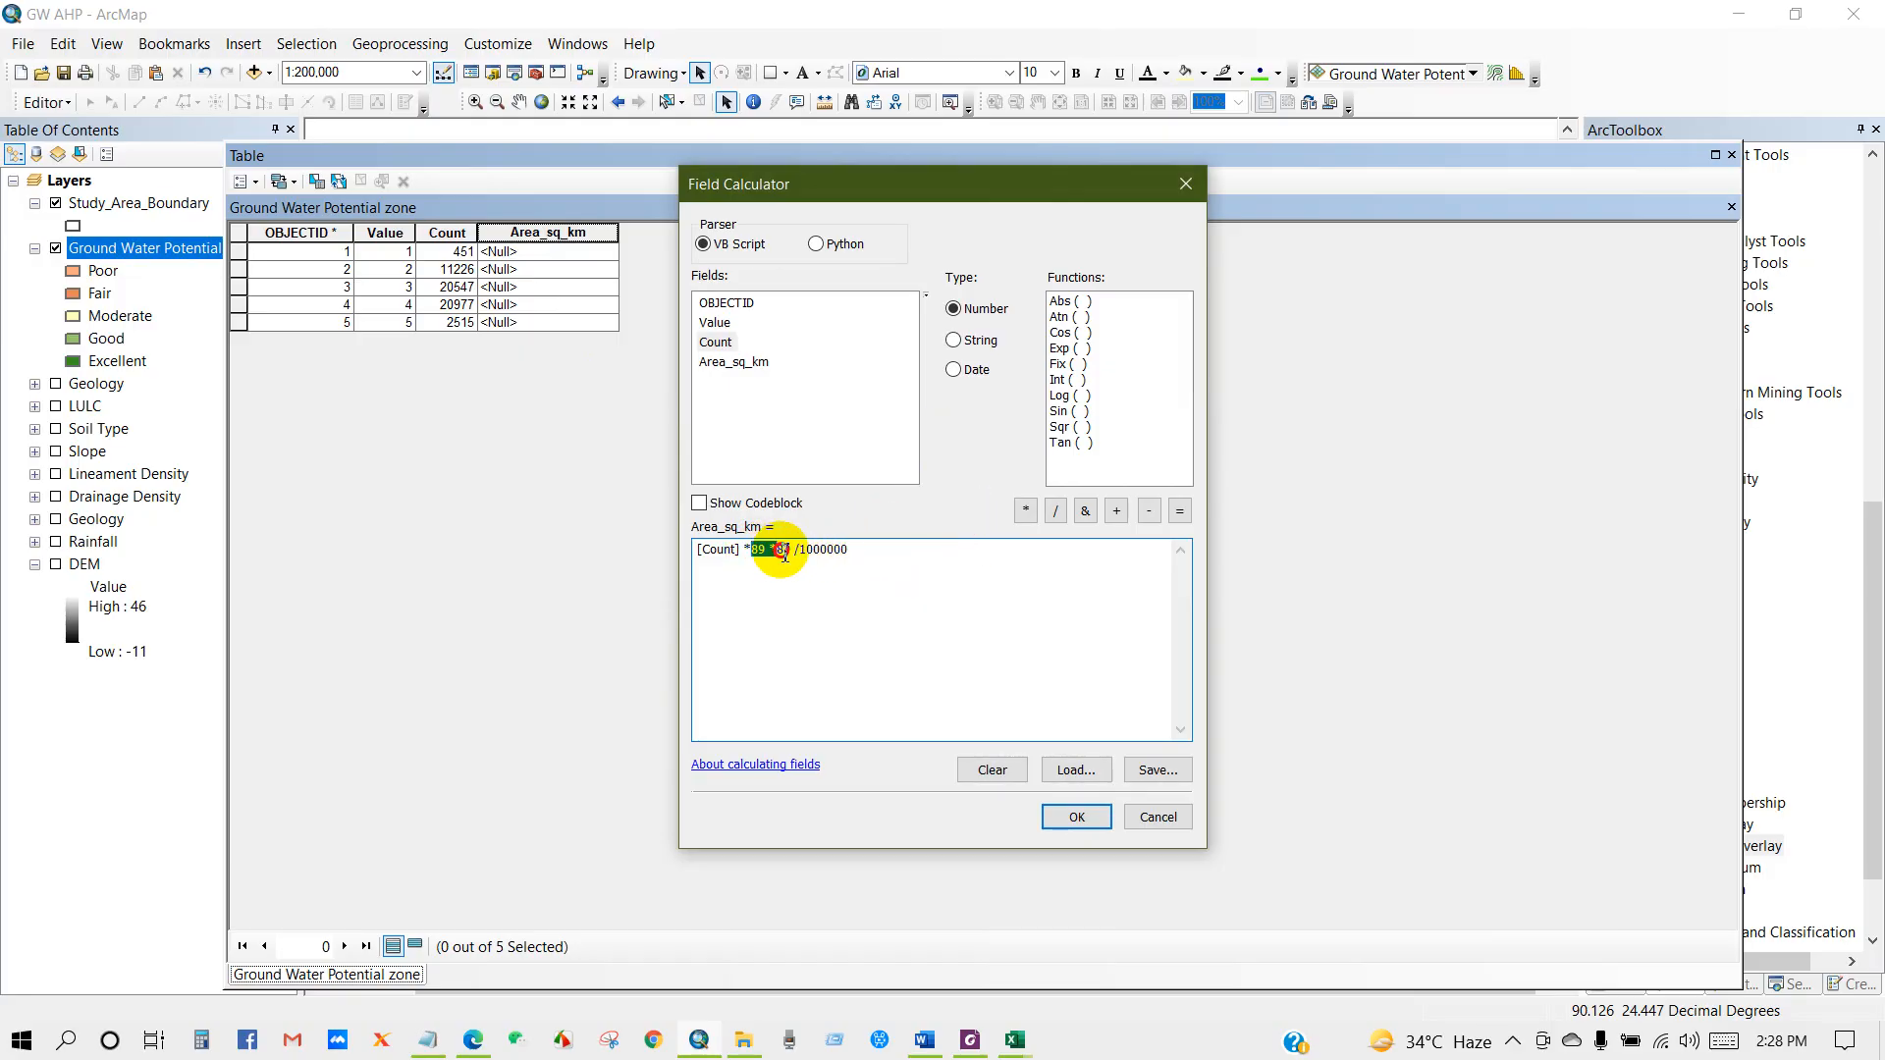
pyautogui.click(791, 553)
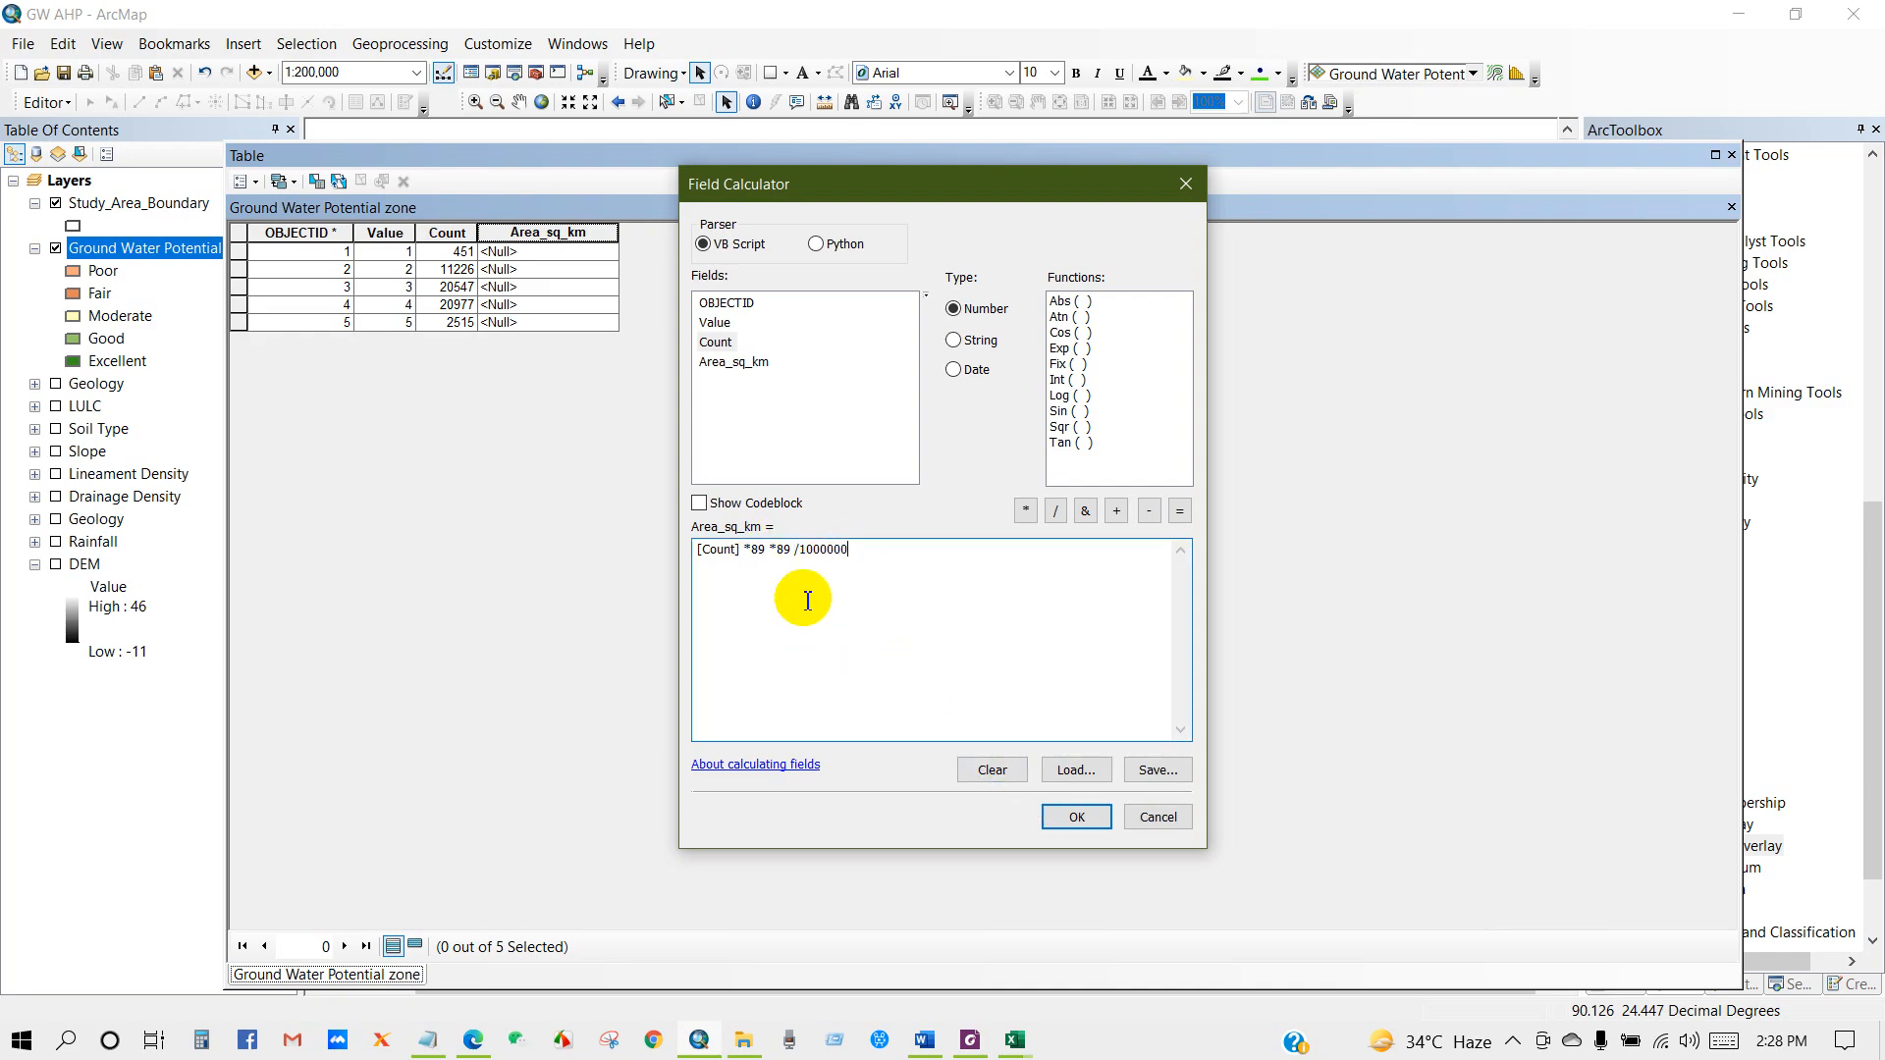
pyautogui.click(1073, 819)
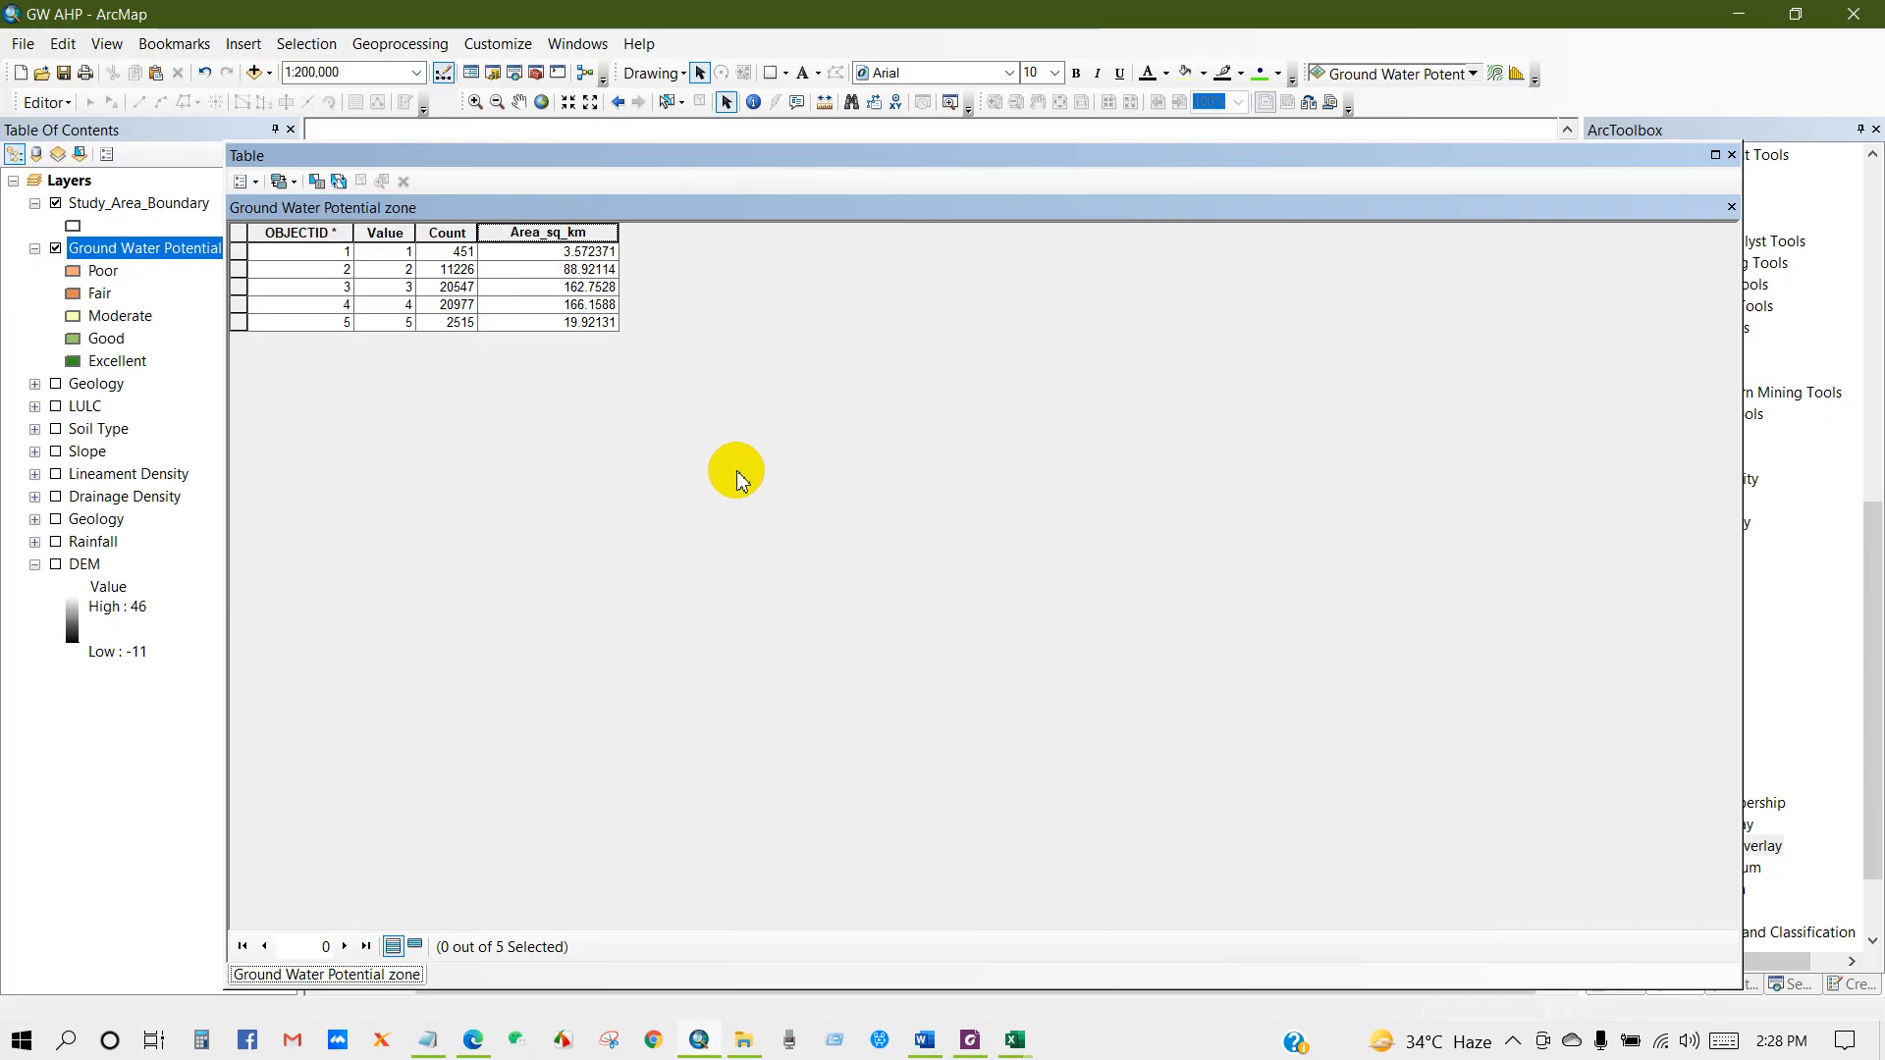
# Switch to Word to review the Area (km²) column of the potential zone table, then return to ArcMap and close the attribute table
pyautogui.click(924, 1039)
pyautogui.moveTo(1229, 731); pyautogui.dragTo(1241, 791)
pyautogui.click(1222, 800)
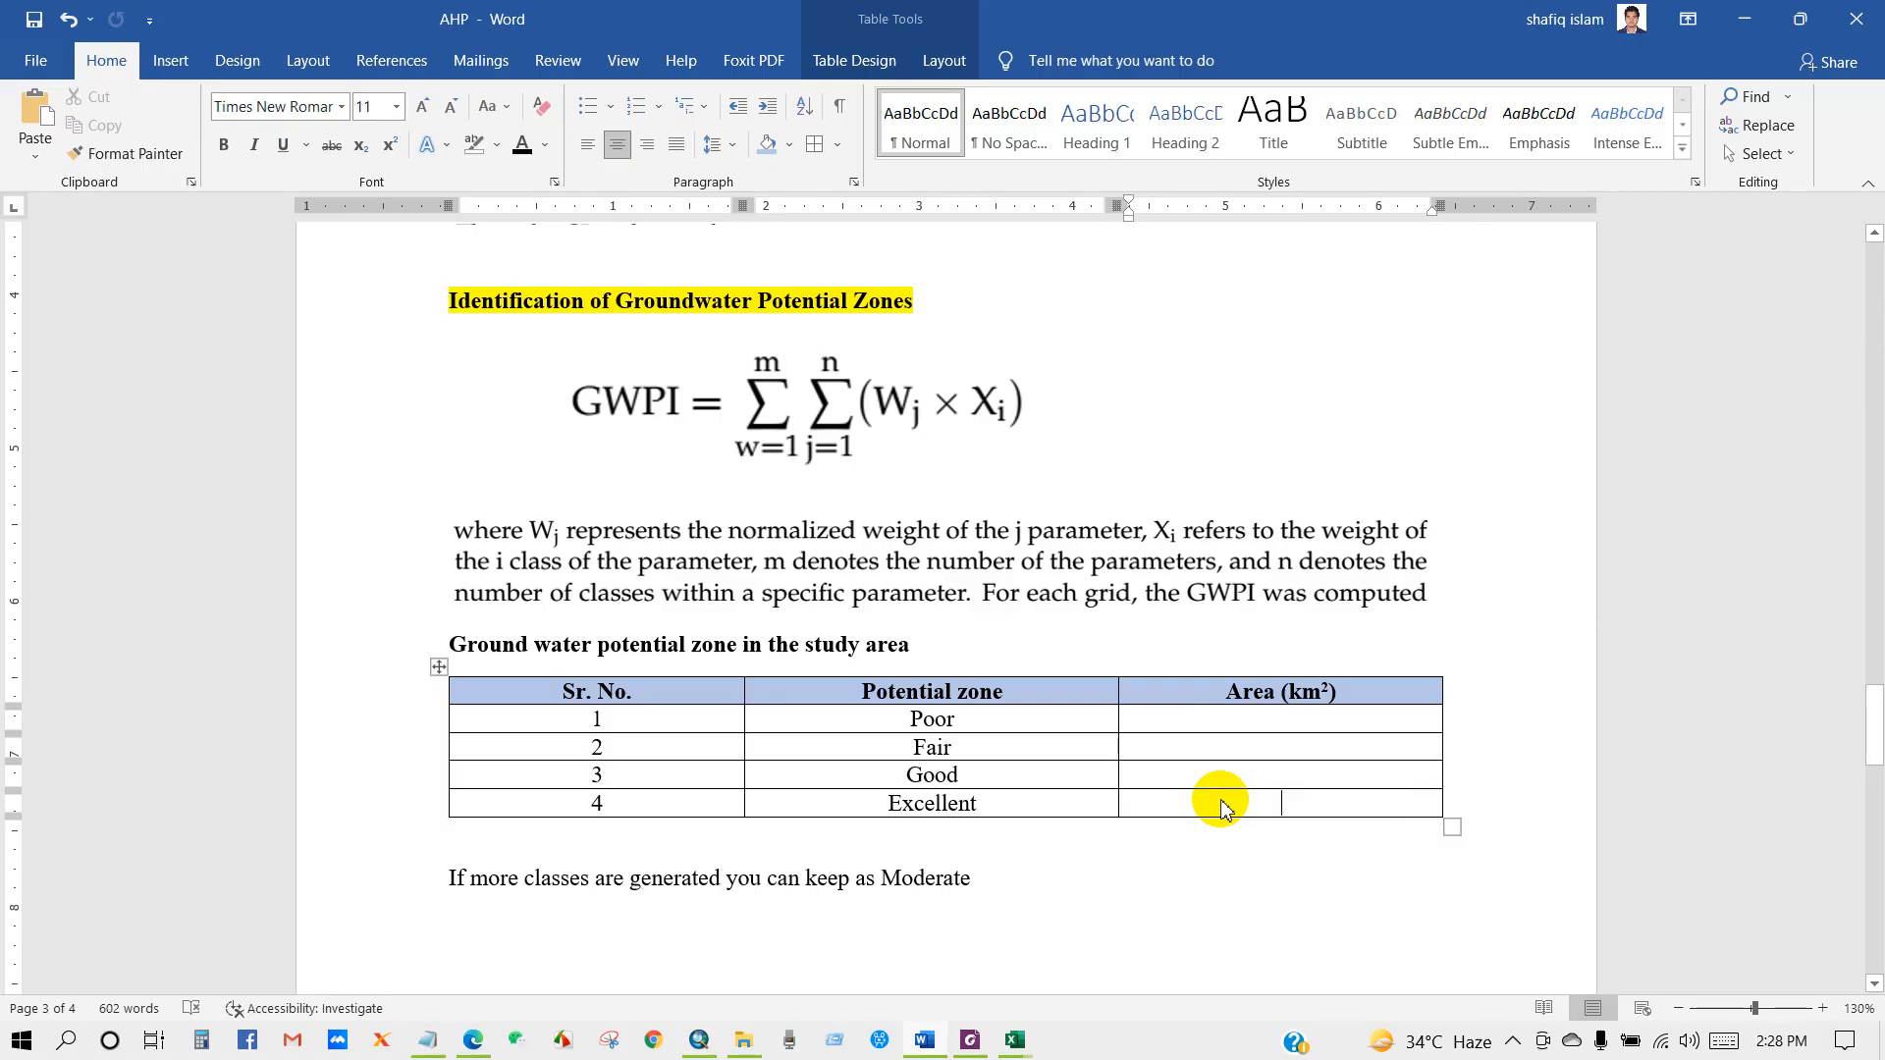
pyautogui.click(699, 1039)
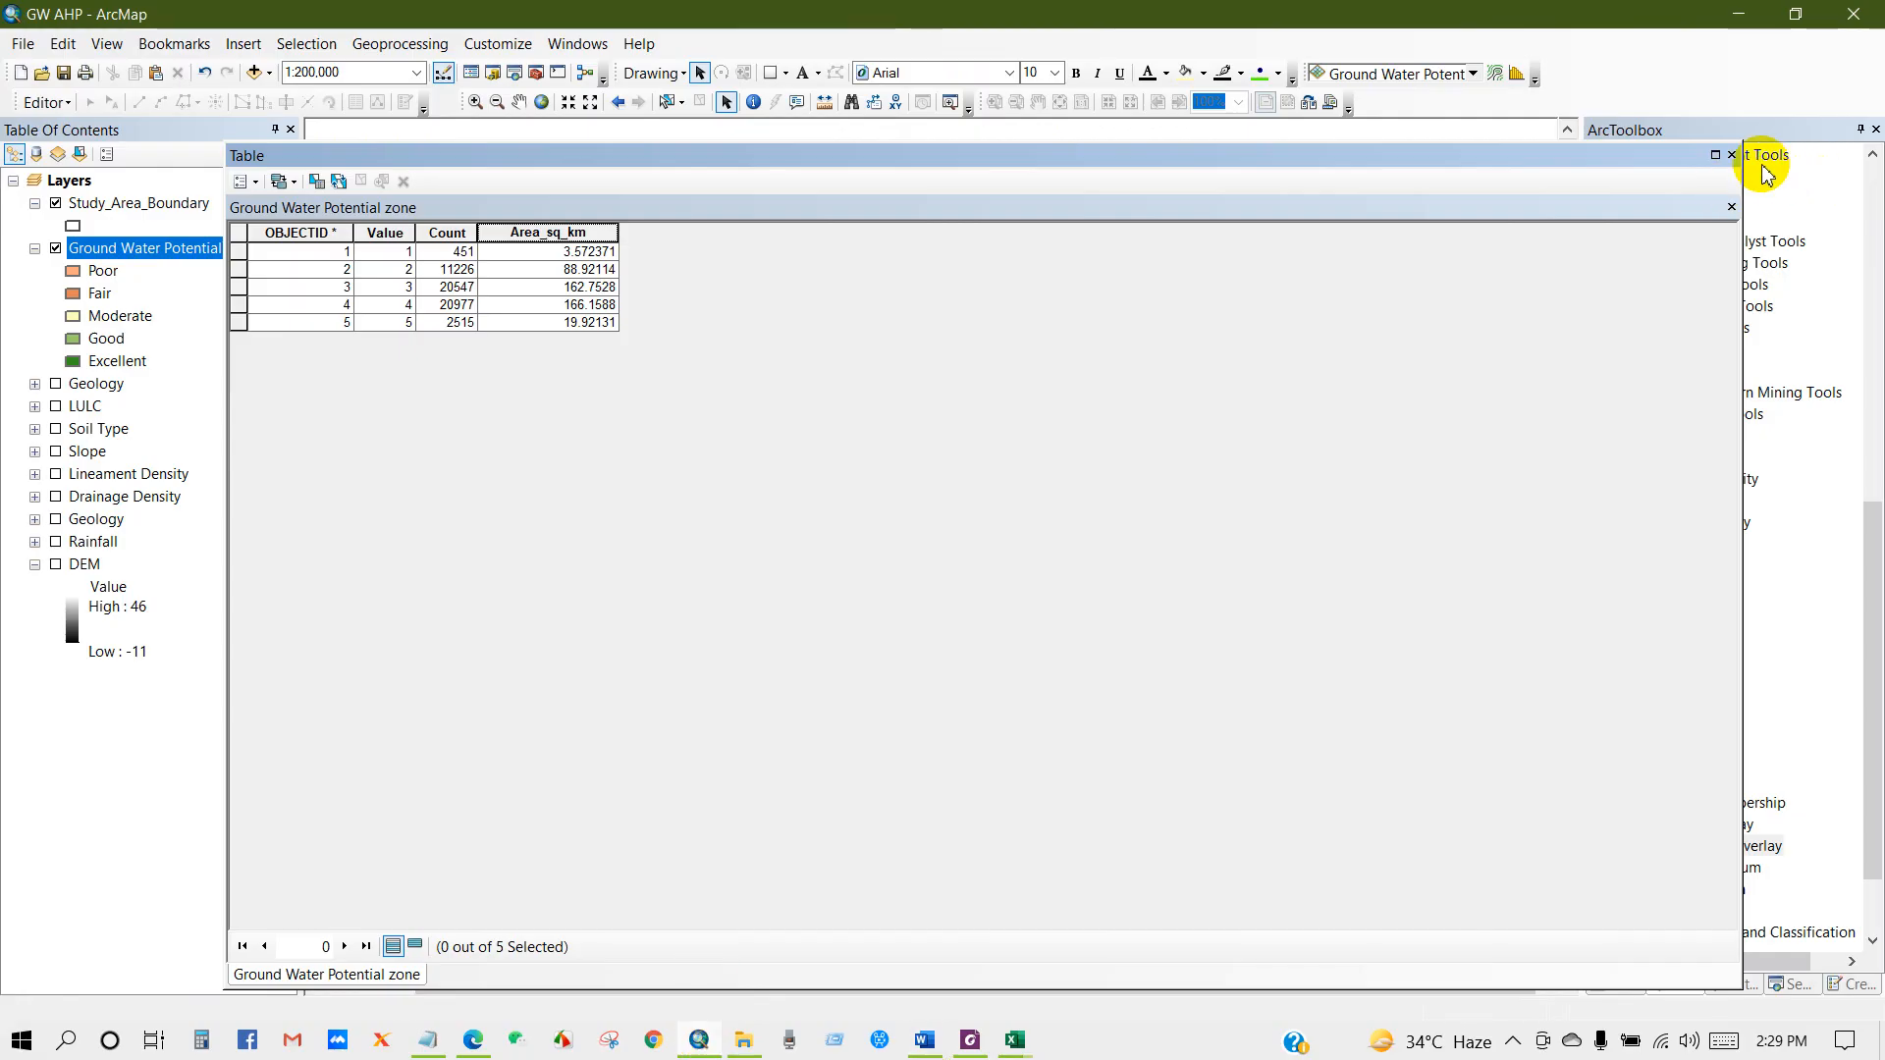
pyautogui.click(1731, 155)
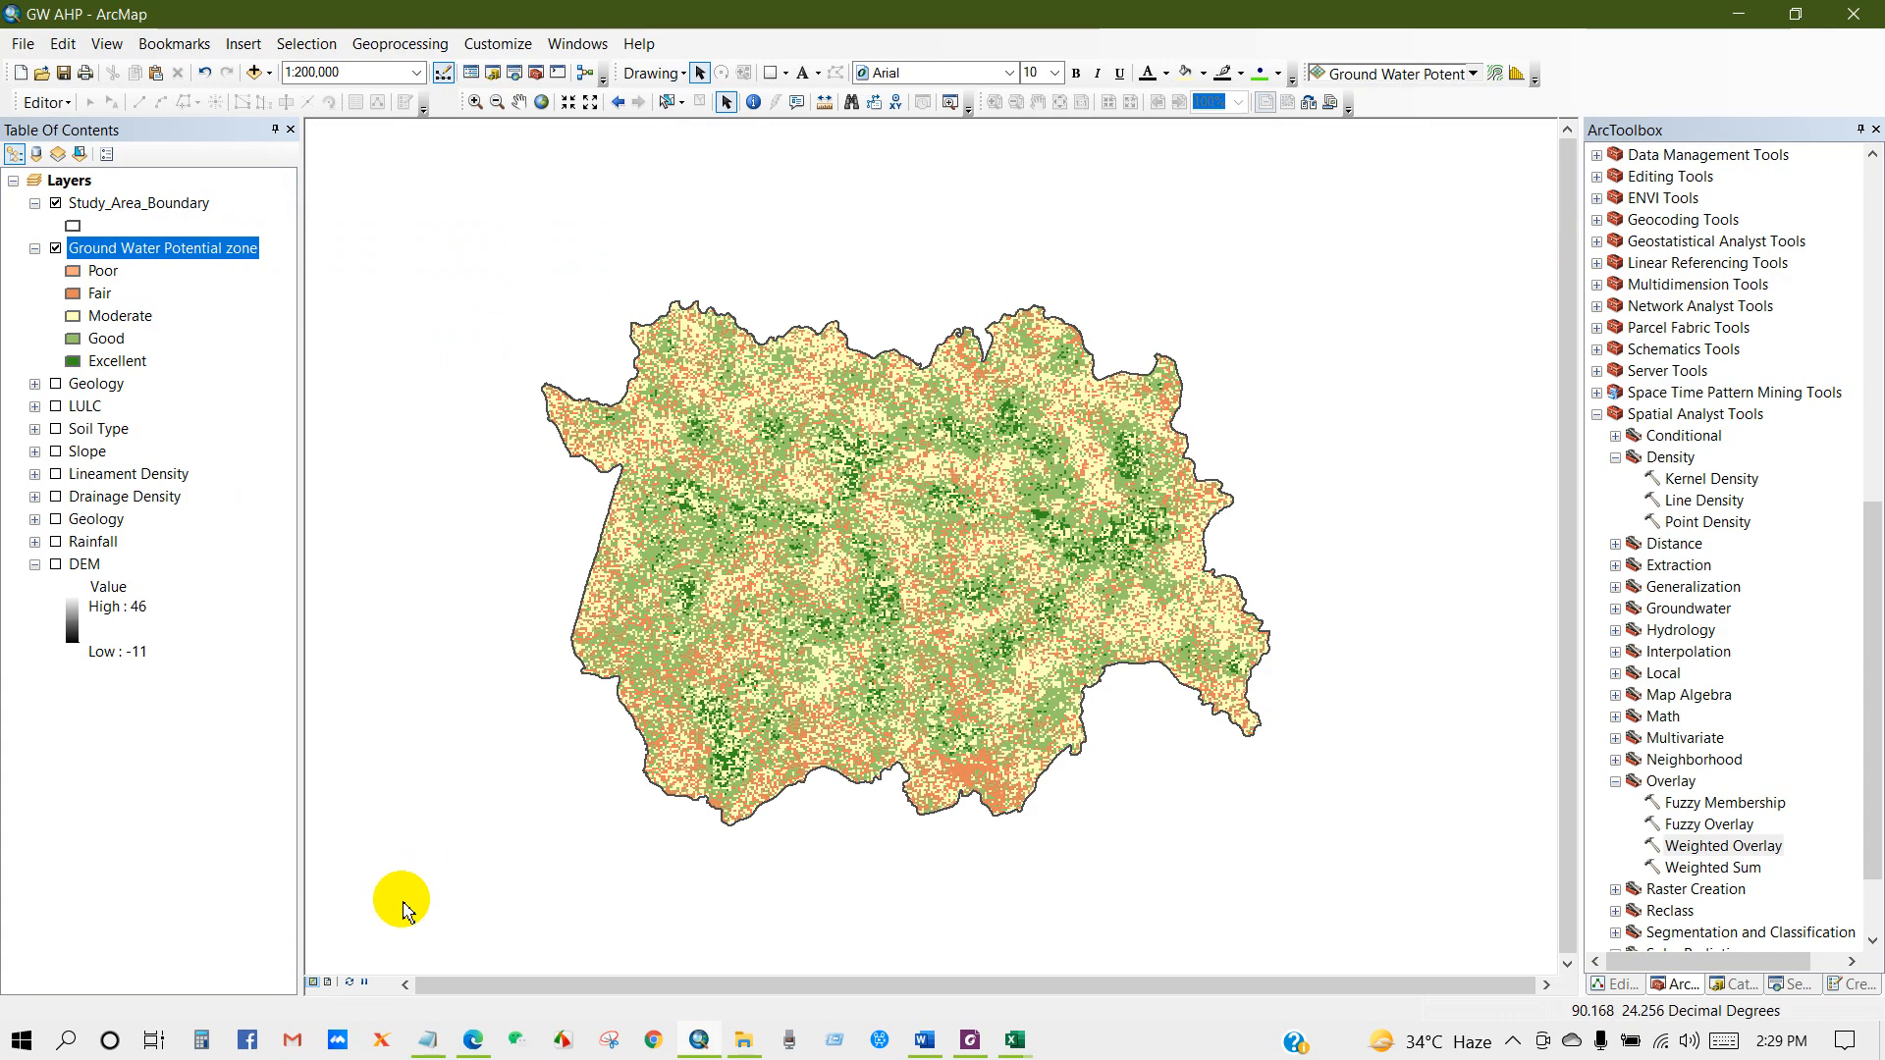
# In layout view, enlarge the data frame to nearly fill the page and show its map at full extent
pyautogui.click(327, 984)
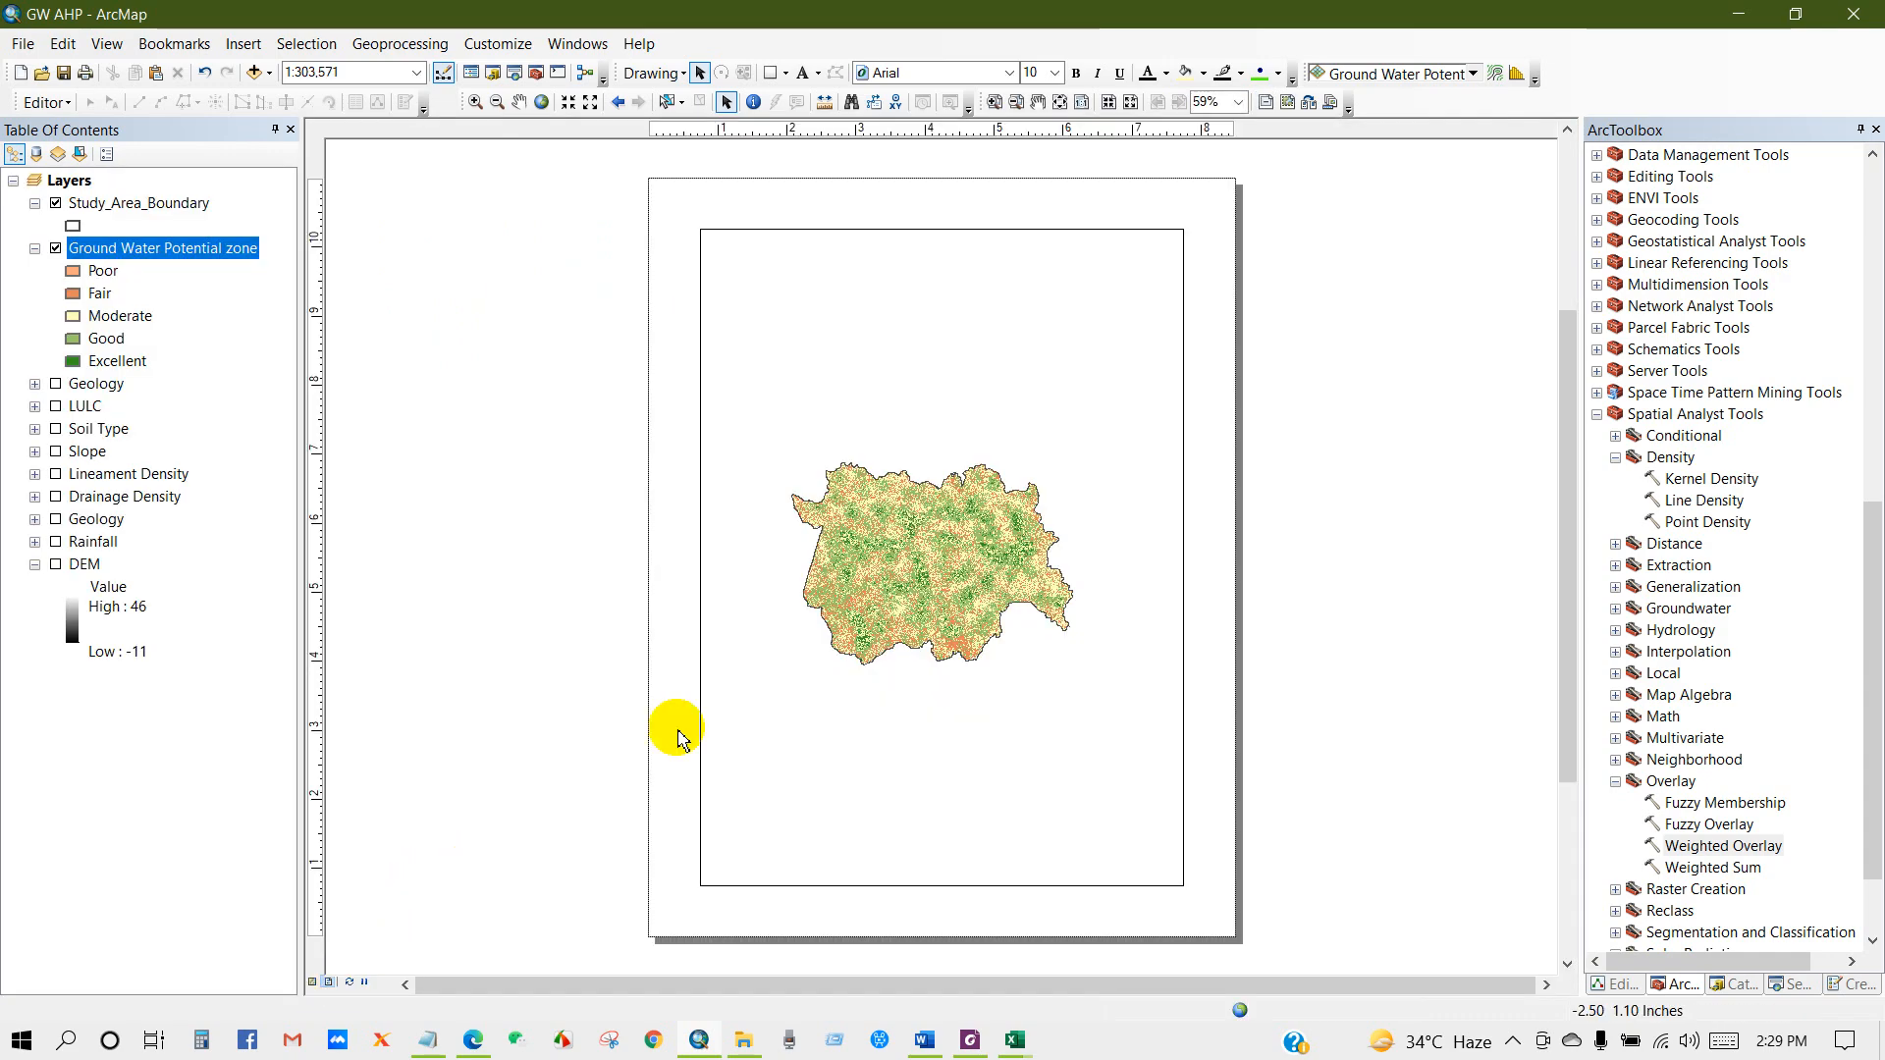
pyautogui.rightClick(981, 727)
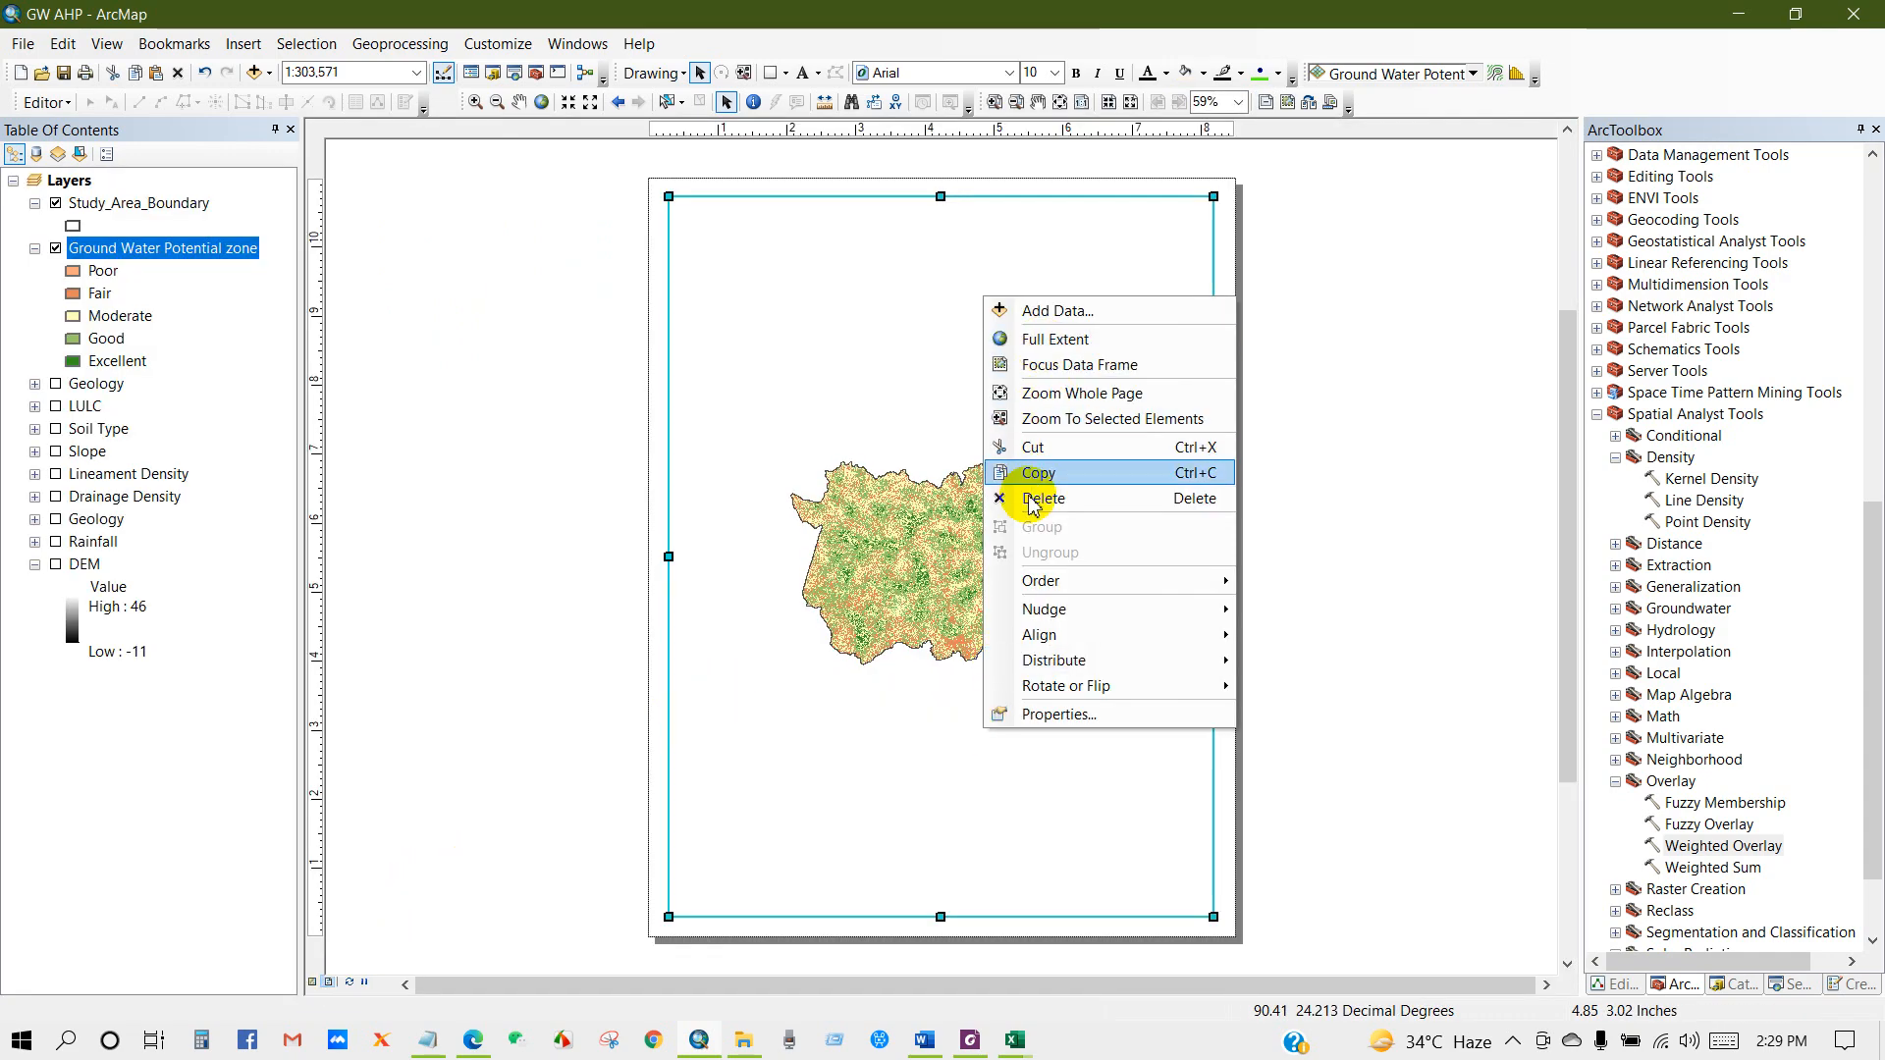
pyautogui.click(1040, 341)
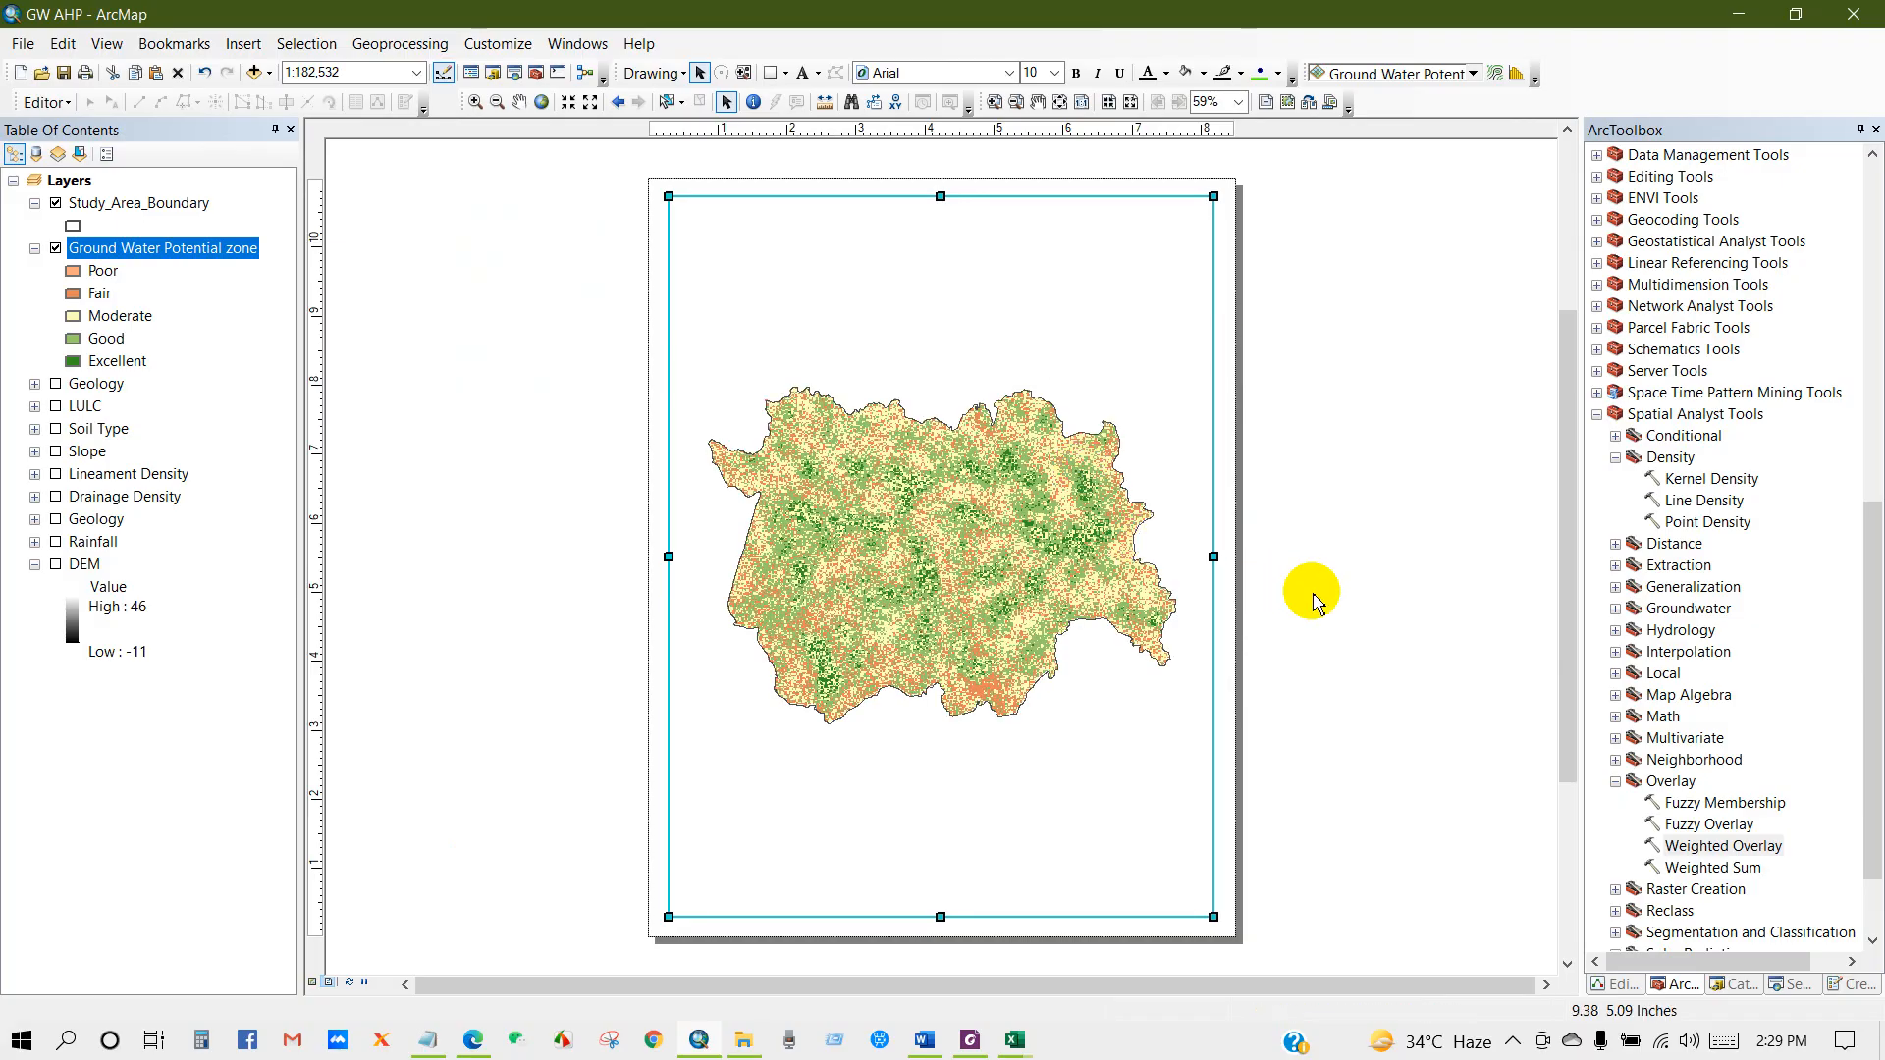